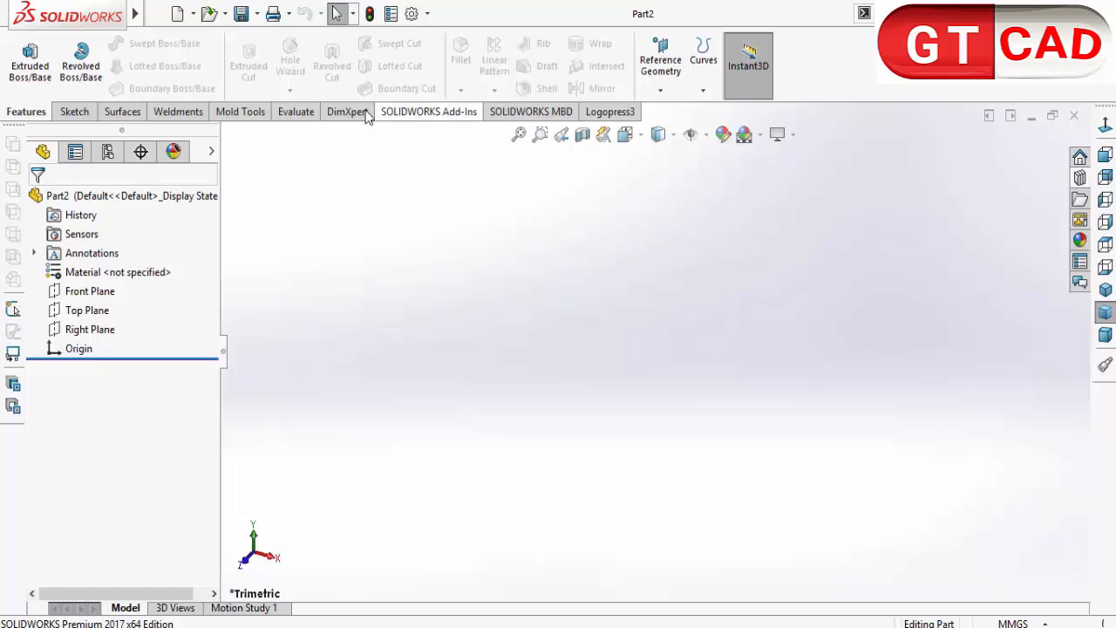
Enable the Sheet Metal command set and bring its tools up for the new part
right_click(307, 118)
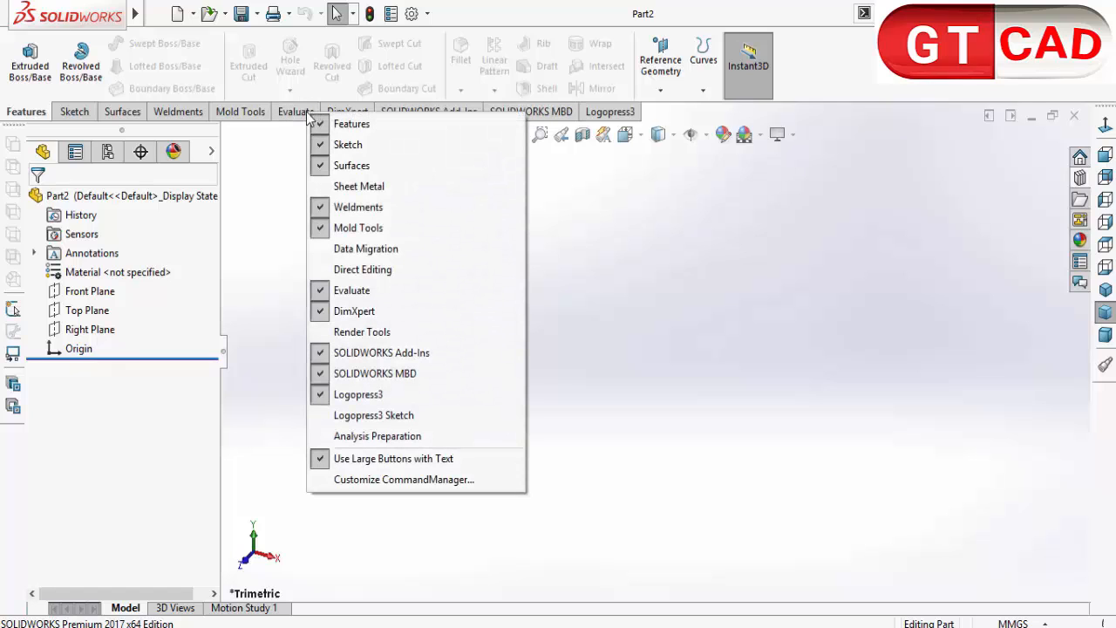
left_click(360, 192)
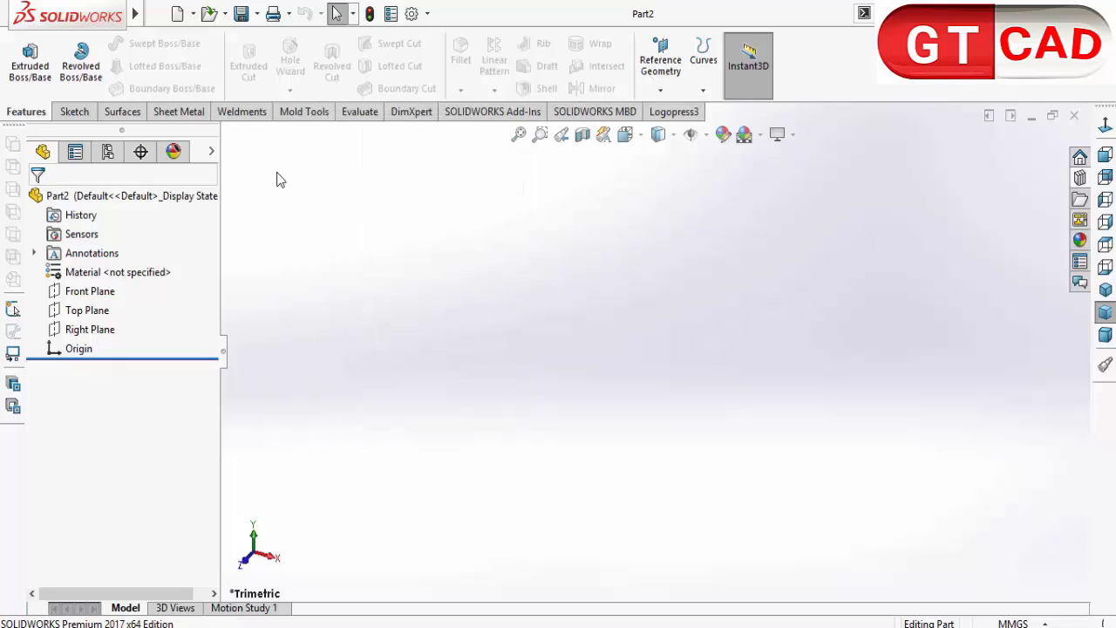
left_click(177, 112)
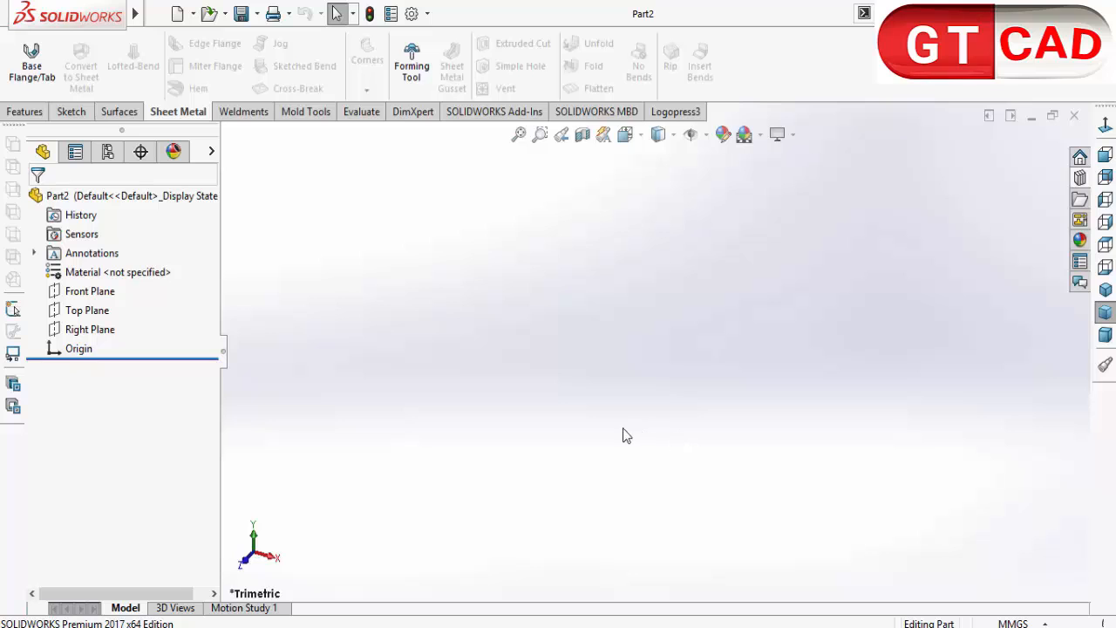
Start a base flange on the Top Plane and sketch a center rectangle about 213 mm long, centred on the origin
left_click(35, 63)
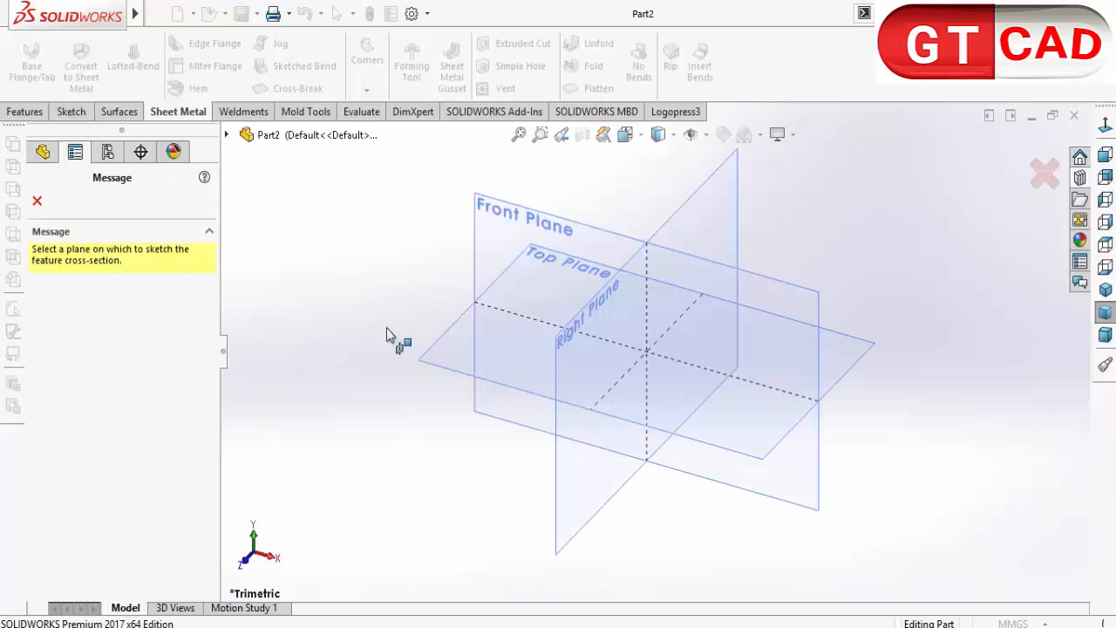
left_click(443, 346)
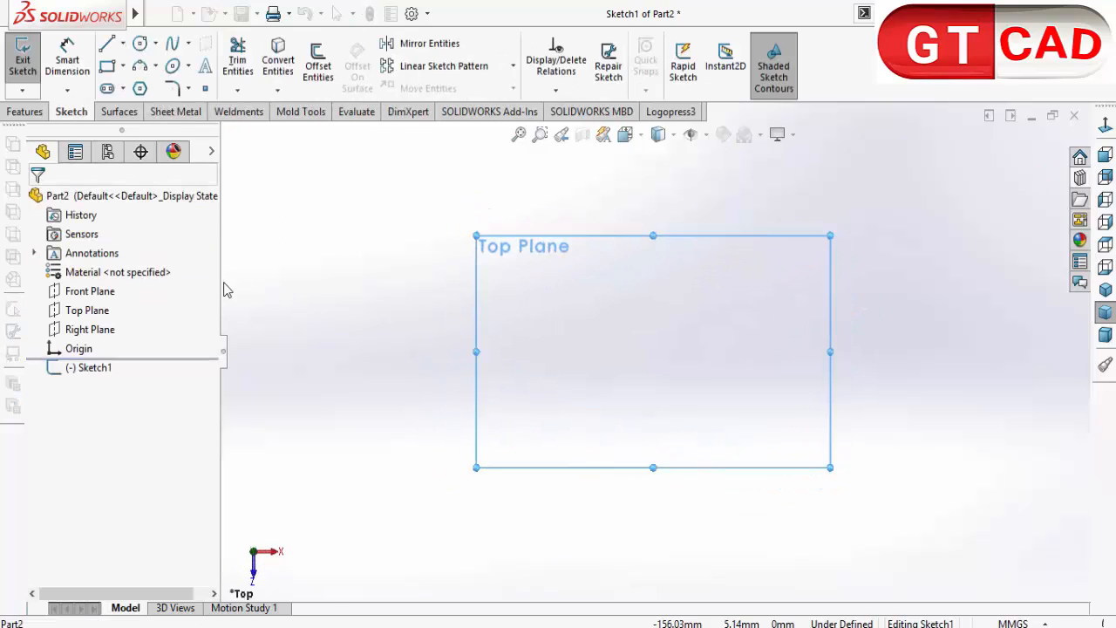
left_click(123, 65)
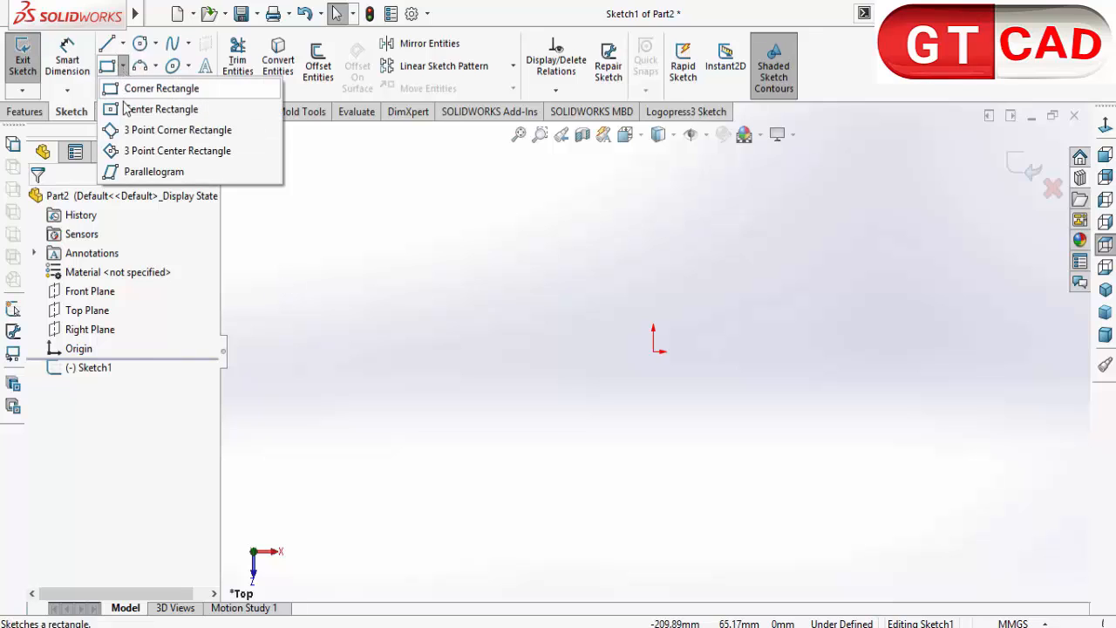
left_click(157, 109)
left_click(654, 350)
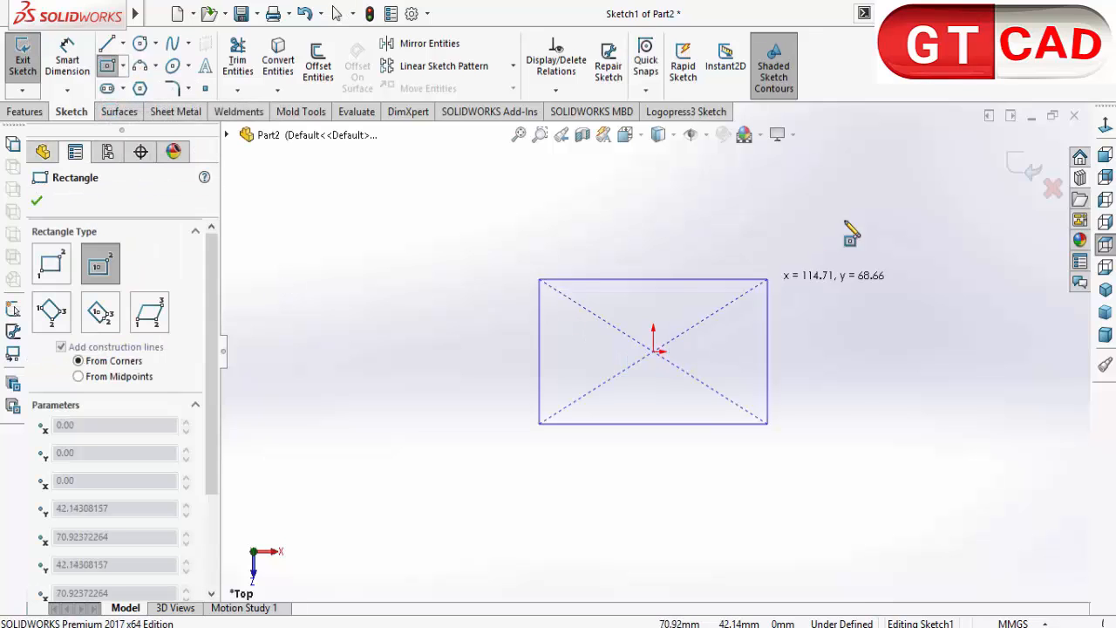
left_click(865, 202)
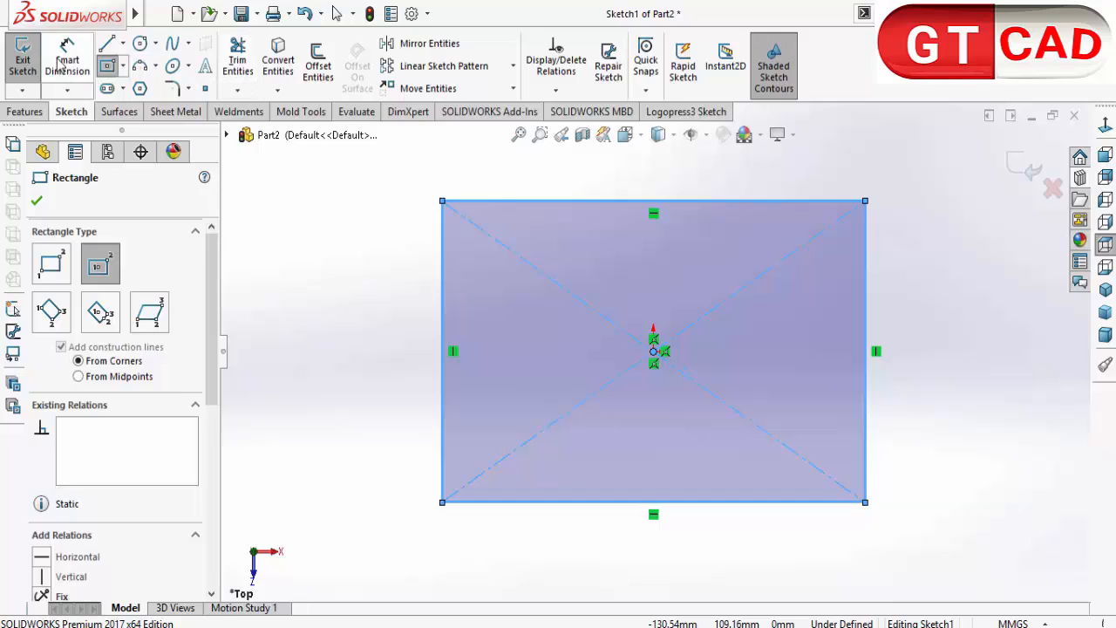
Dimension the rectangle's upper horizontal edge to 3500 mm
key("Escape")
left_click(613, 205)
left_click(619, 179)
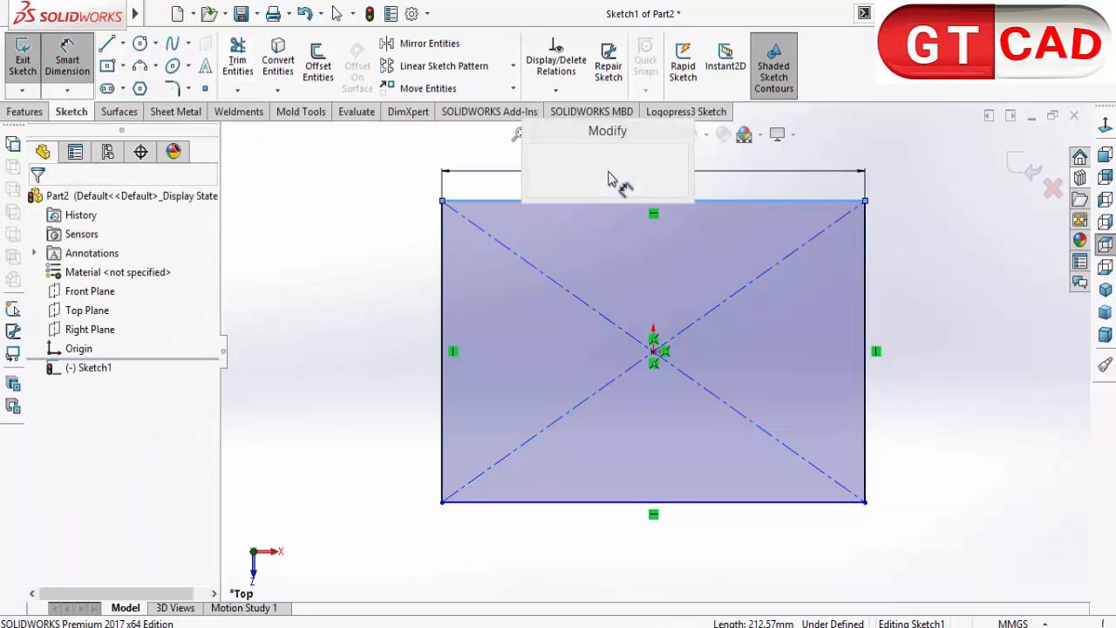
type("35")
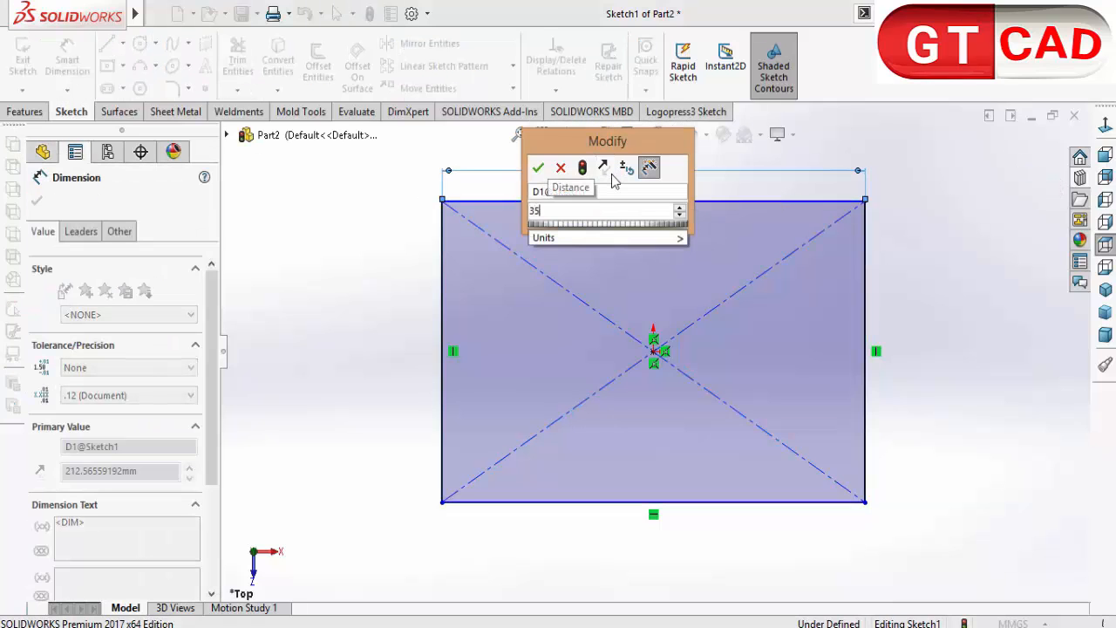
type("00")
key("Return")
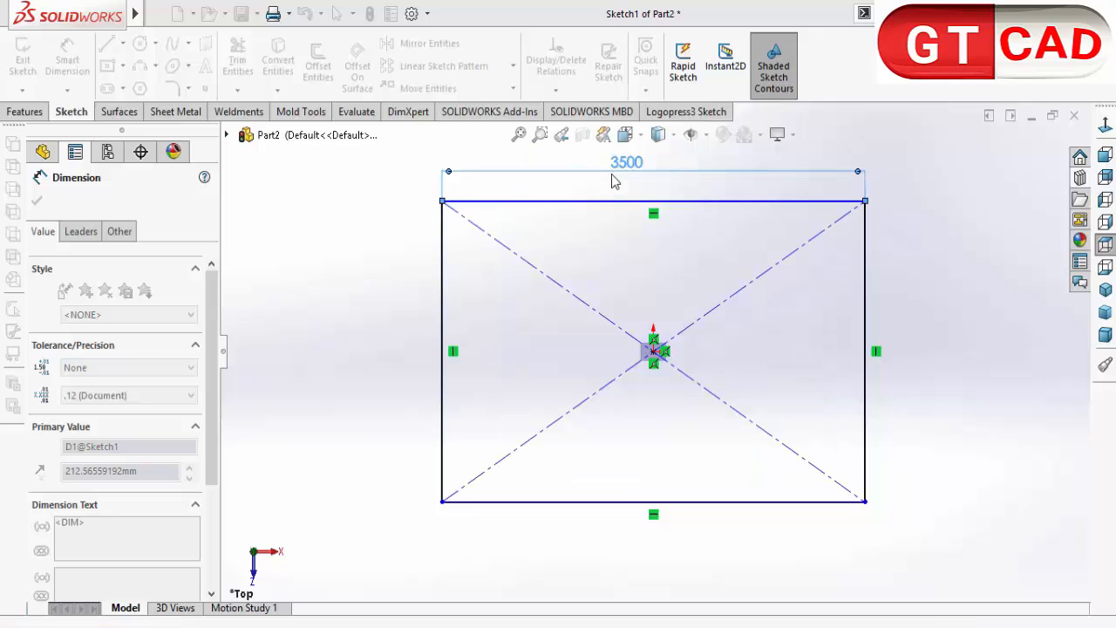
Dimension the rectangle's vertical side to 1200 mm
left_click(443, 294)
left_click(394, 357)
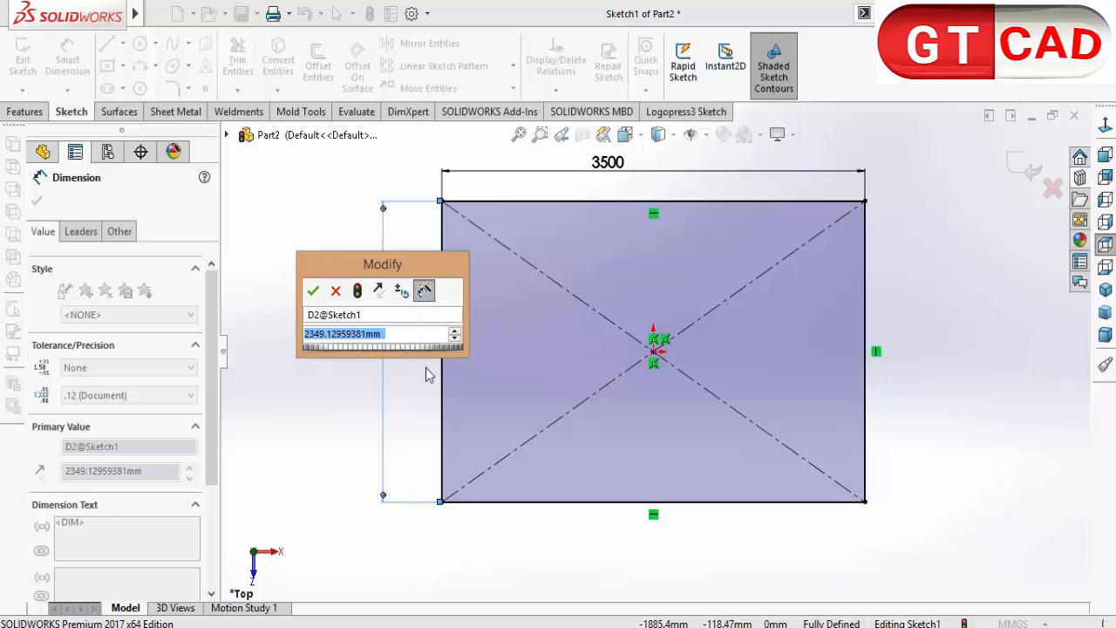
type("1200")
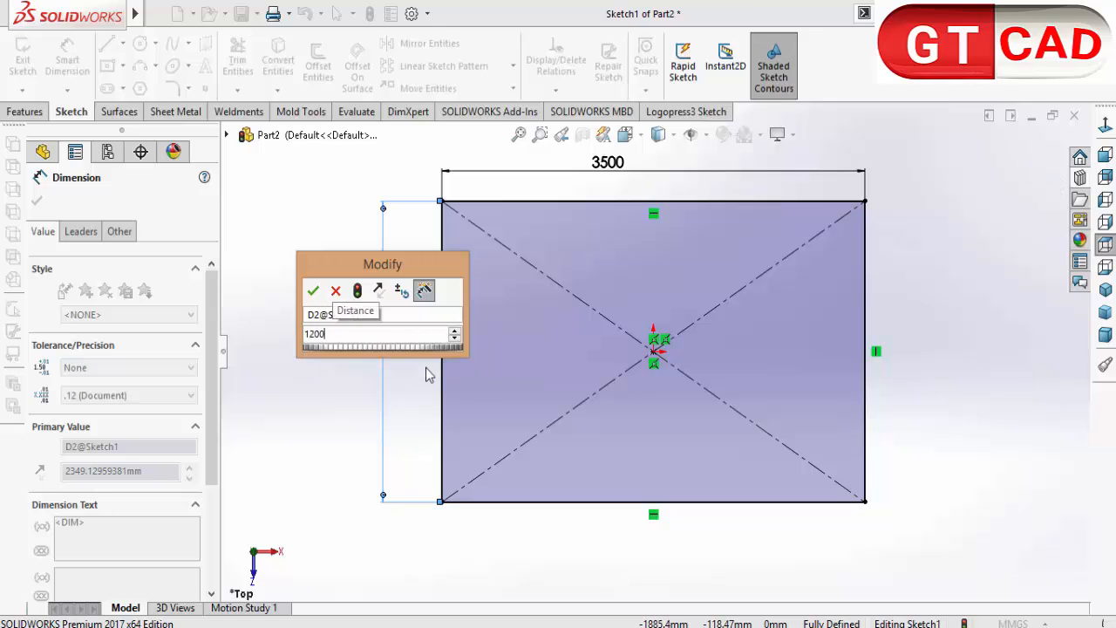
key("Return")
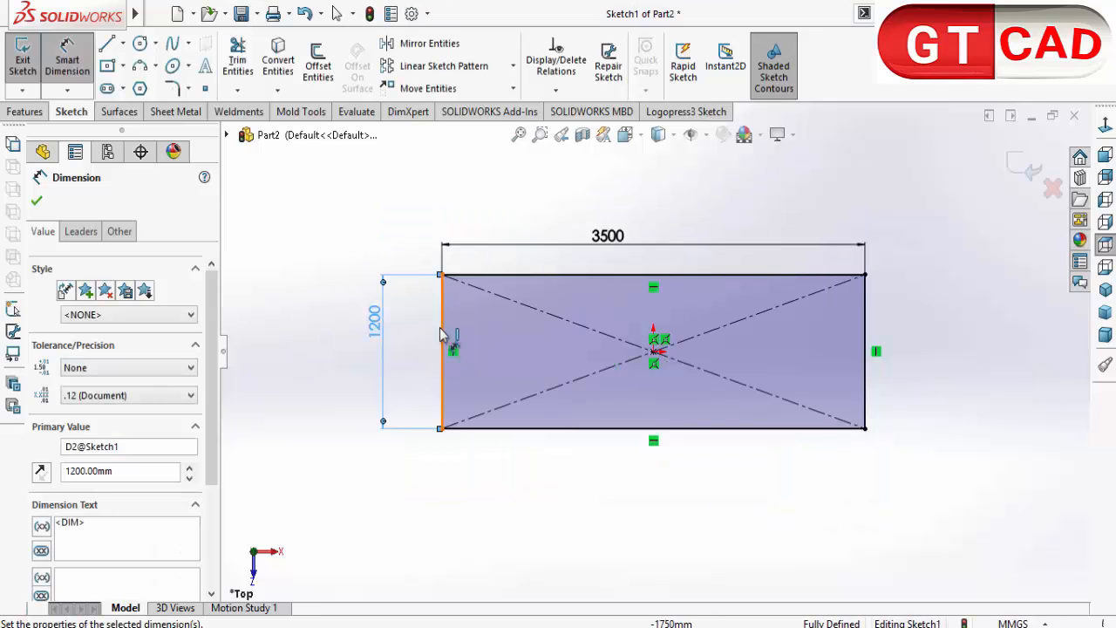
Finish the sketch and create the base flange with a 2 mm sheet thickness
left_click(1008, 167)
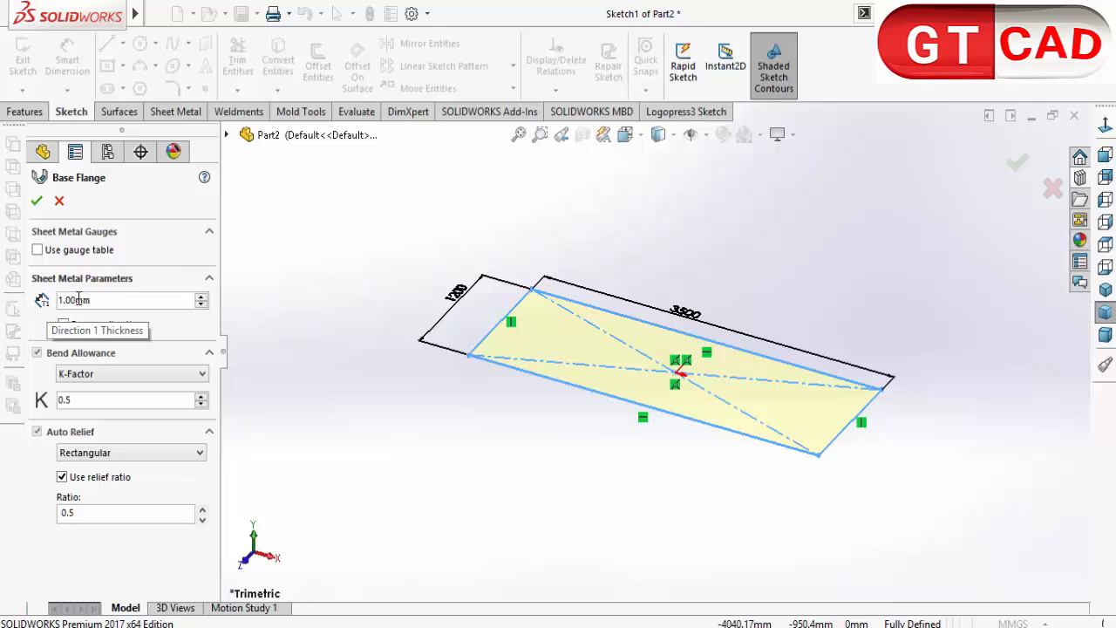
double_click(79, 299)
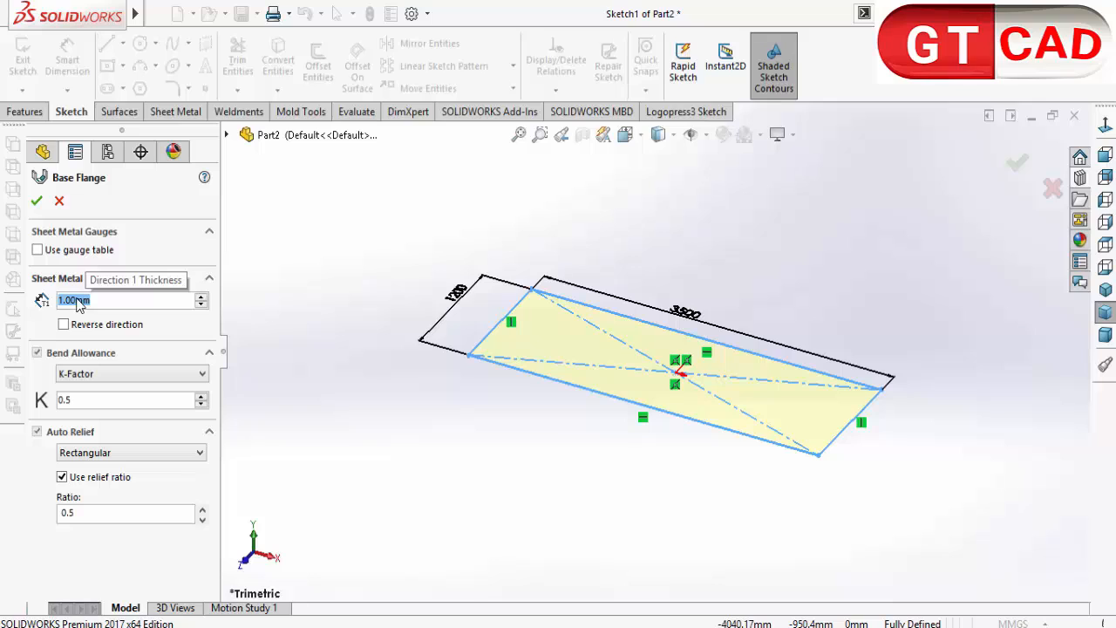
type("2")
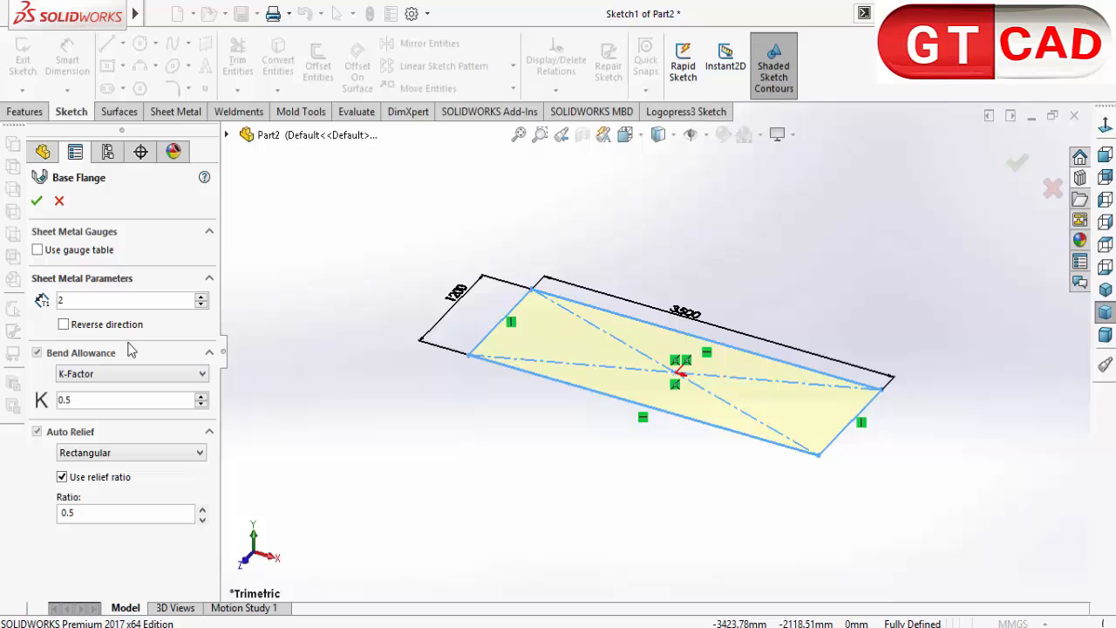
left_click(37, 203)
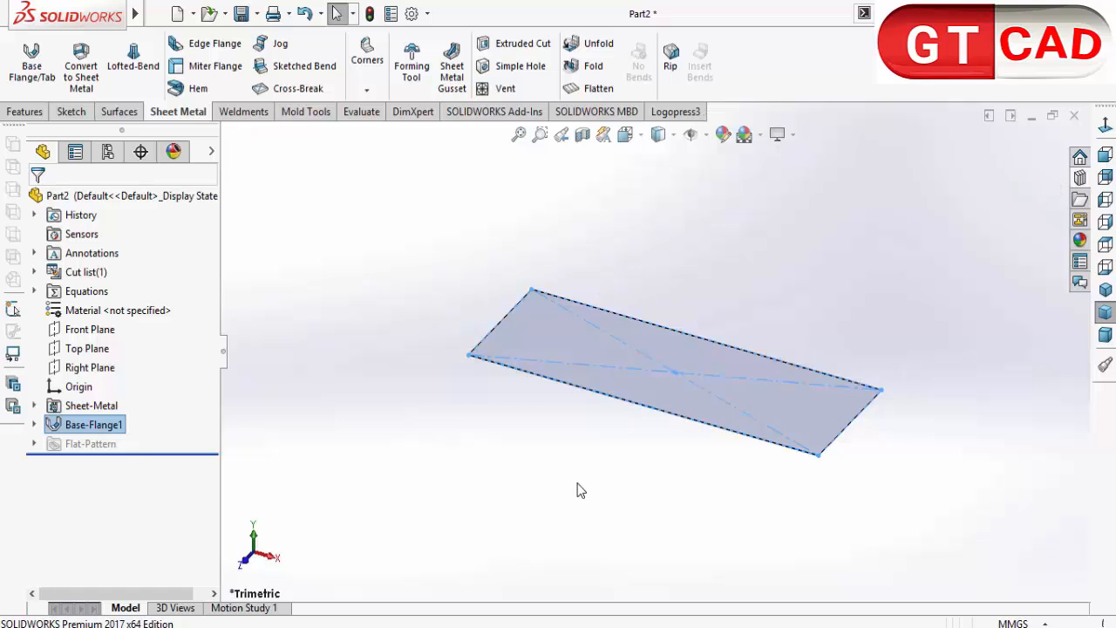
middle_click_drag(540, 427, 535, 489)
key("Escape")
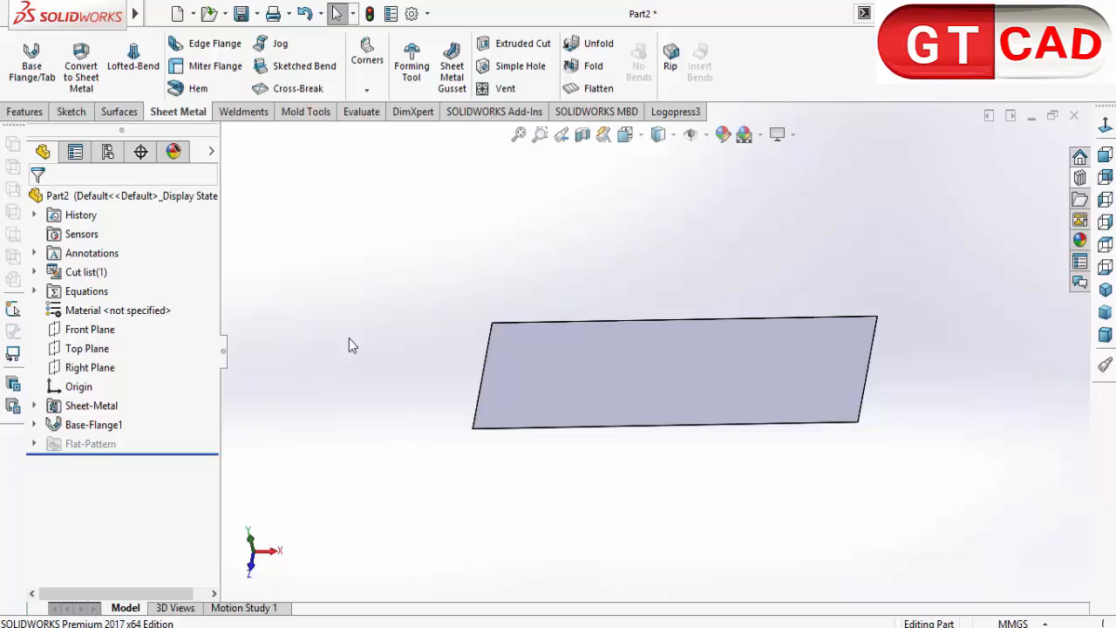
Browse the Design Library's forming tools and look into the embosses folder
middle_click_drag(349, 339, 382, 361)
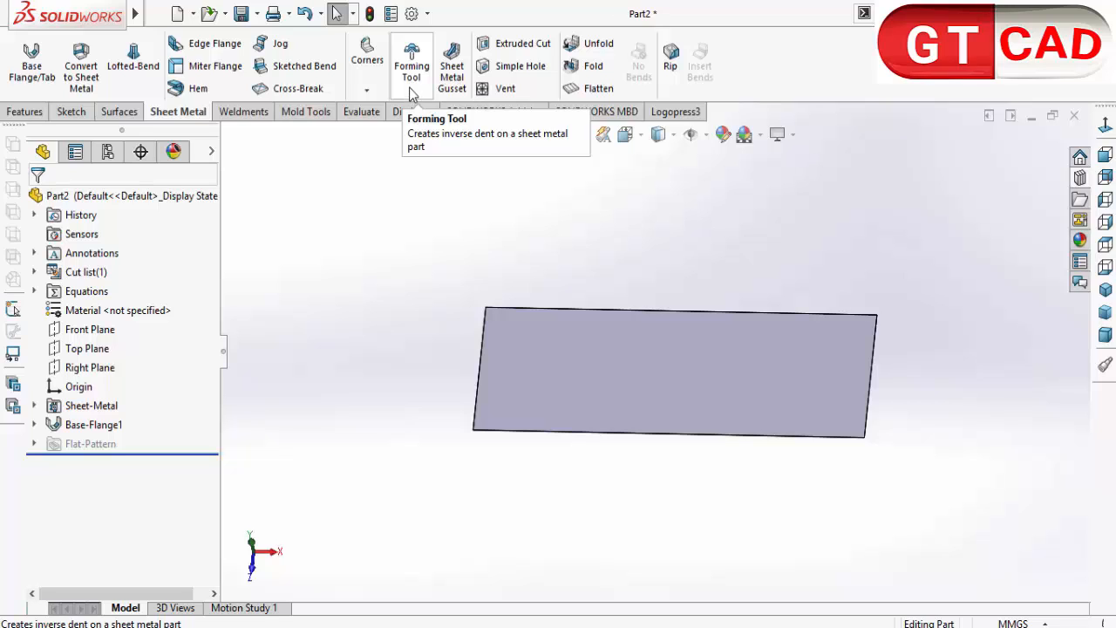
left_click(1081, 178)
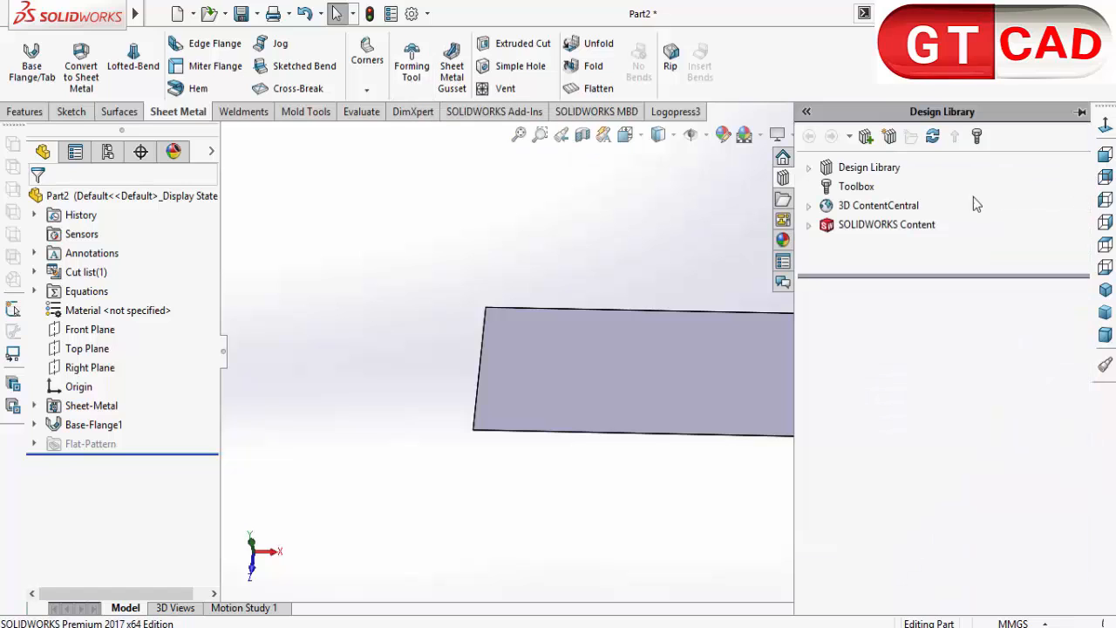
left_click(888, 166)
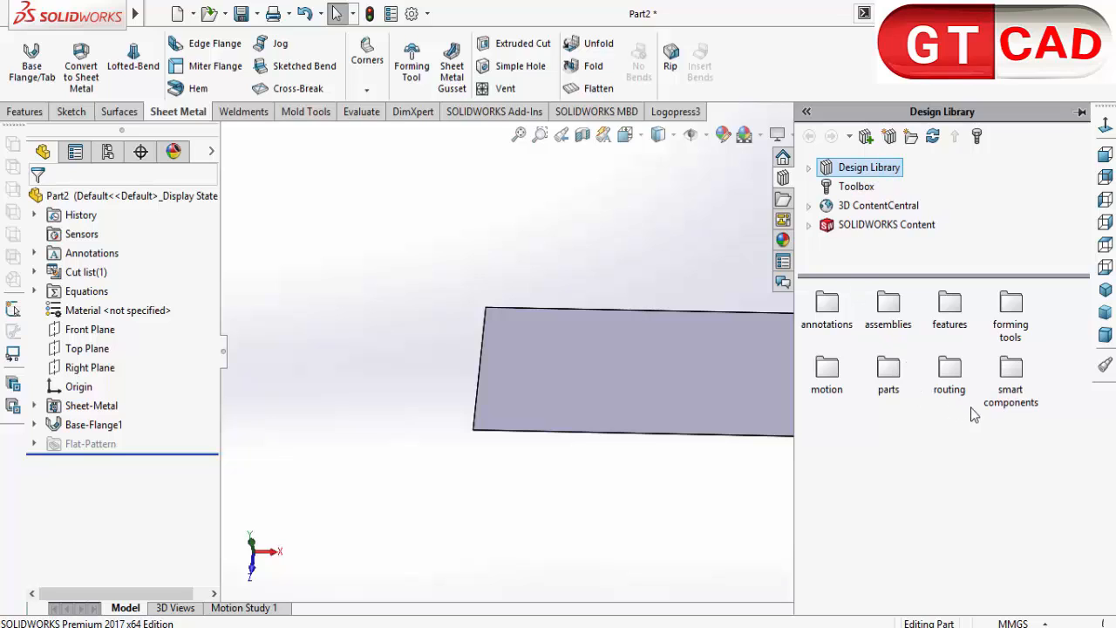
double_click(1011, 324)
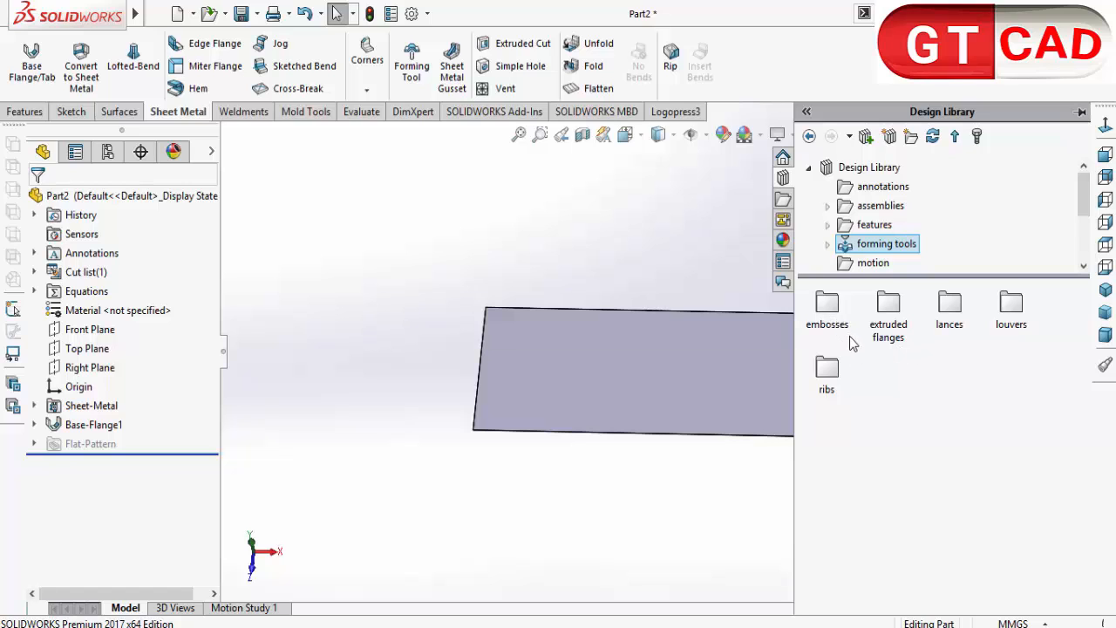
double_click(835, 314)
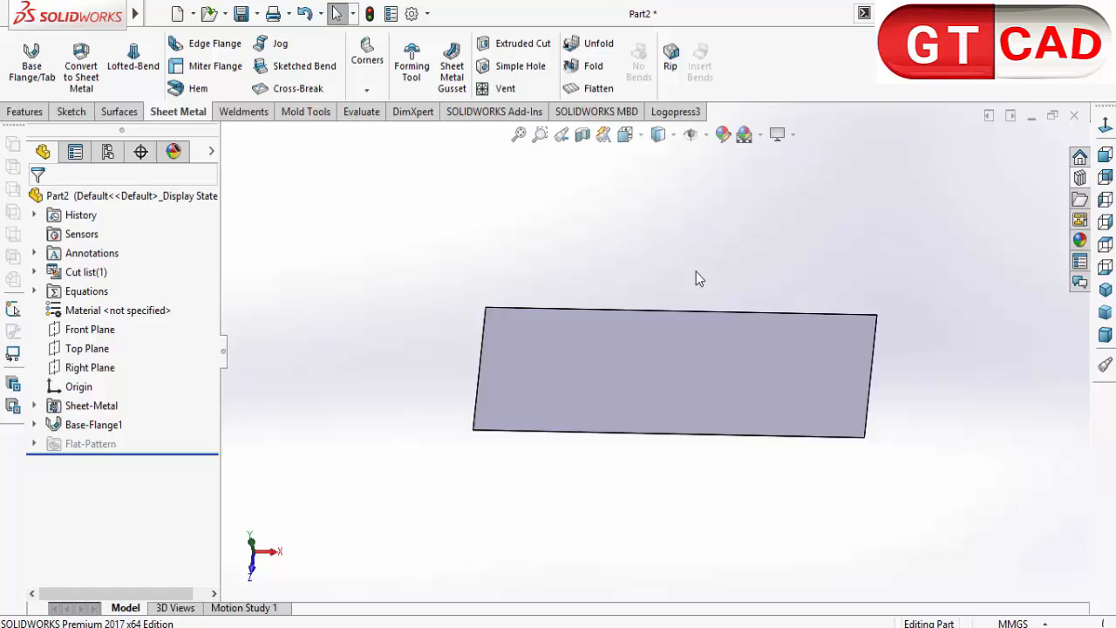
Create a new part and save it as the Form Tool (*.sldftp) file "FORMING 1" in the forming tools embosses folder
key("ctrl+n")
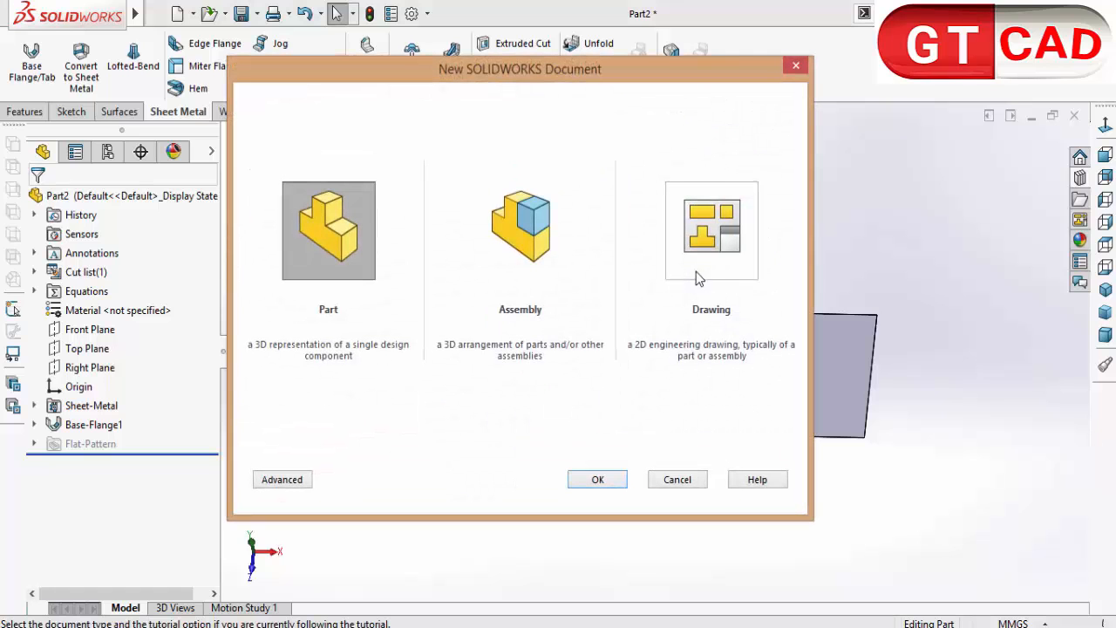
double_click(333, 251)
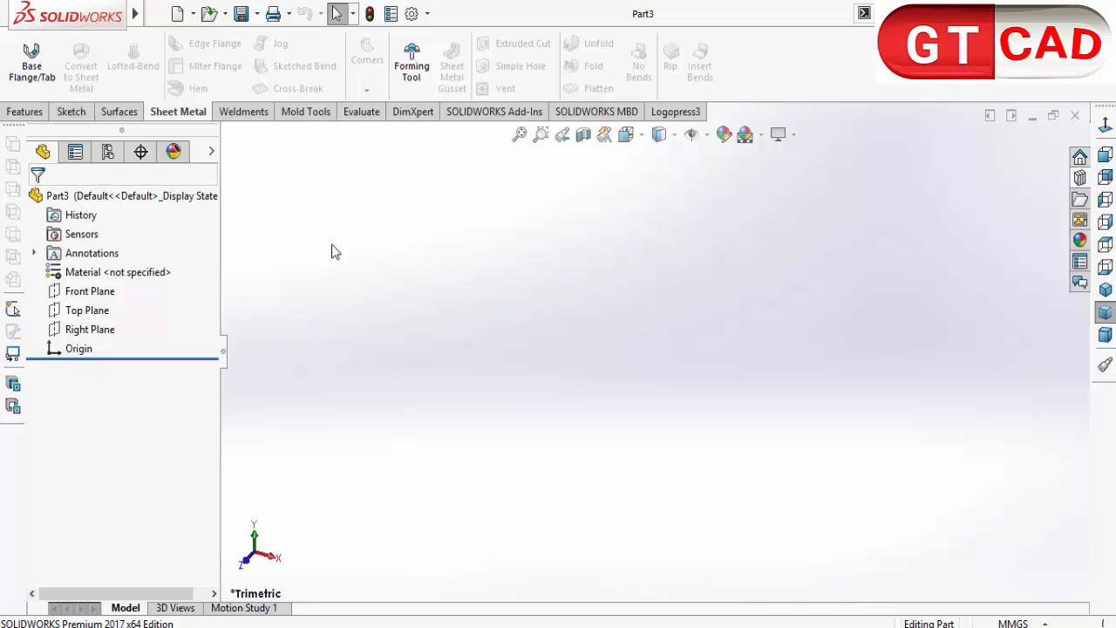
key("ctrl+s")
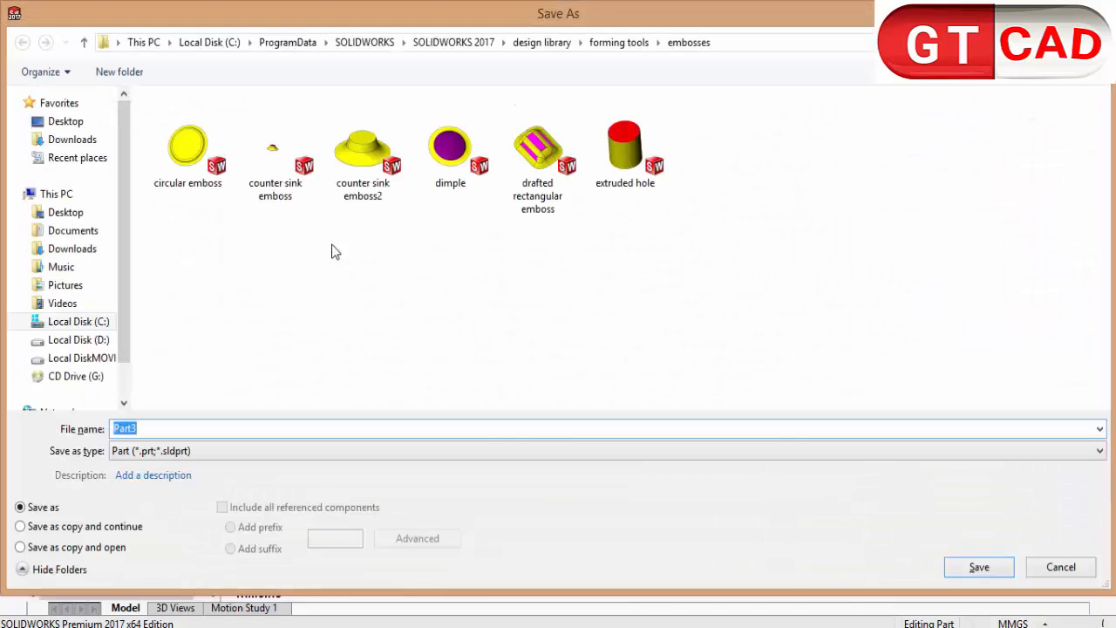
type("FORMI")
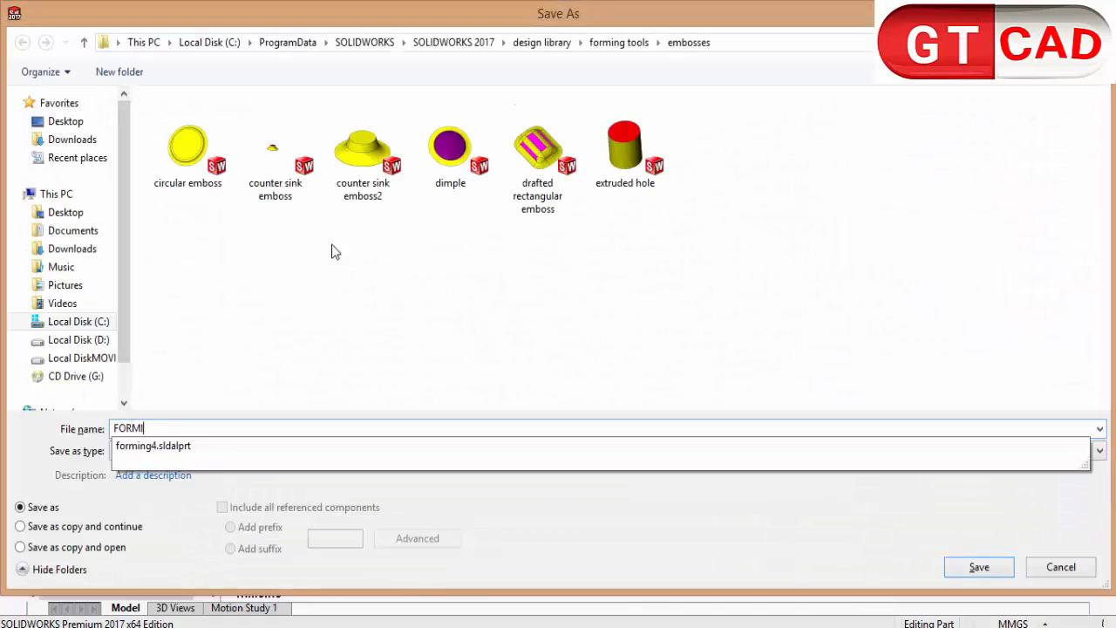
type("NG 1")
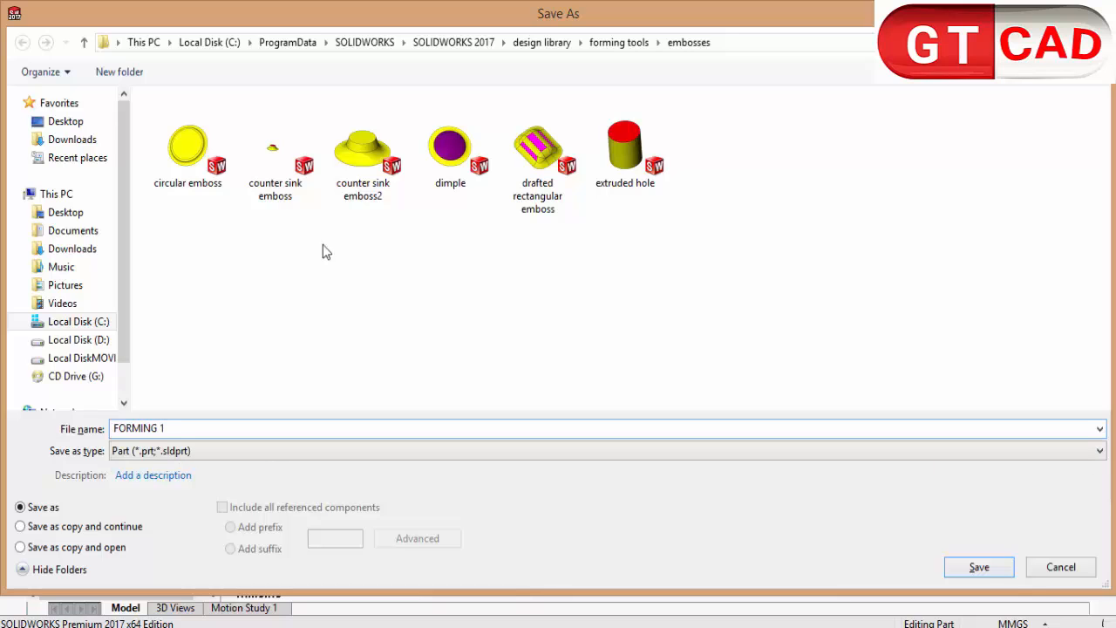
left_click(155, 453)
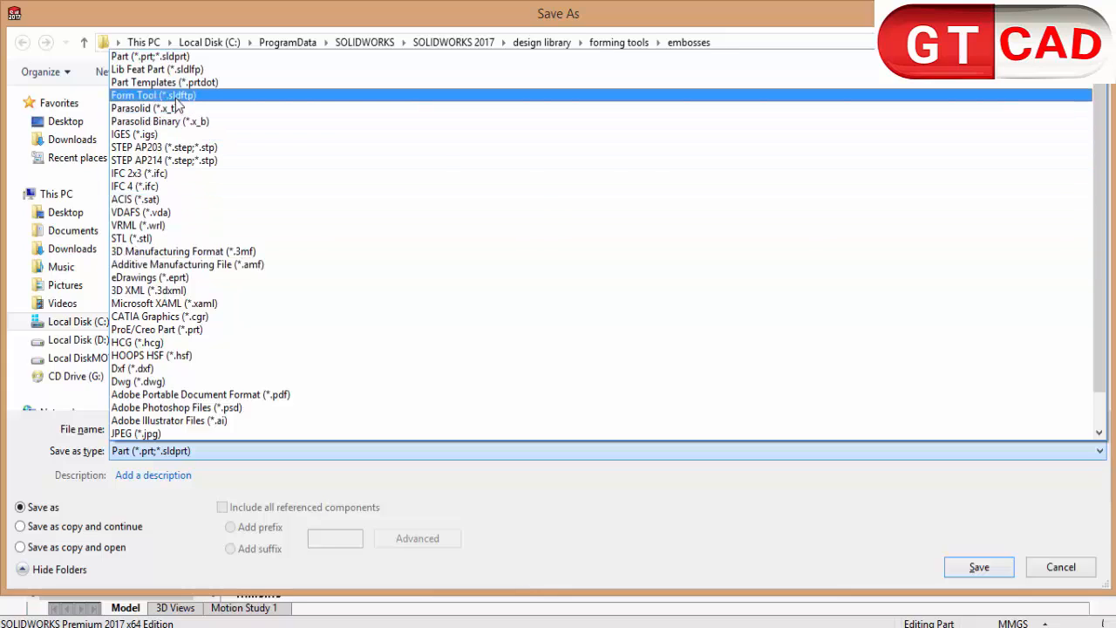
left_click(175, 96)
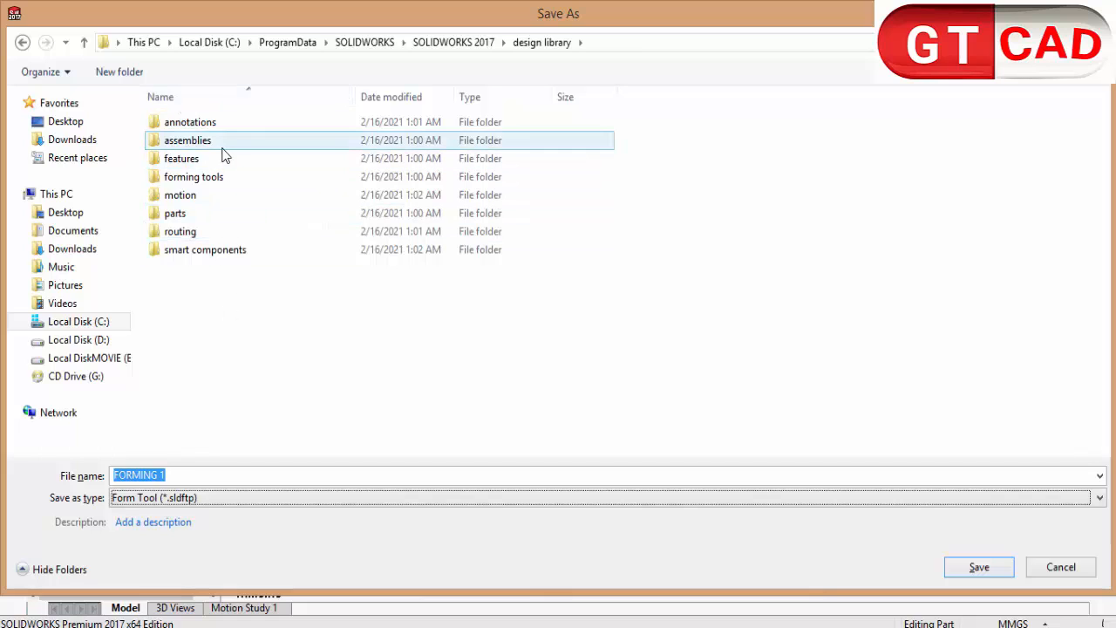
double_click(220, 181)
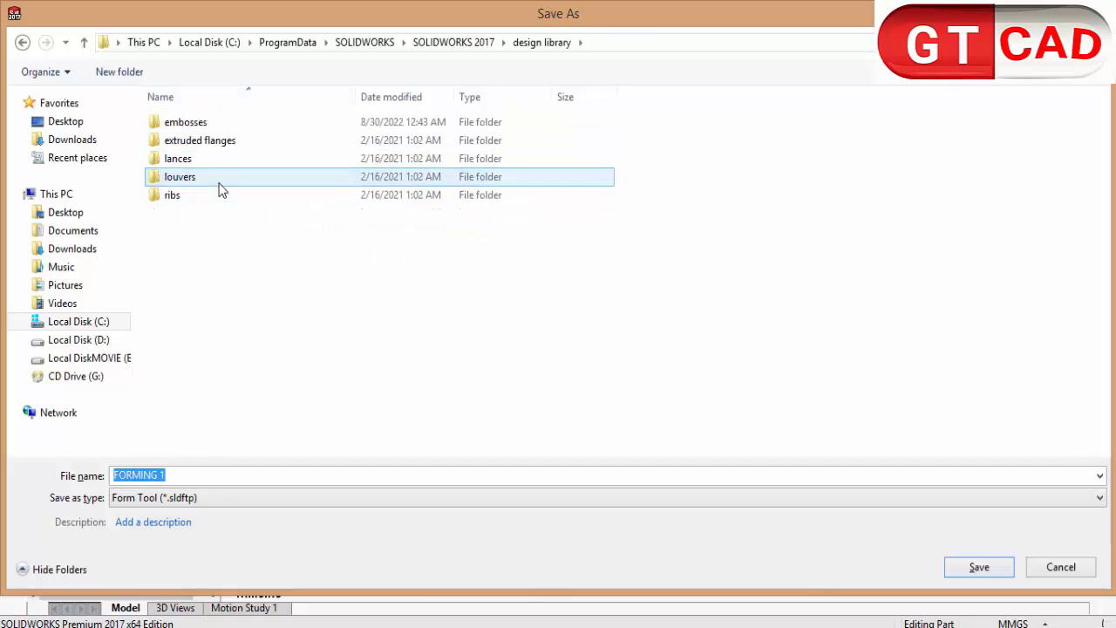
double_click(186, 122)
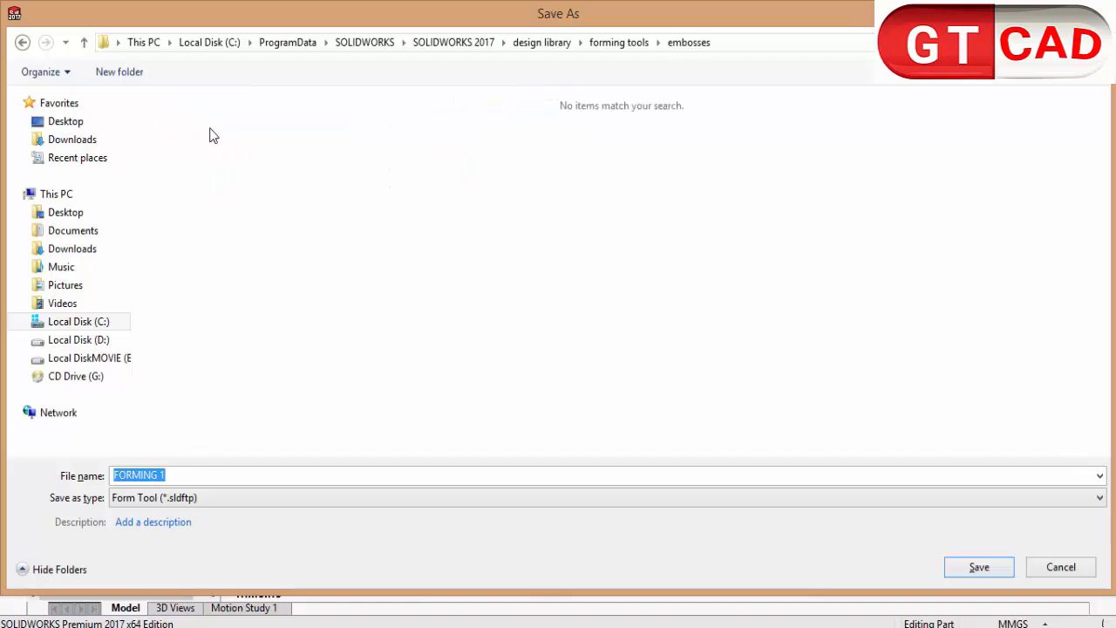
left_click(968, 566)
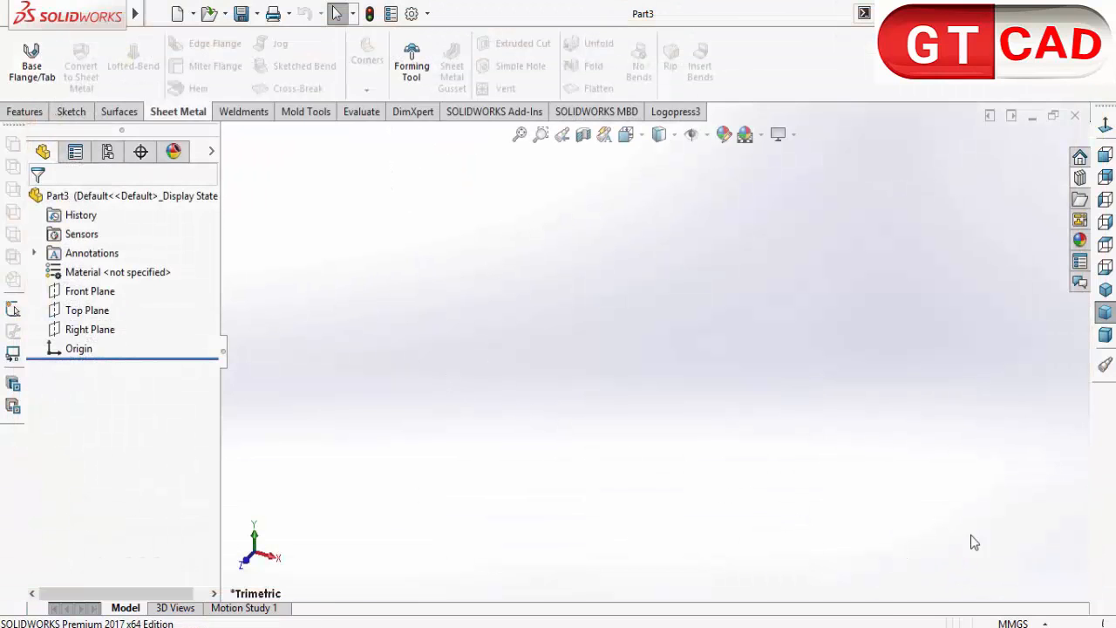
Switch to Windows Photo Viewer to examine the reference image of the sheet metal sink
left_click(898, 626)
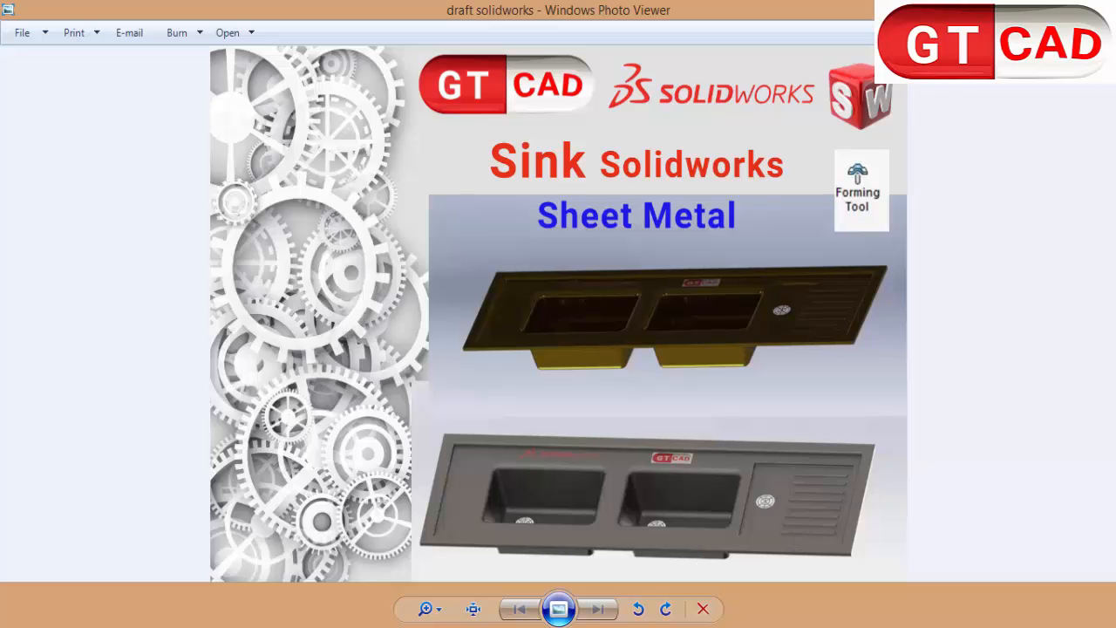
Switch back to SOLIDWORKS and sketch a center rectangle about 132 x 122 mm from the origin on the Top Plane
left_click(968, 575)
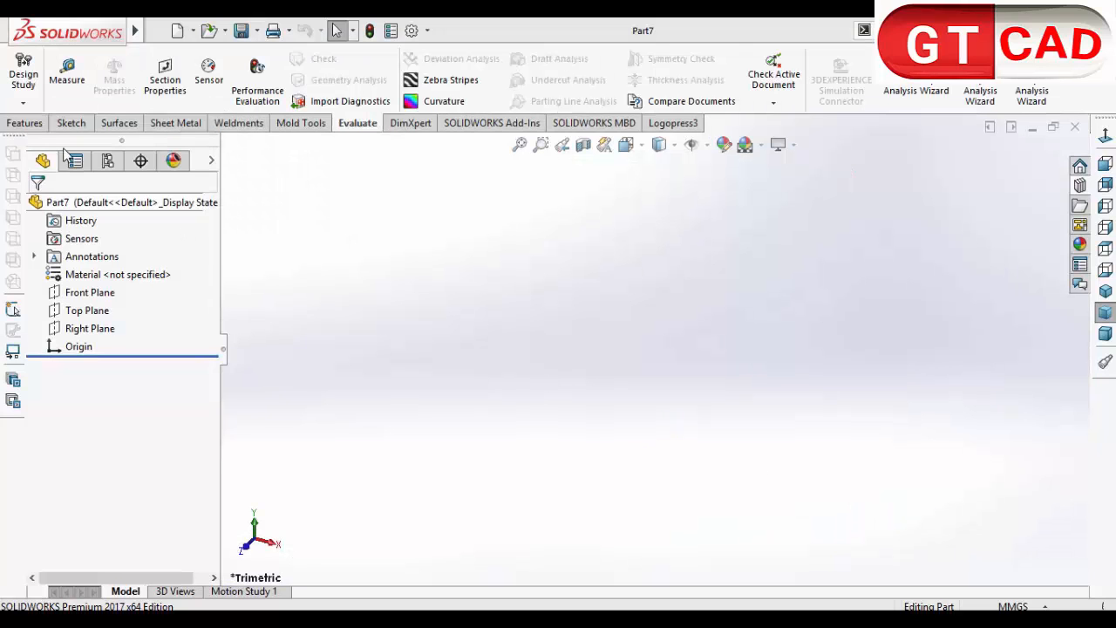
left_click(70, 123)
left_click(22, 74)
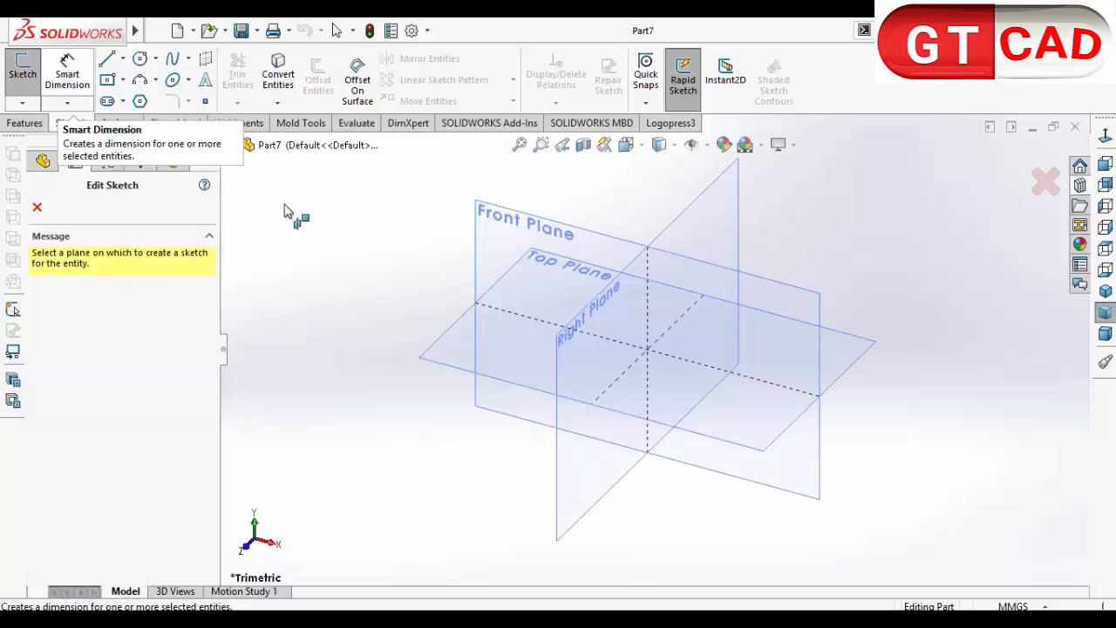
left_click(470, 355)
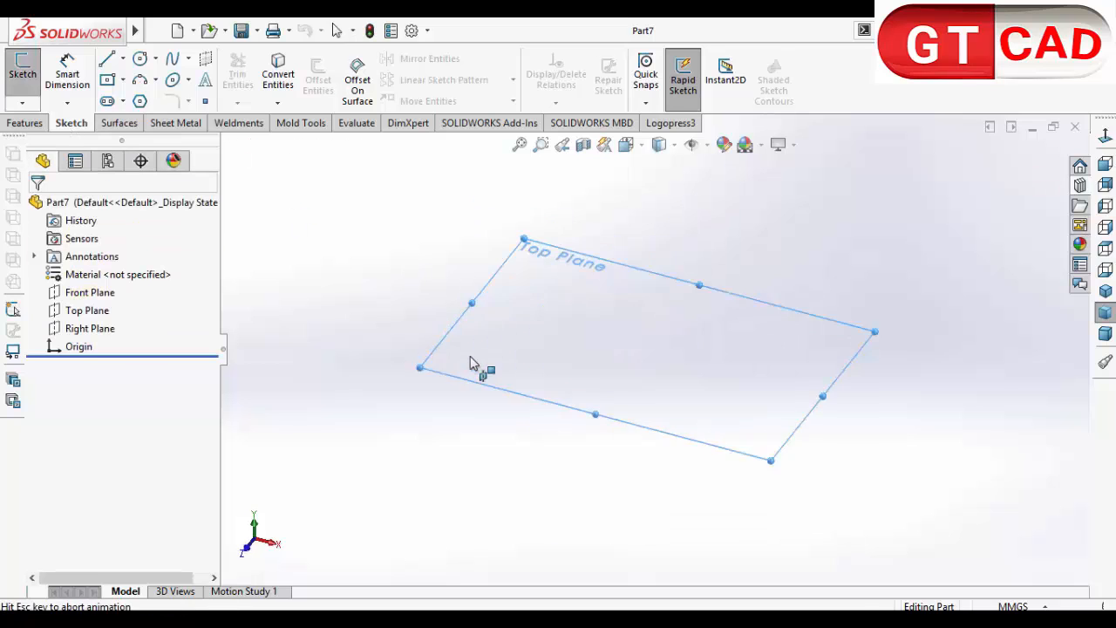
left_click(107, 81)
left_click(654, 347)
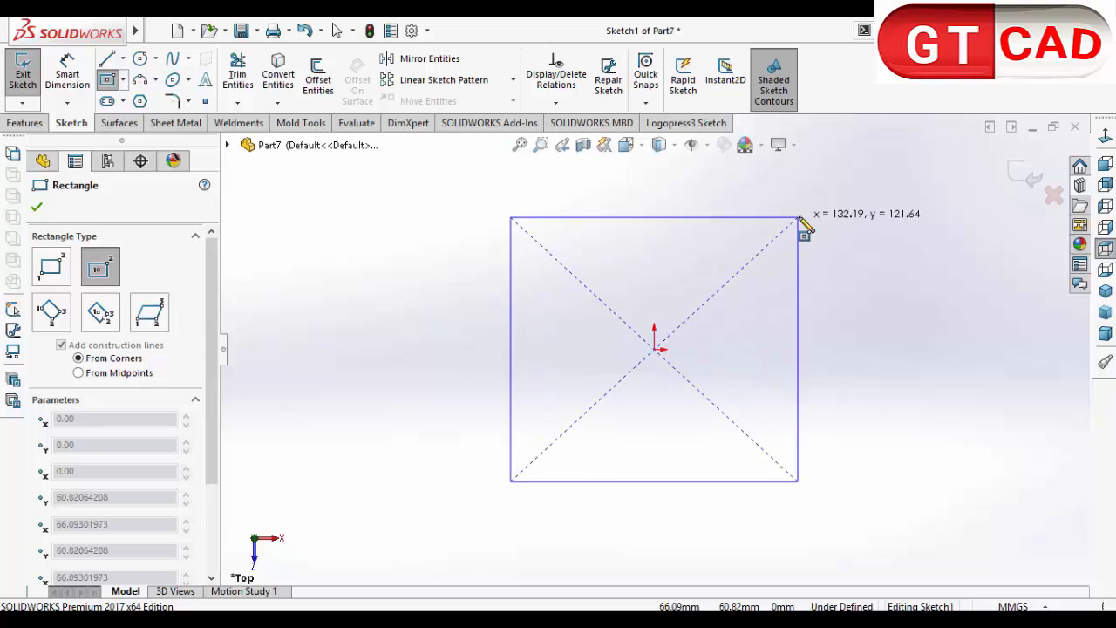
left_click(798, 217)
Dimension the rectangle 3500 mm wide and 1200 mm high
left_click(68, 77)
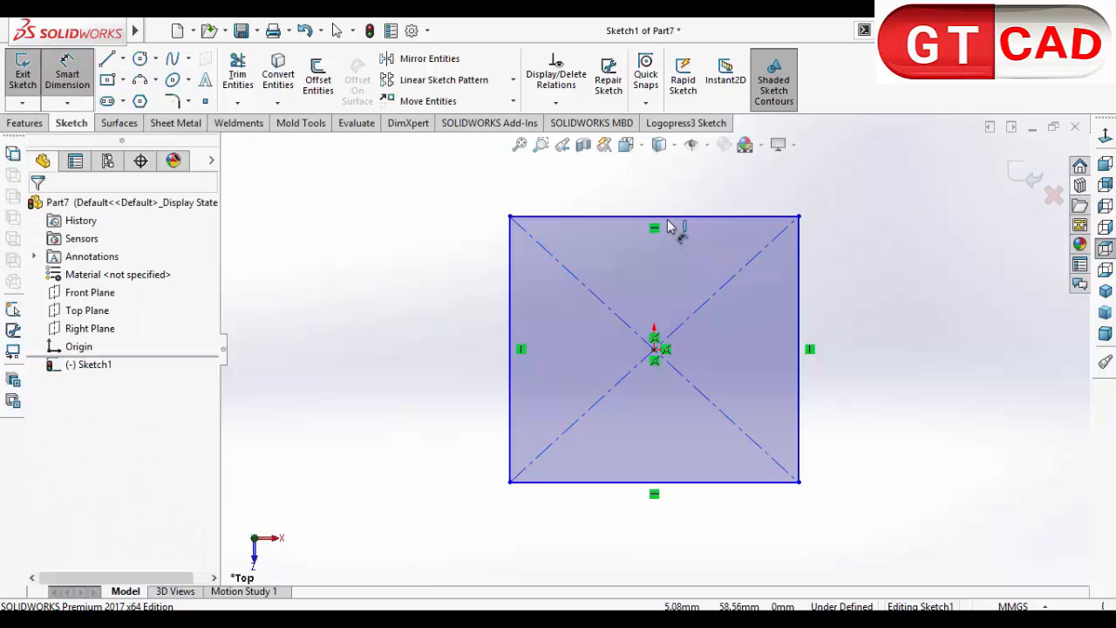
left_click(669, 217)
left_click(693, 185)
type("3")
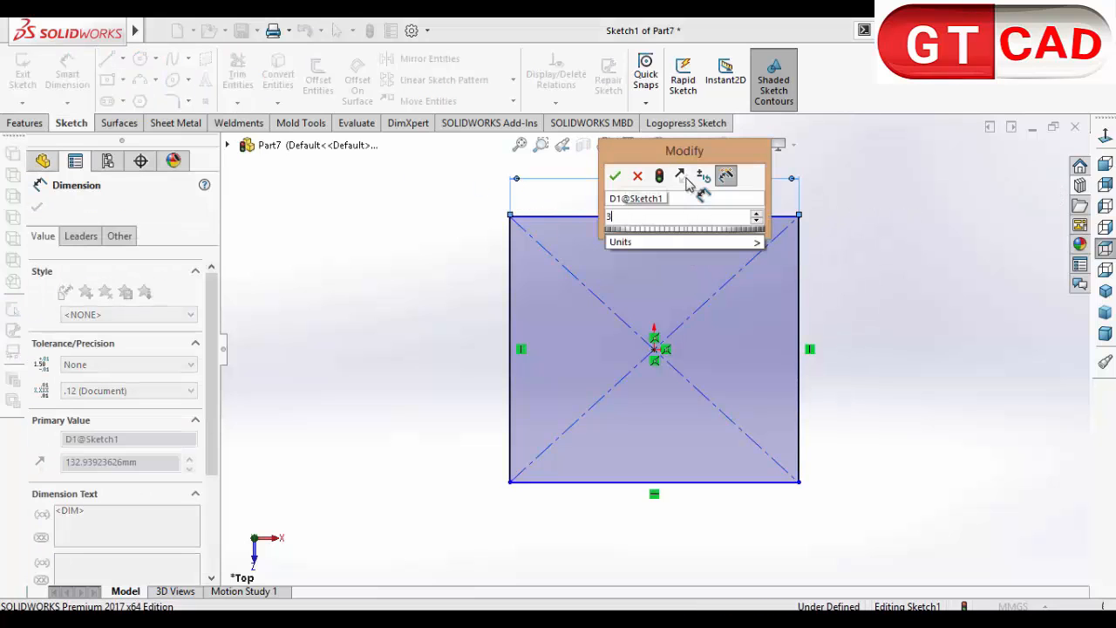
type("500")
key("Return")
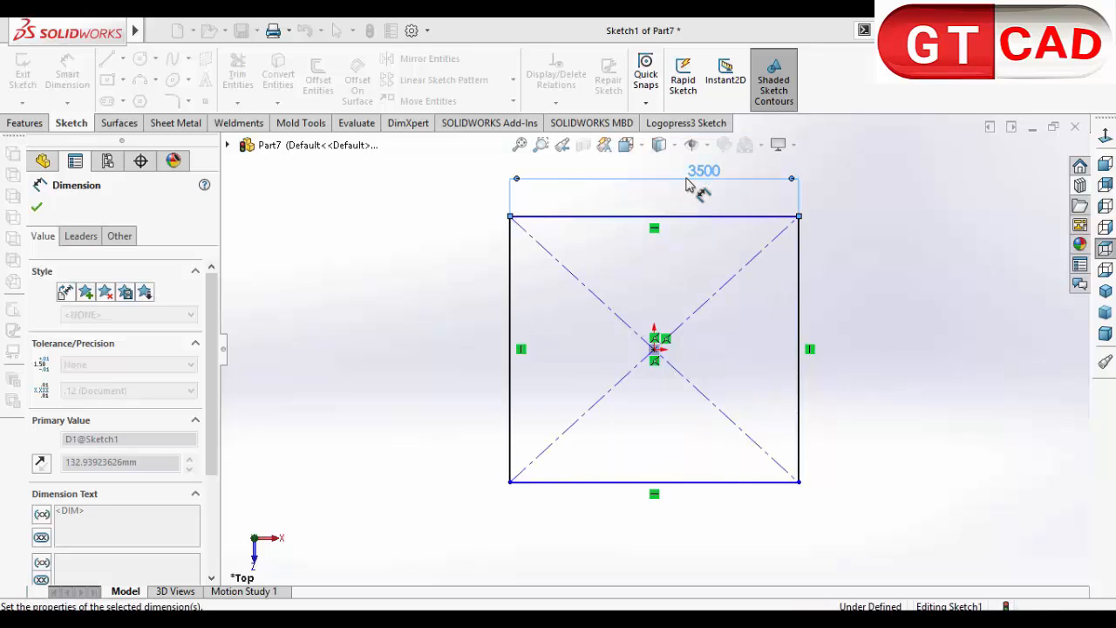
left_click(509, 336)
left_click(447, 338)
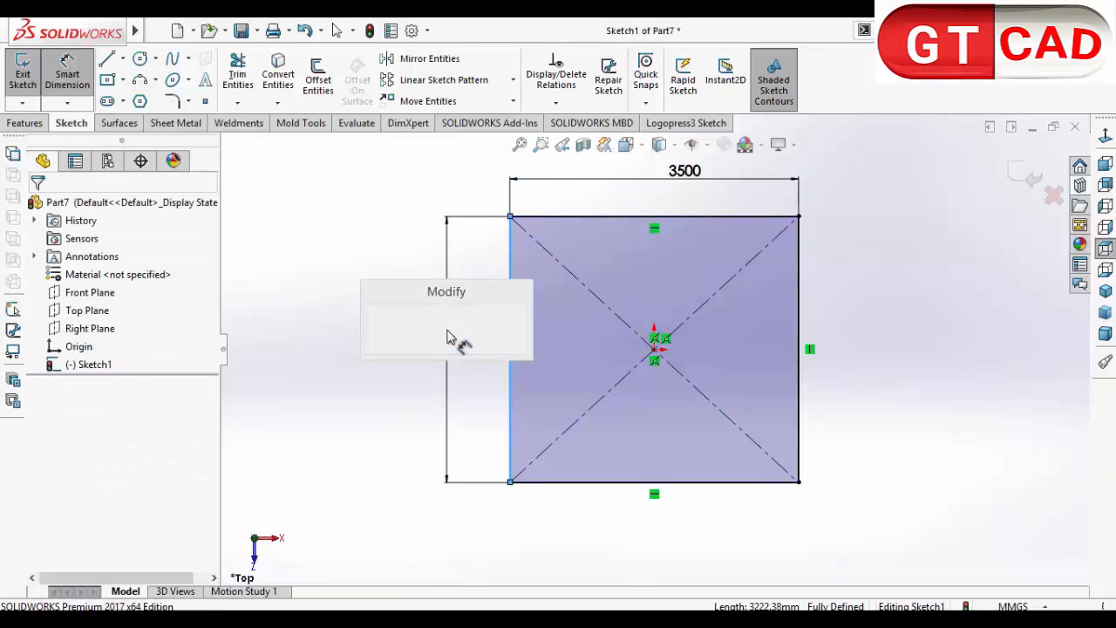
type("1200")
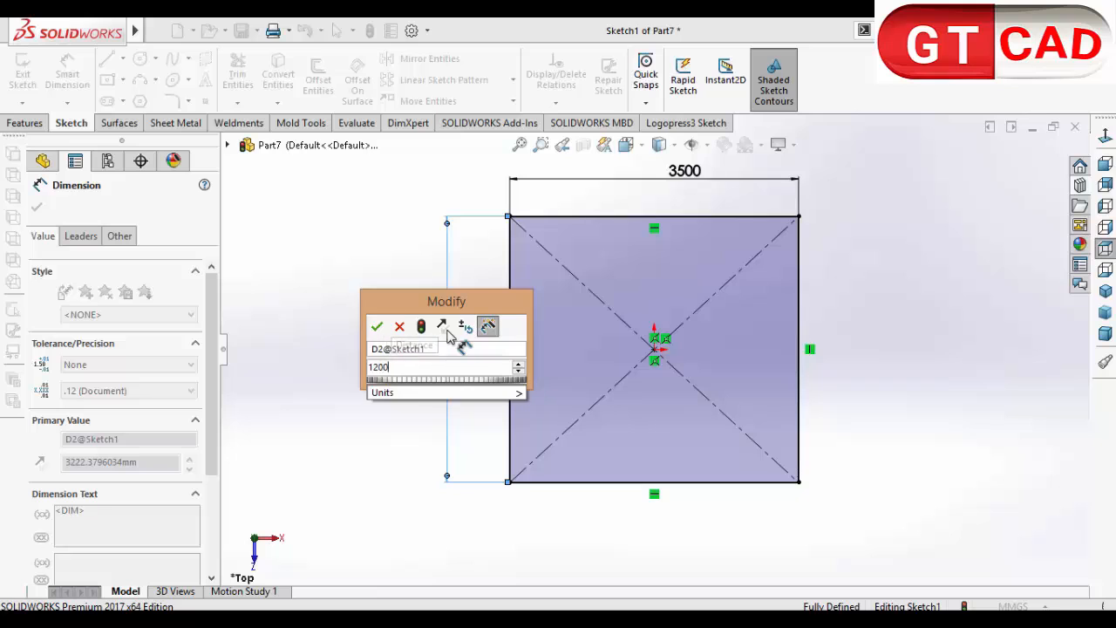
key("Return")
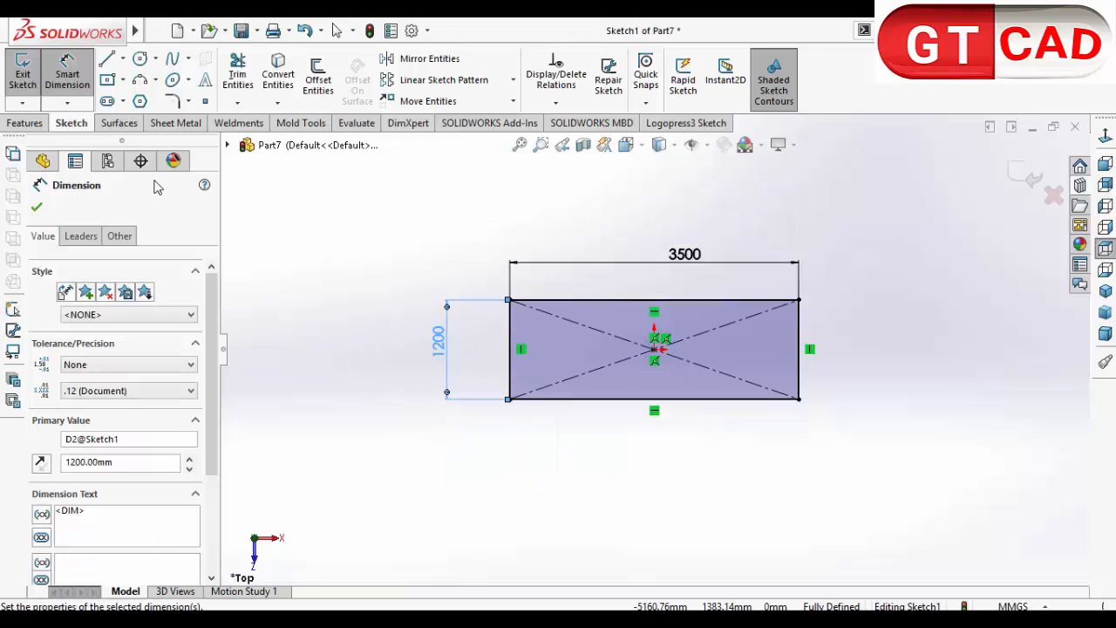
Offset the rectangle's outline 100 mm inward and finish the sketch
left_click(318, 81)
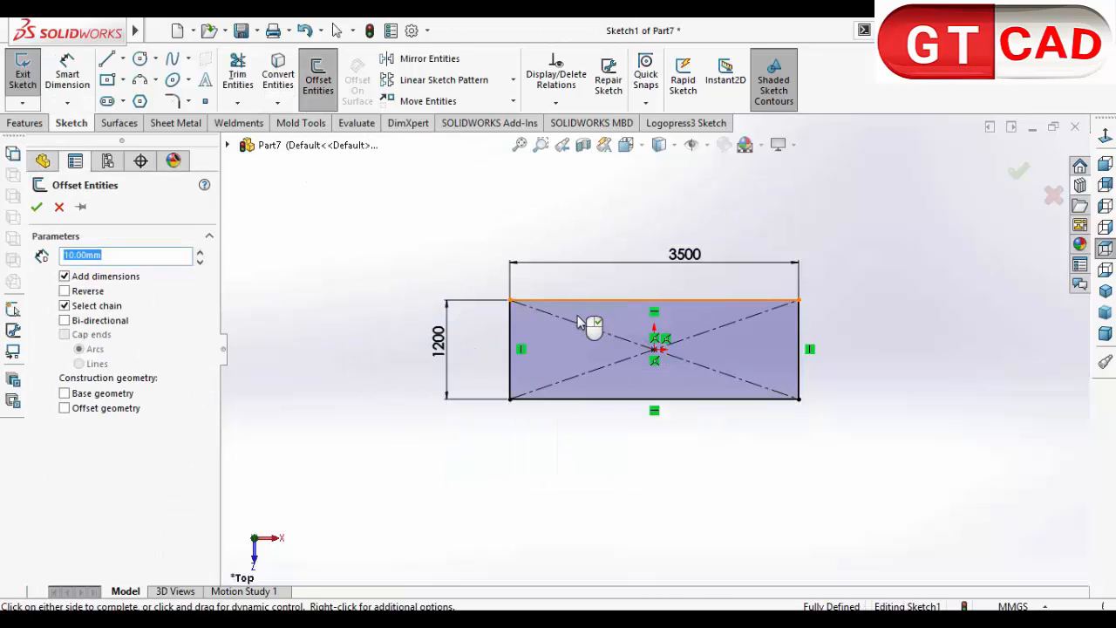
scroll(568, 324, "down", 5)
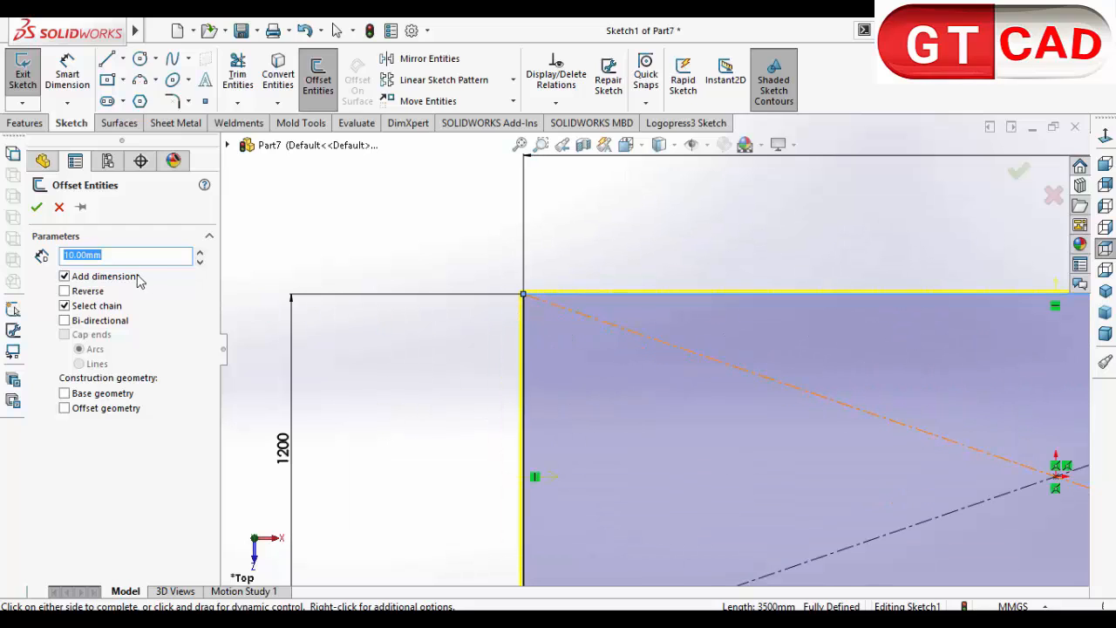
left_click(88, 291)
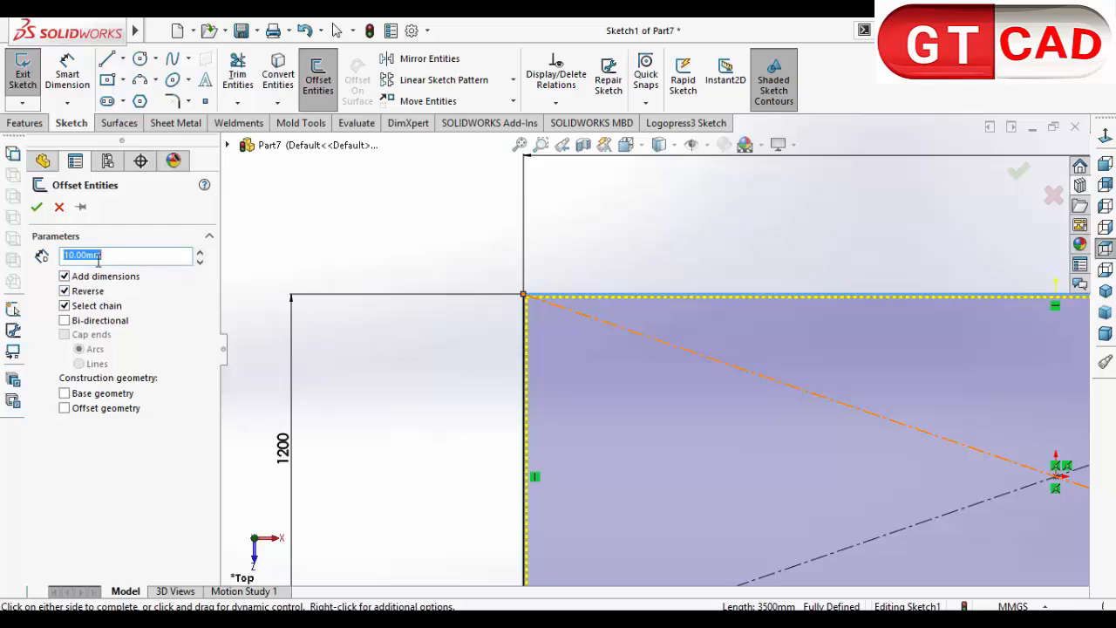
type("100")
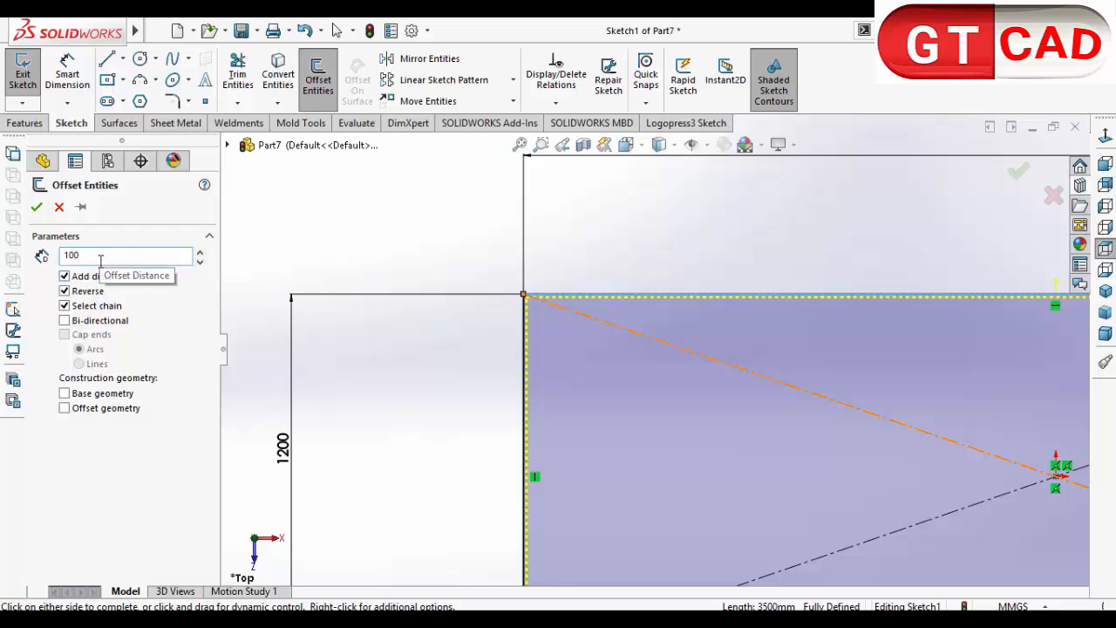
key("Return")
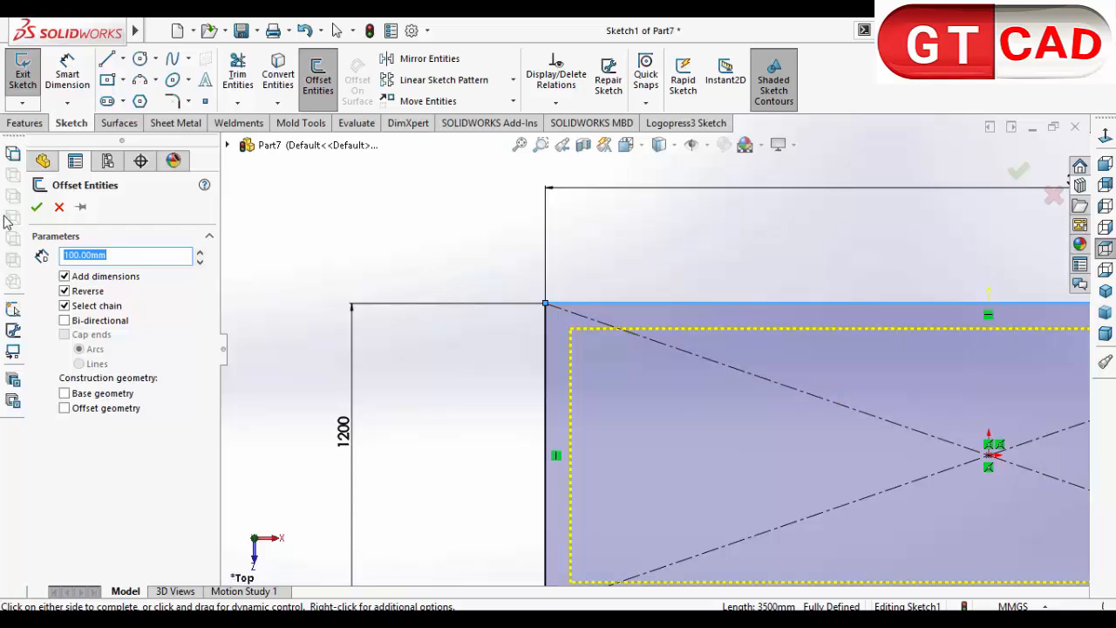
left_click(36, 207)
key("f")
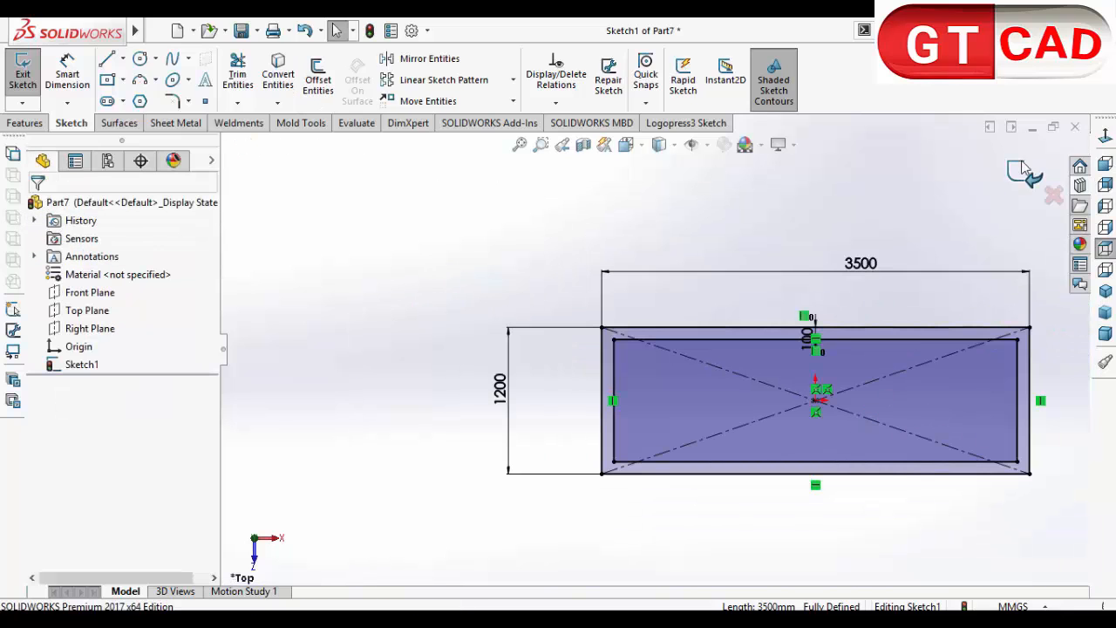
left_click(1023, 171)
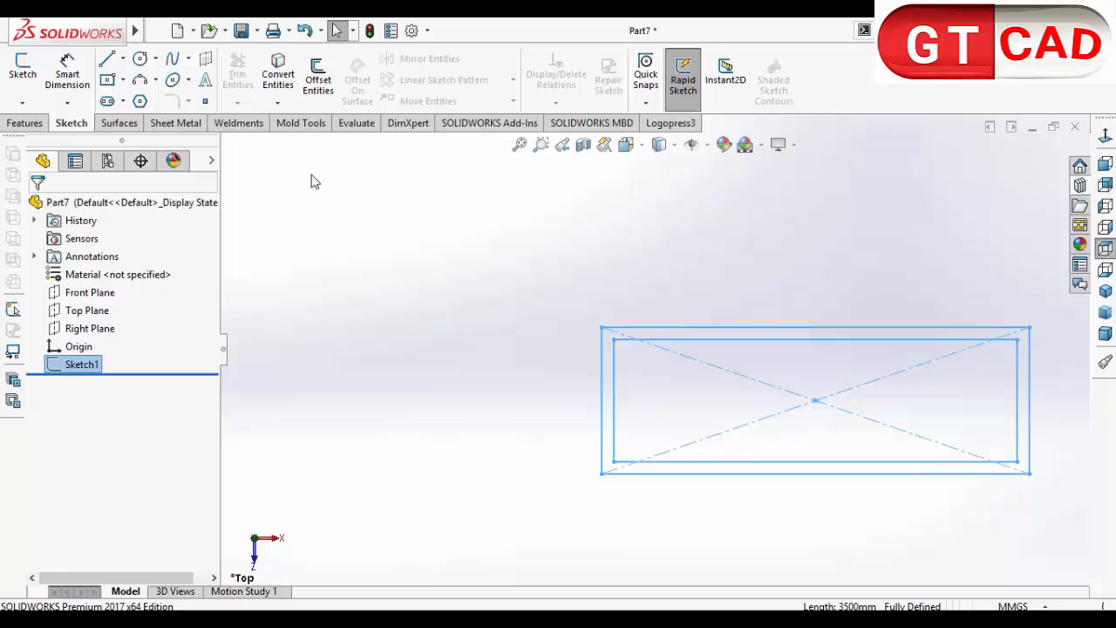
Start a Boss-Extrude of the sketch and replace the selected contour with the inner rectangle's region only
left_click(24, 123)
left_click(30, 74)
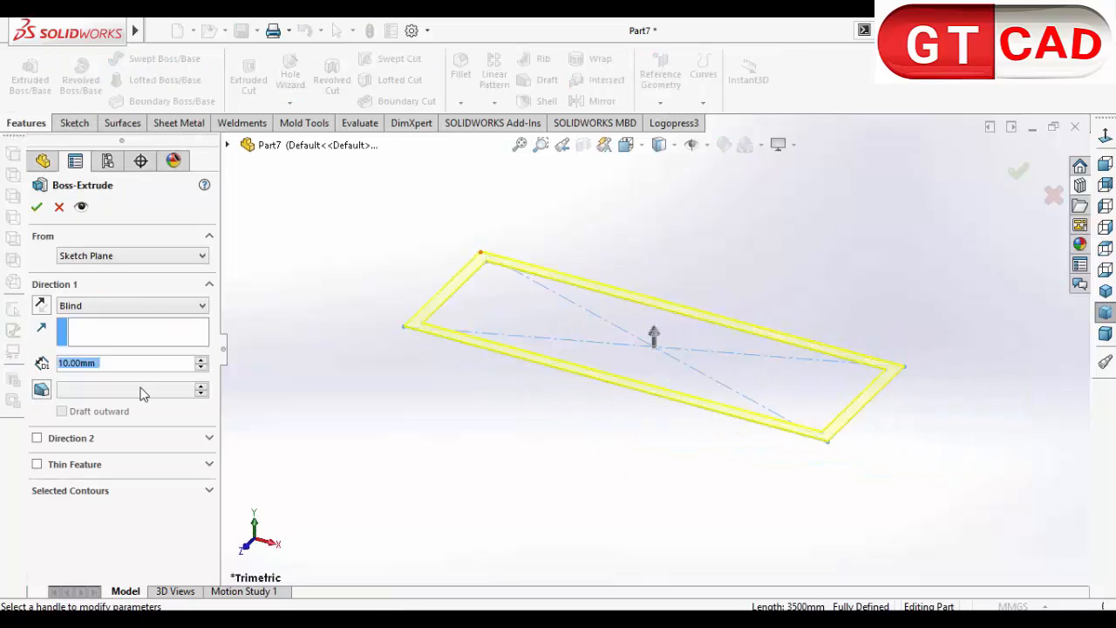
left_click(208, 490)
left_click(78, 514)
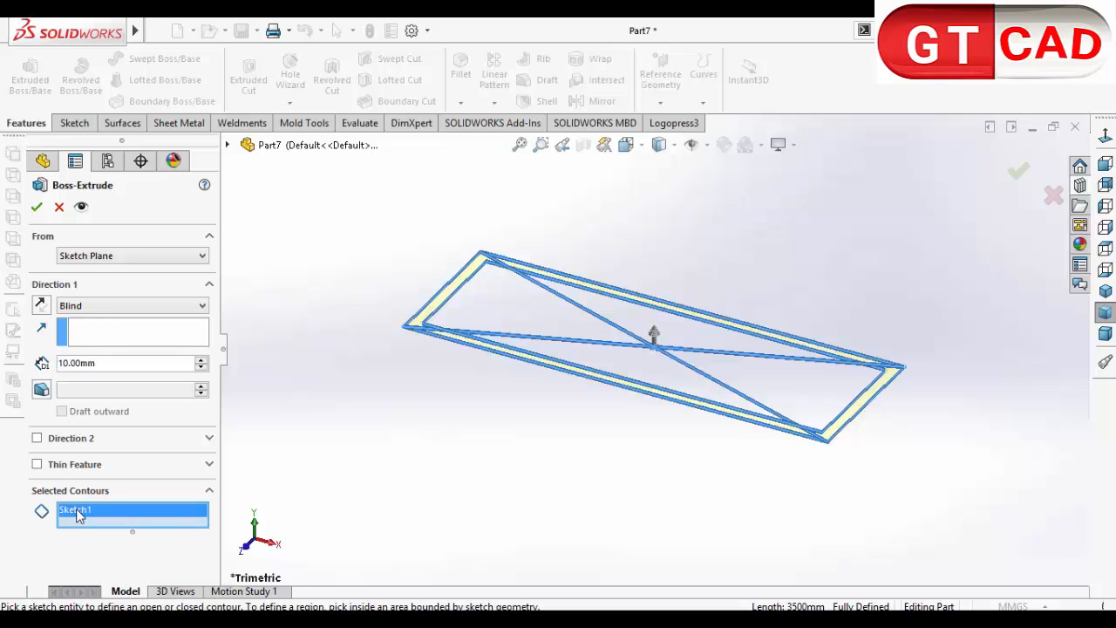
right_click(78, 515)
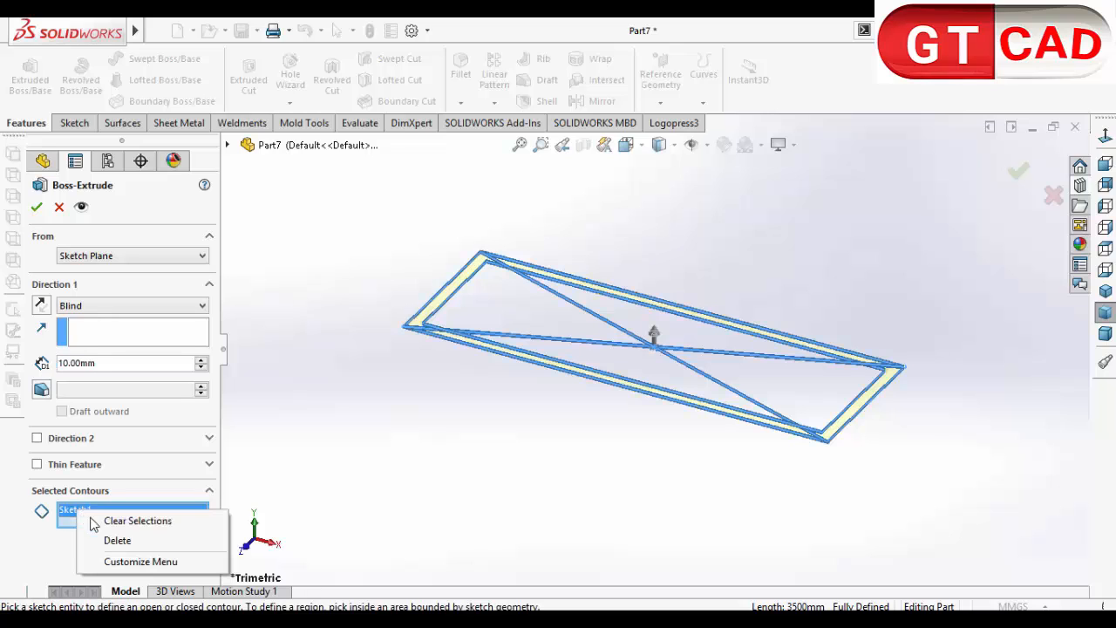
left_click(158, 525)
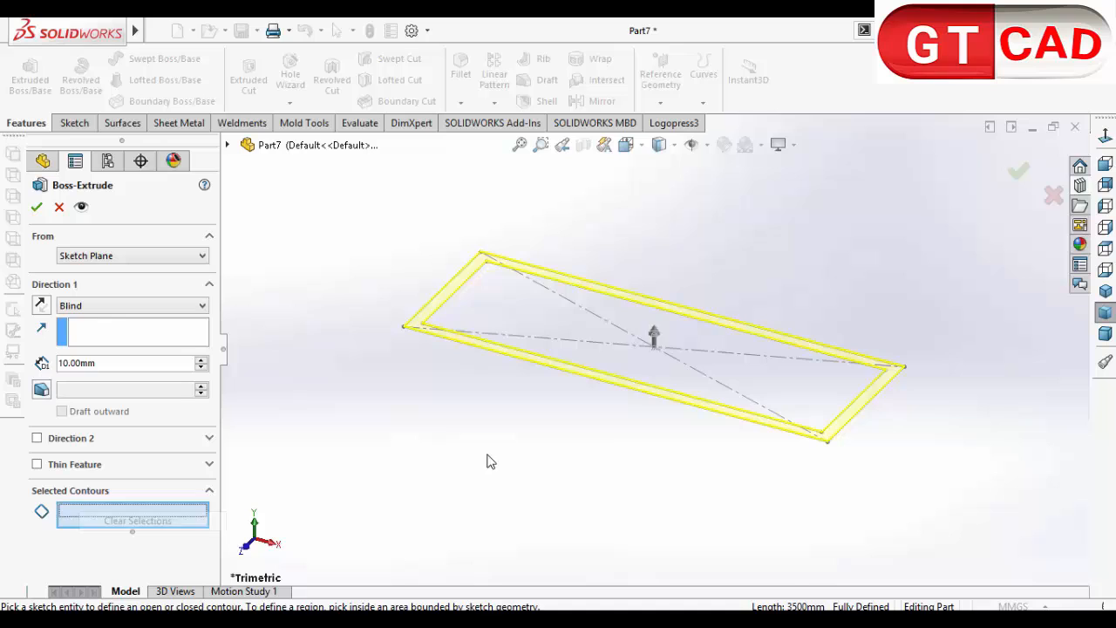
left_click(514, 315)
Extrude the inner region 20 mm blind in the reversed direction, below the sketch plane
middle_click_drag(555, 462, 488, 370)
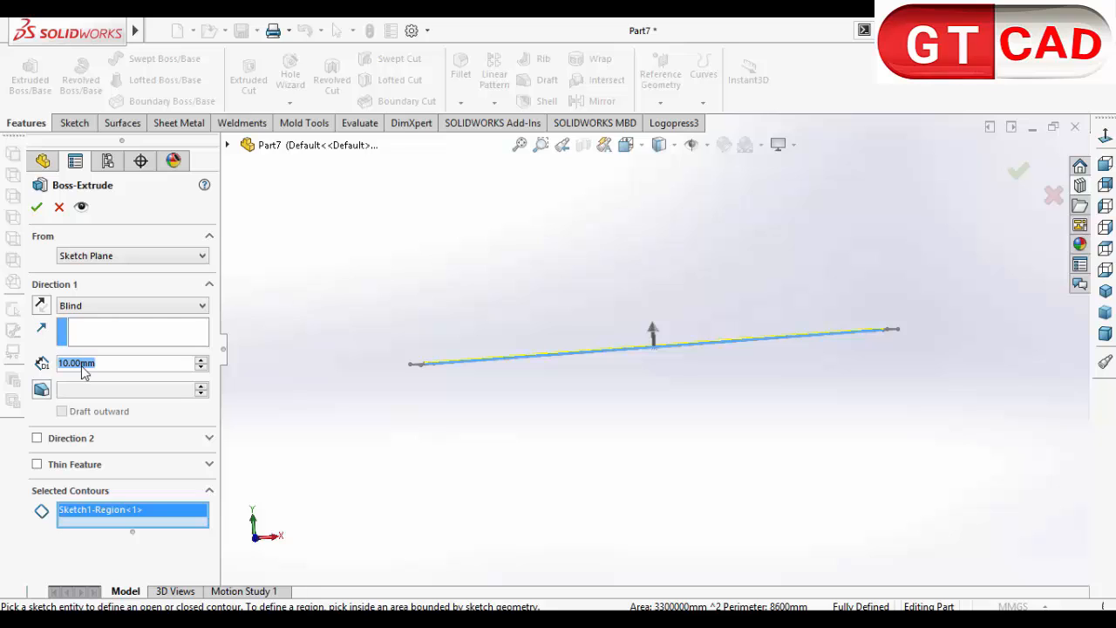
type("20")
key("Return")
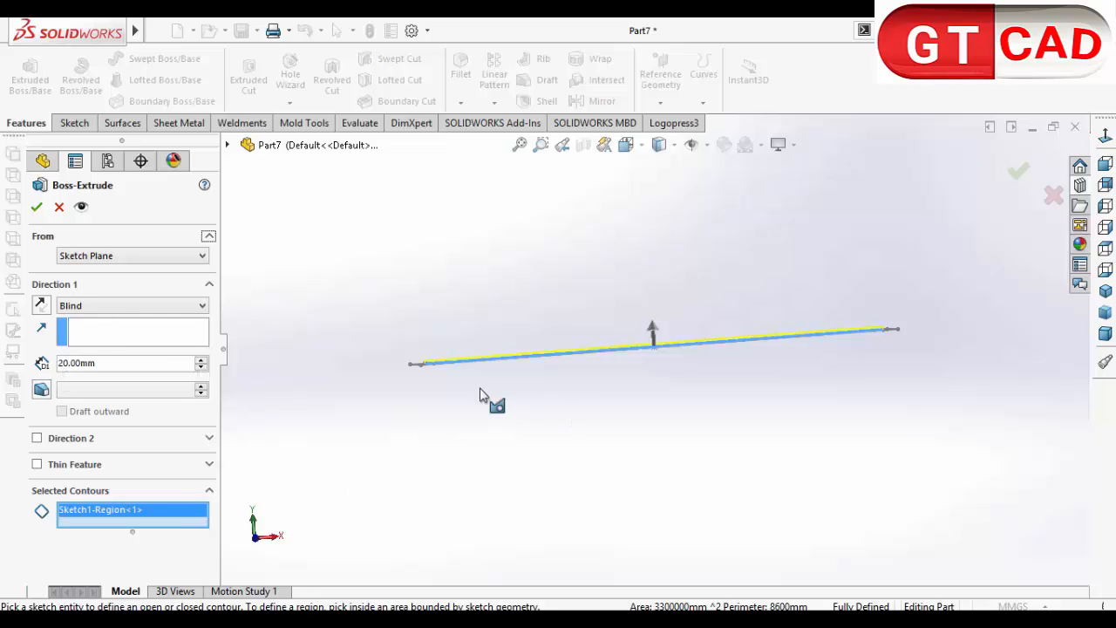
middle_click_drag(480, 395, 260, 340)
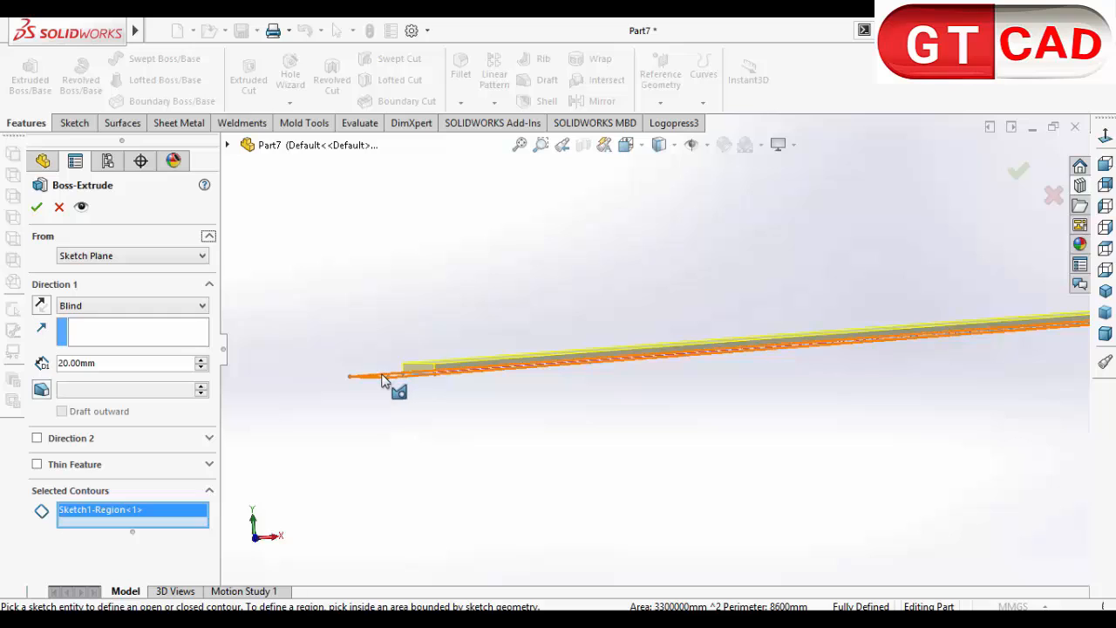
left_click(40, 305)
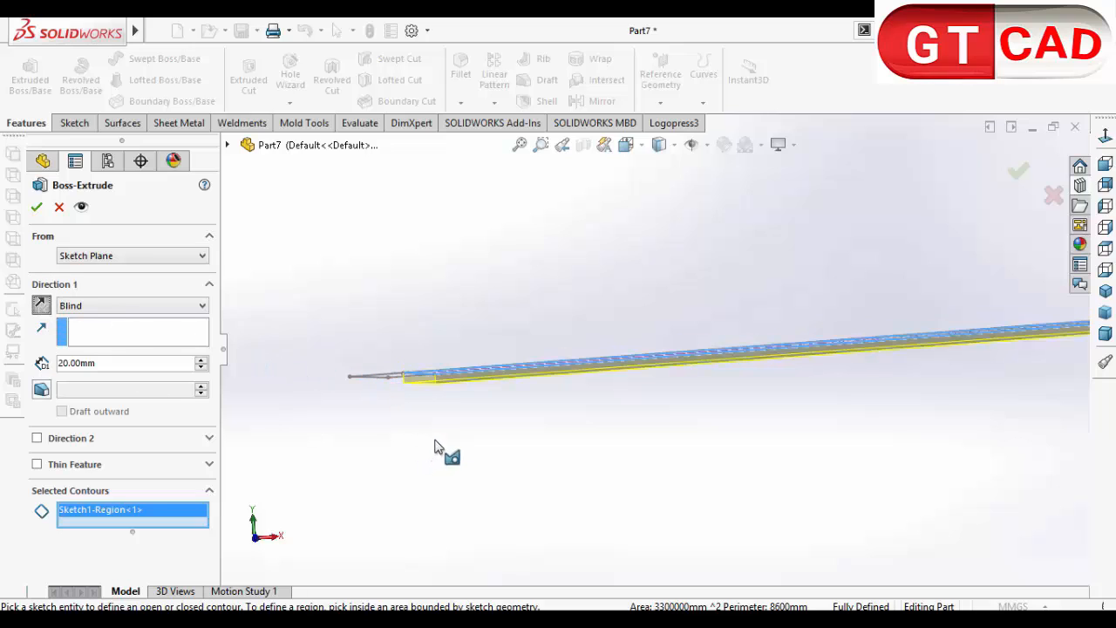
middle_click_drag(533, 435, 462, 414)
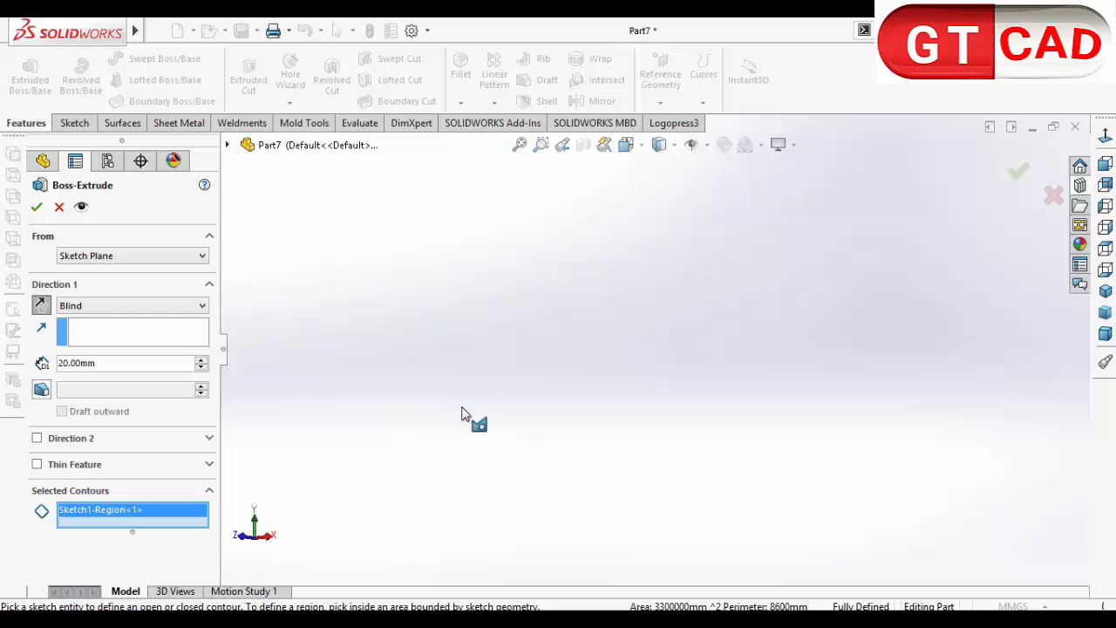
left_click(36, 208)
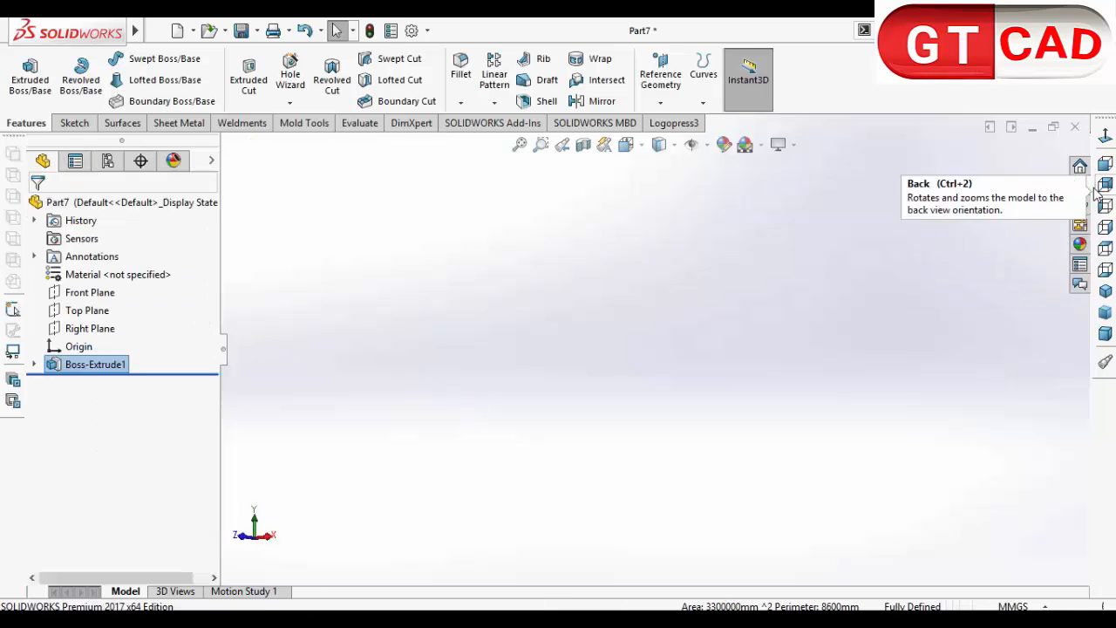
left_click(1106, 293)
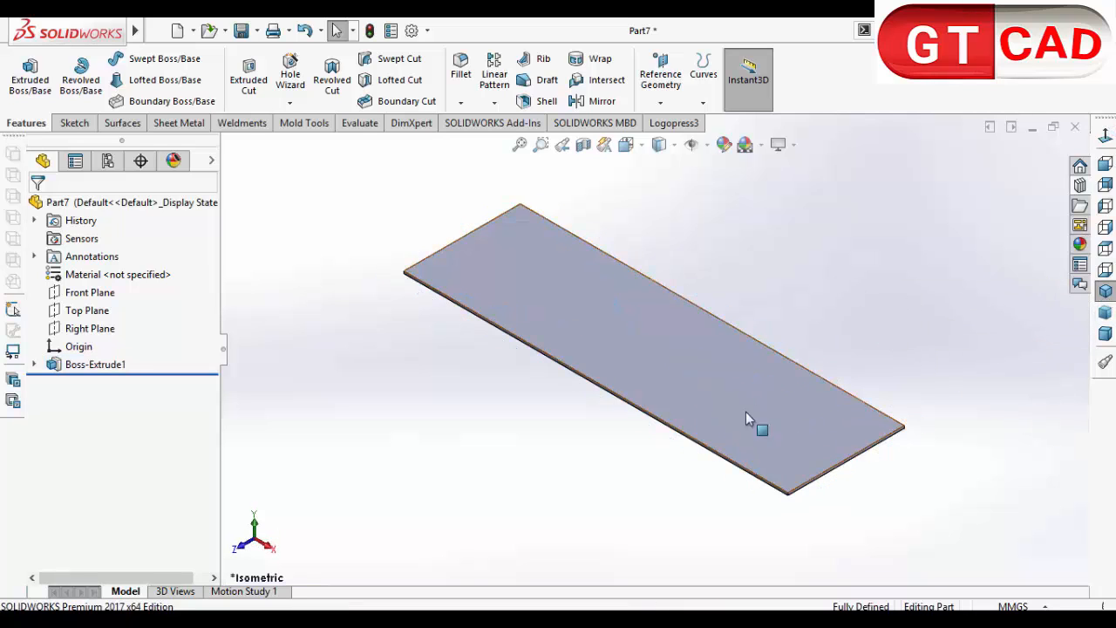
Fillet the edges of the plate's underside face with a 5 mm radius
mouse_move(745, 412)
middle_mouse_down()
mouse_move(828, 368)
mouse_move(799, 369)
mouse_move(799, 398)
mouse_move(741, 427)
middle_mouse_up()
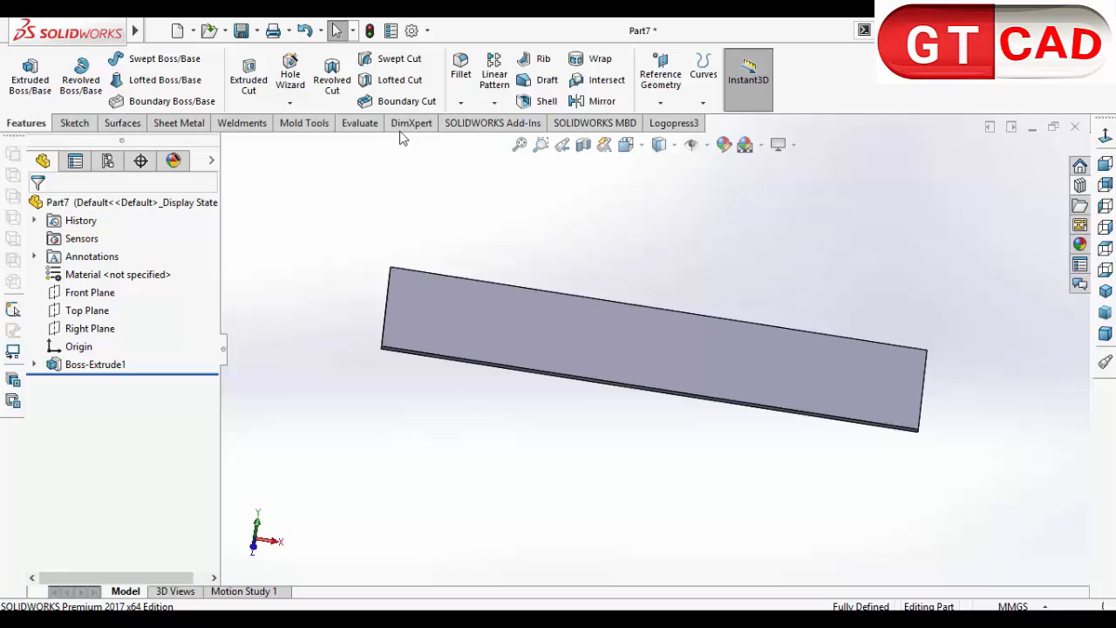
left_click(460, 66)
middle_click_drag(458, 366, 473, 306)
left_click(472, 302)
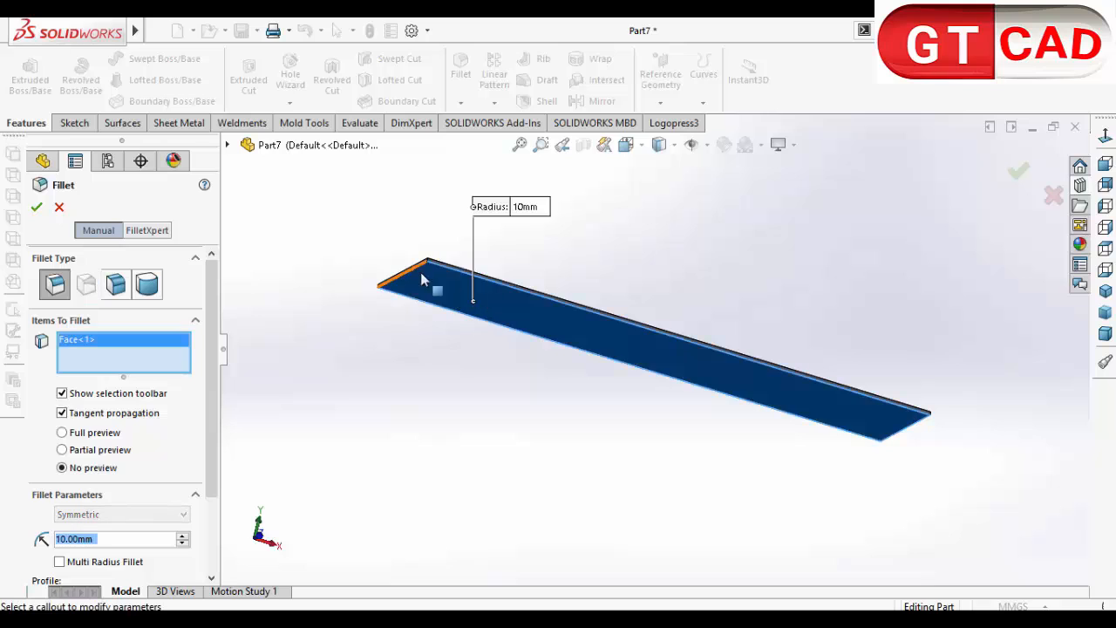
scroll(482, 279, "down", 5)
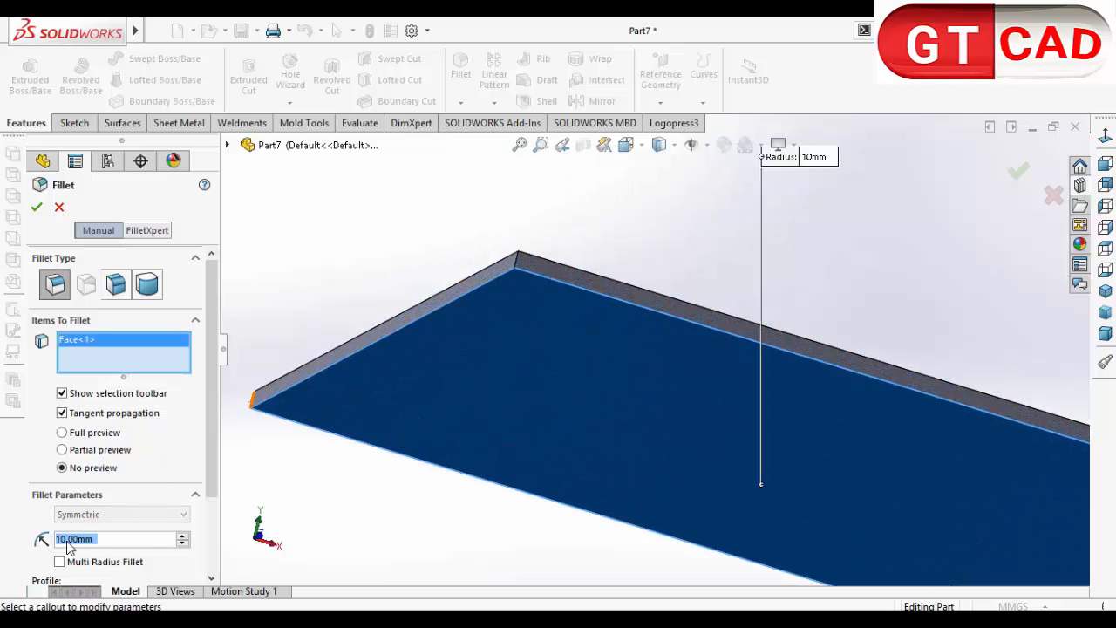
type("5")
key("Return")
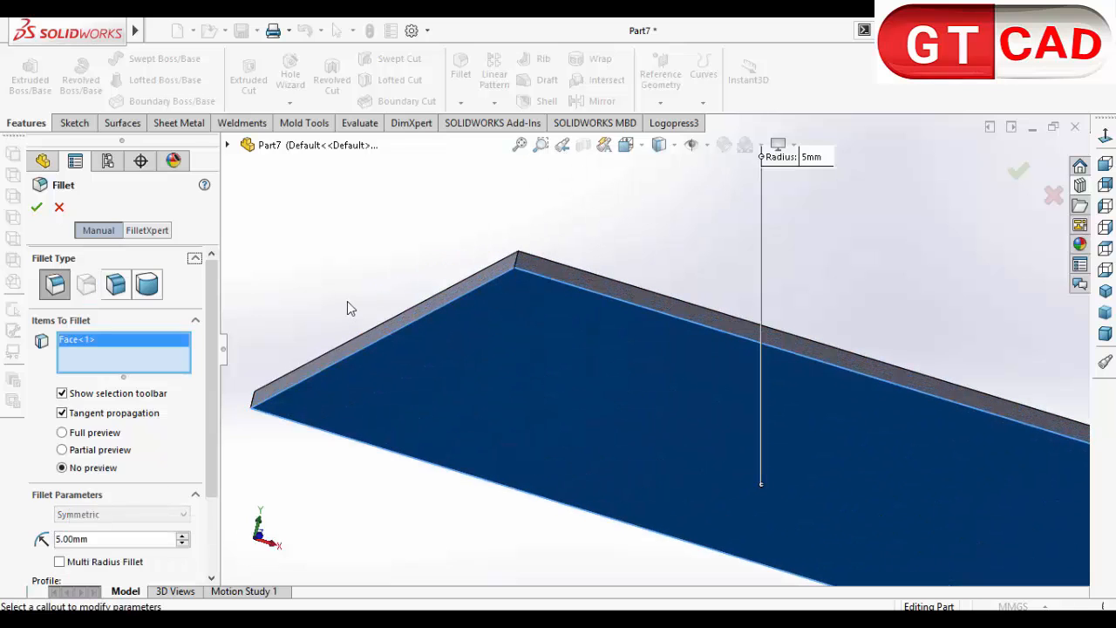
left_click(37, 207)
Sketch a center rectangle about 4192 x 1872 mm on the plate's upper face, centred on the origin and enclosing the plate
middle_click_drag(287, 279, 529, 319)
left_click(528, 319)
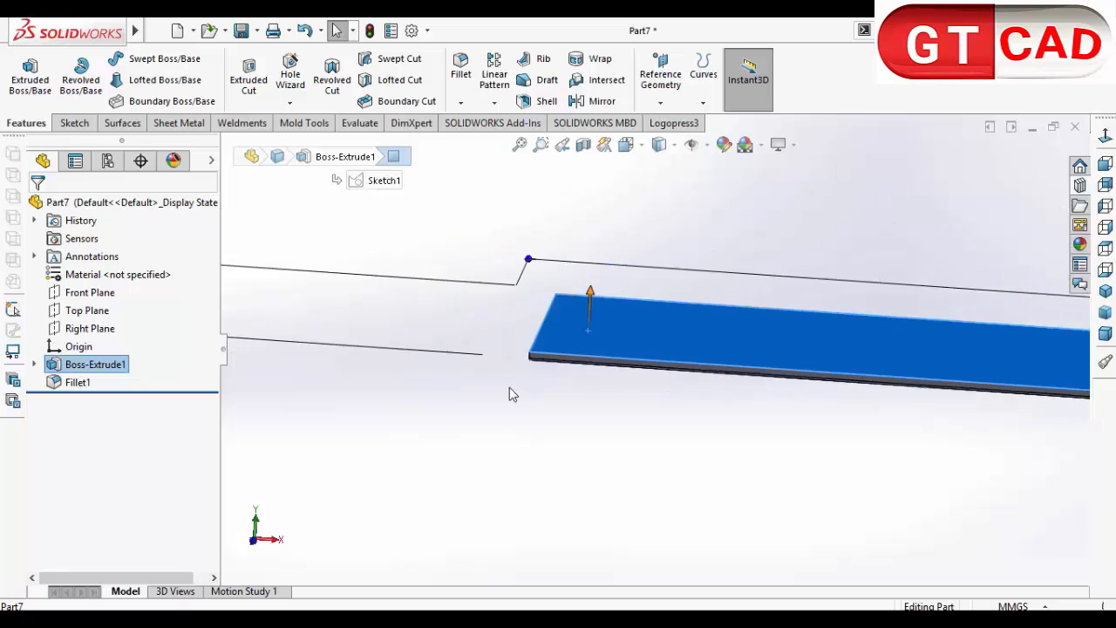
left_click(74, 122)
left_click(22, 74)
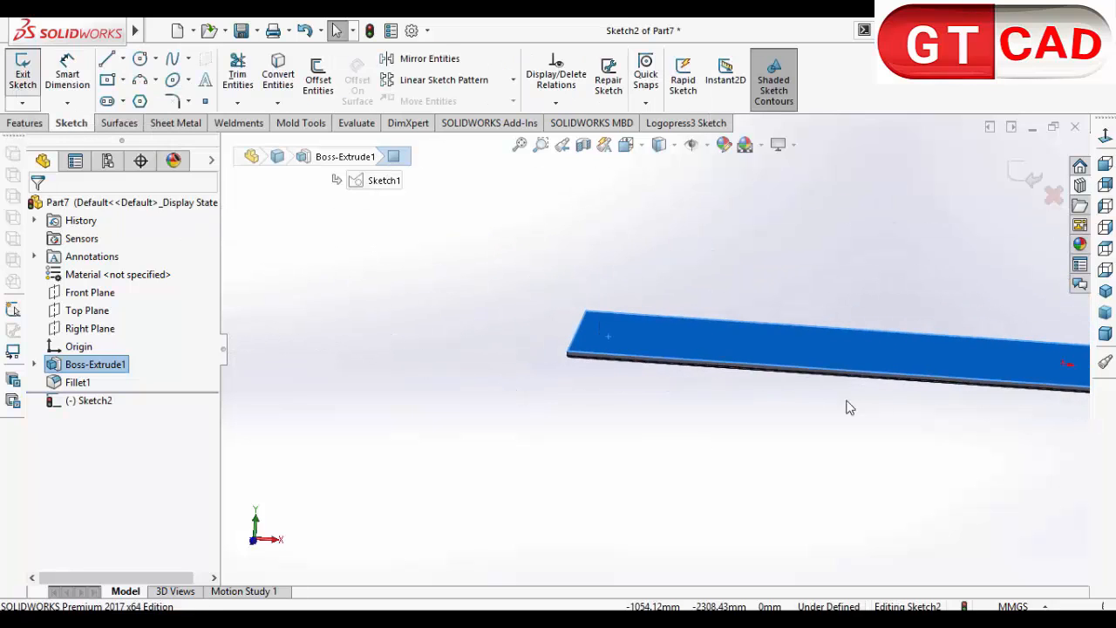
left_click(1104, 137)
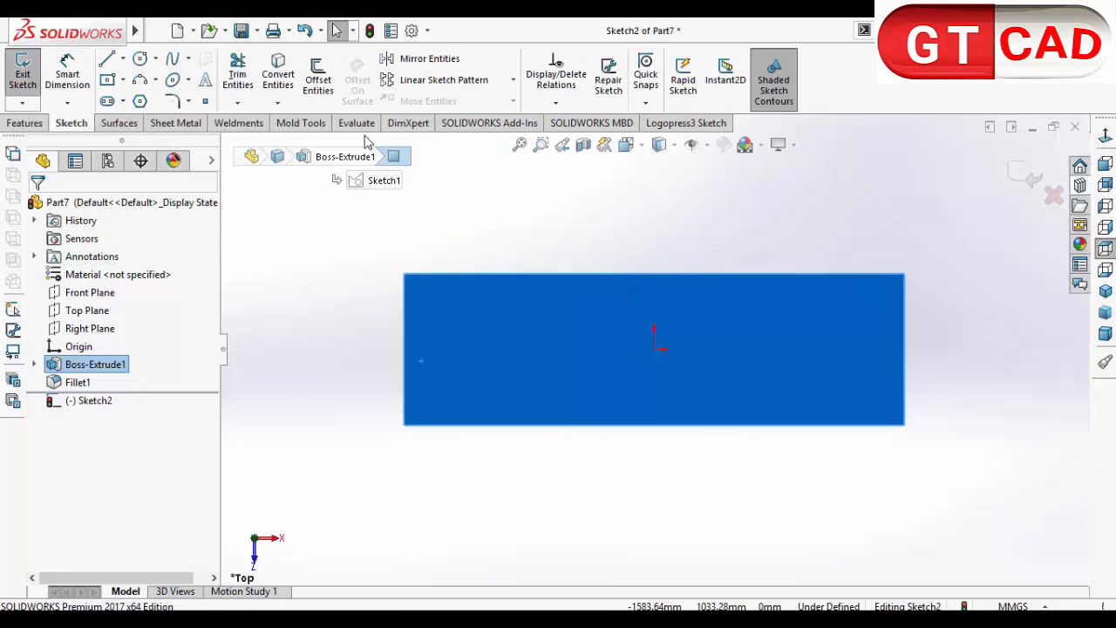
left_click(106, 80)
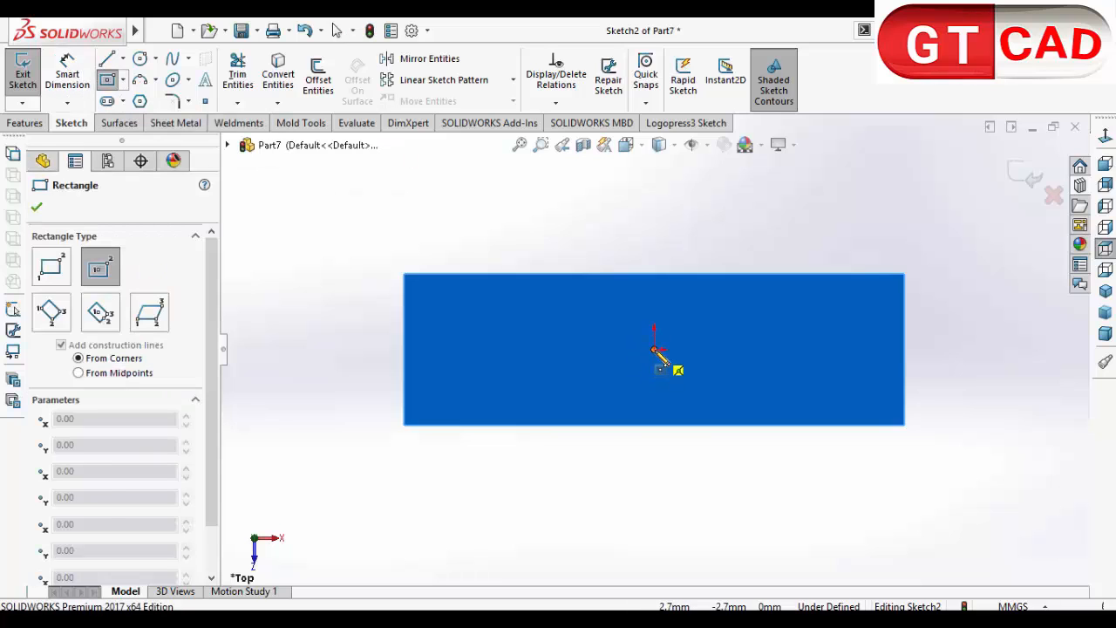
left_click(654, 348)
left_click(972, 207)
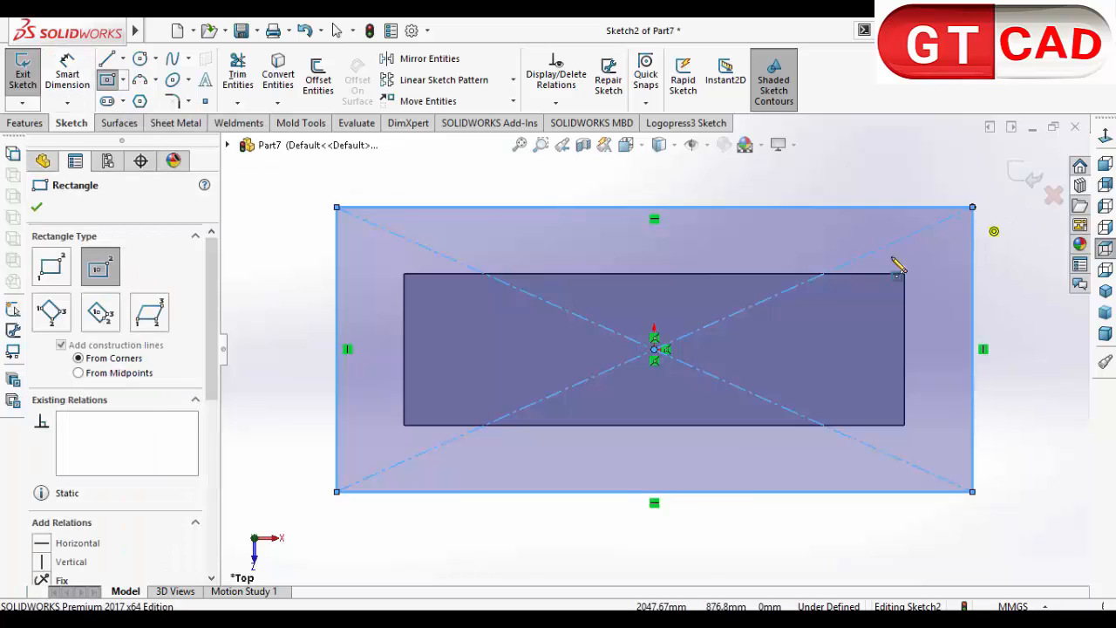
Dimension the rectangle 5000 mm wide and 1800 mm high, and finish the sketch
left_click(67, 74)
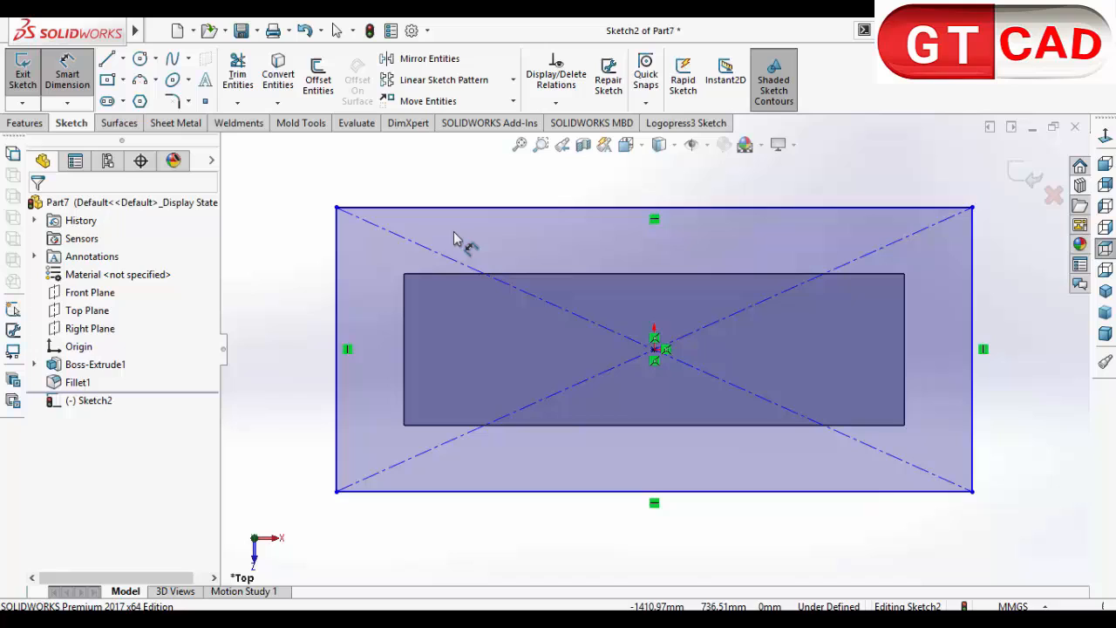
left_click(507, 209)
left_click(514, 179)
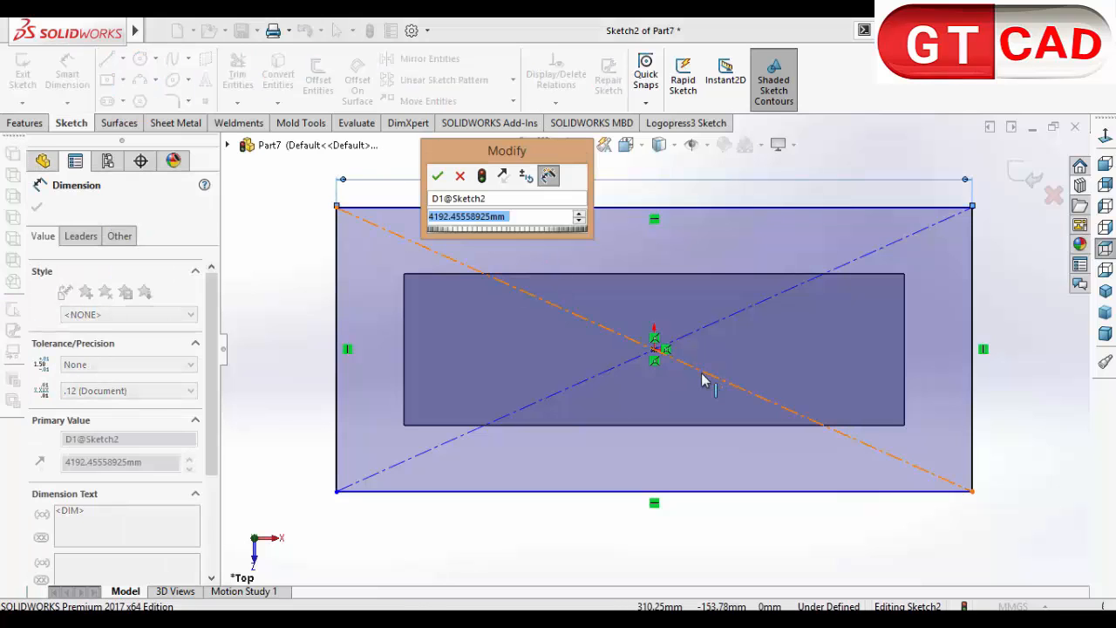
type("5000")
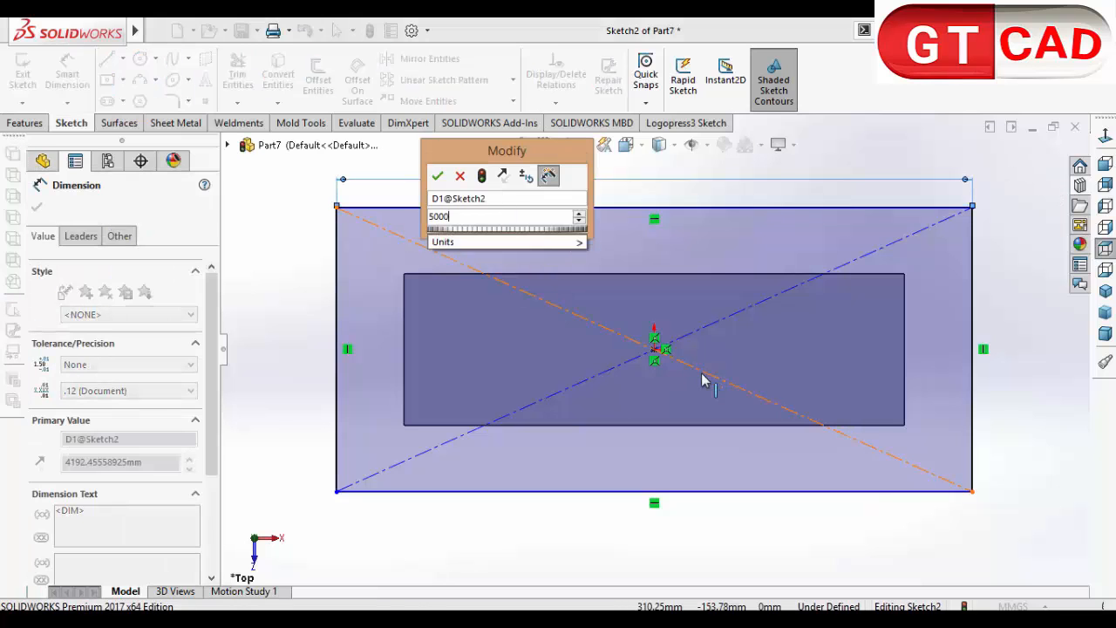
key("Return")
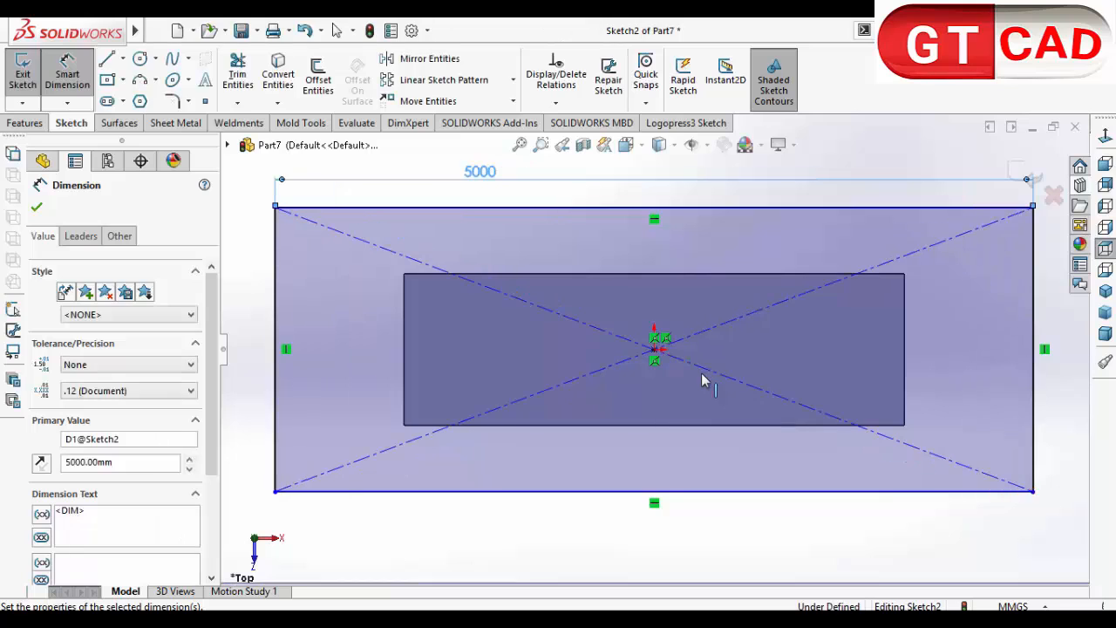
left_click(277, 336)
left_click(252, 369)
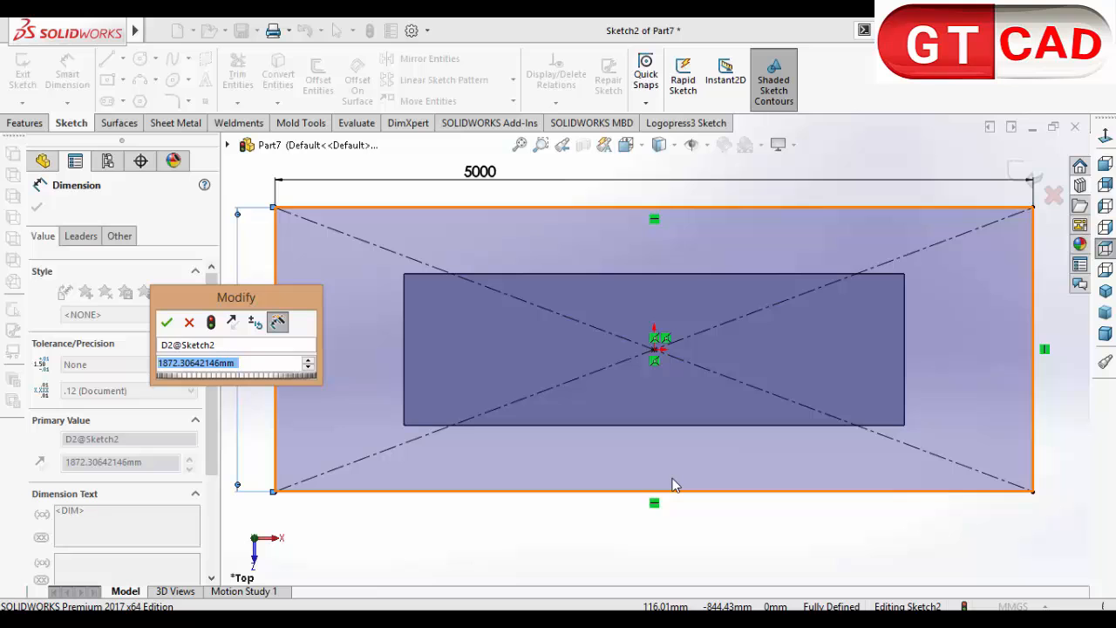
type("1800")
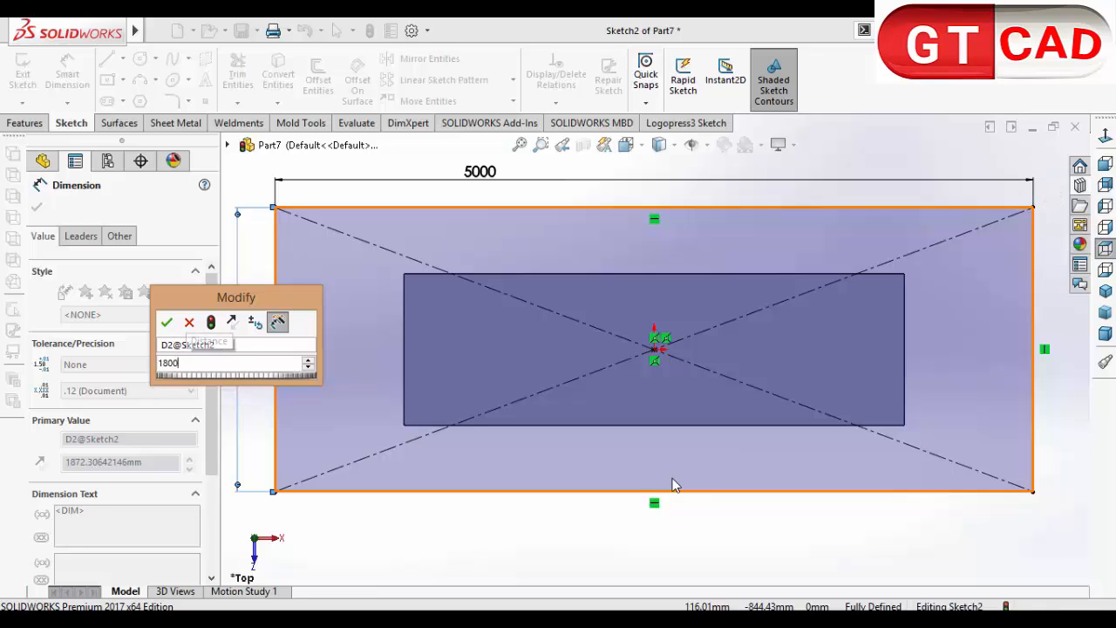
key("Return")
left_click(1025, 176)
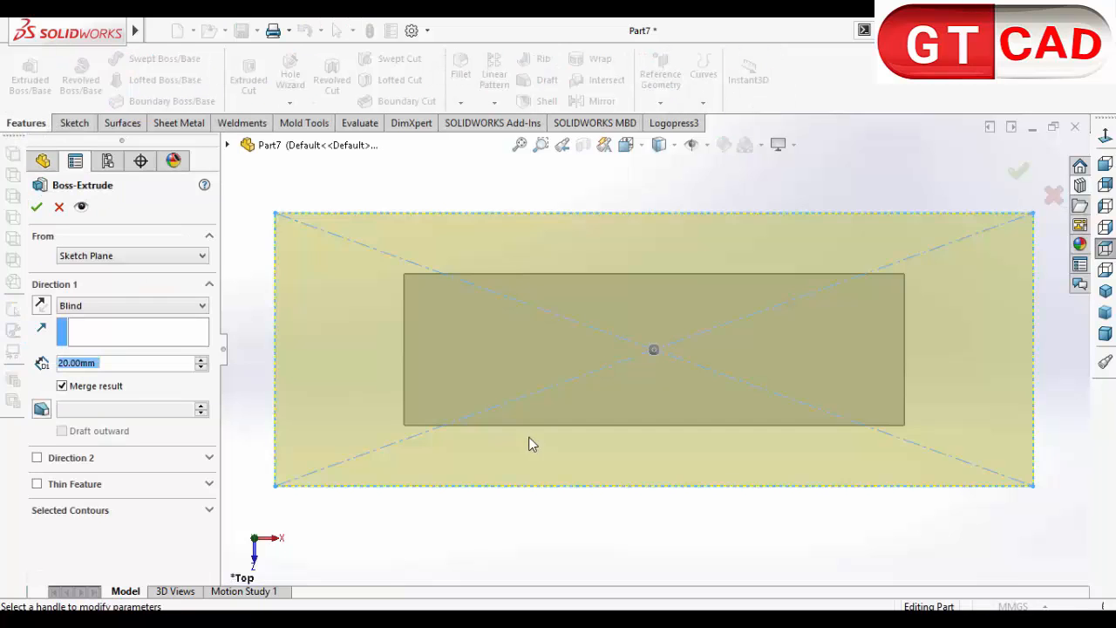
Extrude the 5000 x 1800 mm rectangle 20 mm blind above the existing plate, merging the result
scroll(531, 444, "up", 3)
middle_click_drag(610, 538, 619, 252)
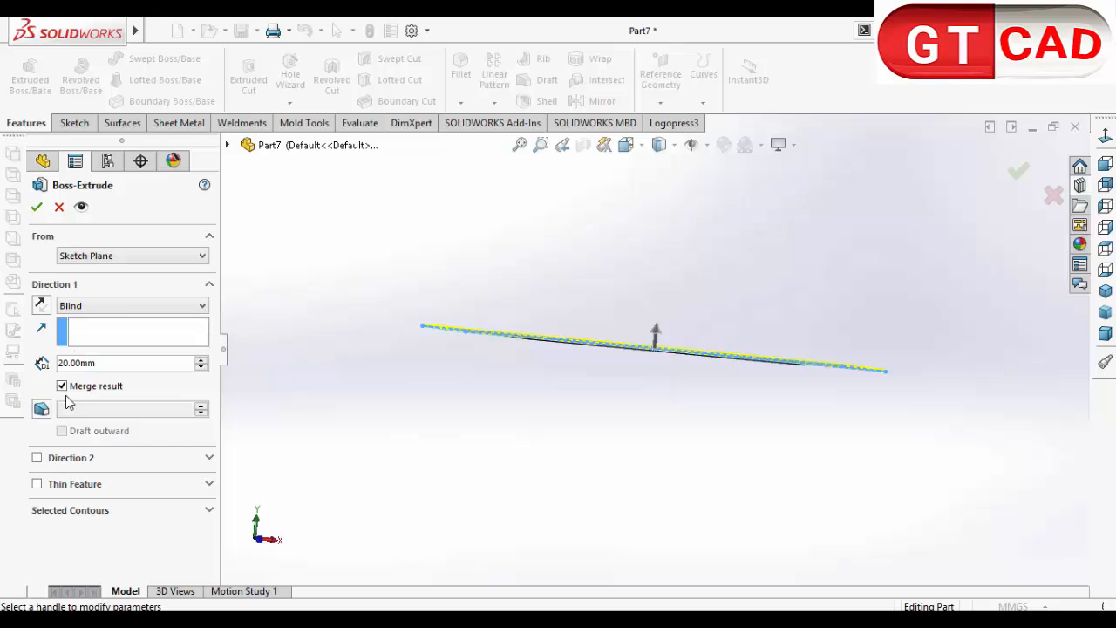
left_click(35, 207)
Fillet the edges of the larger plate's underside face, including the junction with the smaller plate, with a 5 mm radius
scroll(671, 384, "down", 4)
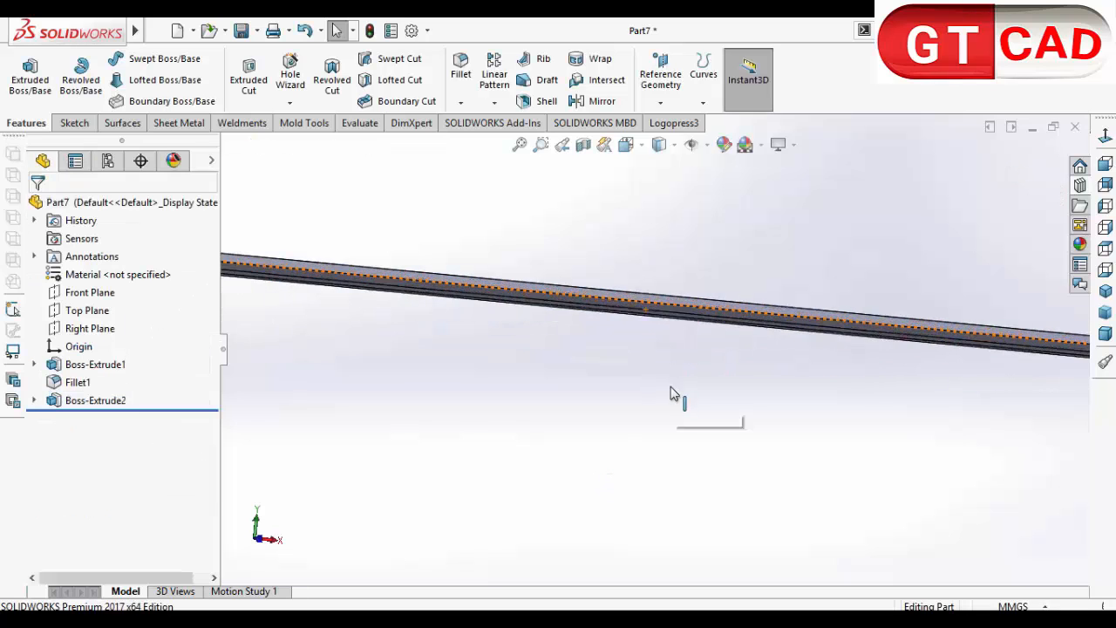
scroll(672, 383, "down", 2)
middle_click_drag(672, 364, 428, 374)
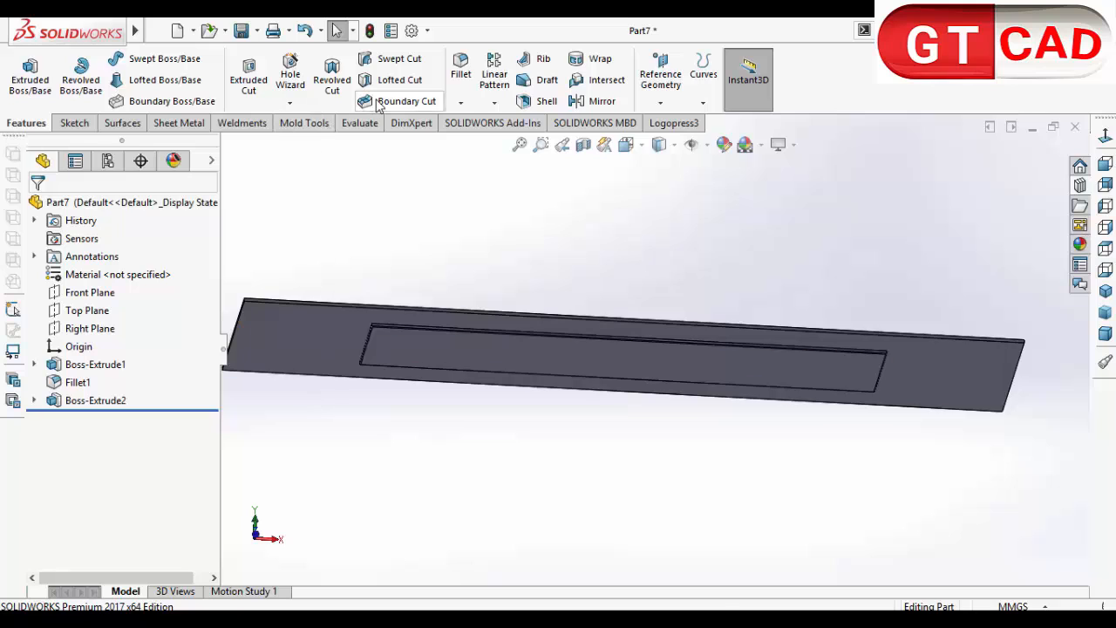
left_click(460, 68)
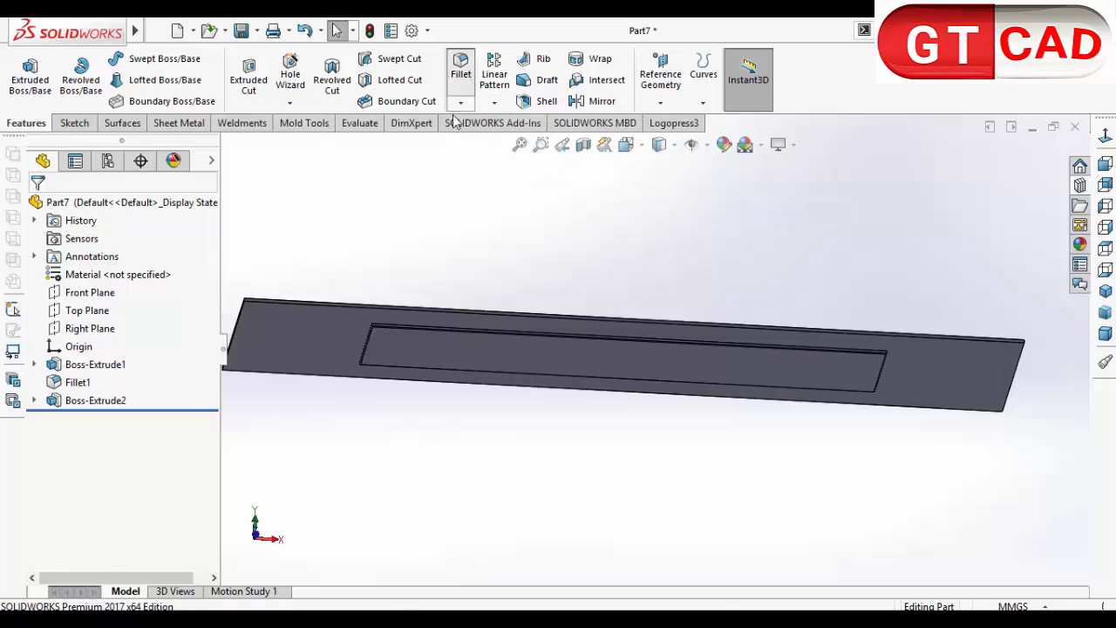
left_click(326, 347)
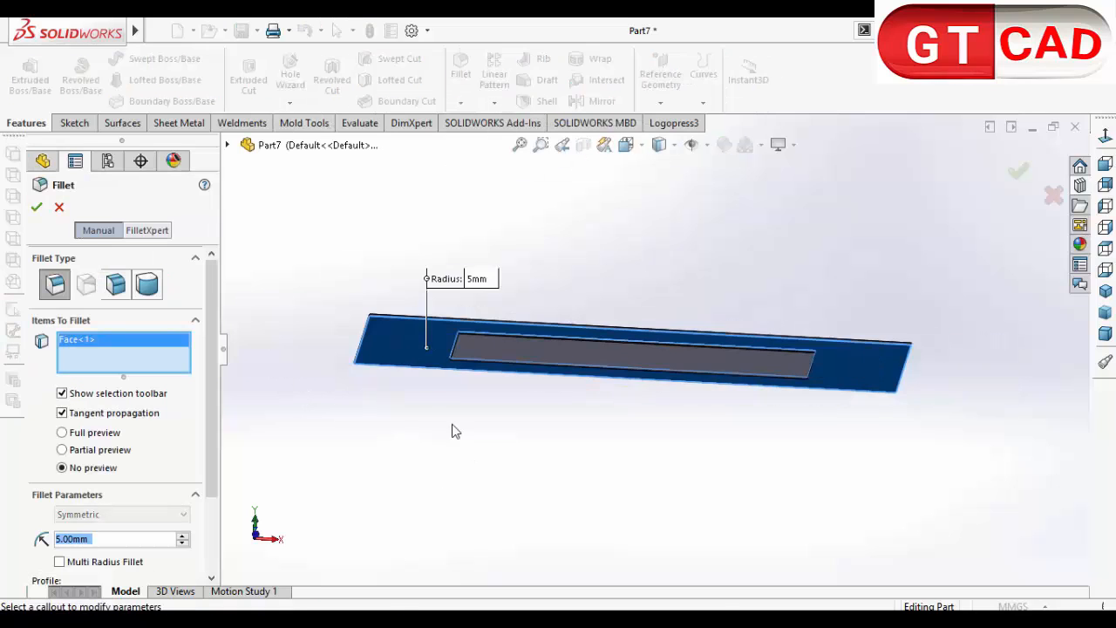
scroll(520, 306, "down", 5)
scroll(530, 403, "up", 5)
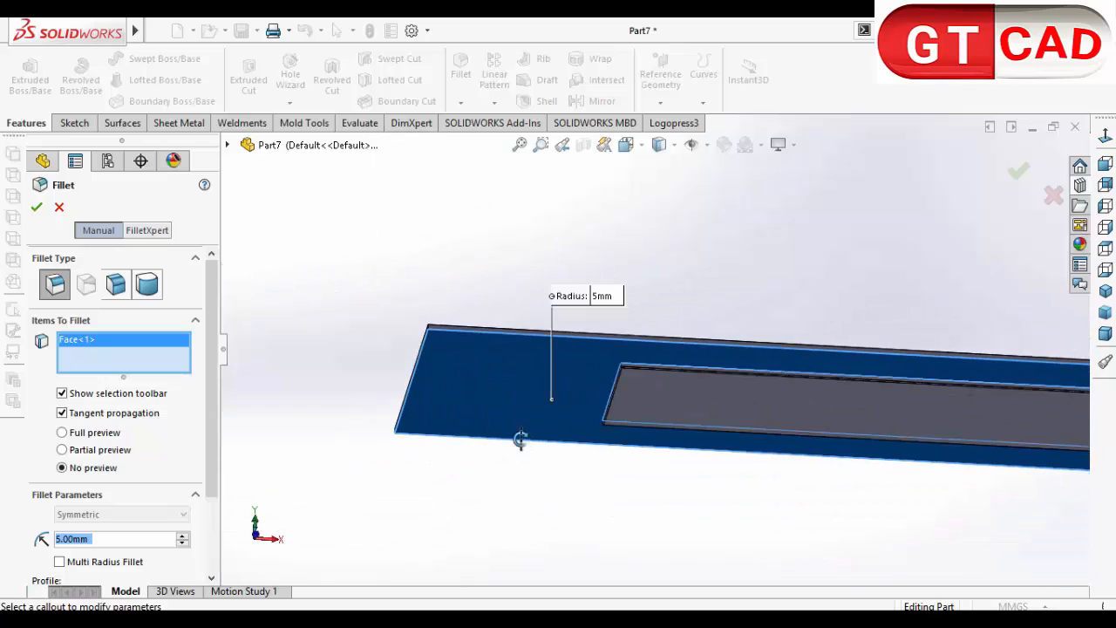
left_click(83, 540)
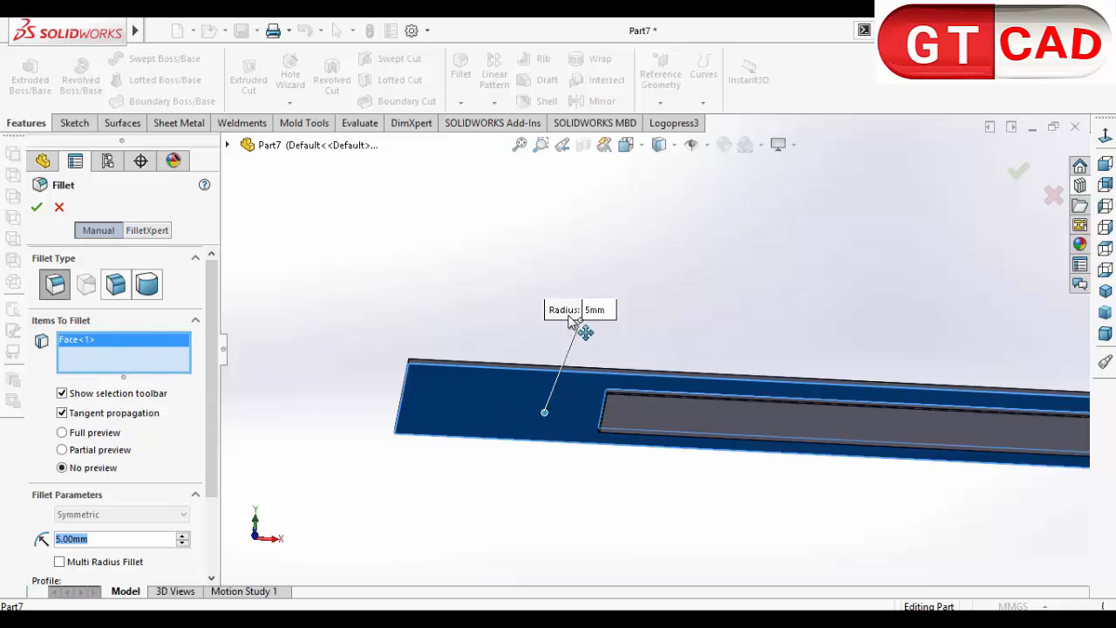
left_click(596, 311)
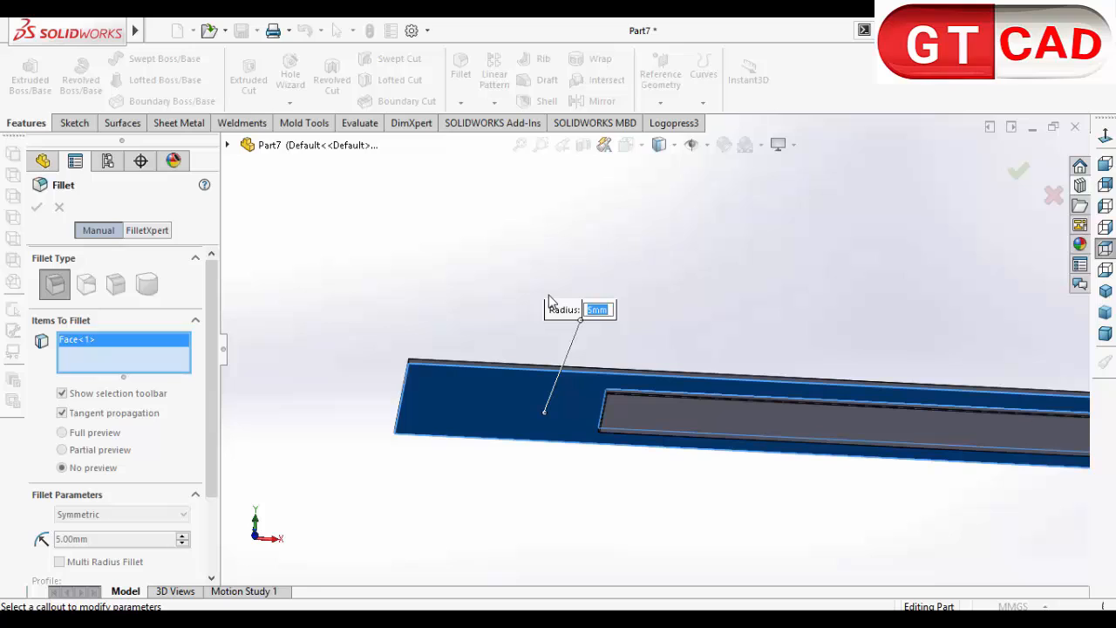
type("10")
key("BackSpace")
key("BackSpace")
type("5")
key("BackSpace")
type("10")
key("BackSpace")
key("BackSpace")
type("5")
key("Return")
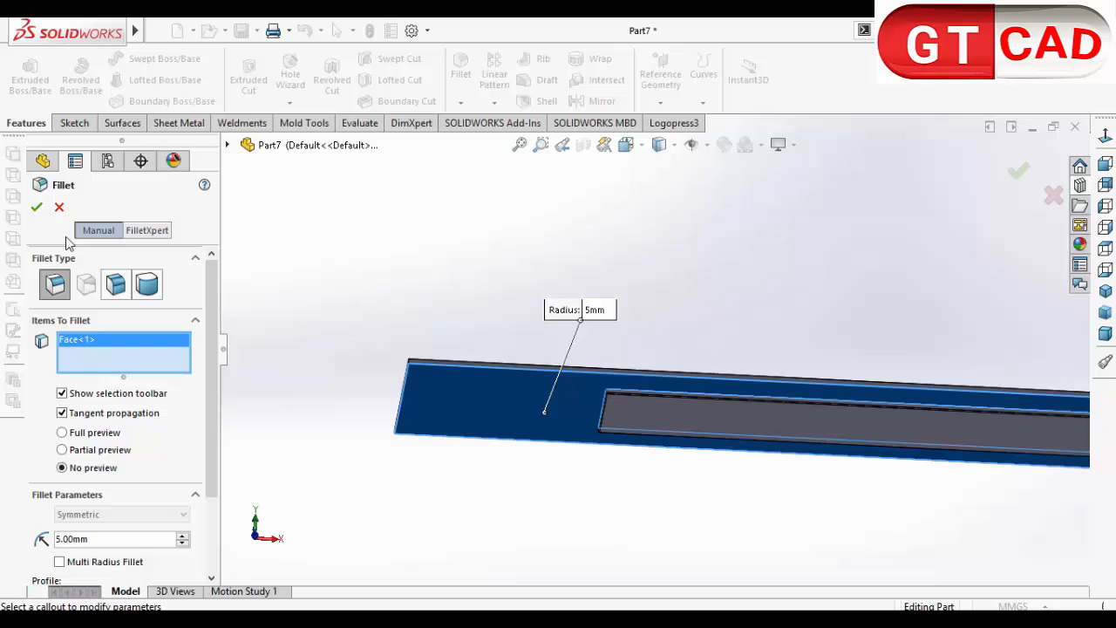
left_click(36, 207)
Start a sketch on the larger plate's upper face, convert the face's outline into sketch entities, and finish the sketch
middle_click_drag(593, 468, 633, 348)
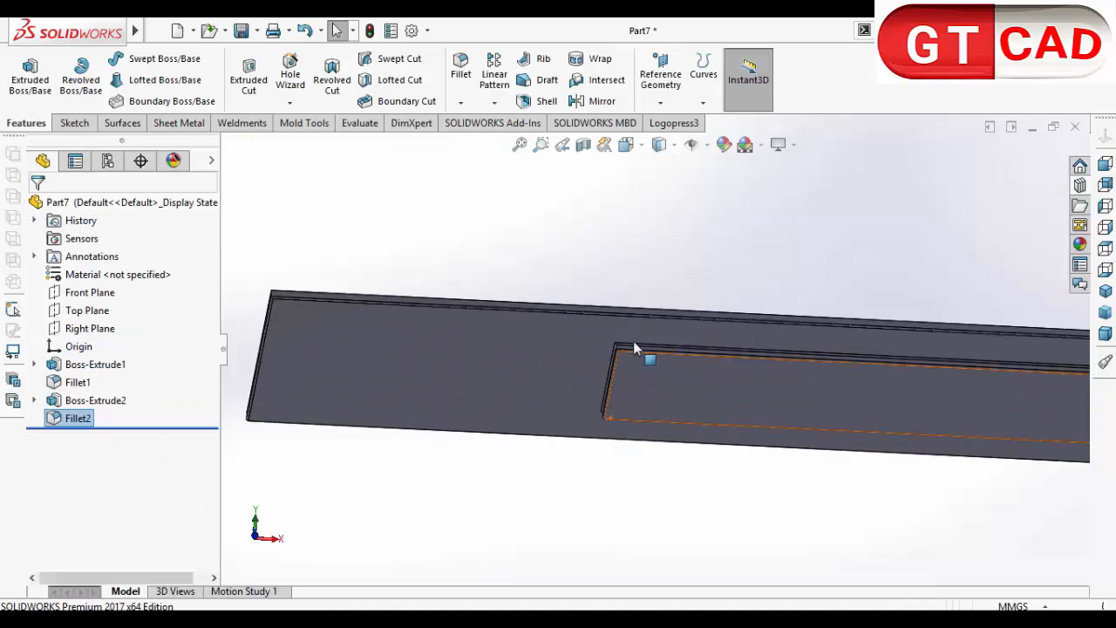
scroll(625, 348, "down", 8)
scroll(558, 358, "up", 9)
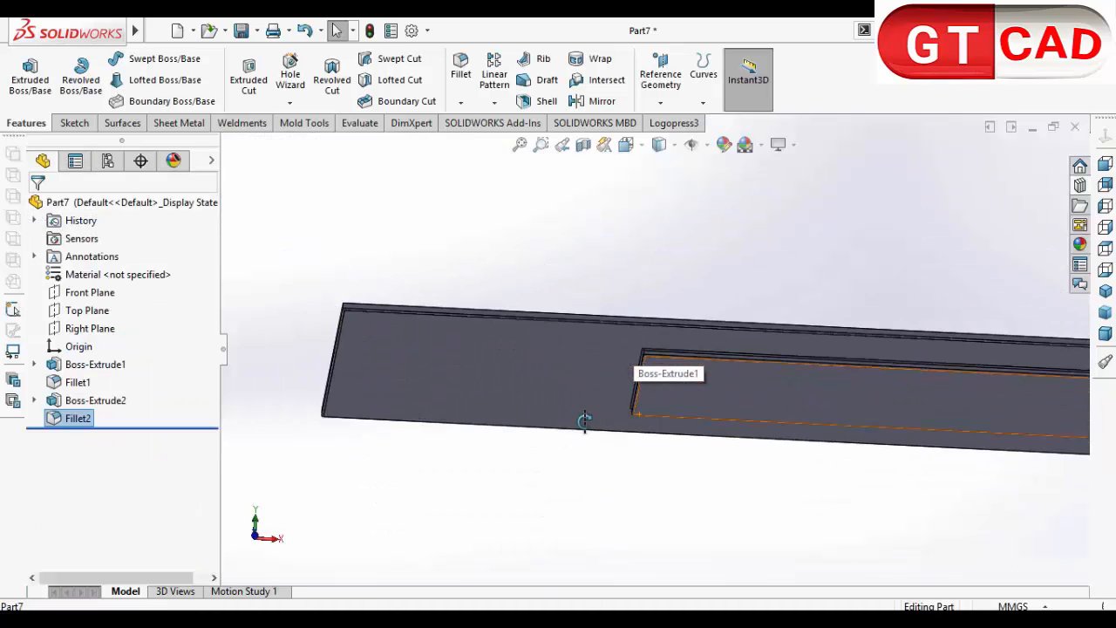
mouse_move(584, 421)
middle_mouse_down()
mouse_move(598, 381)
mouse_move(606, 392)
middle_mouse_up()
middle_click_drag(642, 468, 618, 510)
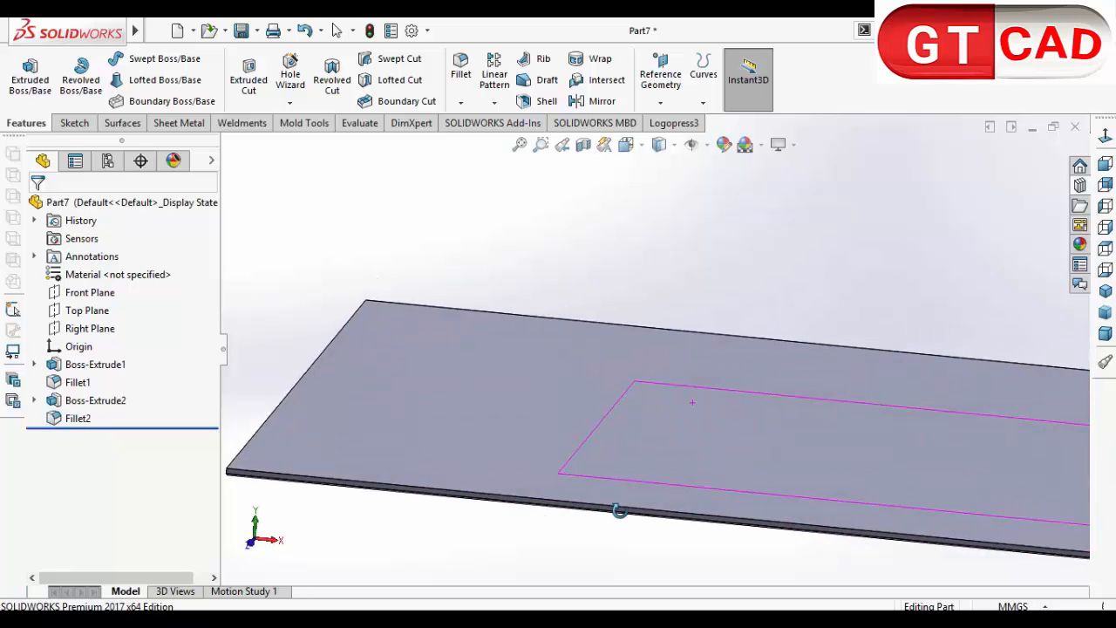
left_click(512, 379)
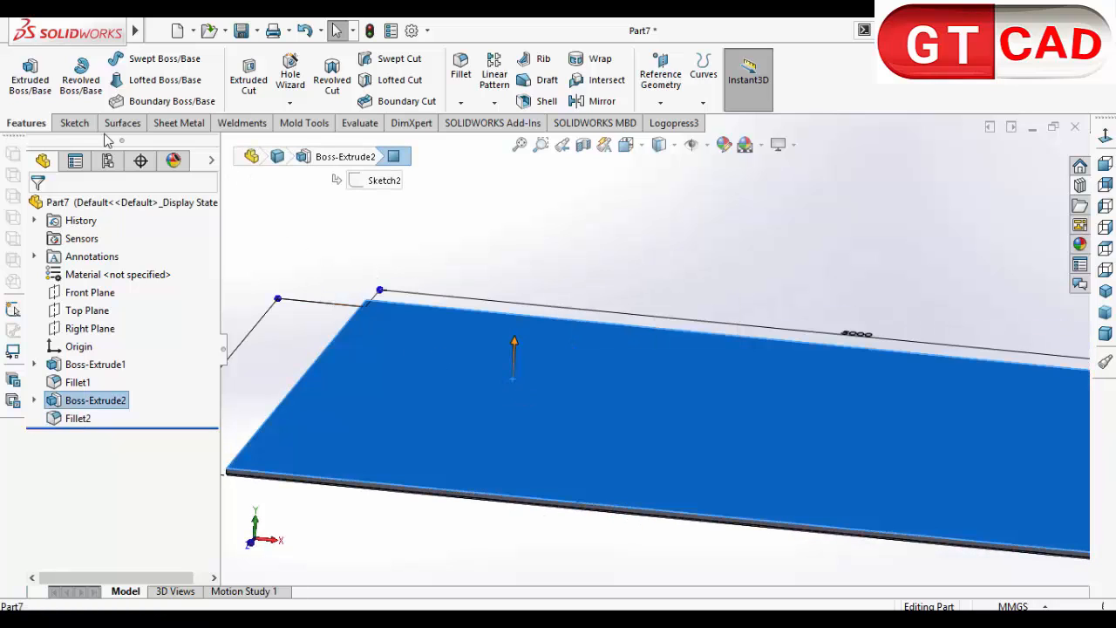
left_click(74, 123)
left_click(23, 70)
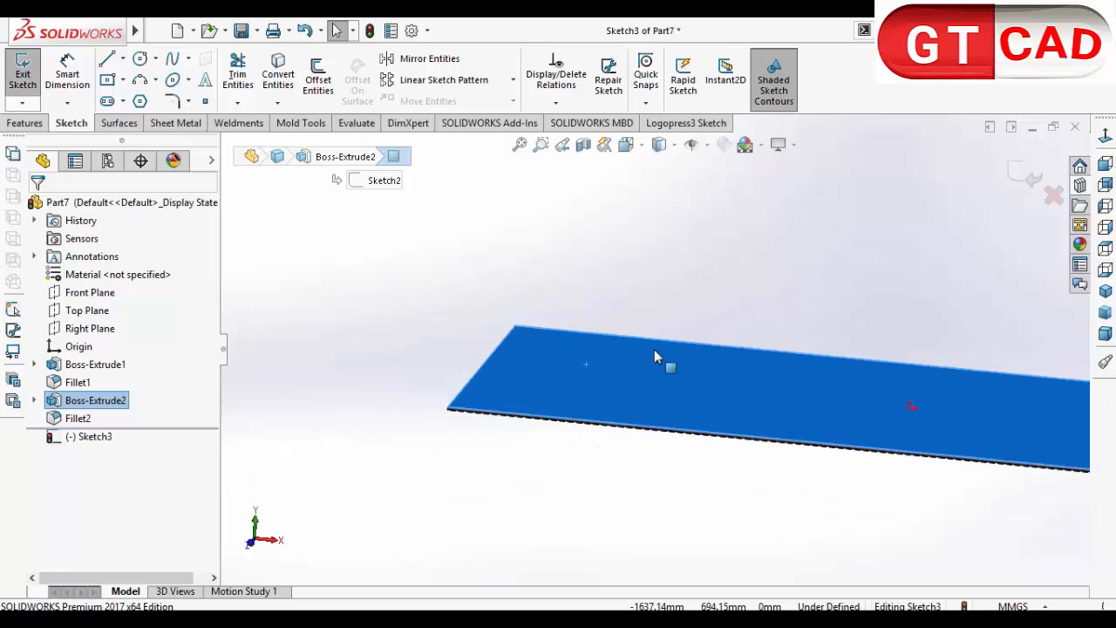
middle_click_drag(656, 356, 599, 377)
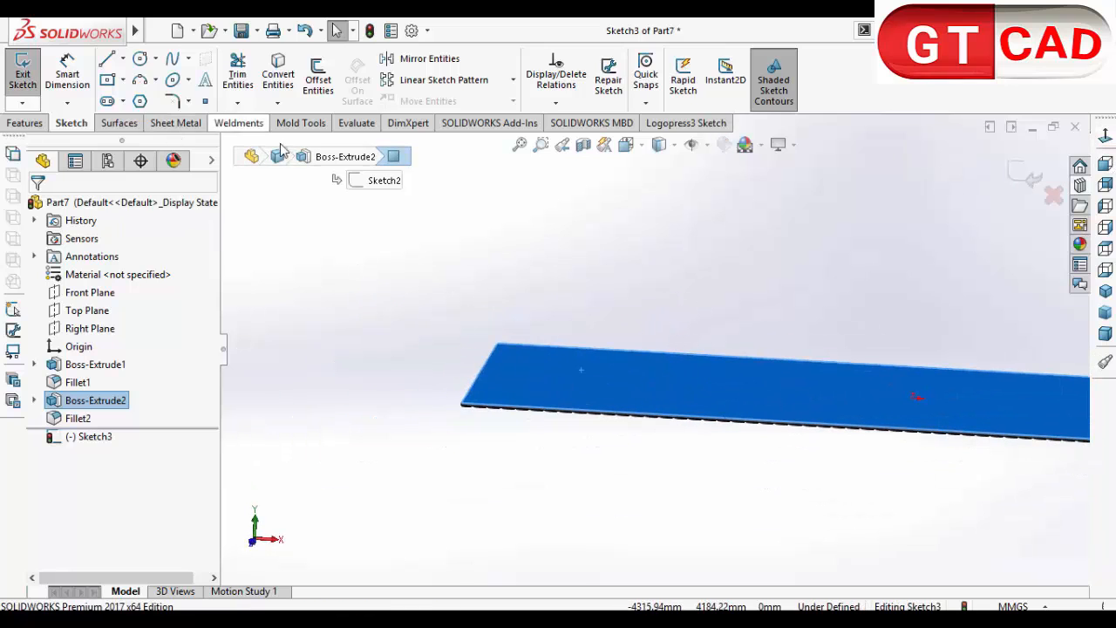
left_click(288, 81)
mouse_move(587, 389)
middle_mouse_down()
mouse_move(613, 464)
mouse_move(676, 443)
middle_mouse_up()
scroll(535, 292, "up", 2)
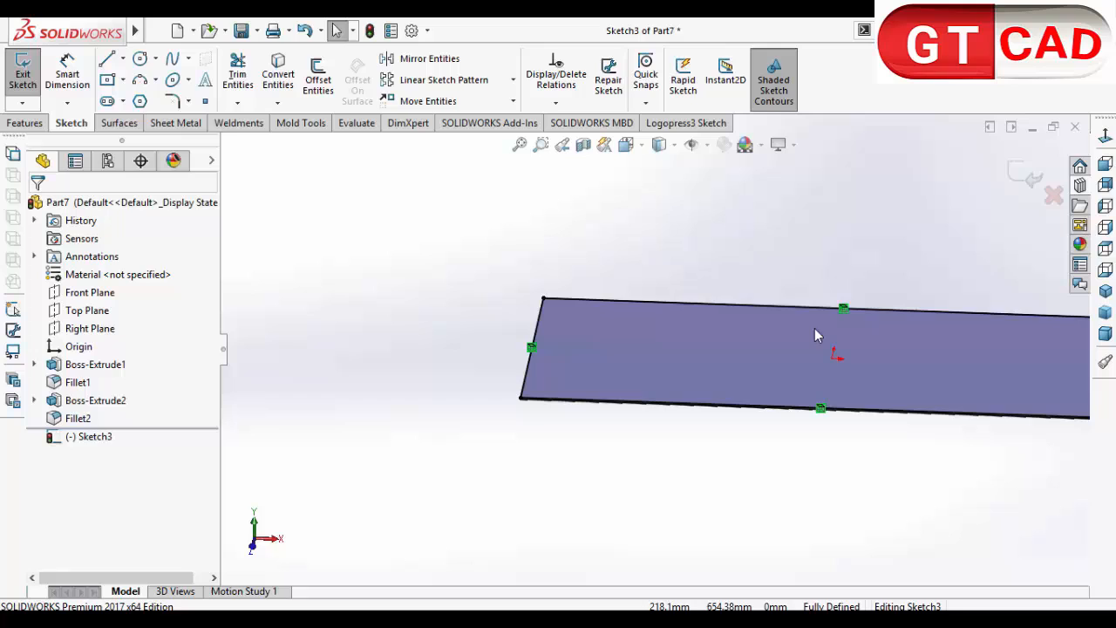
left_click(1025, 173)
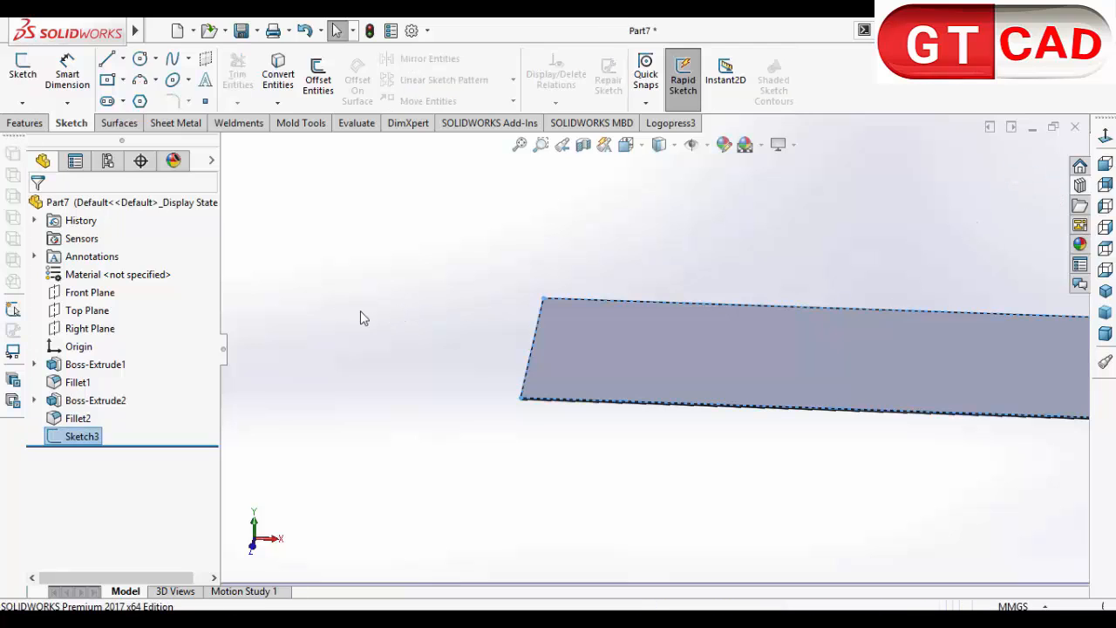
Cut the converted outline 20 mm blind down through the larger plate, leaving the smaller filleted plate with its flared rim
left_click(25, 123)
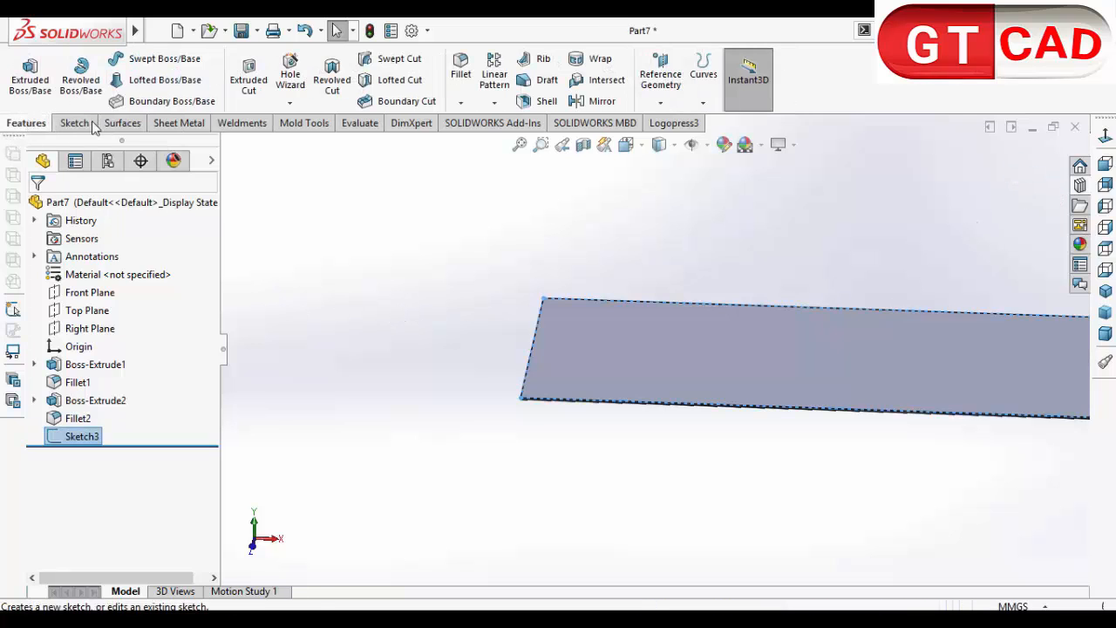
left_click(250, 96)
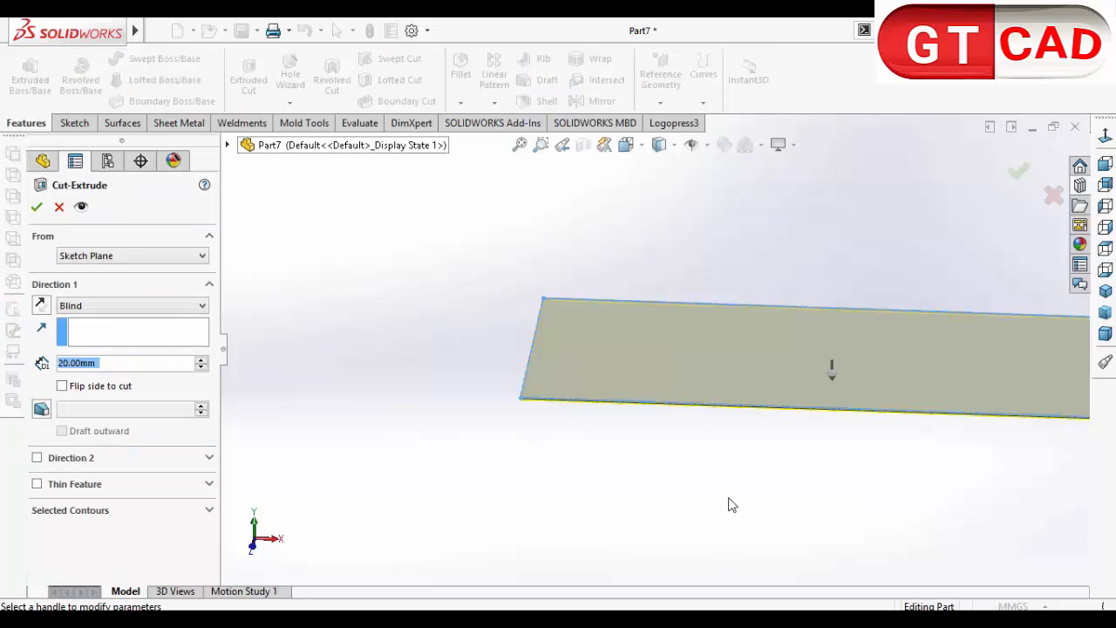
middle_click_drag(731, 504, 710, 453)
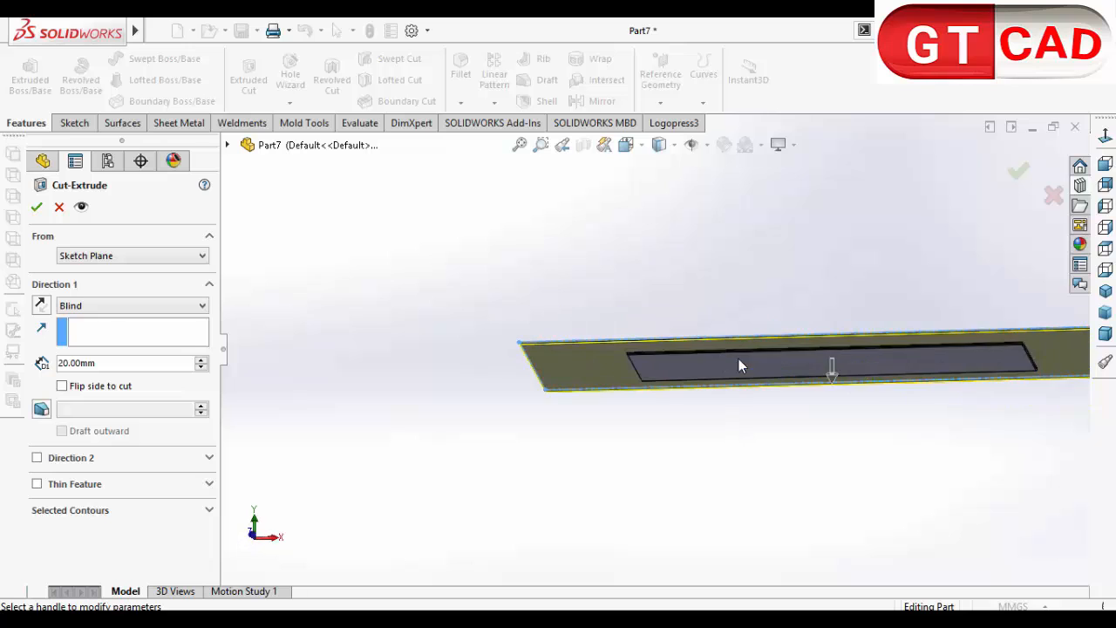
scroll(738, 358, "down", 6)
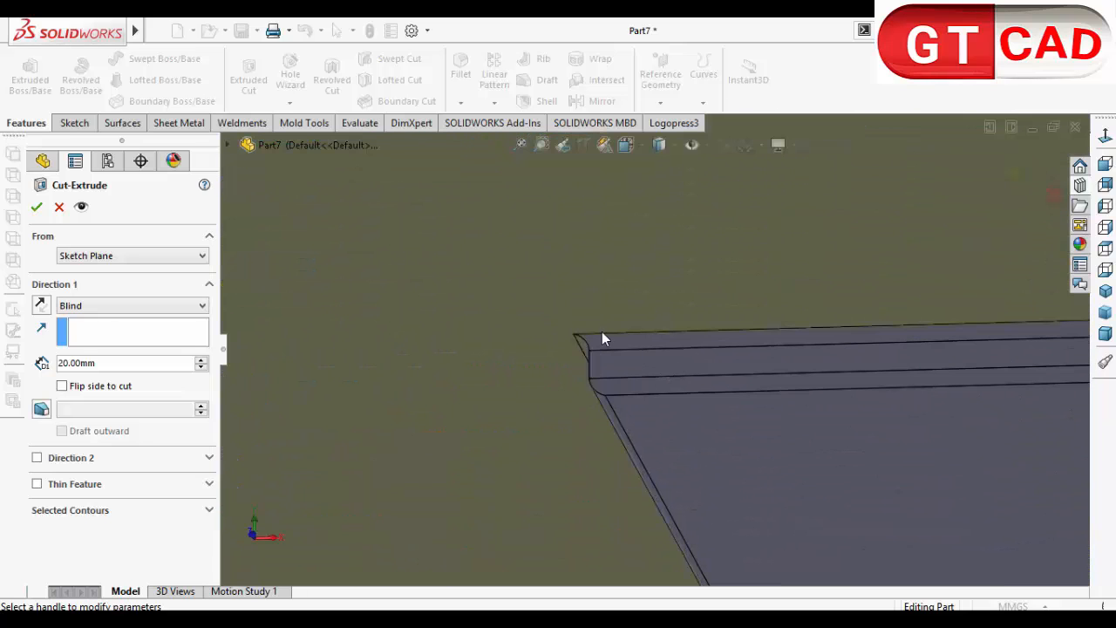
left_click(36, 207)
Define a forming tool on the plate with its large flat upper face as the stopping face and no faces to remove
middle_click_drag(774, 394, 533, 268)
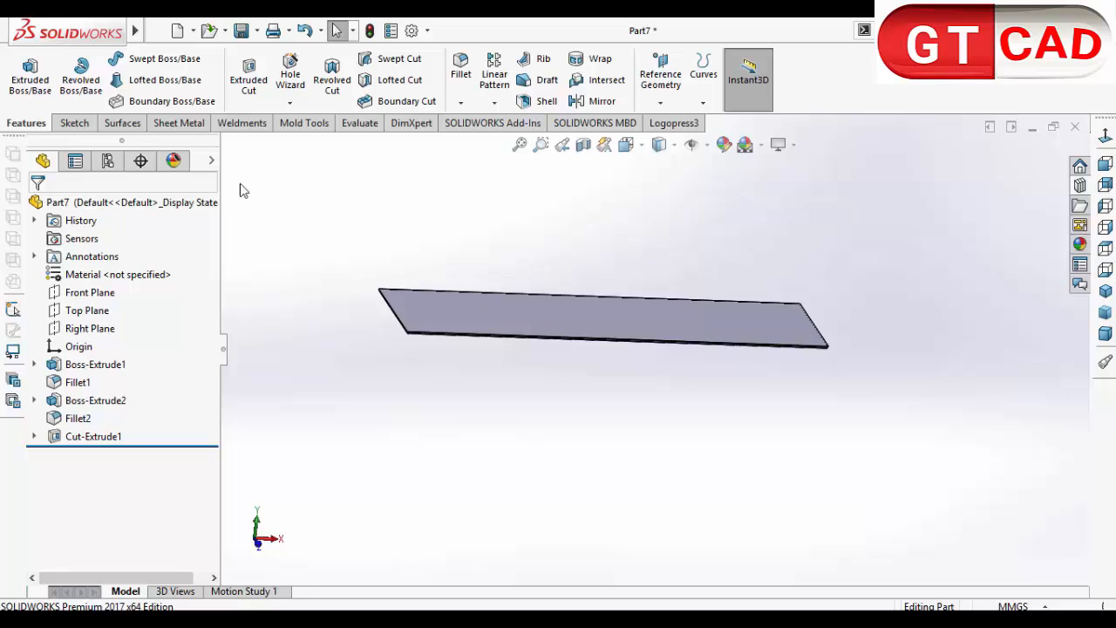
left_click(196, 126)
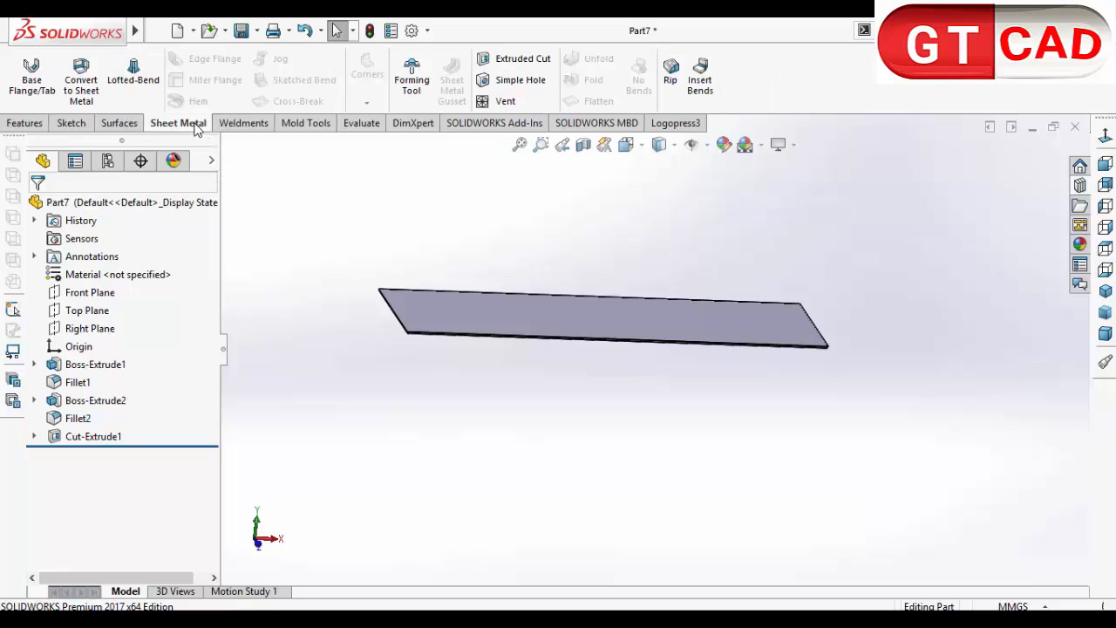
left_click(410, 102)
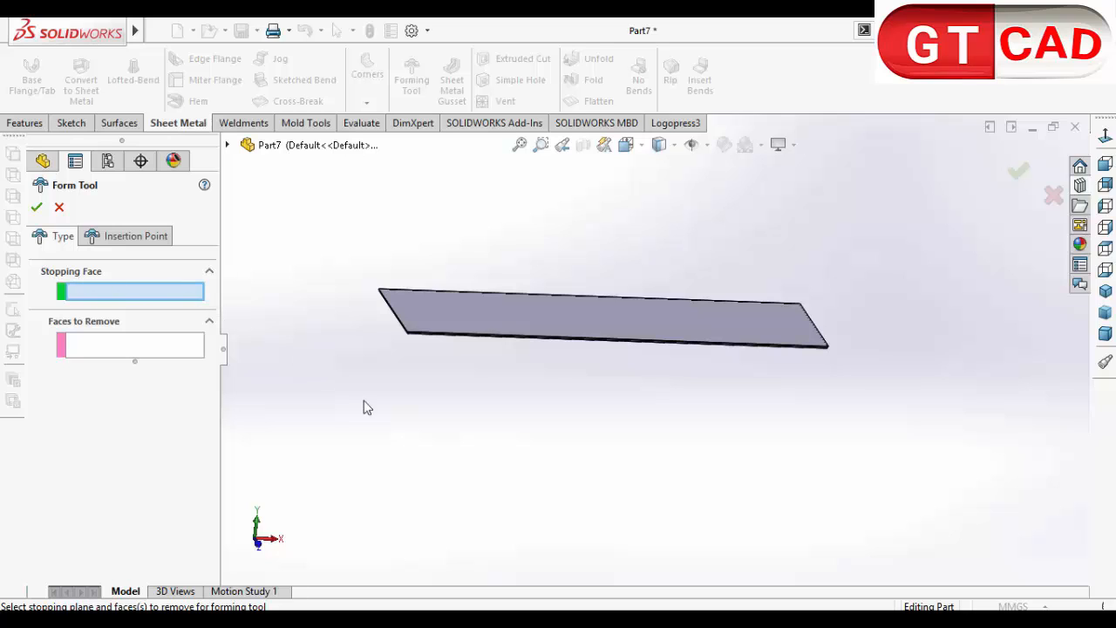
left_click(469, 311)
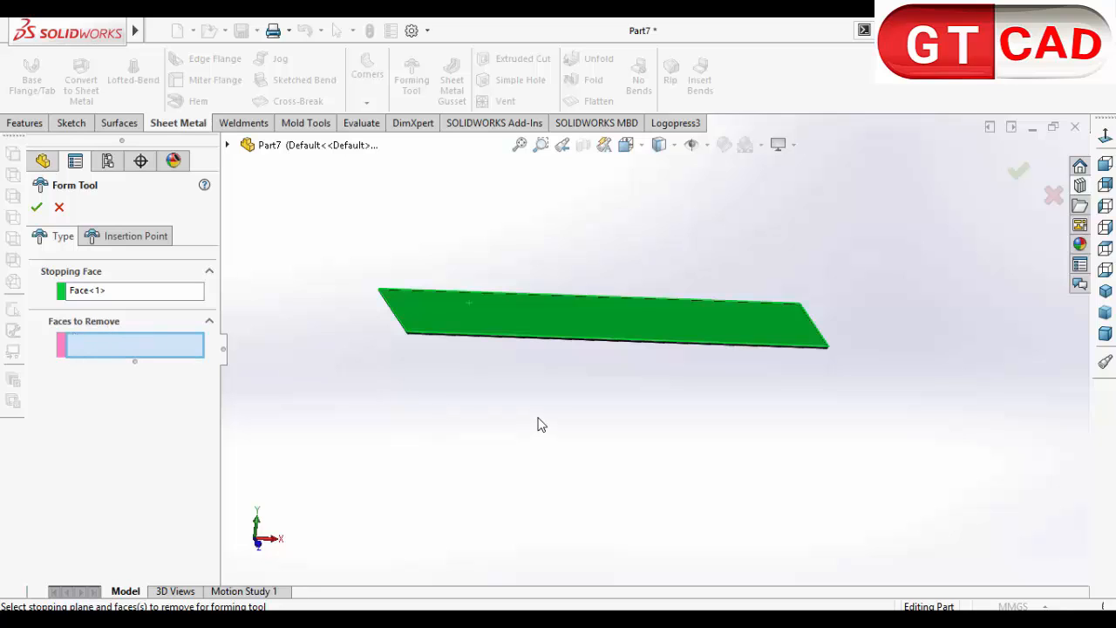
middle_click_drag(529, 403, 480, 311)
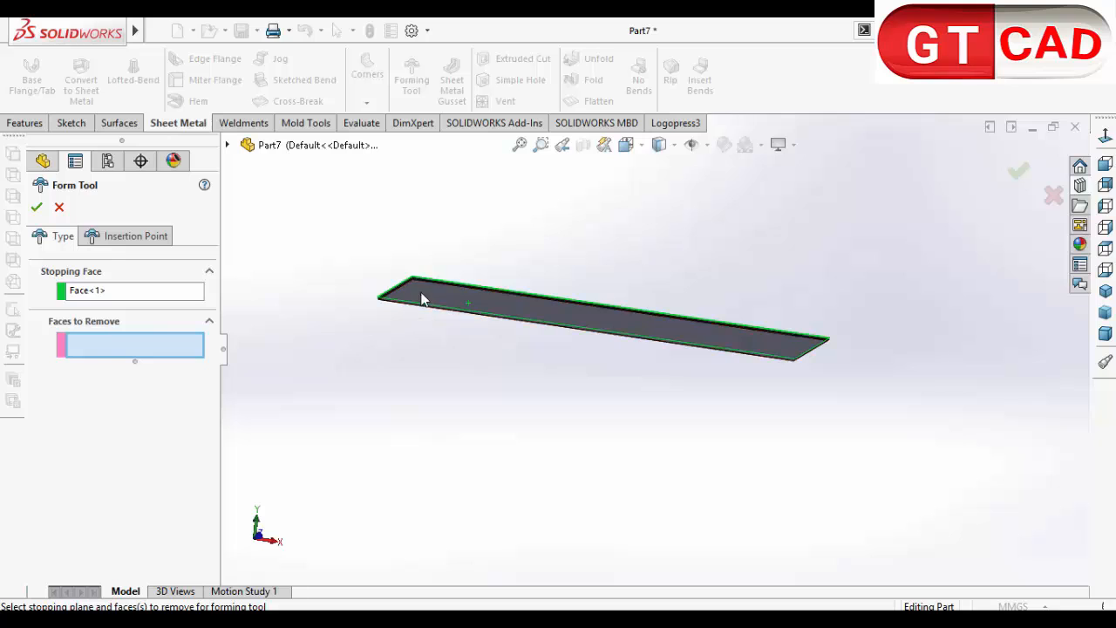
scroll(438, 299, "down", 2)
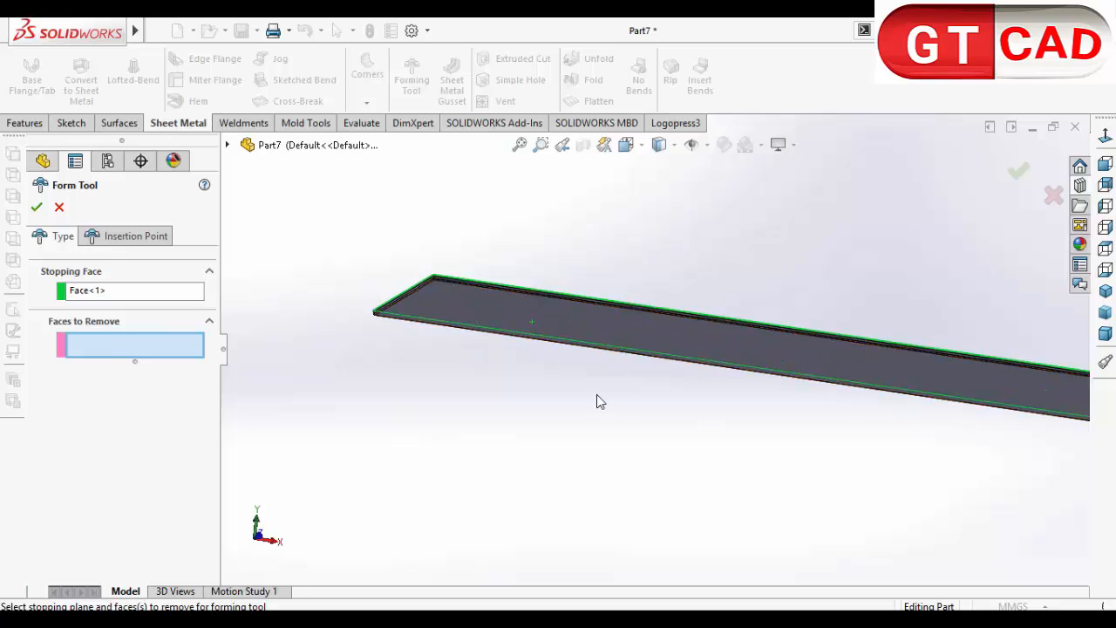
scroll(598, 401, "up", 2)
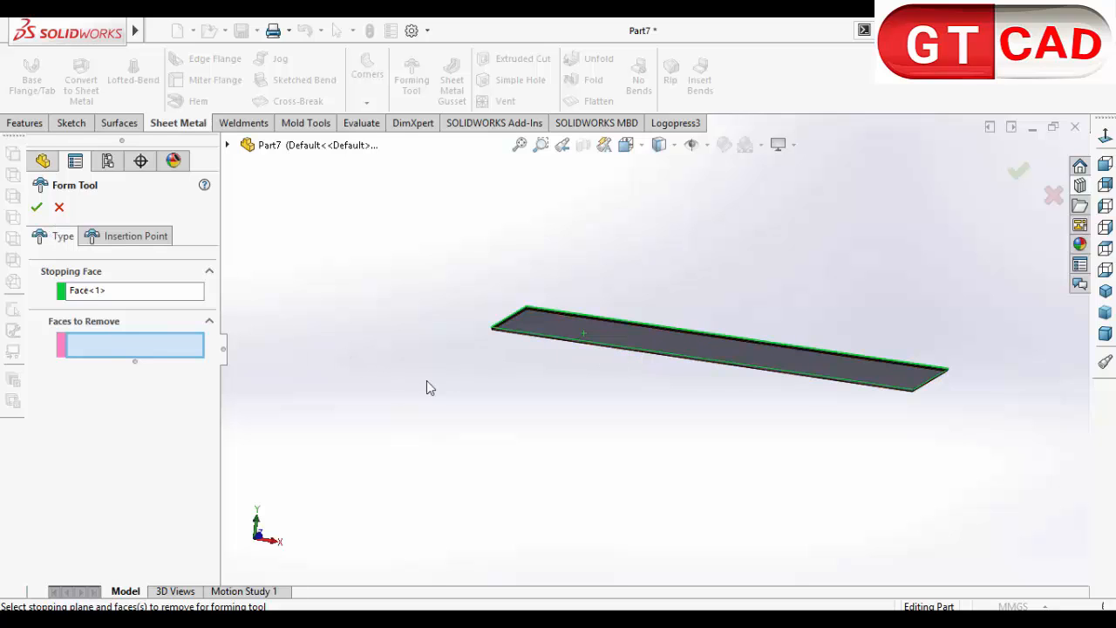
middle_click_drag(426, 381, 521, 393)
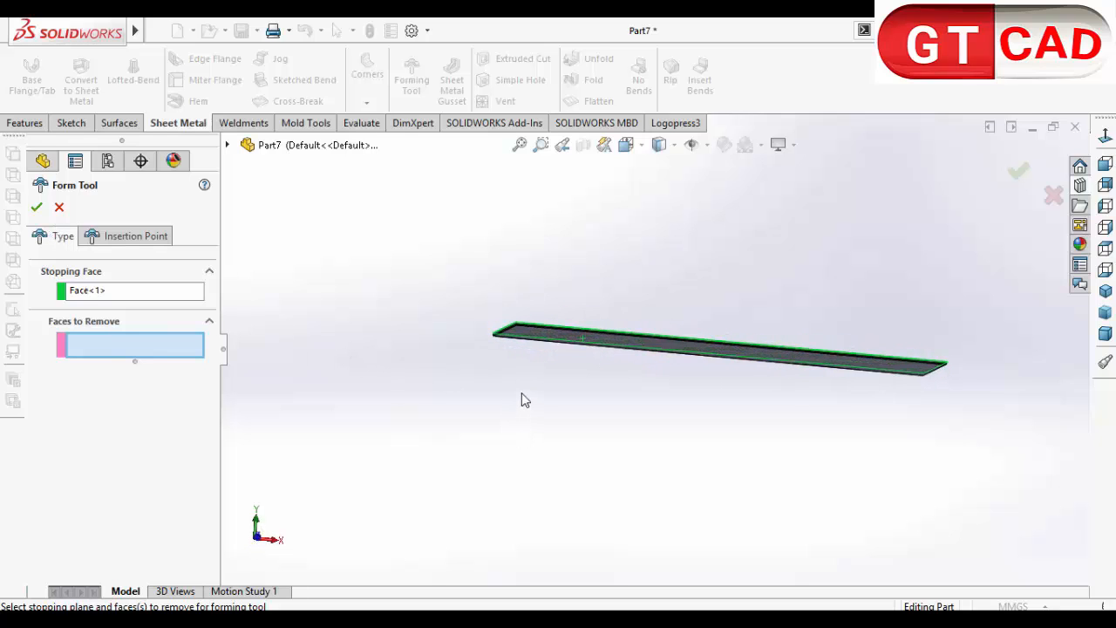
left_click(37, 208)
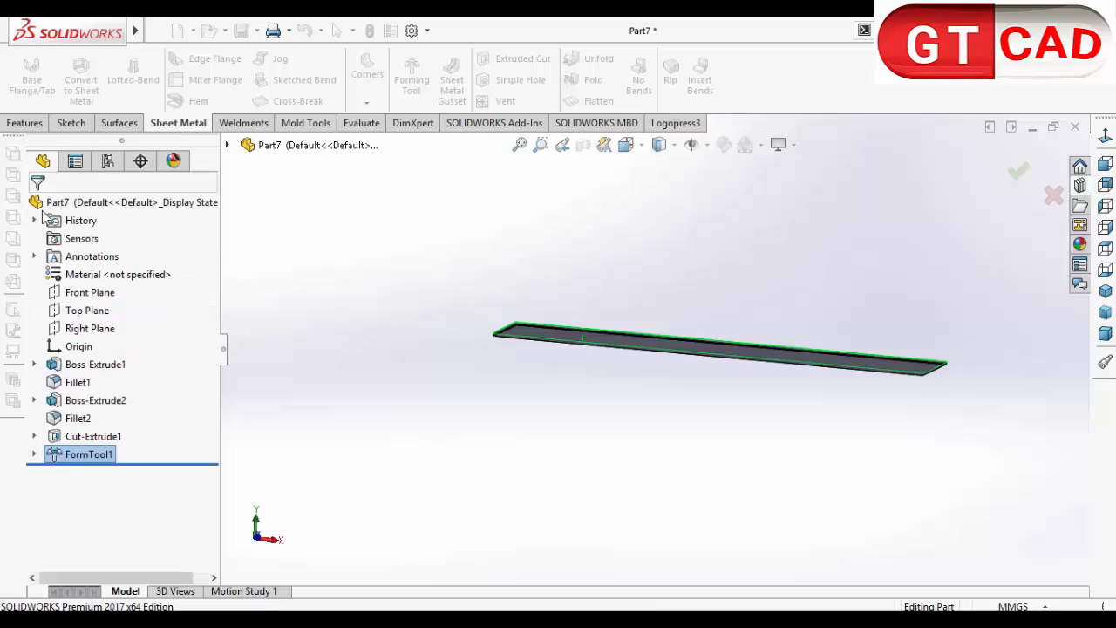
Save the forming tool part as FORM 1 in the part folder of the sink sheet metal project
middle_click_drag(529, 380, 550, 450)
scroll(550, 450, "down", 3)
middle_click_drag(549, 377, 491, 404)
middle_click_drag(598, 356, 747, 386)
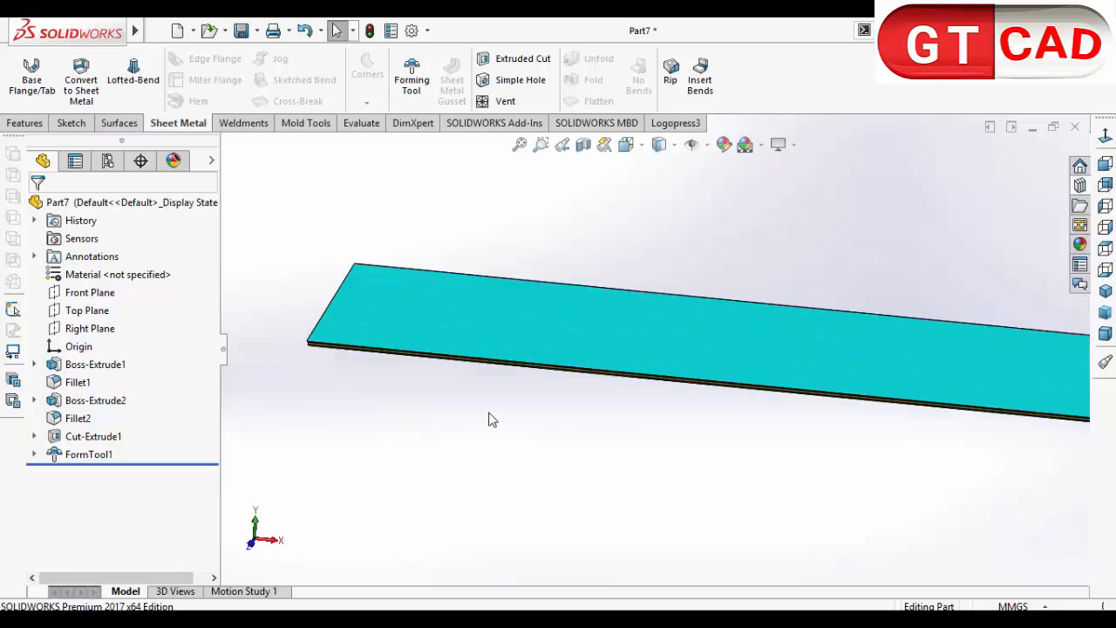
middle_click_drag(489, 419, 489, 381)
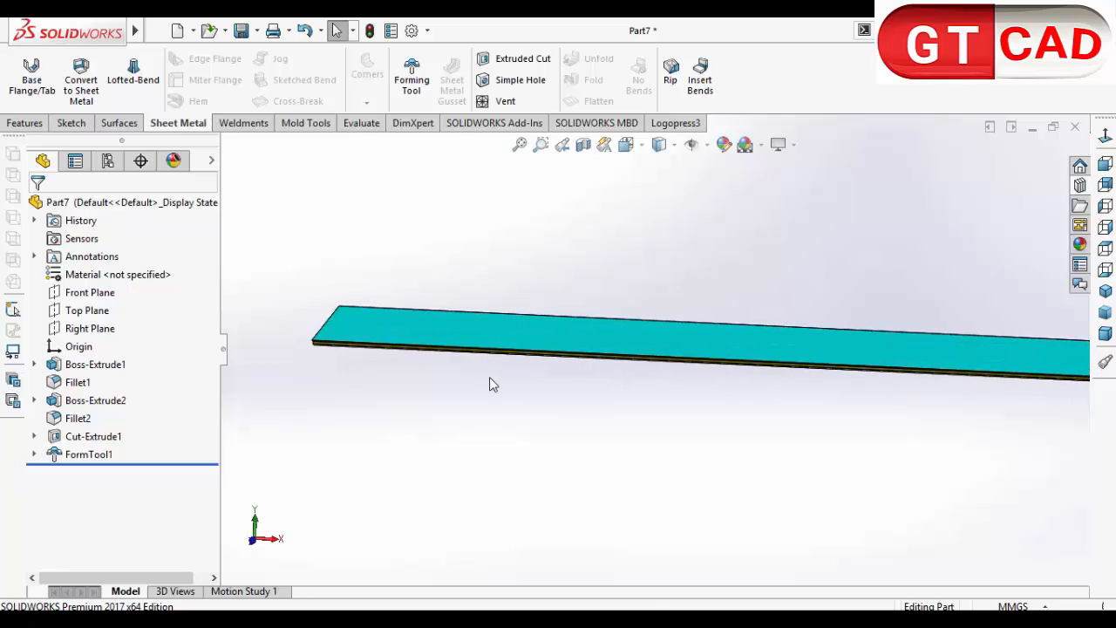
key("ctrl+s")
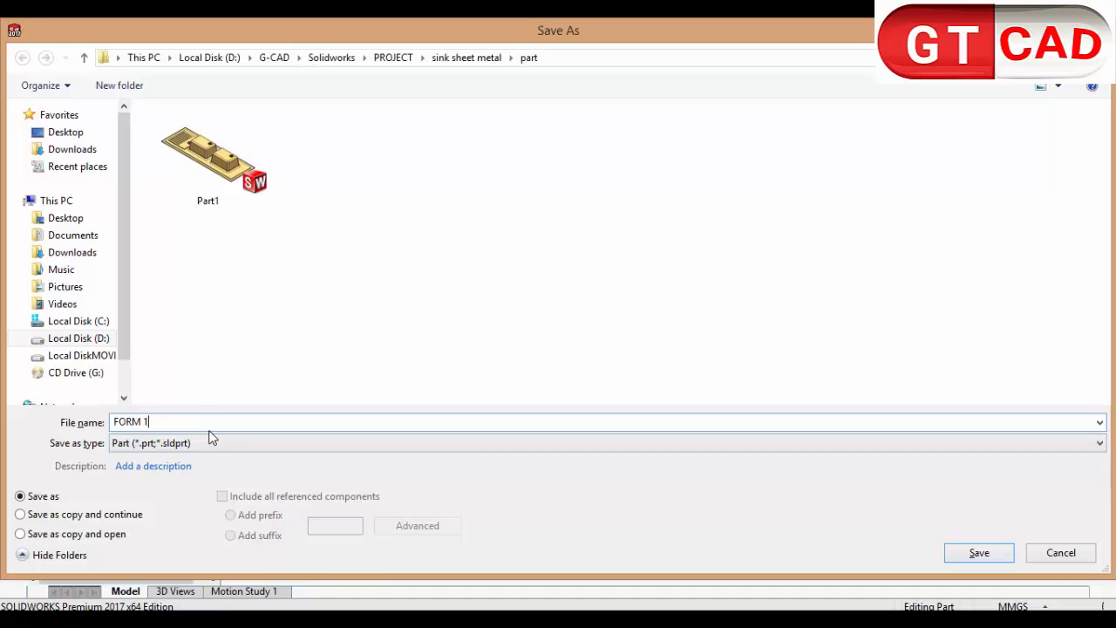
left_click(998, 558)
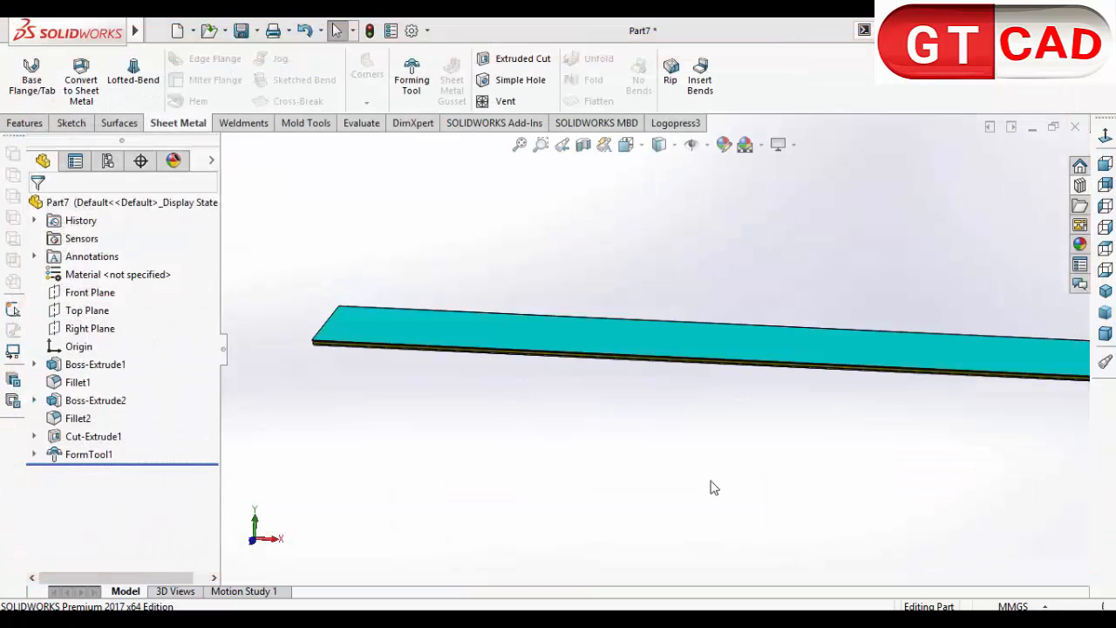
Set up another save of the part as a Form Tool (*.sldftp) in the design library's forming tools embosses folder
left_click(18, 127)
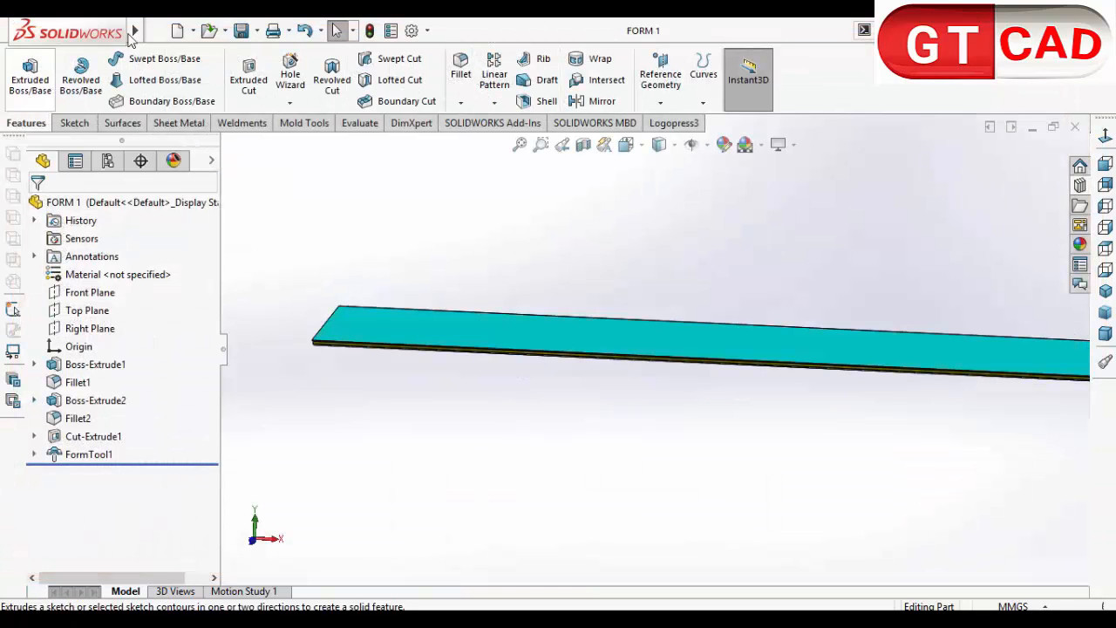
left_click(157, 31)
left_click(228, 218)
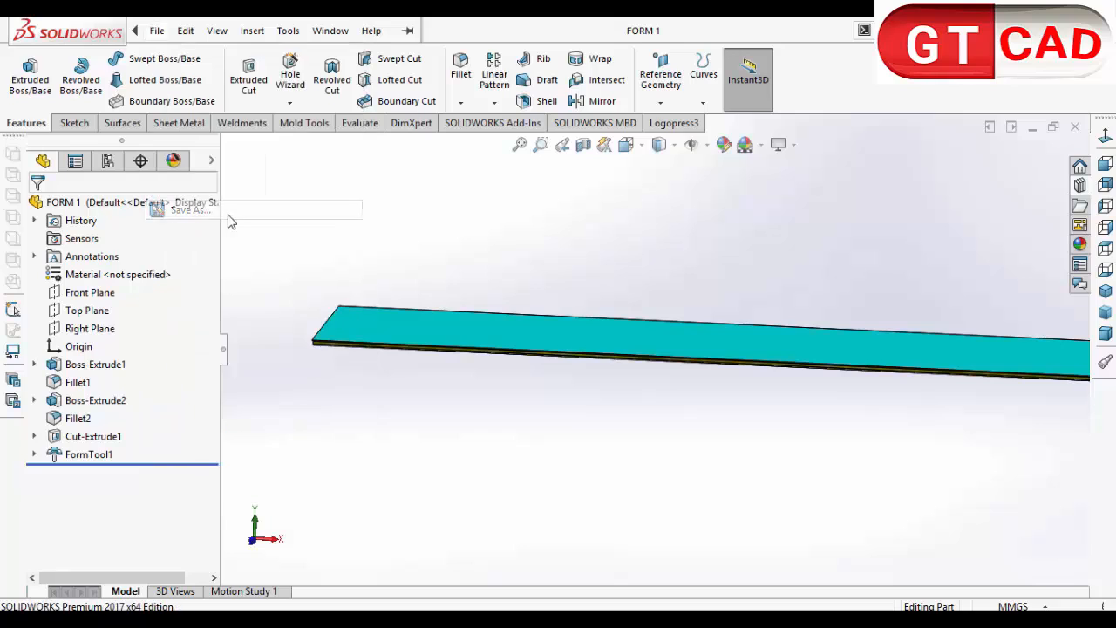
left_click(374, 442)
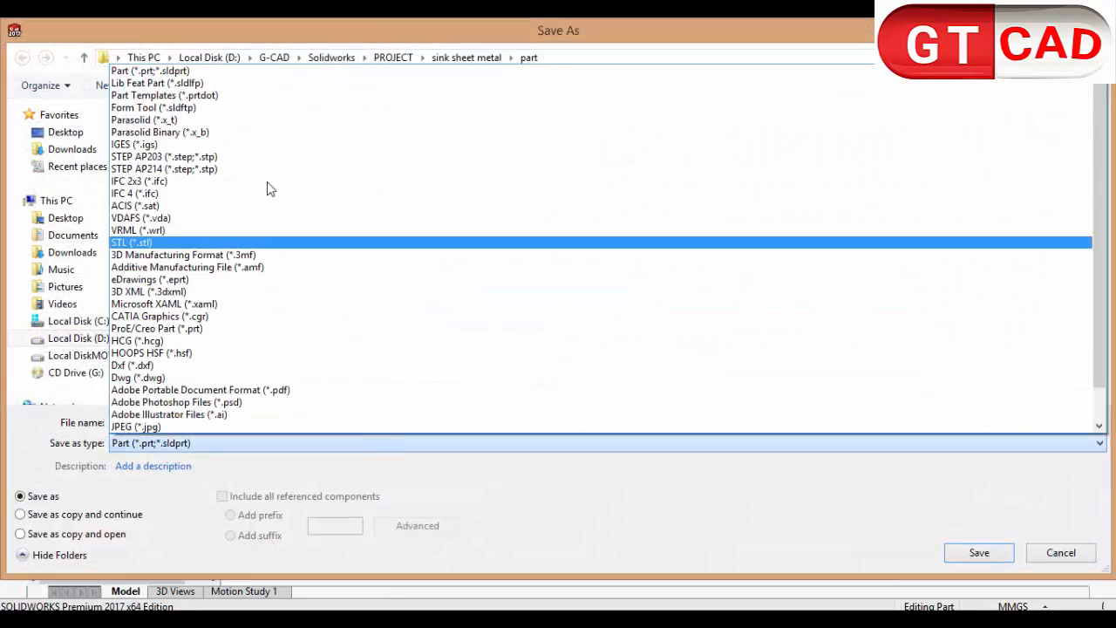
left_click(209, 115)
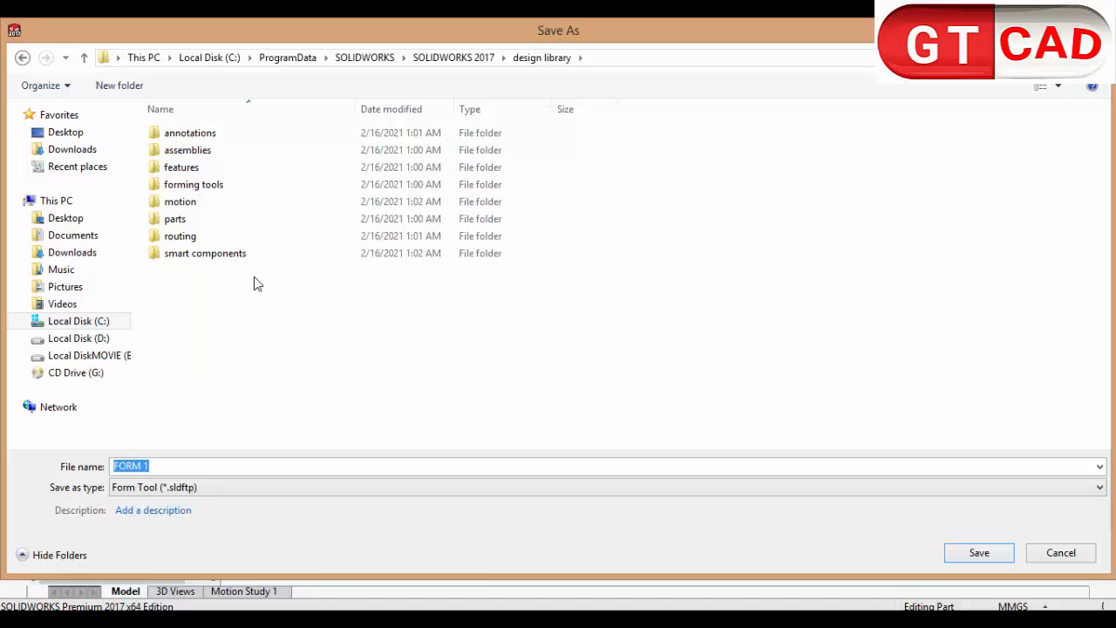
double_click(219, 191)
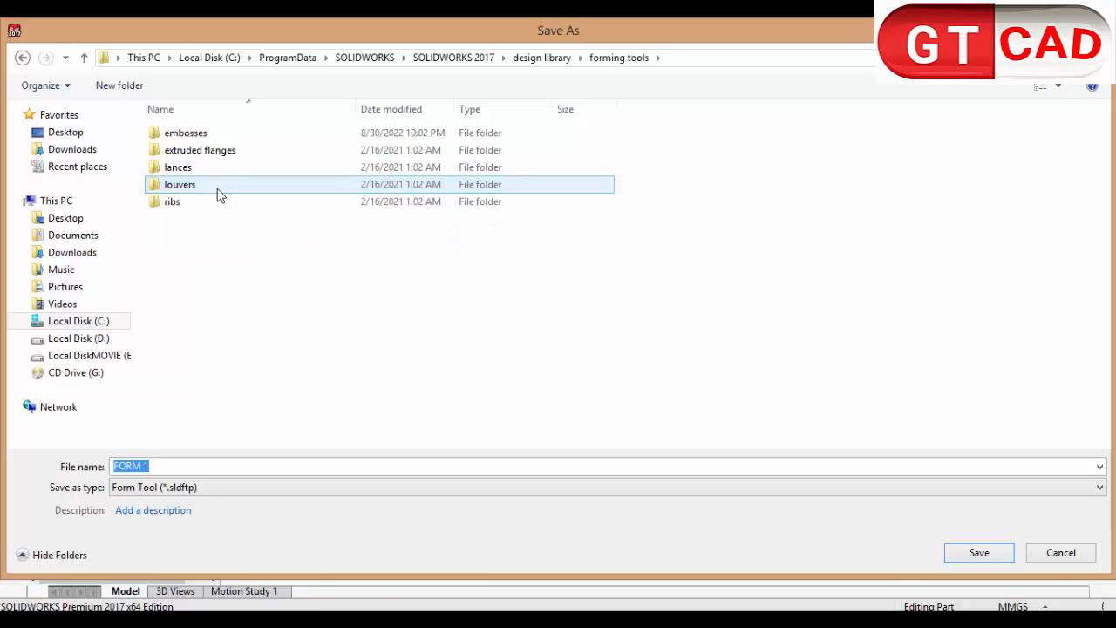
double_click(218, 138)
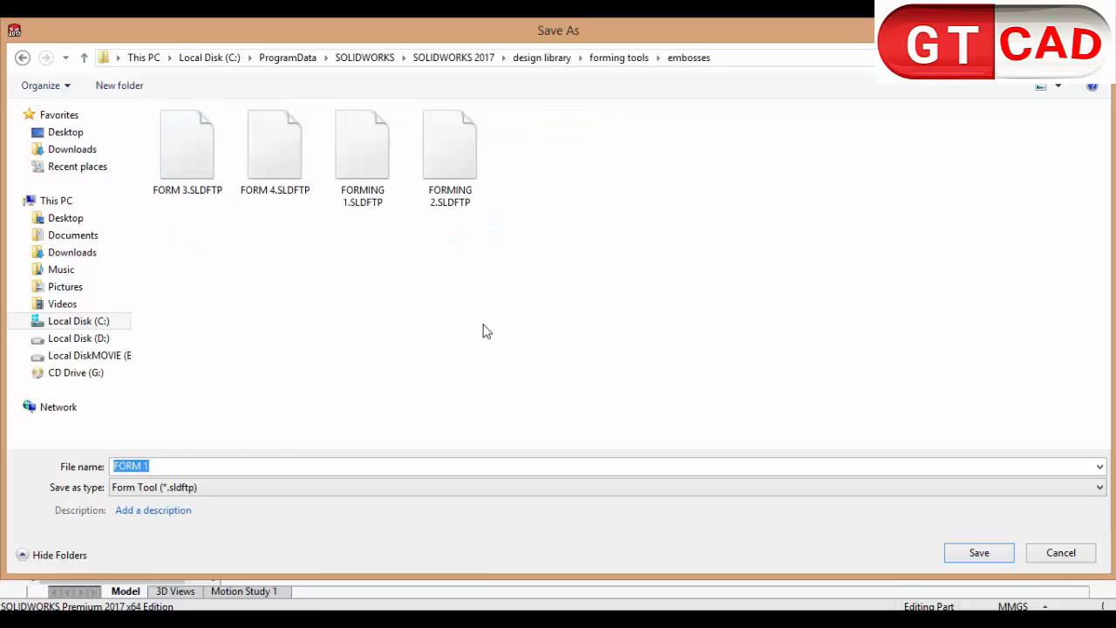
Name the form tool file FORMING TOOL 1, save it, and close the part document
left_click(183, 468)
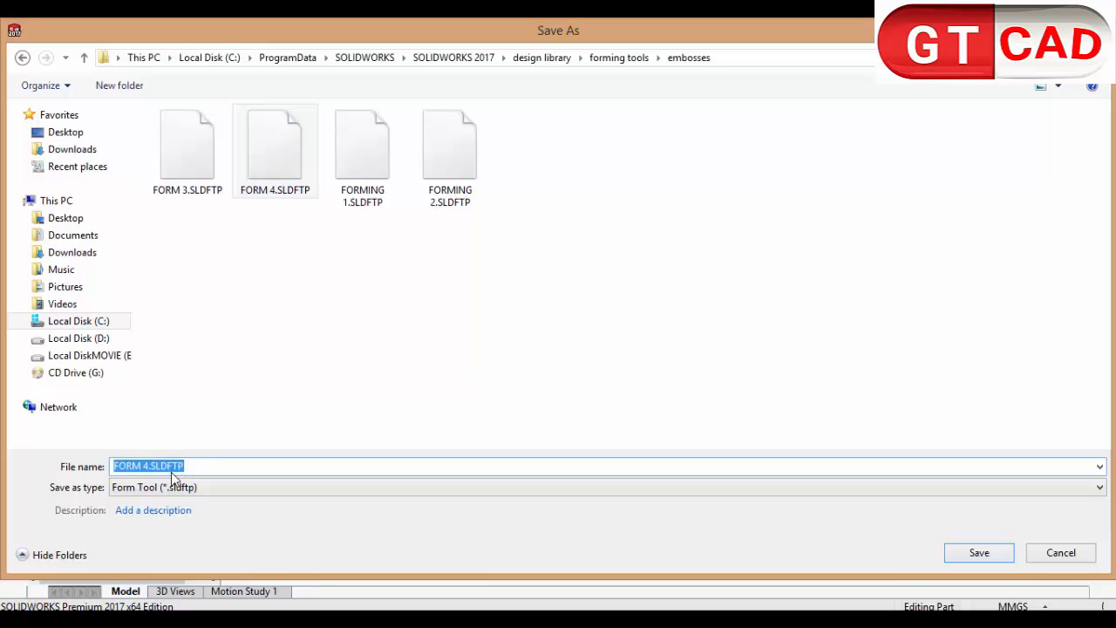
type("FORMING")
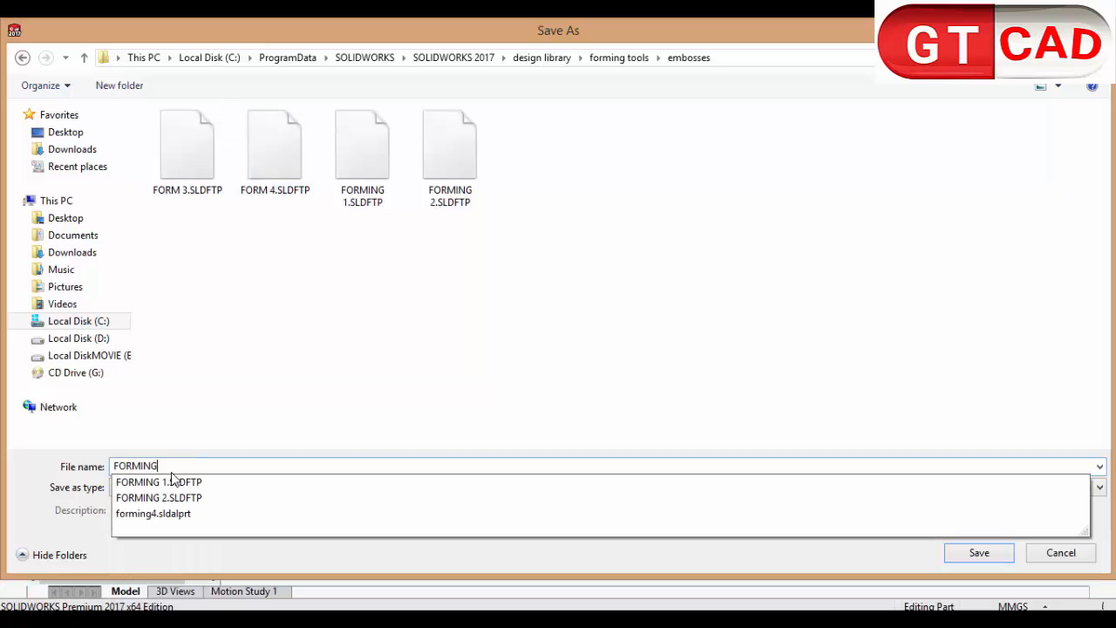
type(" TOOL 1")
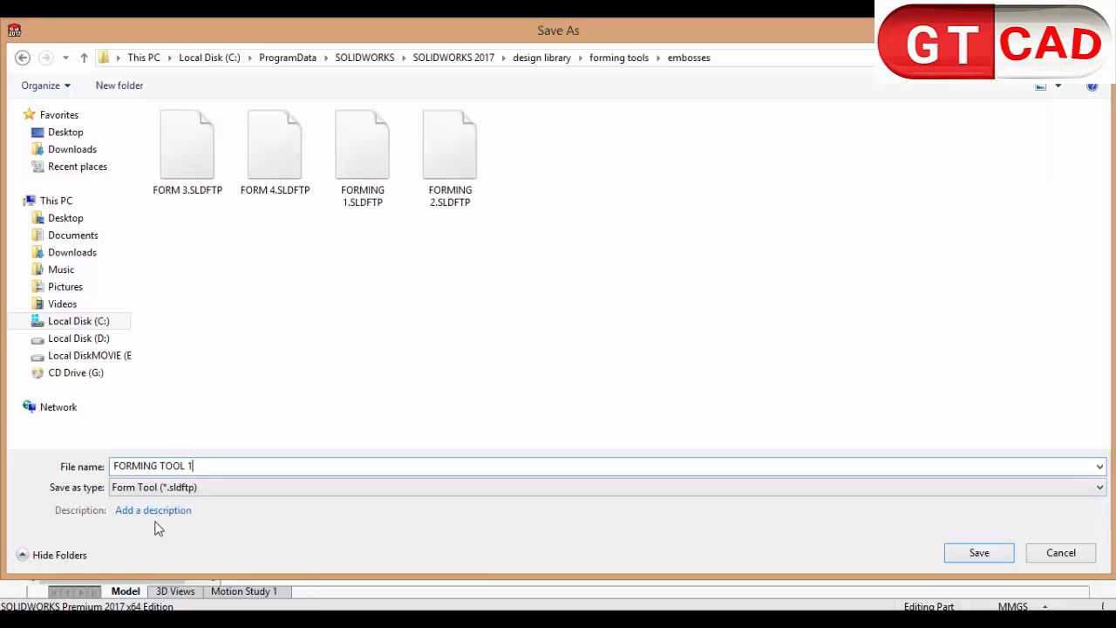
left_click(963, 554)
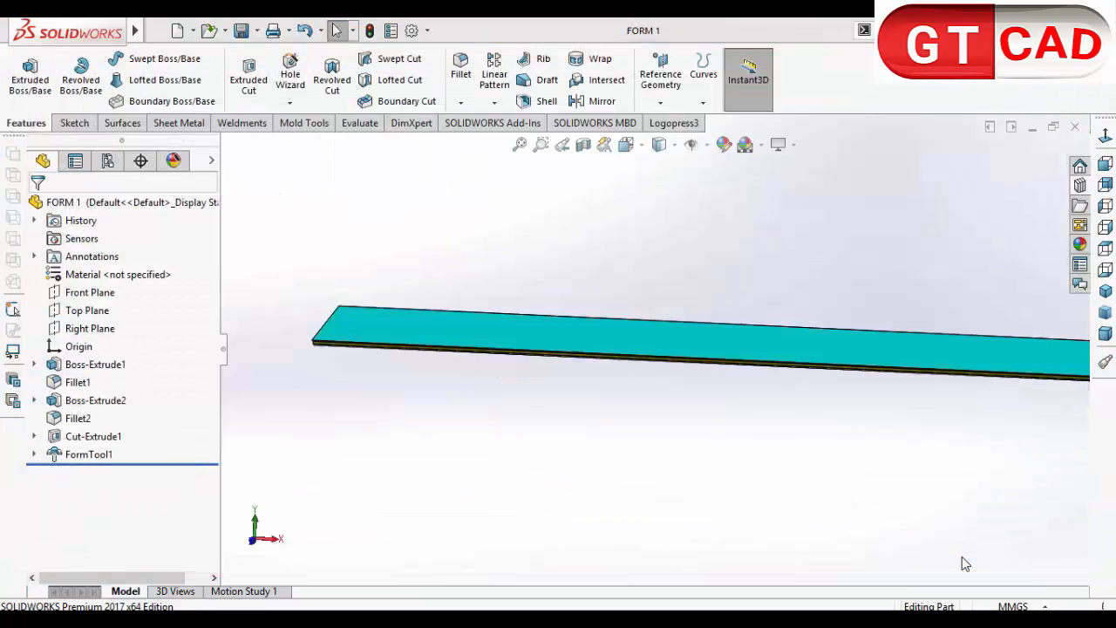
left_click(1077, 131)
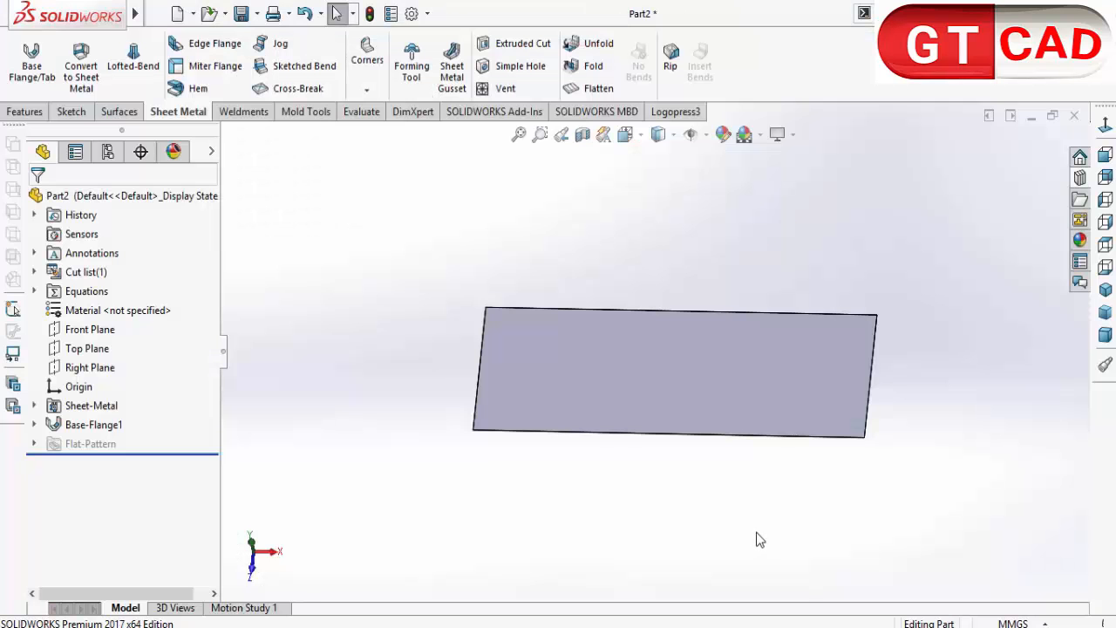
Create a new part document and start a sketch on the Top Plane
key("ctrl+n")
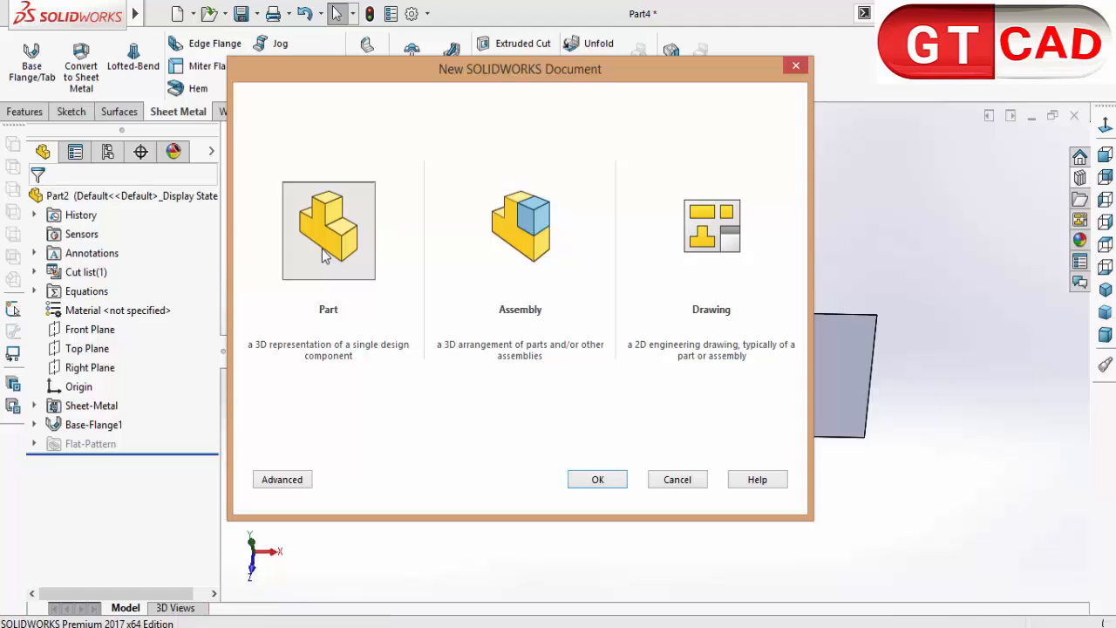
double_click(323, 250)
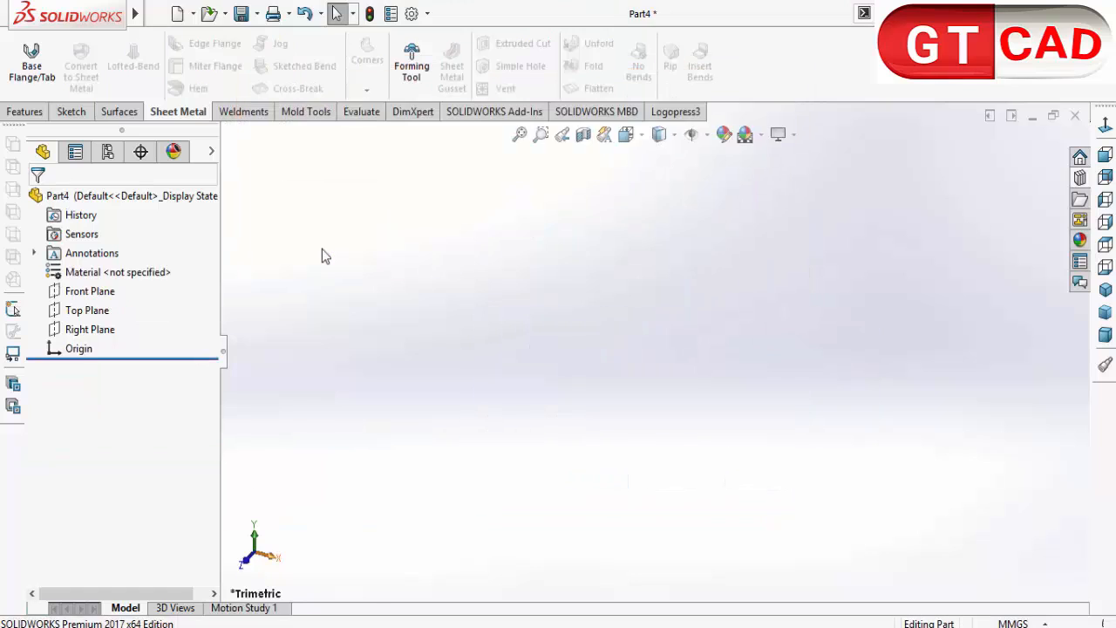
left_click(71, 111)
left_click(23, 54)
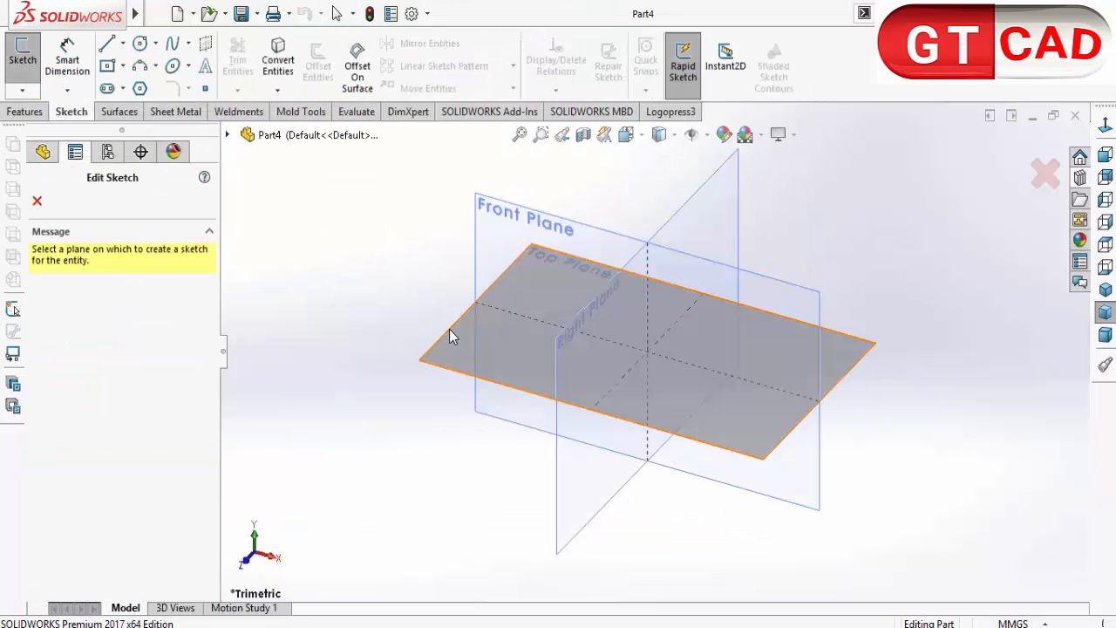
left_click(448, 329)
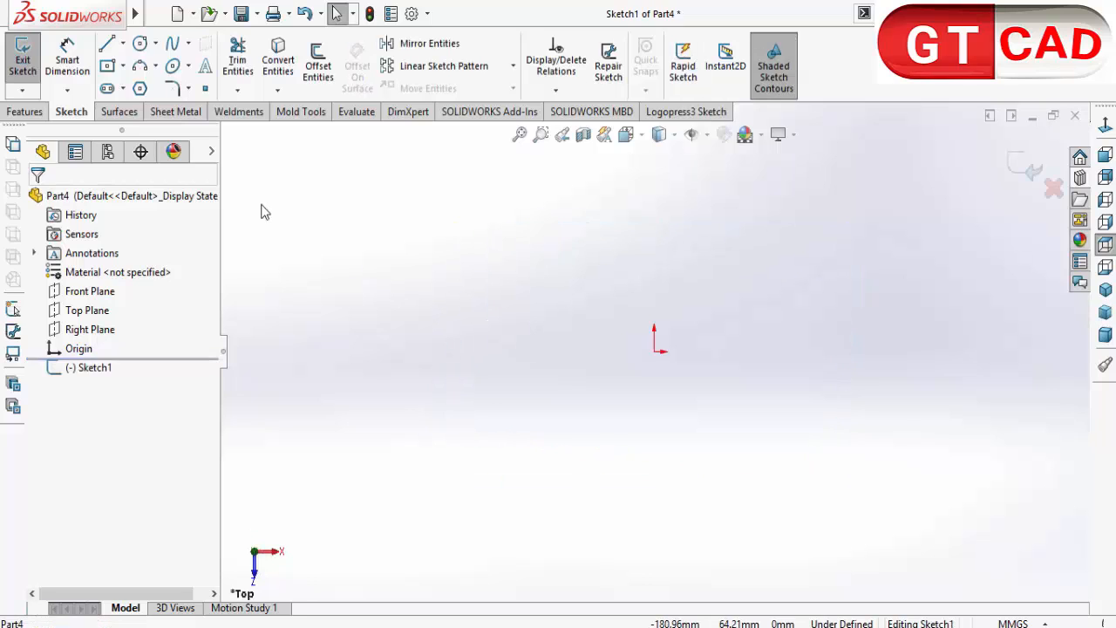
Sketch a center rectangle about 108 mm tall, centred on the origin
left_click(106, 66)
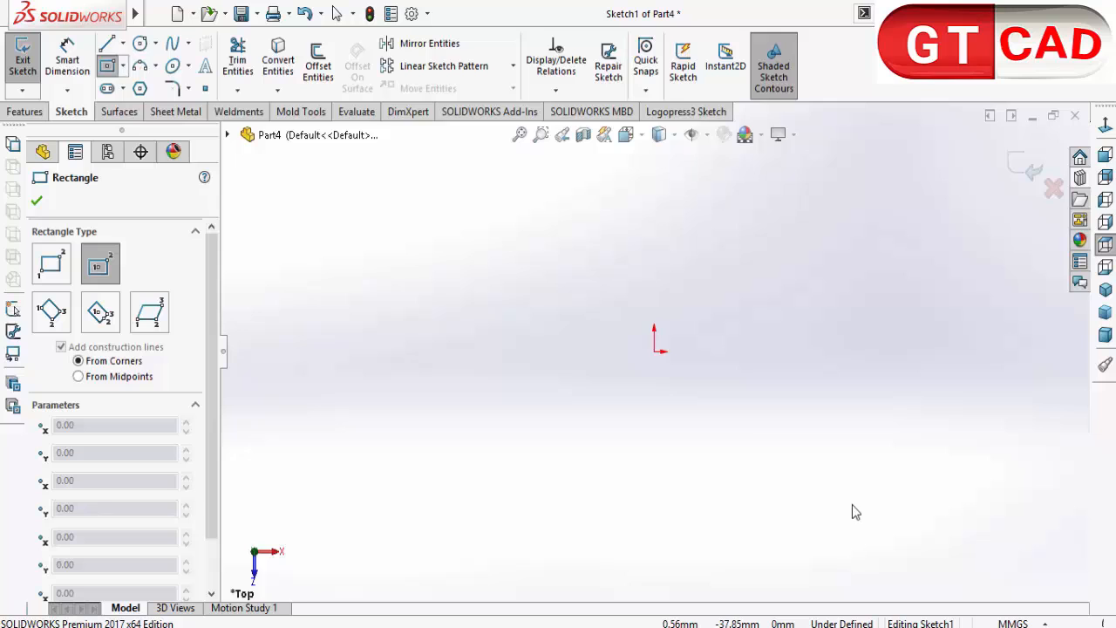
left_click(654, 351)
left_click(761, 227)
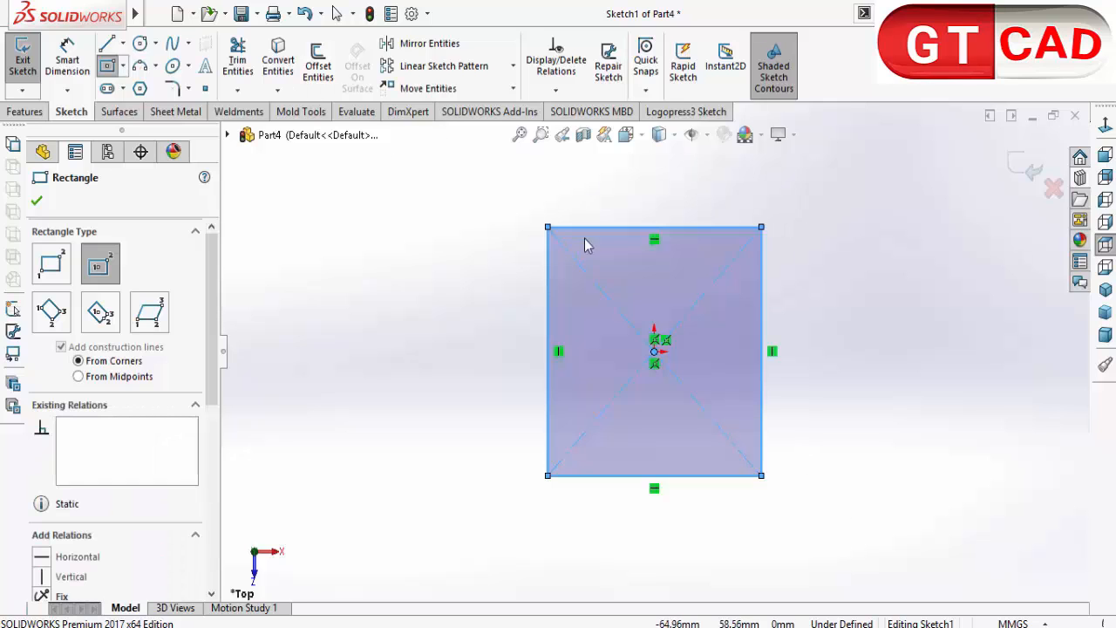
right_click(839, 305)
left_click(906, 316)
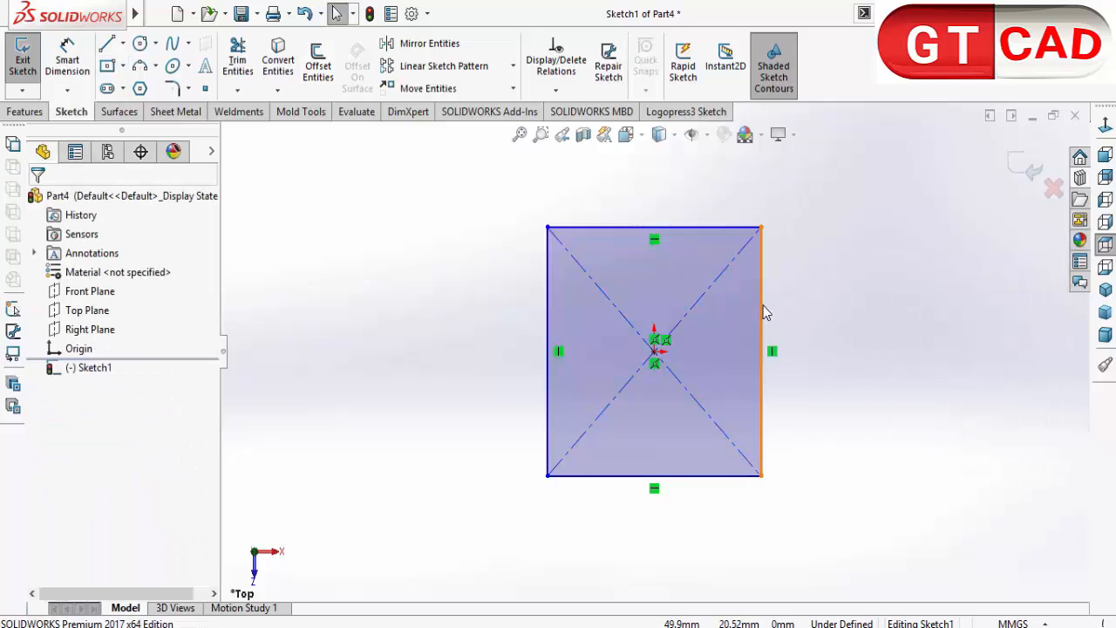
Add an Equal relation between the rectangle's vertical right side and its horizontal upper side to make it square
left_click(762, 307)
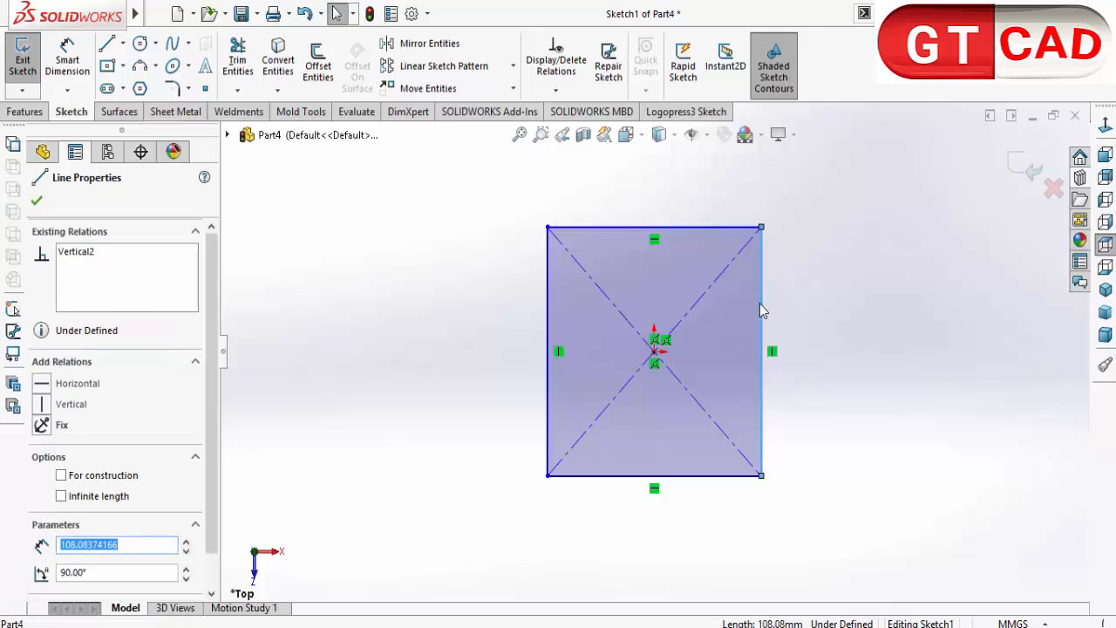
left_click(695, 229, "ctrl")
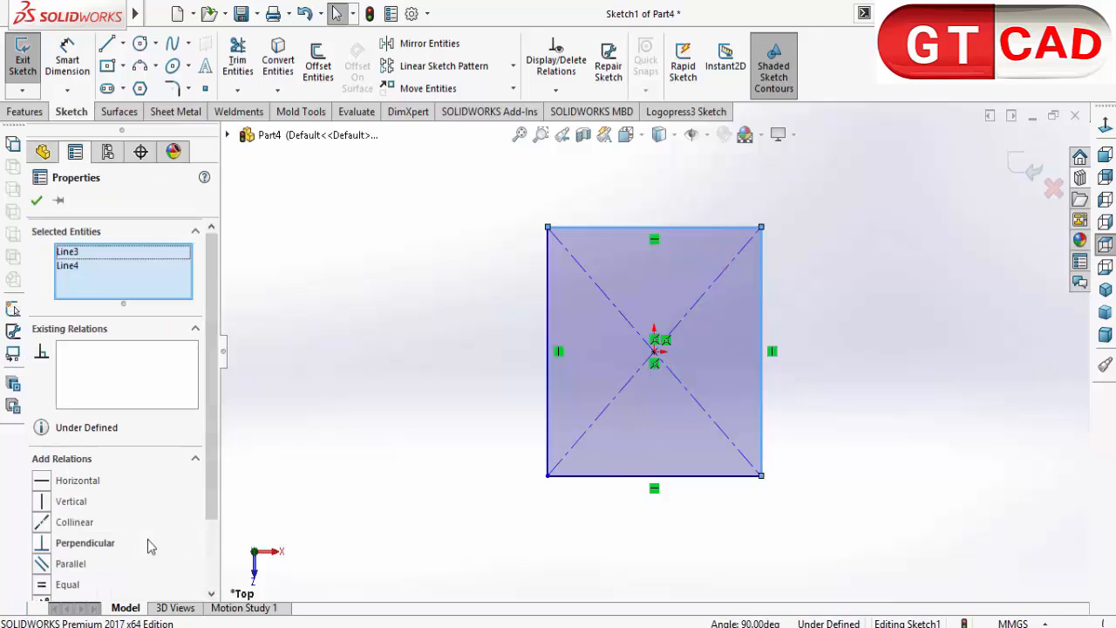
left_click_drag(210, 491, 210, 516)
left_click(54, 550)
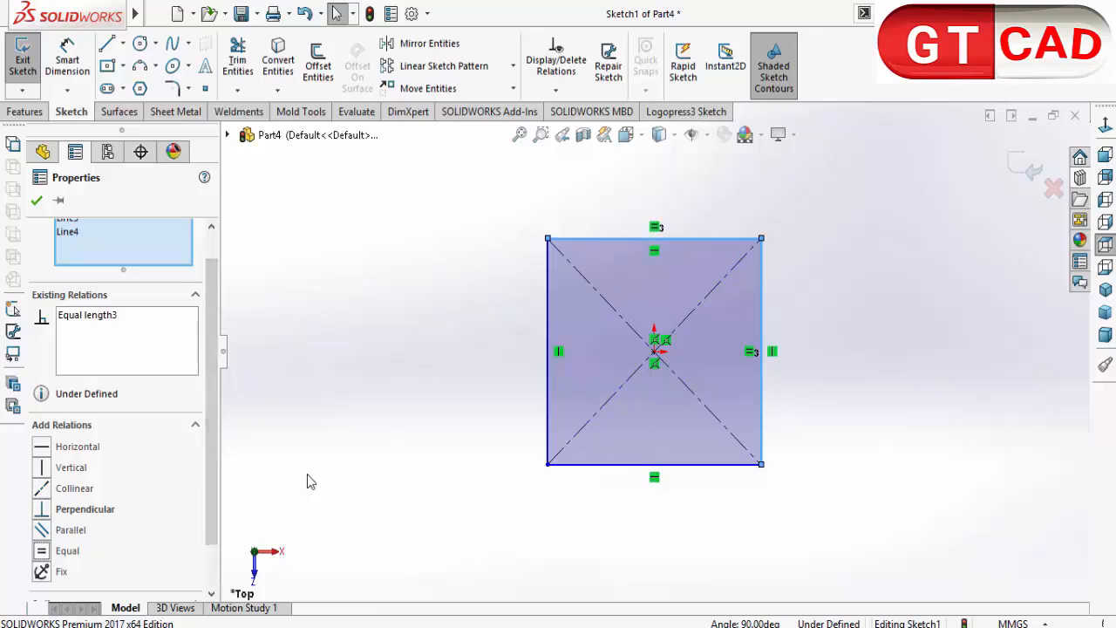
left_click(309, 480)
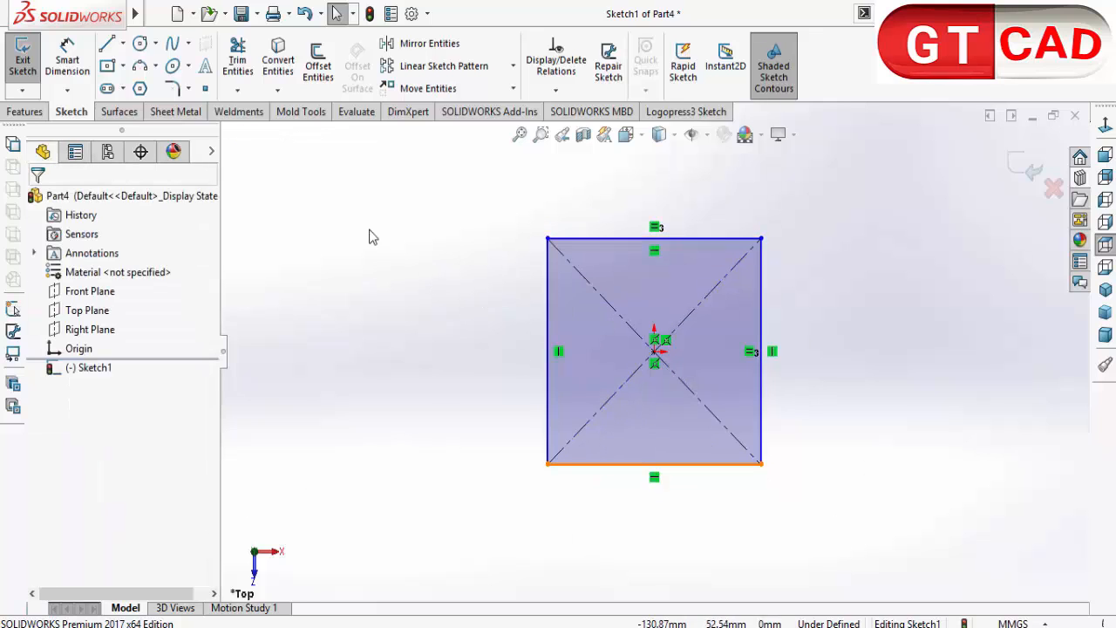
Dimension the square's upper side to 800 mm and close the sketch
left_click(67, 59)
left_click(622, 238)
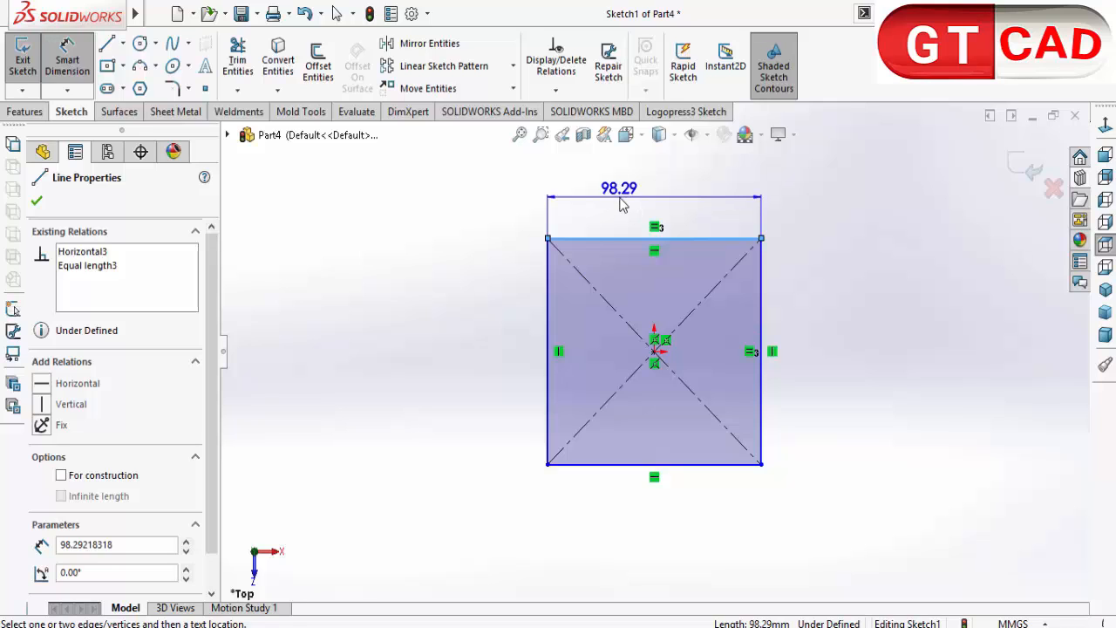
left_click(623, 204)
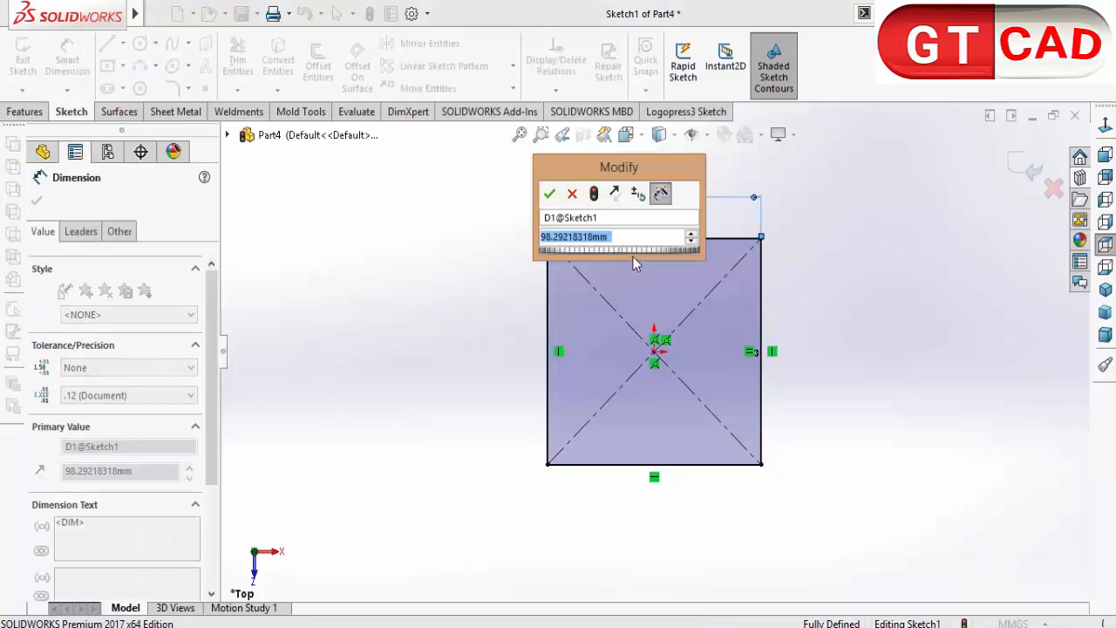
type("800")
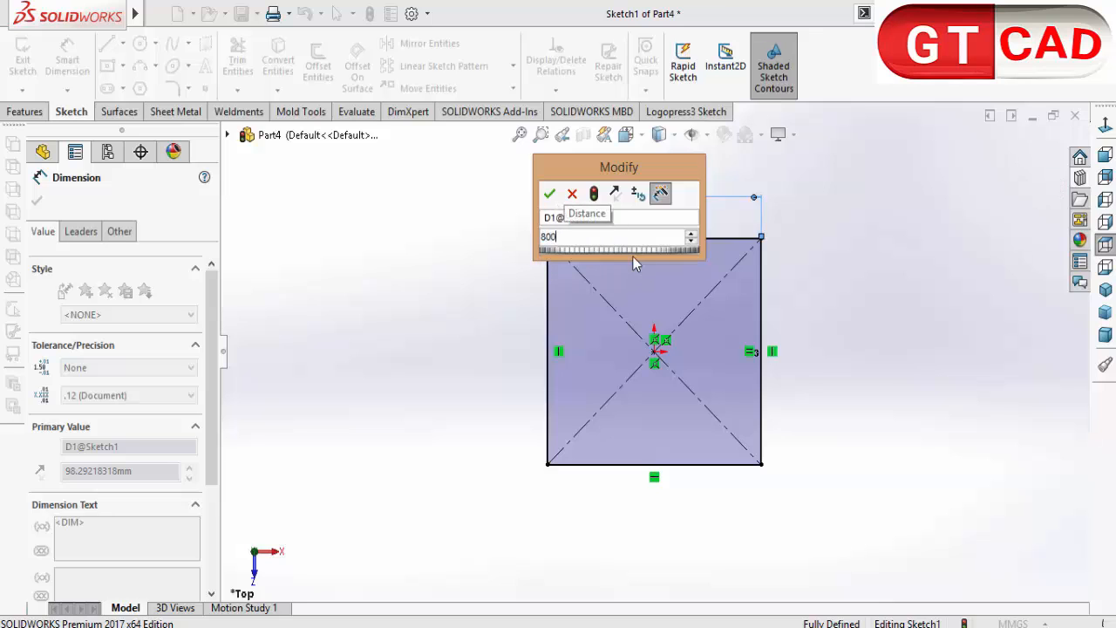
key("Return")
right_click(807, 294)
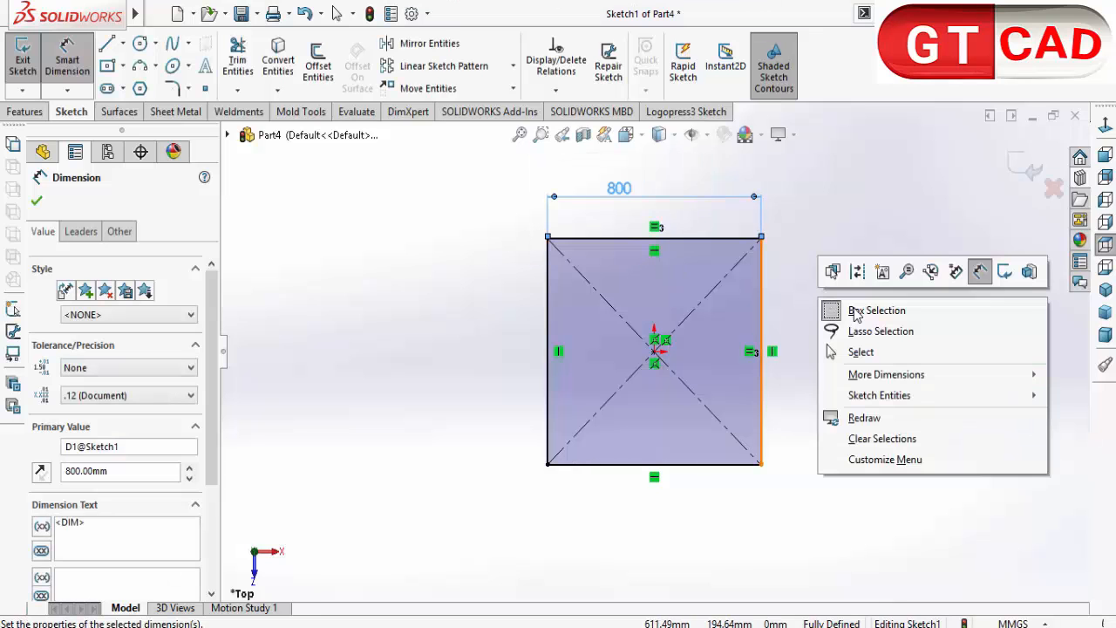
left_click(874, 353)
left_click(1018, 167)
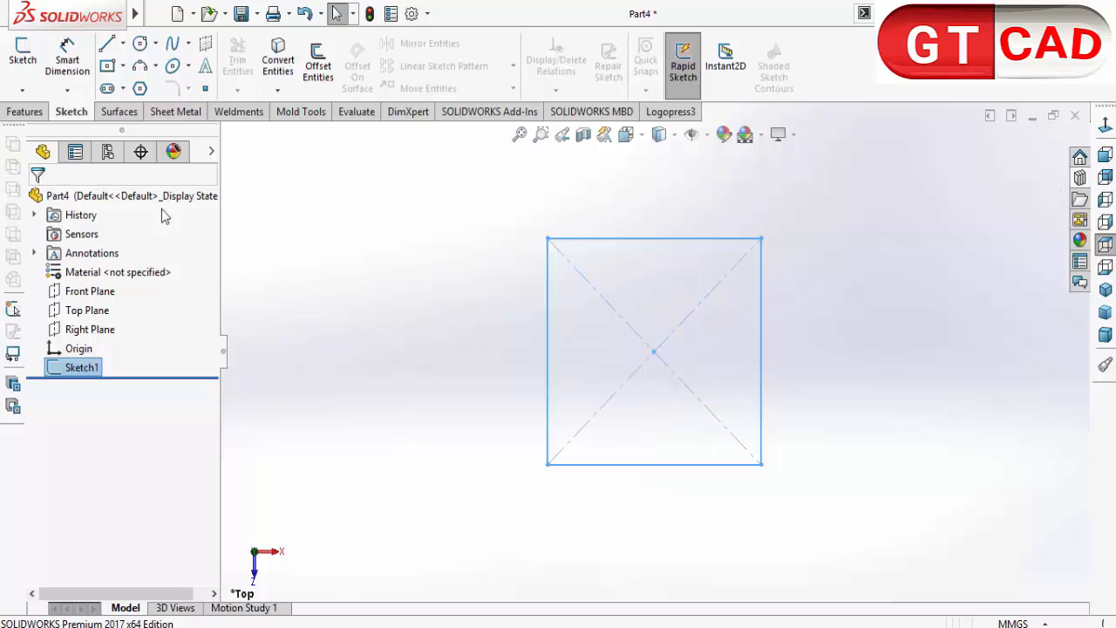
Extrude the square sketch 30 mm downward with the direction reversed
left_click(35, 114)
left_click(38, 80)
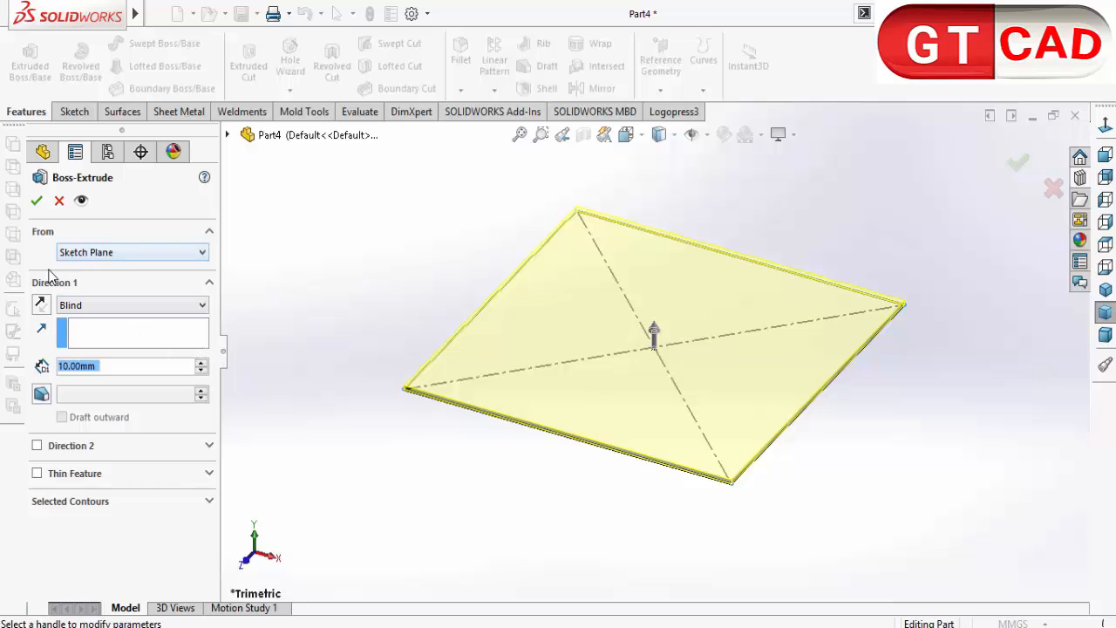
left_click(41, 304)
left_click(121, 369)
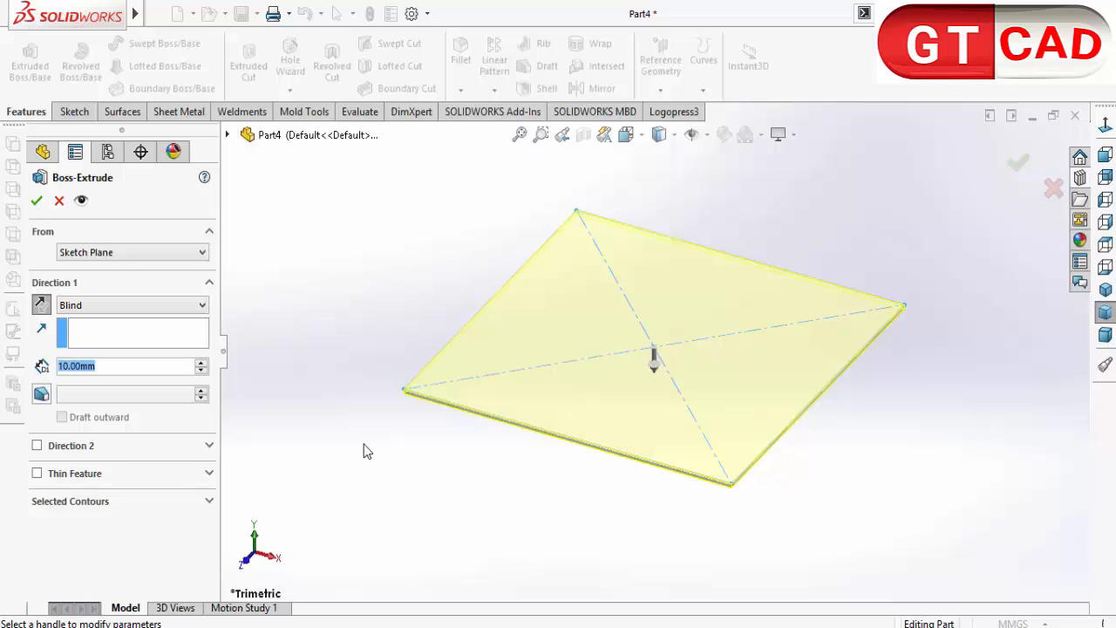
type("30")
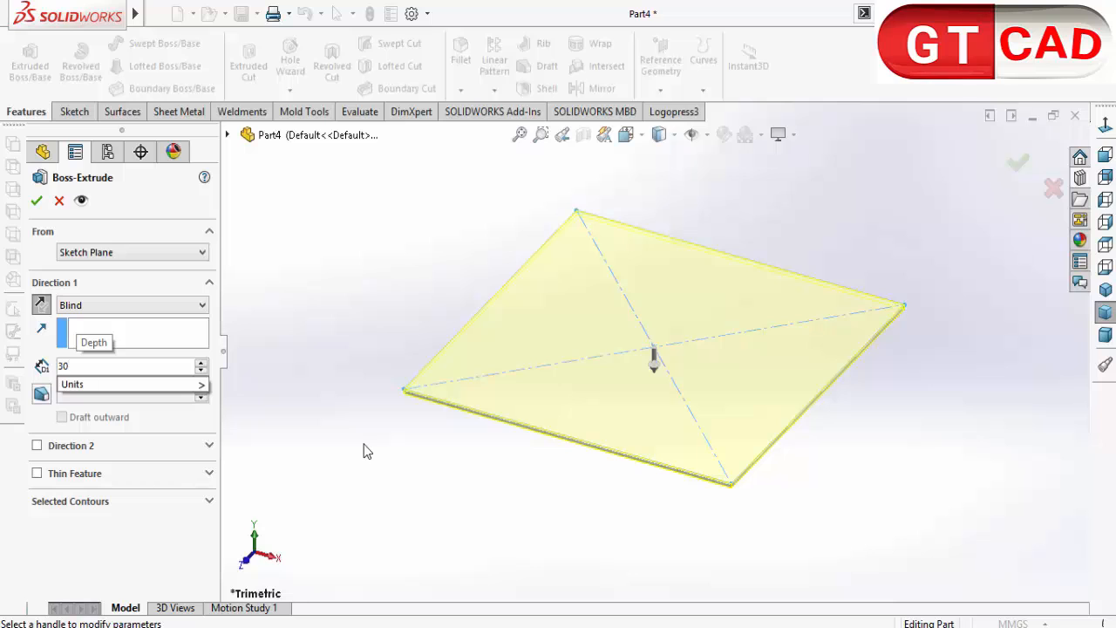
key("Return")
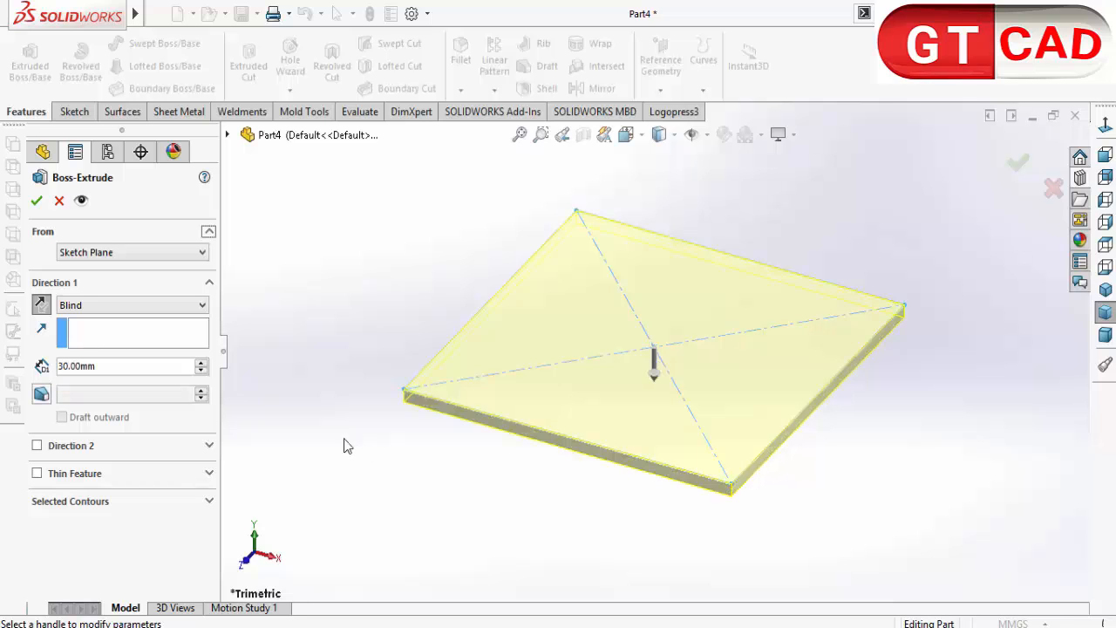
left_click(564, 508)
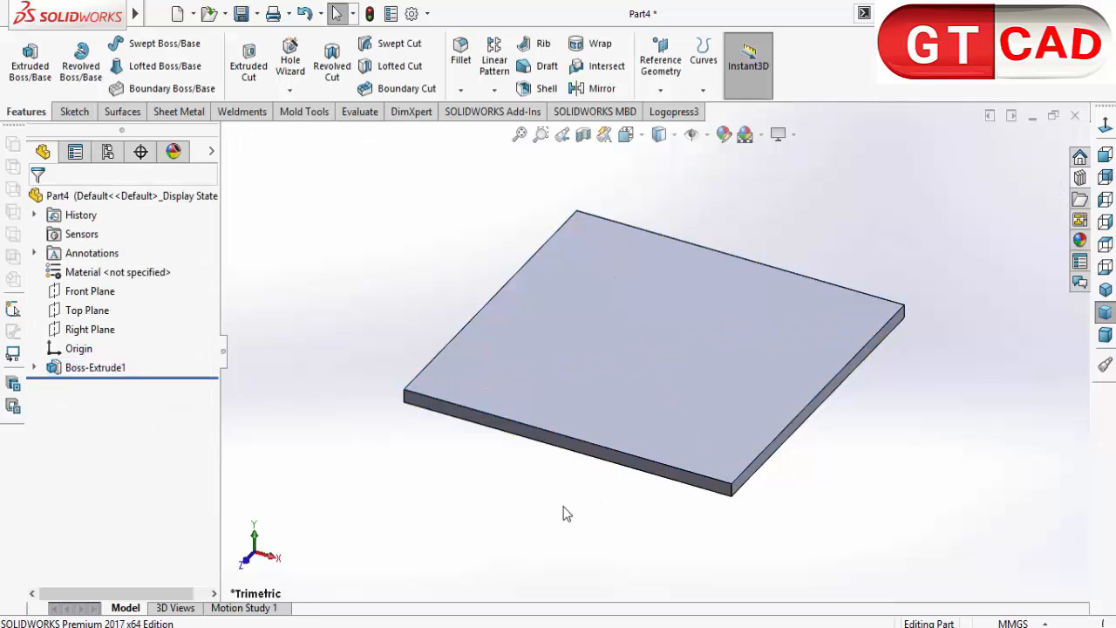
Sketch a center rectangle about 1260 x 1041 mm on the plate's upper face, centred on the origin
mouse_move(563, 508)
middle_mouse_down()
mouse_move(598, 491)
mouse_move(579, 521)
middle_mouse_up()
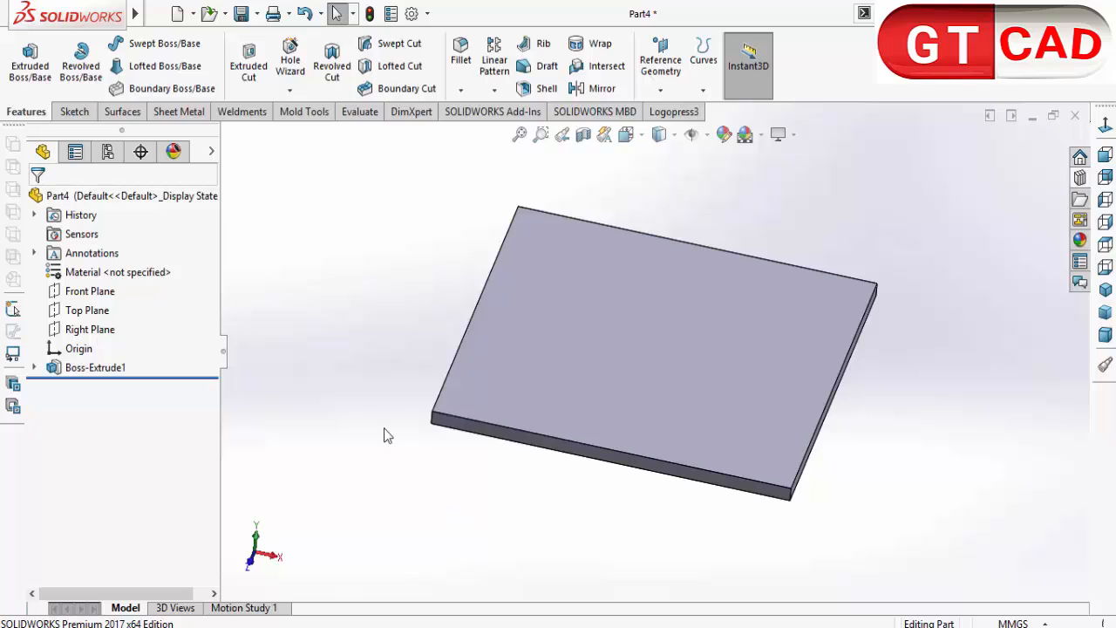
left_click(72, 111)
left_click(23, 61)
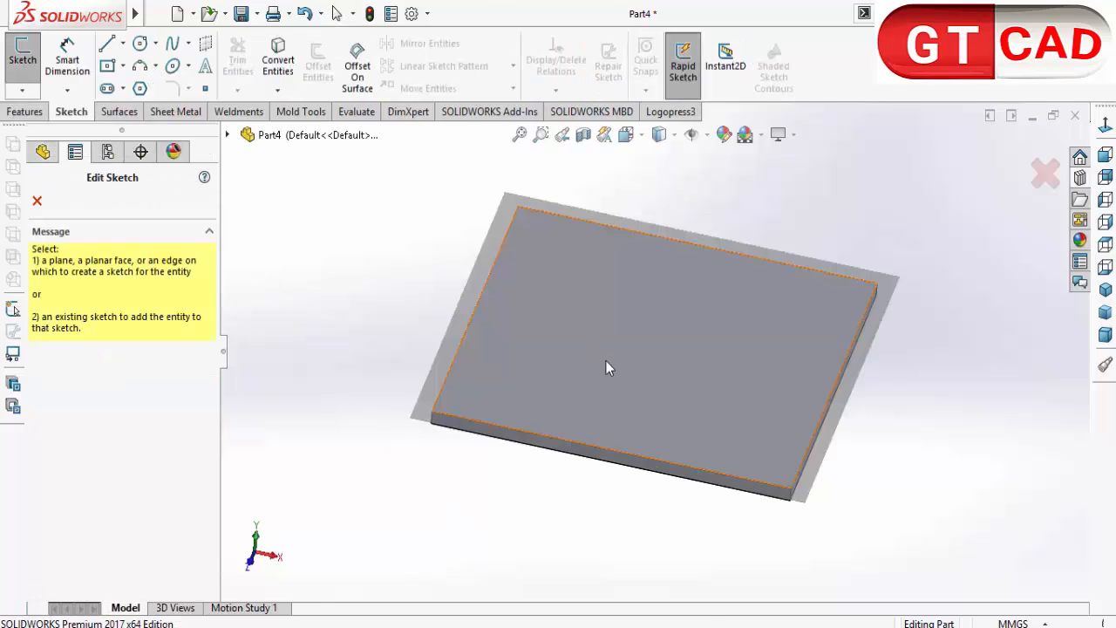
left_click(605, 360)
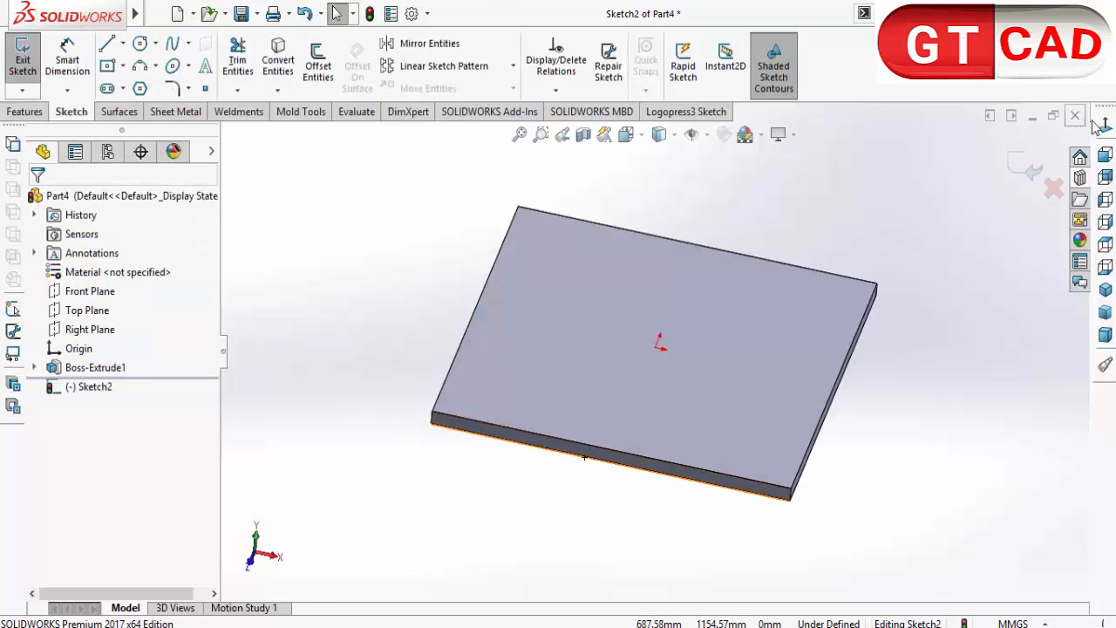
left_click(107, 66)
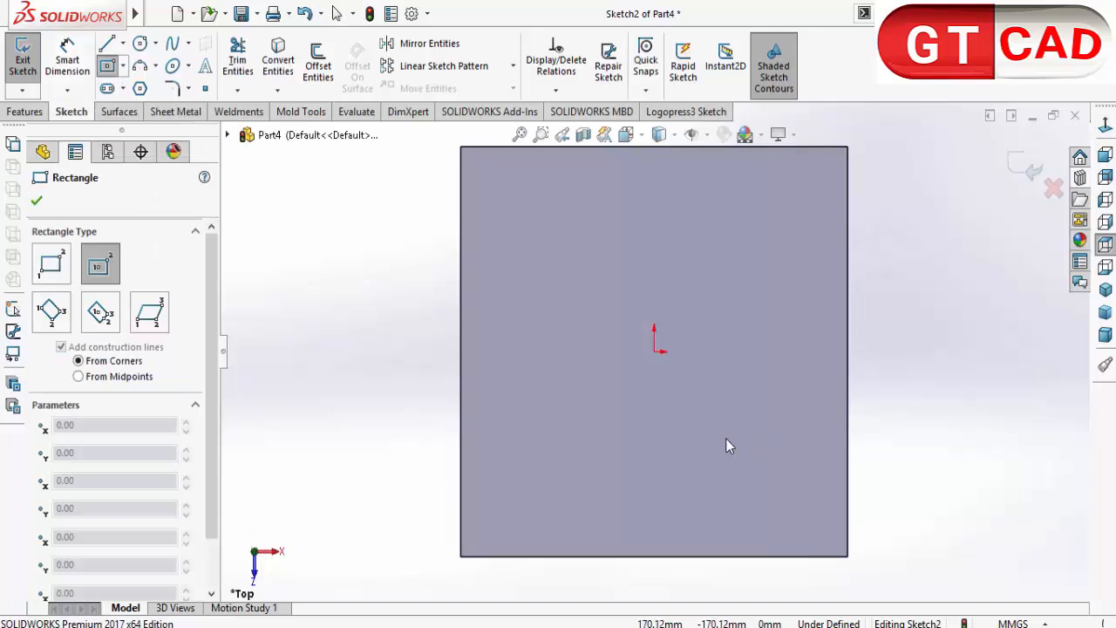
left_click(654, 352)
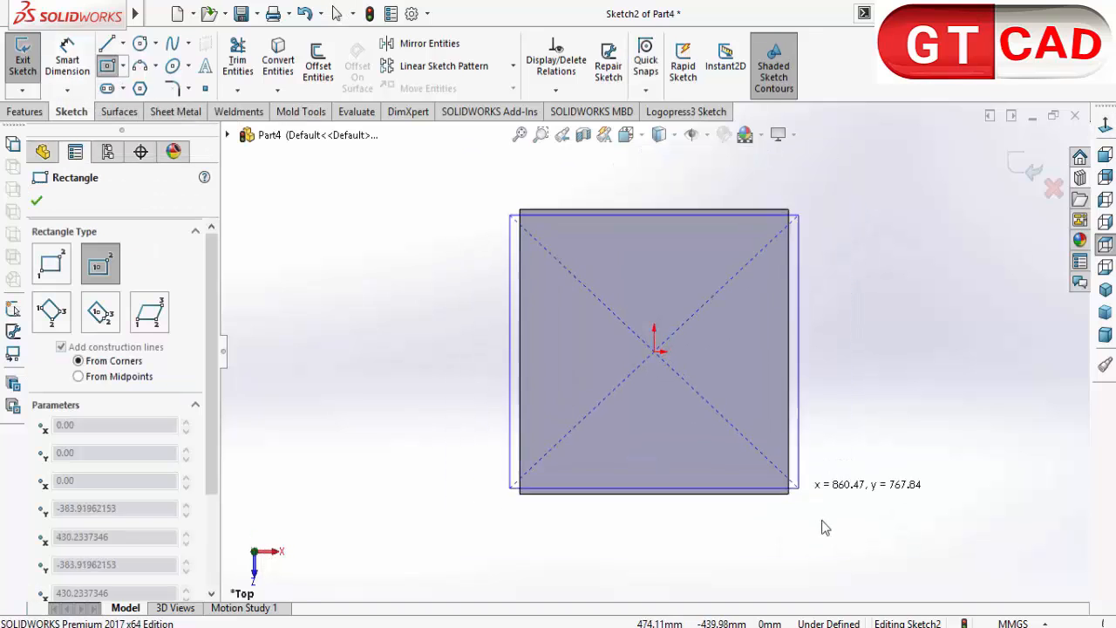
left_click(865, 534)
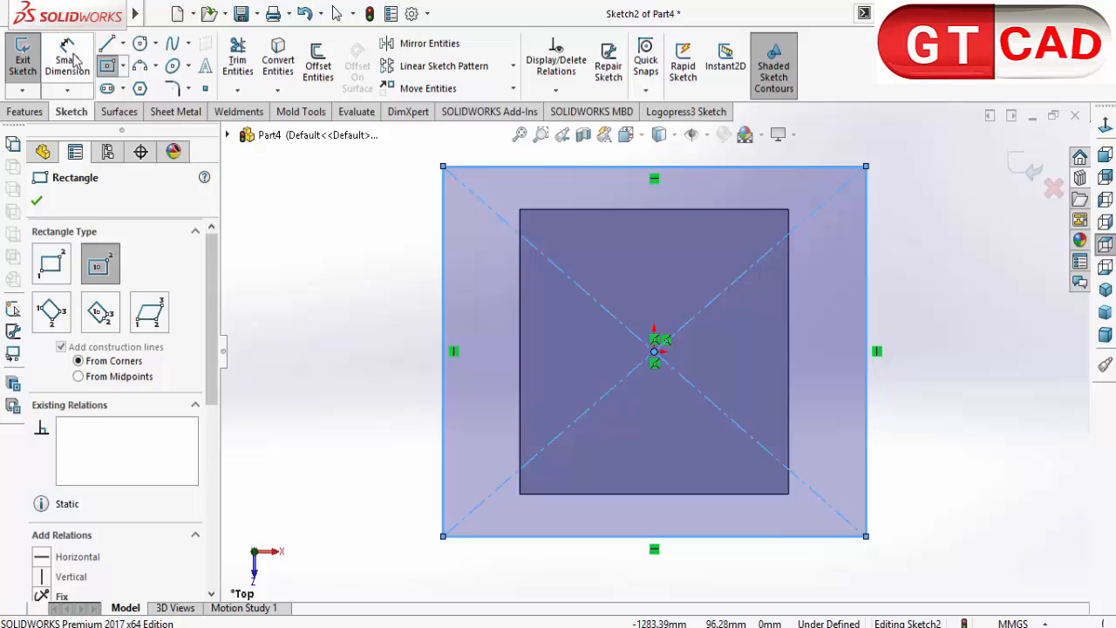
key("Escape")
Dimension the new rectangle's horizontal and vertical sides to 1600 mm each, and close the sketch
left_click(491, 166)
left_click(436, 139)
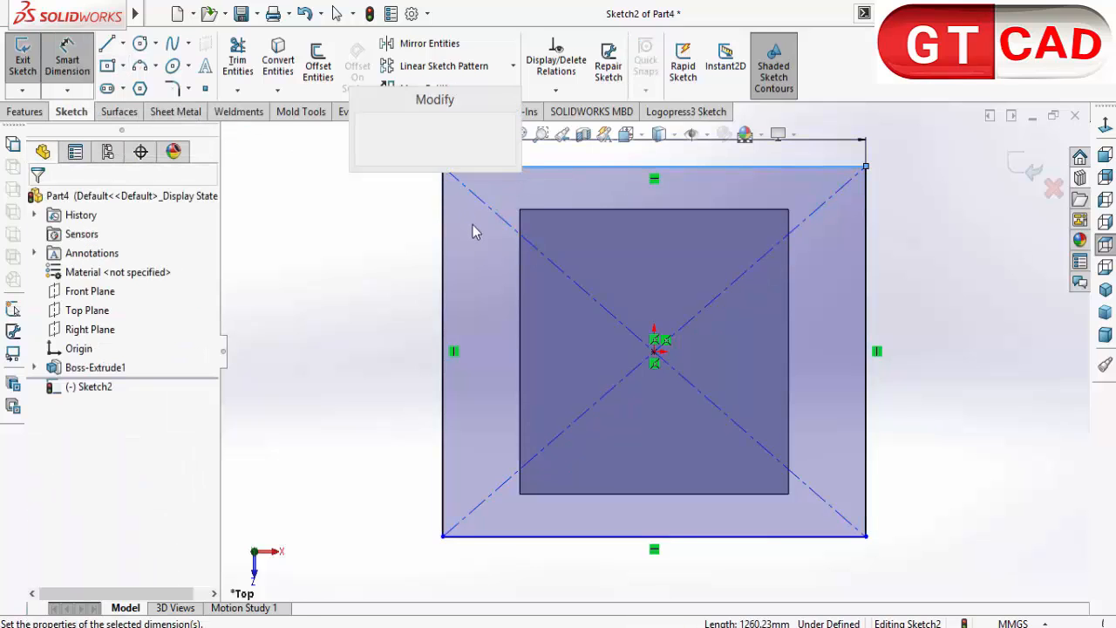
type("16")
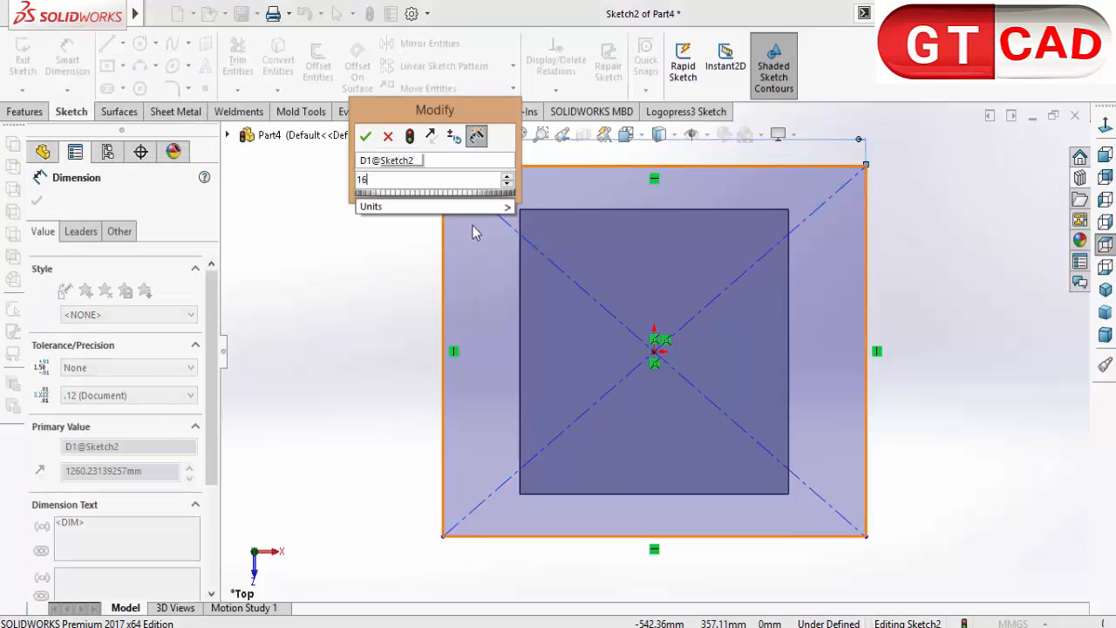
type("00")
key("Return")
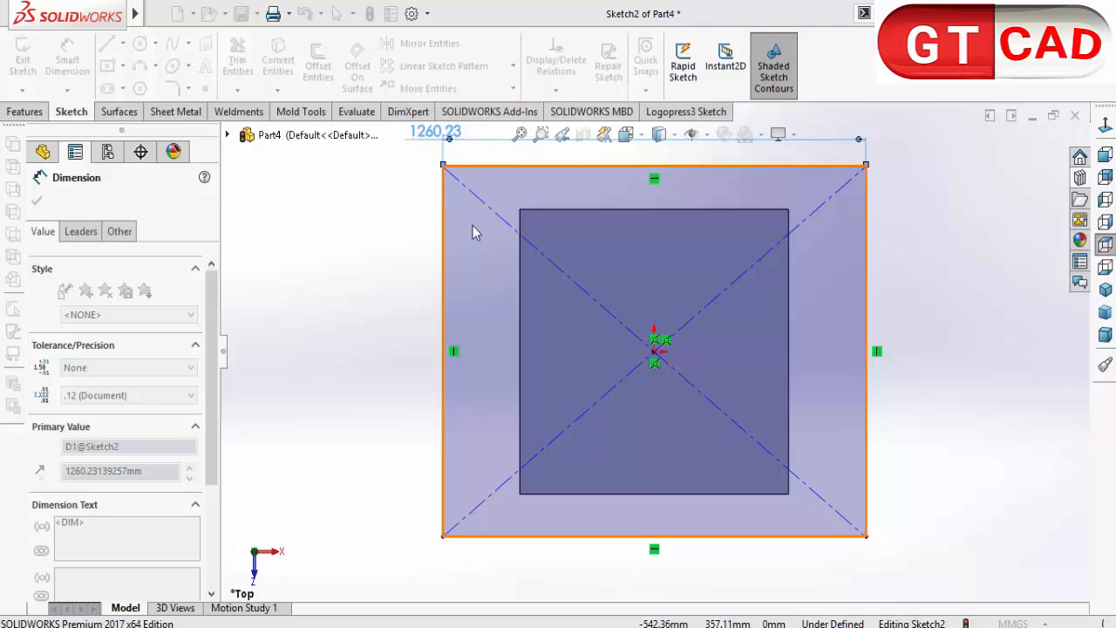
left_click(387, 256)
left_click(351, 271)
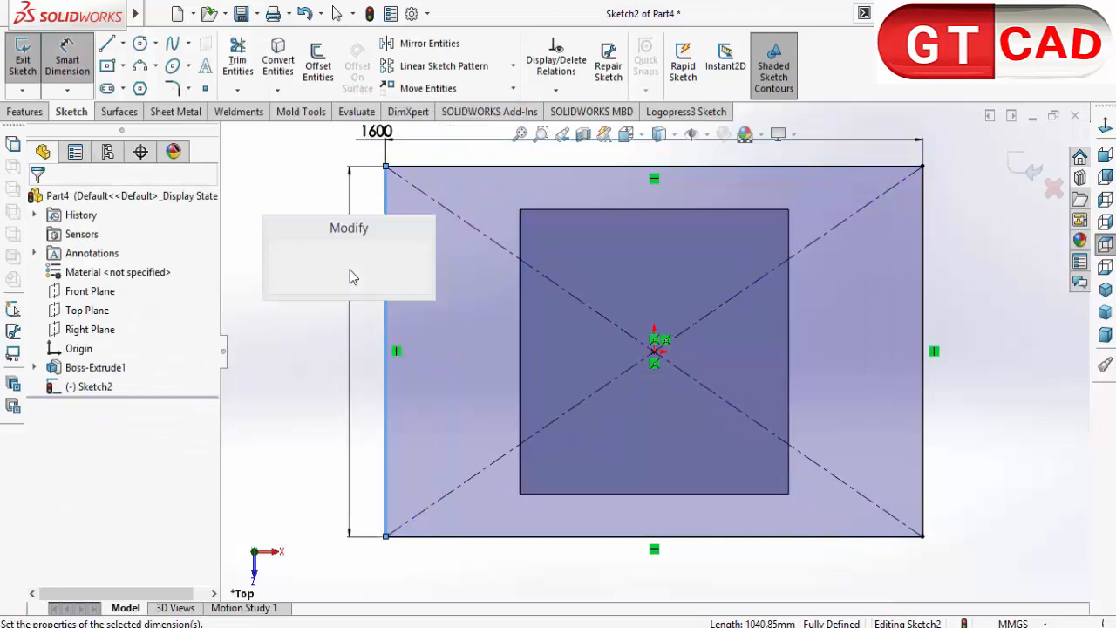
type("1600")
key("Return")
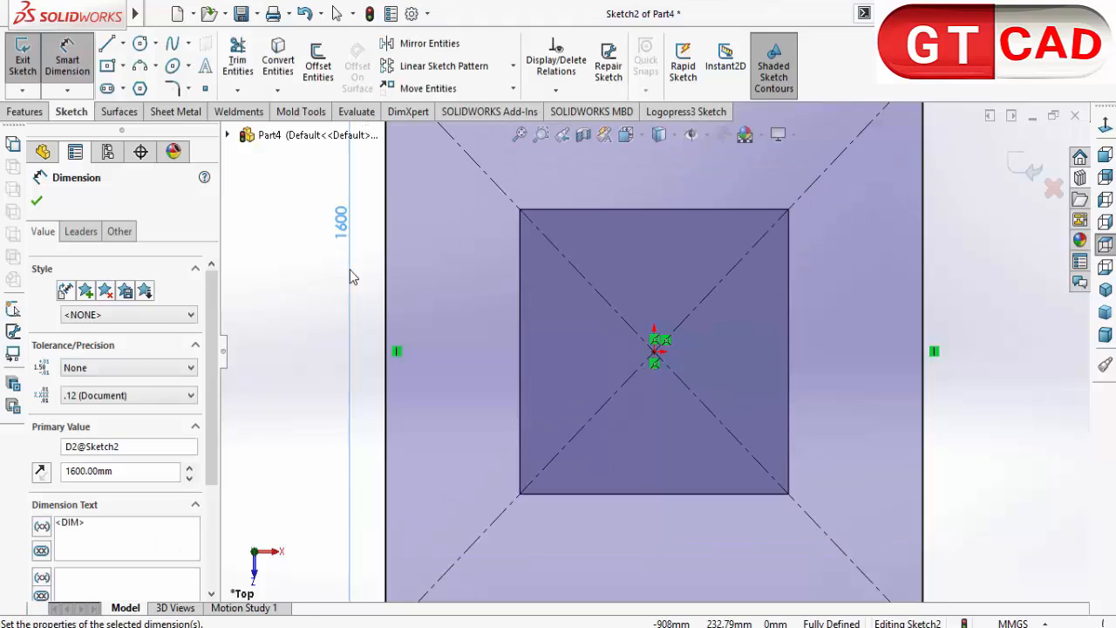
key("f")
left_click(1019, 165)
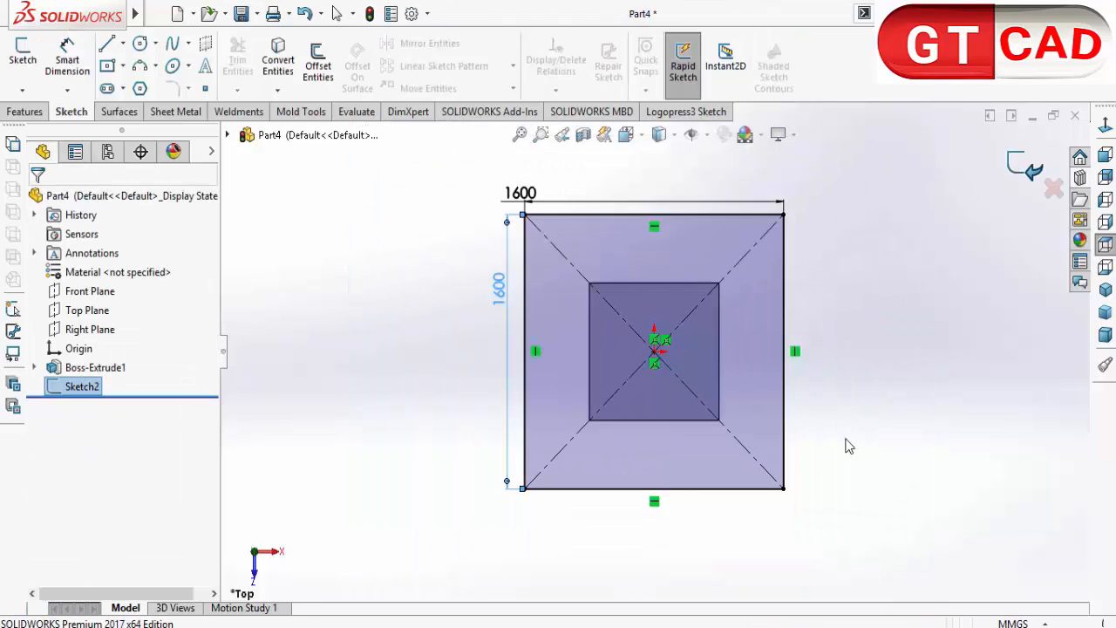
Extrude the larger square 30 mm upward, merged with the smaller plate
left_click(24, 112)
left_click(30, 59)
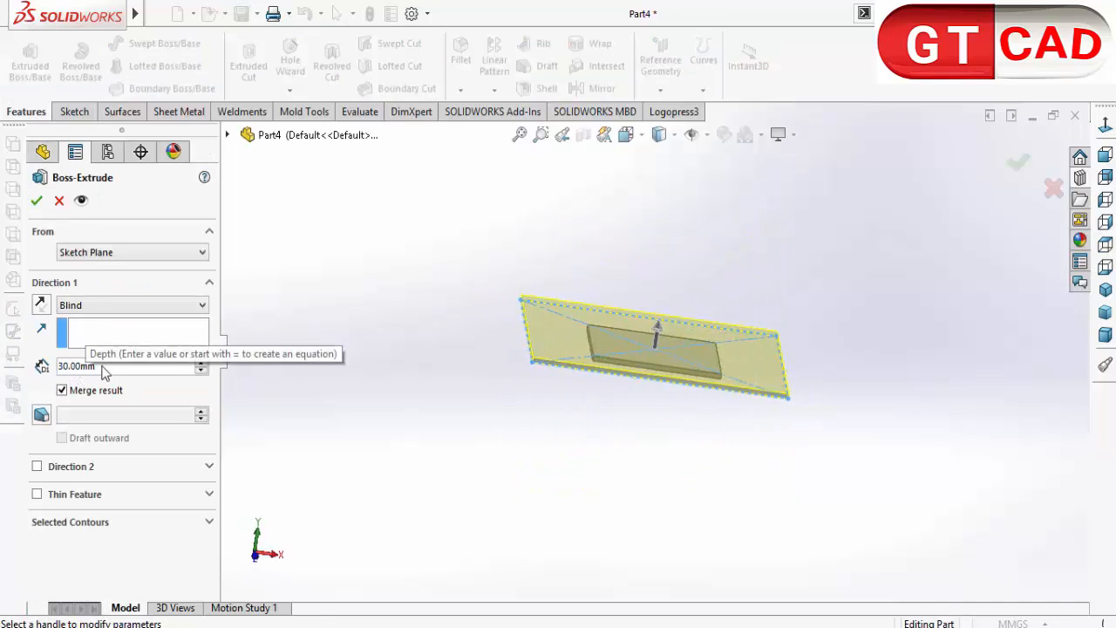
mouse_move(448, 419)
middle_mouse_down()
mouse_move(468, 374)
mouse_move(493, 417)
middle_mouse_up()
left_click(37, 201)
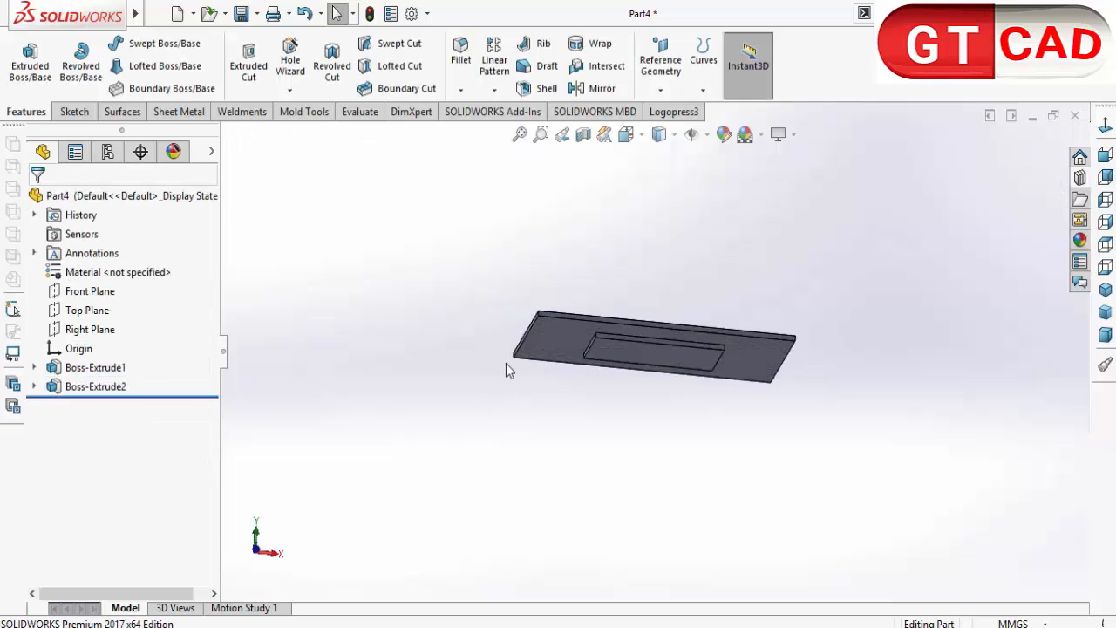
Start a constant-size Fillet and select the large plate's underside and the small plate's bottom face as the faces to fillet
scroll(311, 244, "down", 2)
scroll(522, 364, "up", 2)
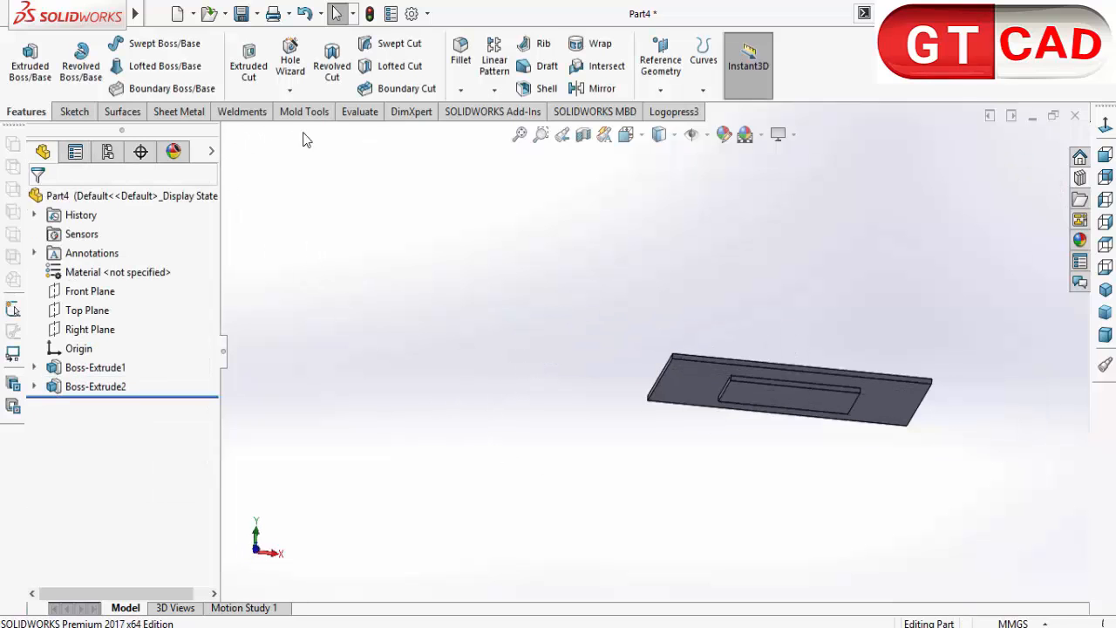
left_click(460, 54)
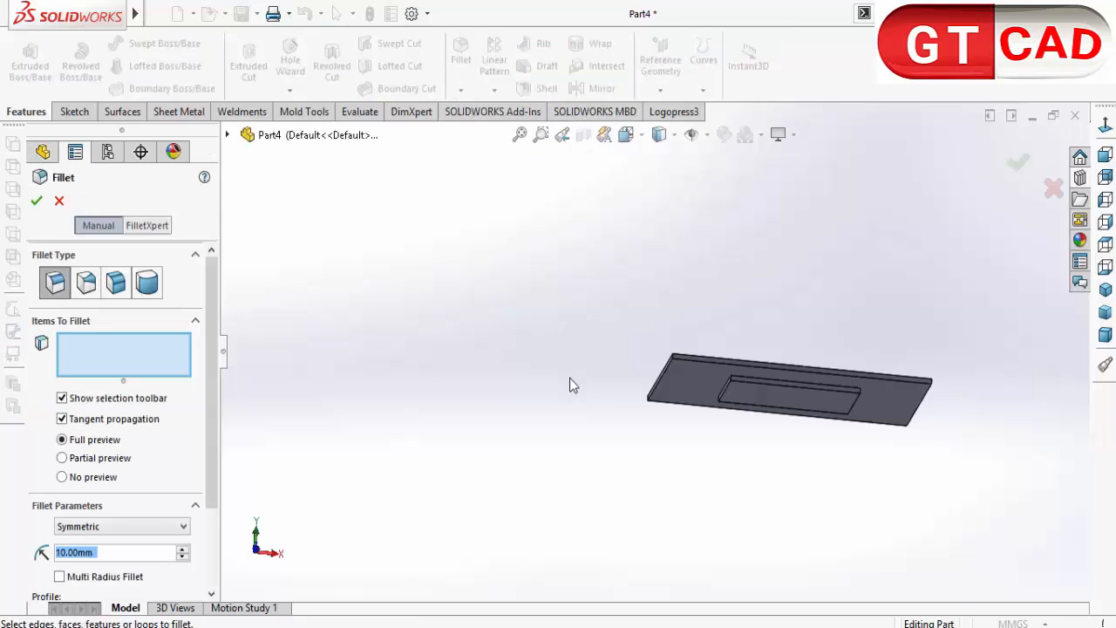
left_click(700, 385)
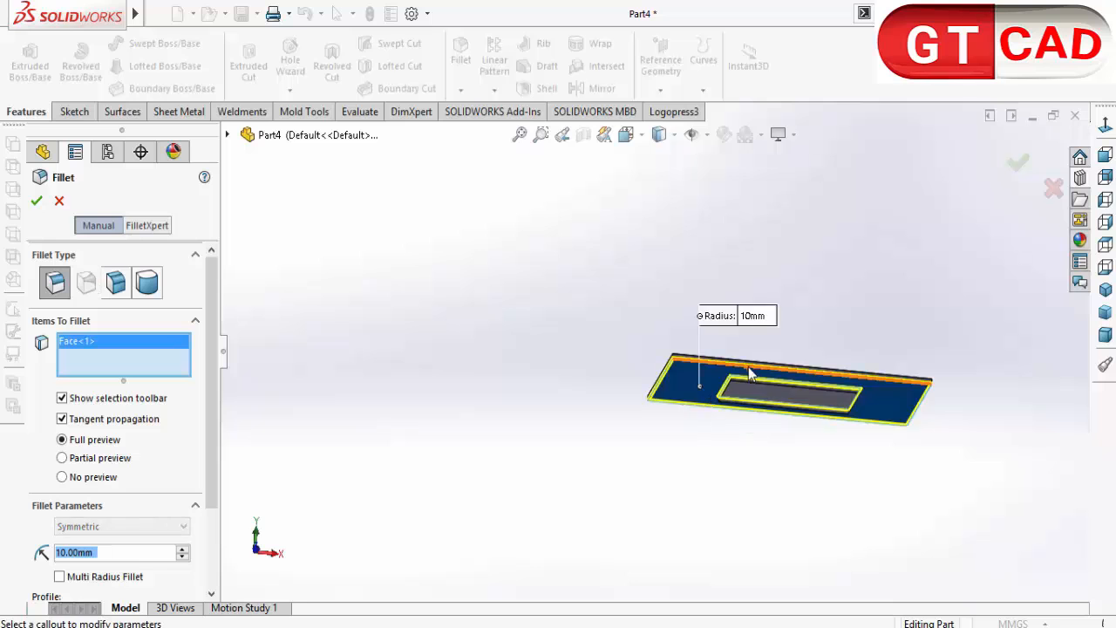
scroll(748, 366, "down", 10)
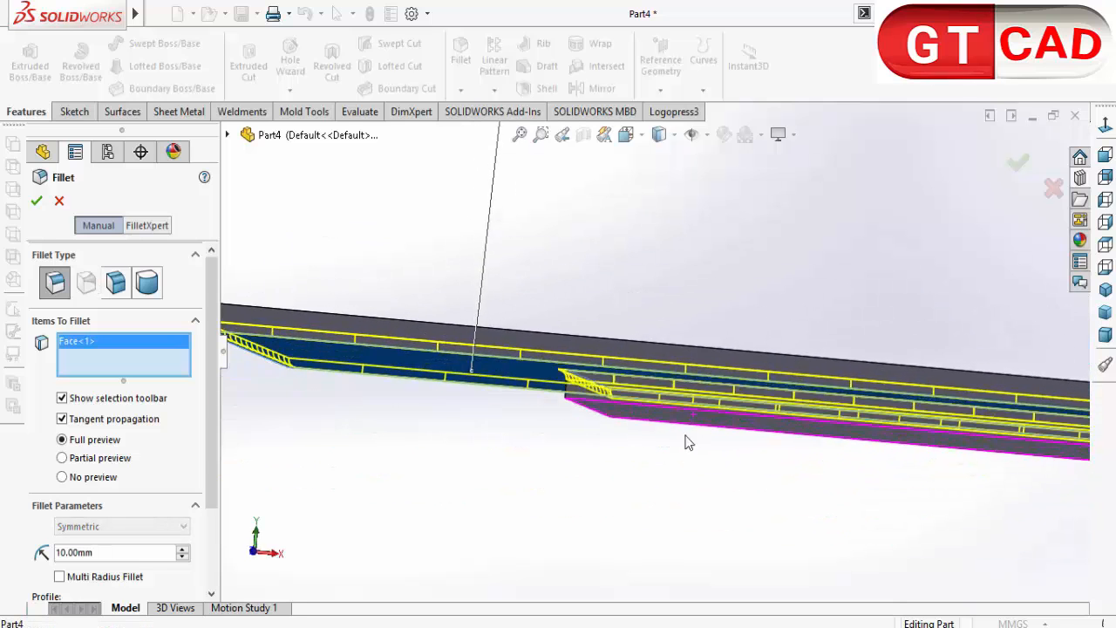
mouse_move(685, 436)
middle_mouse_down()
mouse_move(699, 443)
mouse_move(686, 439)
middle_mouse_up()
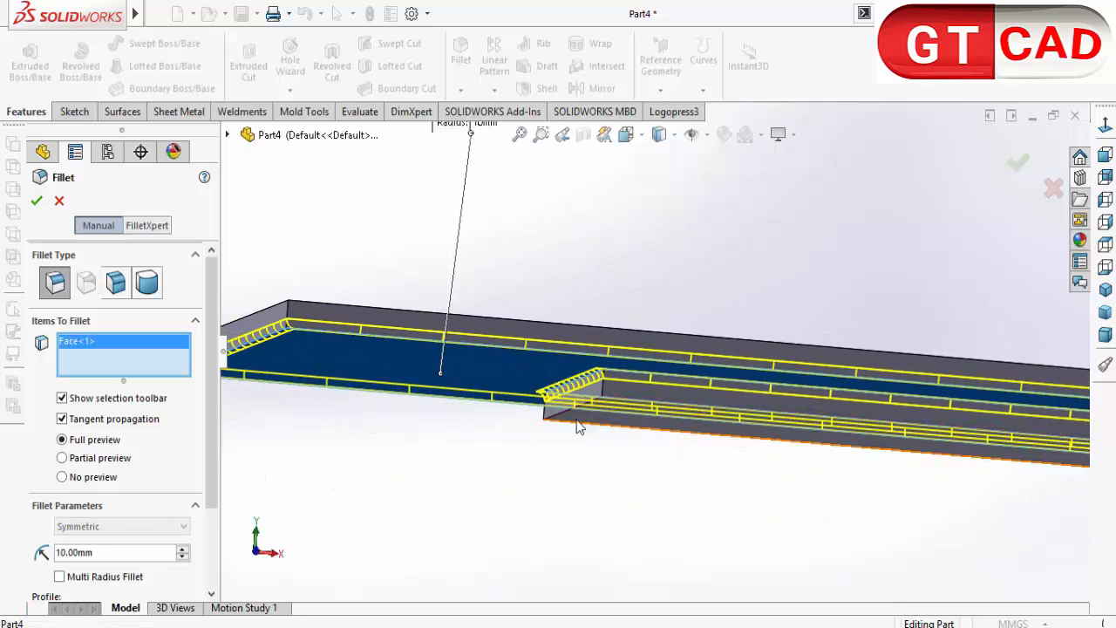
mouse_move(611, 524)
middle_mouse_down()
mouse_move(584, 496)
mouse_move(590, 517)
middle_mouse_up()
left_click(538, 424)
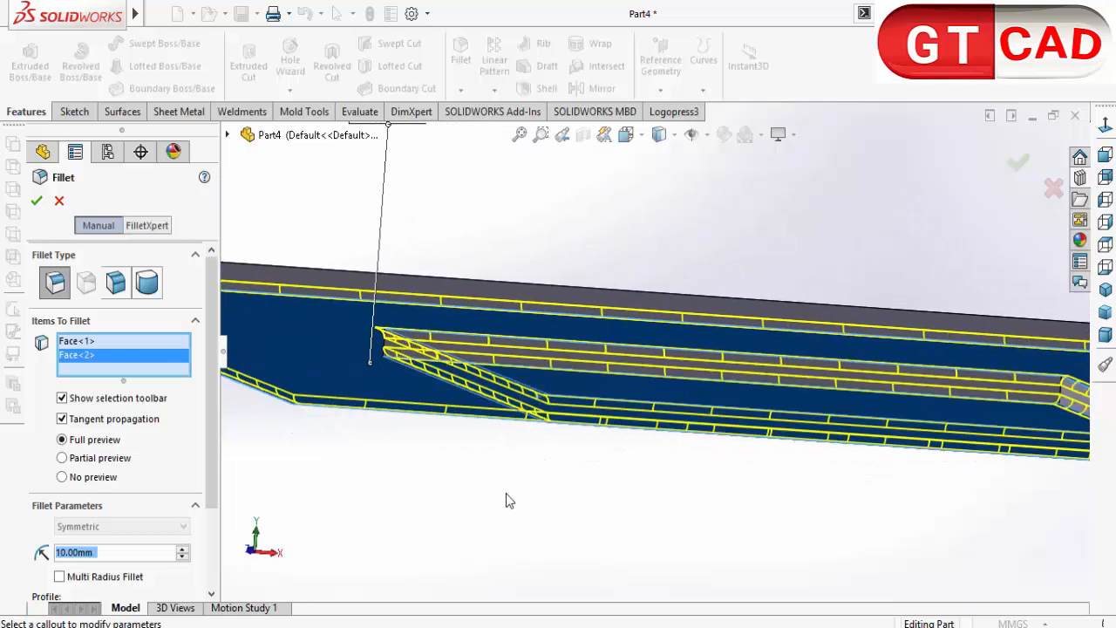
mouse_move(508, 498)
middle_mouse_down()
mouse_move(540, 511)
mouse_move(521, 508)
middle_mouse_up()
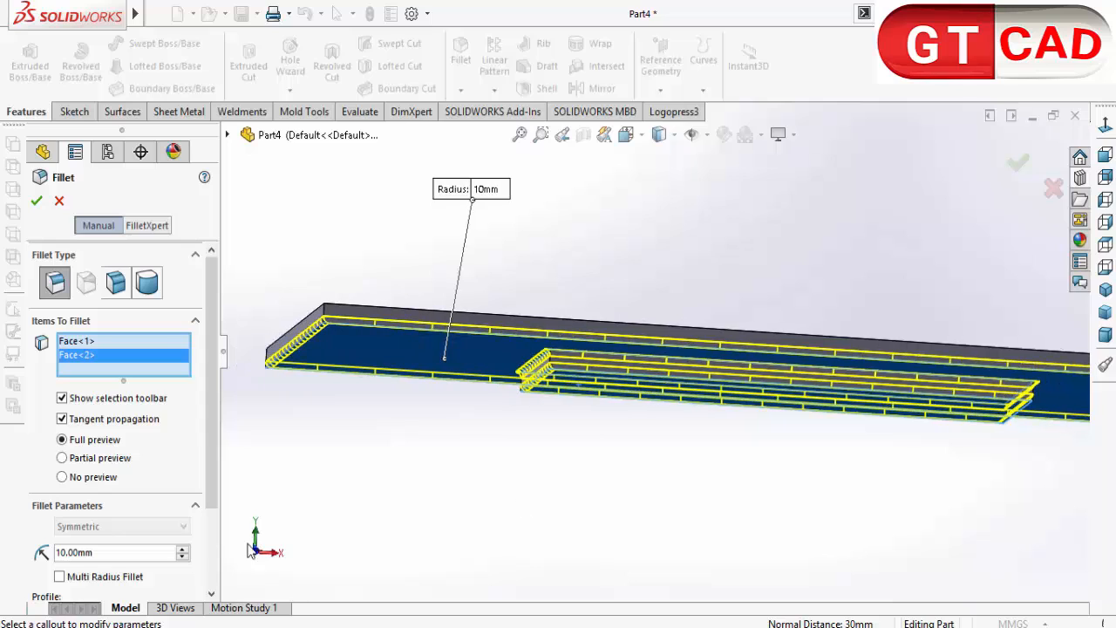
Try a 5 mm radius for the fillet on the two selected faces
double_click(99, 553)
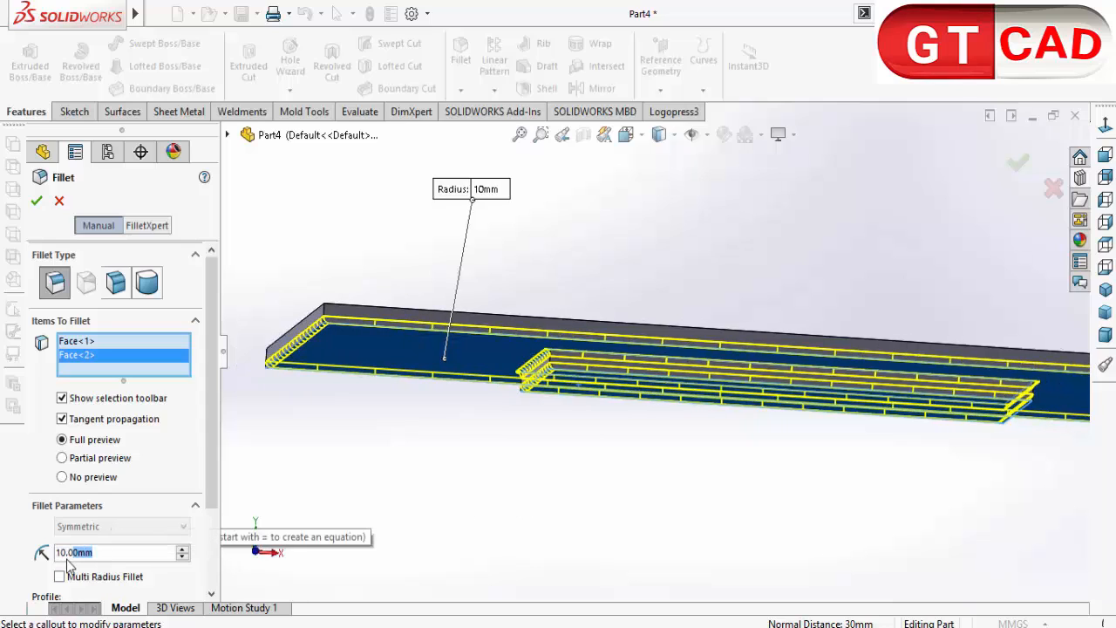
type("5")
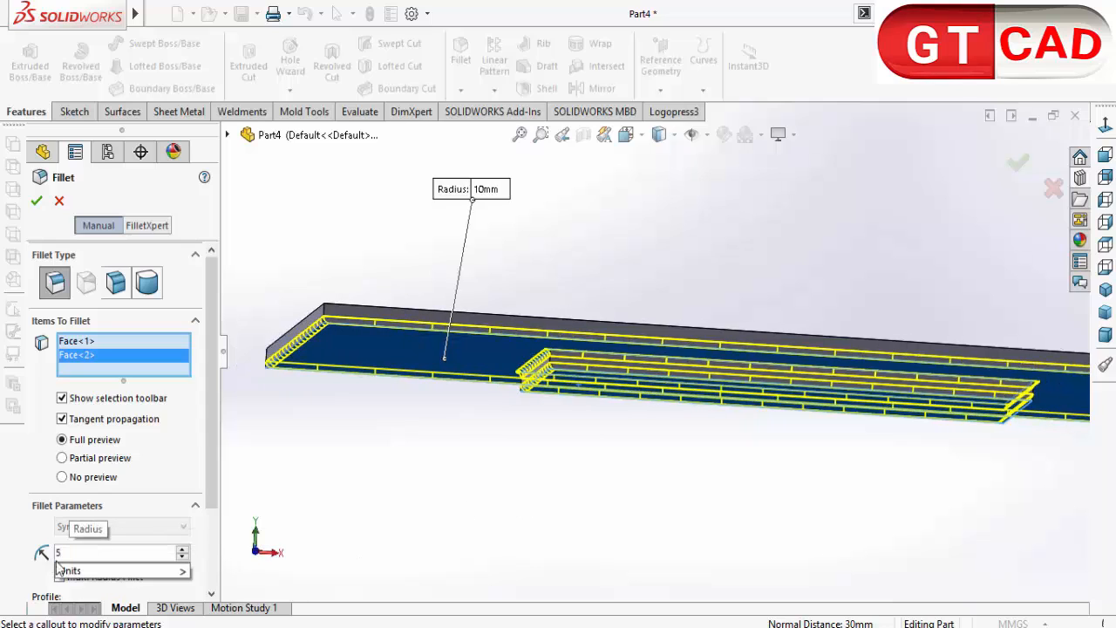
key("Return")
middle_click_drag(566, 529, 553, 520)
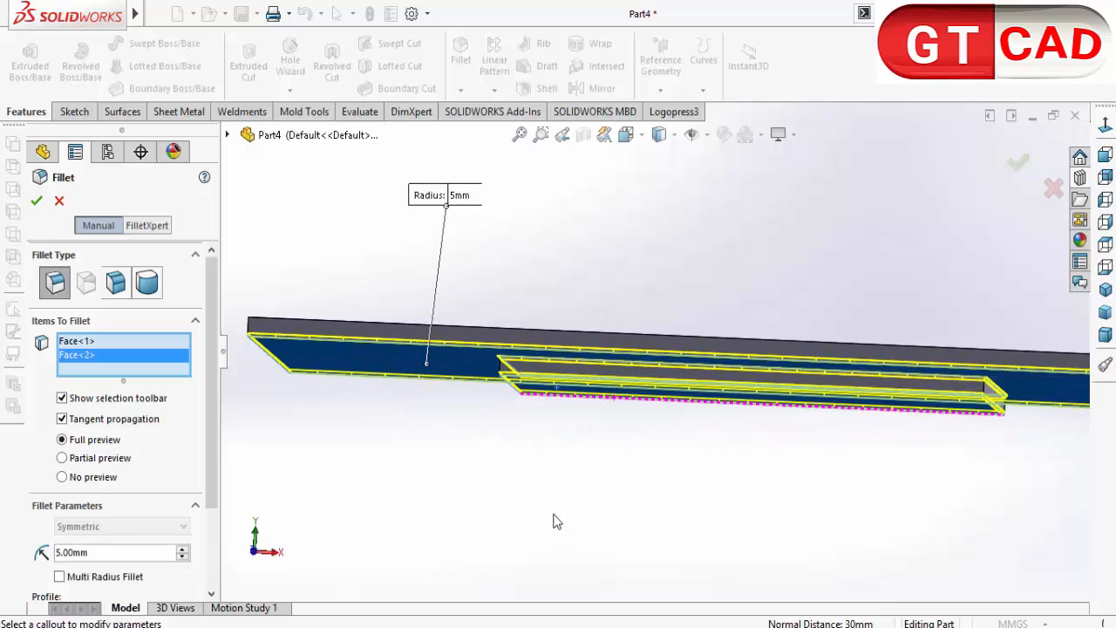
Set the fillet radius to 10 mm with full preview and apply the fillet to both plates
left_click(105, 555)
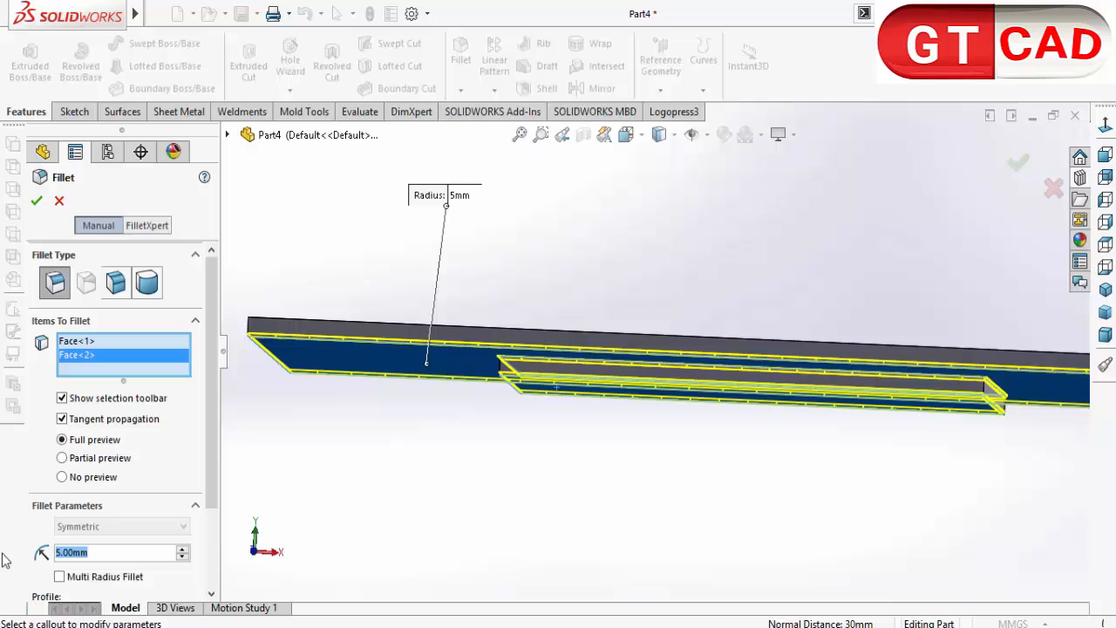
type("10")
key("Return")
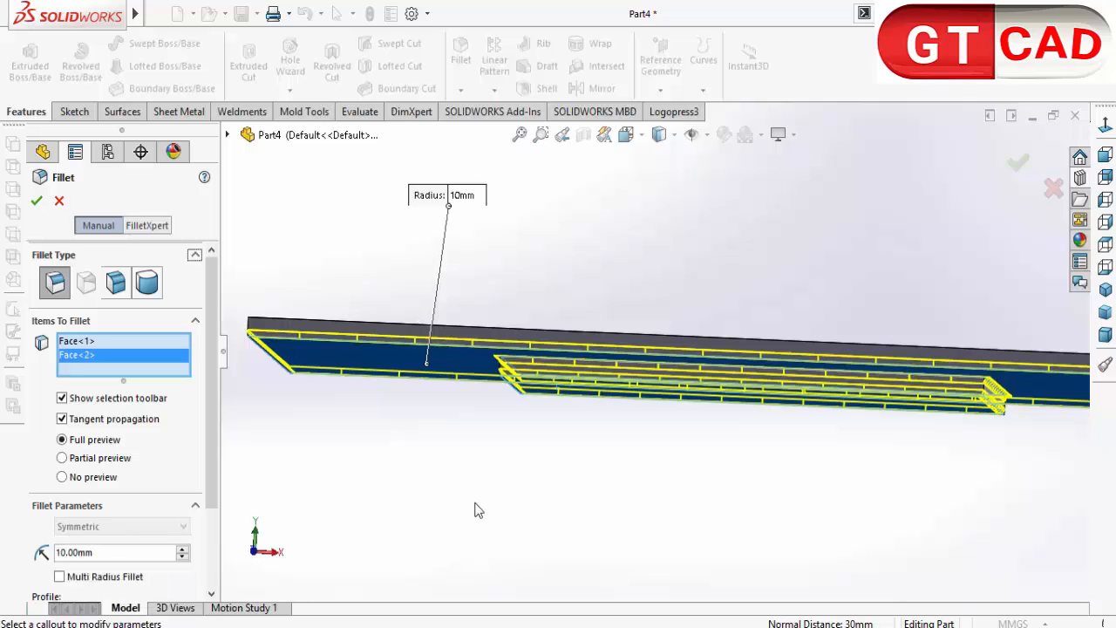
scroll(685, 406, "down", 5)
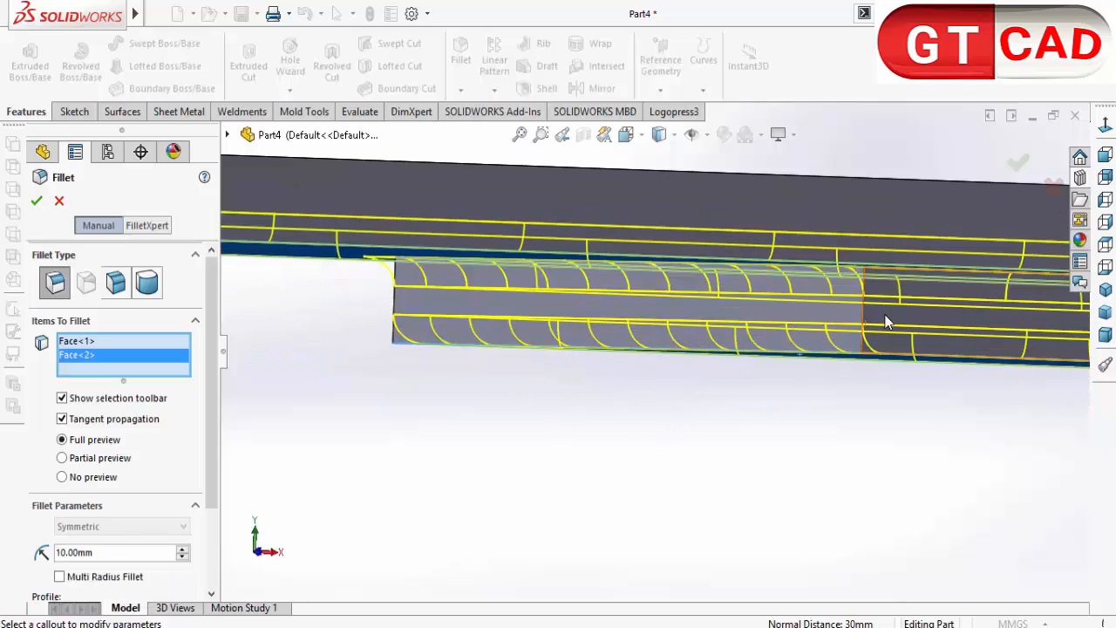
scroll(872, 336, "down", 5)
scroll(872, 335, "up", 4)
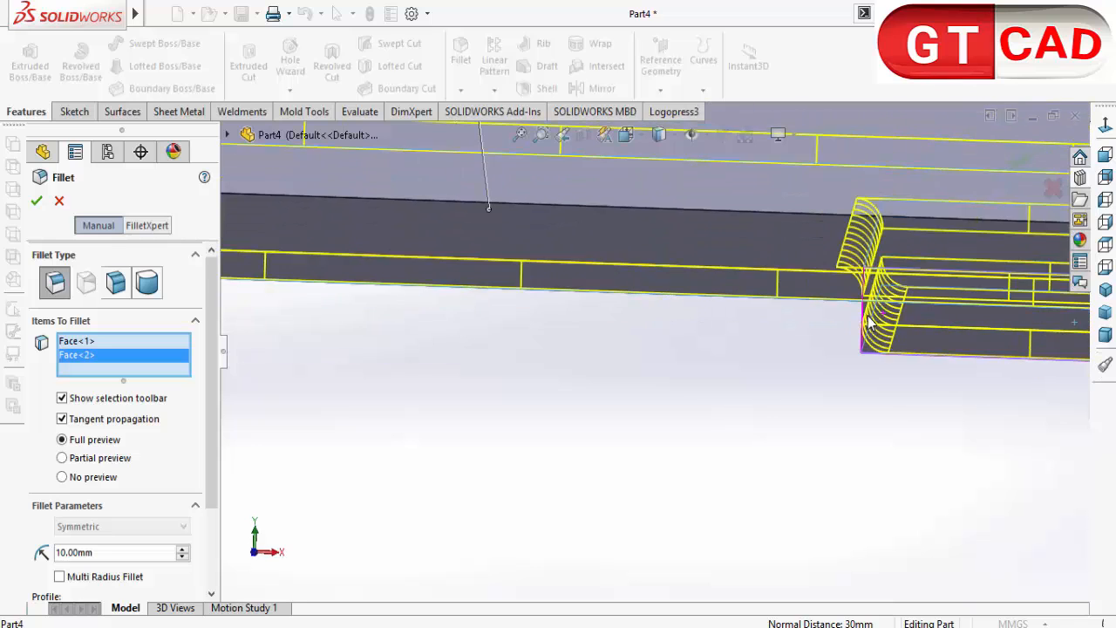
scroll(878, 393, "up", 5)
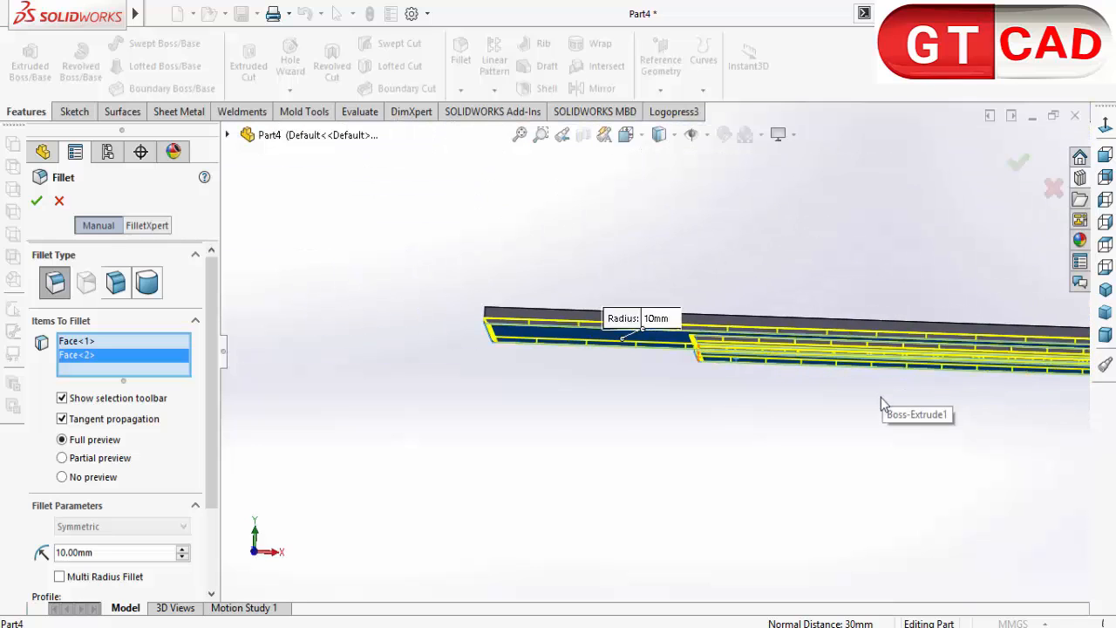
left_click(1023, 162)
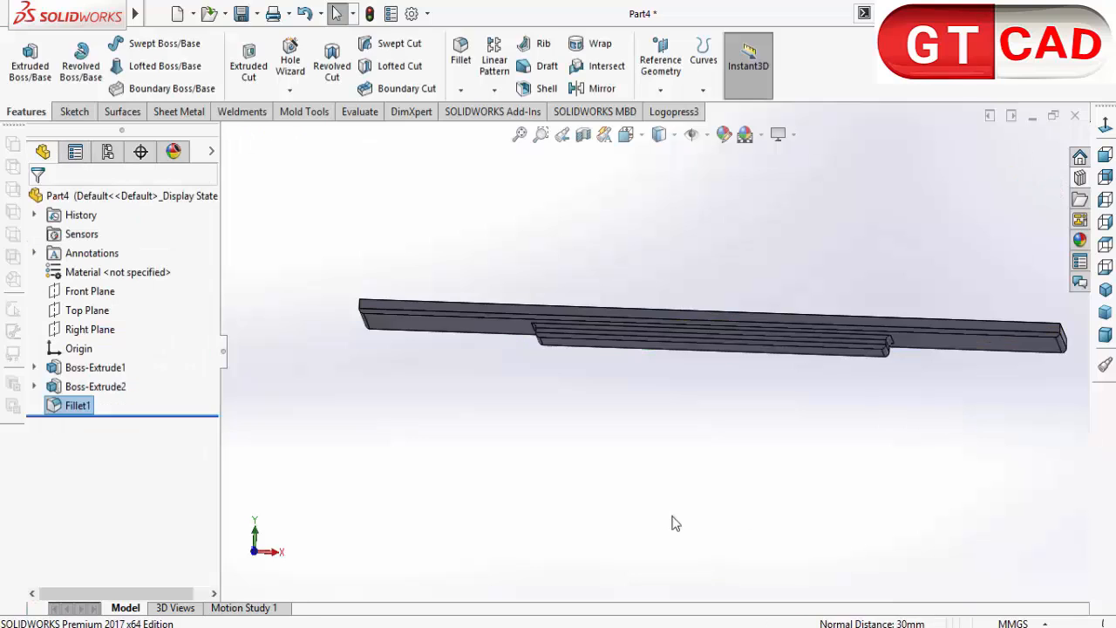
Start a sketch on the large plate's upper face, convert the face outline into sketch entities, and close the sketch
mouse_move(602, 453)
middle_mouse_down()
mouse_move(627, 415)
mouse_move(598, 511)
middle_mouse_up()
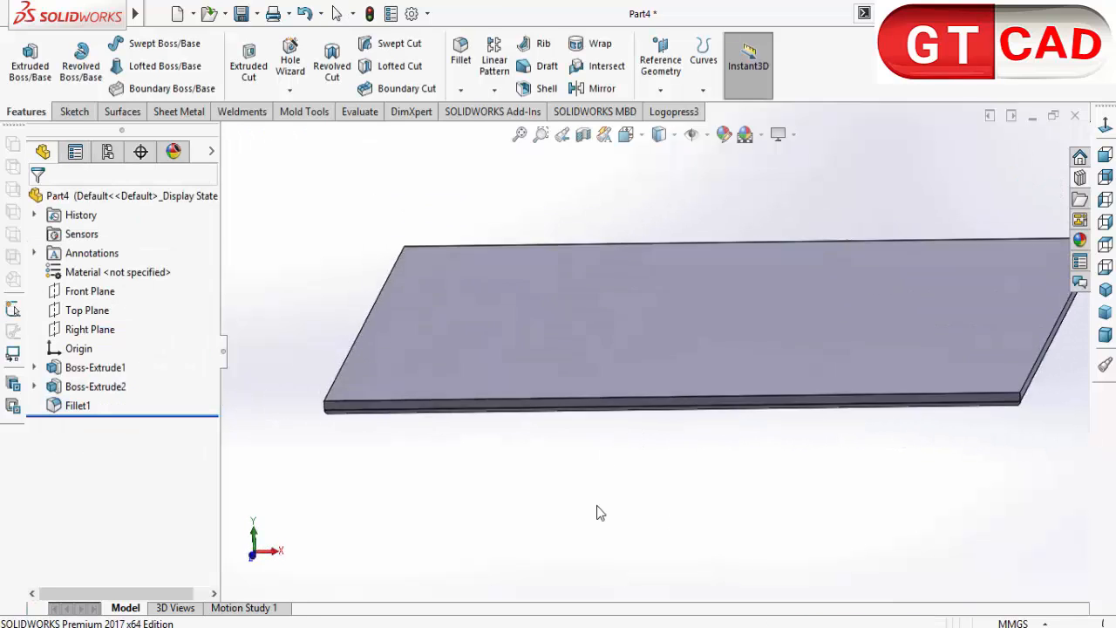
left_click(84, 113)
left_click(10, 66)
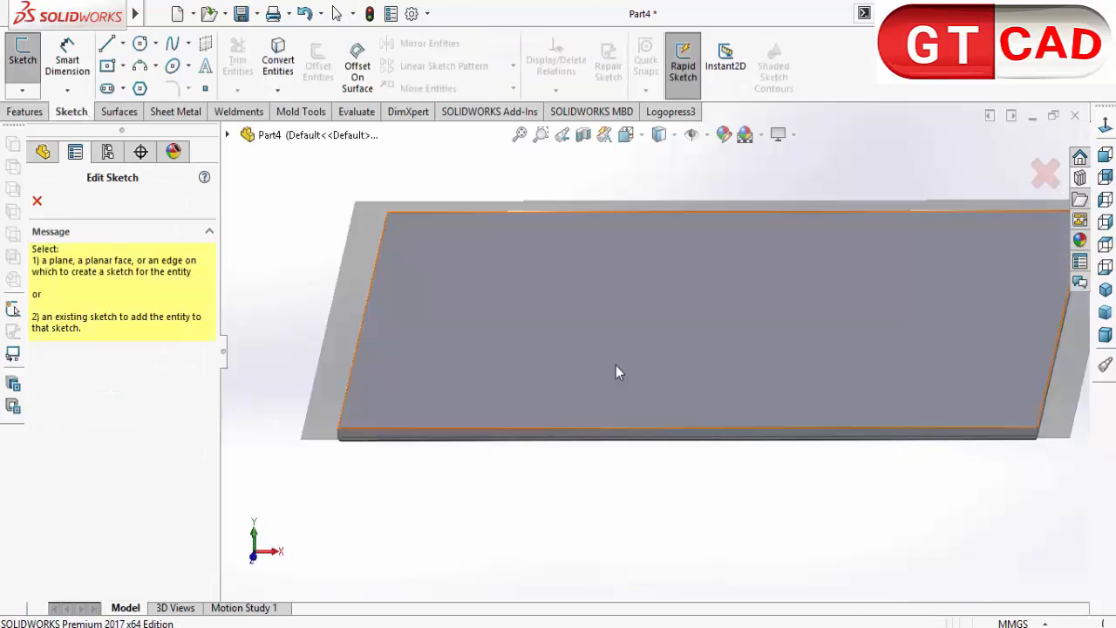
left_click(615, 364)
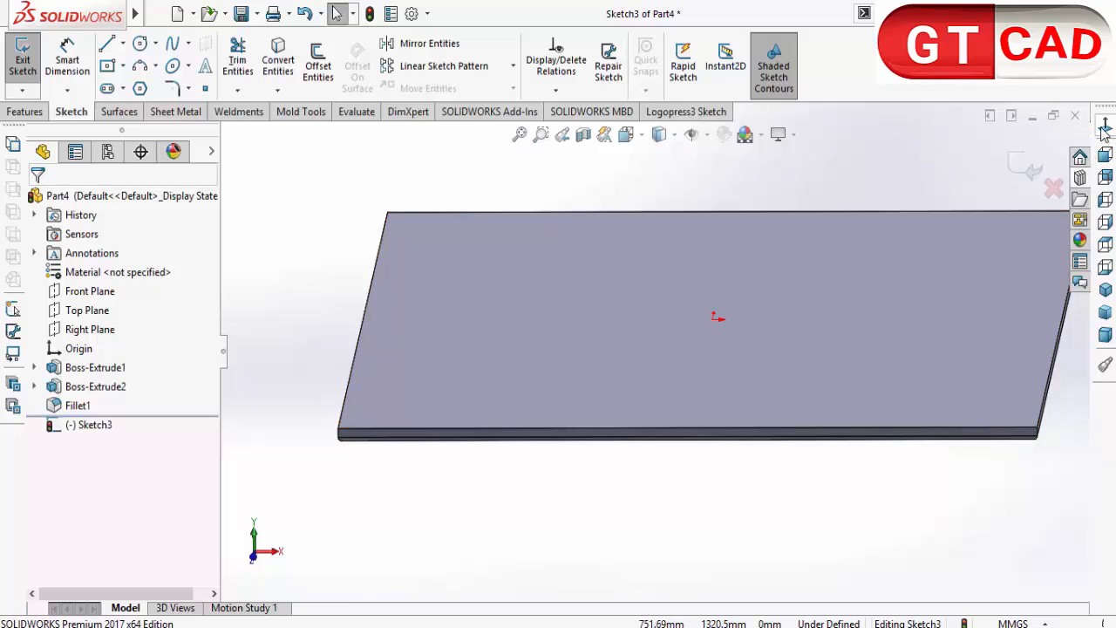
left_click(1104, 244)
left_click(110, 69)
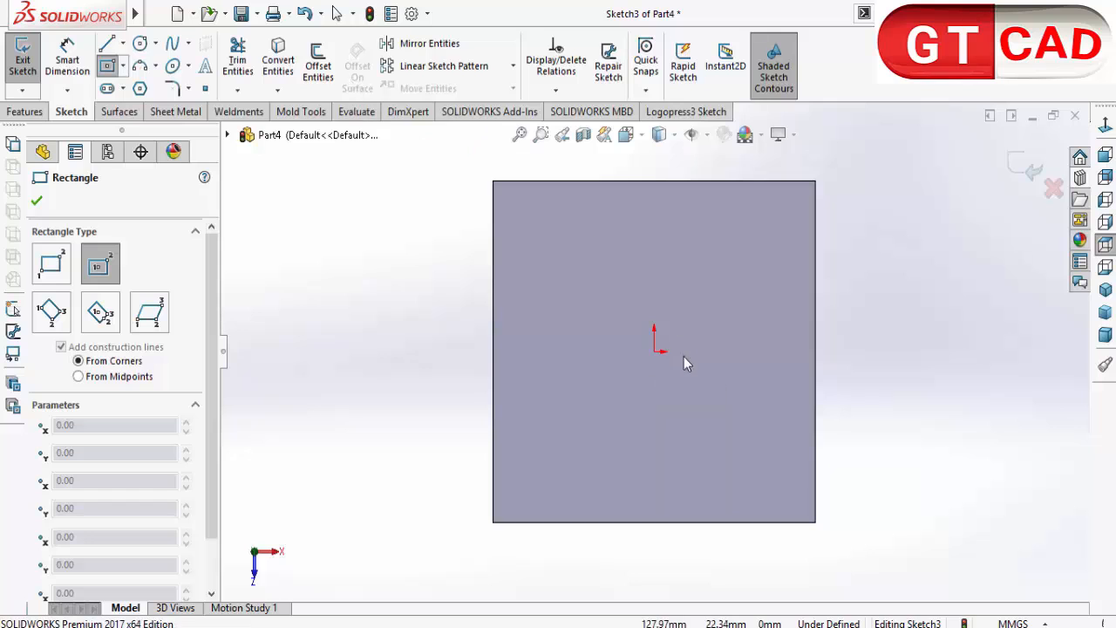
left_click(279, 63)
left_click(536, 314)
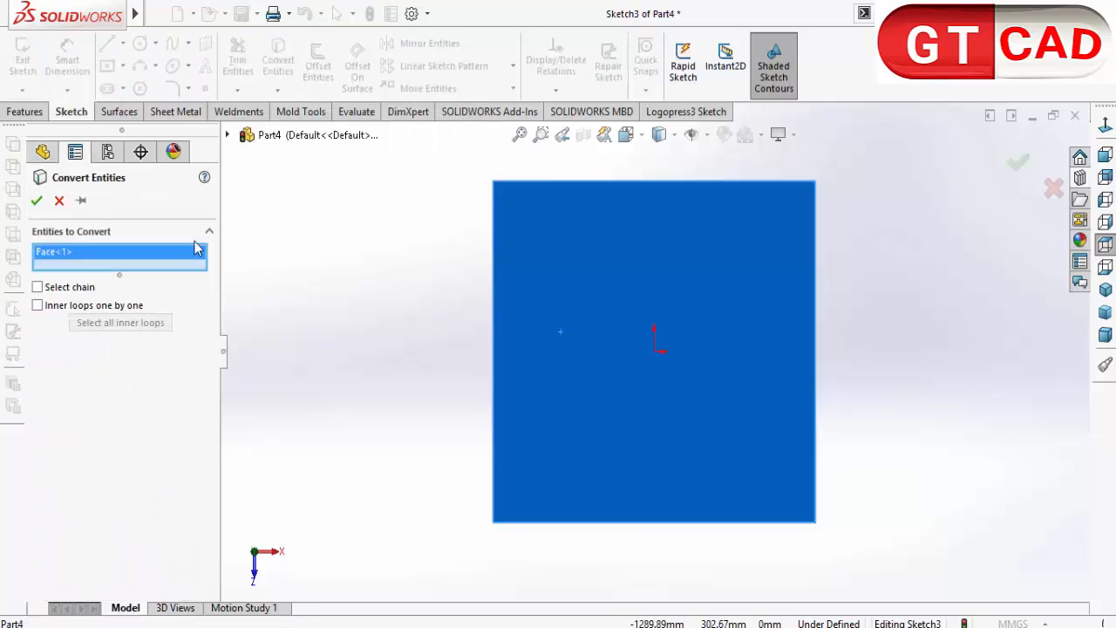
left_click(37, 200)
left_click(1021, 169)
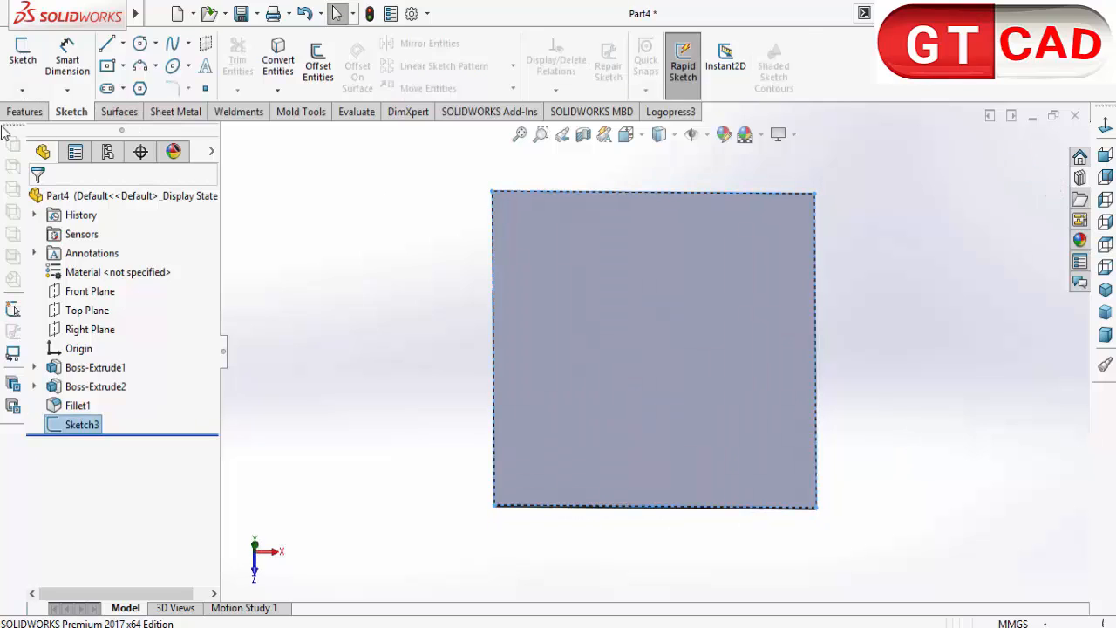
Cut-extrude the converted outline 30 mm blind downward to remove the large plate
left_click(24, 111)
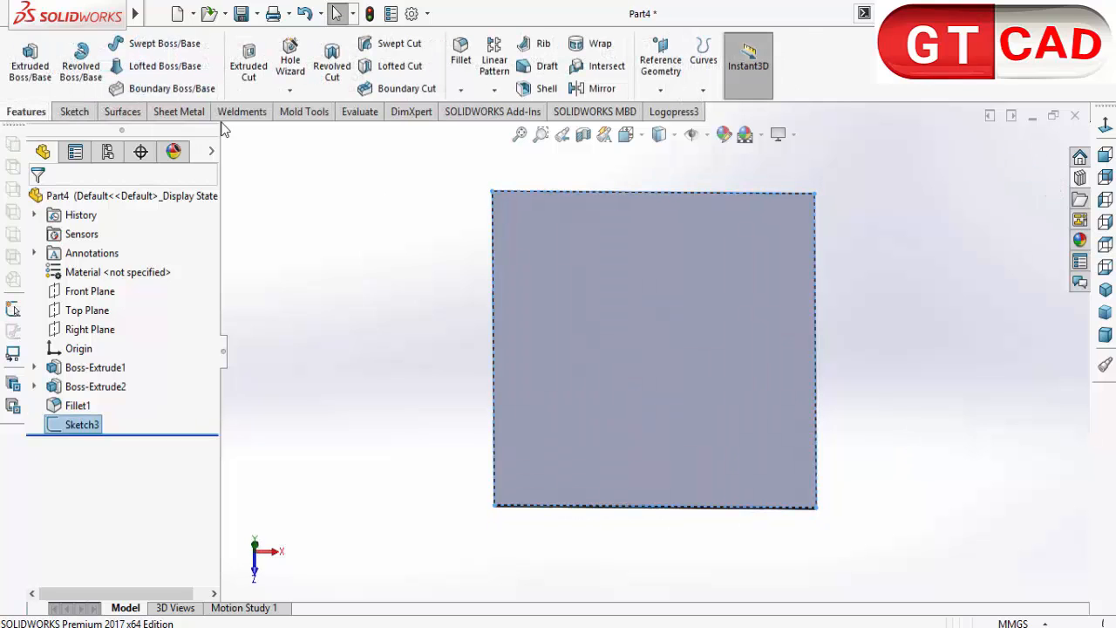
left_click(251, 63)
middle_click_drag(483, 455, 485, 241)
scroll(514, 343, "down", 3)
scroll(724, 340, "down", 4)
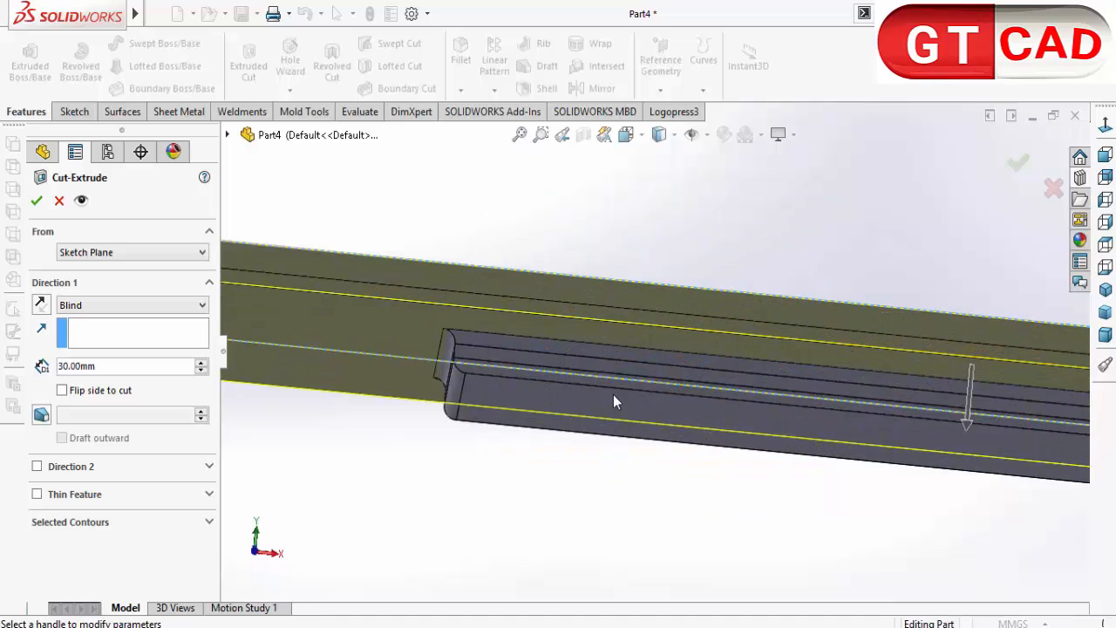
left_click(36, 201)
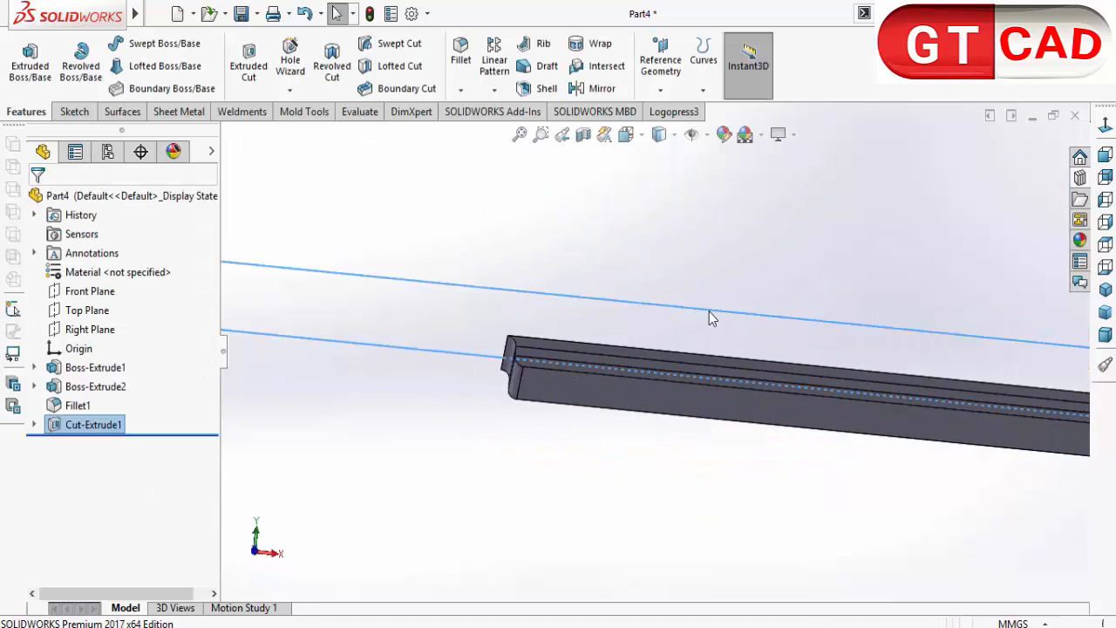
Define the part as a forming tool with the large flat upper face as the stopping face and no faces to remove
middle_click_drag(693, 383, 596, 443)
scroll(580, 490, "up", 3)
middle_click_drag(665, 329, 640, 394)
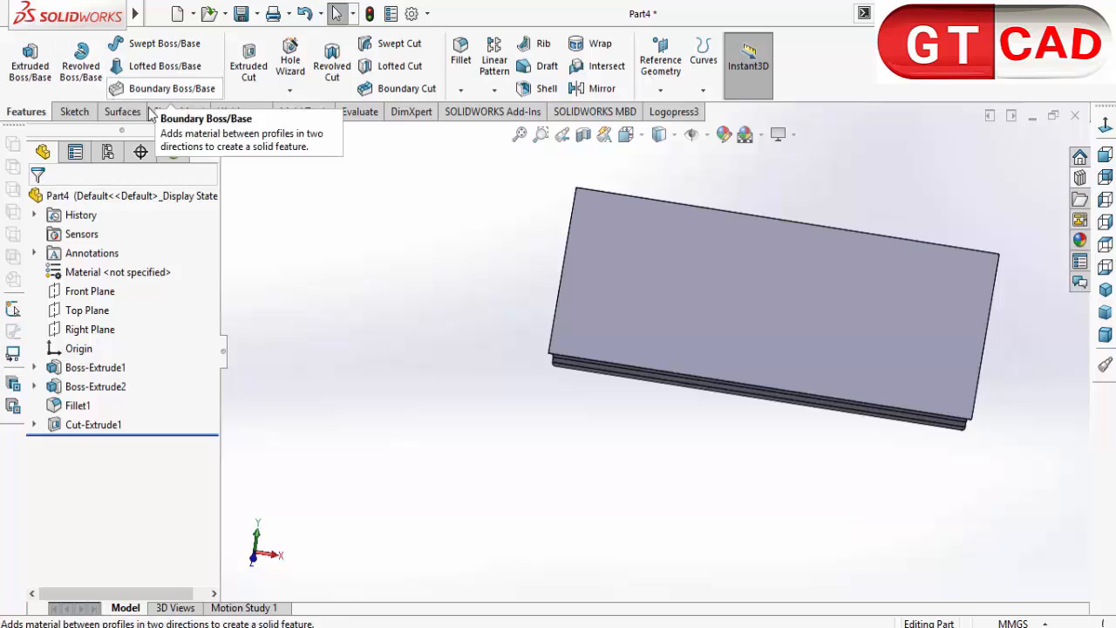
left_click(179, 112)
left_click(417, 83)
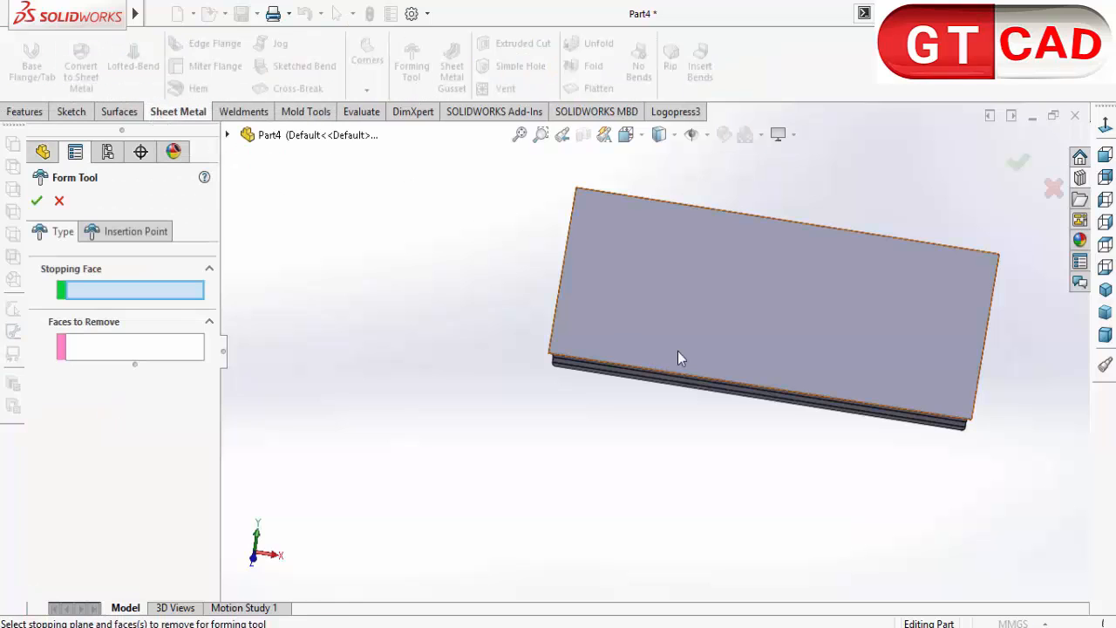
left_click(721, 325)
left_click(37, 201)
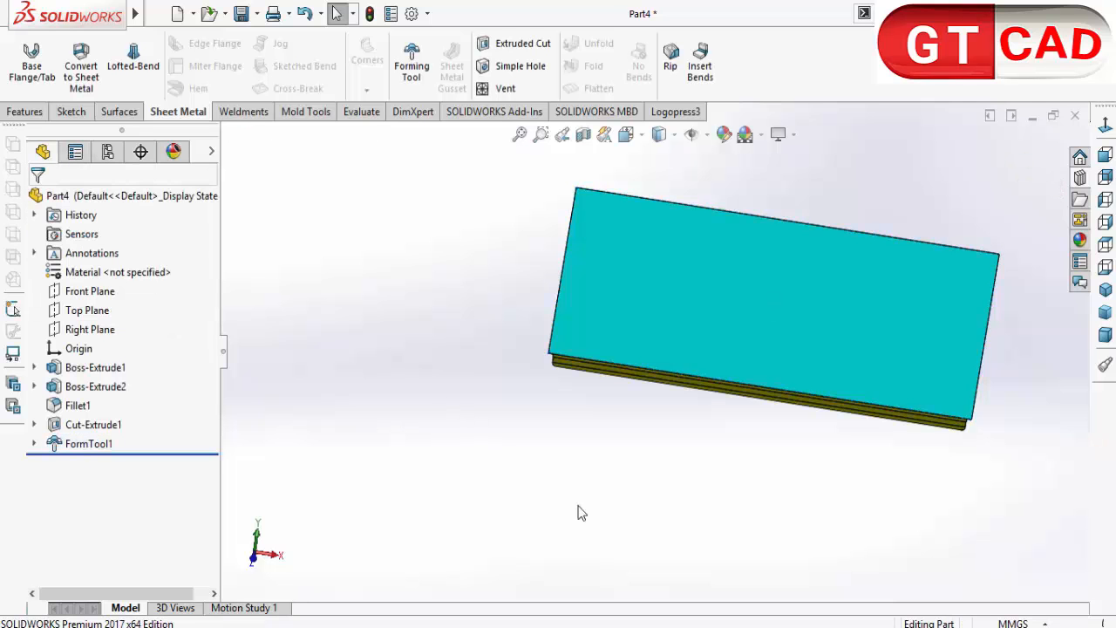
middle_click_drag(578, 506, 585, 478)
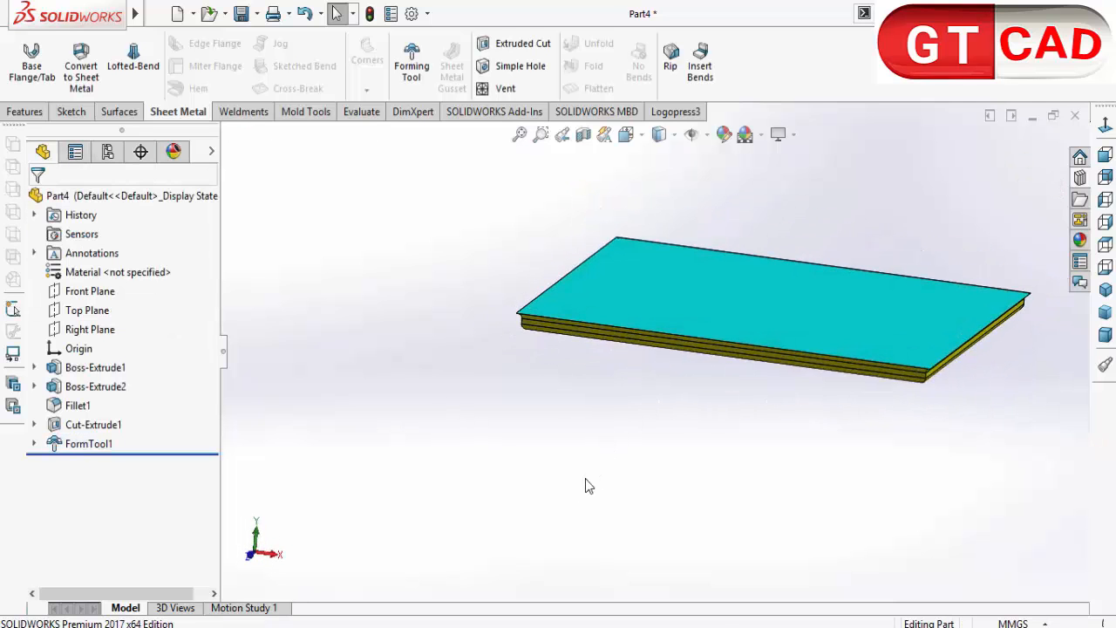
Save the part as Form Tool (*.sldftp) FORMING 2 in the design library's forming tools > embosses folder
key("ctrl+s")
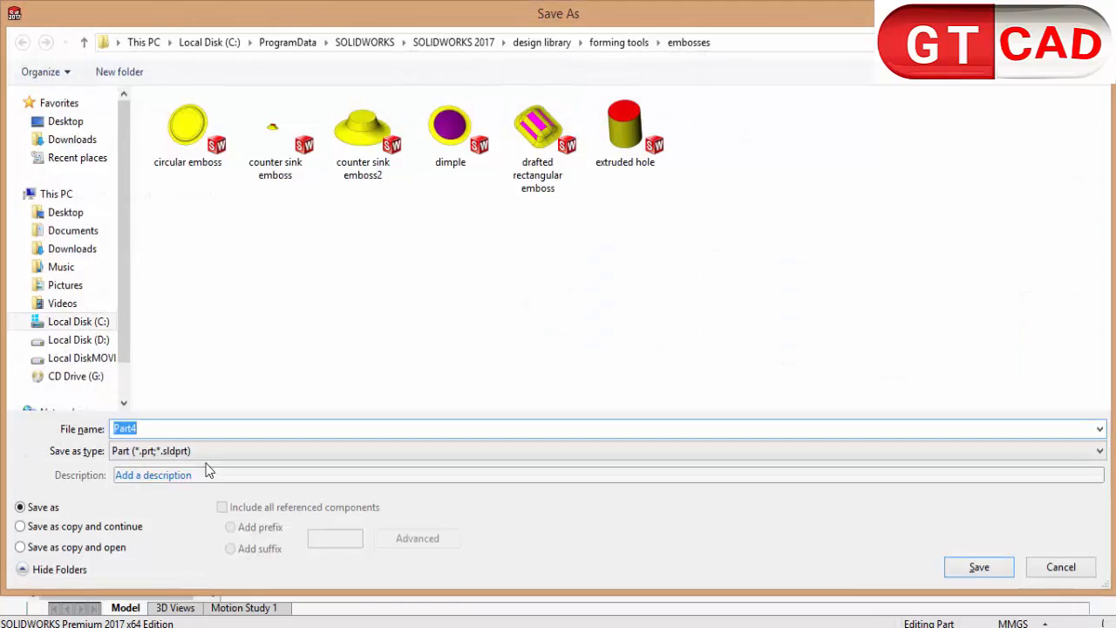
left_click(199, 451)
left_click(202, 97)
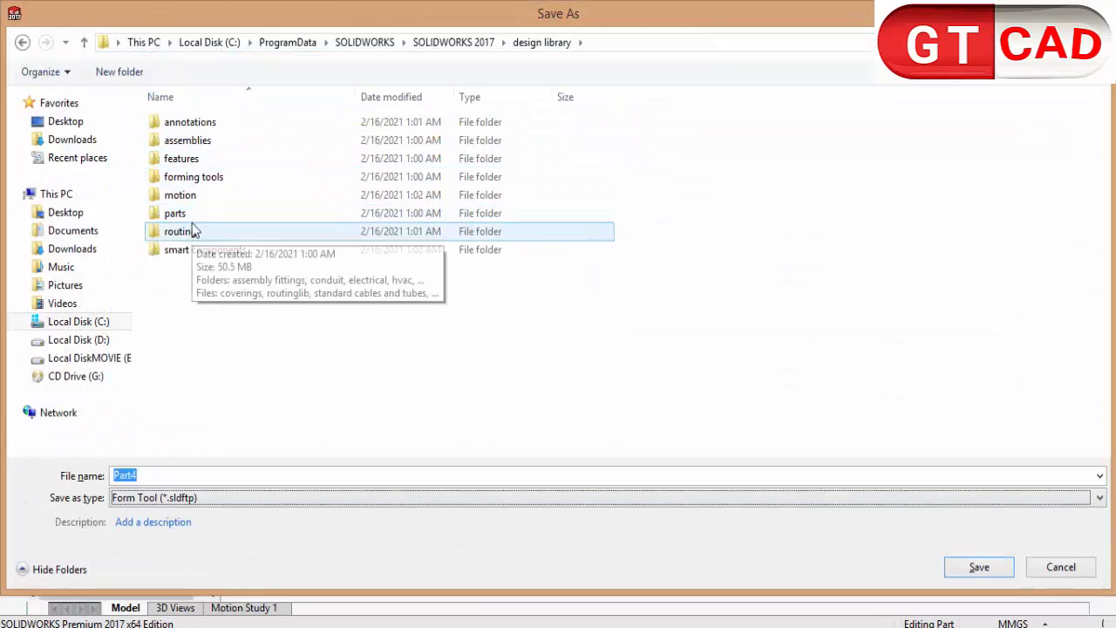
double_click(195, 177)
double_click(185, 122)
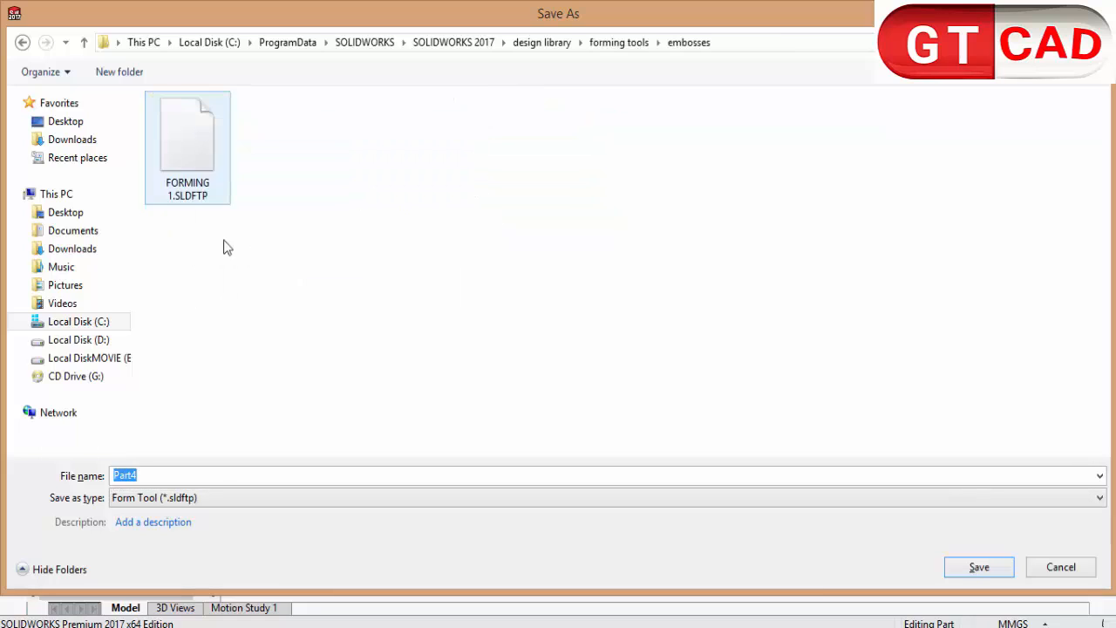
left_click(195, 163)
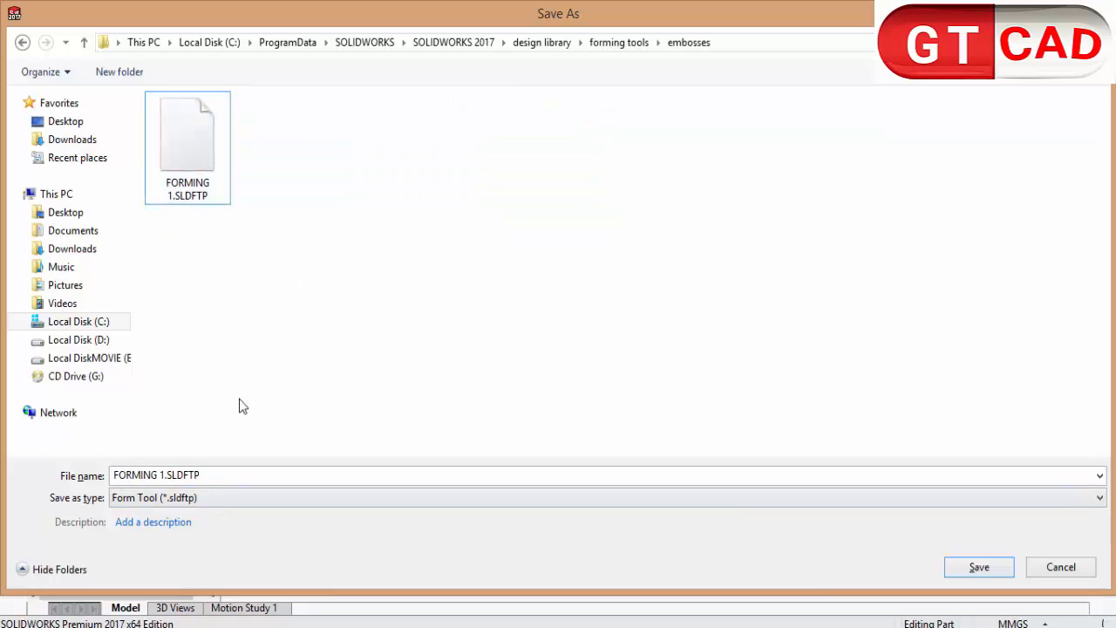
left_click(159, 478)
left_click(161, 478)
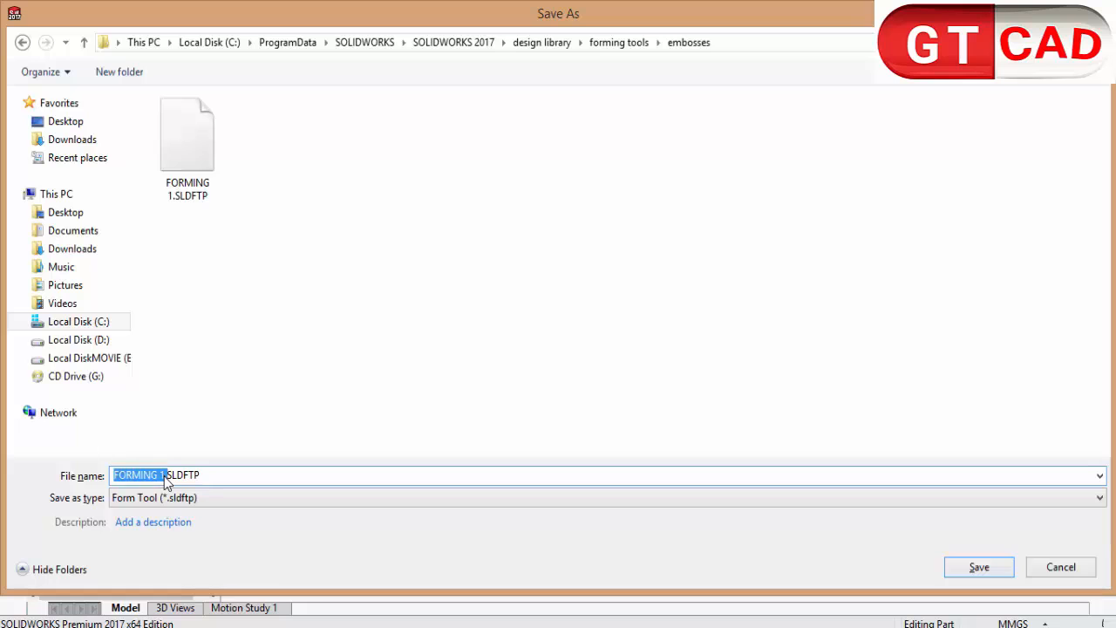
left_click(161, 478)
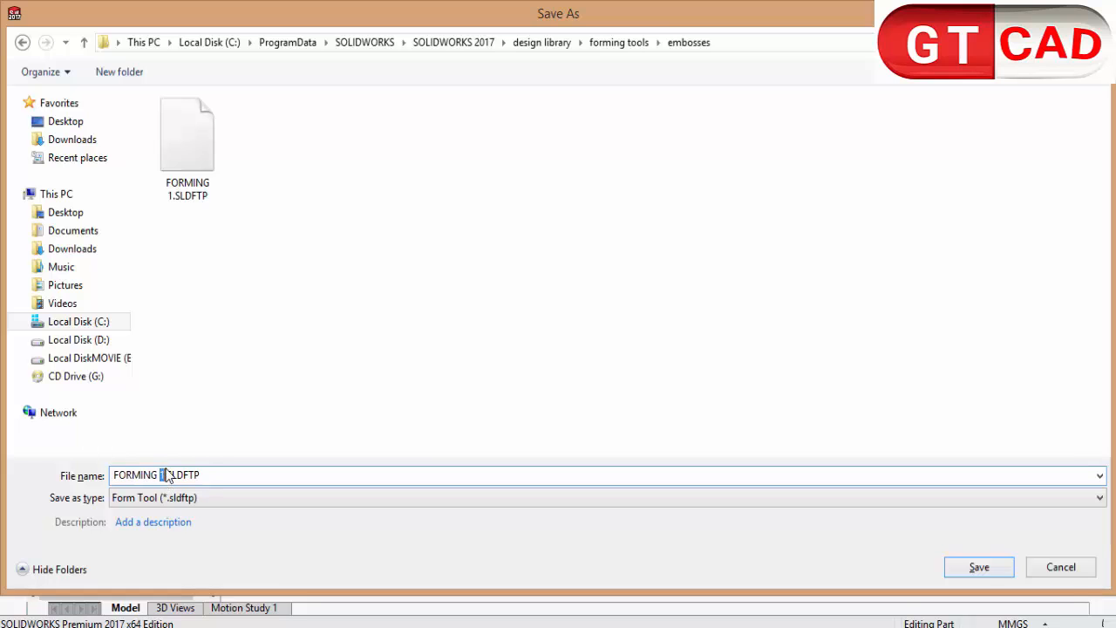
left_click(961, 573)
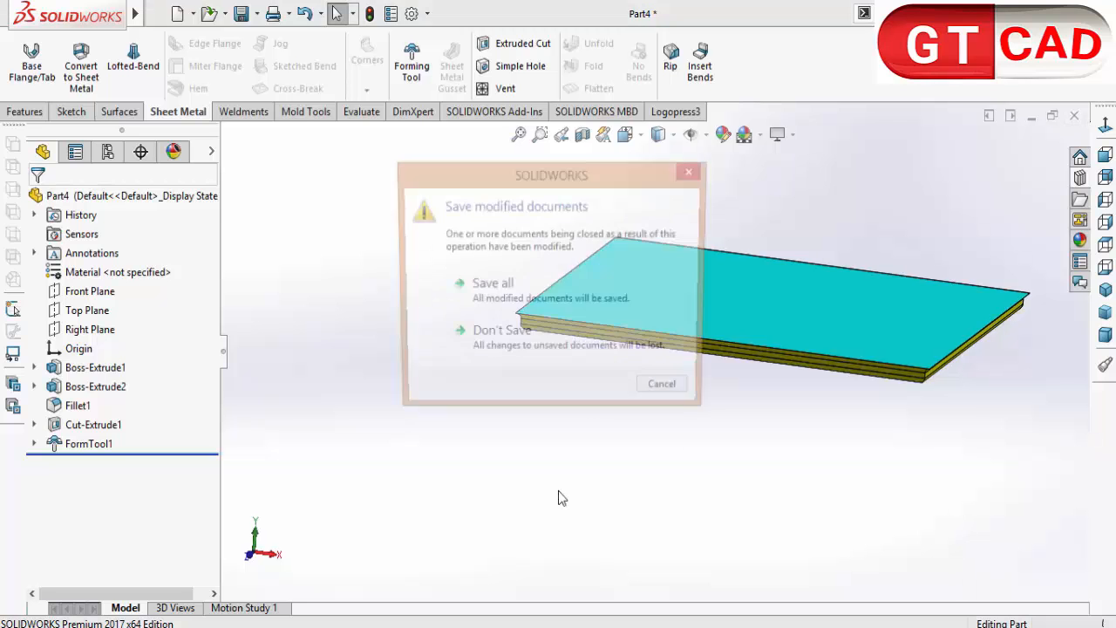
Save all changes while closing the forming tool, storing it as a part file named FORM 2 in the embosses folder
left_click(573, 281)
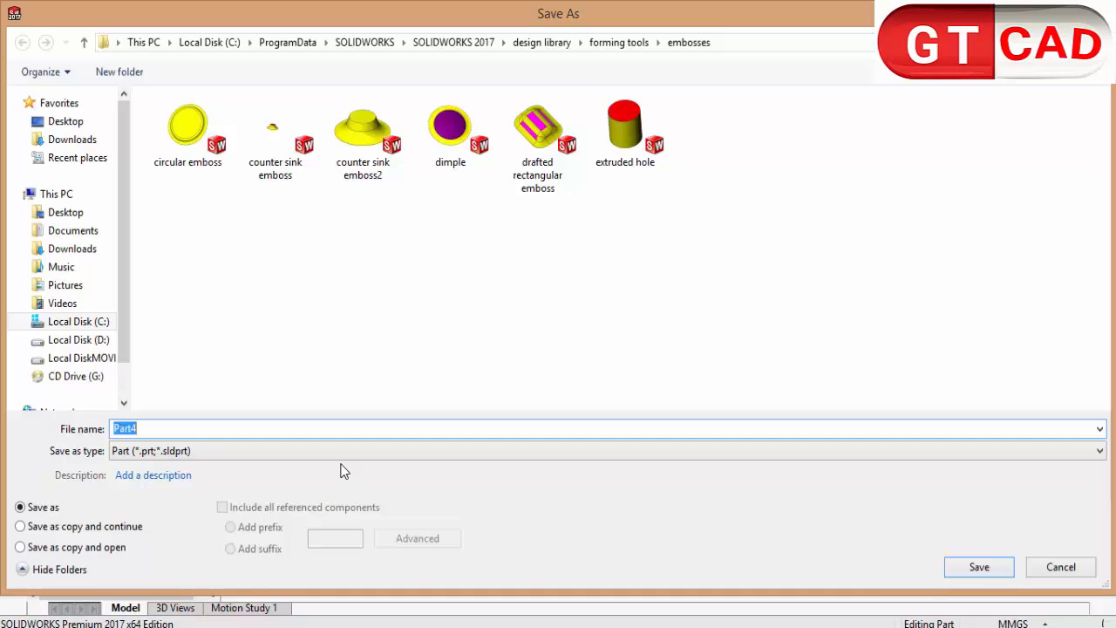
type("FORM")
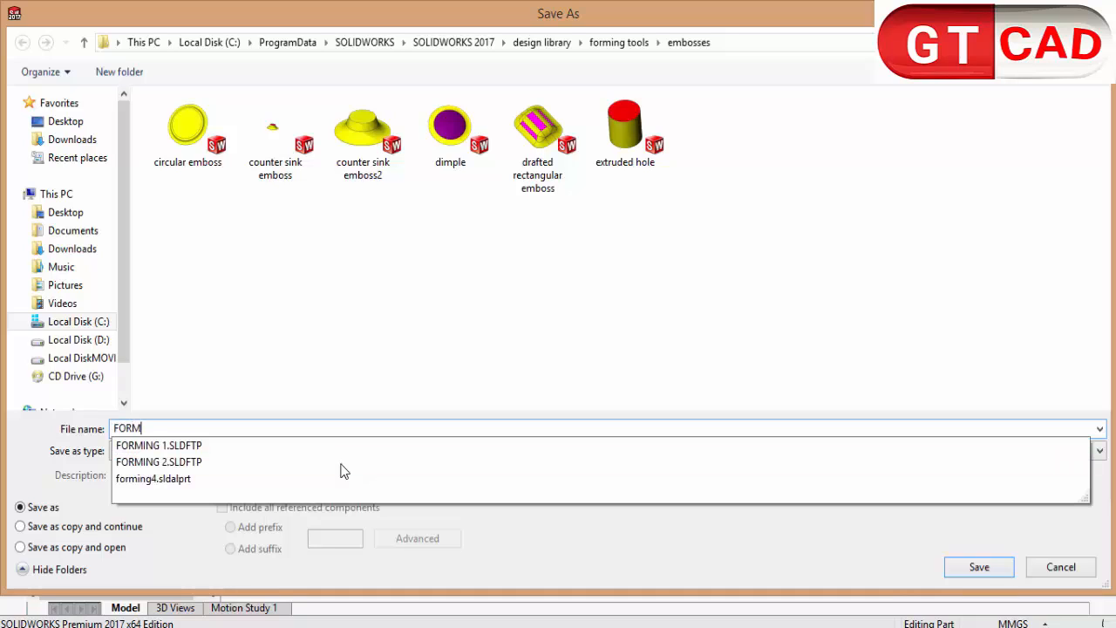
type(" 2")
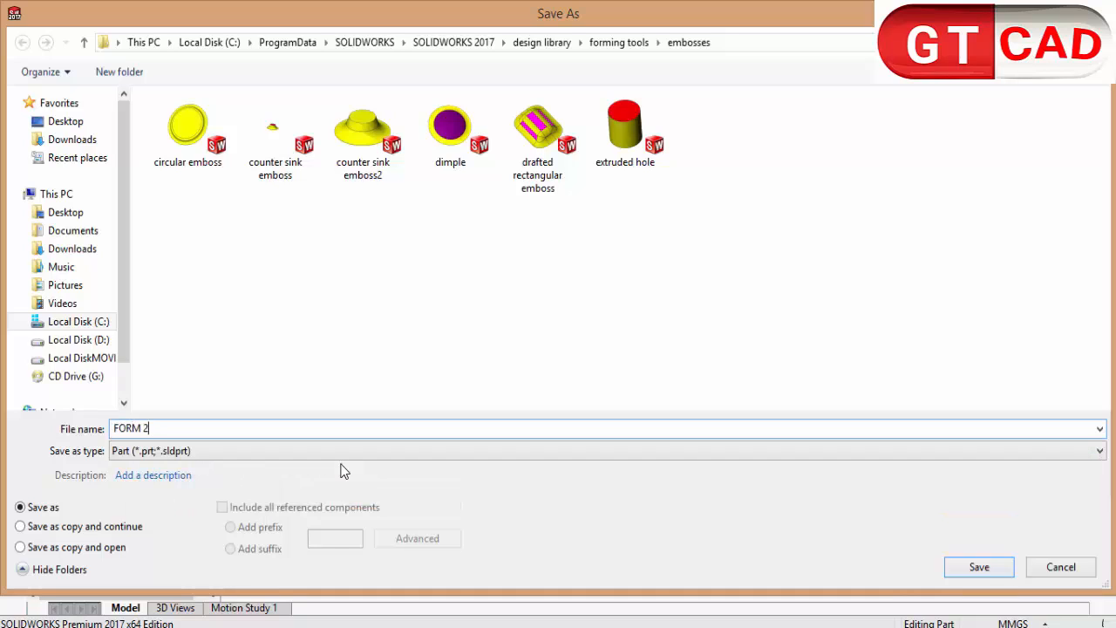
left_click(984, 576)
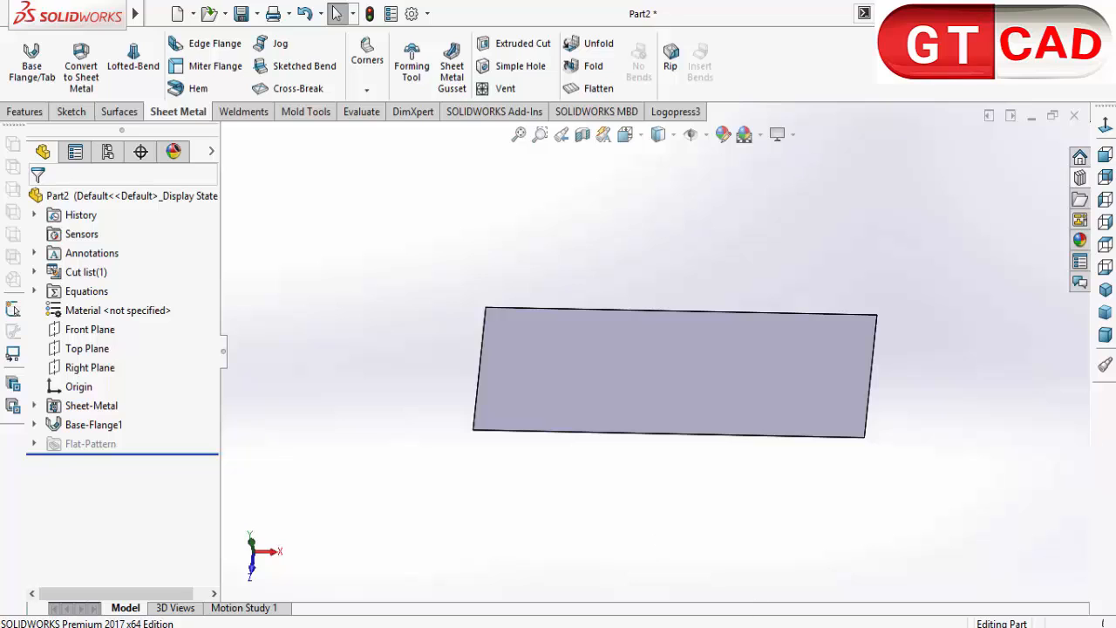
Create a new part document and bring up the sketching tools
left_click(898, 626)
key("ctrl+n")
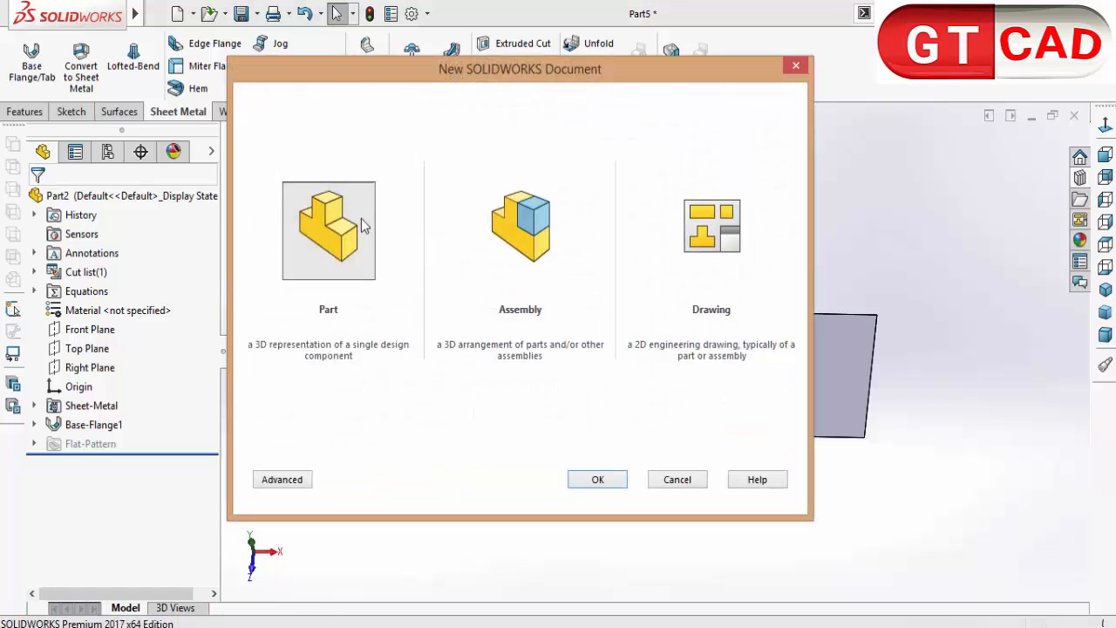
double_click(363, 221)
left_click(71, 111)
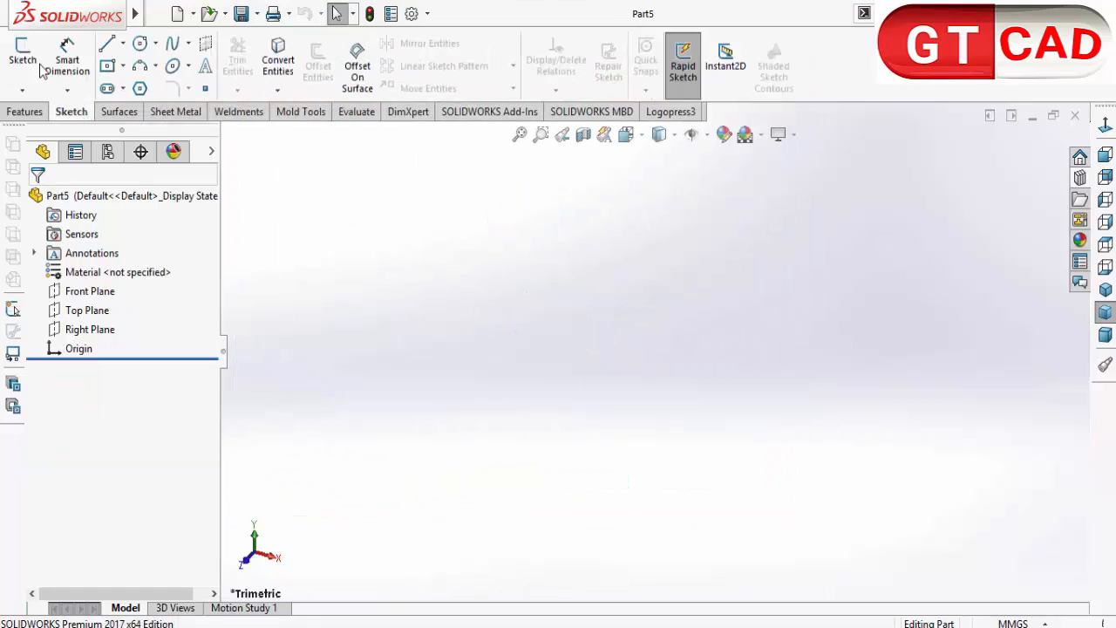
Sketch a center rectangle about 147 mm wide on the Top Plane, centred on the origin
left_click(38, 61)
left_click(458, 334)
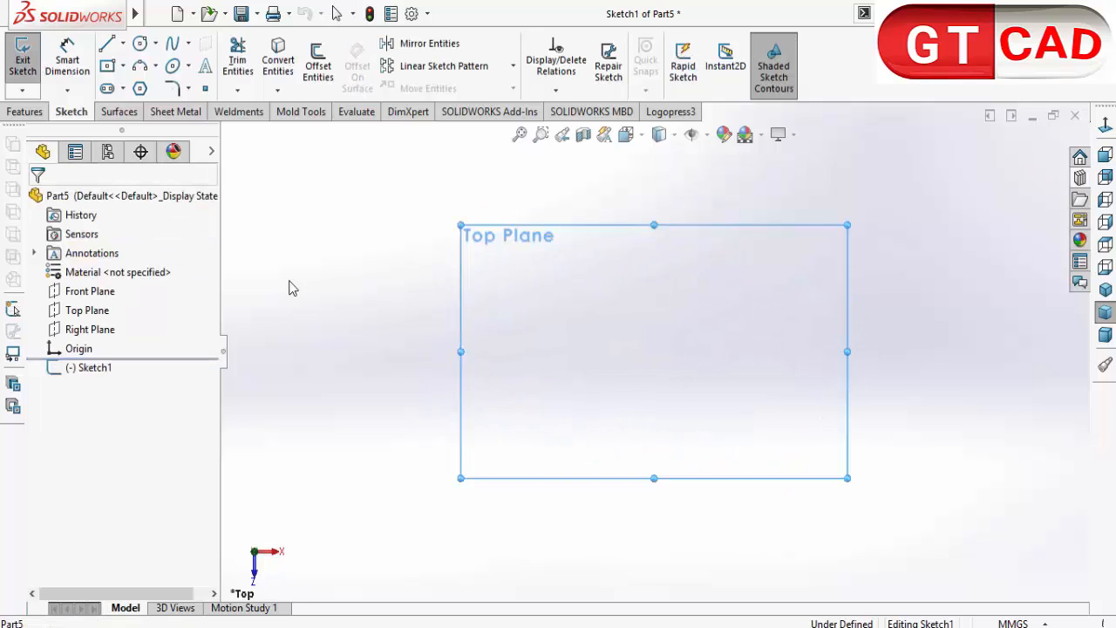
left_click(107, 65)
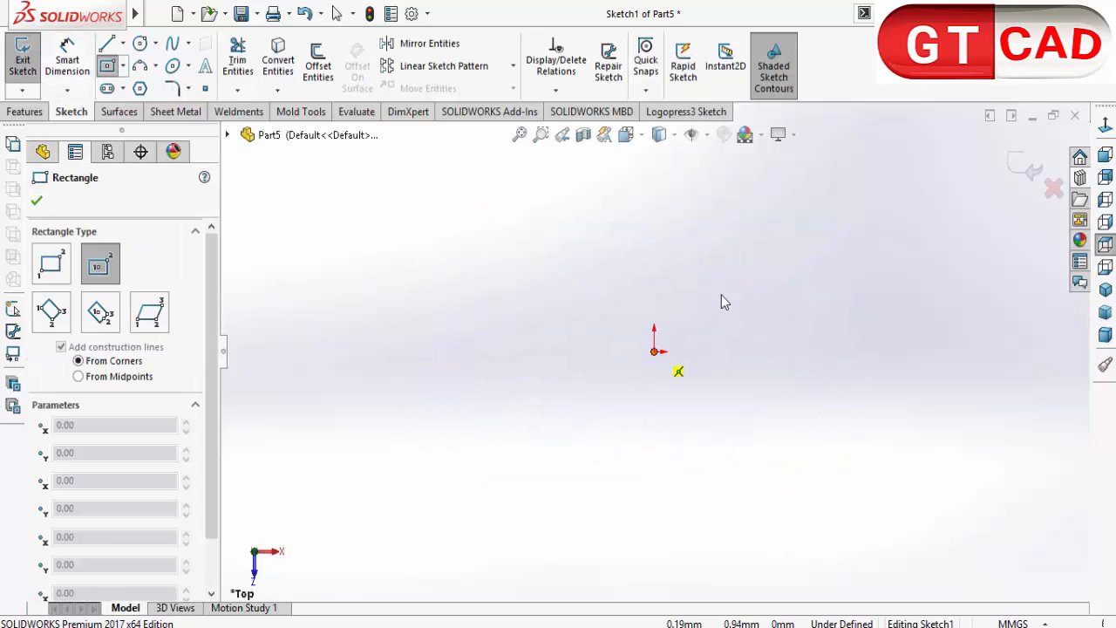
left_click(653, 350)
left_click(814, 218)
right_click(921, 274)
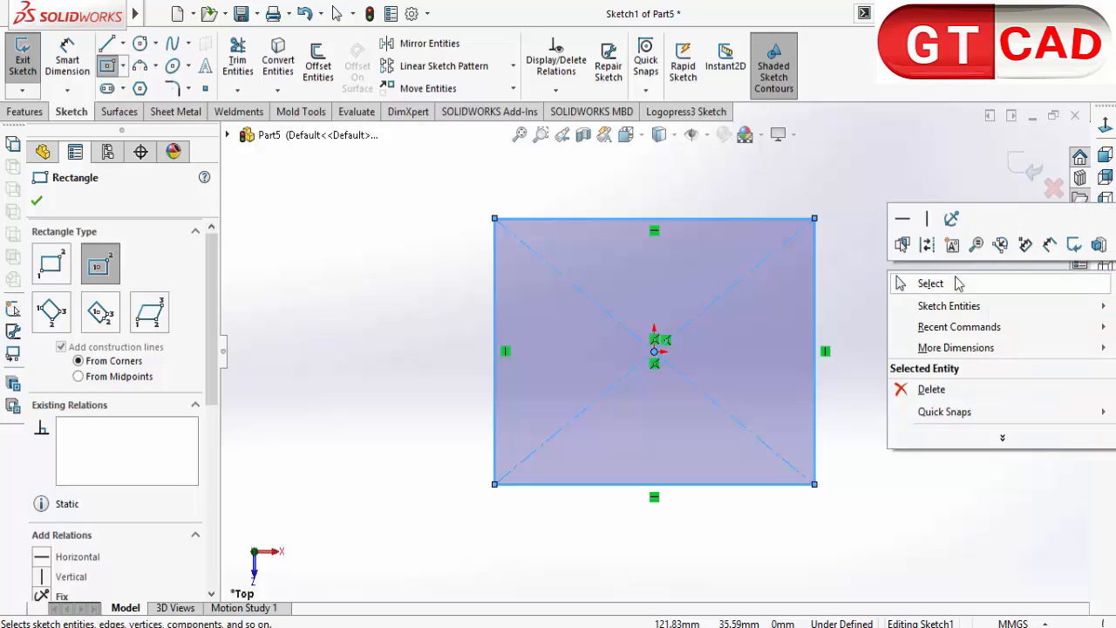
left_click(959, 281)
Dimension the rectangle 900 mm wide and 600 mm high and exit the sketch
left_click(67, 59)
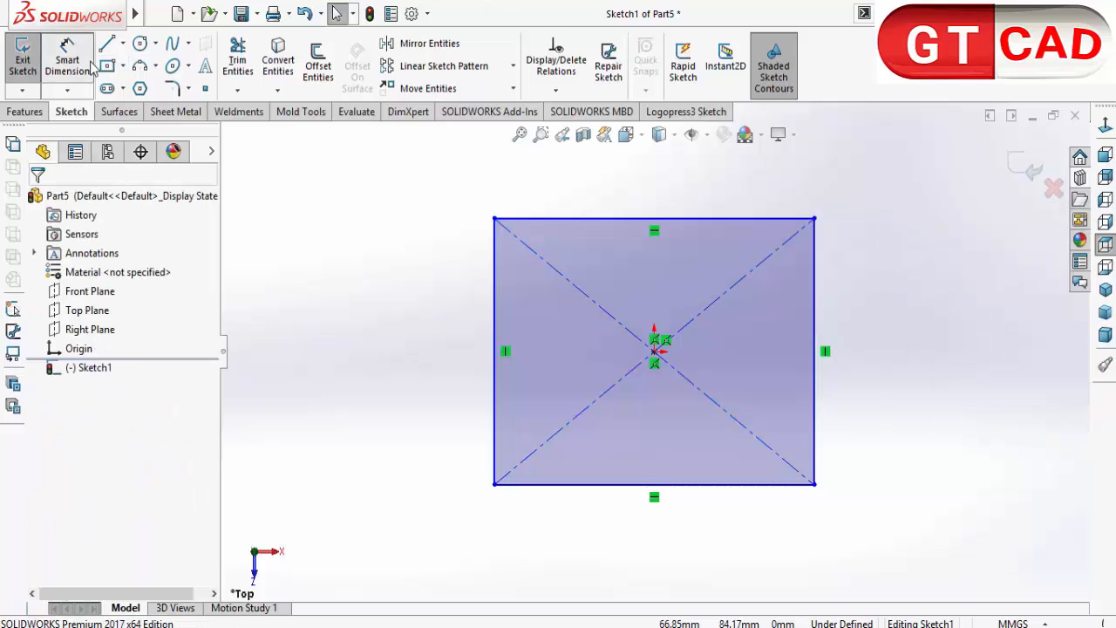
left_click(641, 218)
left_click(642, 205)
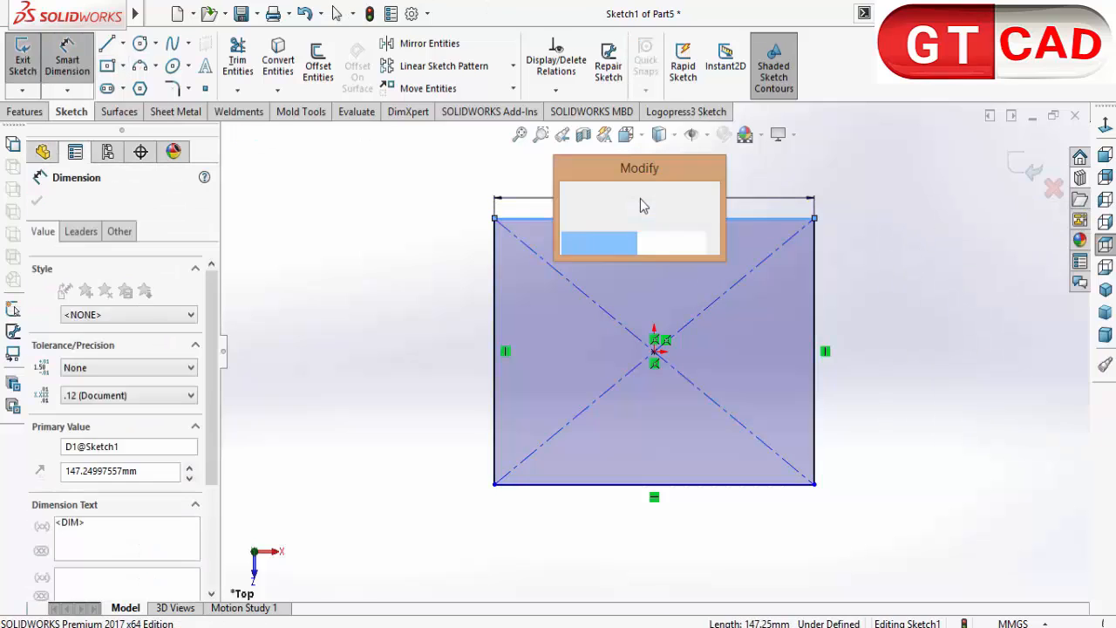
type("900")
key("Return")
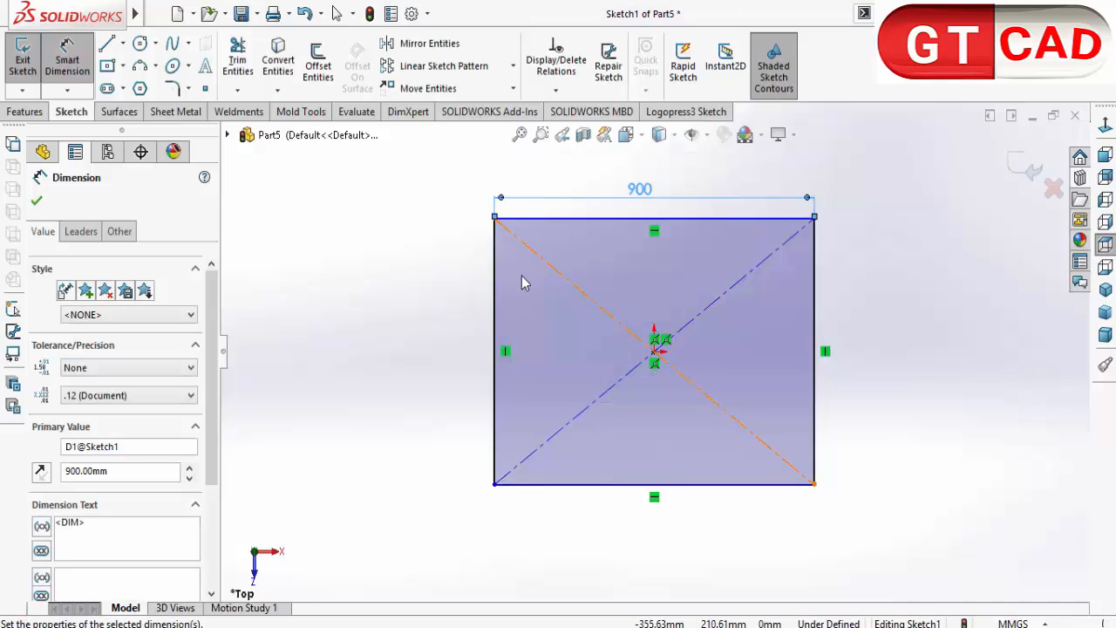
left_click(496, 296)
left_click(424, 305)
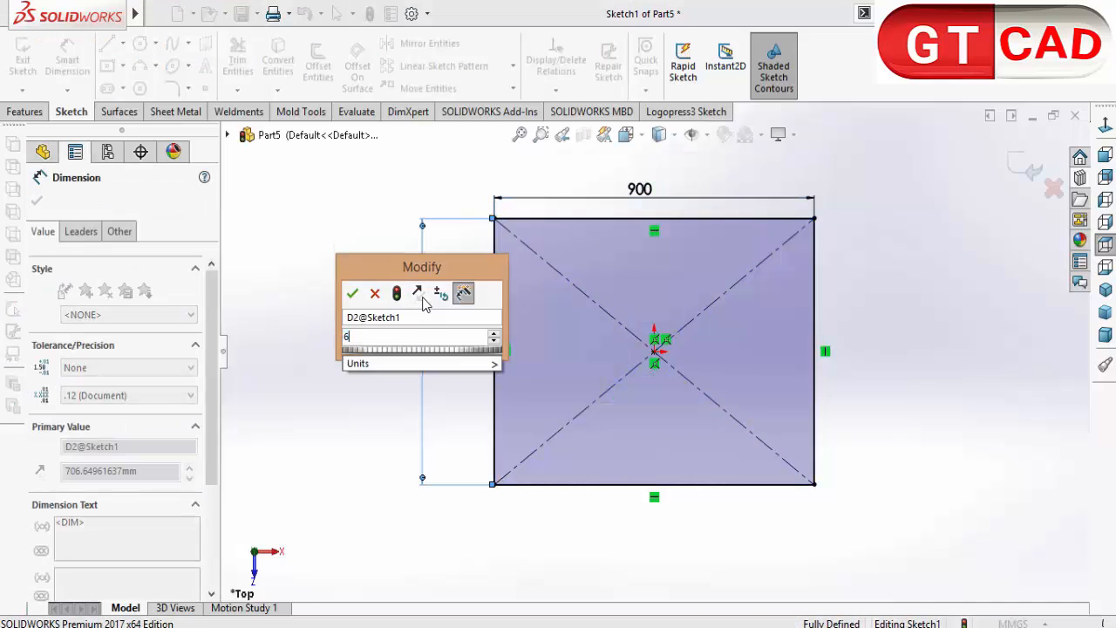
type("600")
key("Return")
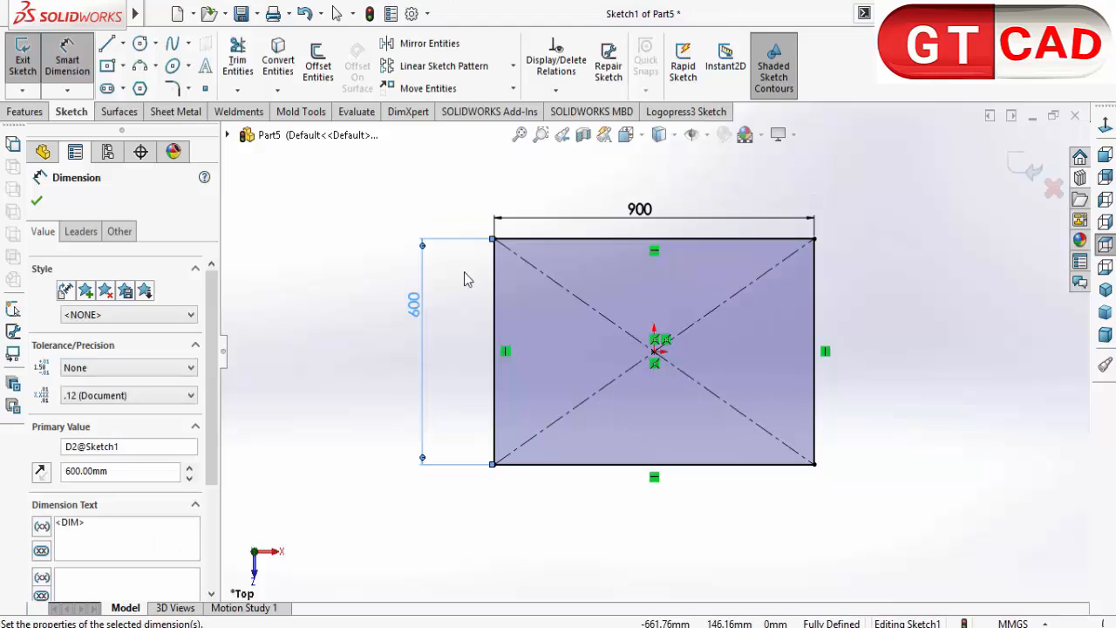
left_click(24, 59)
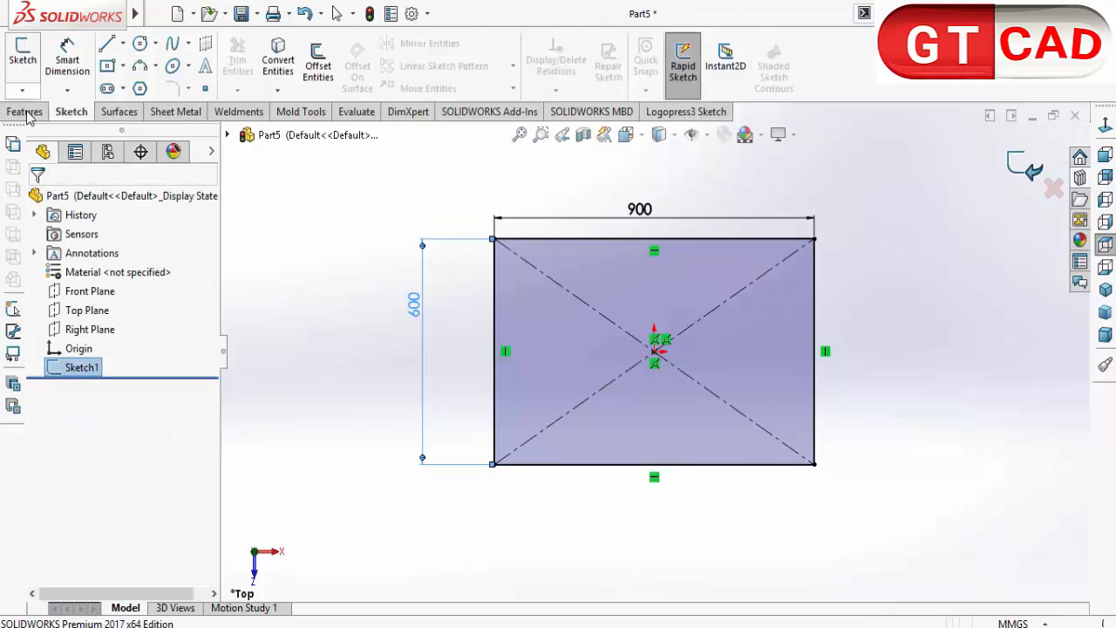
Set up a blind boss extrusion of the rectangle, reversed to run downward, with a depth of 400 mm
left_click(30, 61)
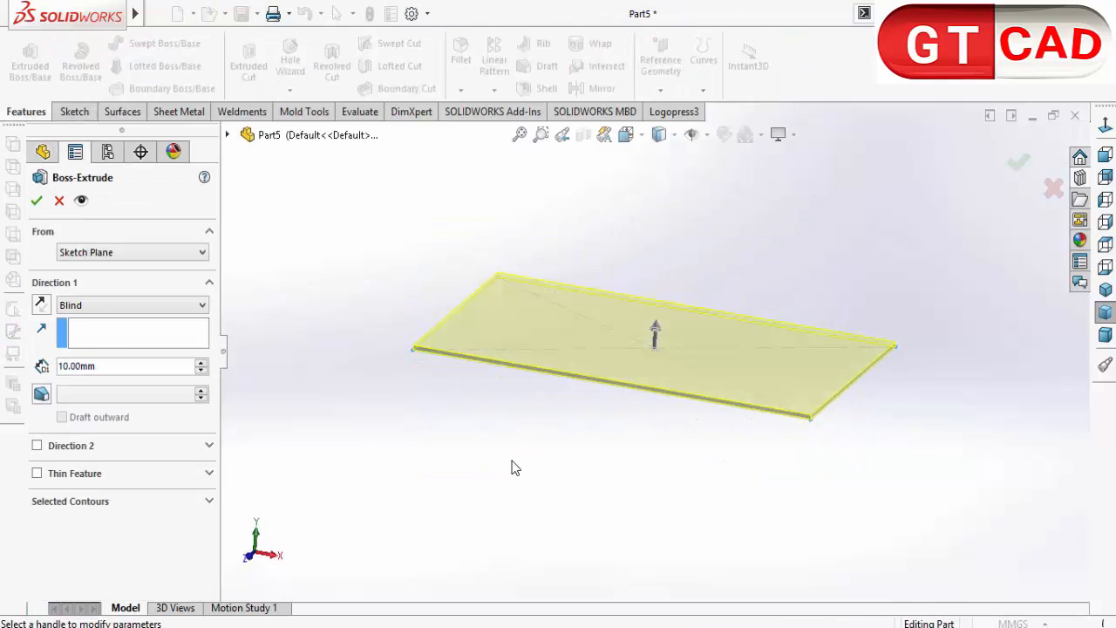
left_click(40, 303)
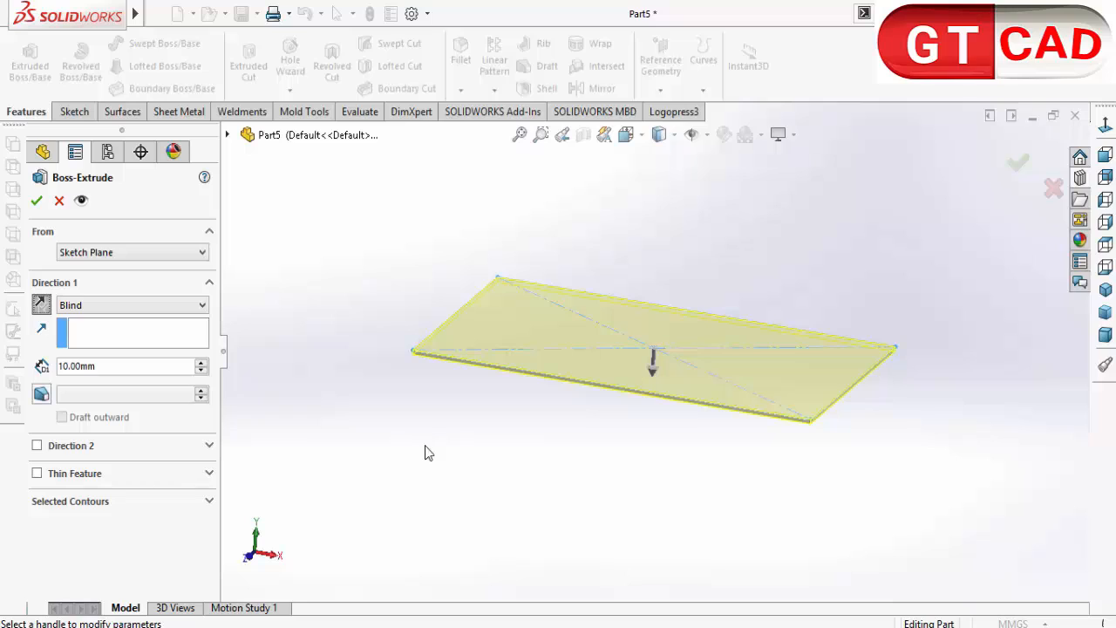
left_click(108, 369)
type("400")
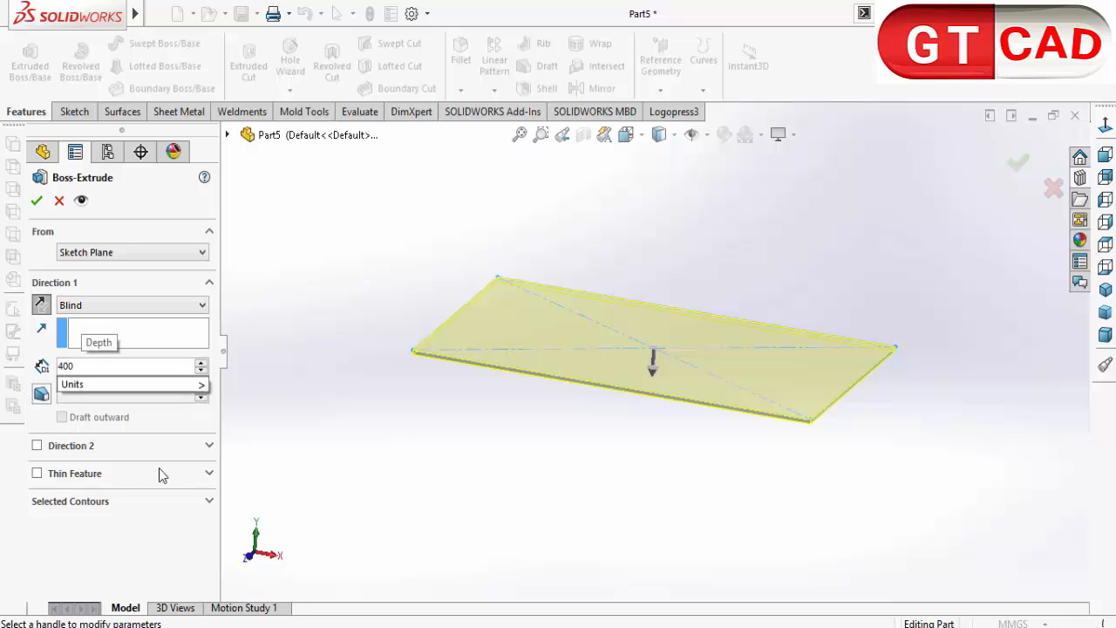
left_click(351, 486)
scroll(418, 437, "up", 3)
middle_click_drag(488, 482, 488, 512)
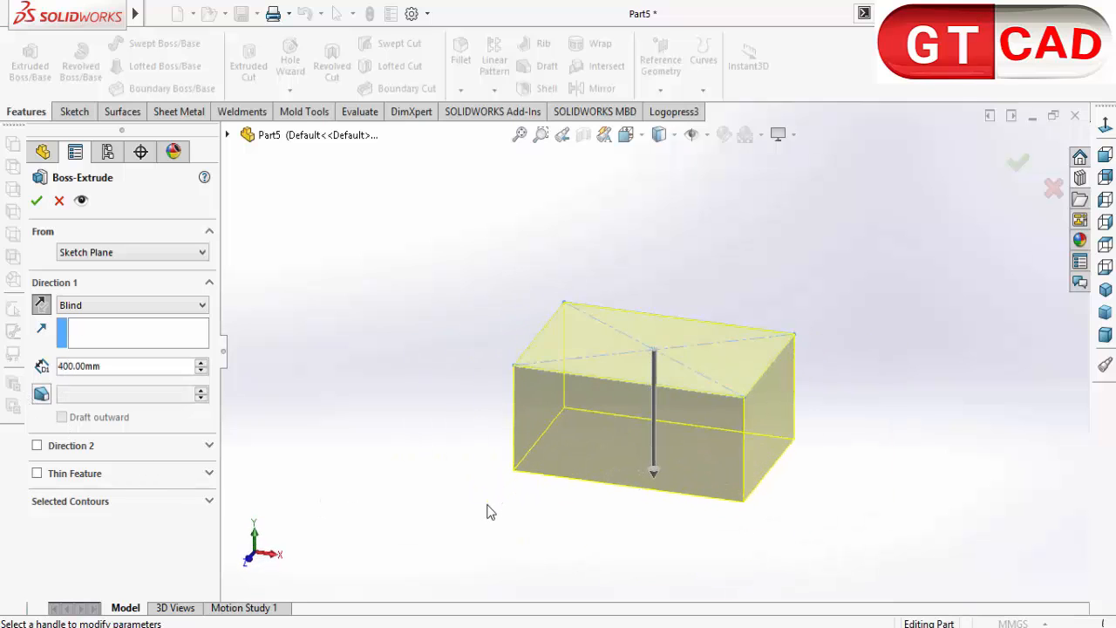
Add a 7 degree inward draft to the extrusion and create the tapered block
left_click(41, 394)
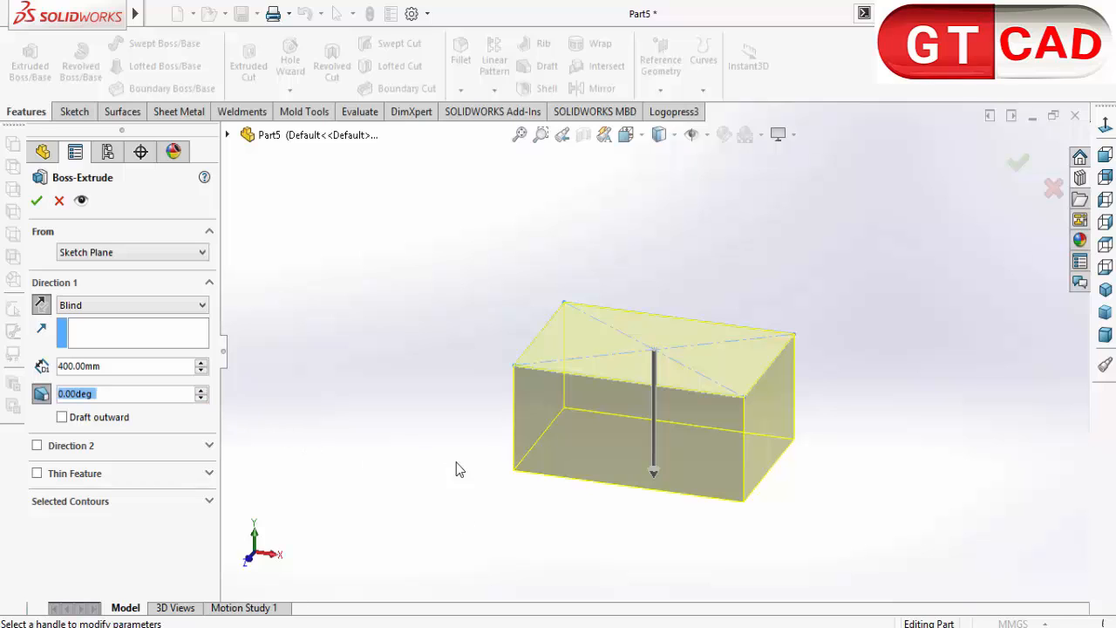
type("7")
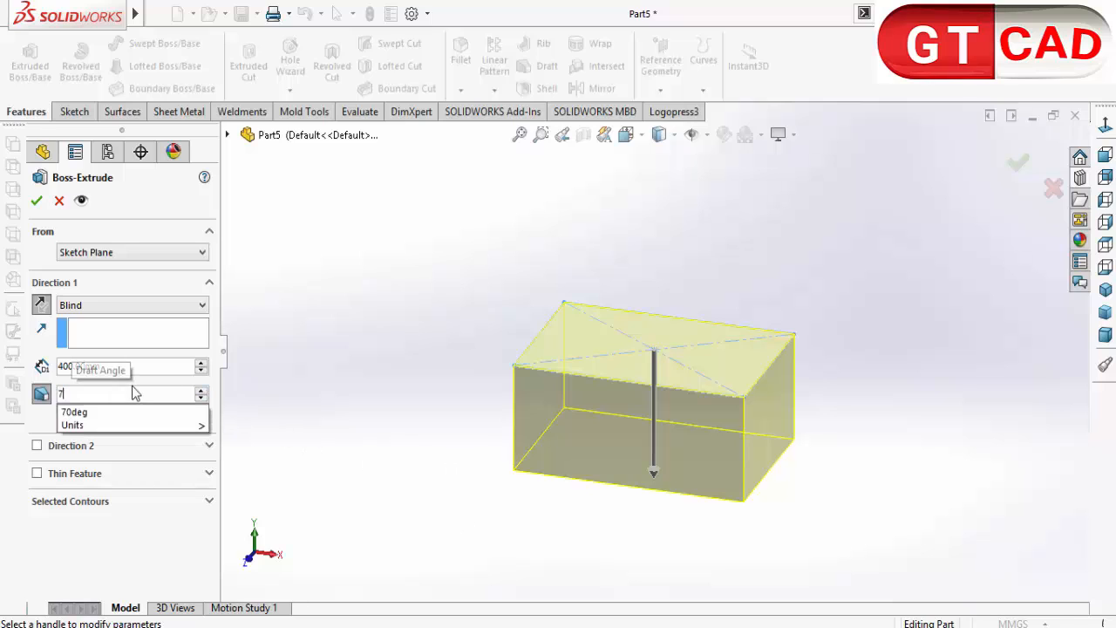
key("Return")
middle_click_drag(375, 405, 476, 438)
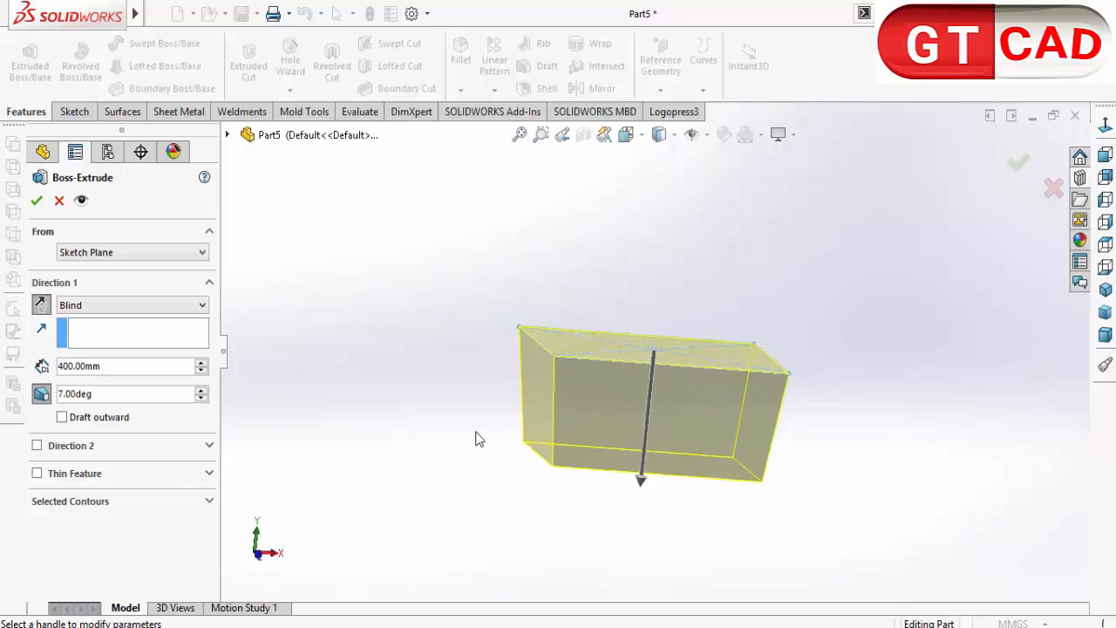
left_click(35, 202)
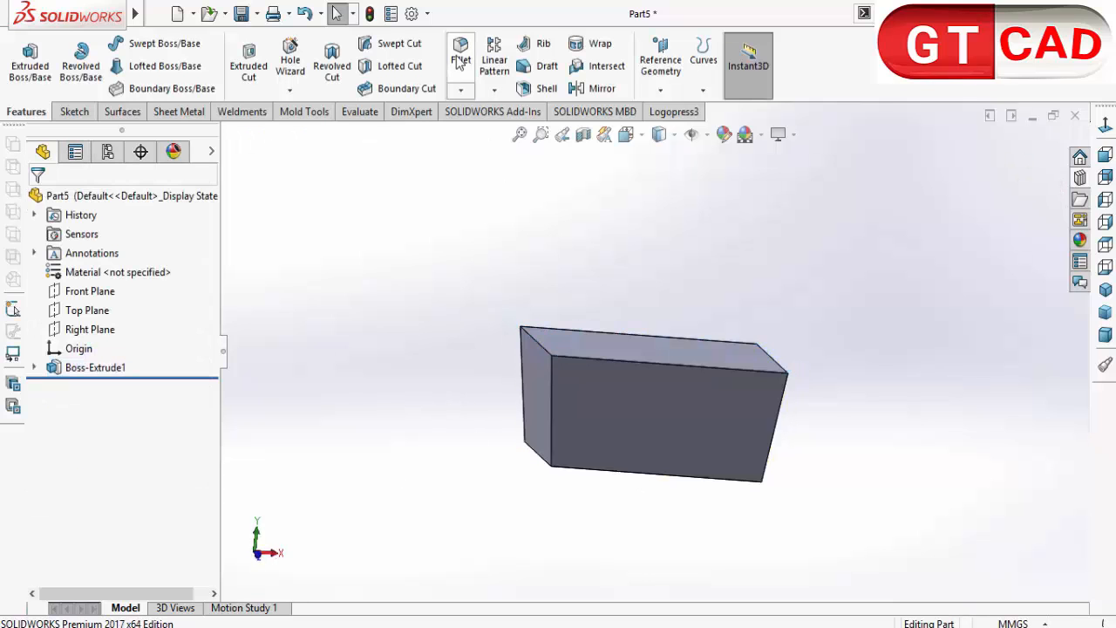
Start a constant size fillet and select all six faces of the tapered block
left_click(460, 61)
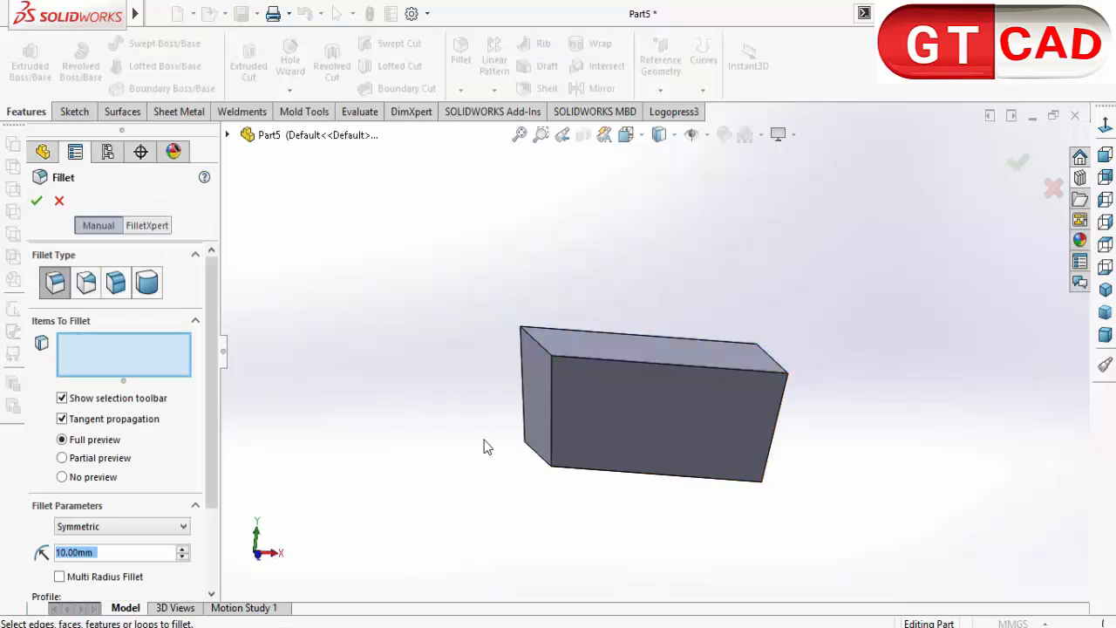
left_click(605, 440)
left_click(539, 400)
middle_click_drag(538, 400, 636, 443)
left_click(579, 394)
middle_click_drag(580, 394, 566, 455)
left_click(574, 379)
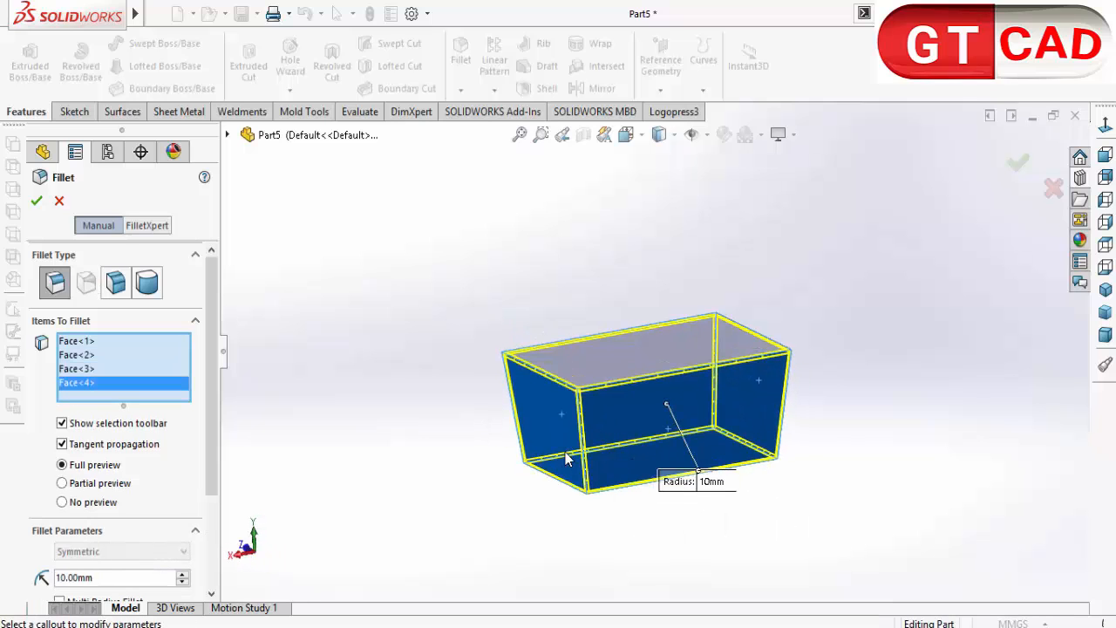
left_click(612, 347)
middle_click_drag(613, 347, 600, 448)
left_click(601, 448)
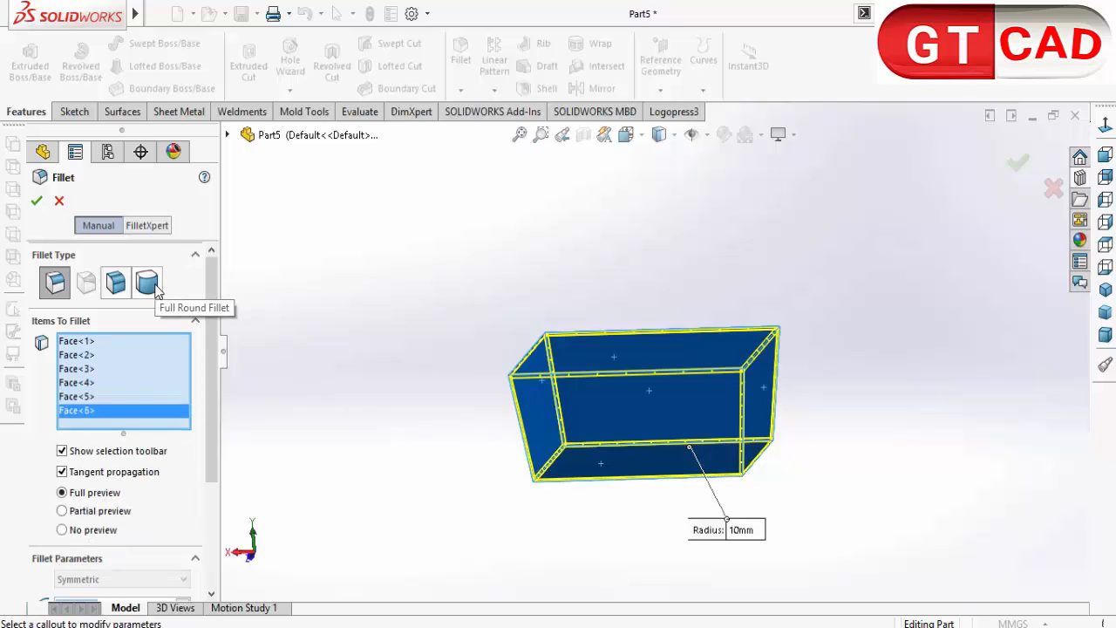
middle_click_drag(361, 453, 272, 524)
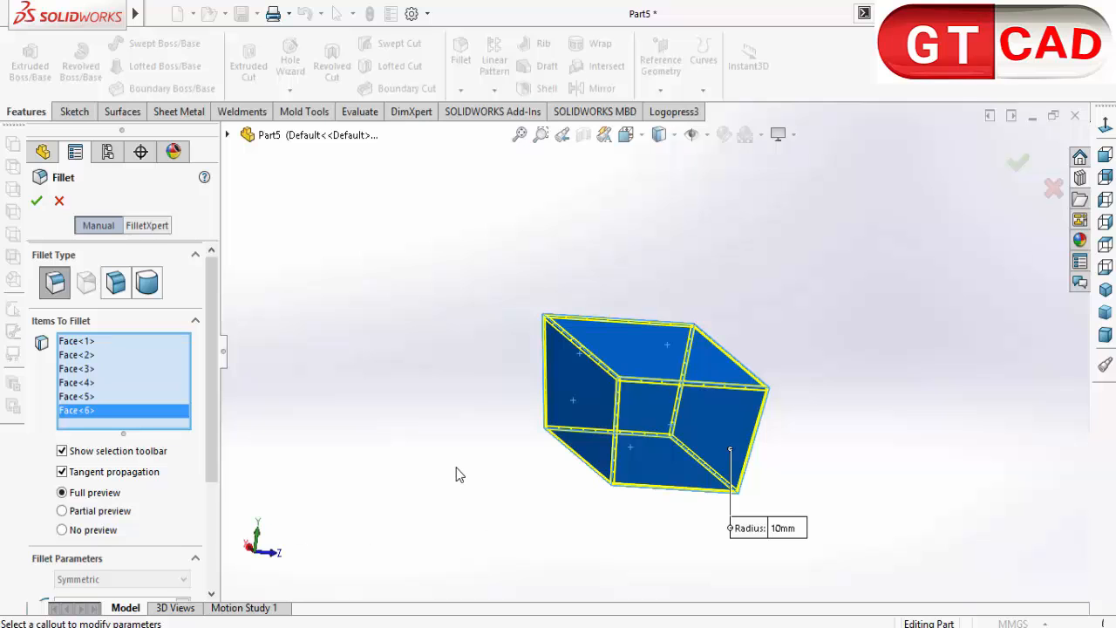
middle_click_drag(456, 469, 460, 497)
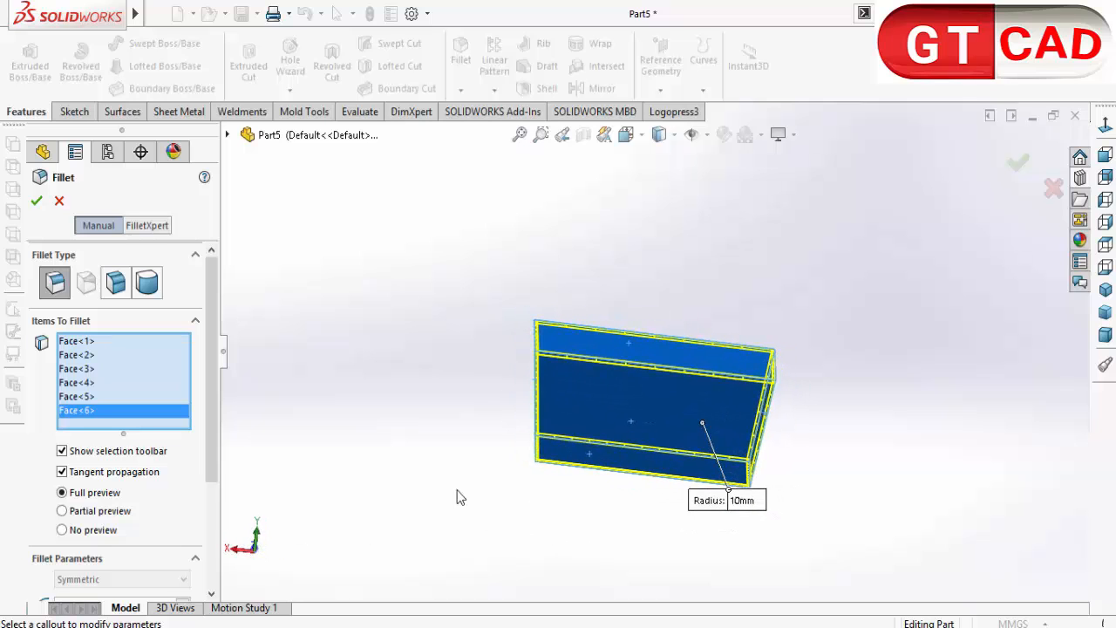
Set the fillet radius to 50 mm and apply it to the block's selected faces
scroll(211, 489, "down", 3)
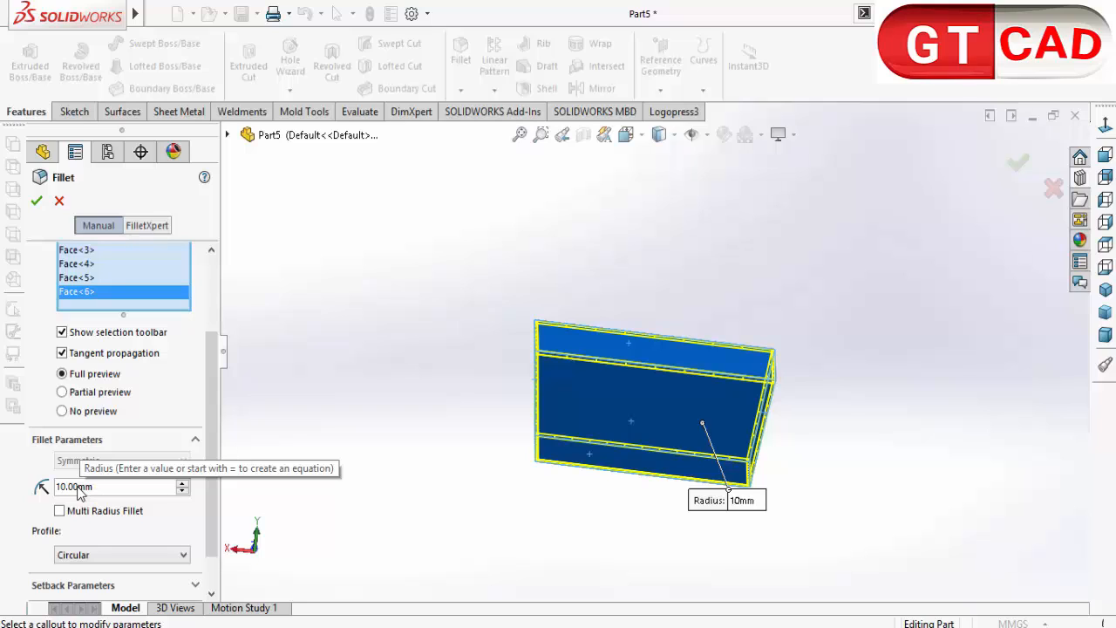
left_click(79, 488)
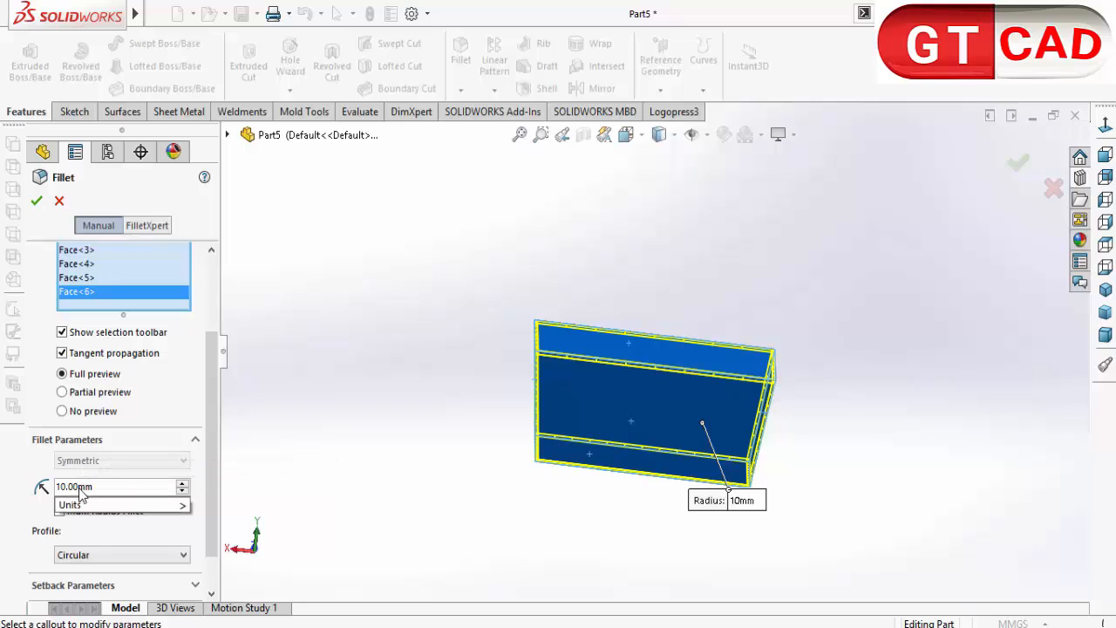
type("50")
left_click_drag(104, 489, 61, 503)
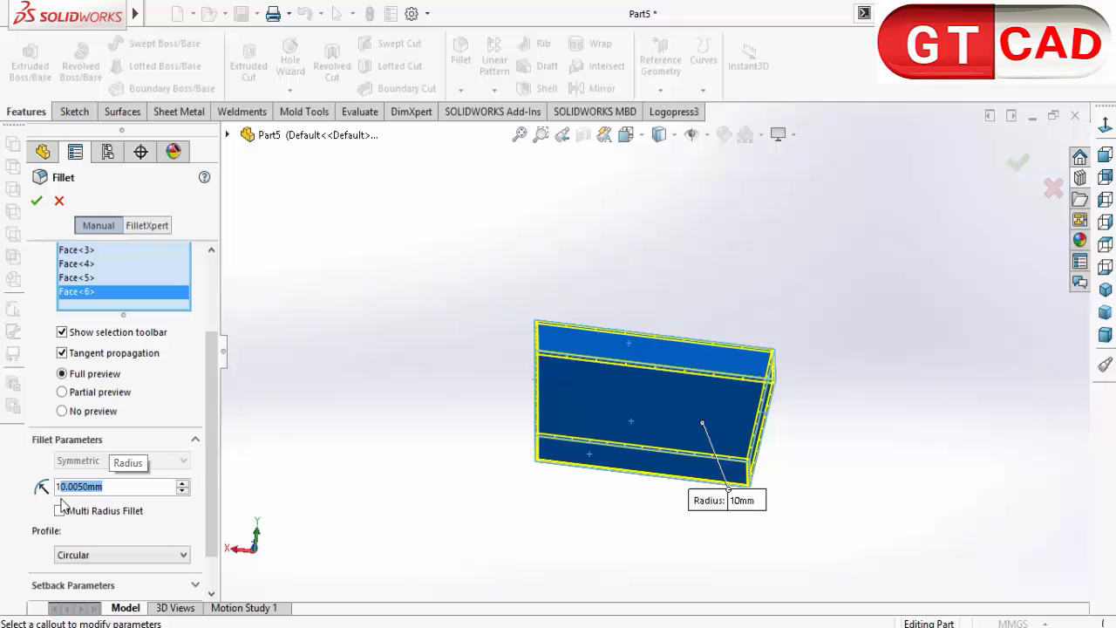
type("50")
key("Return")
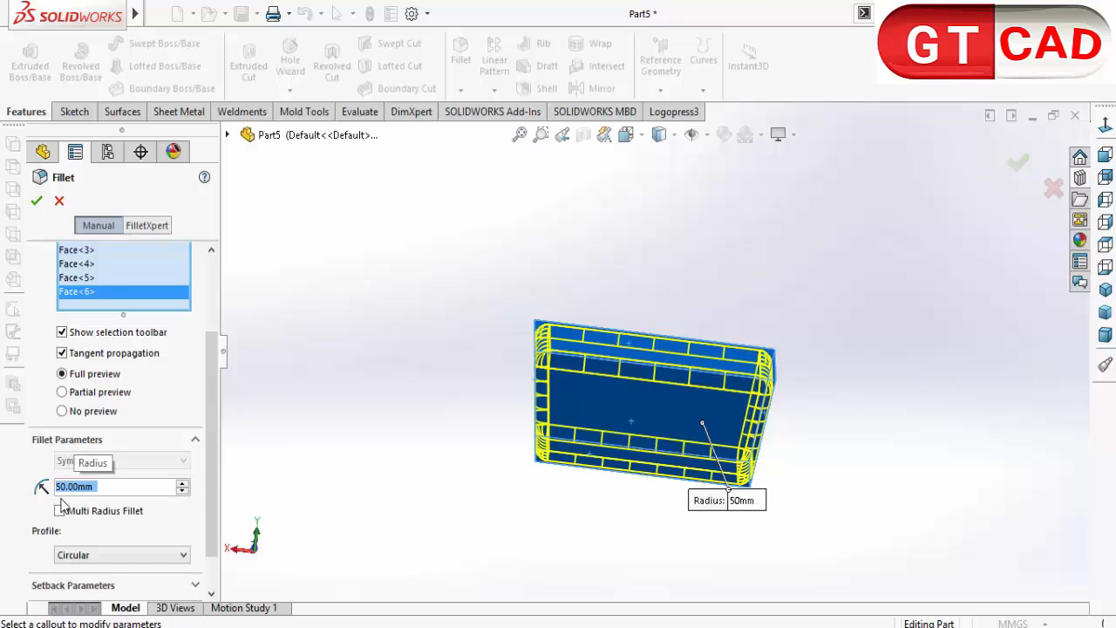
left_click(36, 201)
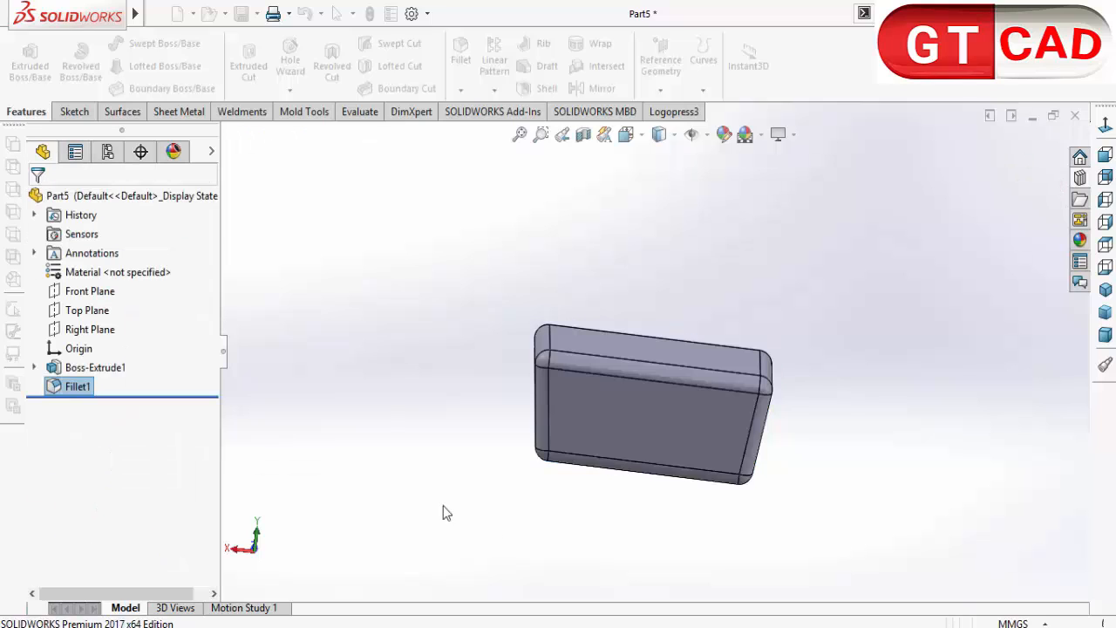
Roll the feature history back to just before the fillet
mouse_move(528, 503)
middle_mouse_down()
mouse_move(507, 463)
mouse_move(593, 479)
mouse_move(523, 521)
mouse_move(555, 559)
mouse_move(518, 526)
mouse_move(501, 483)
mouse_move(551, 564)
middle_mouse_up()
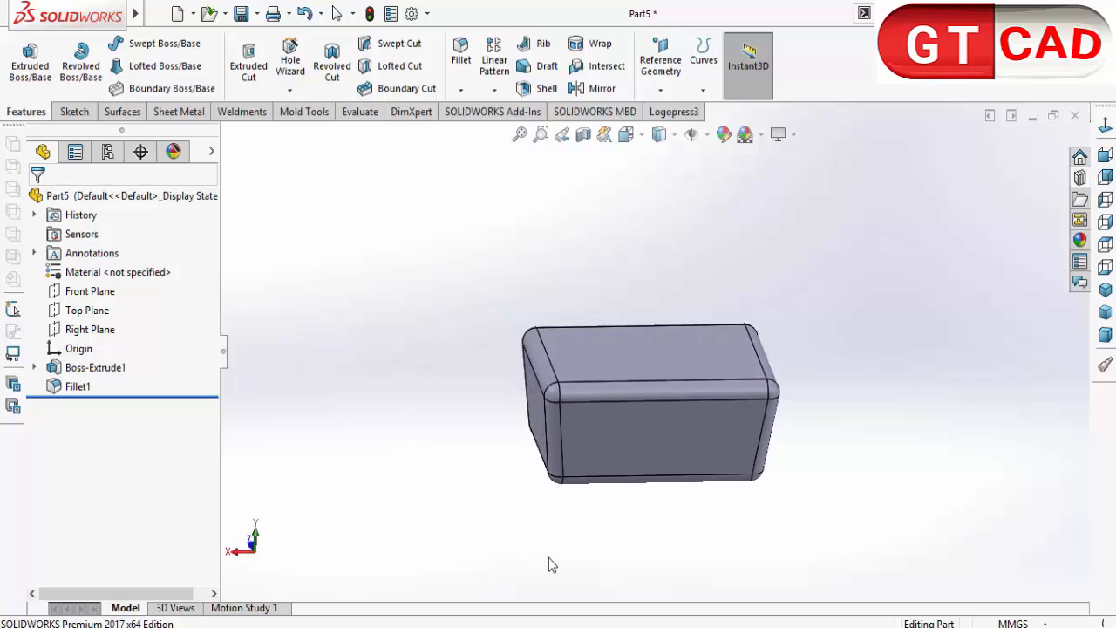
left_click(188, 396)
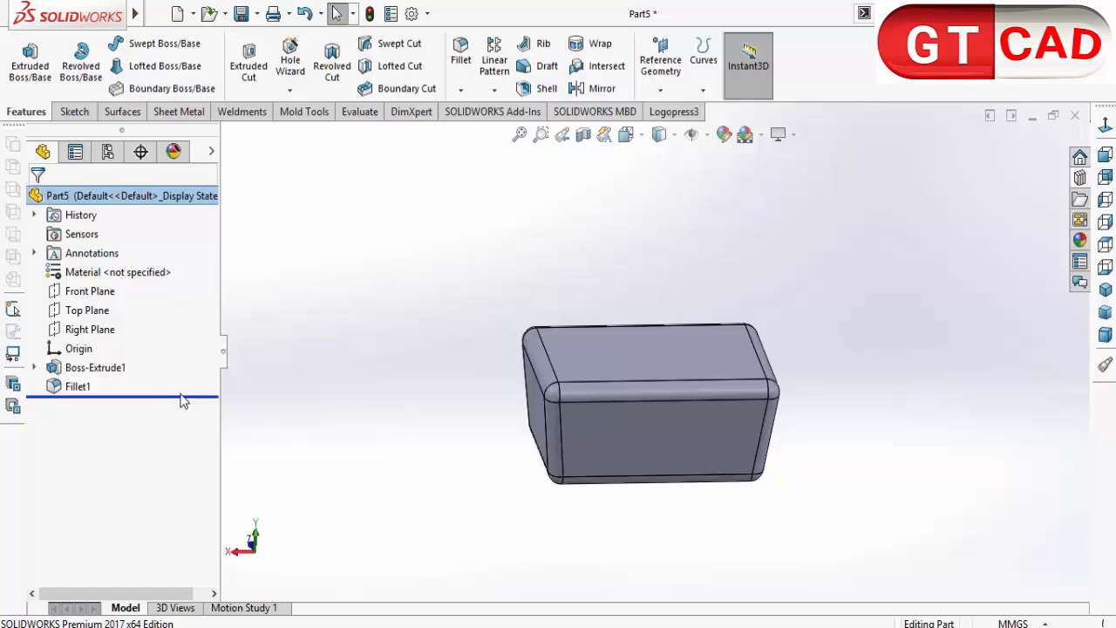
left_click_drag(183, 399, 182, 383)
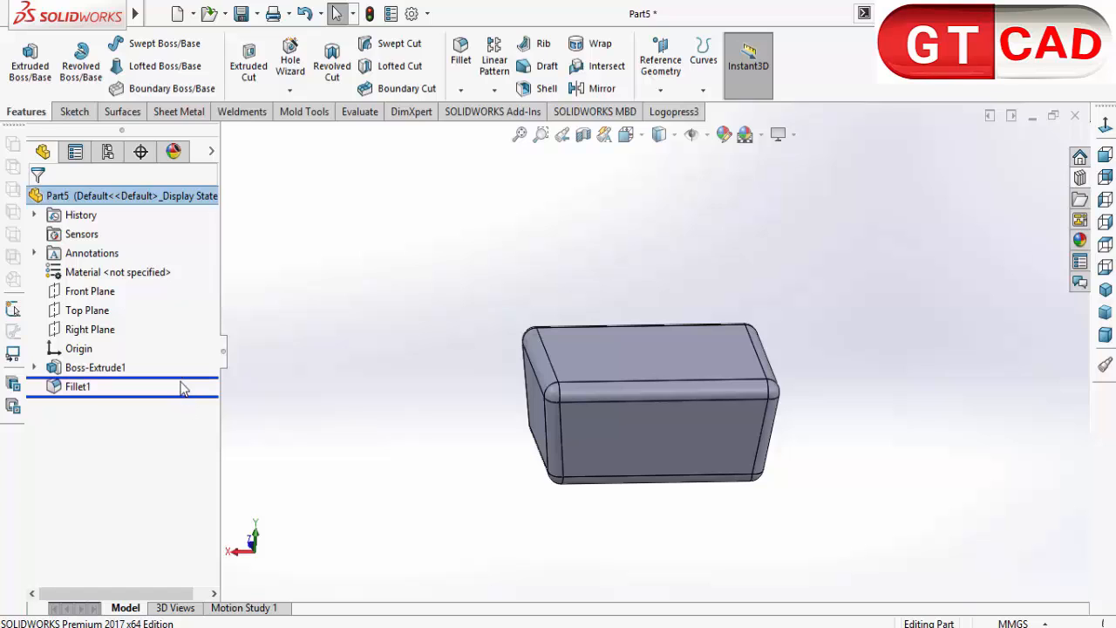
Sketch a center rectangle about 1660 mm wide on the block's upper face, centred on the origin and enclosing the block
left_click(74, 112)
left_click(22, 55)
left_click(545, 391)
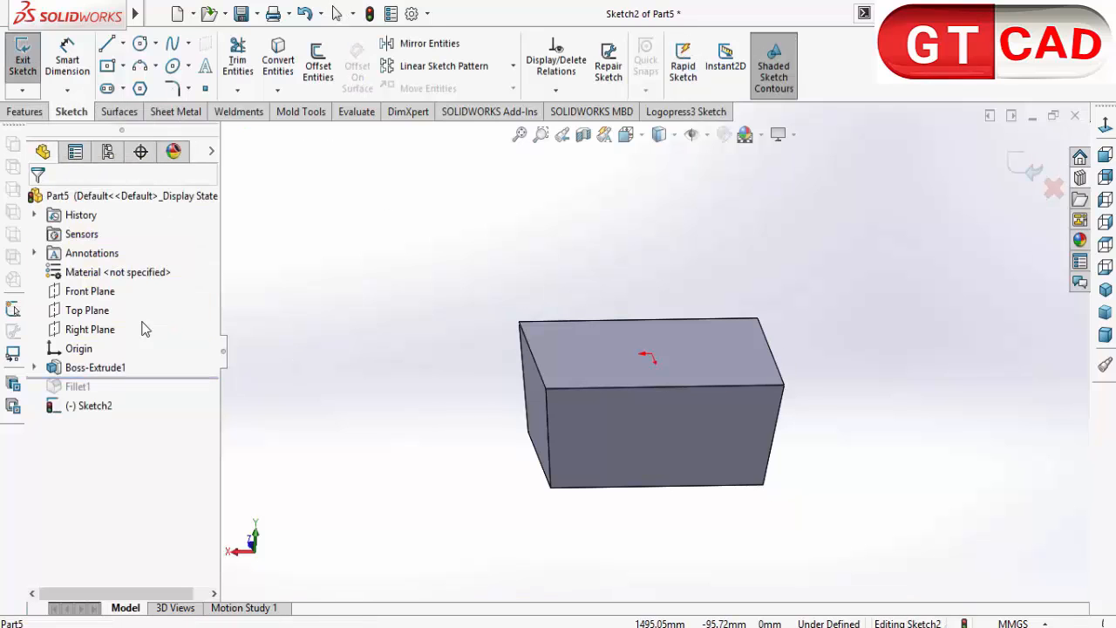
left_click(1104, 125)
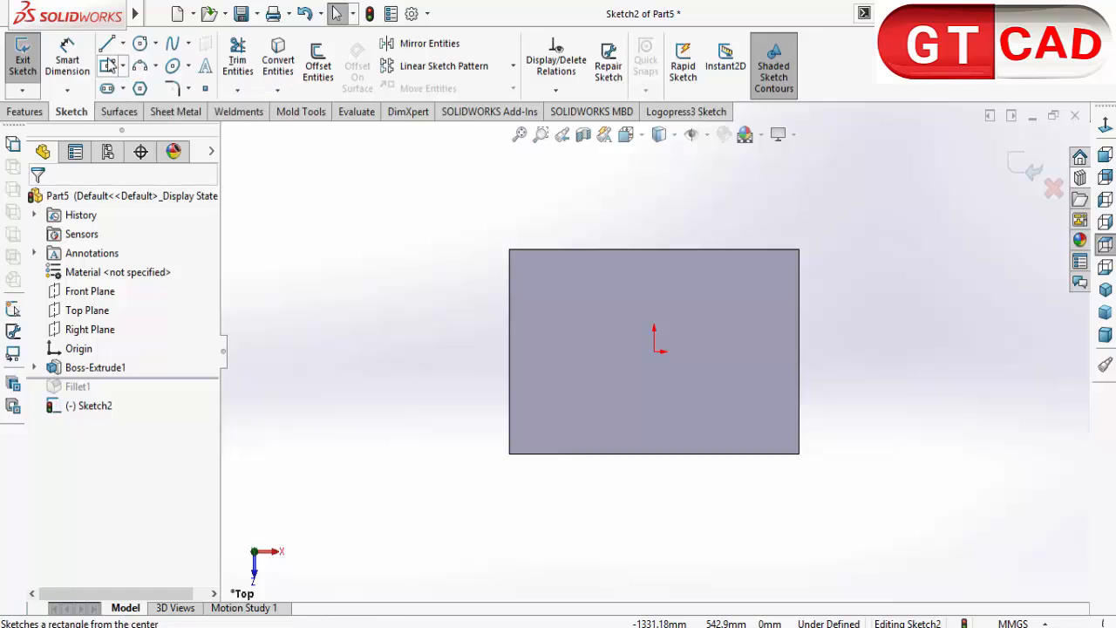
left_click(107, 65)
left_click(654, 351)
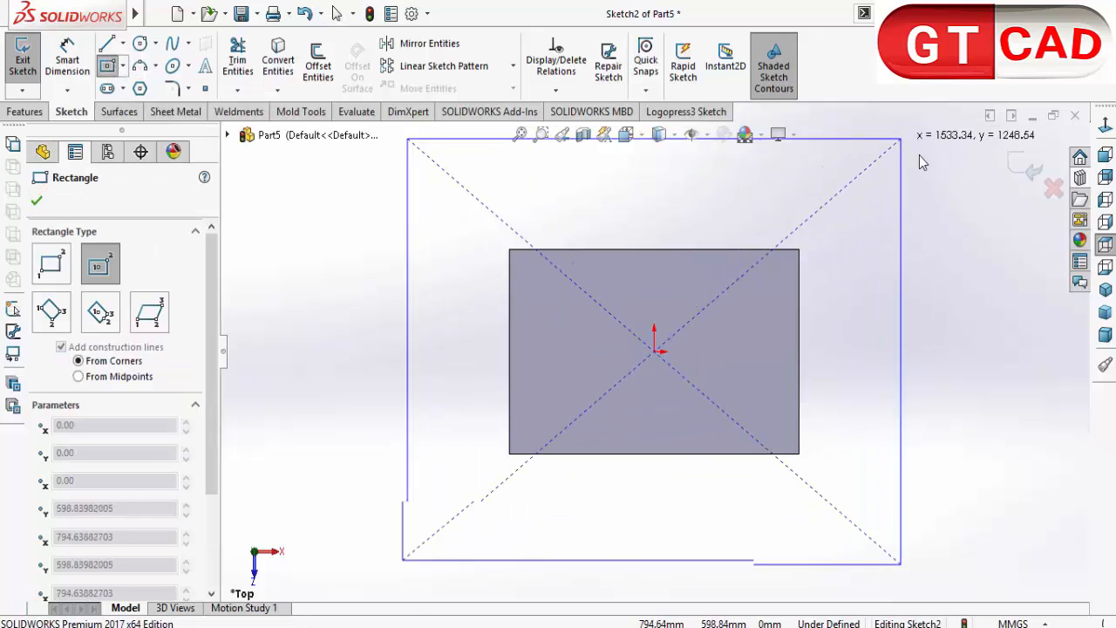
left_click(920, 155)
key("f")
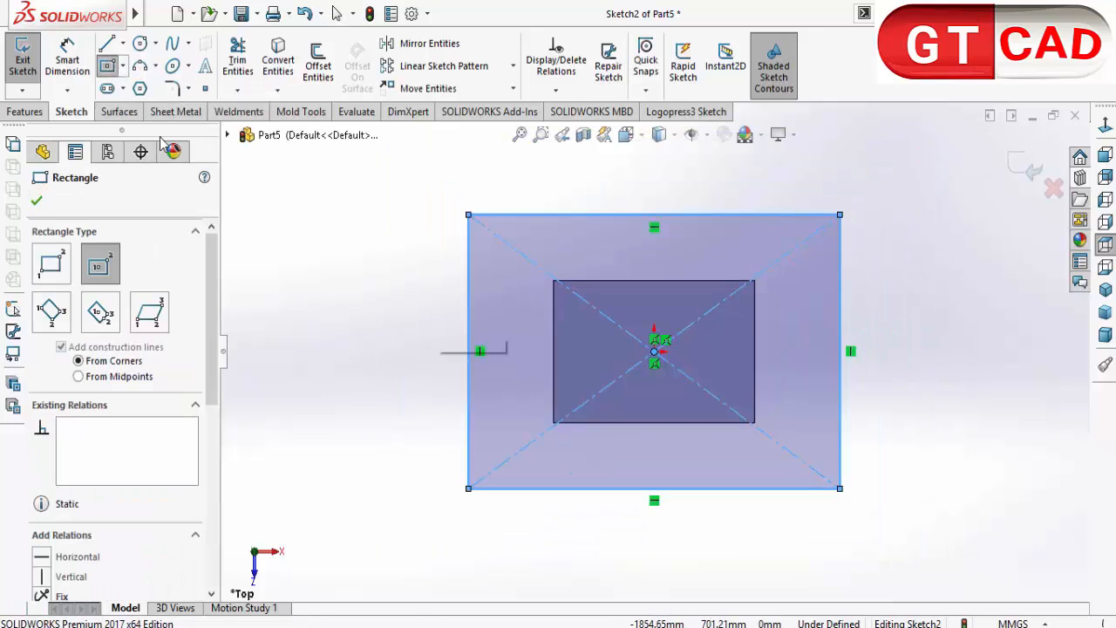
Dimension the rectangle's width at 1800 mm
left_click(67, 59)
left_click(562, 214)
left_click(568, 190)
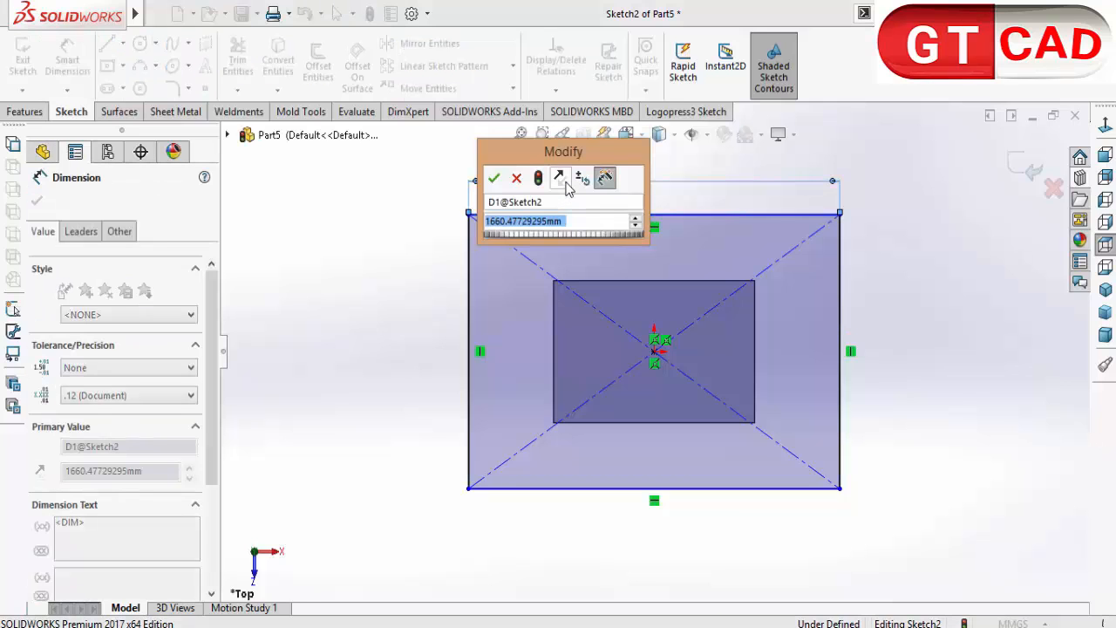
type("1")
type("00")
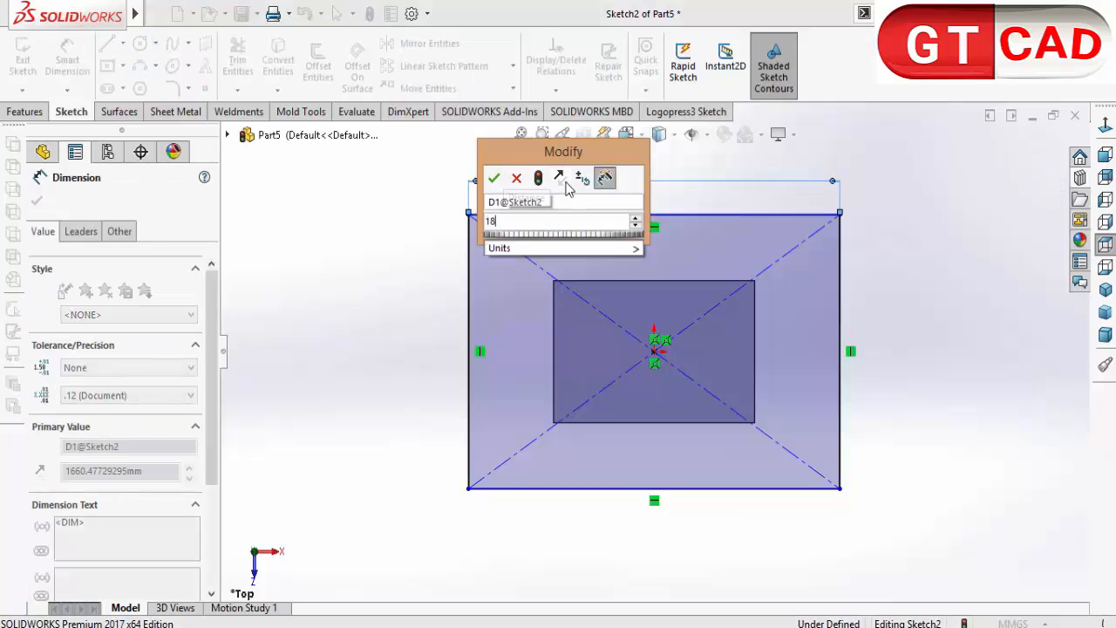
key("Return")
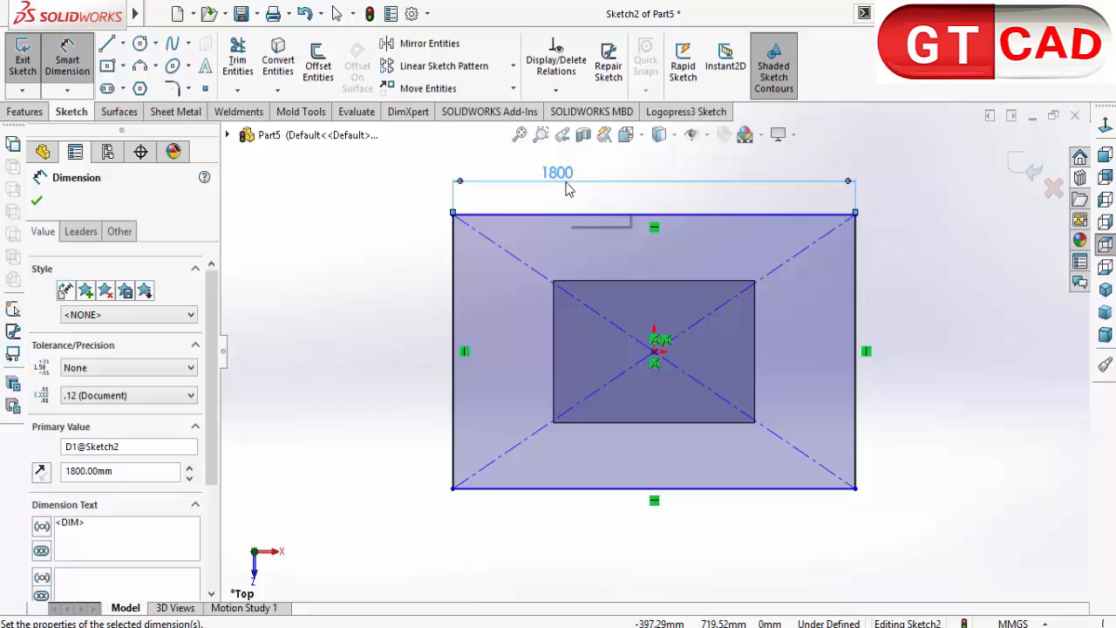
Dimension the rectangle's height at 1800 mm and close the sketch
left_click(454, 282)
left_click(374, 301)
type("1800")
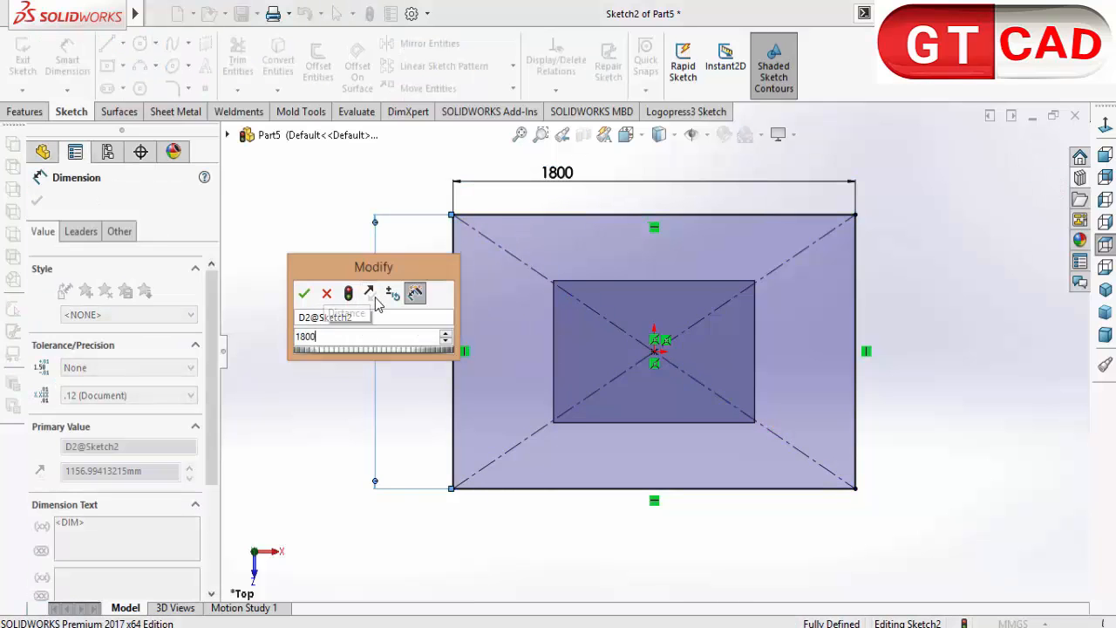
key("Return")
scroll(475, 374, "up", 3)
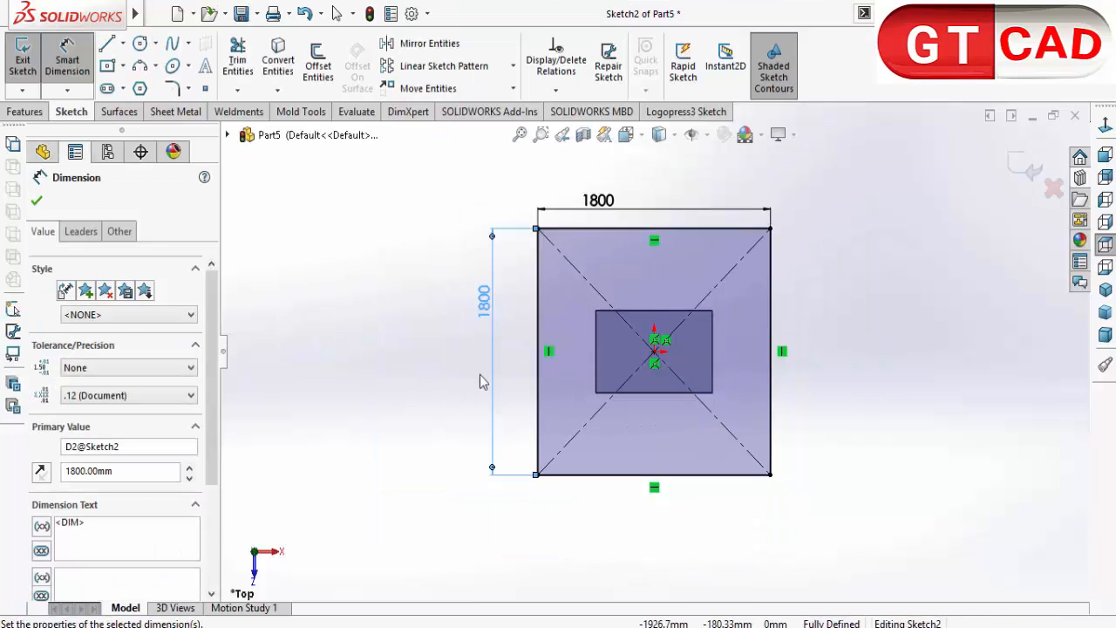
right_click(839, 330)
left_click(906, 346)
left_click(1032, 170)
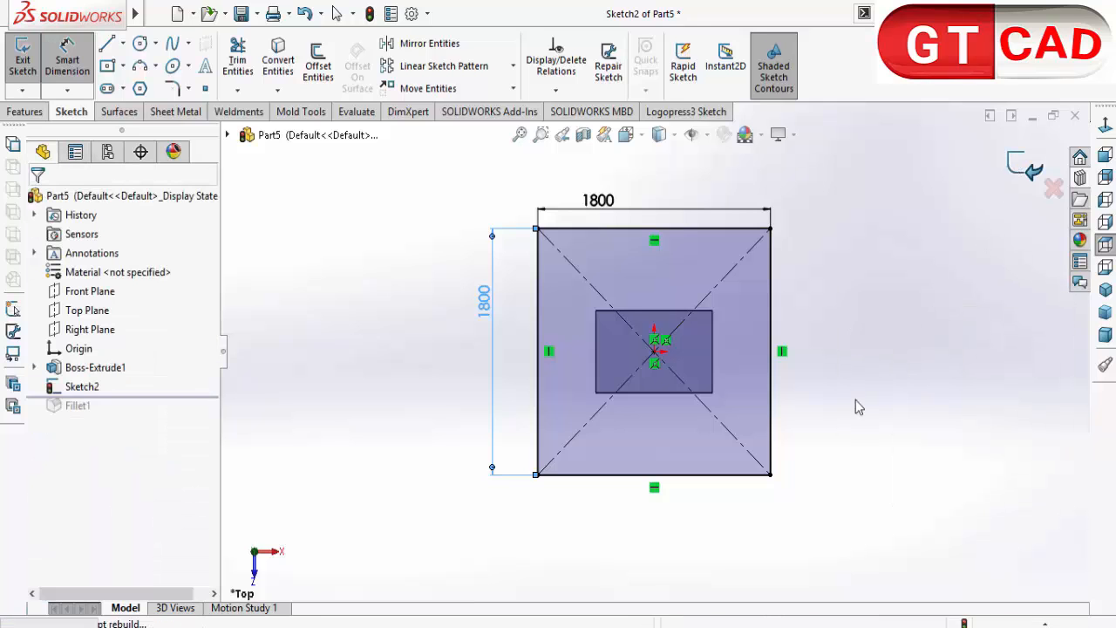
Extrude the 1800 mm square 20 mm away from the tapered block as a merged base plate
left_click(24, 112)
left_click(30, 59)
middle_click_drag(518, 459, 516, 362)
left_click(96, 367)
left_click_drag(103, 368, 12, 368)
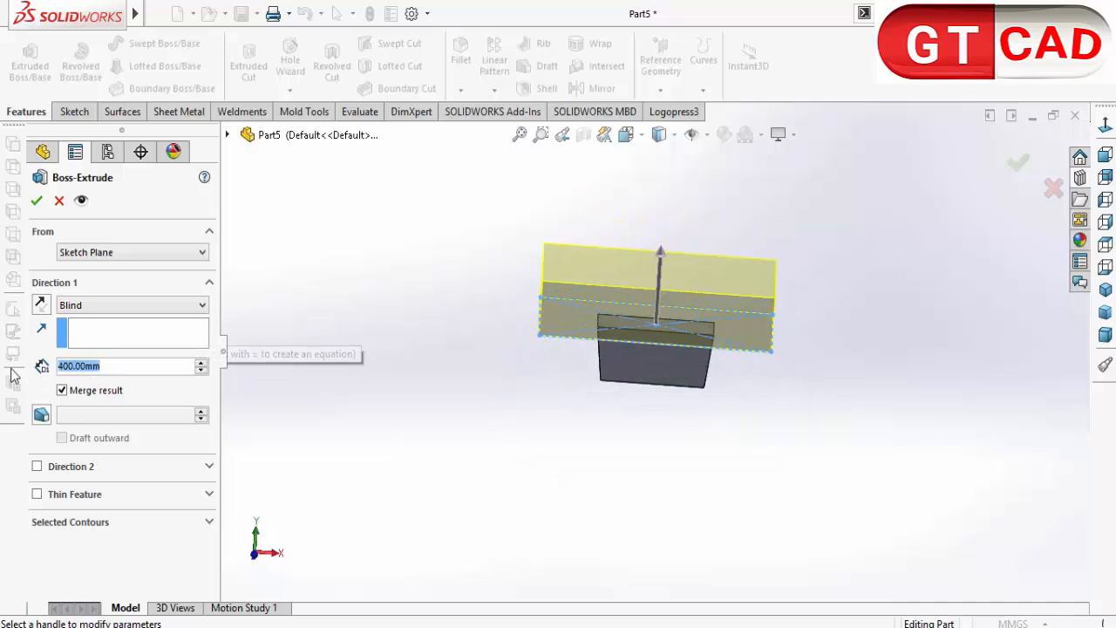
type("20")
key("Return")
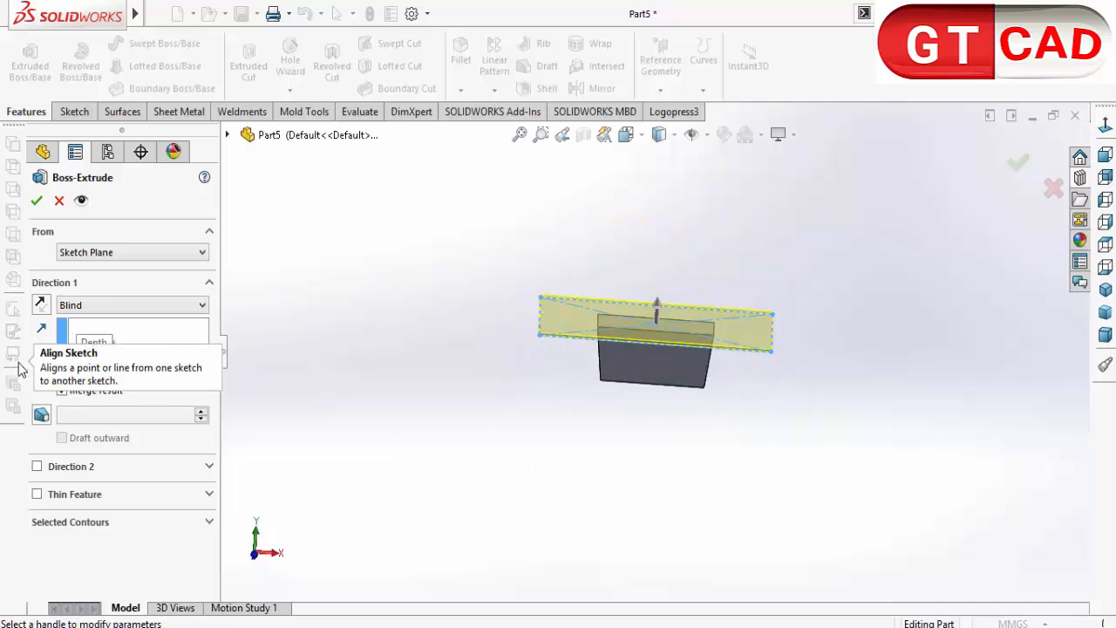
left_click(37, 201)
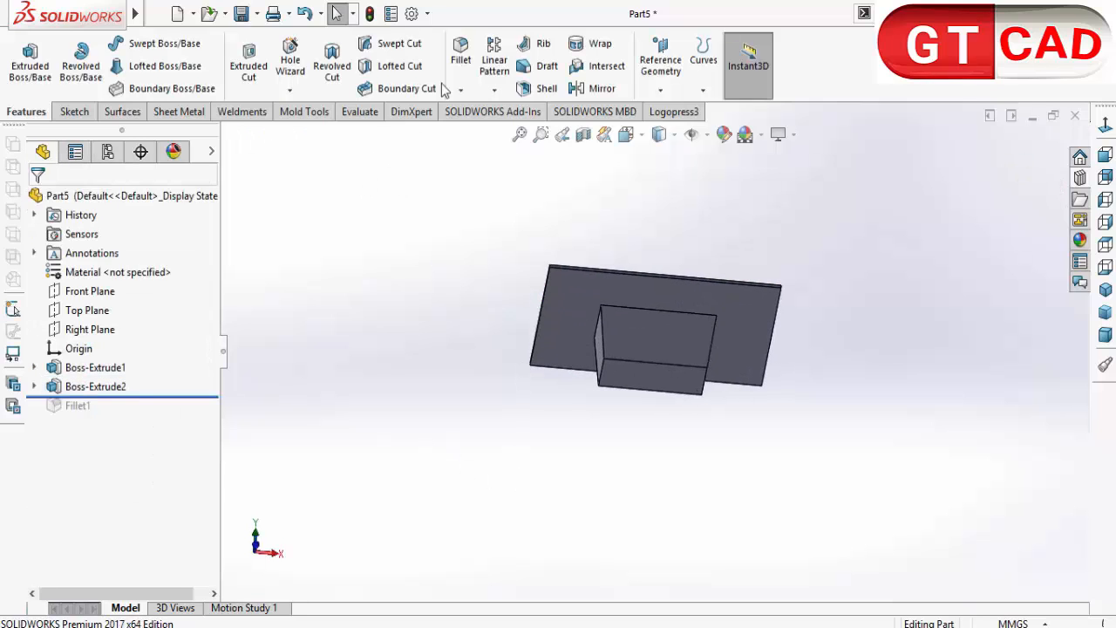
Fillet the plate's face around the block with a 50 mm radius
left_click(460, 58)
left_click(572, 322)
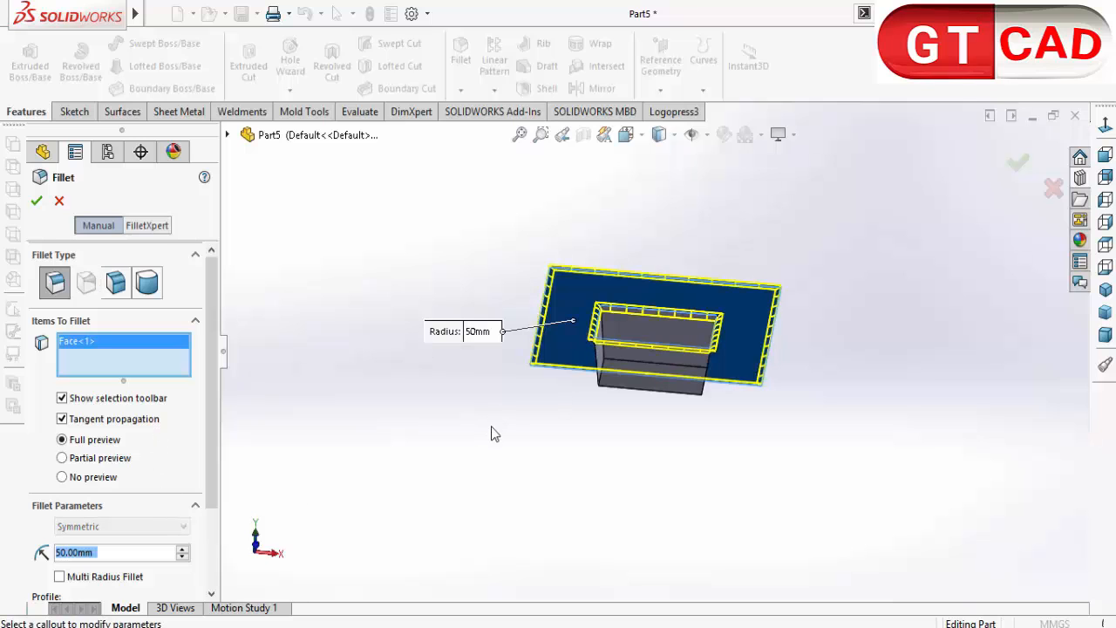
middle_click_drag(491, 433, 392, 476)
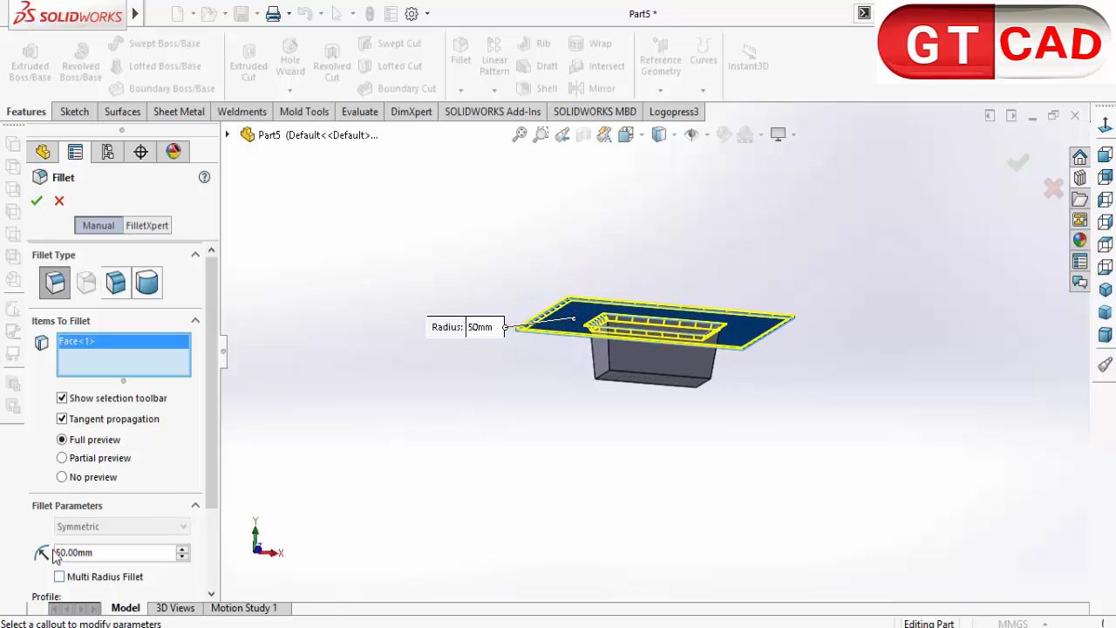
left_click(36, 200)
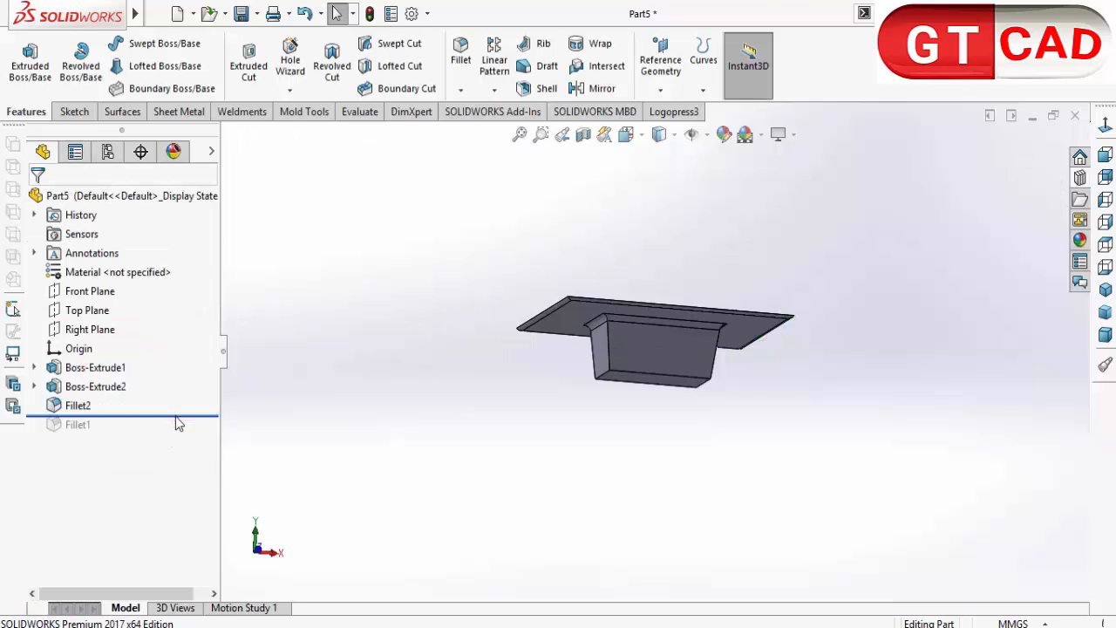
Roll the history forward past the original block fillet, then edit that fillet and delete the missing face from its selection
left_click_drag(177, 420, 177, 430)
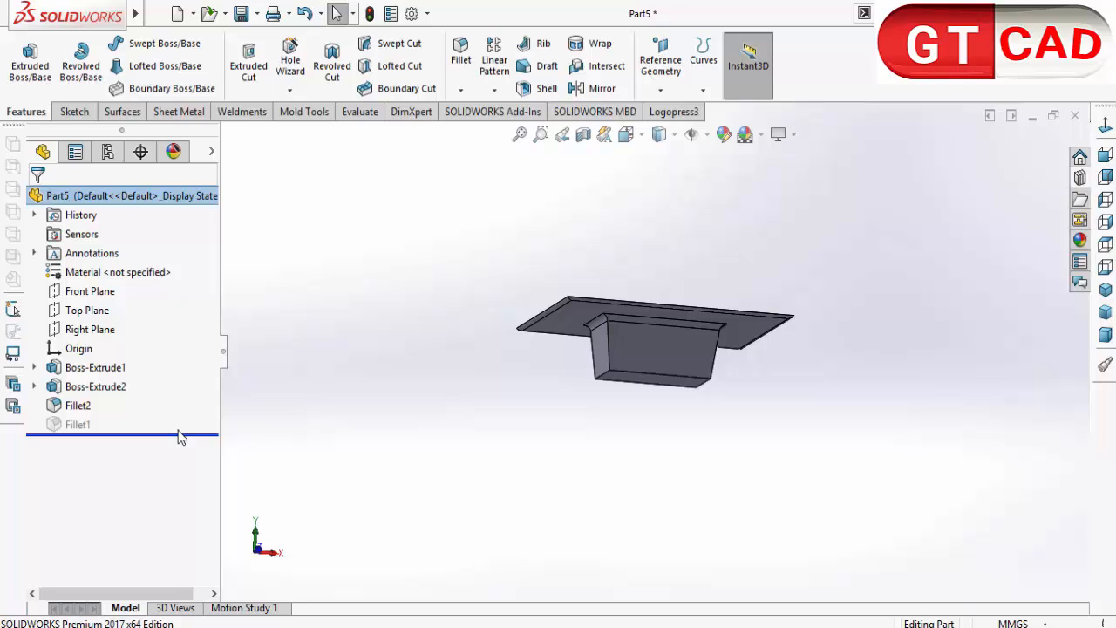
left_click(58, 424)
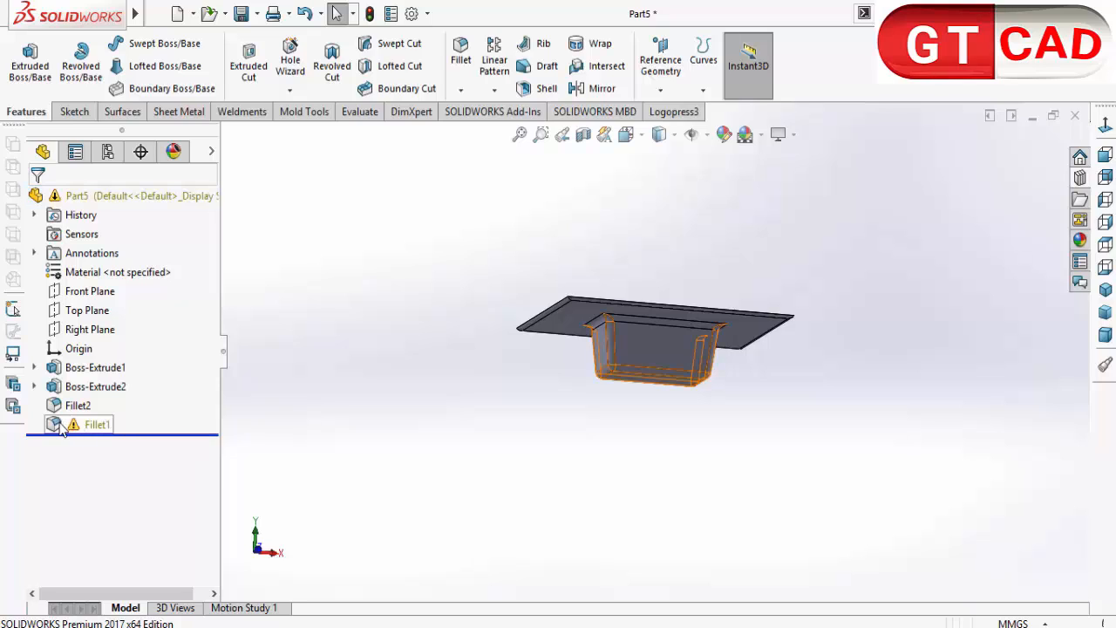
left_click(71, 371)
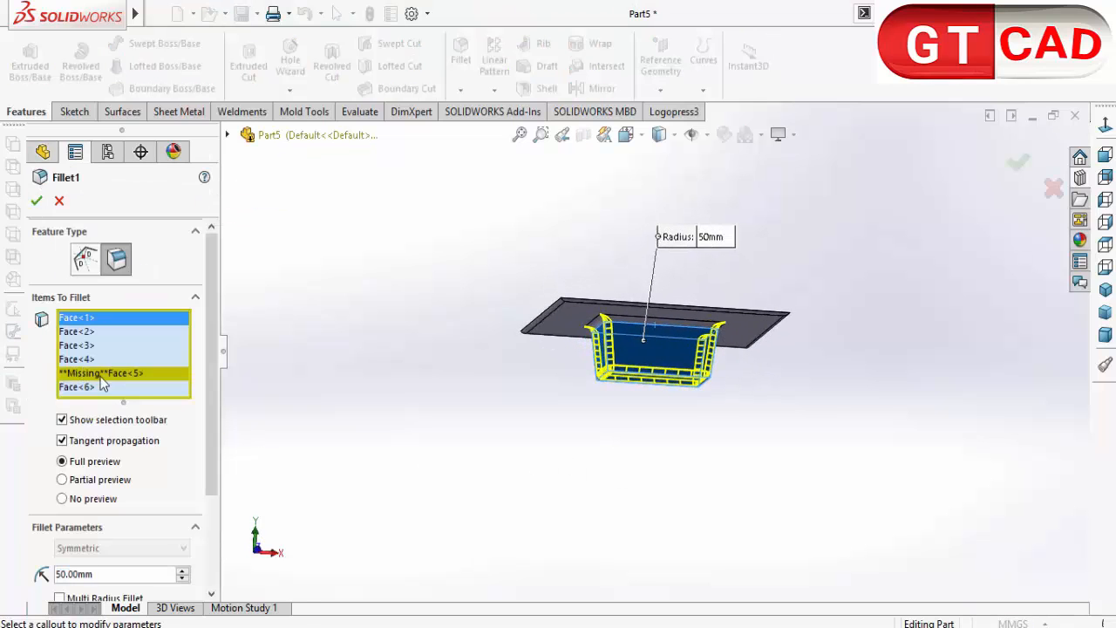
right_click(101, 378)
left_click(199, 414)
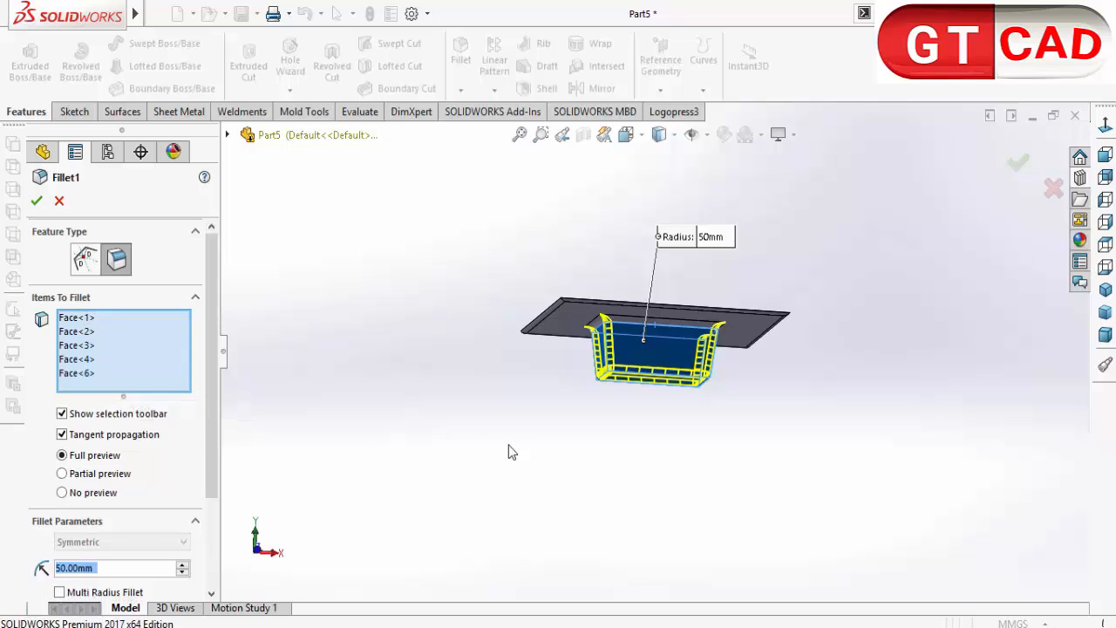
Add a face of the plate to the original fillet's selection and apply the edit with the 50 mm radius
middle_click_drag(508, 452, 567, 290)
scroll(568, 289, "up", 5)
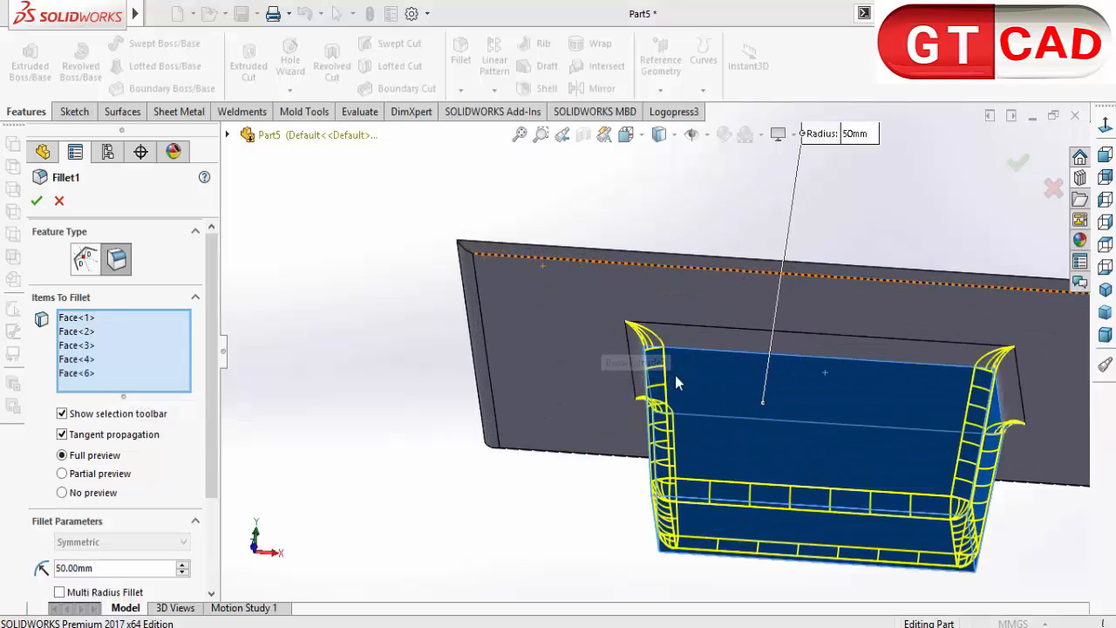
middle_click_drag(555, 384, 692, 401)
left_click(593, 370)
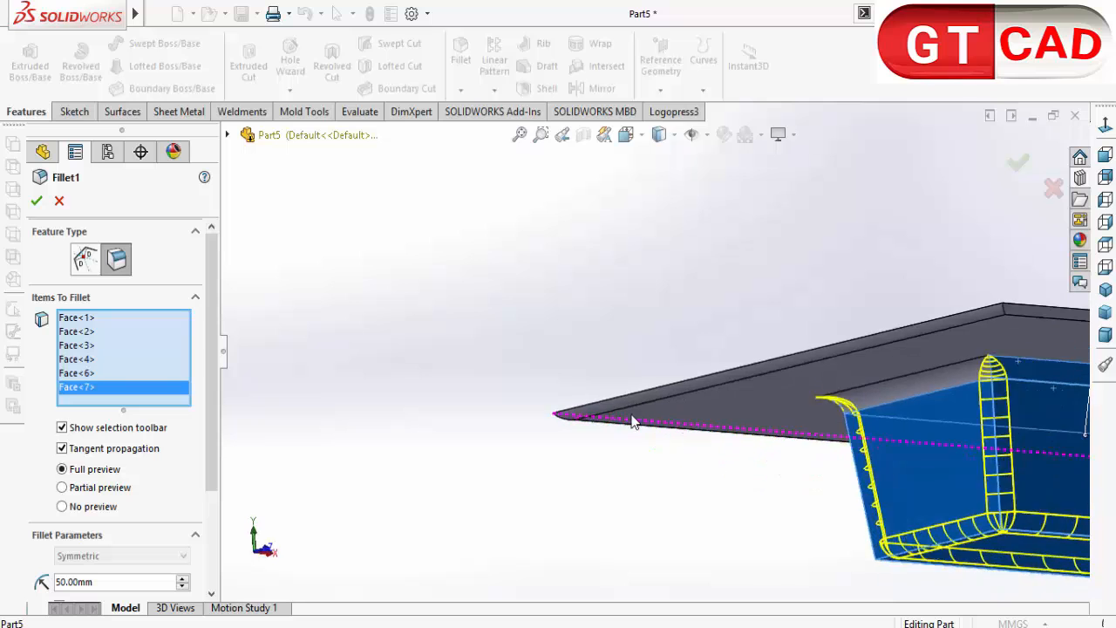
middle_click_drag(634, 422, 567, 414)
left_click(34, 203)
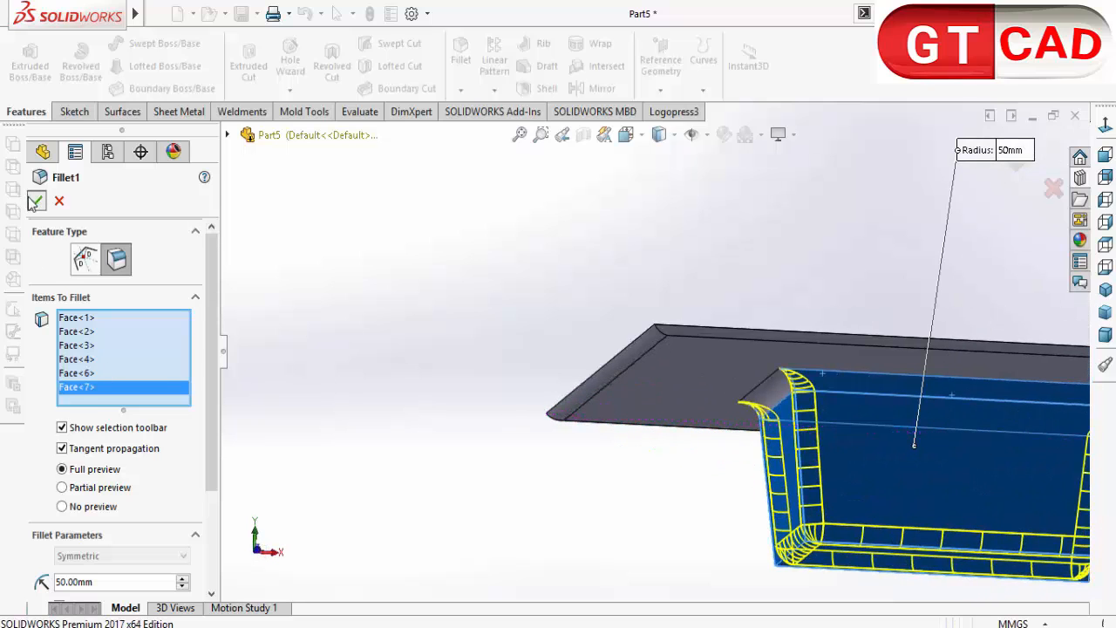
Sketch on the plate's large outer face, converting its outline into sketch entities, and close the sketch
mouse_move(528, 471)
middle_mouse_down()
mouse_move(560, 426)
mouse_move(556, 265)
mouse_move(680, 348)
mouse_move(708, 210)
mouse_move(503, 334)
mouse_move(620, 410)
mouse_move(540, 491)
mouse_move(523, 471)
middle_mouse_up()
left_click(74, 111)
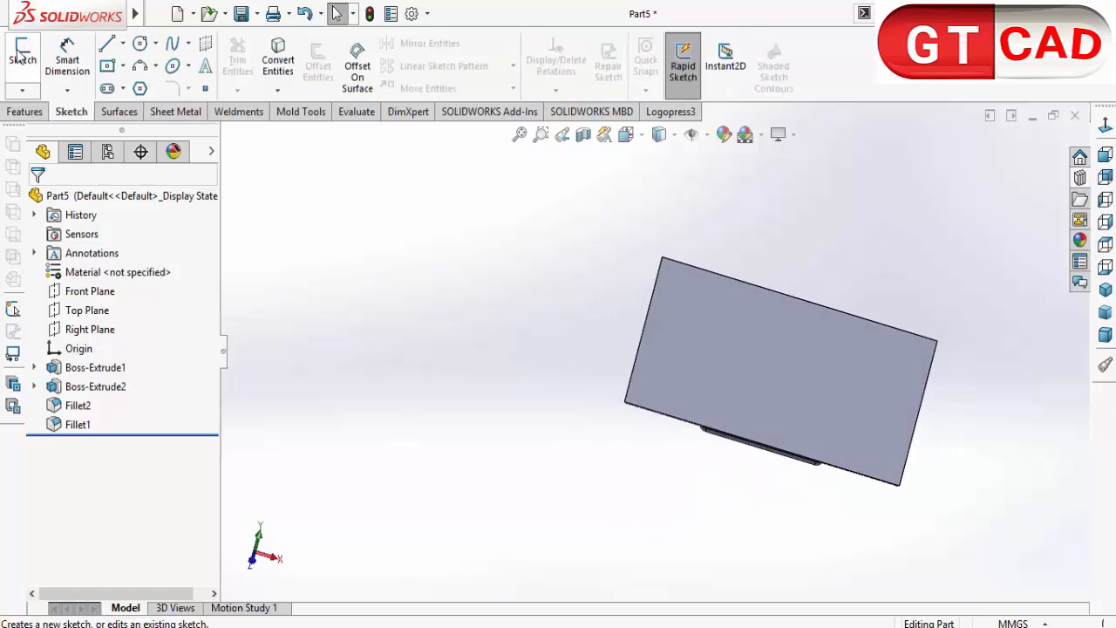
left_click(23, 59)
left_click(808, 392)
left_click(279, 62)
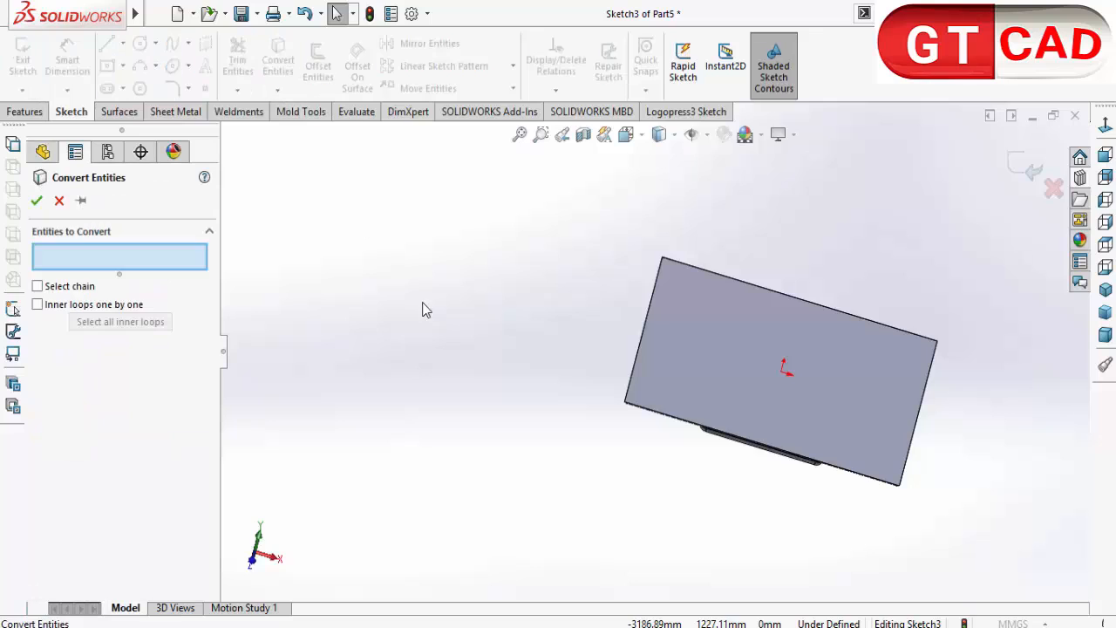
left_click(711, 356)
left_click(37, 202)
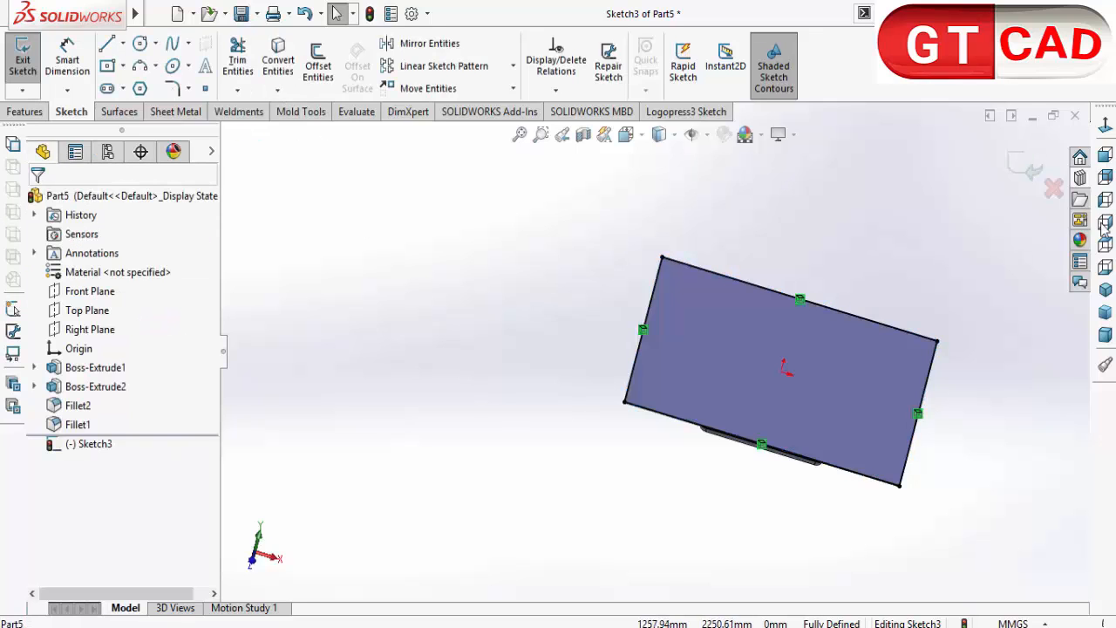
left_click(1018, 162)
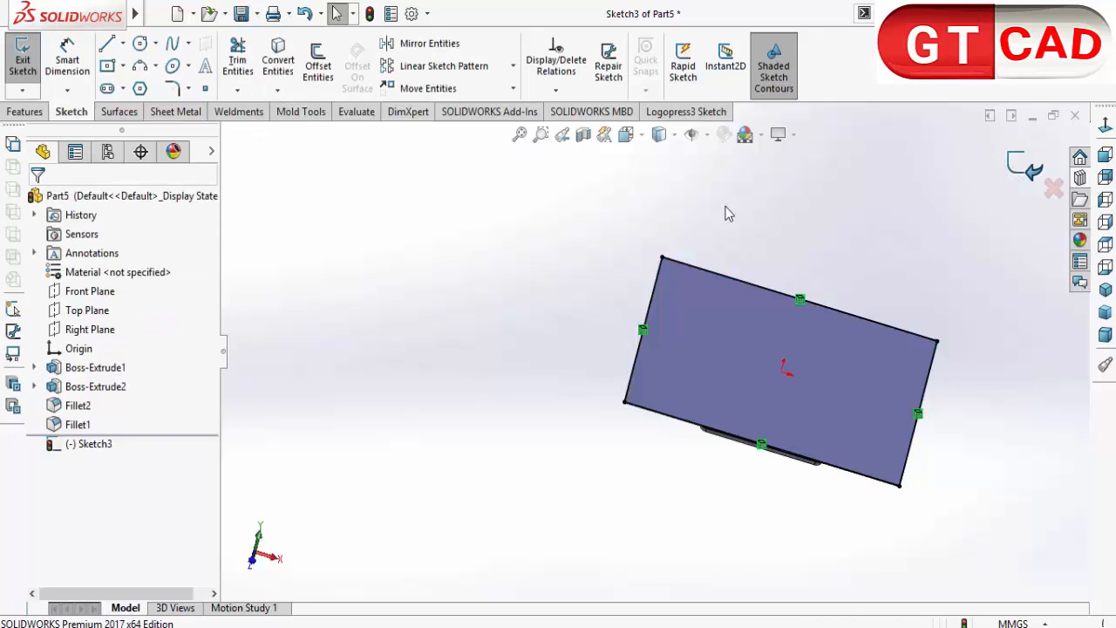
Cut the converted outline 20 mm deep toward the block to remove the base plate
left_click(24, 111)
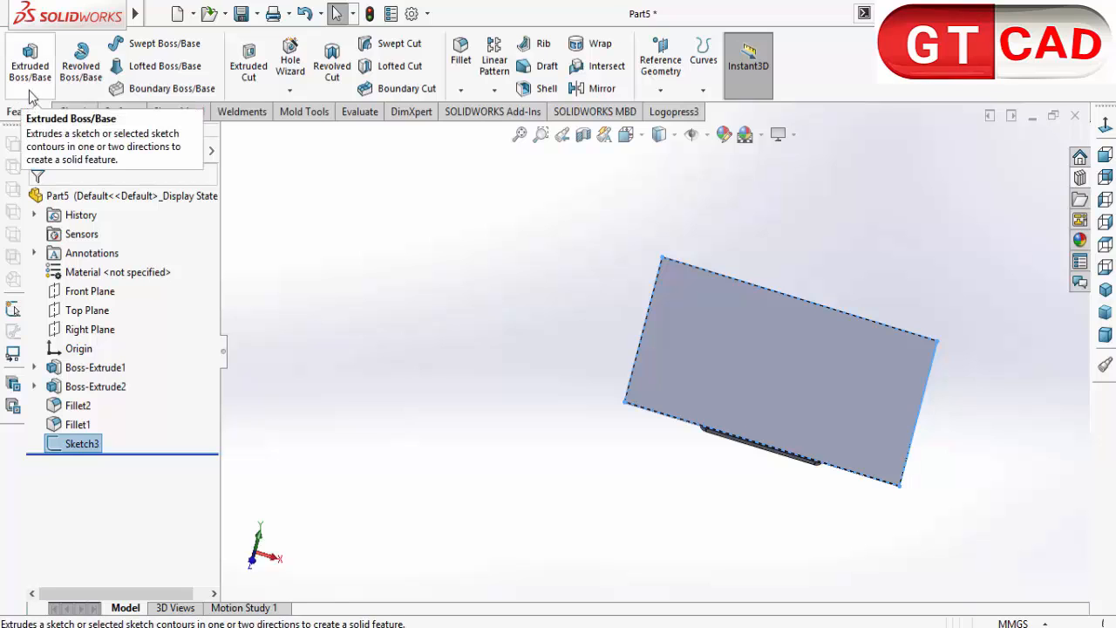
left_click(248, 61)
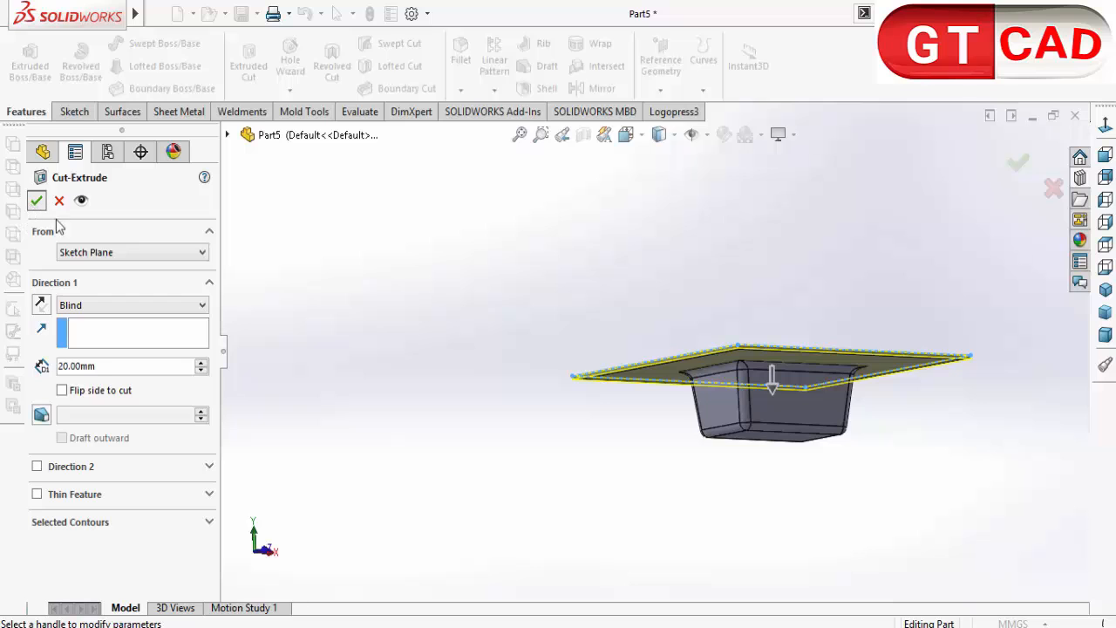
left_click(37, 202)
middle_click_drag(676, 496, 682, 314)
scroll(725, 370, "down", 6)
scroll(725, 370, "up", 5)
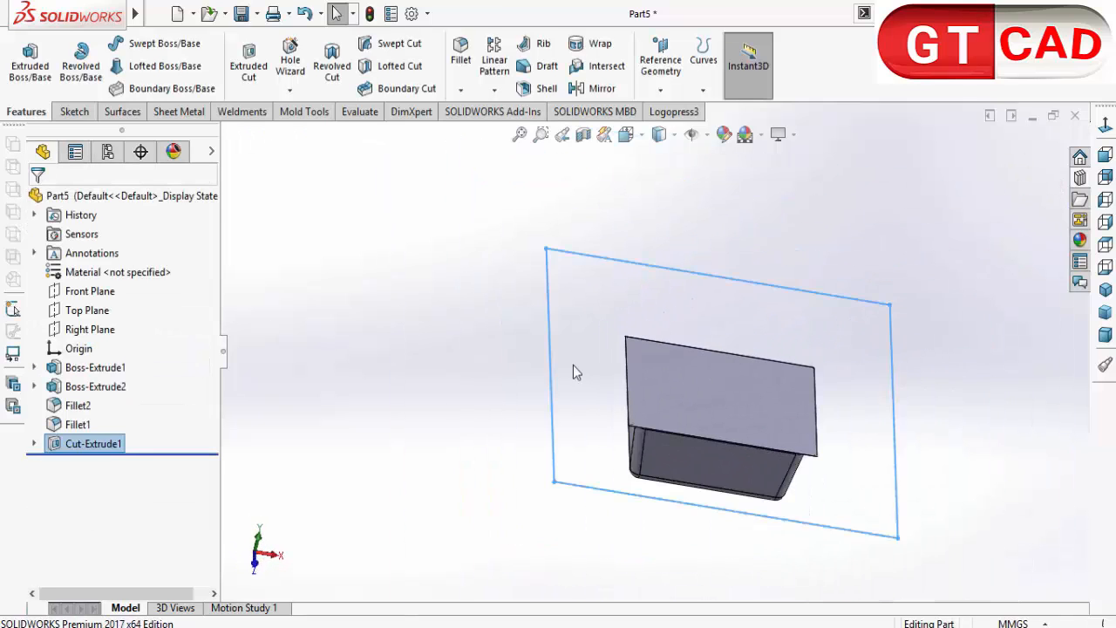
left_click(279, 270)
Define a forming tool with the block's large flat upper face as the stopping face
left_click(180, 110)
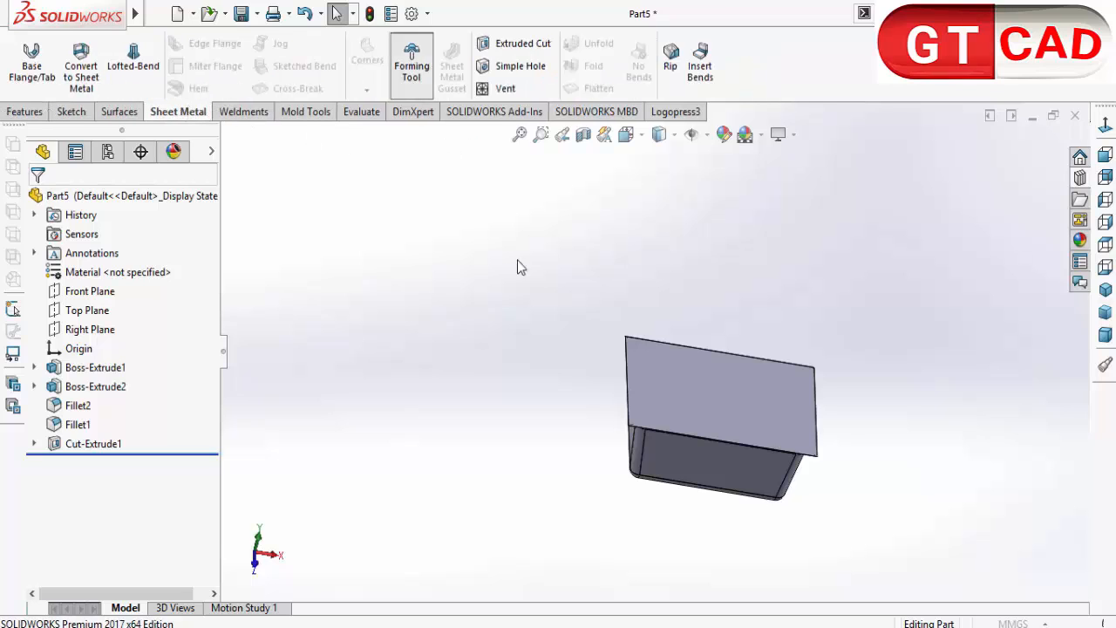
left_click(691, 413)
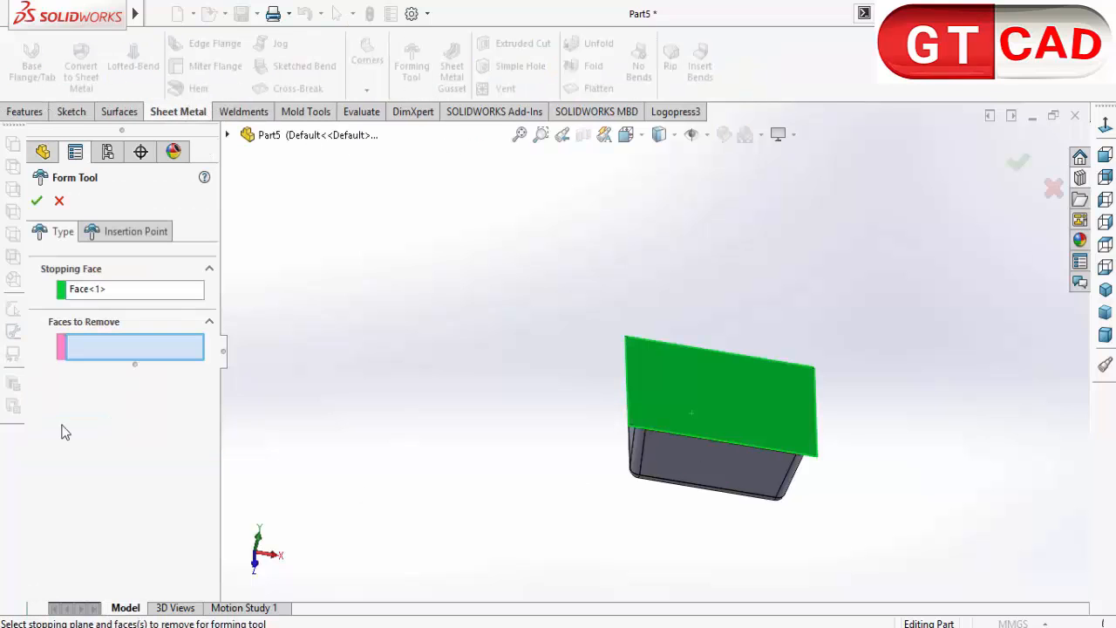
left_click(35, 200)
left_click(579, 479)
middle_click_drag(580, 479, 612, 475)
Save the basin as a Form Tool (*.sldftp) named FORM 3 in the design library's forming tools > embosses folder
key("ctrl+s")
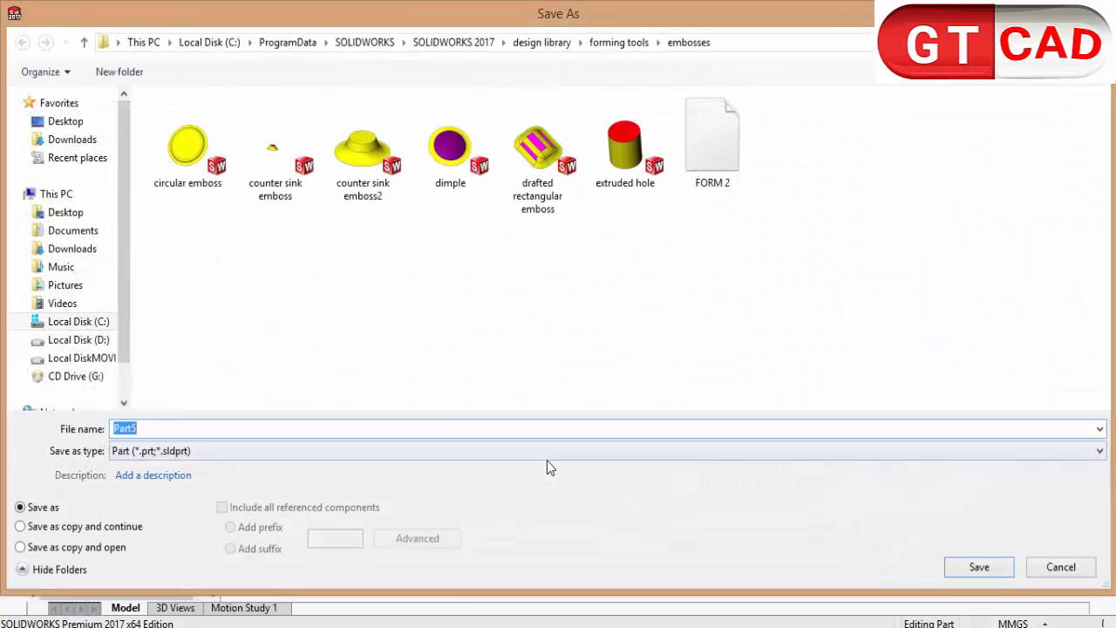
left_click(340, 452)
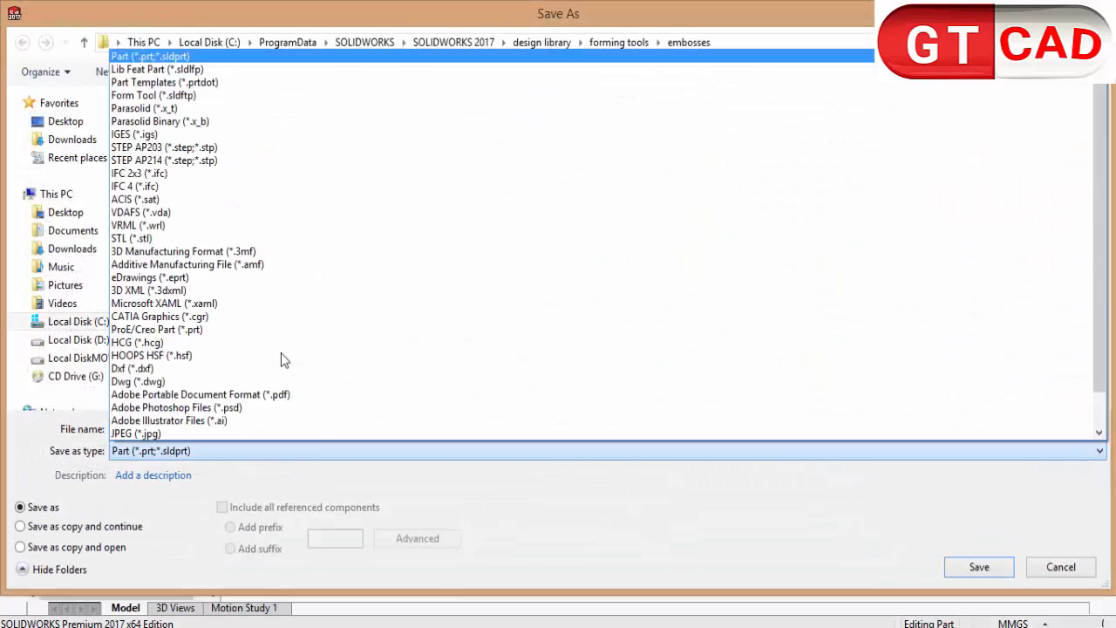
left_click(160, 96)
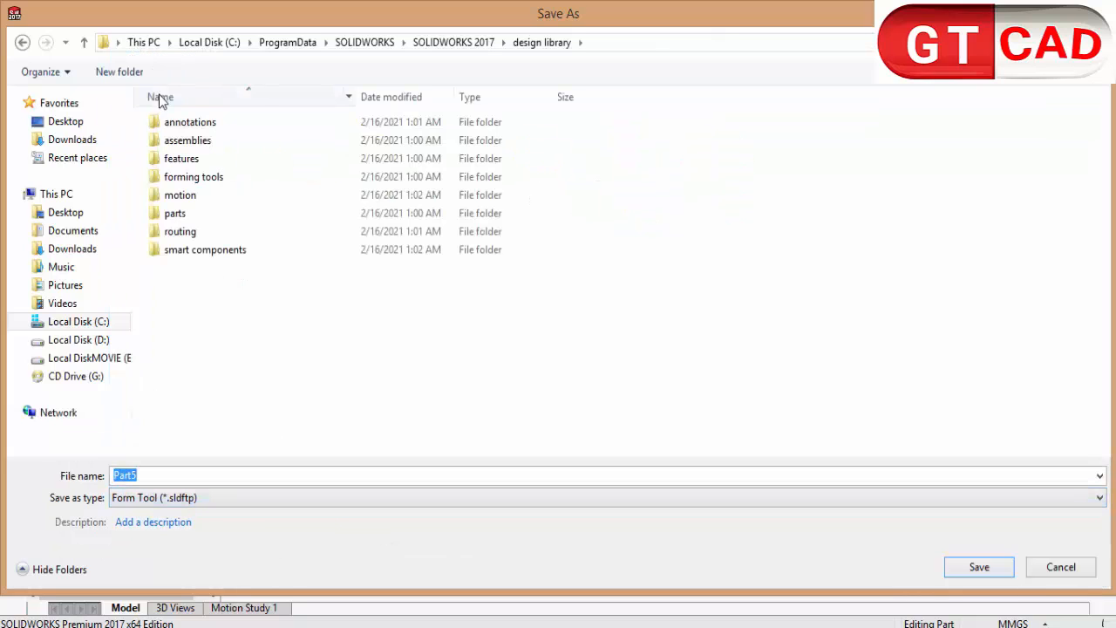
double_click(193, 177)
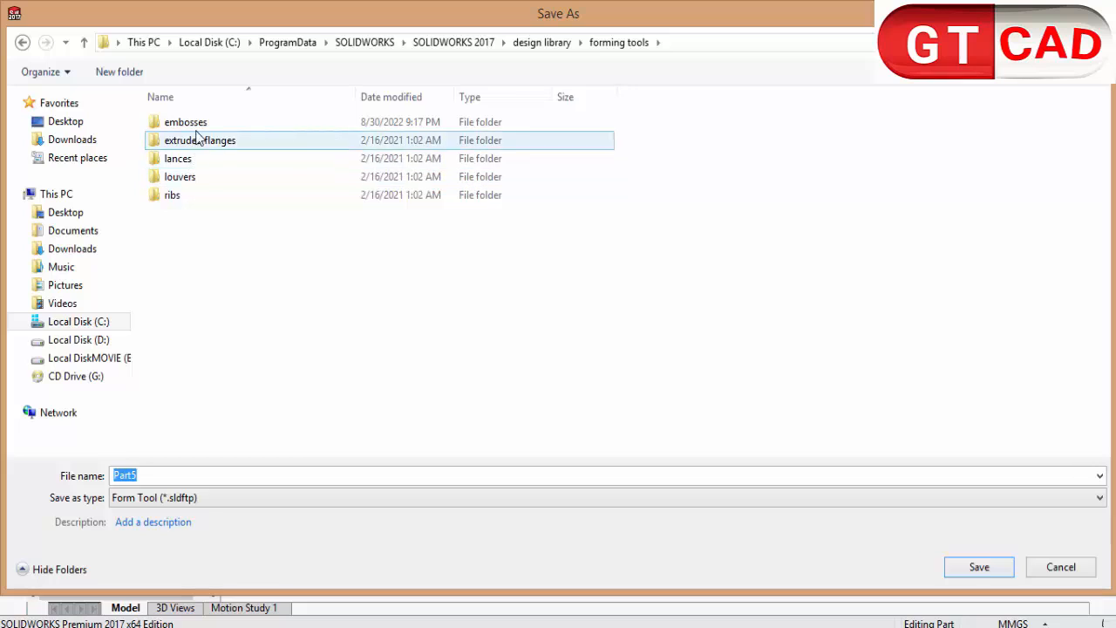
double_click(194, 124)
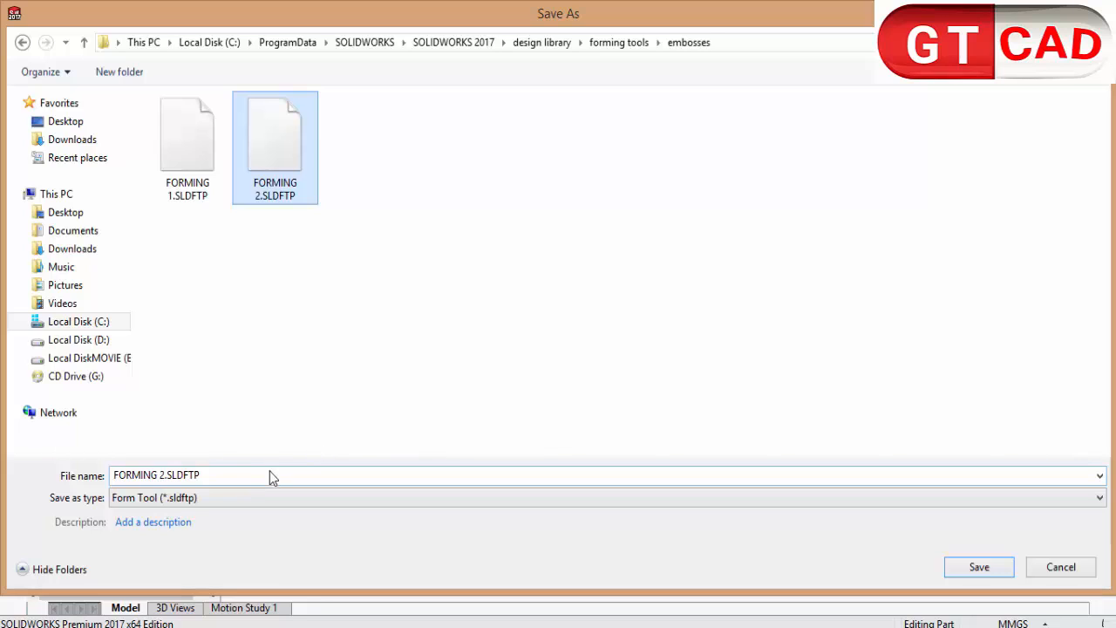
left_click(199, 478)
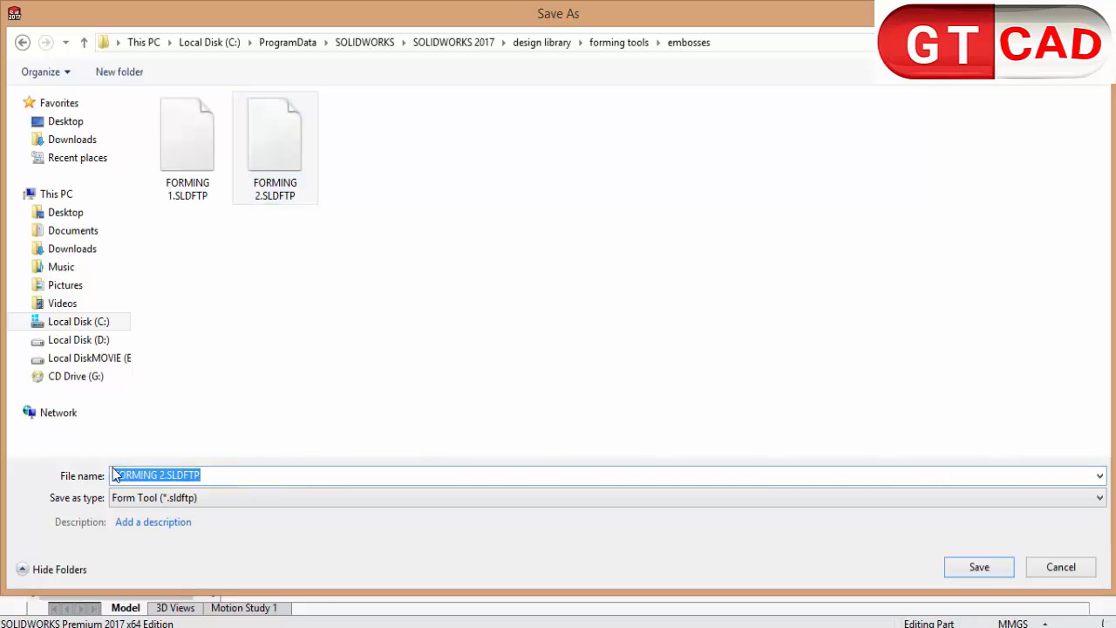
type("FORM 3")
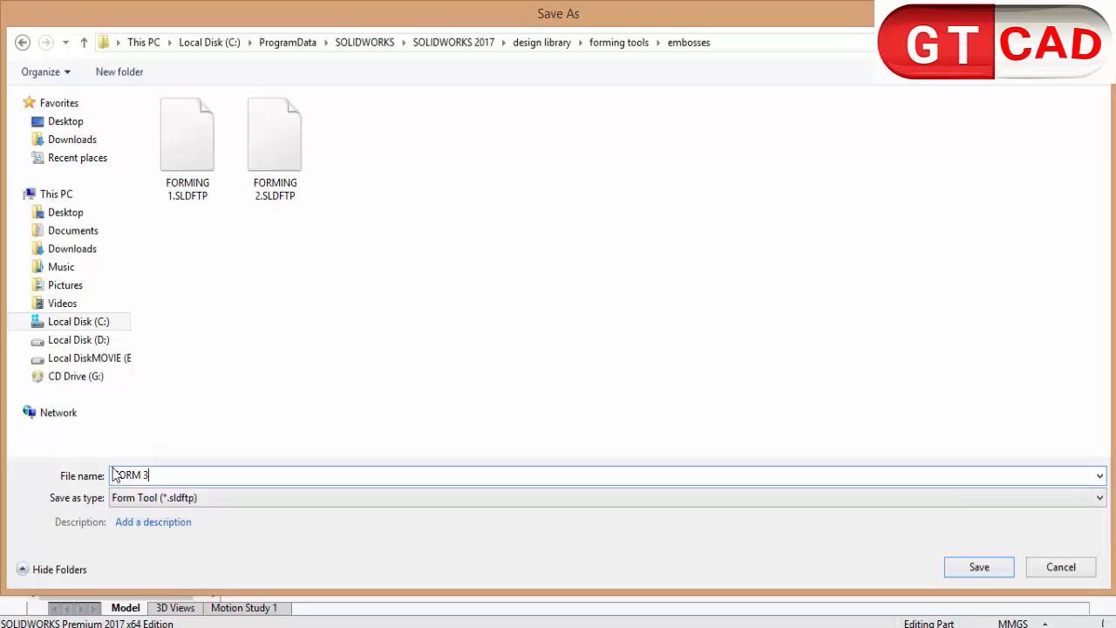
key("Return")
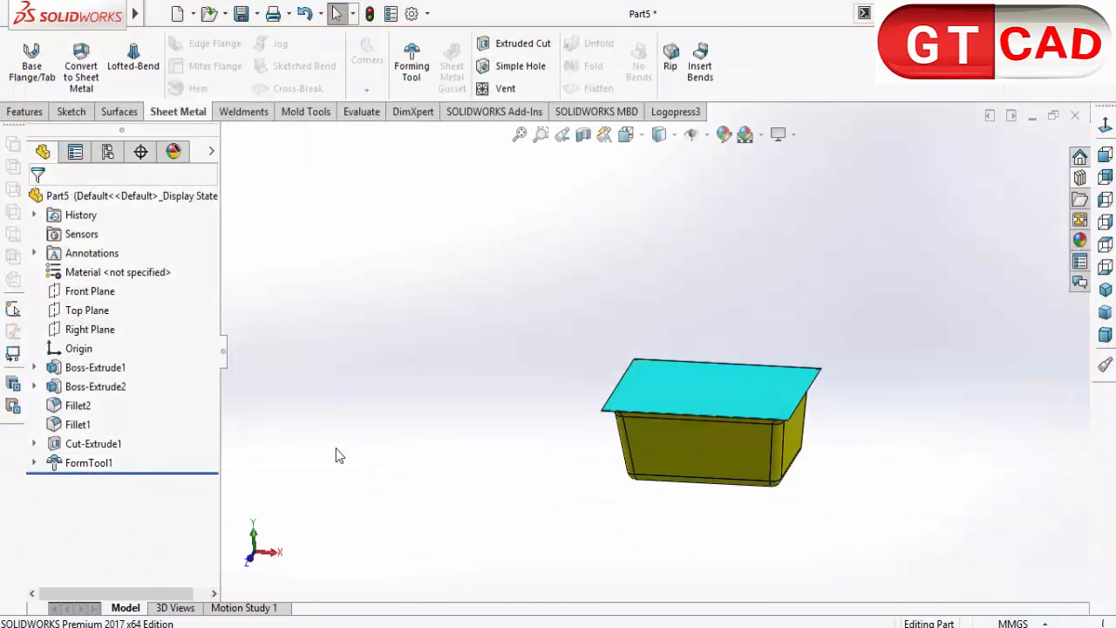
Save the basin as a regular part file named FORM 3 in the embosses folder and close it
key("ctrl+s")
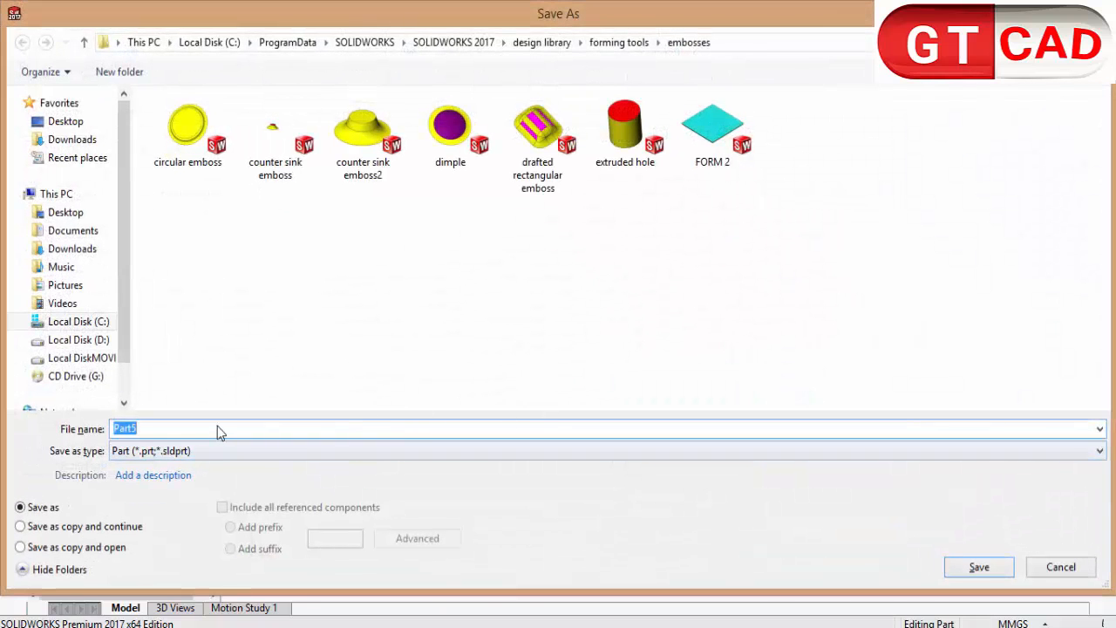
type("FORM 3")
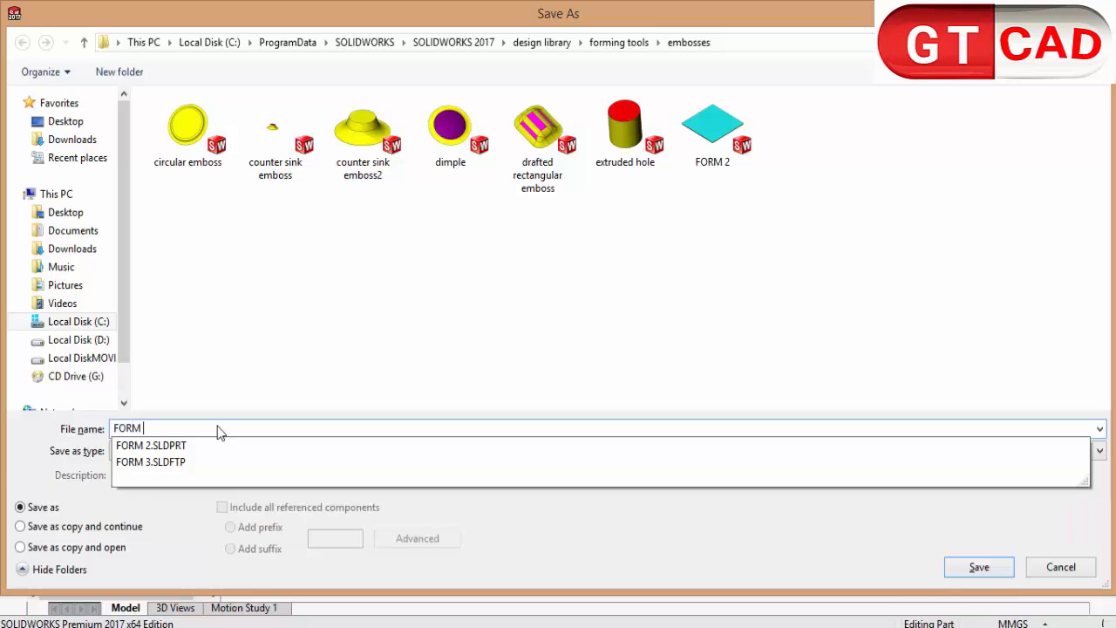
key("Return")
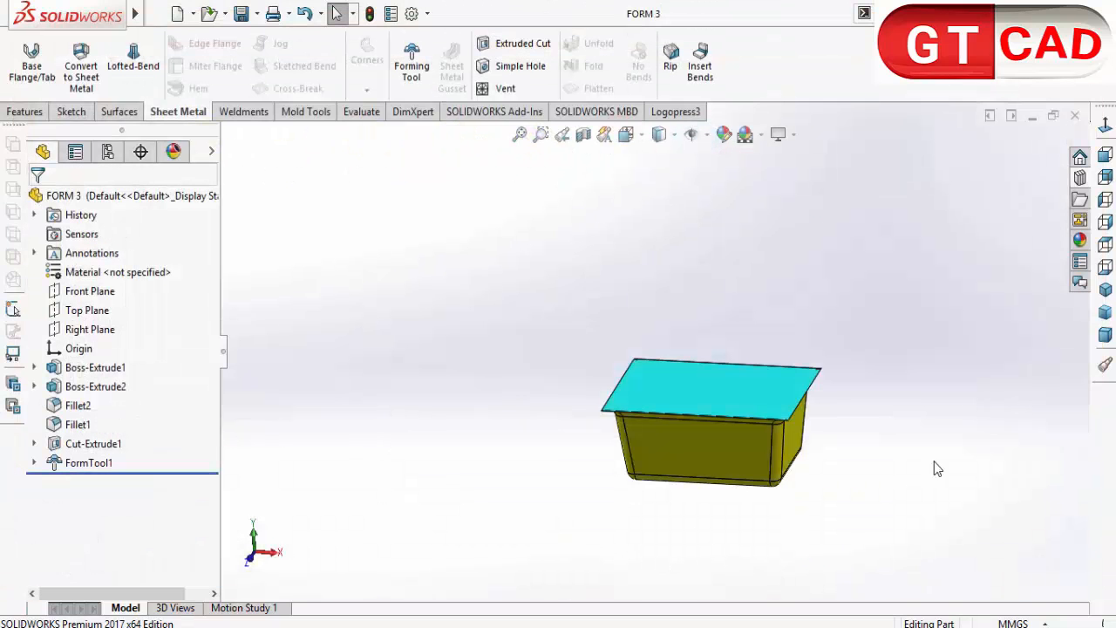
left_click(1074, 115)
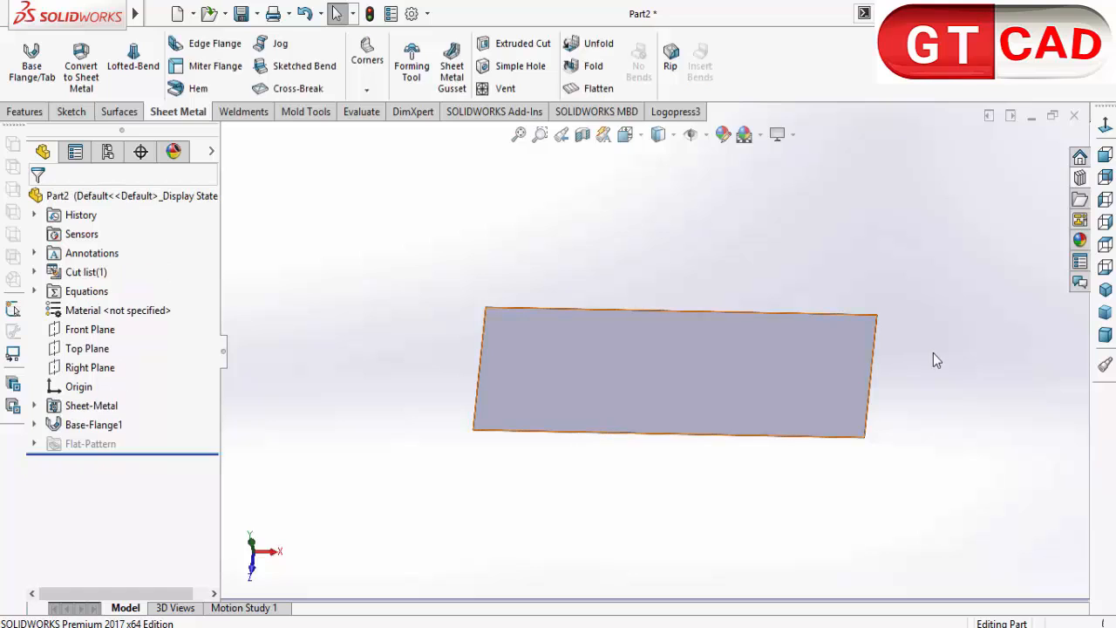
Switch to Windows Photo Viewer and examine the drainboard grooves and drain in the sink reference image
mouse_move(852, 627)
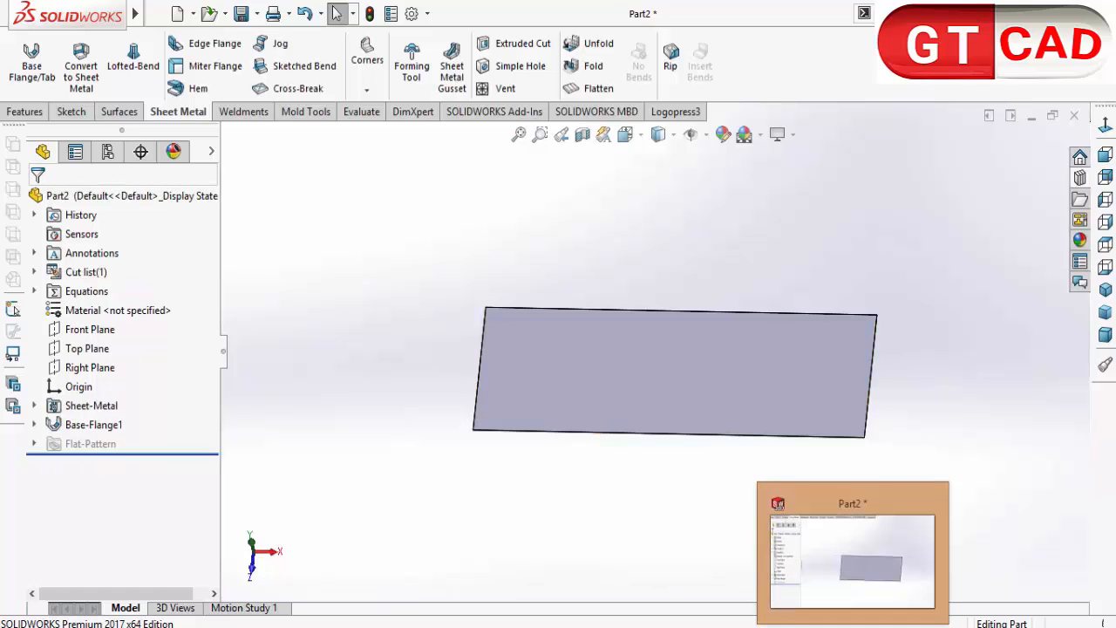
left_click(889, 627)
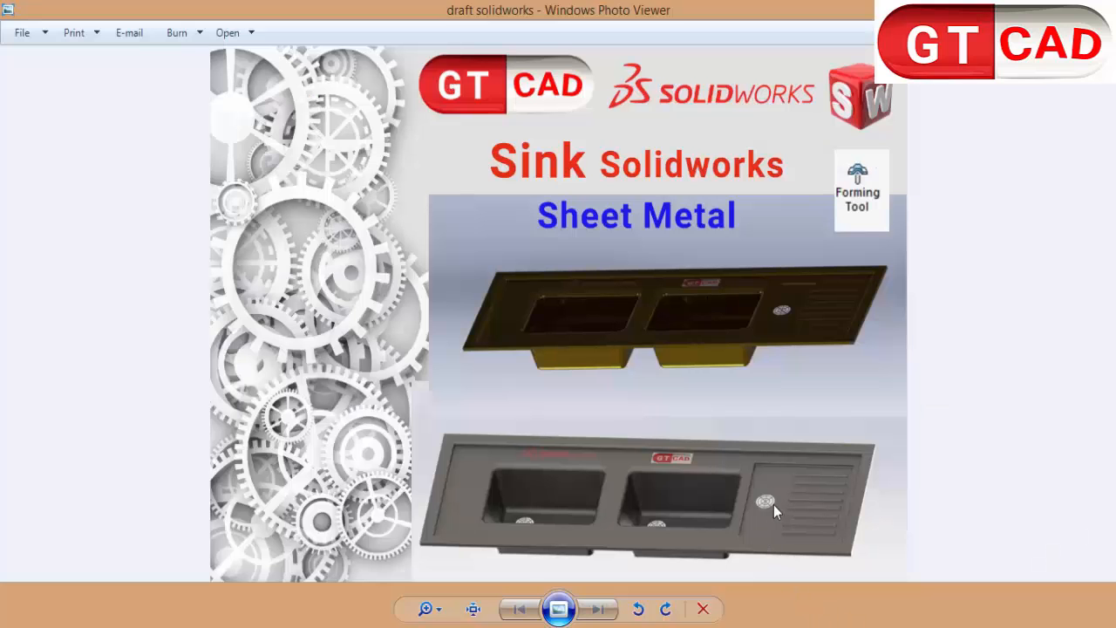
scroll(832, 492, "up", 5)
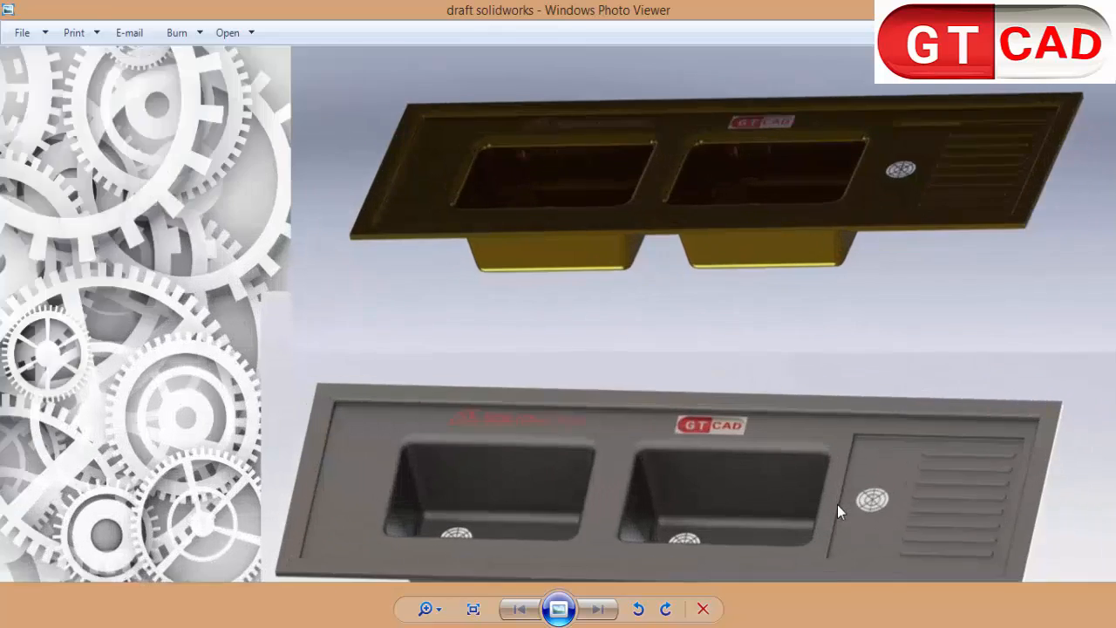
scroll(989, 476, "down", 5)
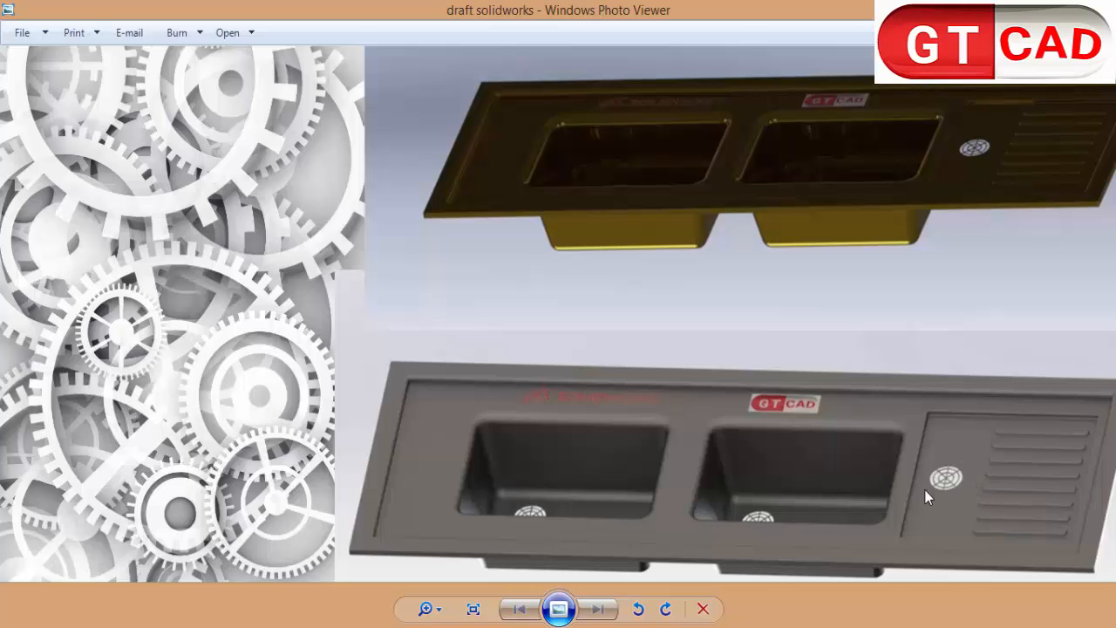
scroll(884, 468, "down", 5)
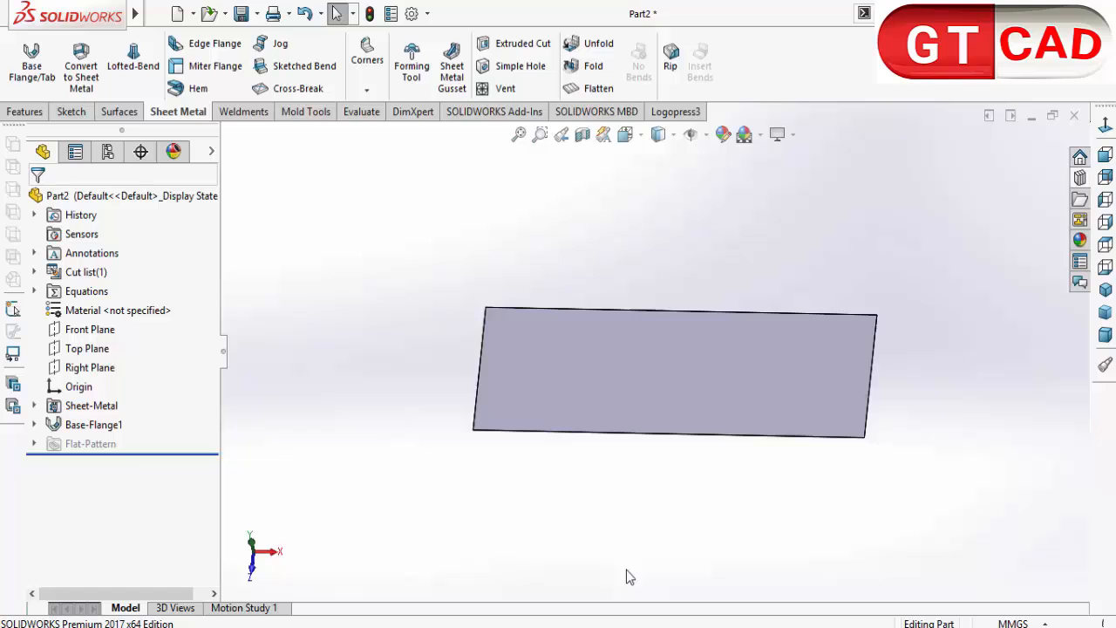
In a new part, sketch a horizontal straight slot on the Top Plane from the origin, about 146 mm between centres and 58 mm wide
key("ctrl+n")
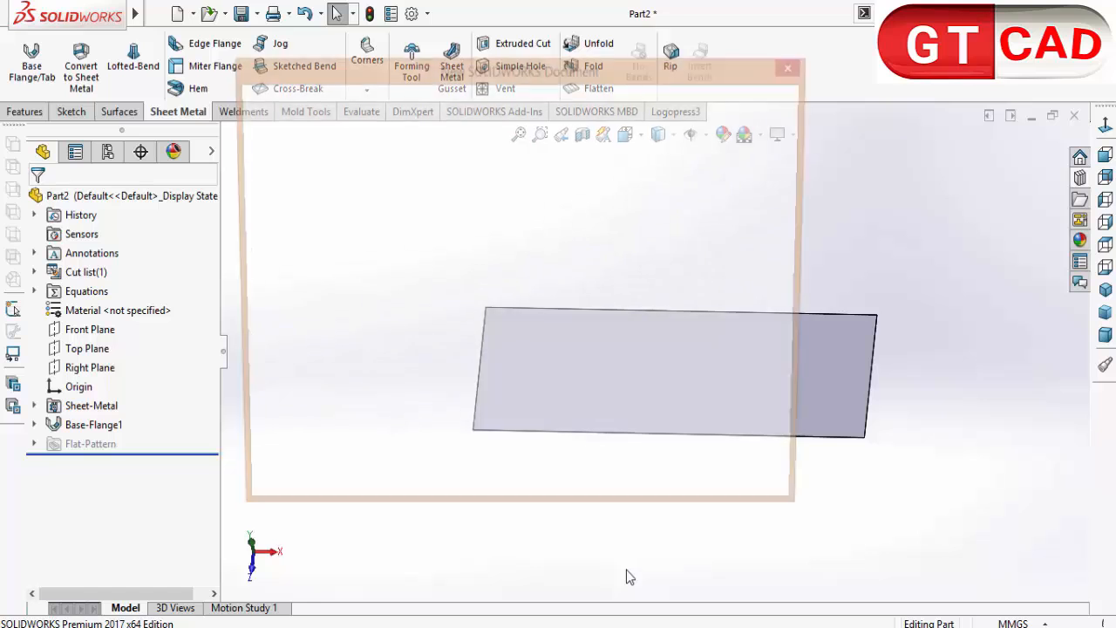
key("Return")
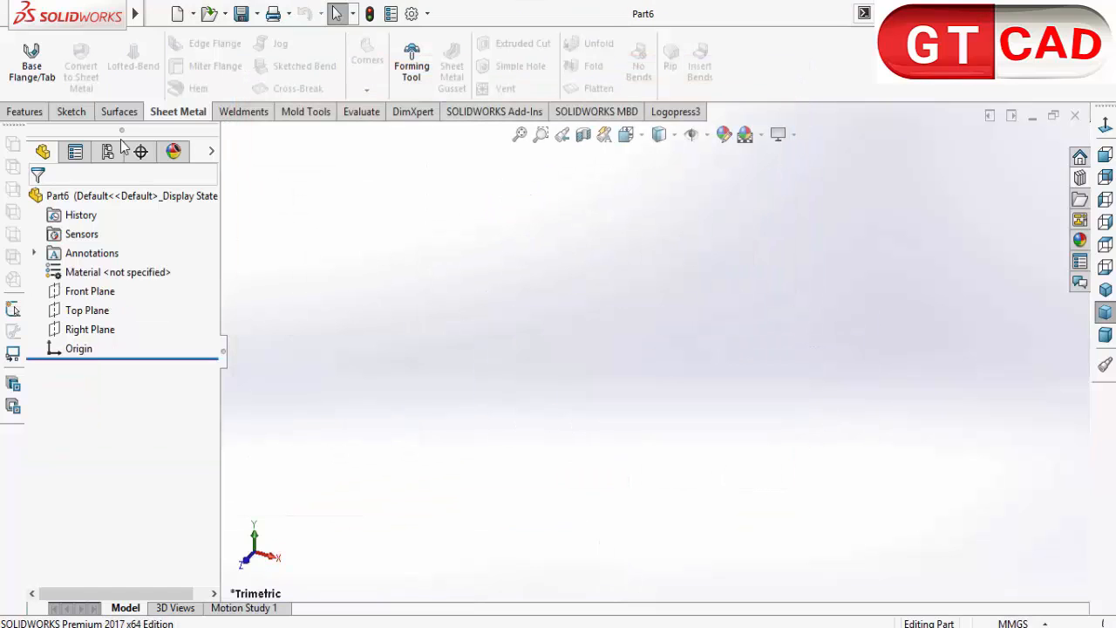
left_click(32, 57)
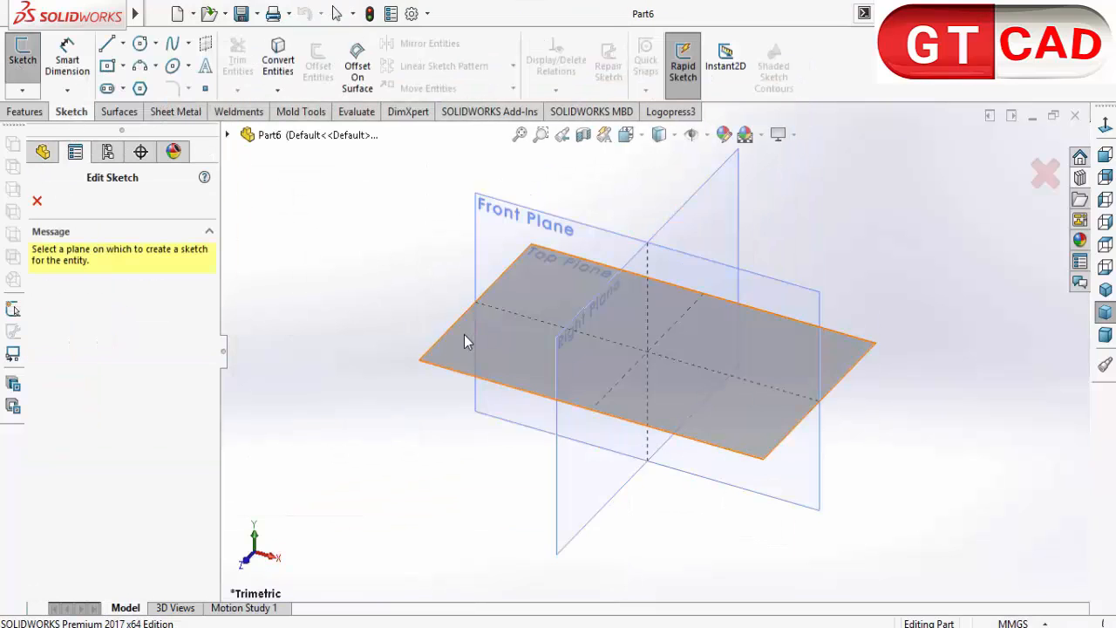
left_click(463, 335)
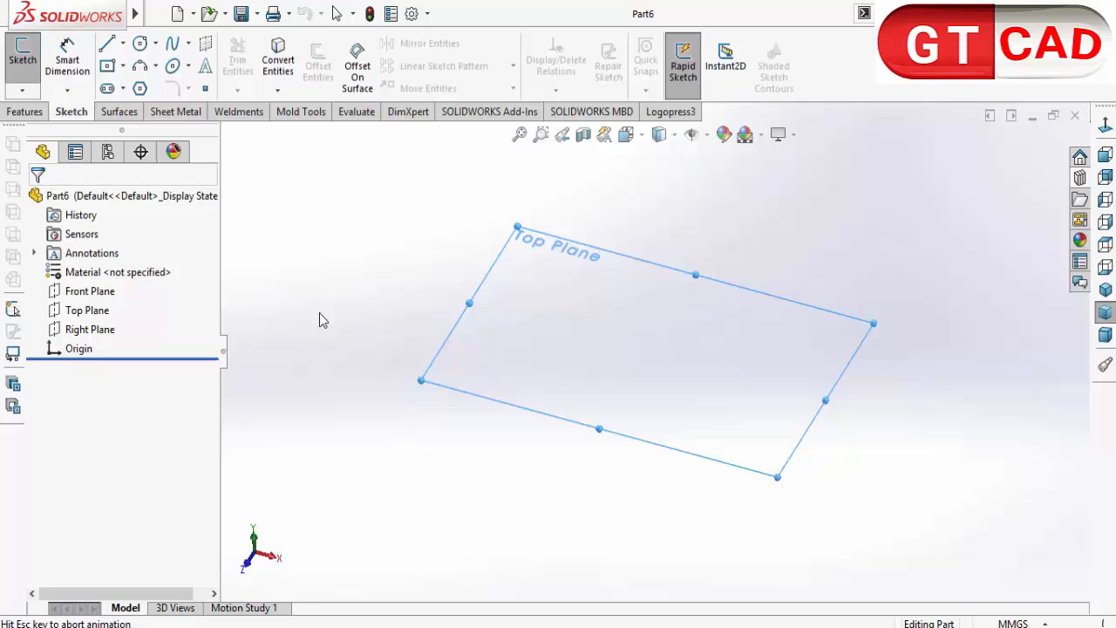
left_click(105, 94)
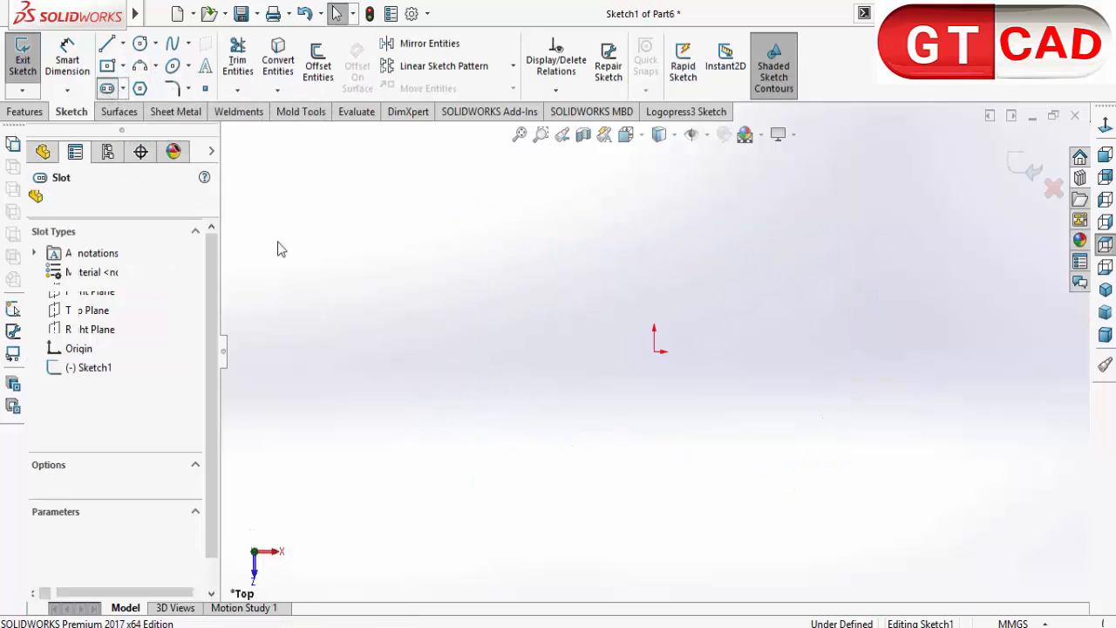
left_click(660, 351)
left_click(970, 351)
left_click(950, 285)
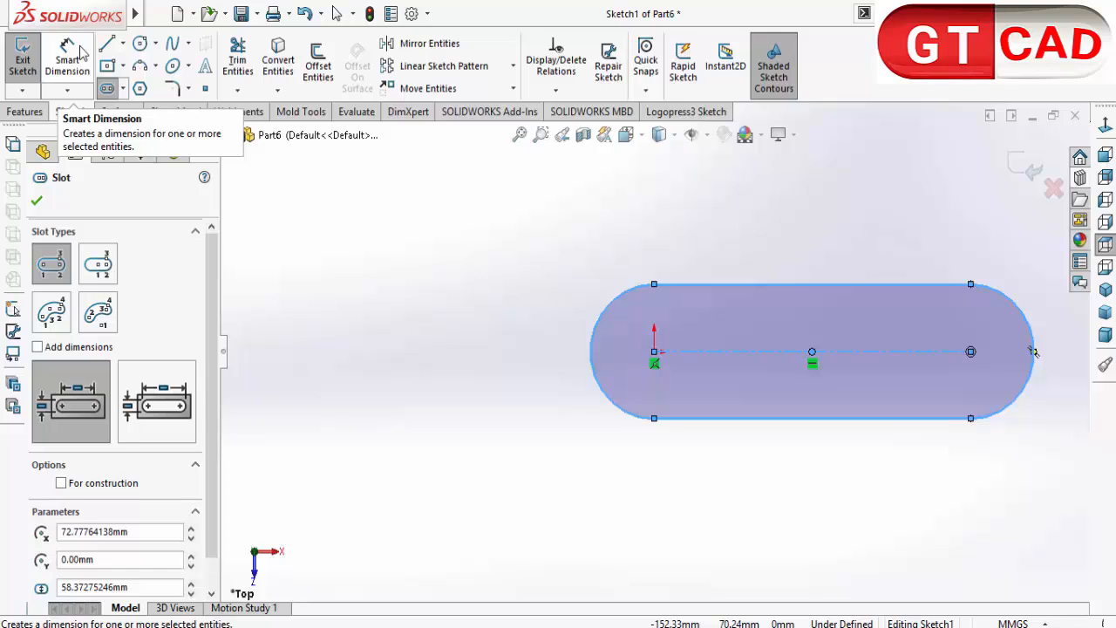
Dimension the slot's centre-to-centre length as 400 mm
left_click(725, 351)
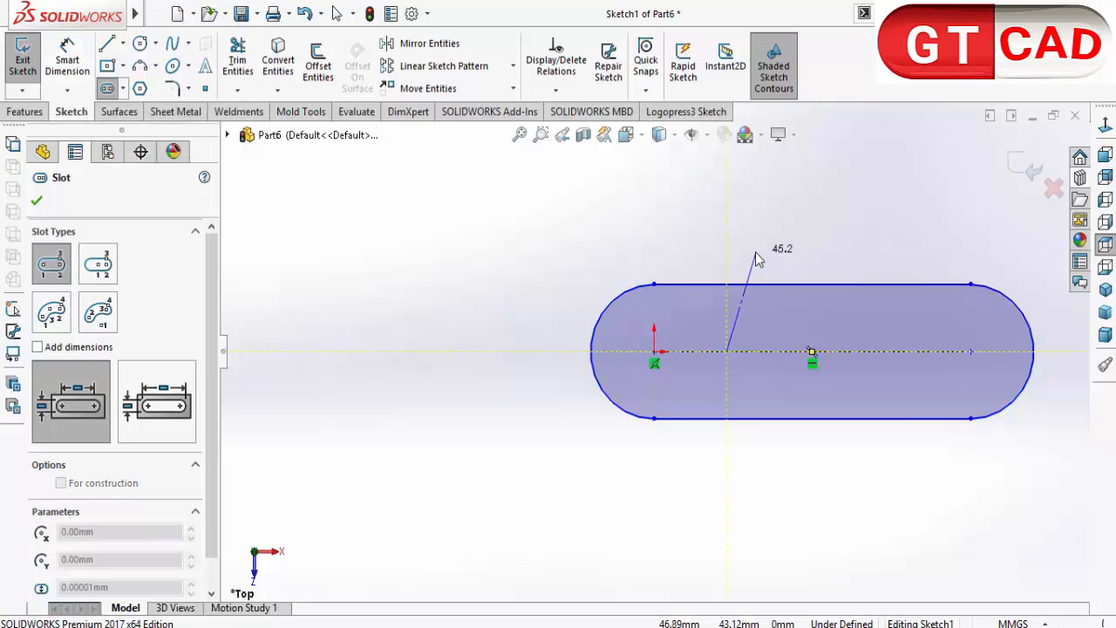
key("Escape")
left_click(67, 61)
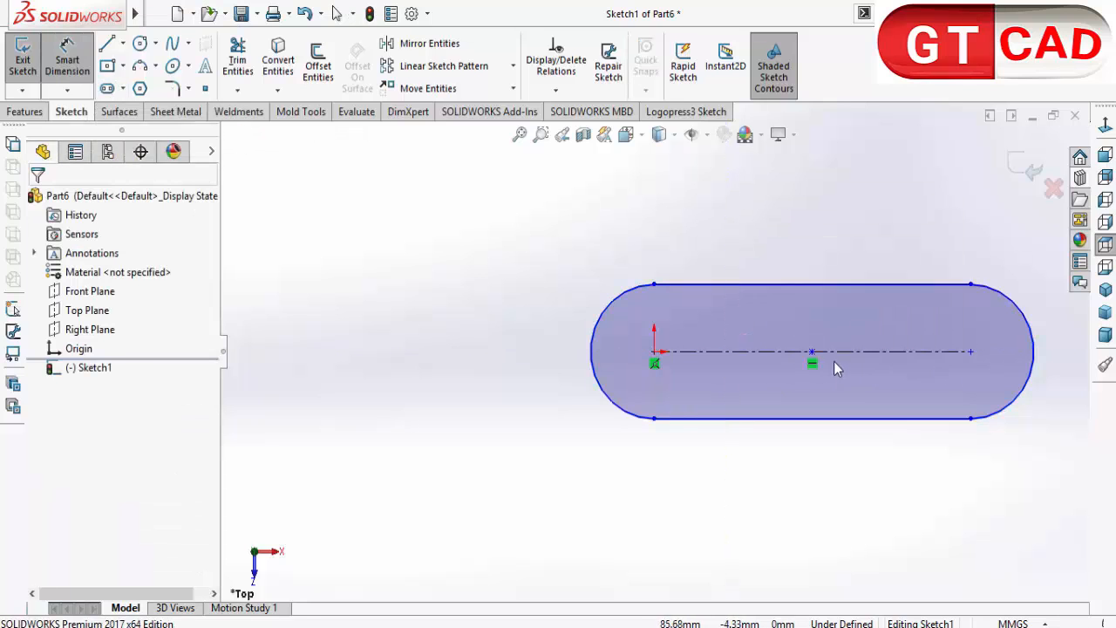
left_click(837, 357)
left_click(838, 232)
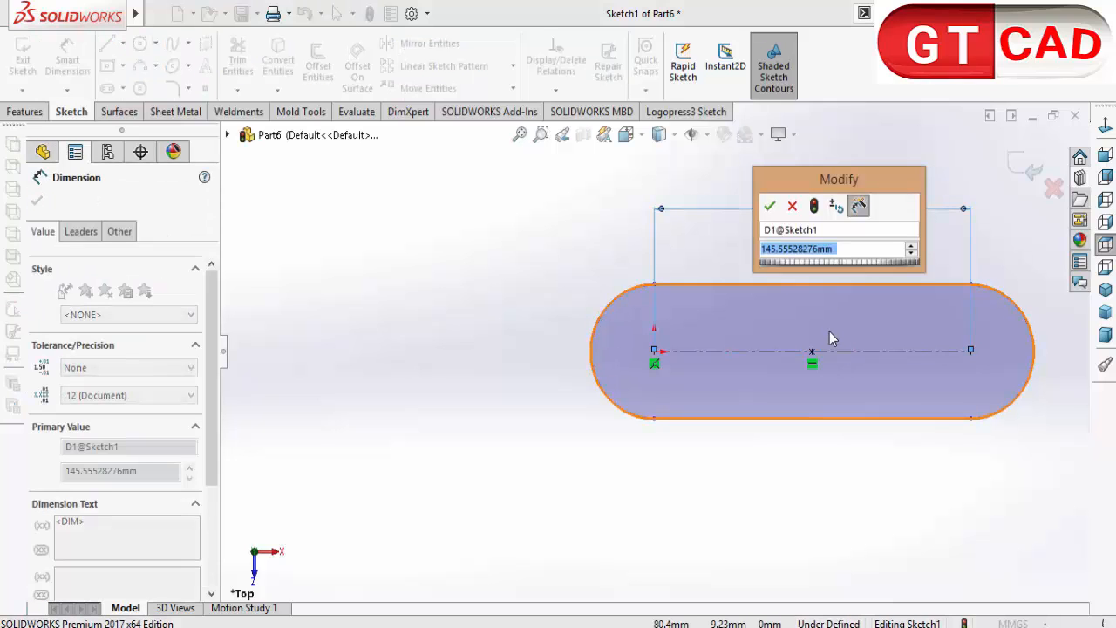
type("400")
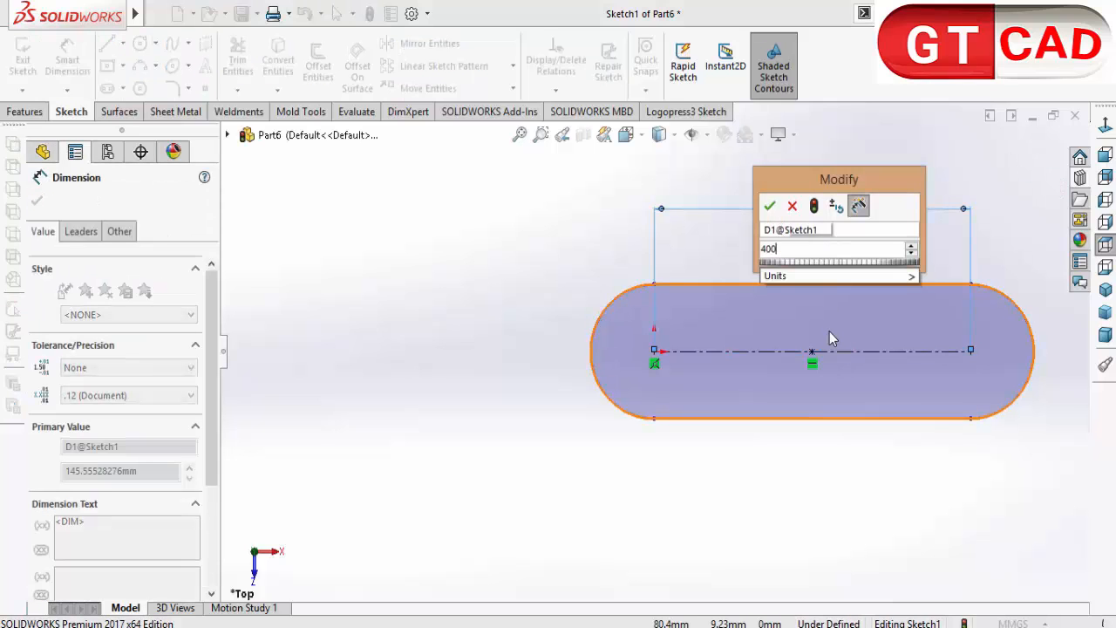
key("Return")
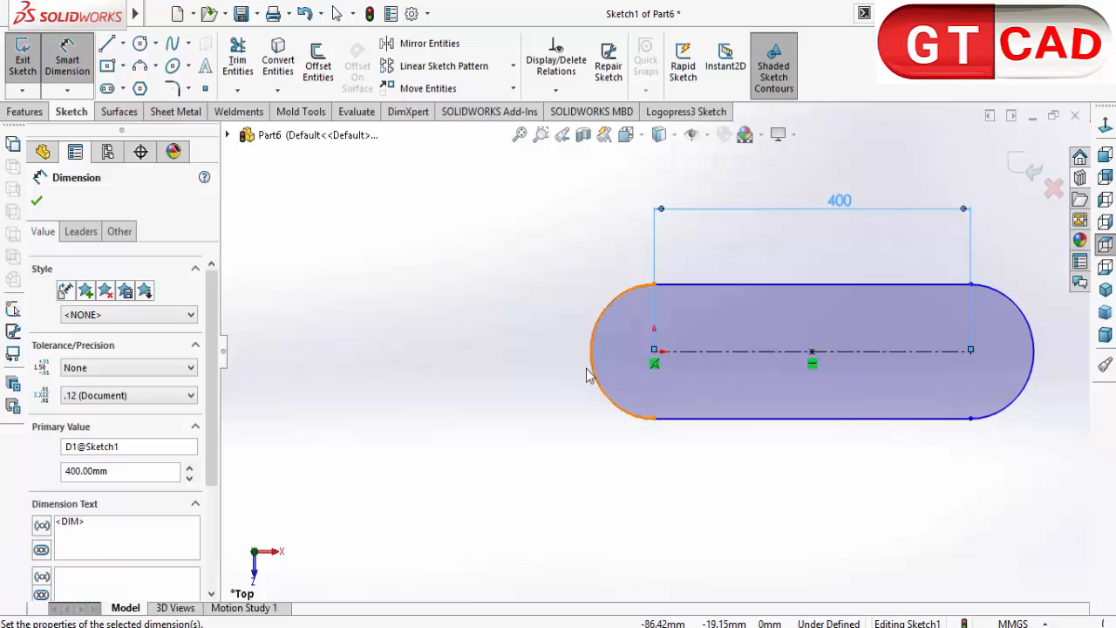
Dimension the slot's end arc with a 20 mm radius and close the sketch
left_click(547, 392)
left_click(578, 413)
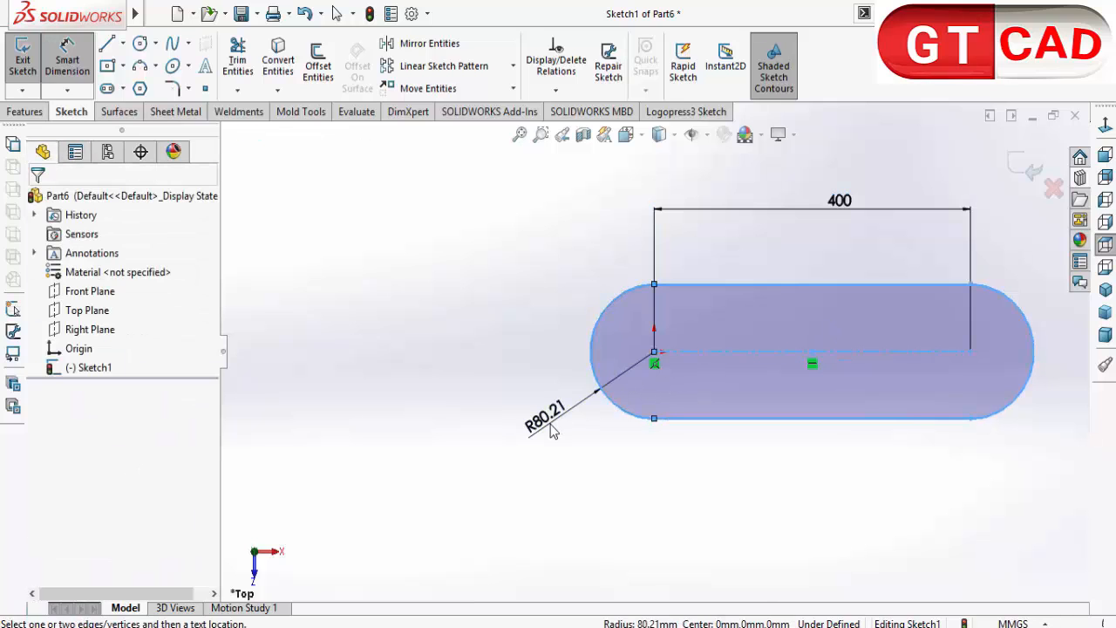
left_click(552, 428)
type("20")
key("Return")
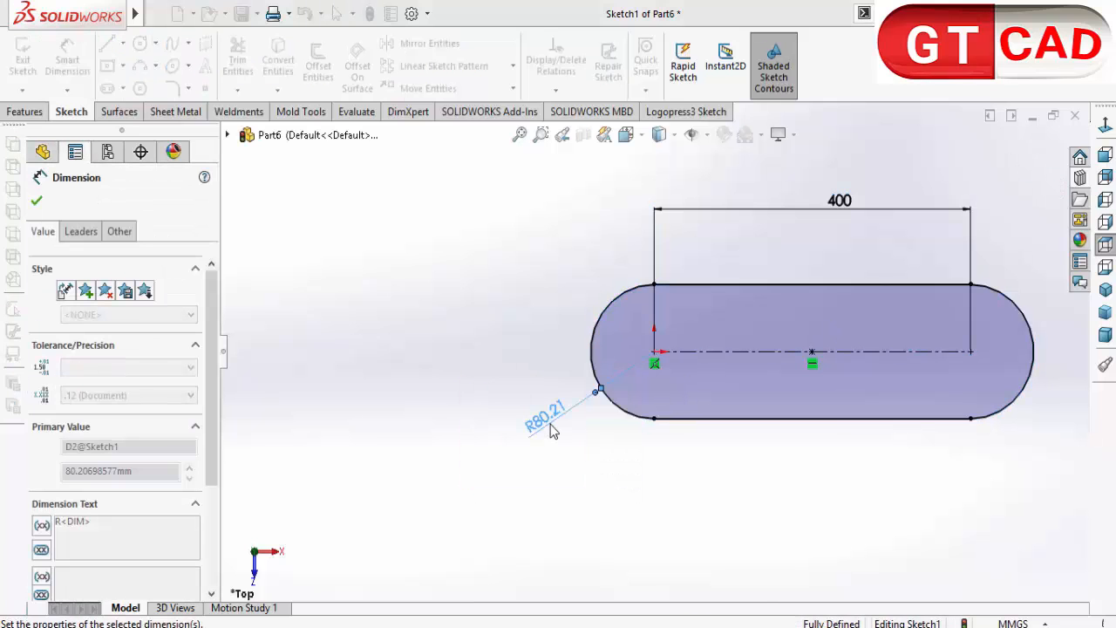
left_click(1020, 165)
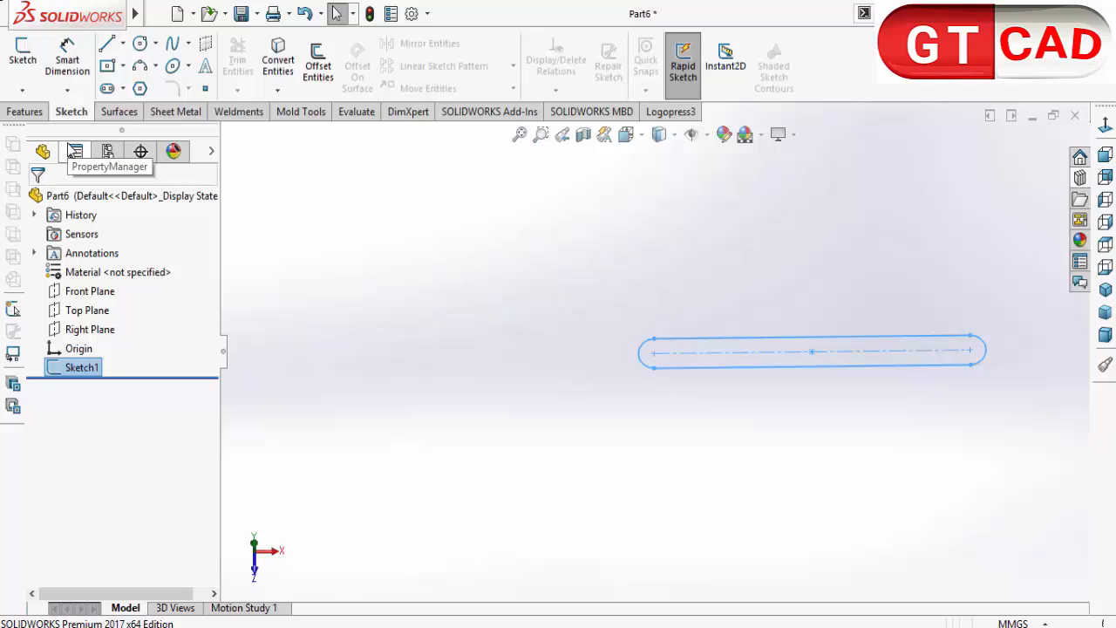
Extrude the slot profile 10 mm downward from the sketch plane with a blind end condition
left_click(24, 111)
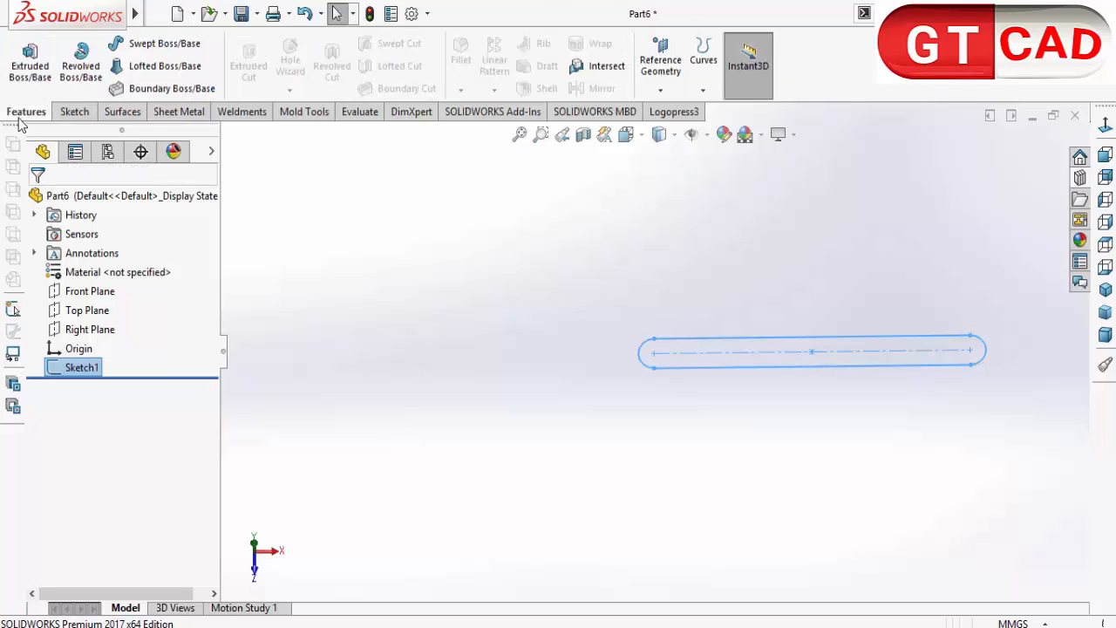
middle_click_drag(645, 472, 643, 307)
left_click(40, 303)
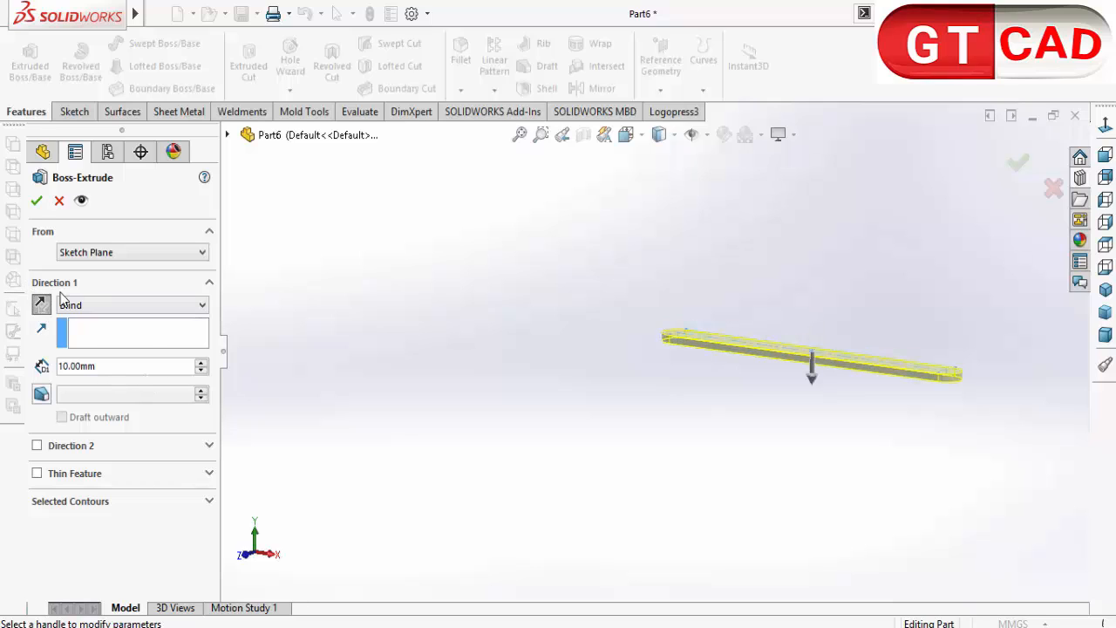
mouse_move(572, 442)
middle_mouse_down()
mouse_move(625, 456)
mouse_move(689, 410)
mouse_move(689, 463)
mouse_move(657, 456)
mouse_move(637, 426)
mouse_move(566, 465)
middle_mouse_up()
Sketch a corner rectangle about 562 mm by 205 mm on the slot body's upper face, enclosing the whole slot
left_click(74, 111)
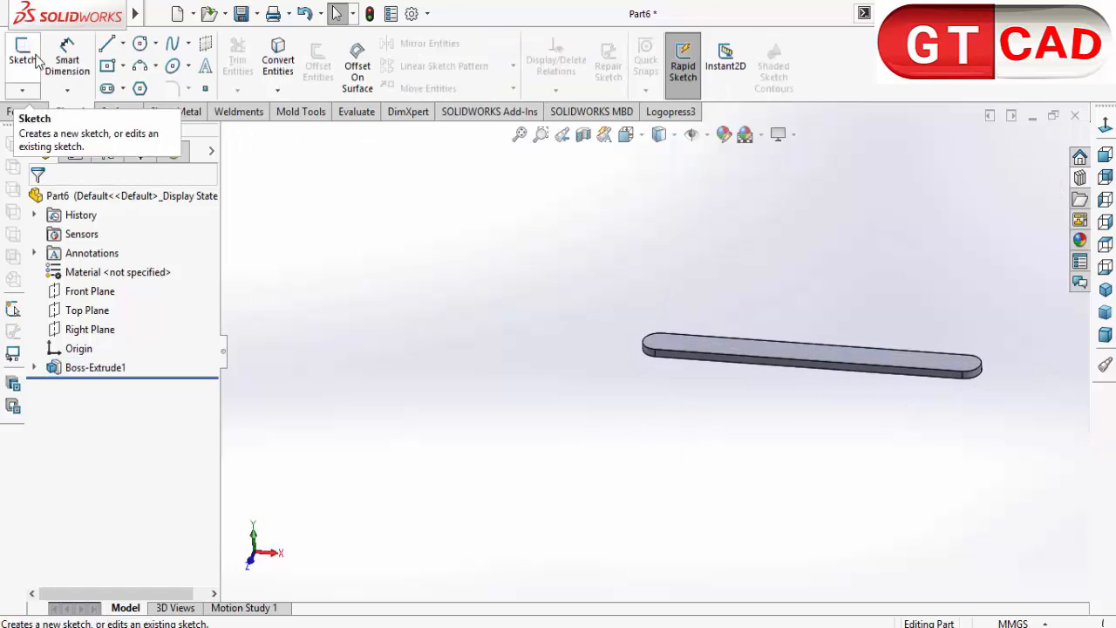
scroll(697, 346, "down", 3)
left_click(641, 349)
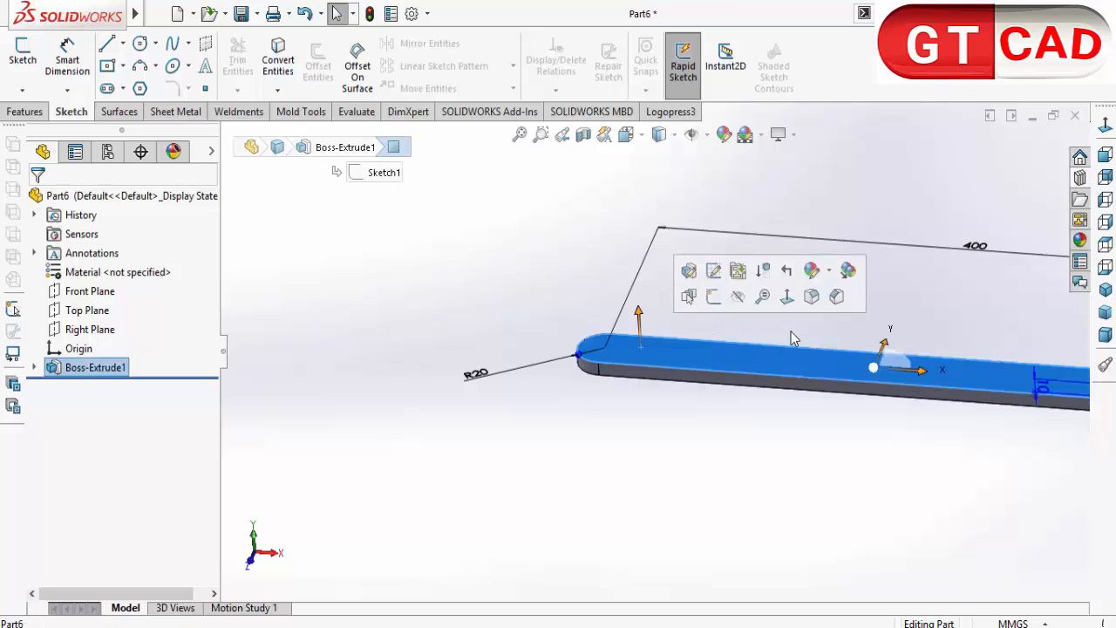
left_click(24, 53)
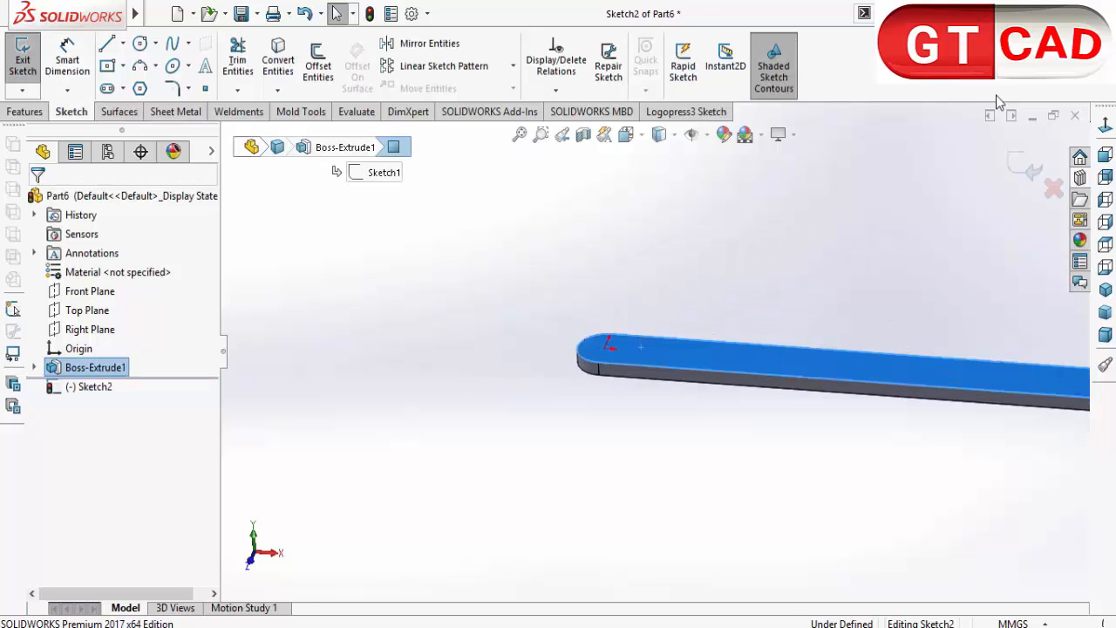
left_click(110, 71)
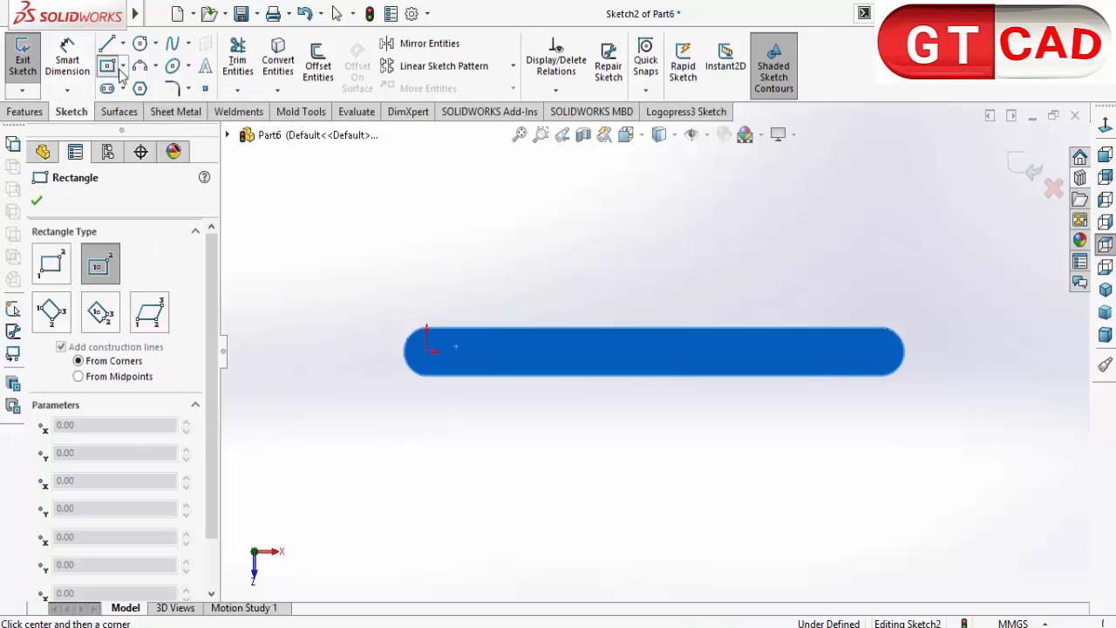
left_click(123, 66)
left_click(159, 88)
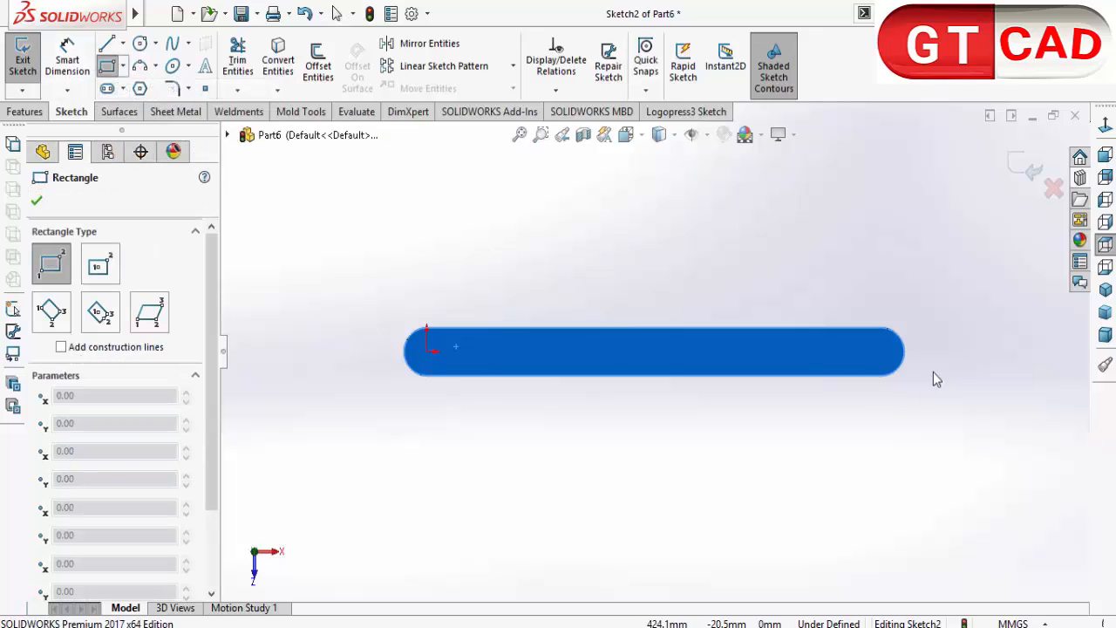
left_click(959, 253)
left_click(320, 498)
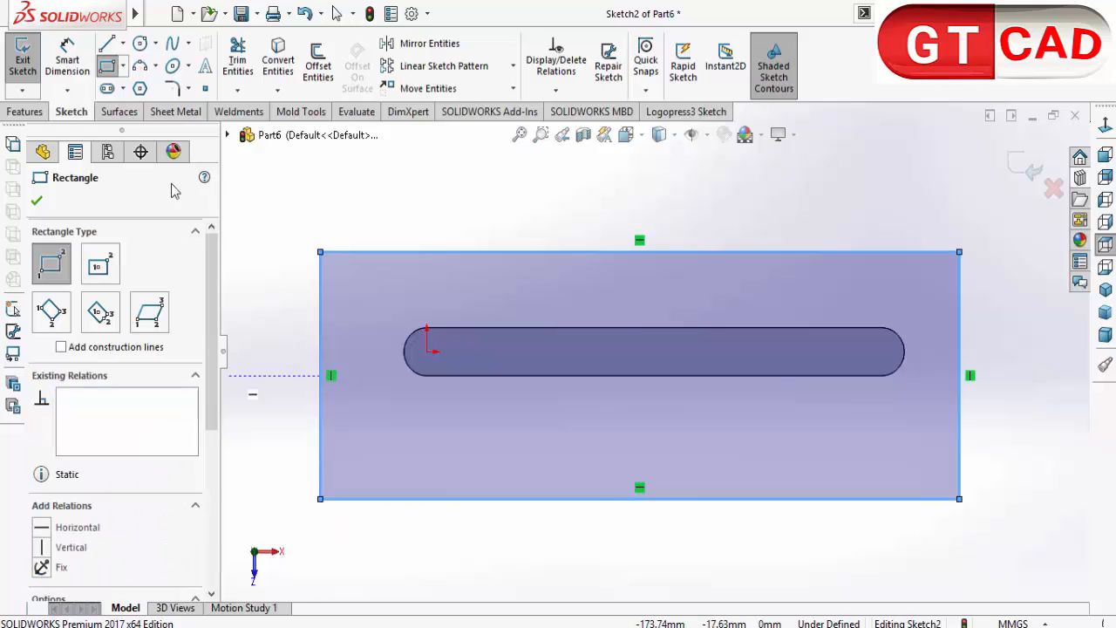
Dimension the rectangle's vertical side as 300 mm
left_click(68, 59)
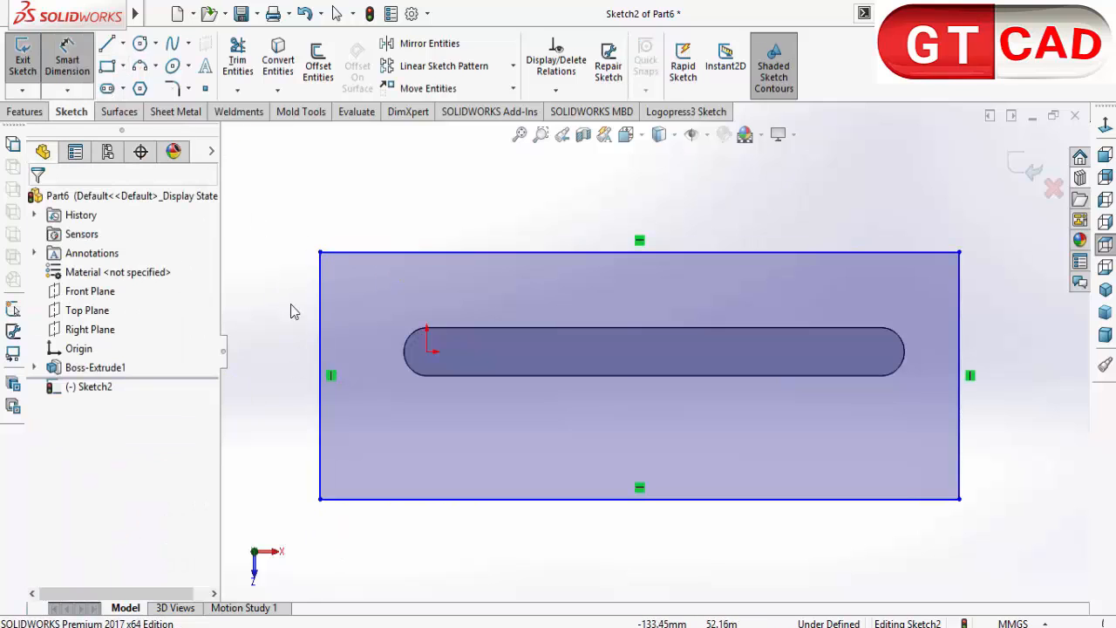
left_click(321, 334)
left_click(294, 342)
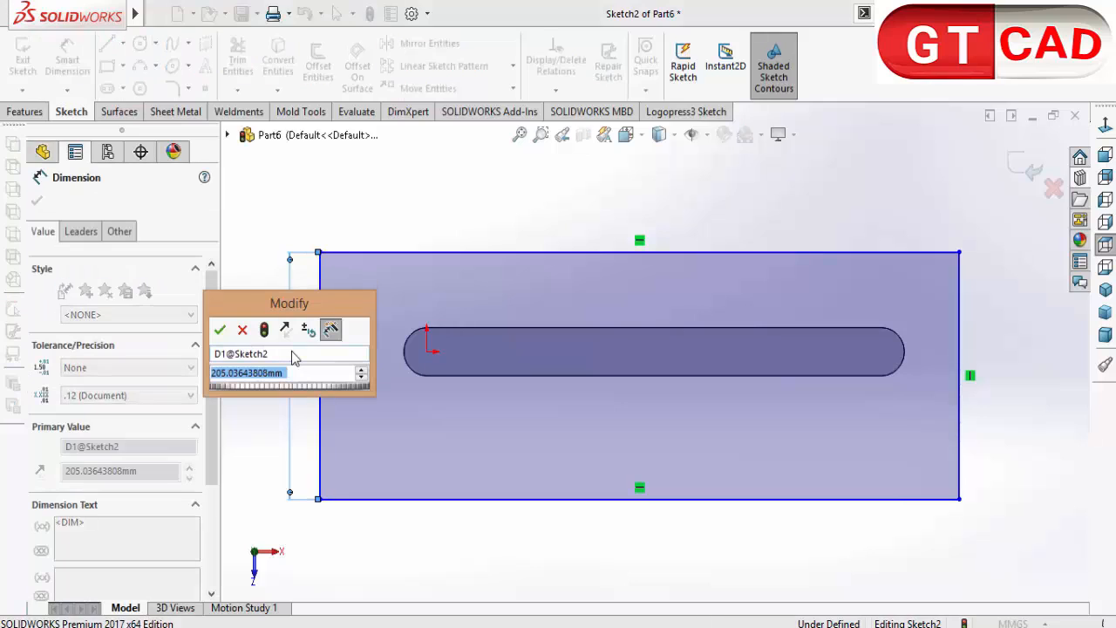
type("300")
key("Return")
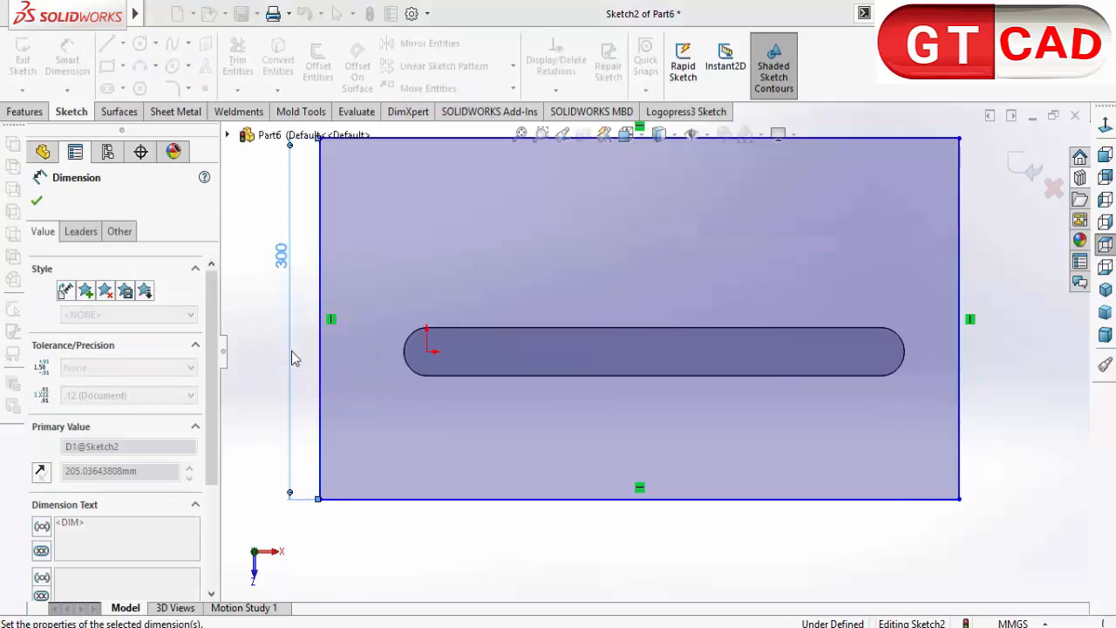
Dimension the rectangle's horizontal side as 500 mm and correct it to 800 mm
left_click(569, 204)
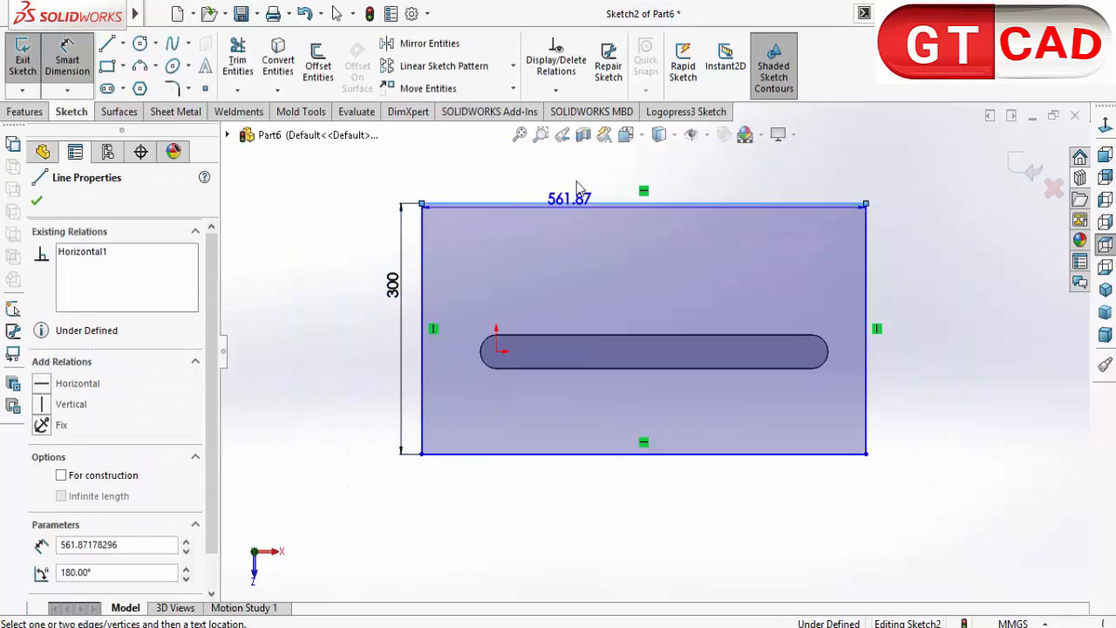
left_click(576, 181)
type("500")
key("Return")
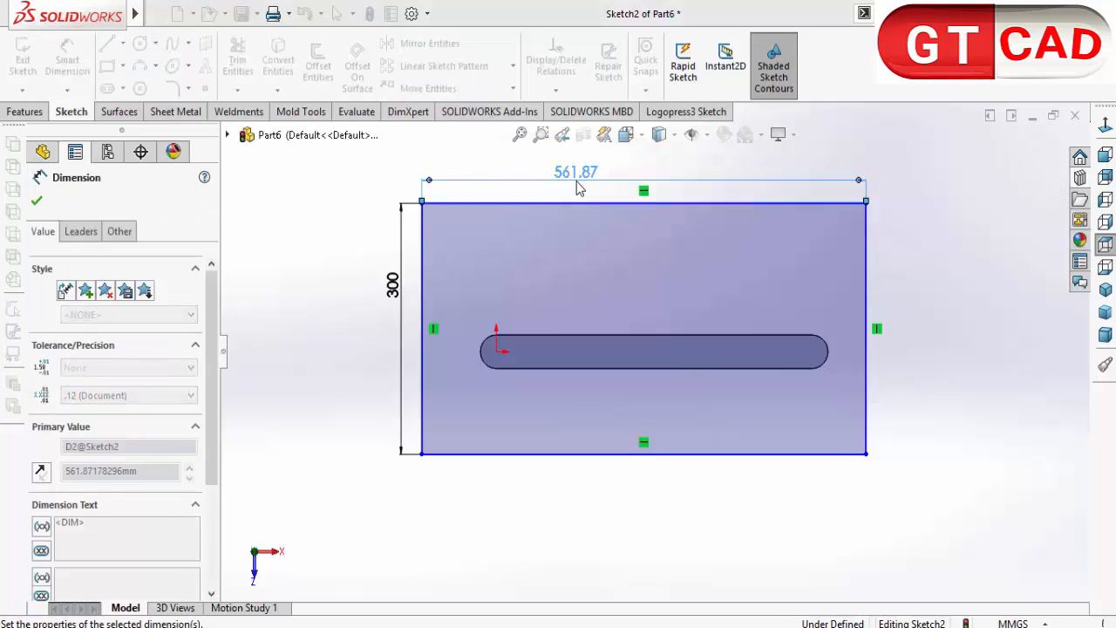
double_click(562, 181)
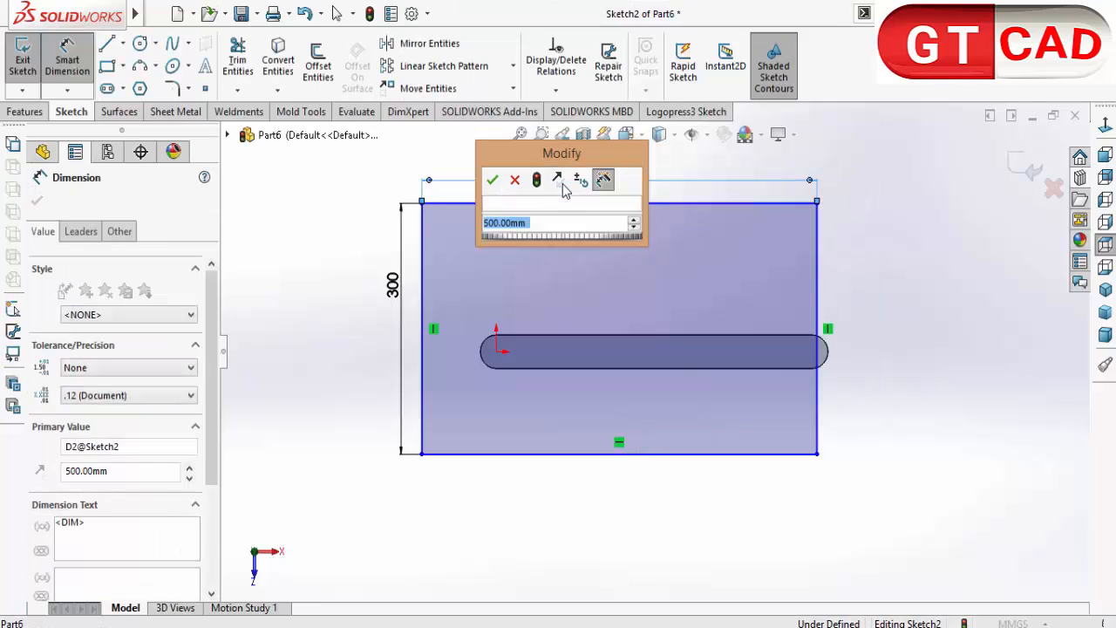
type("800")
key("Return")
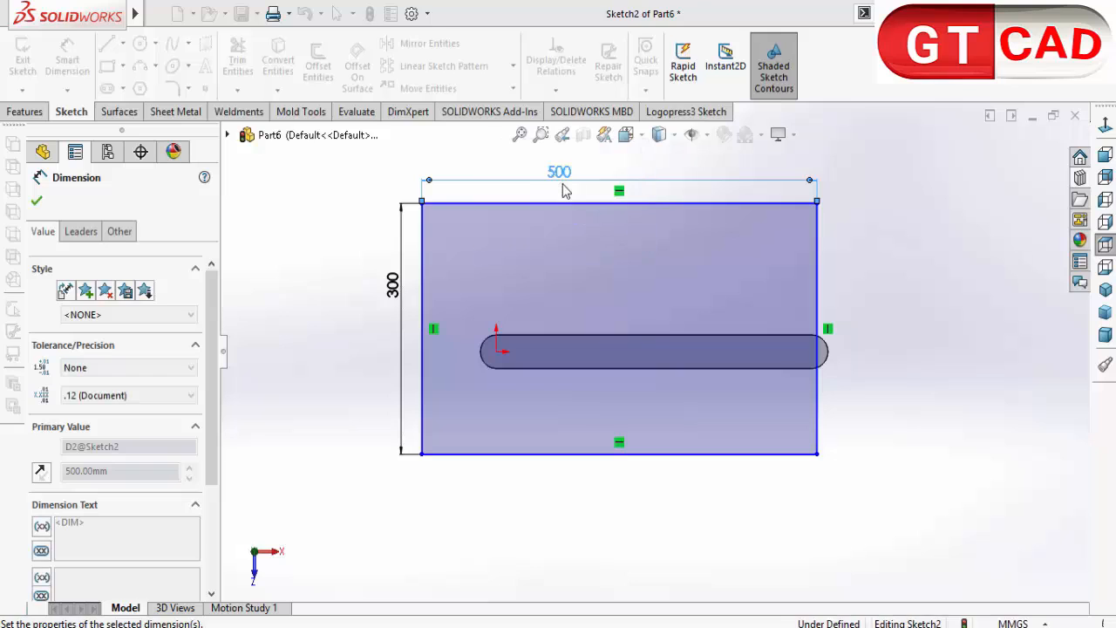
Reposition the 800 x 300 mm rectangle so it sits roughly centred around the slot, and close the sketch
right_click(405, 145)
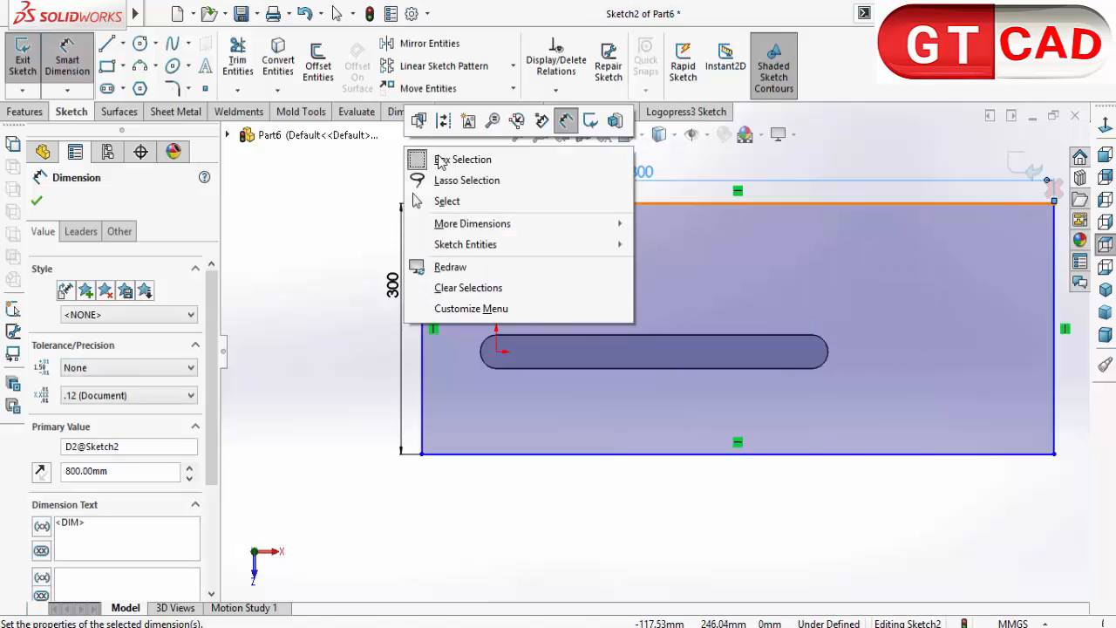
left_click(439, 200)
left_click_drag(419, 257, 363, 256)
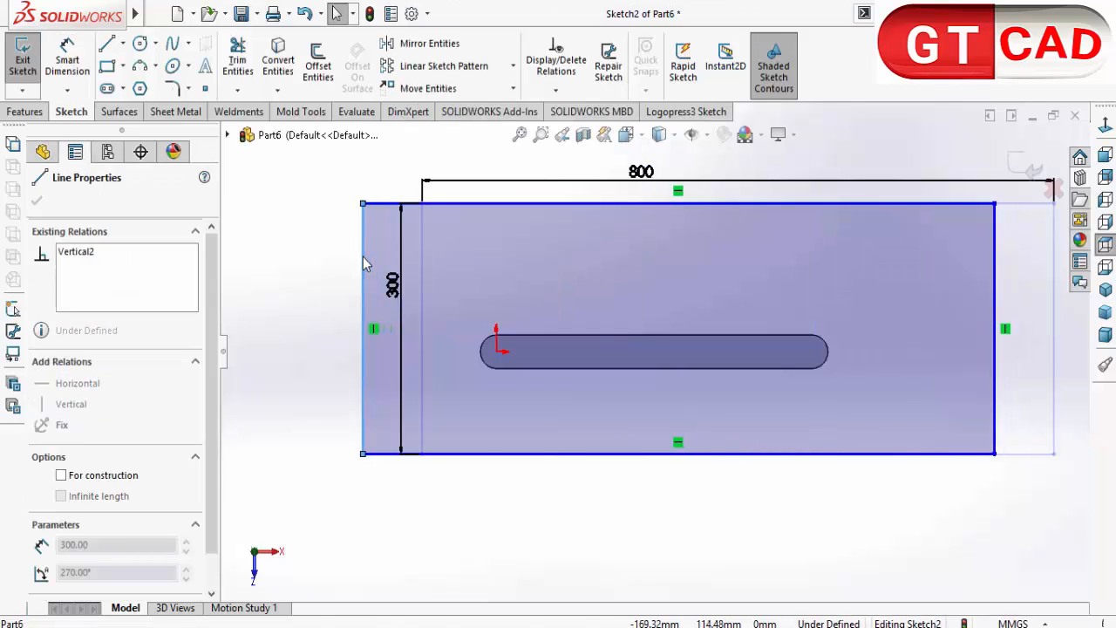
left_click_drag(613, 454, 616, 483)
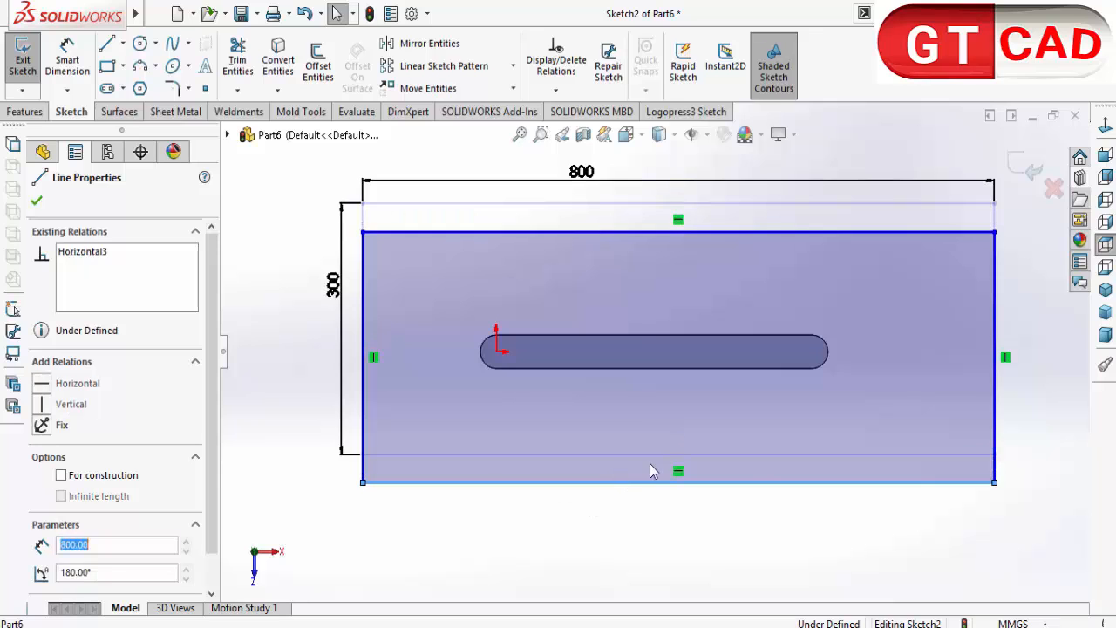
left_click(953, 547)
left_click(1030, 165)
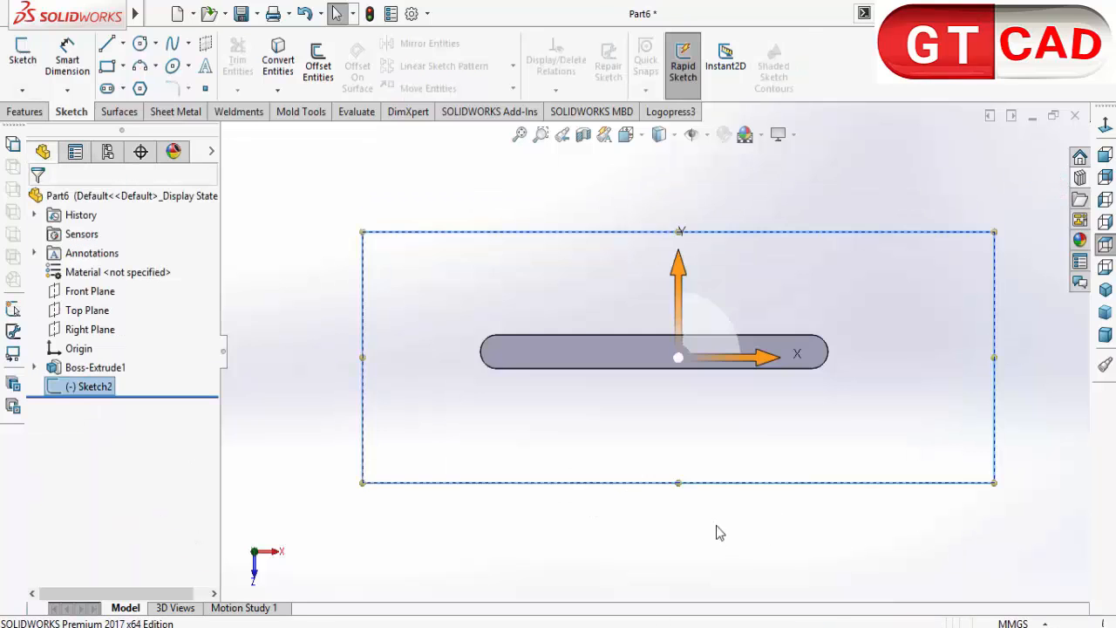
Extrude the rectangle 10 mm upward with a blind end condition, merging it with the slot body
left_click(42, 112)
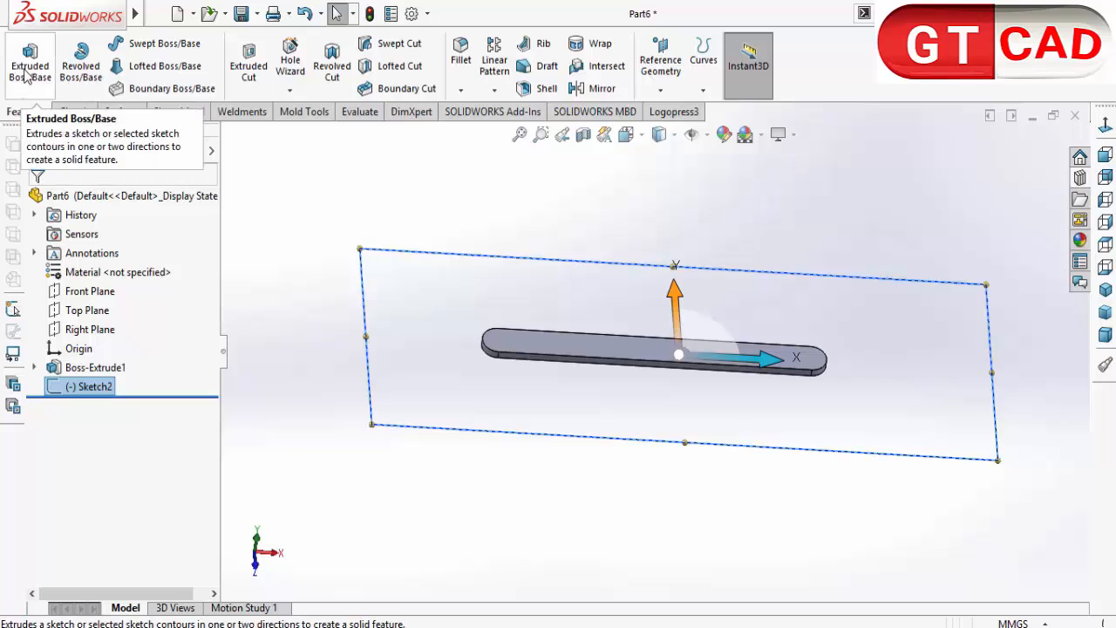
left_click(29, 69)
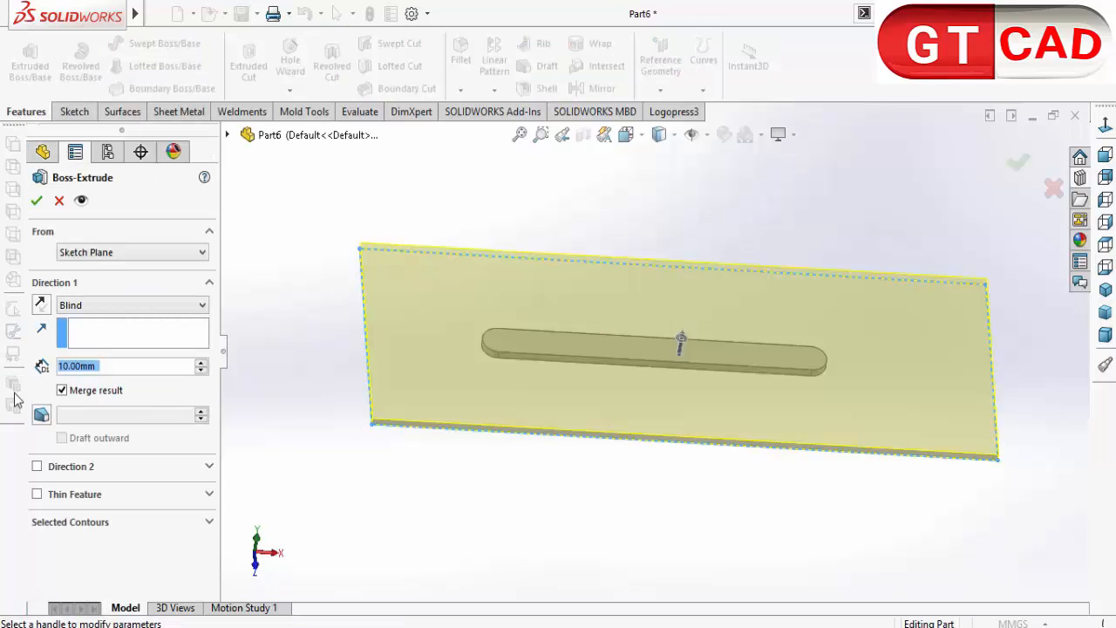
left_click(37, 199)
Fillet the edges of the plate's underside and the slot's lower face with a 5 mm radius
middle_click_drag(513, 561, 582, 388)
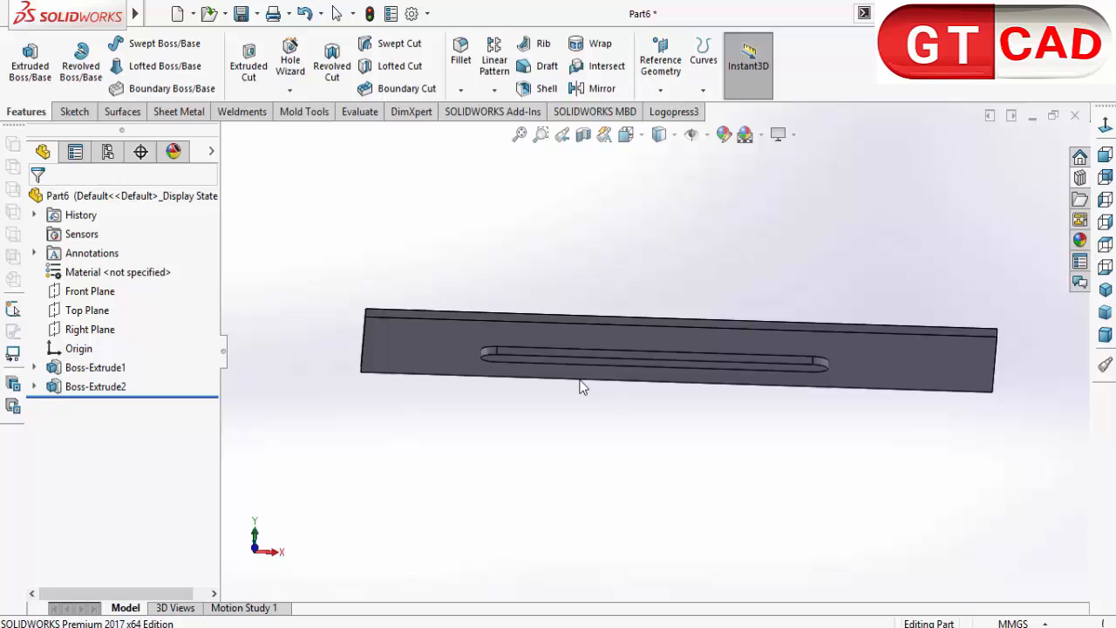
left_click(460, 54)
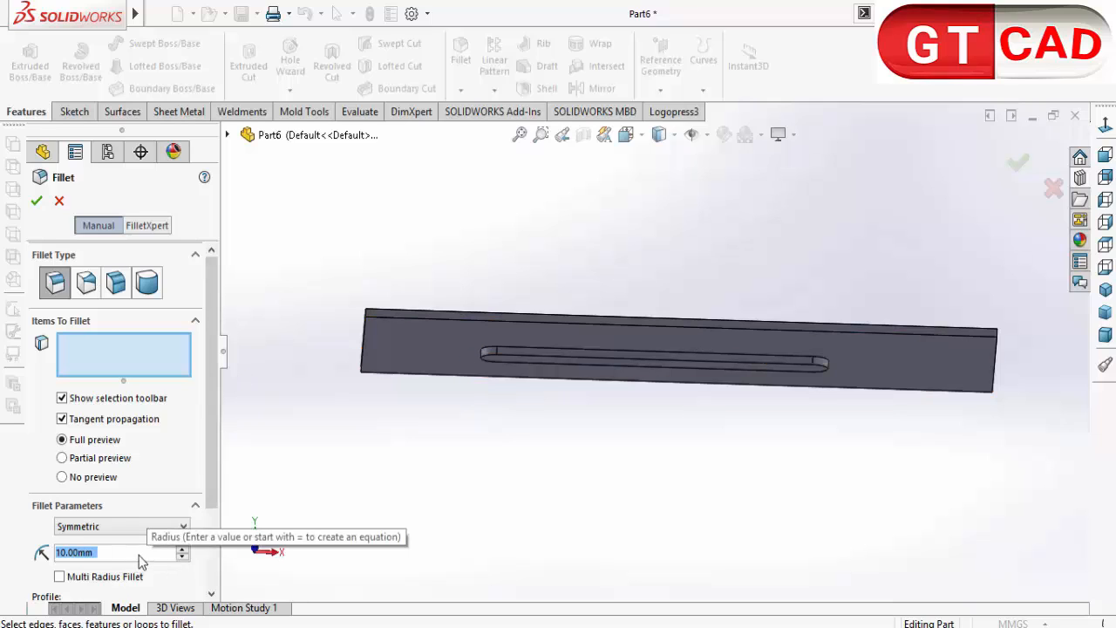
type("5")
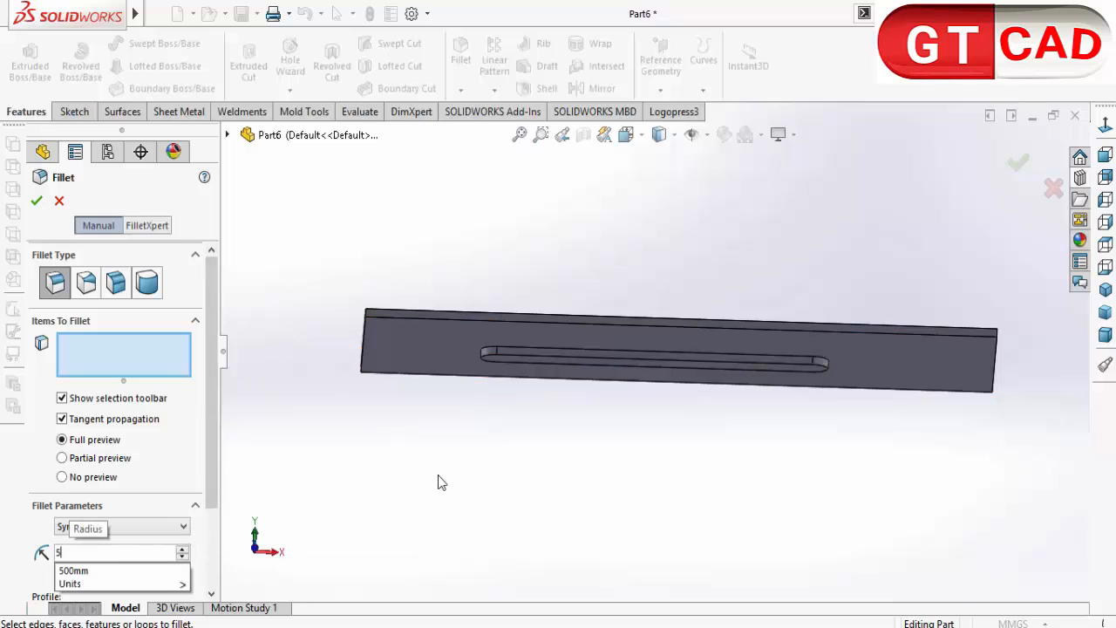
left_click(432, 356)
scroll(471, 378, "down", 6)
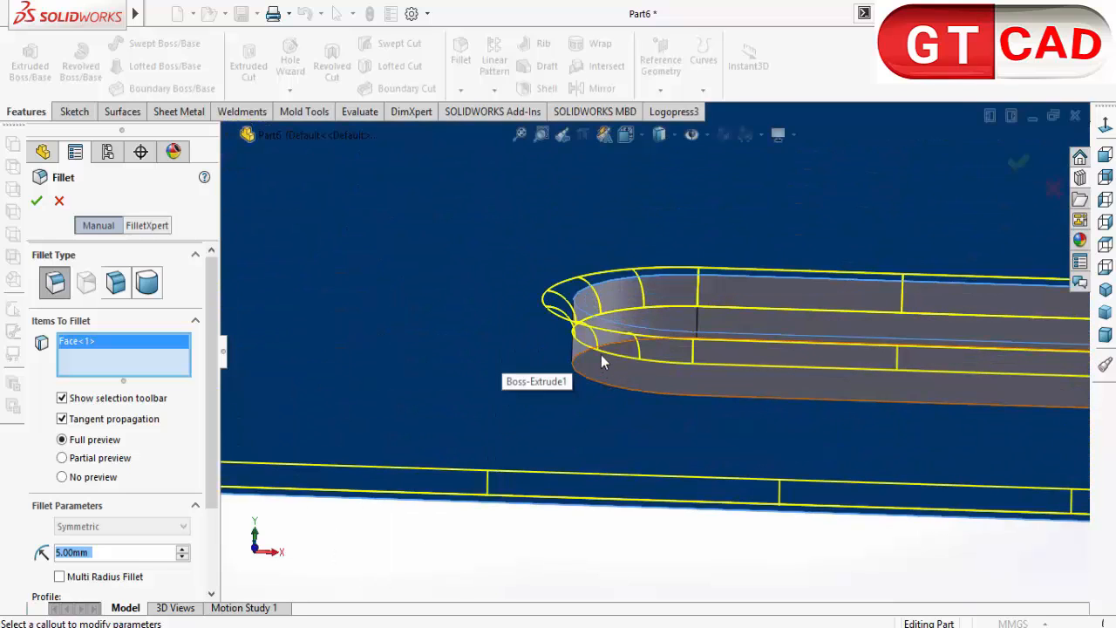
left_click(597, 364)
scroll(558, 420, "up", 5)
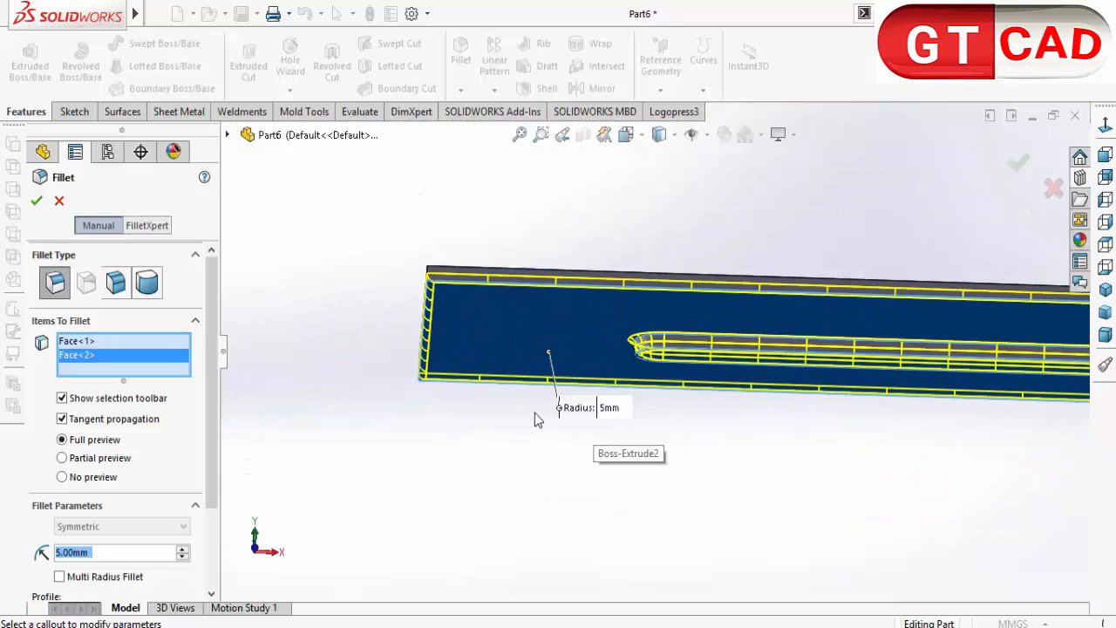
left_click(37, 200)
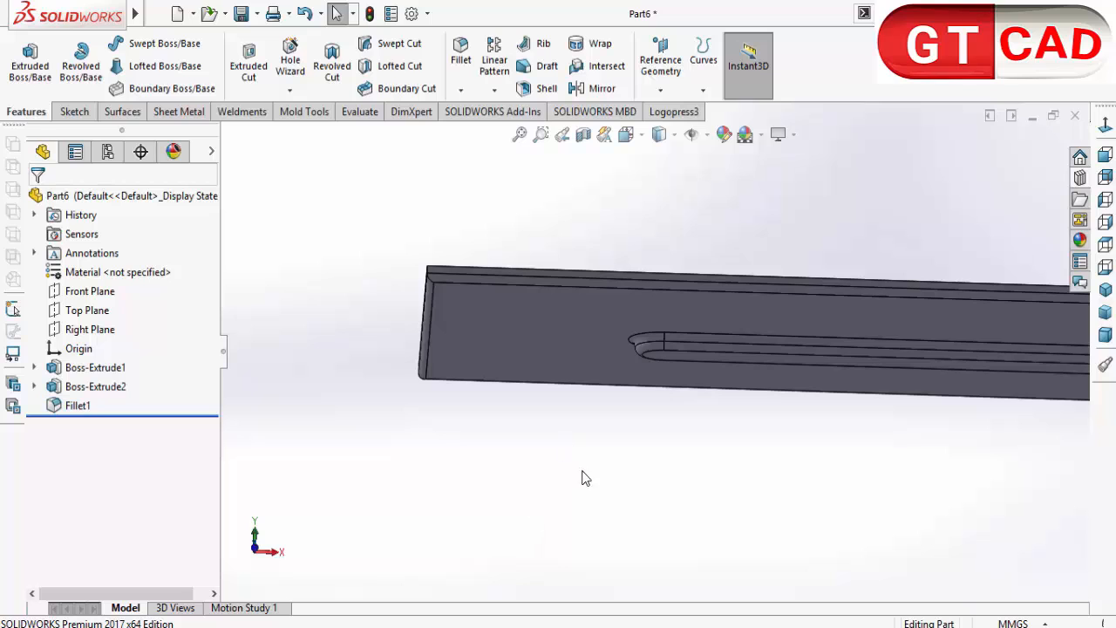
Start a sketch on the plate's upper face and convert the face's outline into sketch entities
middle_click_drag(582, 476, 528, 509)
left_click(74, 111)
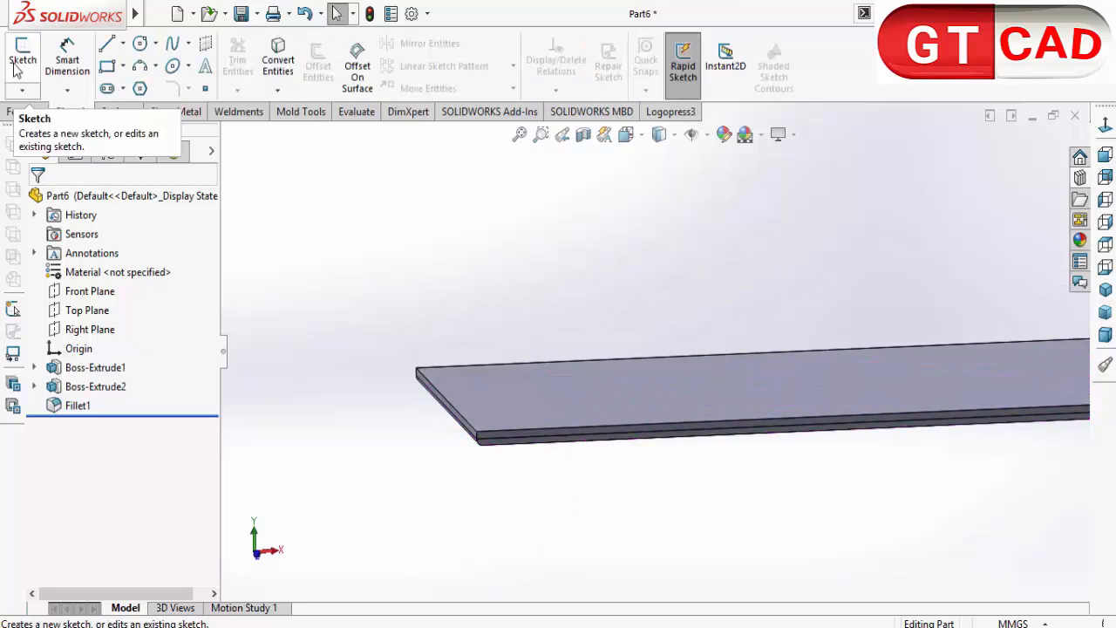
left_click(23, 54)
left_click(562, 383)
left_click(278, 61)
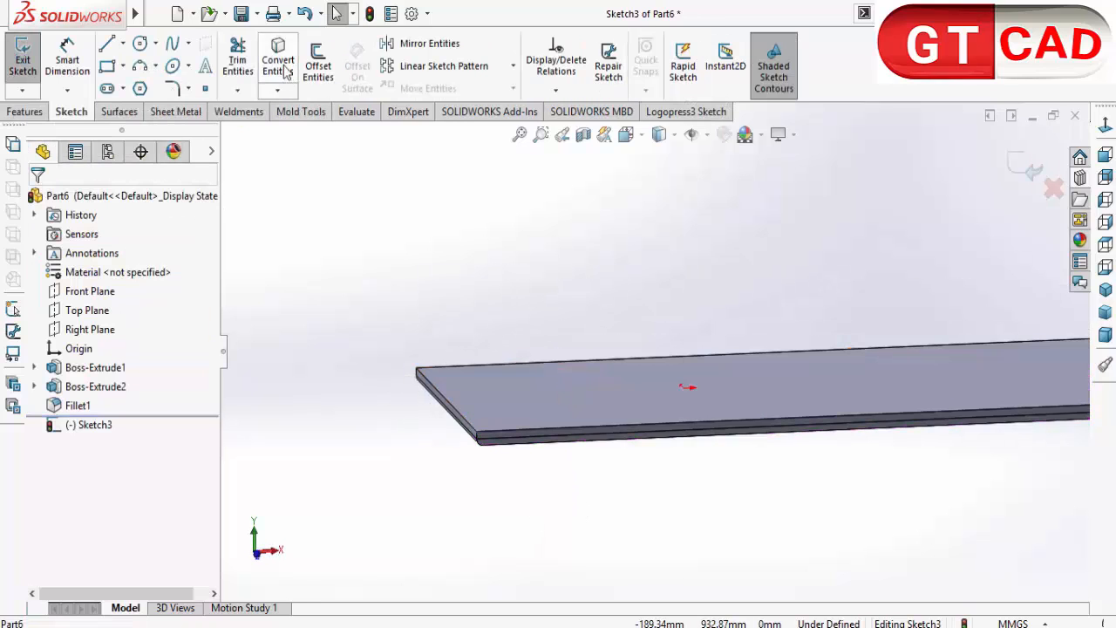
left_click(563, 404)
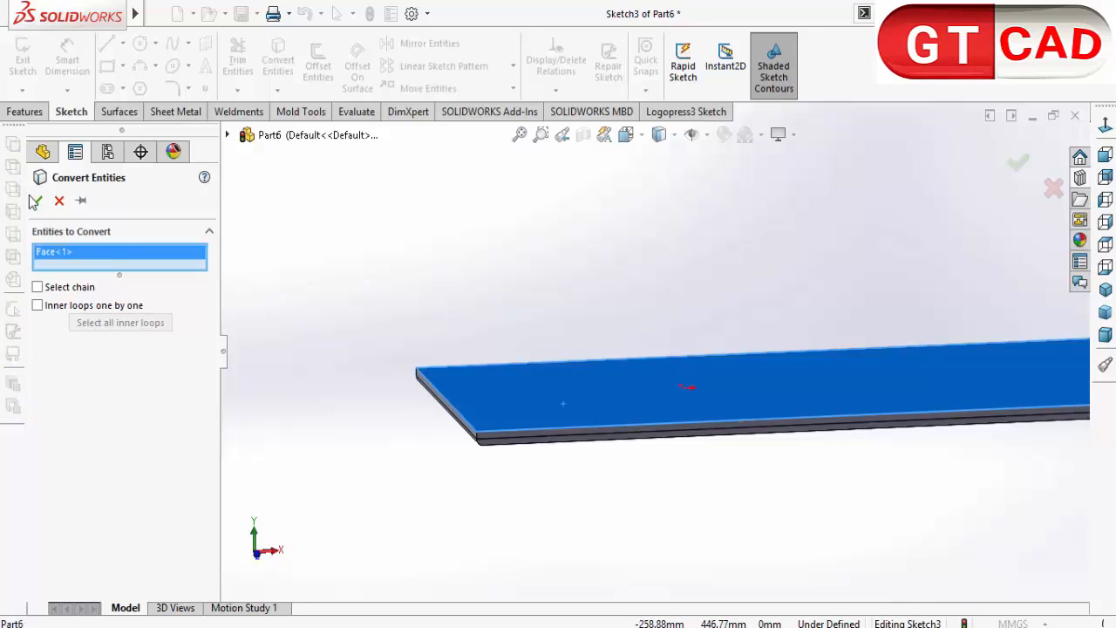
left_click(35, 200)
Cut away the rectangular plate with a 10 mm blind extruded cut of the converted outline
left_click(25, 111)
left_click(248, 61)
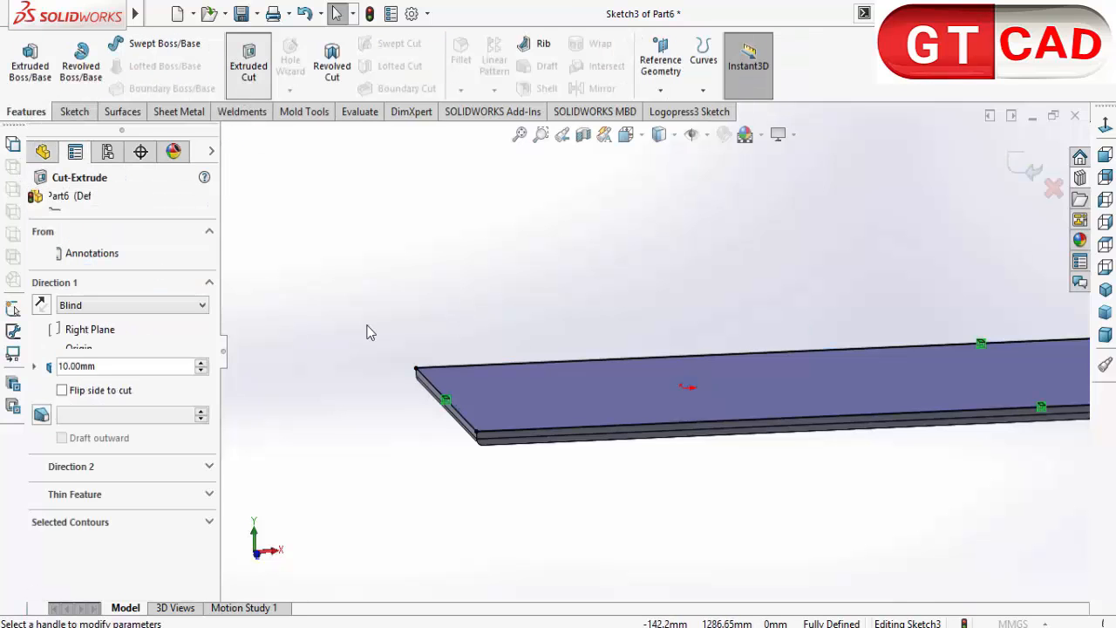
left_click(36, 201)
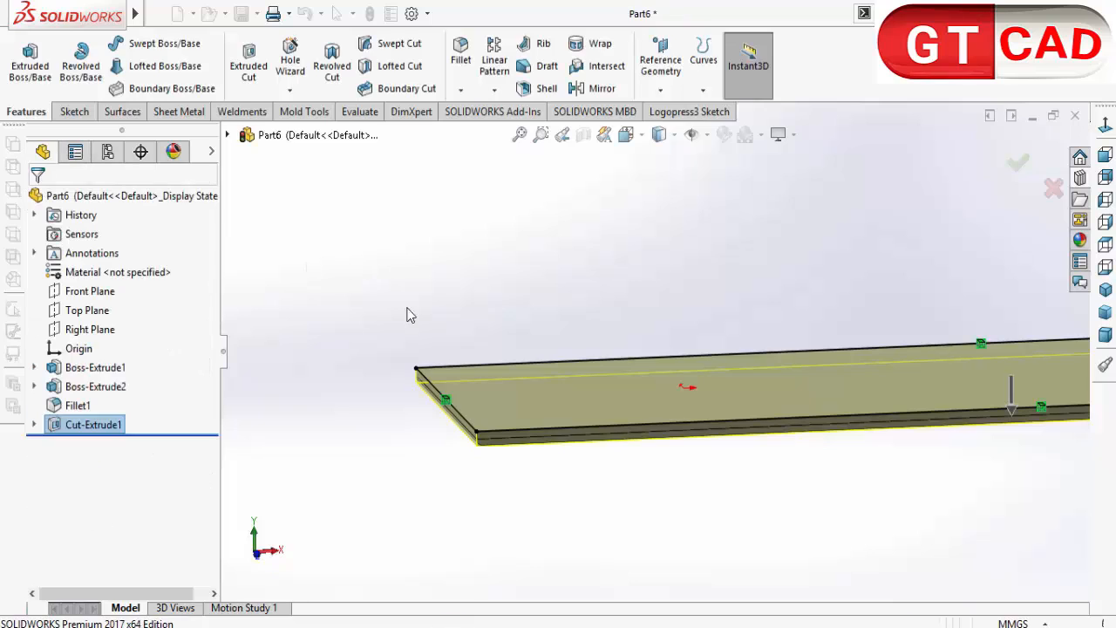
Create a forming tool from the slot body, using its flat upper face as the stopping face
middle_click_drag(567, 446, 740, 384)
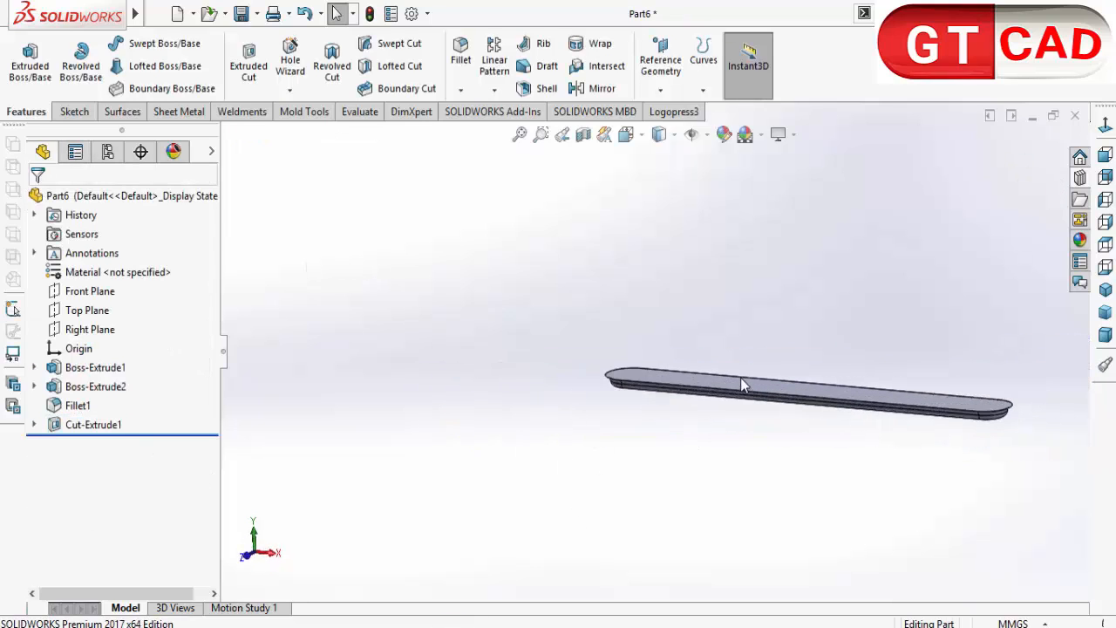
left_click(183, 113)
left_click(423, 83)
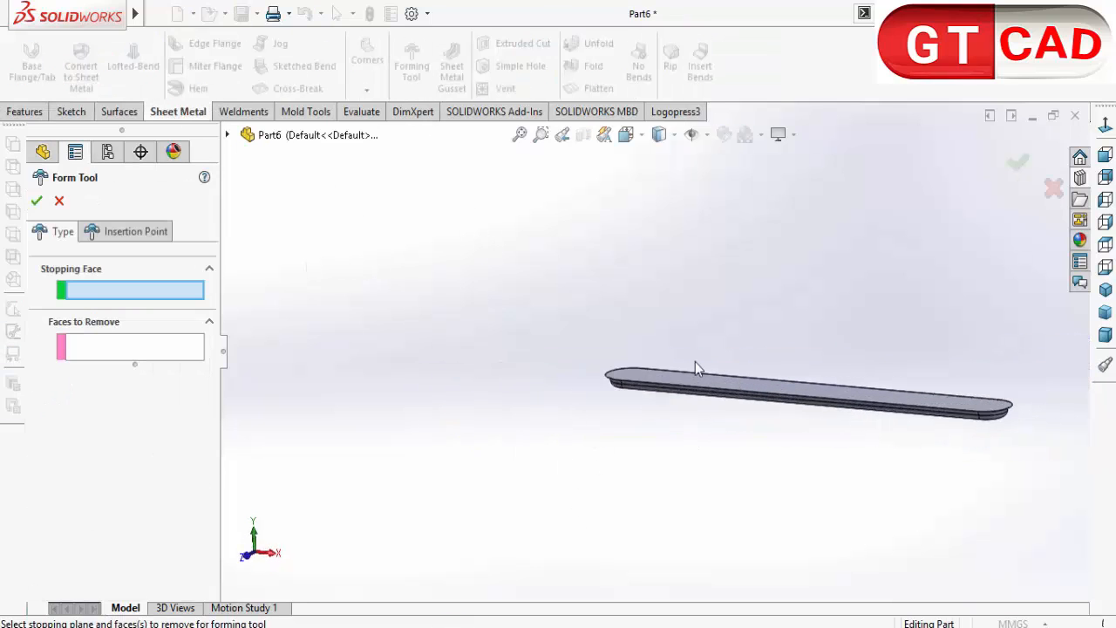
scroll(680, 384, "down", 5)
left_click(659, 370)
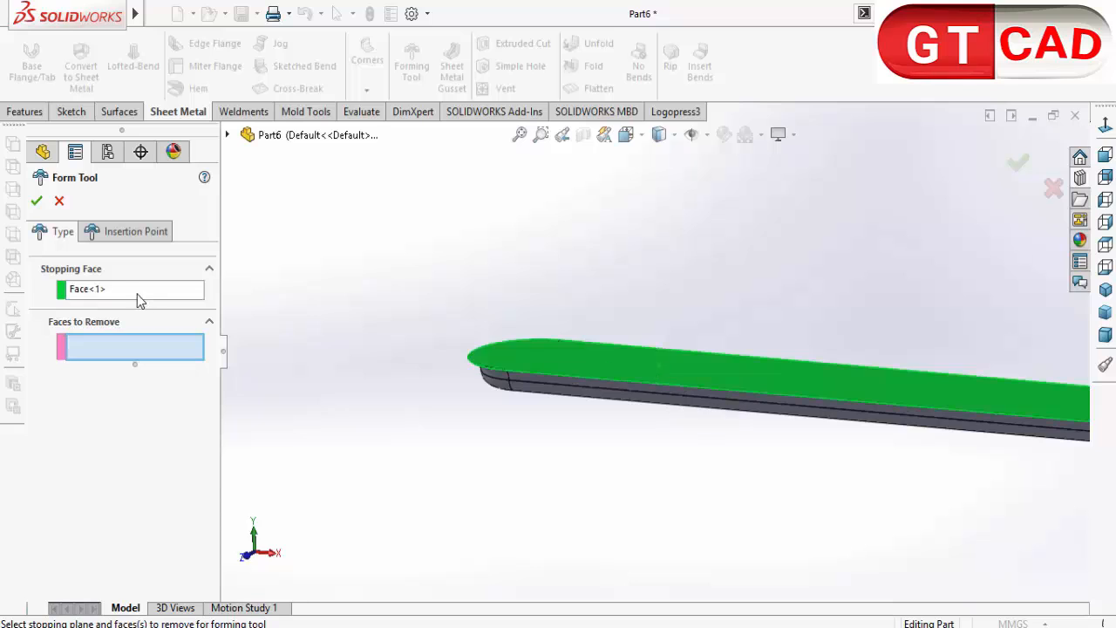
left_click(35, 202)
scroll(467, 349, "up", 3)
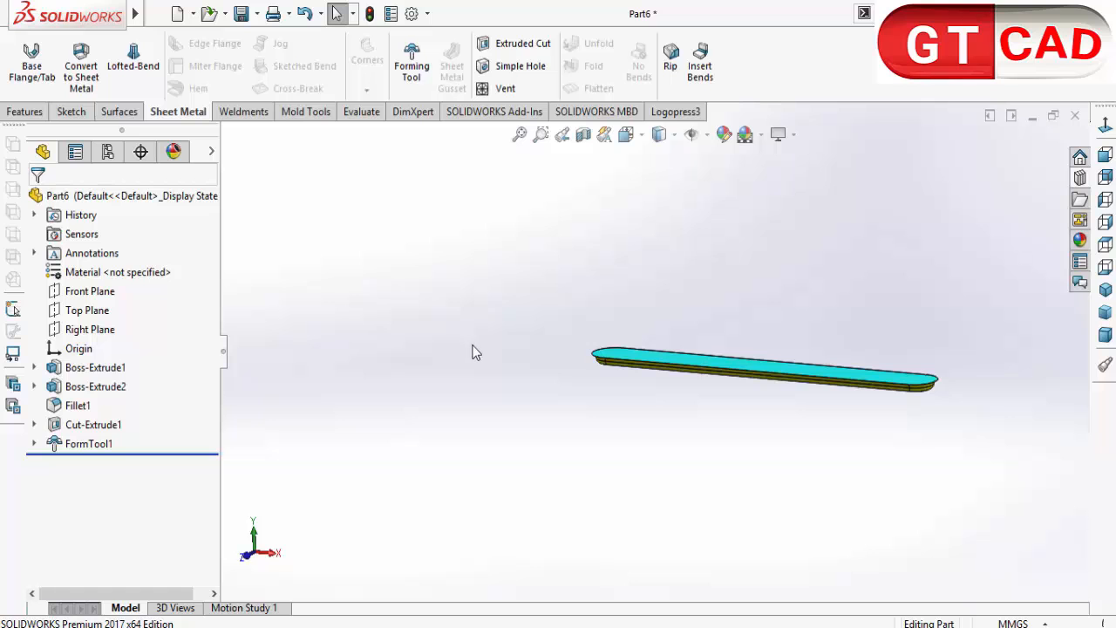
Start saving the slot-shaped part and set its file type to Form Tool (*.sldftp)
key("ctrl+s")
left_click(364, 451)
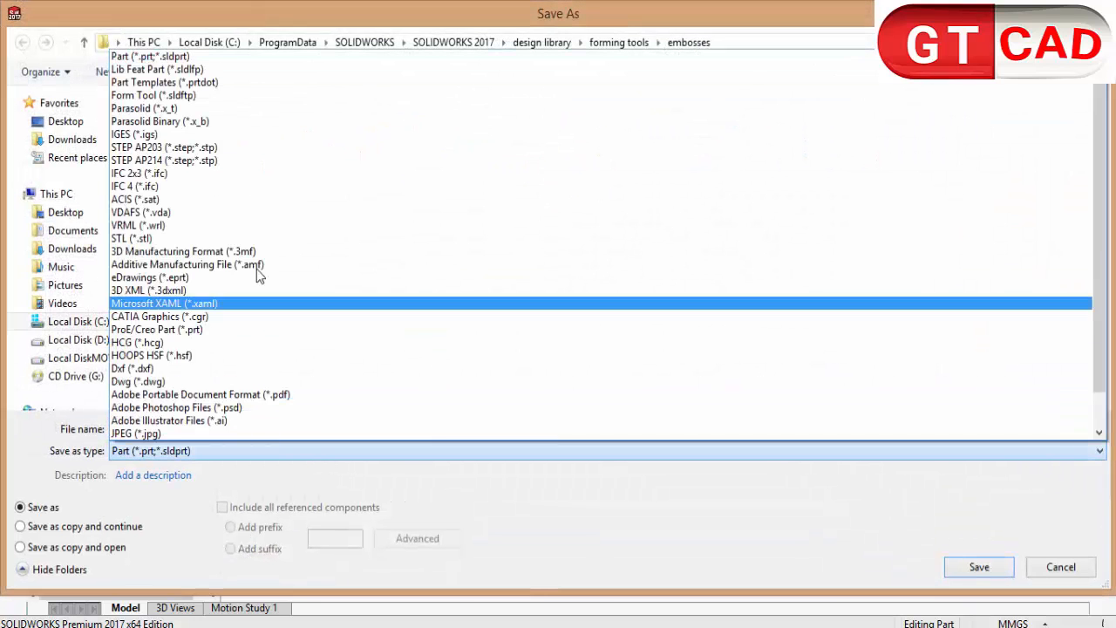
key("Up")
key("Up")
key("Up")
key("Up")
key("Up")
key("Up")
key("Return")
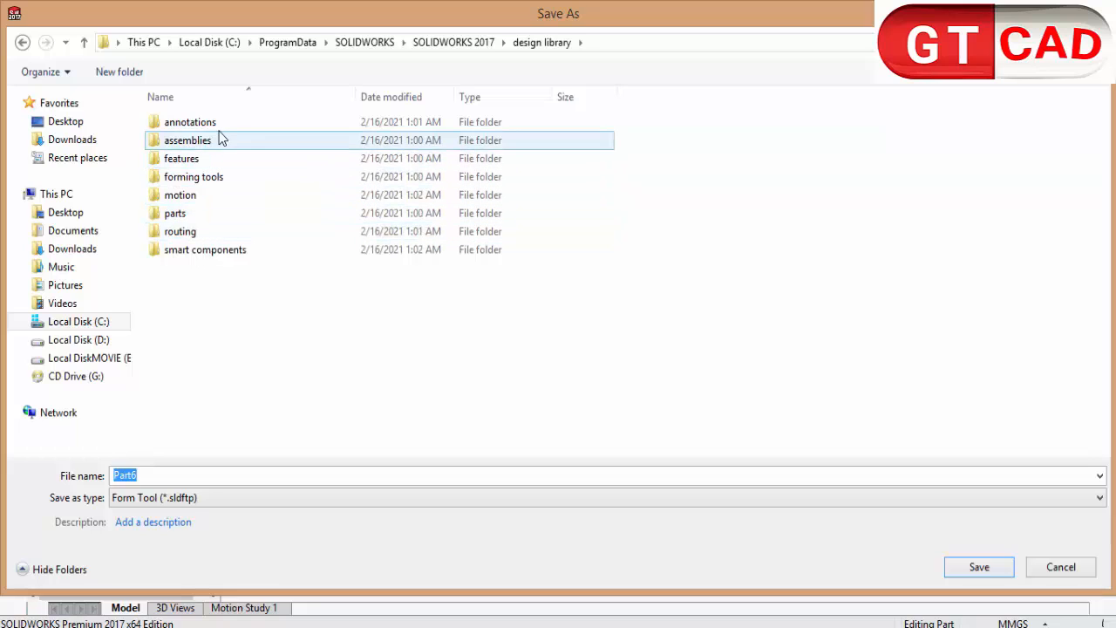
Save the form tool as FORM 4 in the embosses folder of the design library's forming tools
double_click(196, 177)
double_click(205, 128)
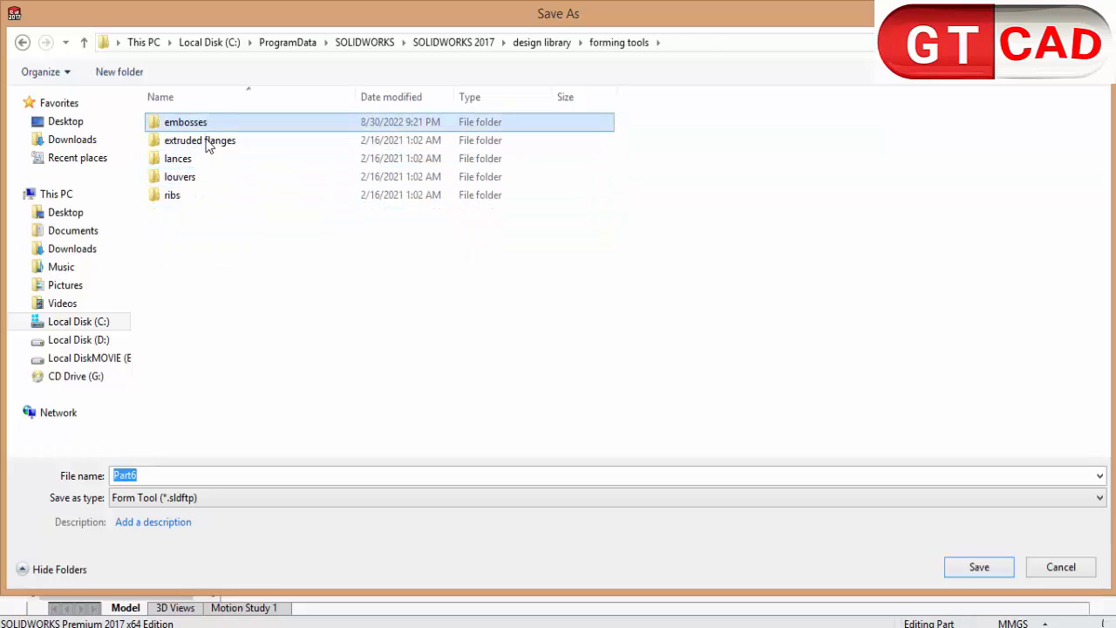
key("Right")
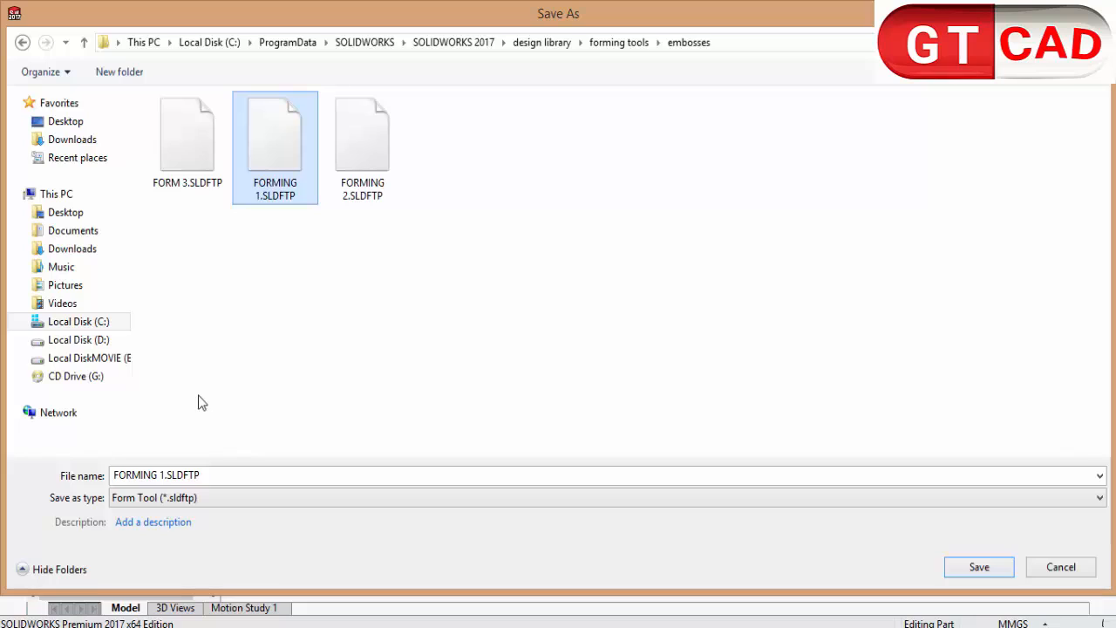
left_click(230, 478)
type("FOR")
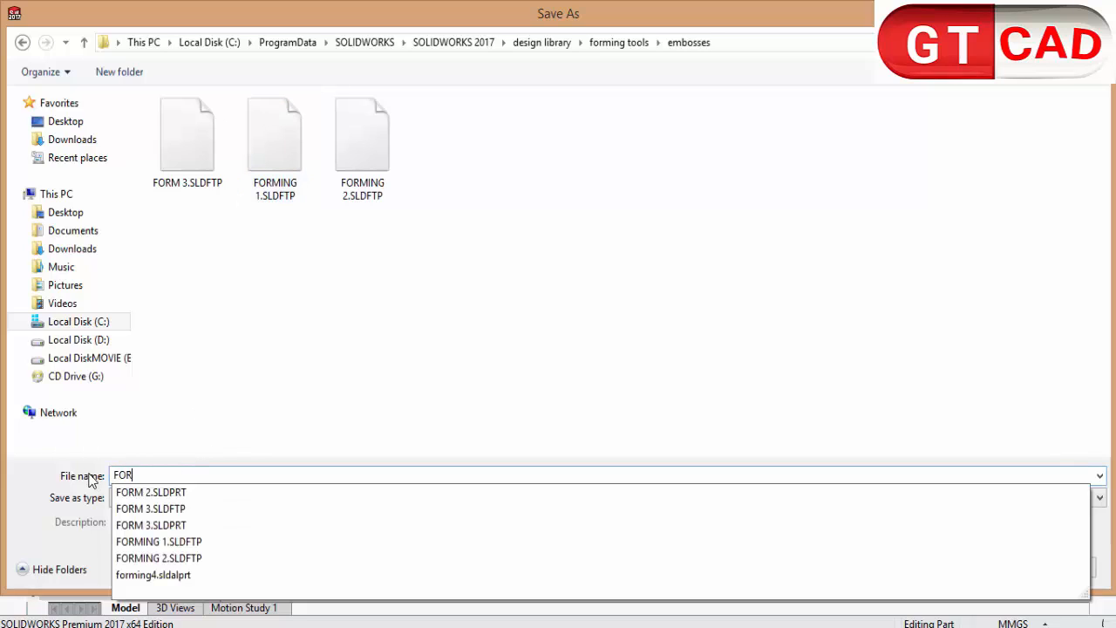
type("M 4")
key("Return")
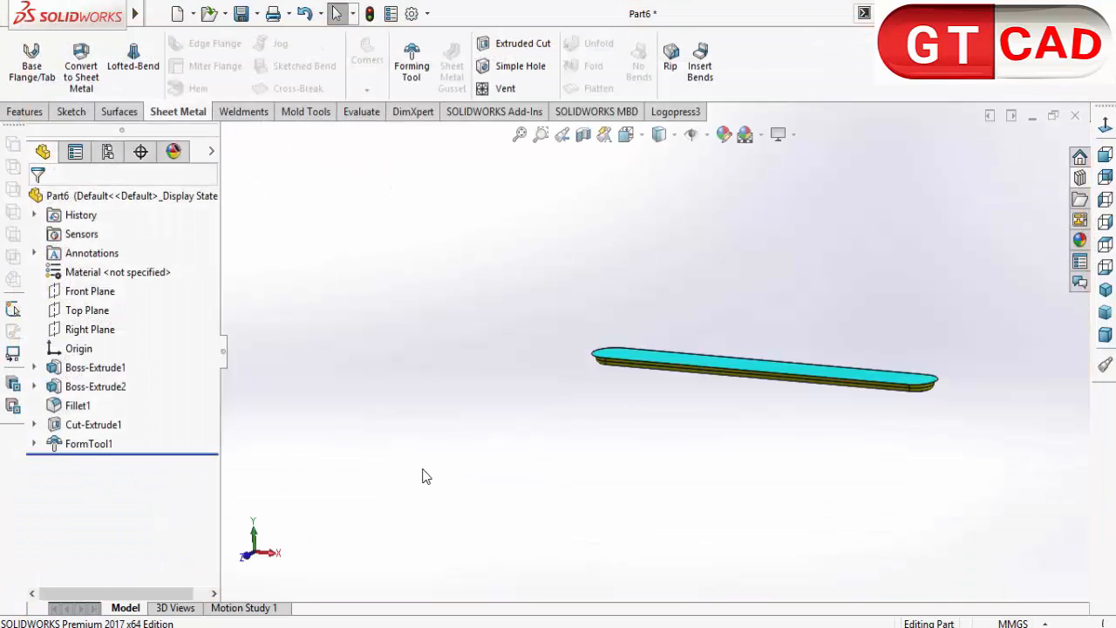
Save the slot-shaped tool also as a regular part named FORM 4 in the embosses folder and close it
key("ctrl+s")
type("FO")
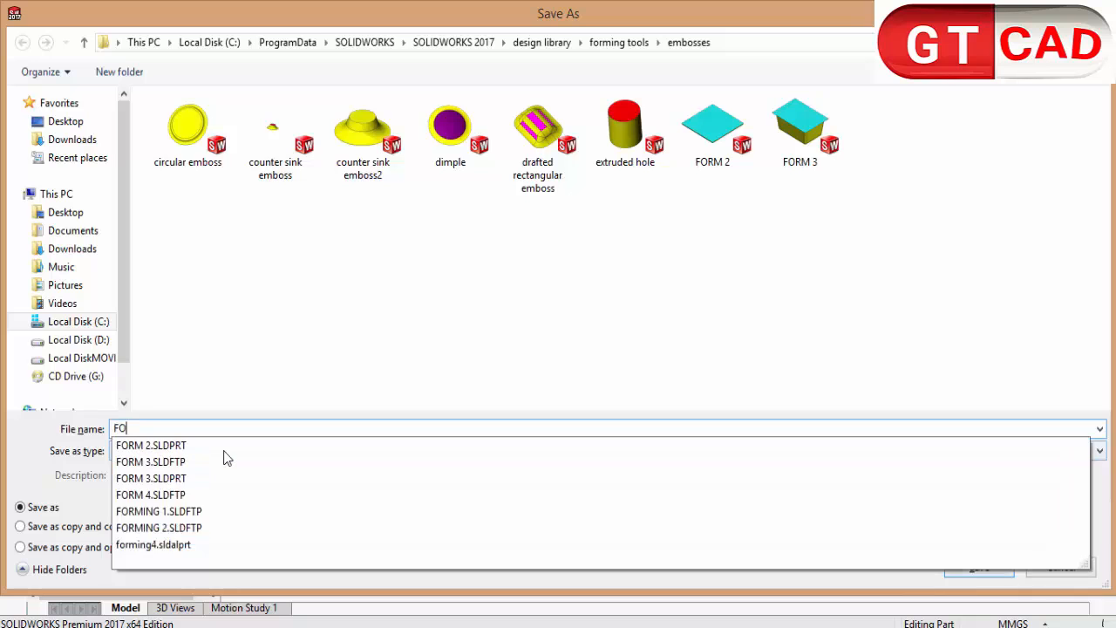
type("RM 4")
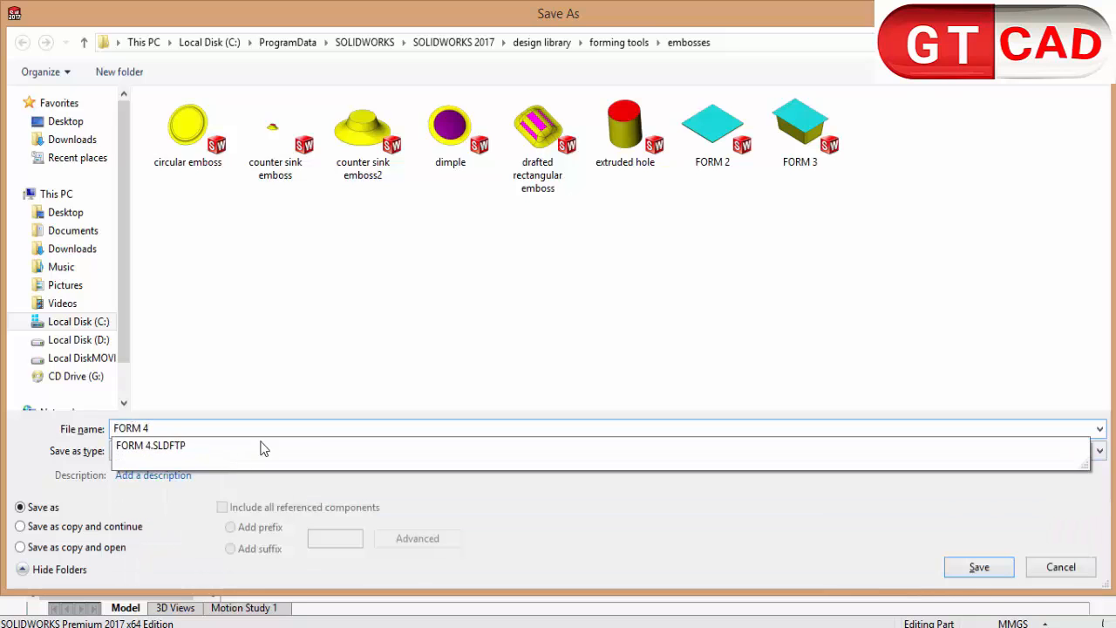
left_click(983, 568)
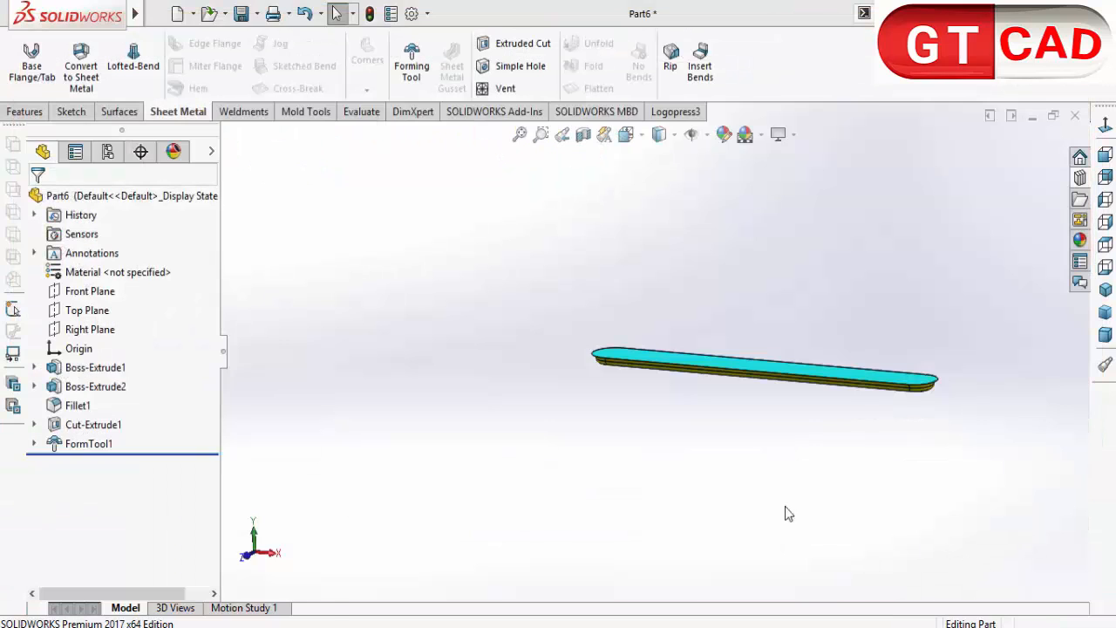
left_click(1075, 115)
middle_click_drag(981, 432, 982, 391)
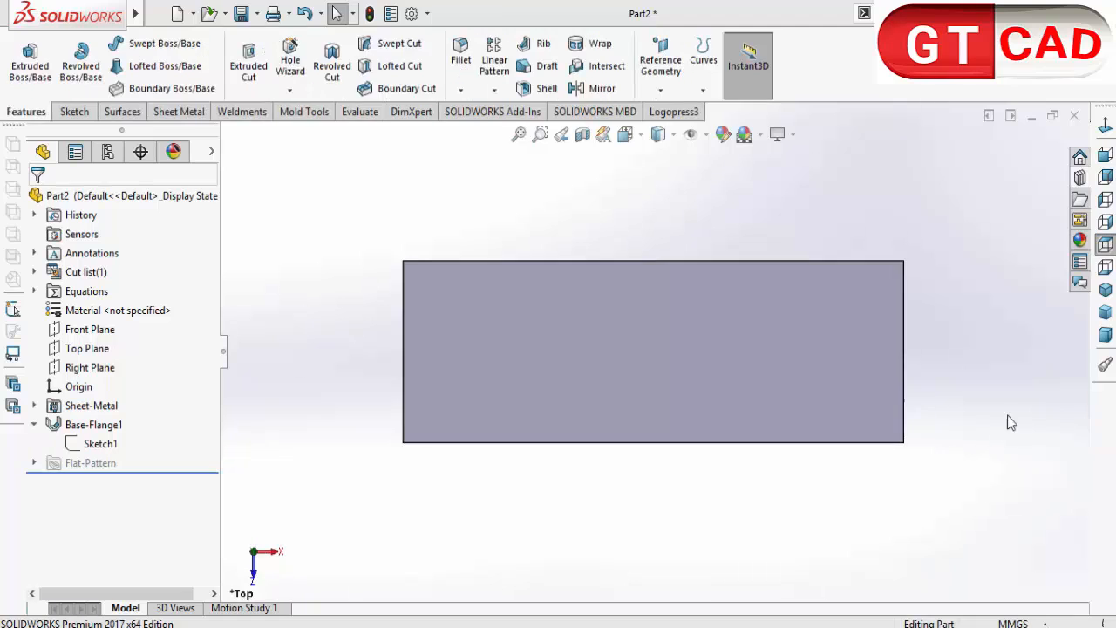
Open the embosses forming tools in the Design Library and locate FORMING TOOL 1 for the base flange
left_click(1079, 179)
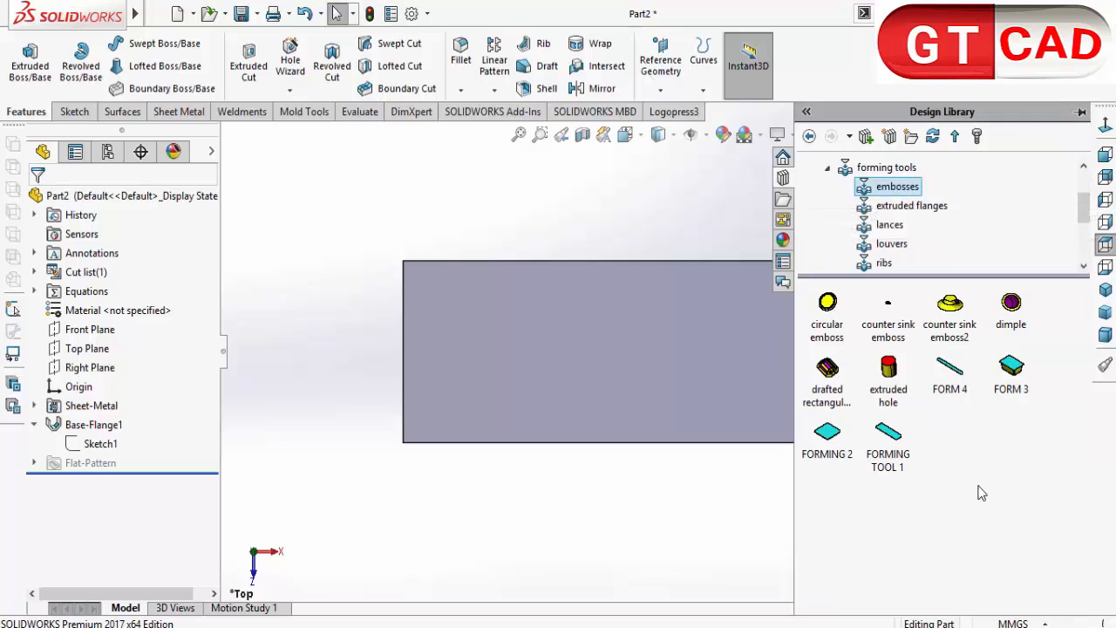
mouse_move(870, 462)
mouse_move(898, 440)
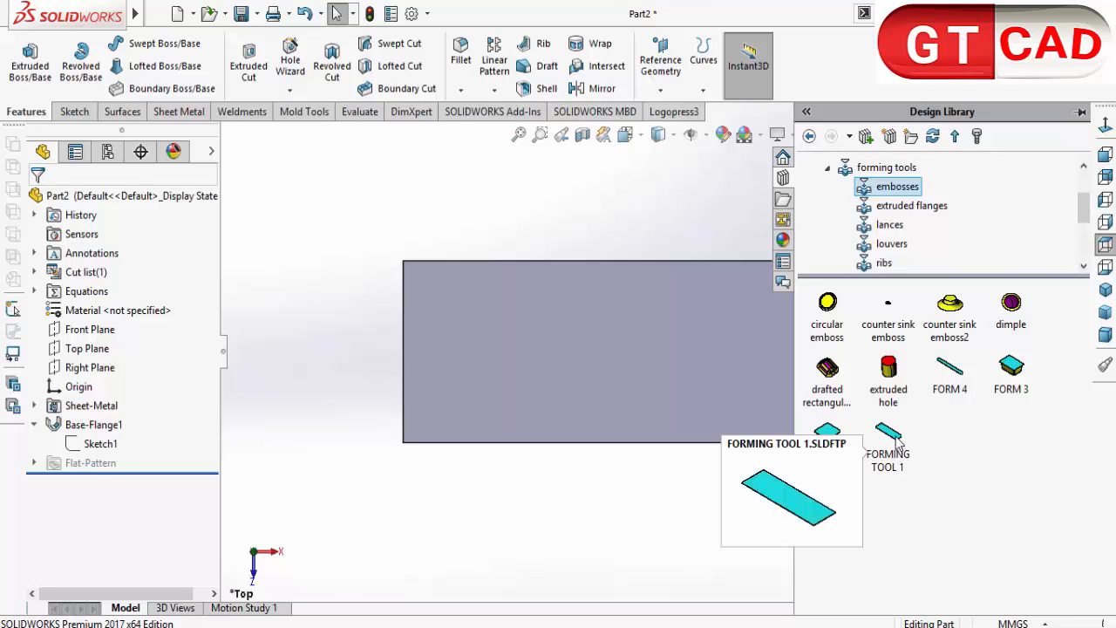
Insert the FORMING TOOL 1 emboss from the forming tools library onto the plate's top face and start positioning its centre point
left_click_drag(898, 440, 651, 353)
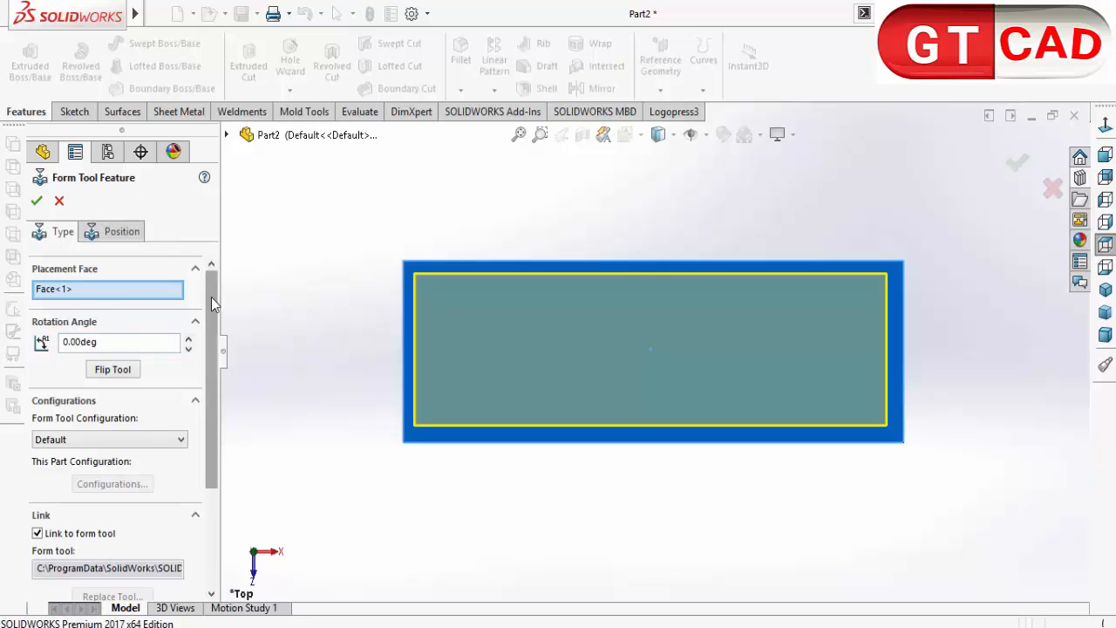
scroll(213, 302, "down", 2)
scroll(216, 292, "up", 2)
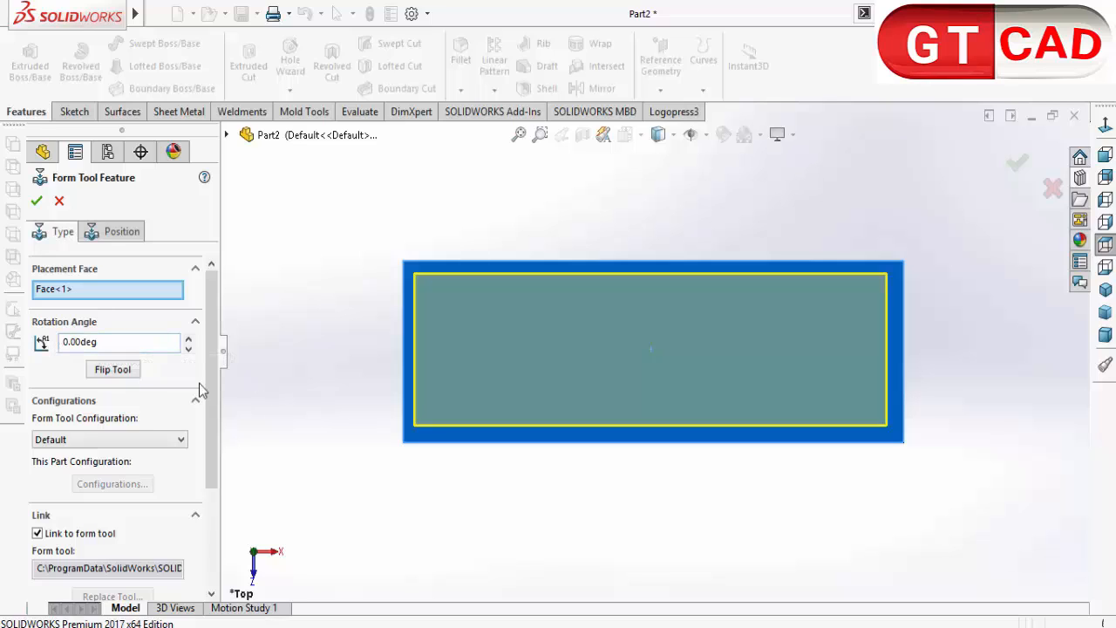
scroll(200, 418, "down", 3)
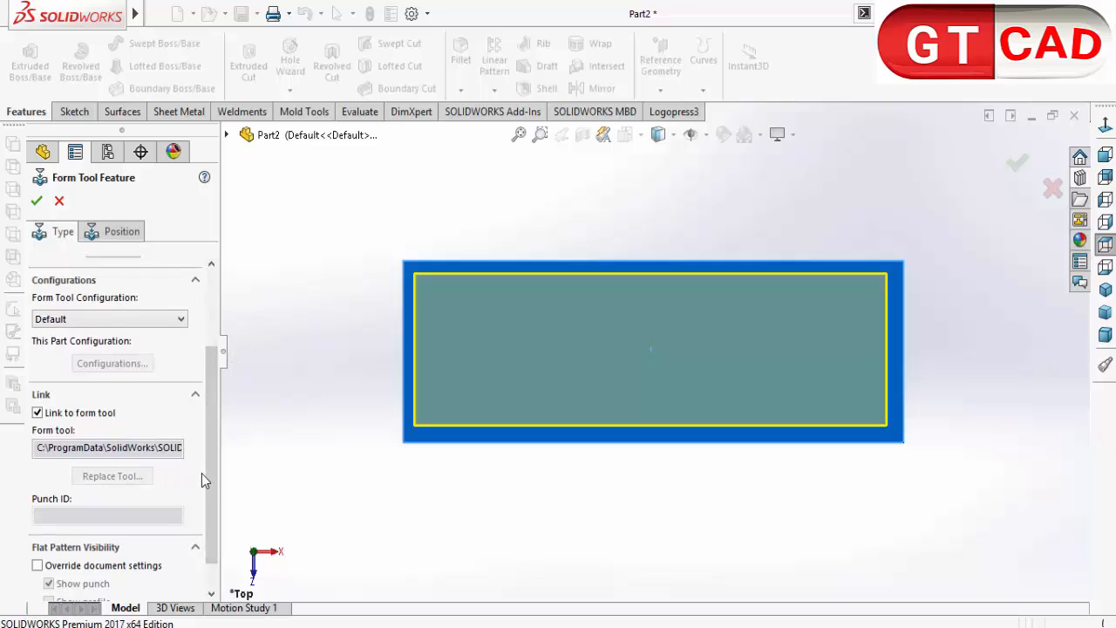
left_click_drag(212, 475, 218, 398)
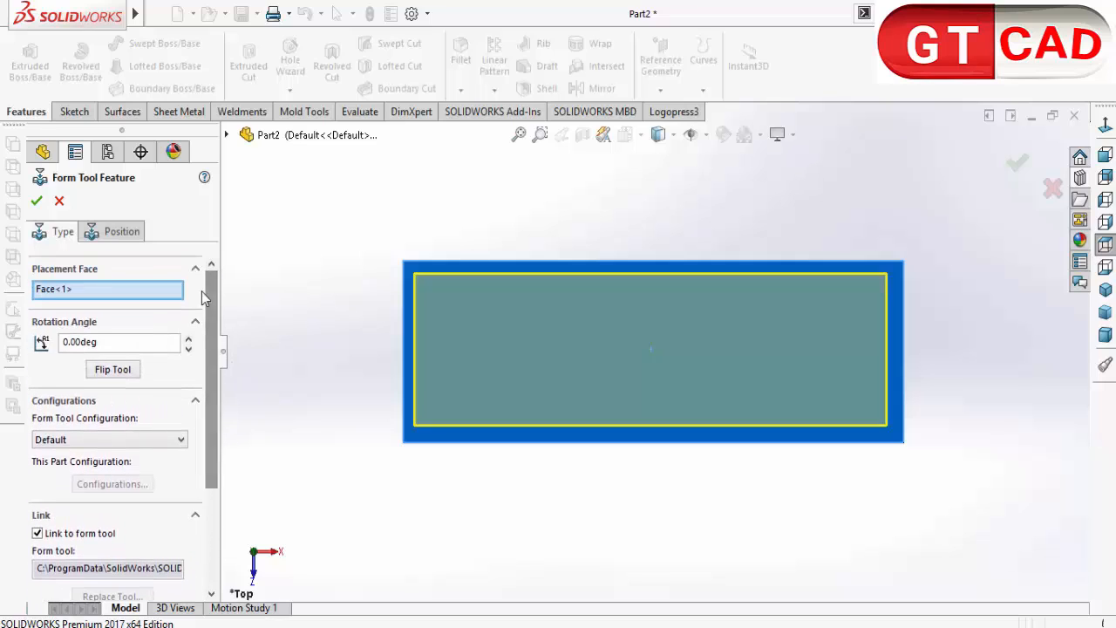
left_click(116, 237)
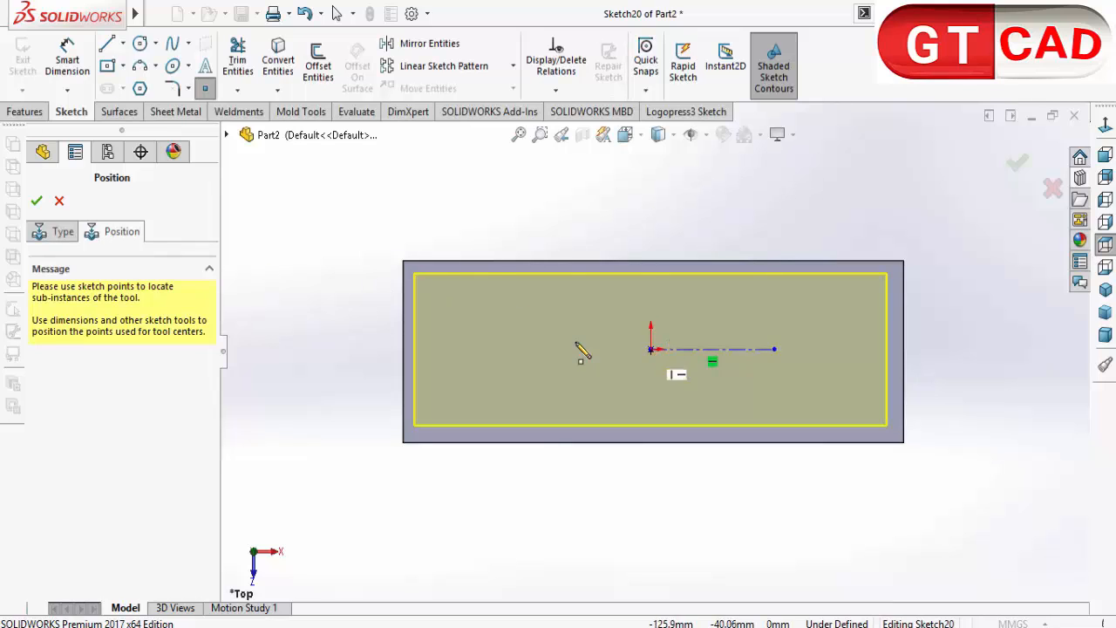
Make the forming tool's centre point coincident with the part origin at the plate's centre and accept the emboss
right_click(583, 258)
left_click(620, 263)
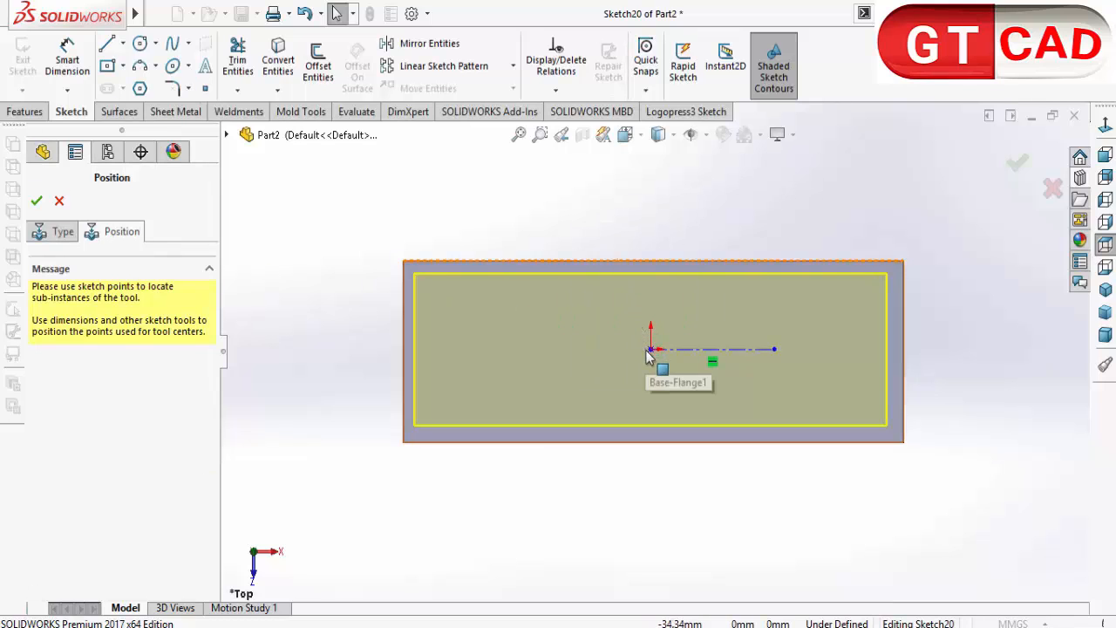
left_click(619, 364)
mouse_move(618, 366)
left_mouse_down()
mouse_move(565, 366)
mouse_move(578, 361)
mouse_move(558, 351)
mouse_move(578, 330)
mouse_move(600, 343)
mouse_move(587, 378)
mouse_move(557, 356)
mouse_move(591, 385)
left_mouse_up()
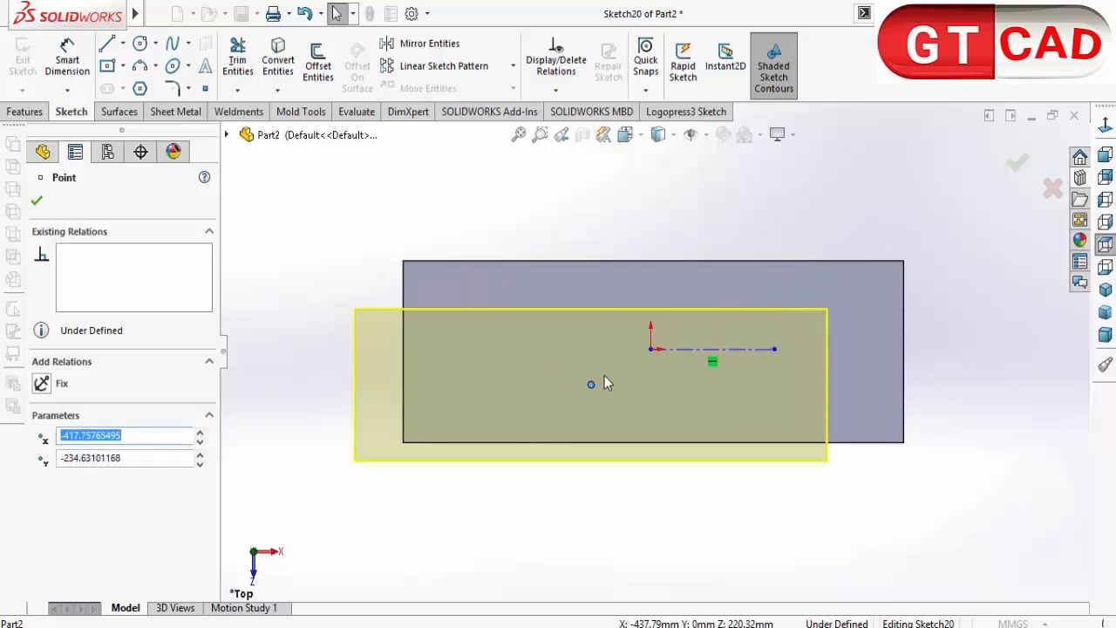
left_click_drag(591, 385, 650, 353)
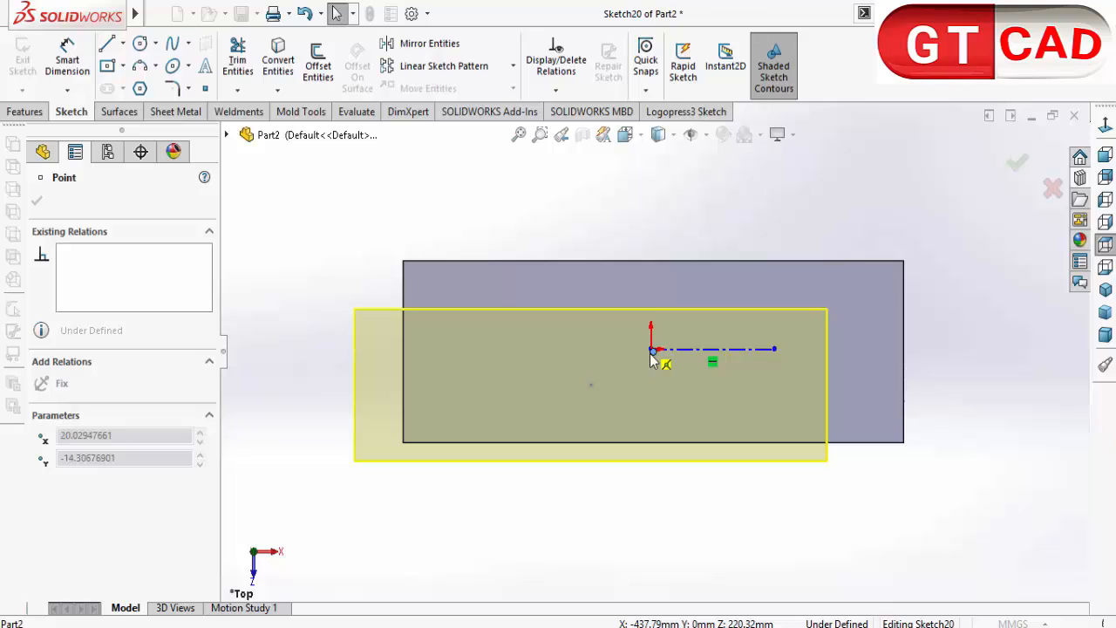
left_click(652, 352)
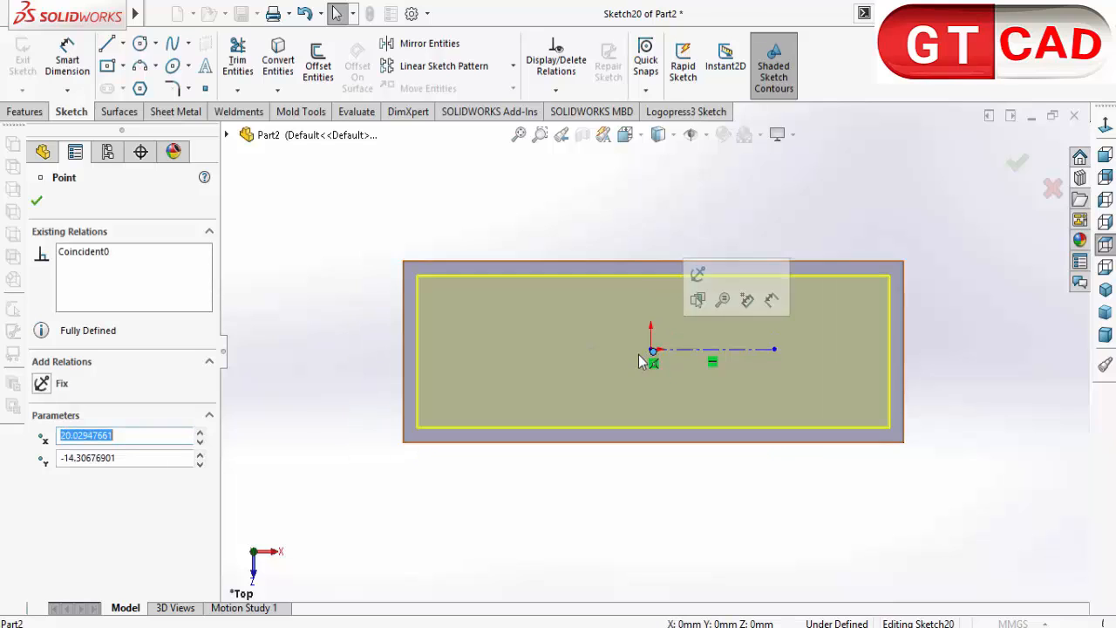
left_click(37, 200)
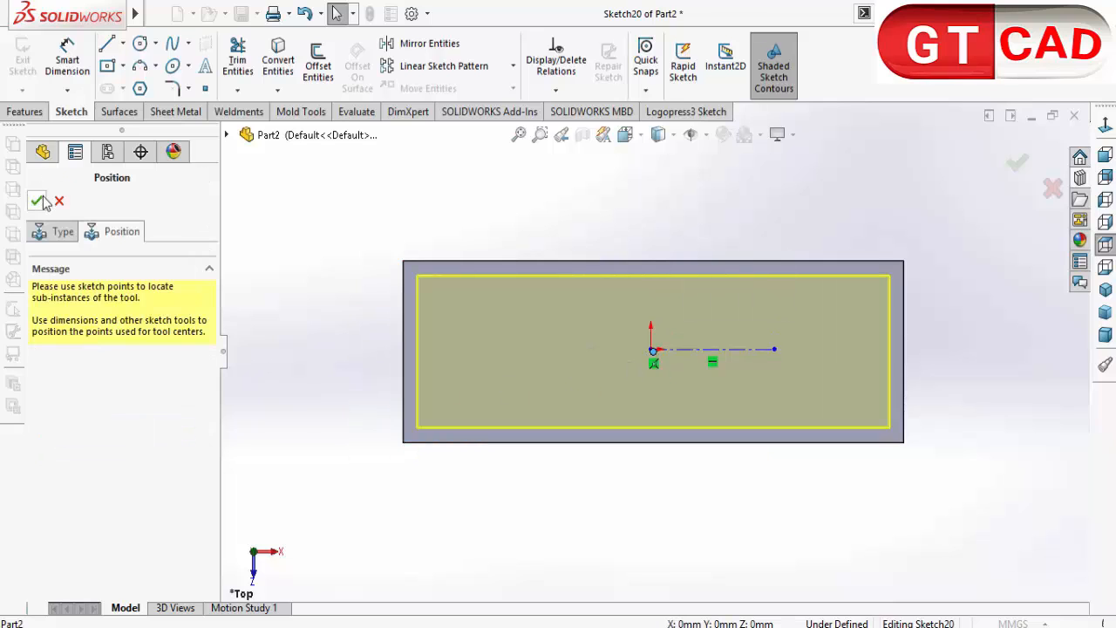
left_click(39, 201)
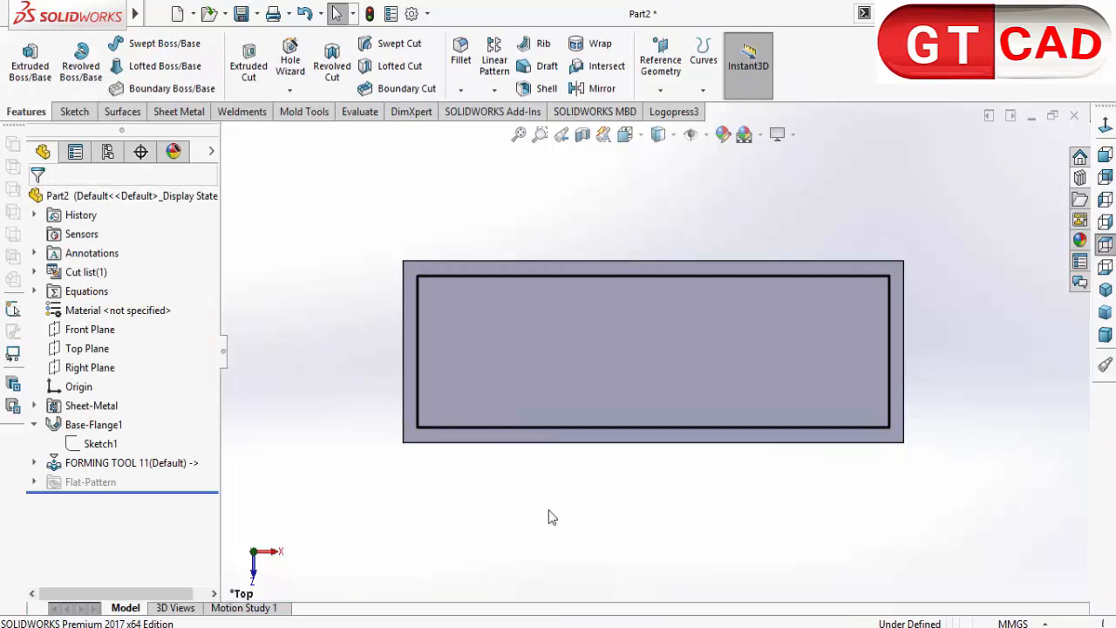
Examine the large rectangular recess in the plate, including its corner and stepped walls, from several angles
middle_click_drag(551, 516, 536, 257)
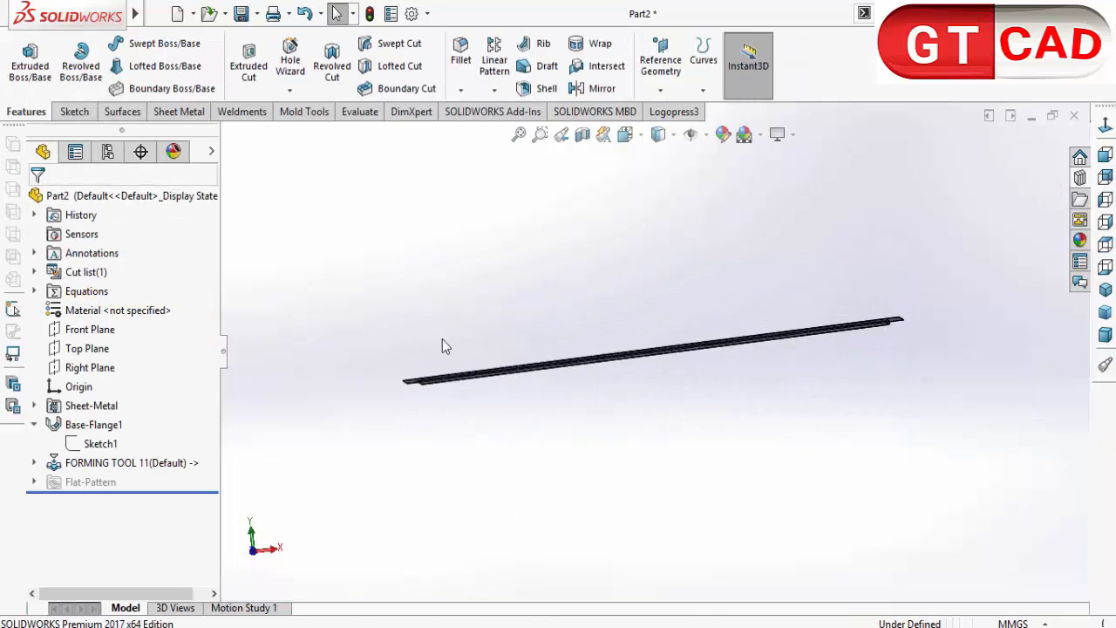
scroll(431, 380, "down", 6)
mouse_move(657, 417)
middle_mouse_down()
mouse_move(662, 442)
mouse_move(659, 411)
mouse_move(628, 426)
mouse_move(643, 450)
mouse_move(641, 406)
middle_mouse_up()
scroll(637, 398, "down", 5)
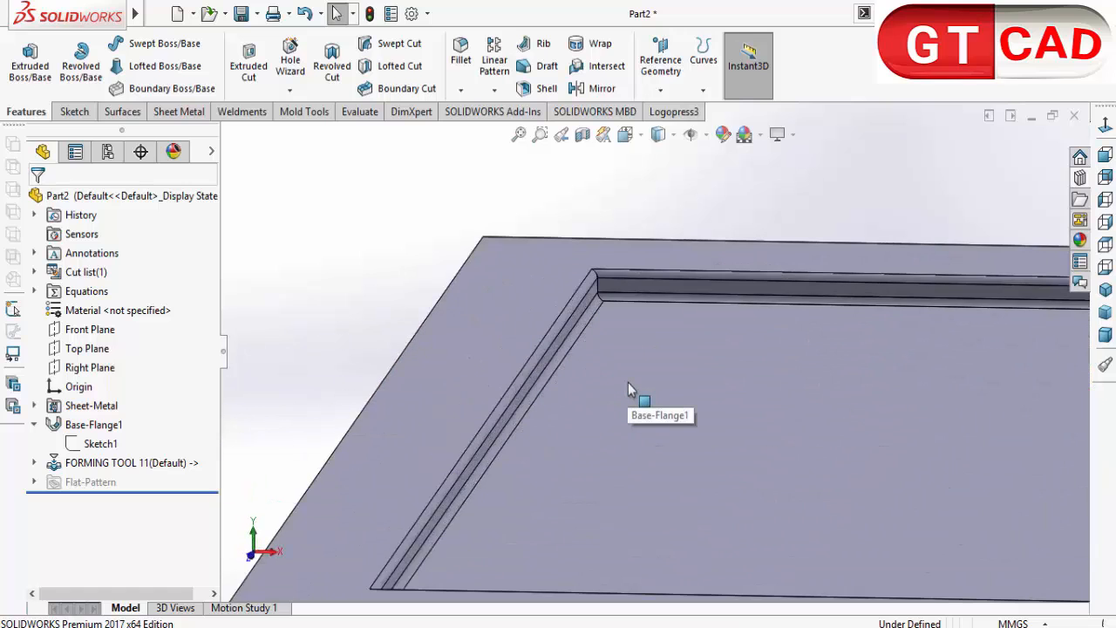
scroll(588, 391, "up", 5)
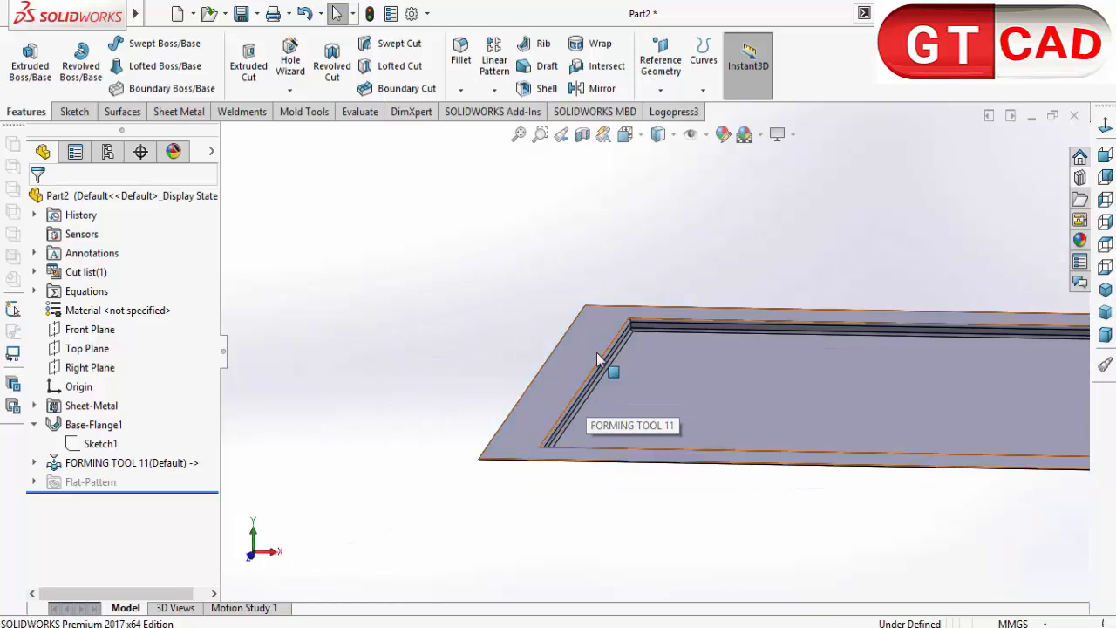
scroll(588, 348, "up", 6)
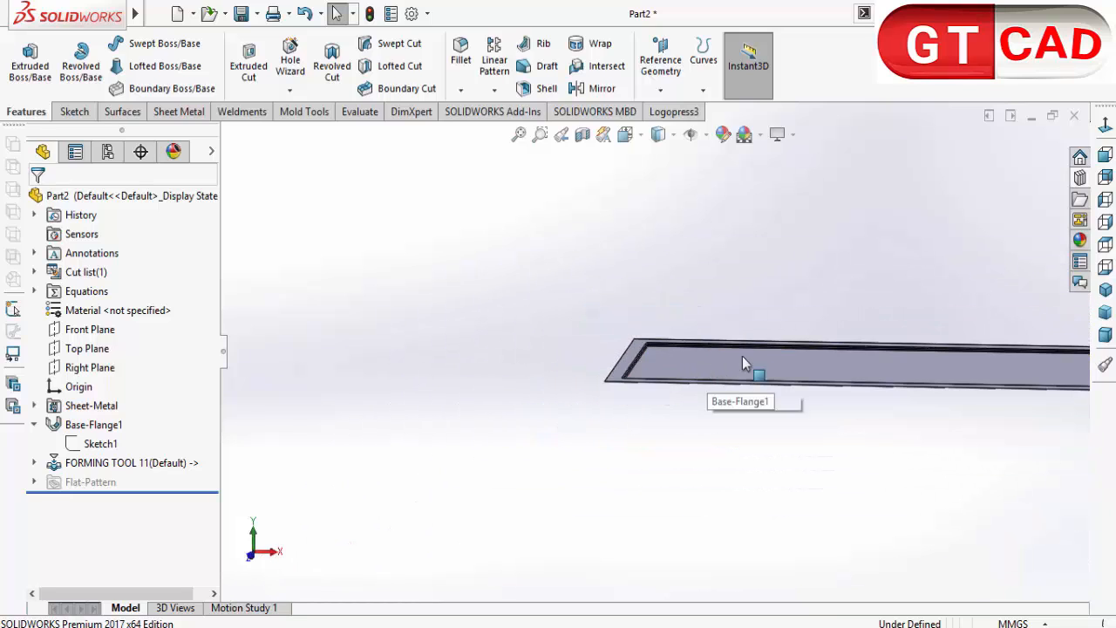
scroll(745, 362, "down", 2)
middle_click_drag(752, 357, 760, 462)
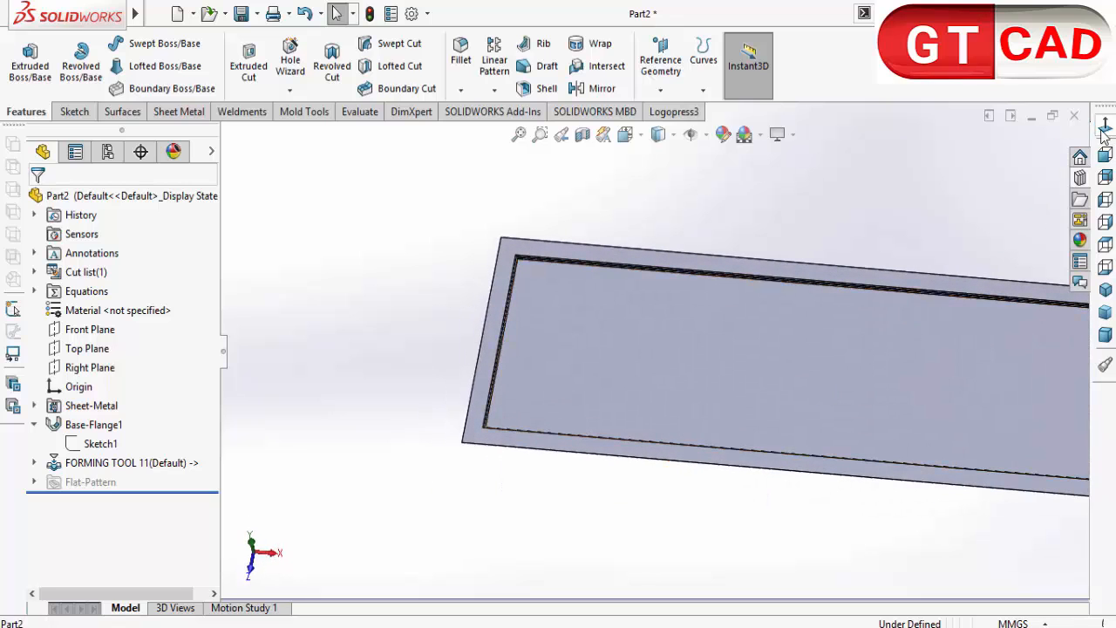
Insert the FORMING 2 emboss onto the floor of the large recess and start positioning its centre point
left_click(934, 387)
left_click(1106, 123)
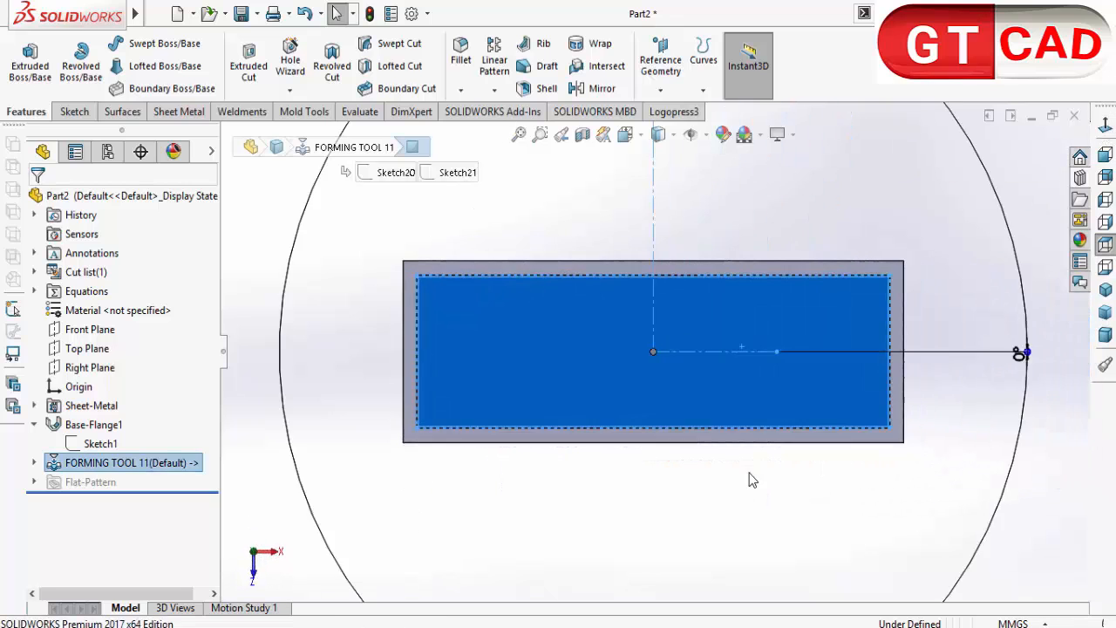
left_click(750, 473)
left_click(1081, 177)
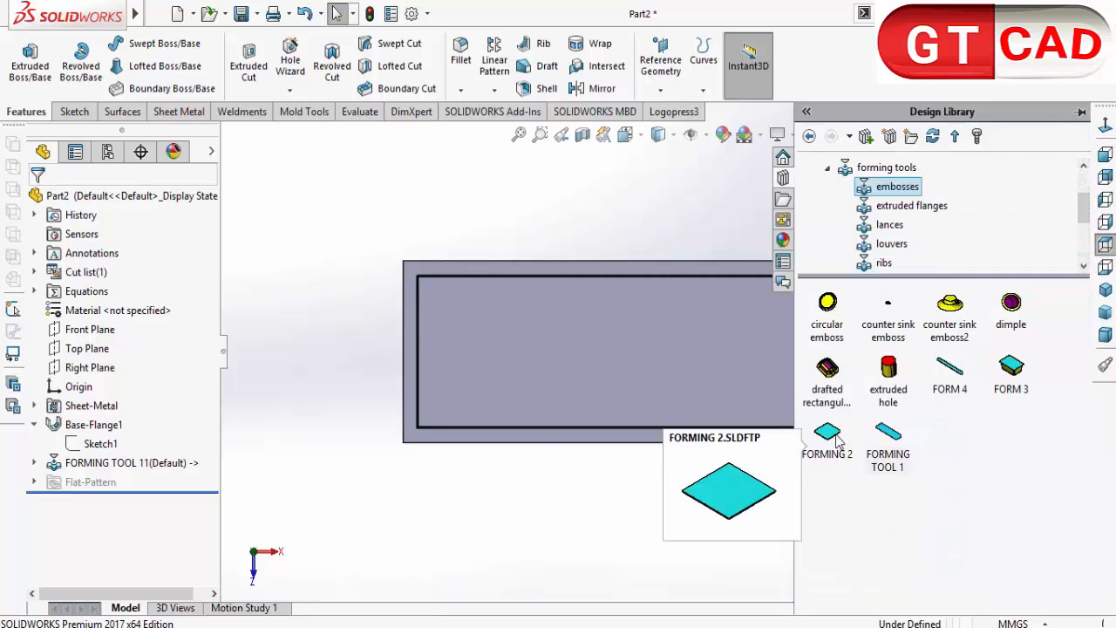
left_click_drag(832, 440, 811, 353)
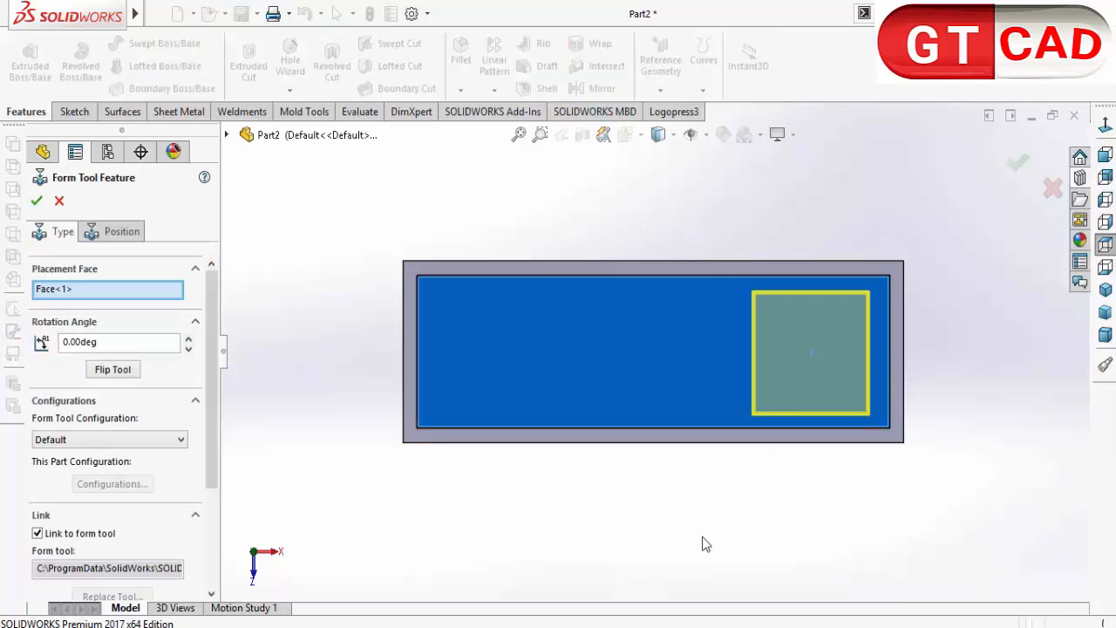
left_click(112, 234)
Dimension the FORMING 2 centre point 550 mm from the plate's left short edge
left_click(68, 60)
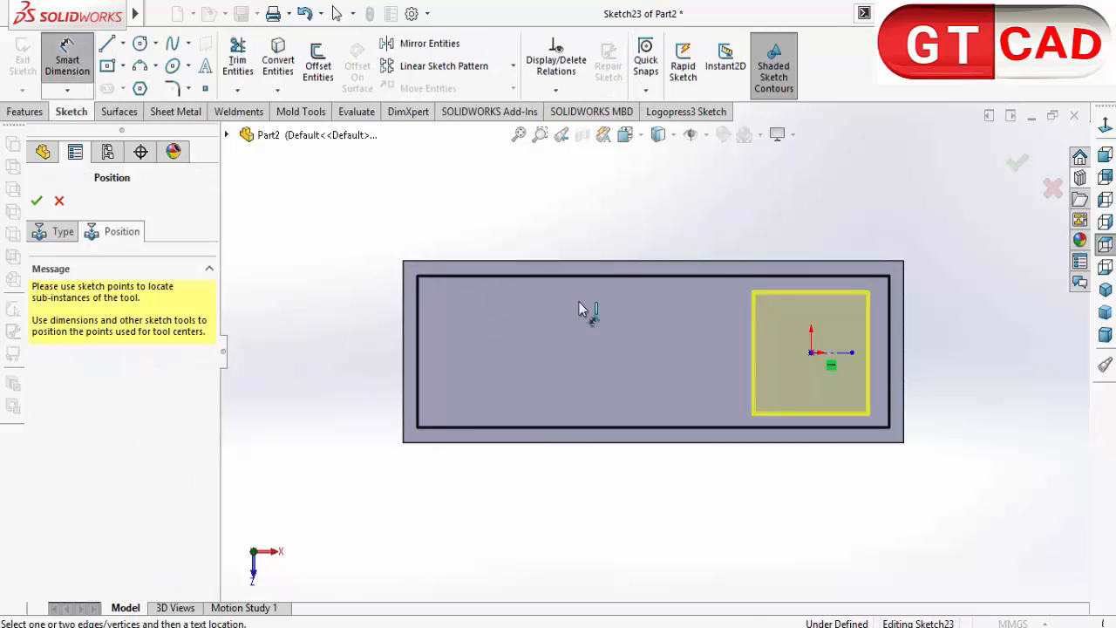
left_click(810, 352)
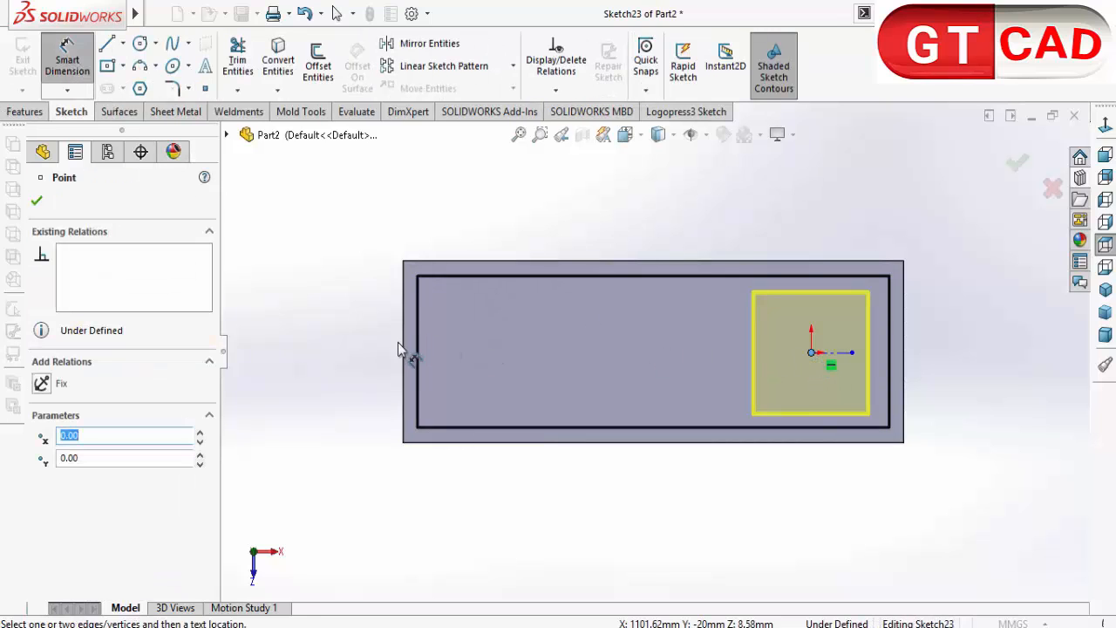
left_click(403, 354)
left_click(451, 237)
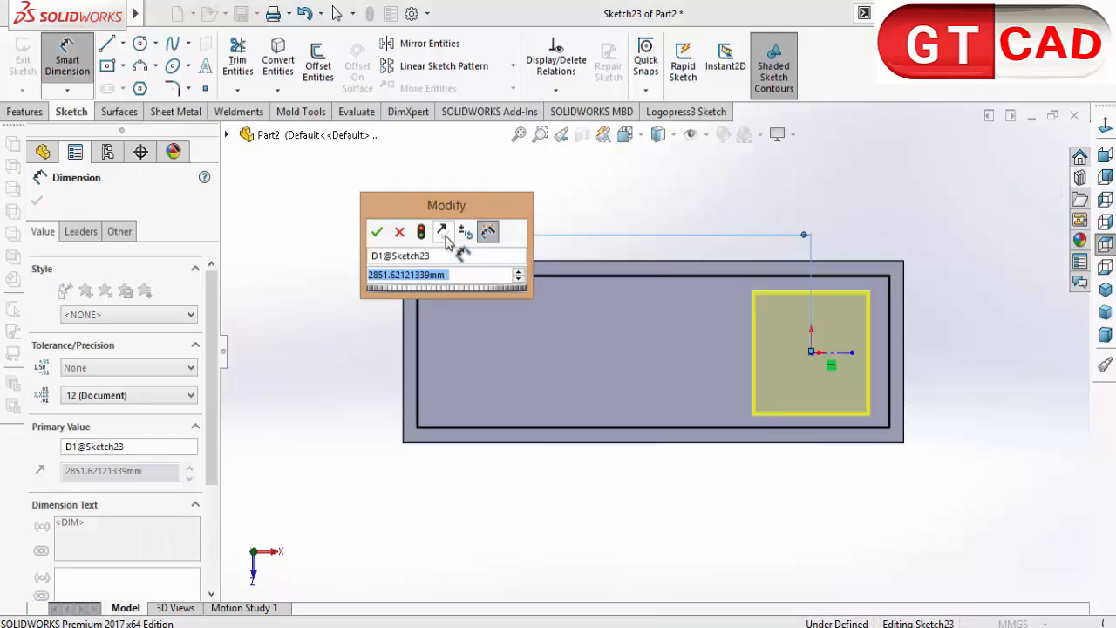
type("550")
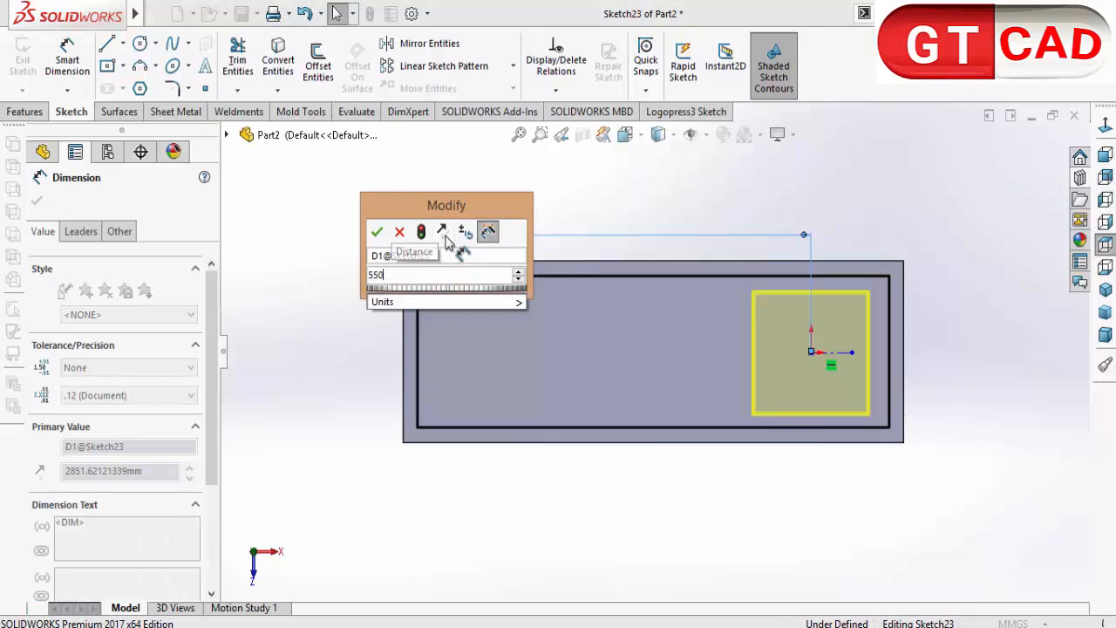
key("Return")
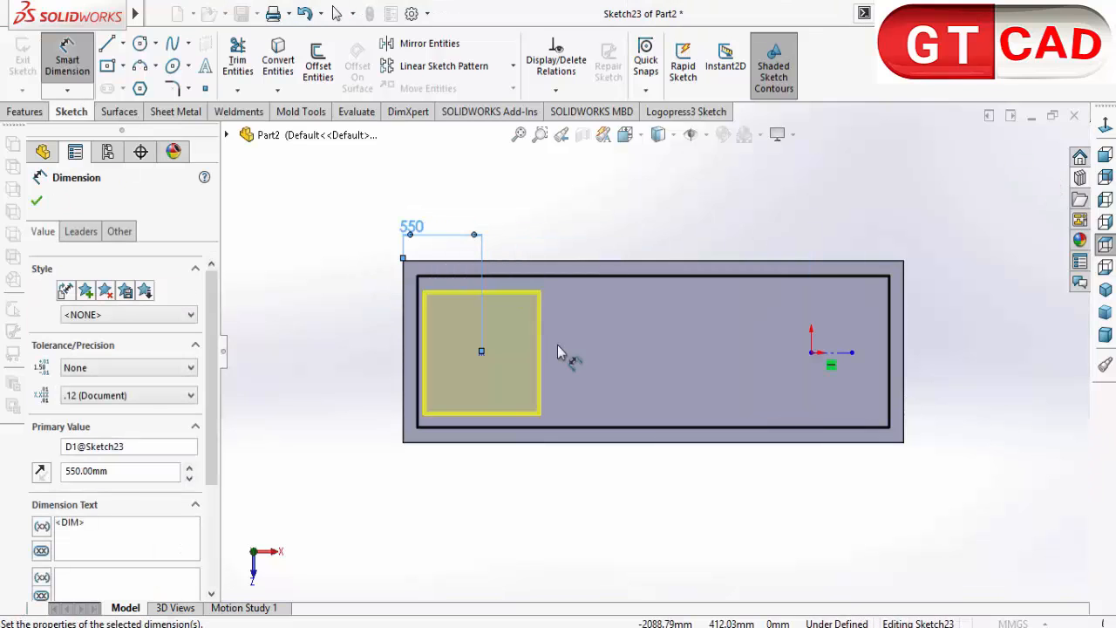
Add a Horizontal relation between the FORMING 2 centre point and the midpoint of the plate's left edge, and accept the emboss
right_click(598, 190)
left_click(626, 237)
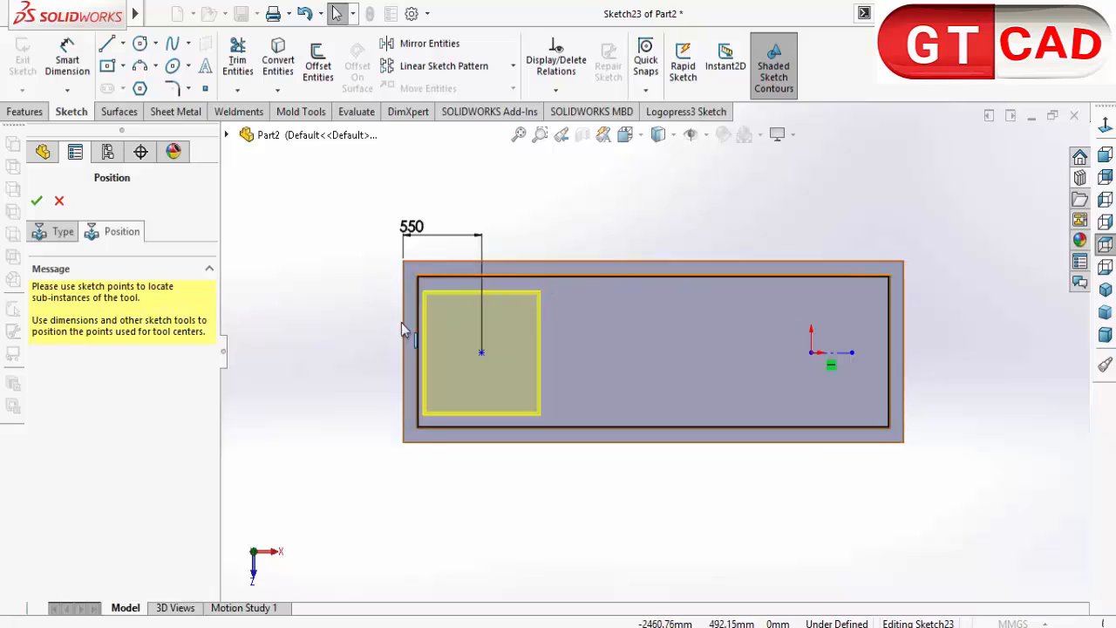
left_click(481, 354)
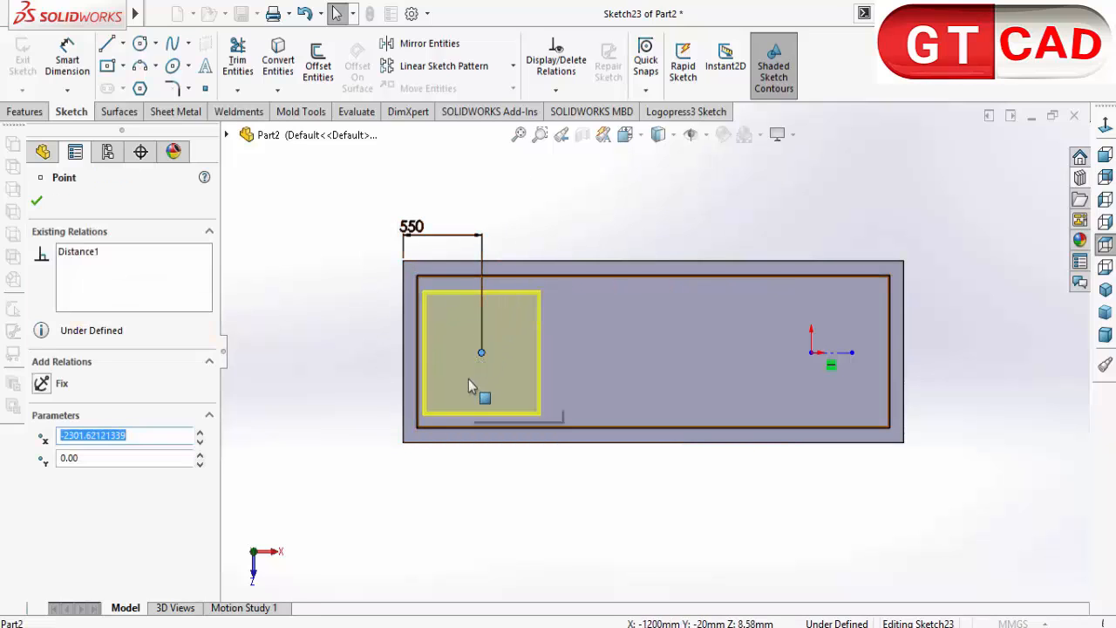
left_click(402, 352, "ctrl")
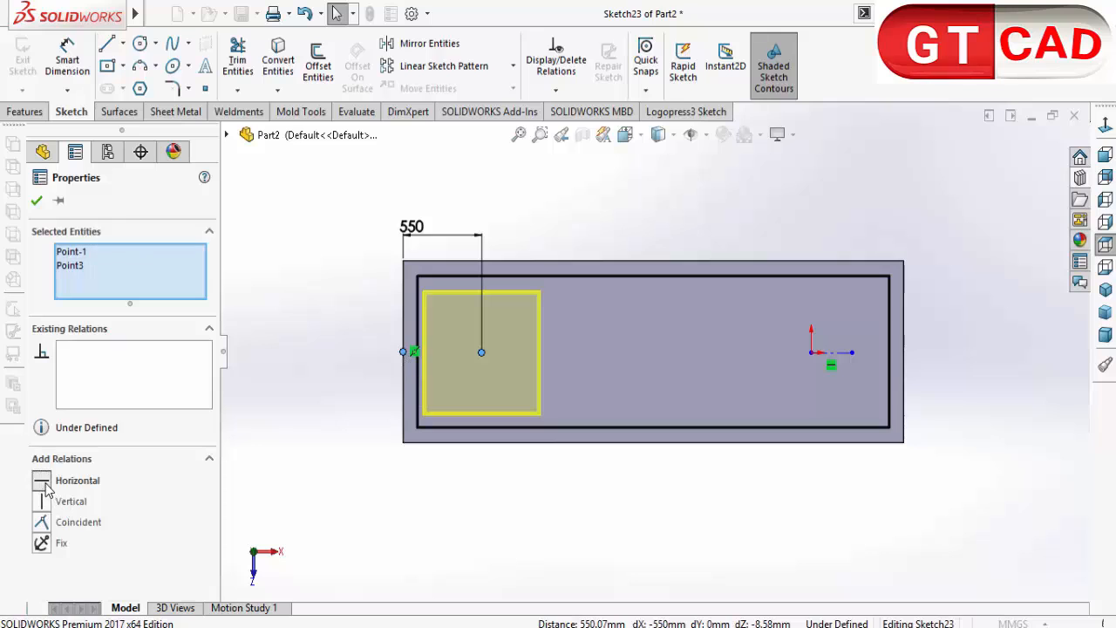
left_click(42, 481)
left_click(407, 510)
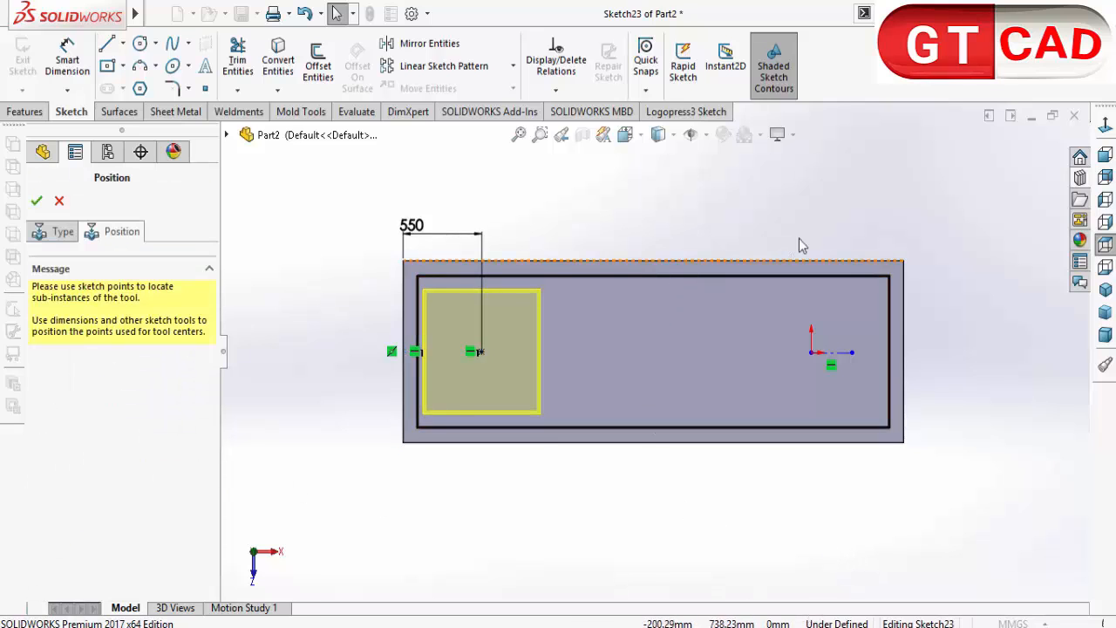
left_click(36, 202)
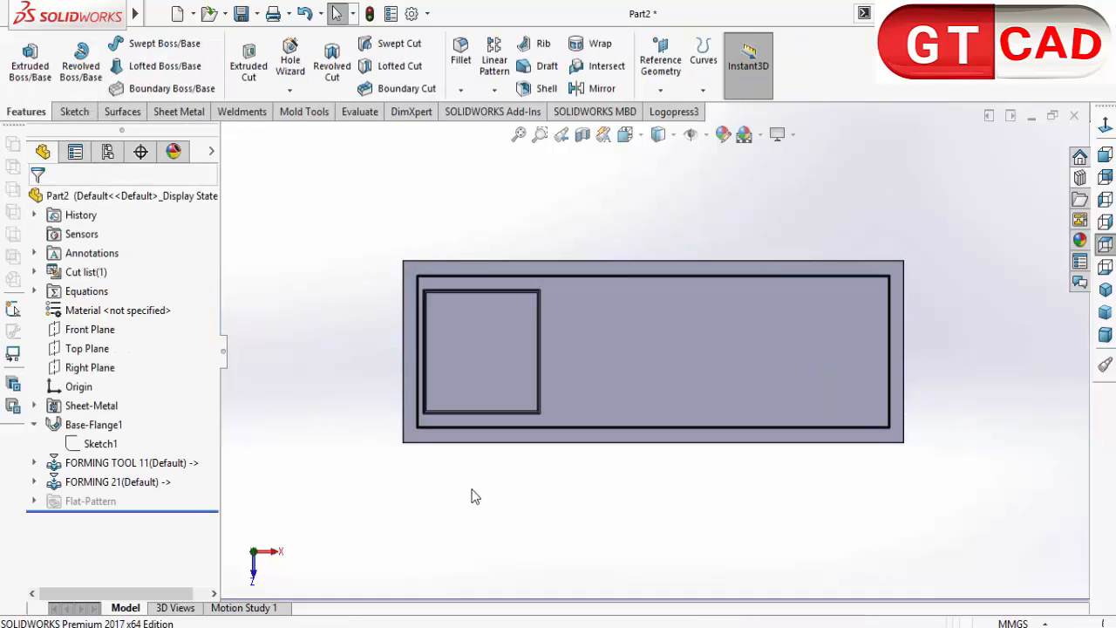
middle_click_drag(473, 493, 587, 478)
scroll(587, 478, "up", 5)
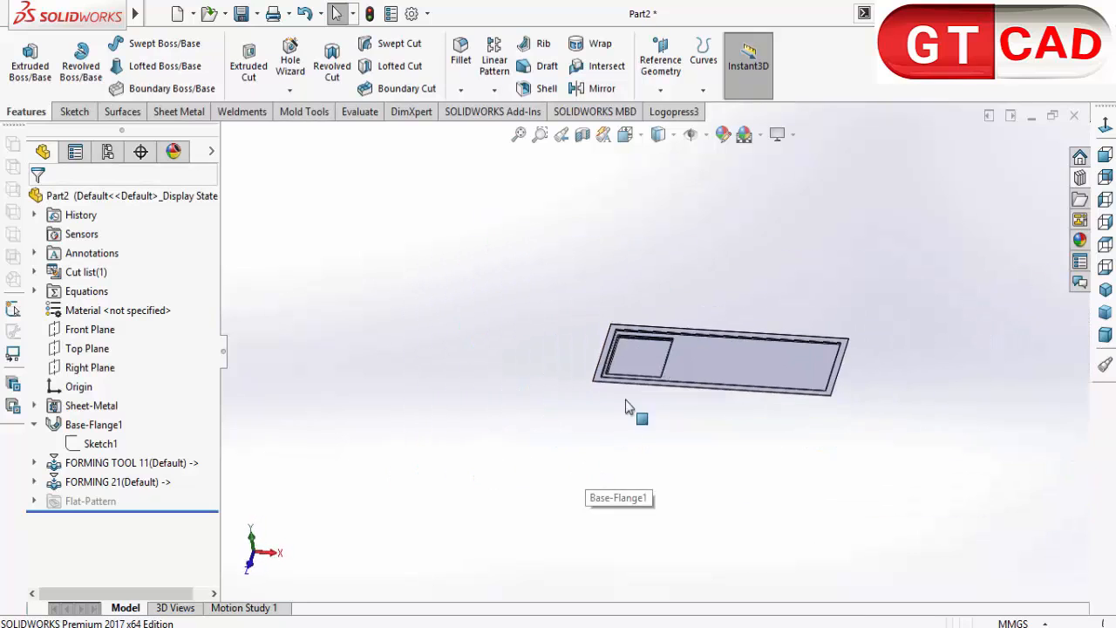
middle_click_drag(625, 399, 717, 381)
scroll(717, 381, "down", 5)
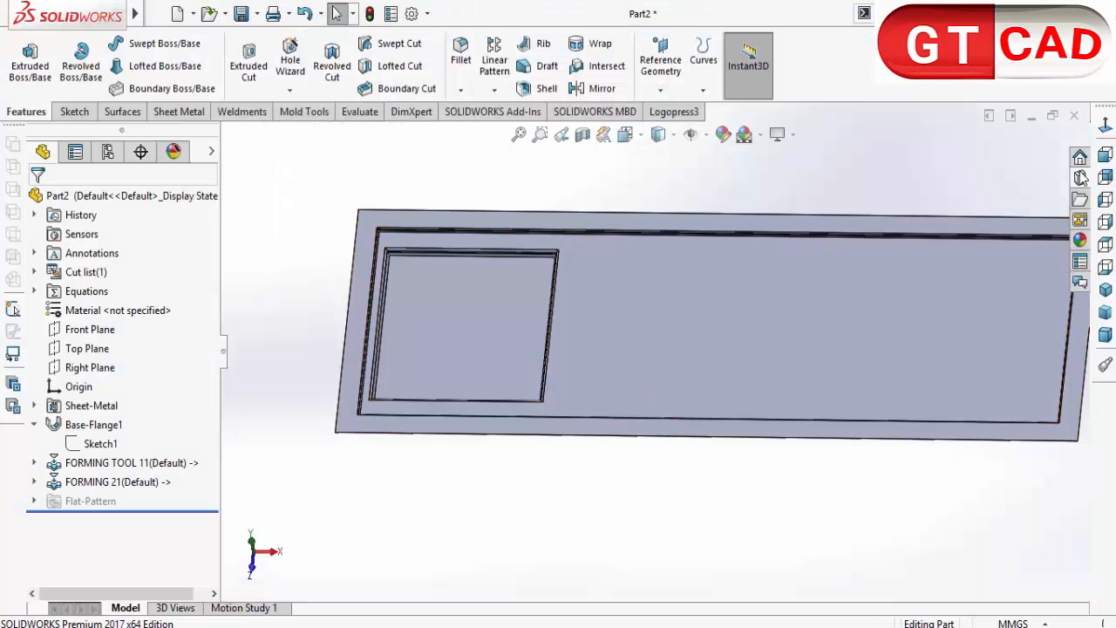
left_click(1103, 178)
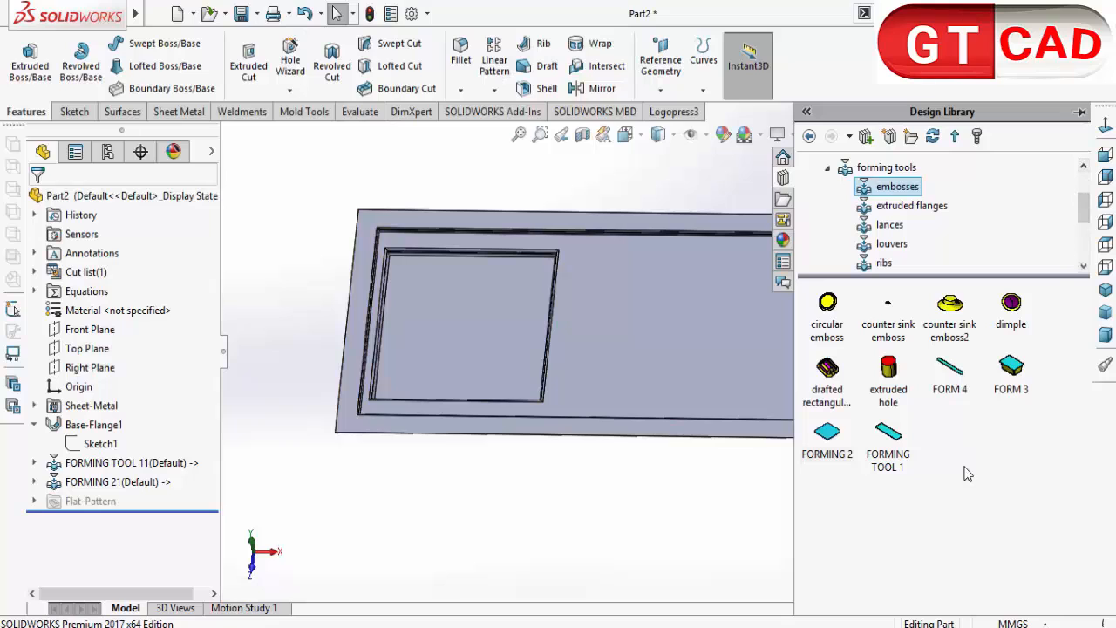
left_click_drag(1011, 366, 675, 313)
right_click(676, 313)
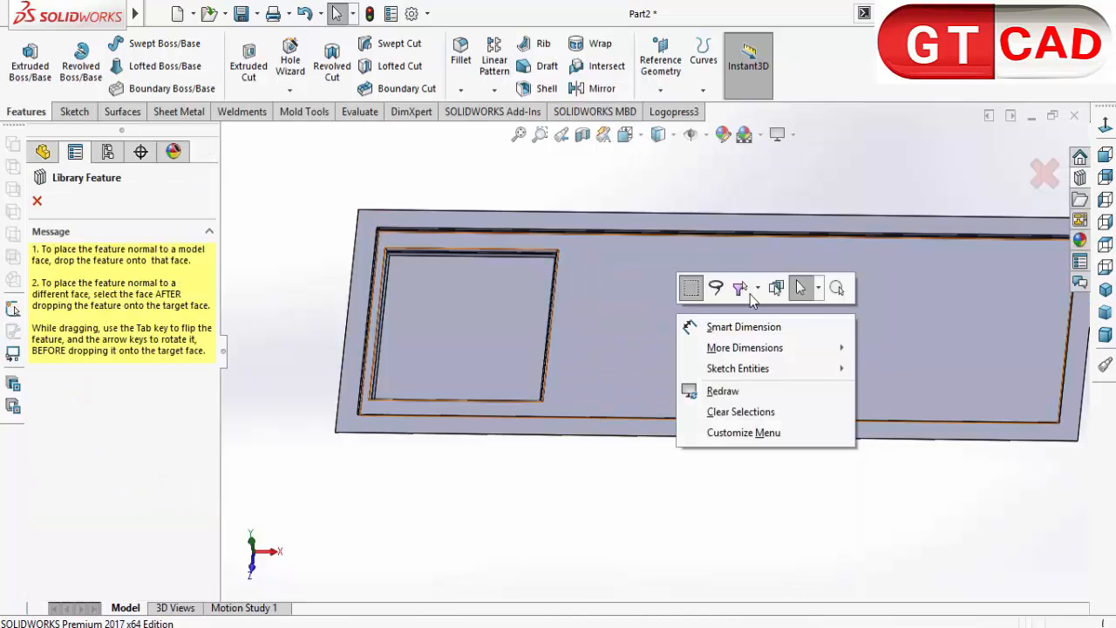
left_click(907, 169)
left_click(940, 303)
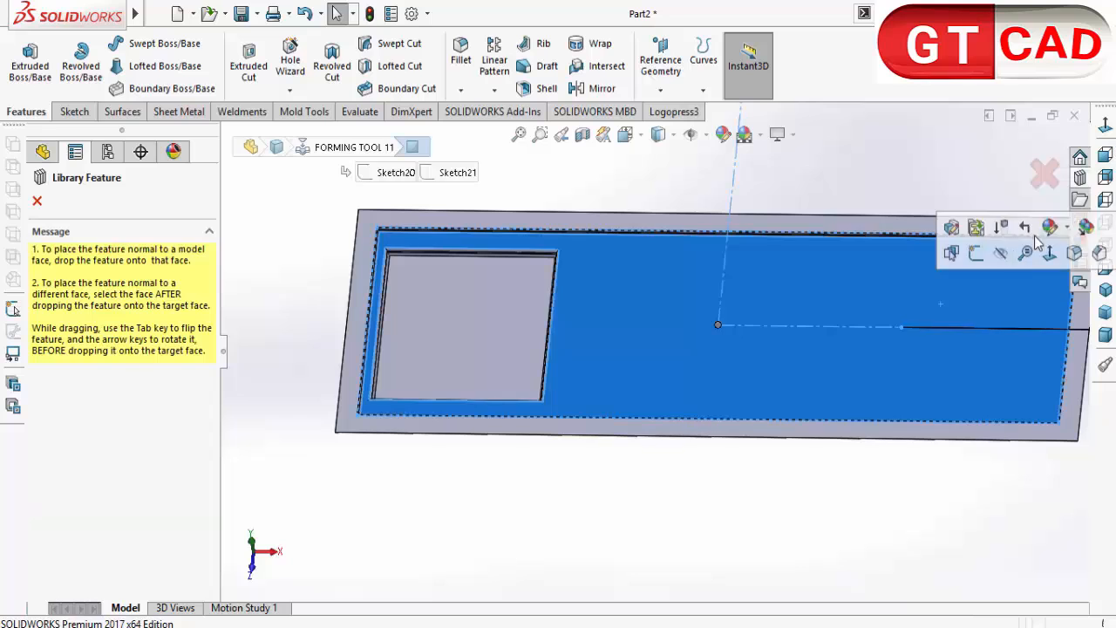
Insert the FORM 3 emboss onto the floor of the large recess, beside the square panel, and start positioning its centre point
left_click(1105, 129)
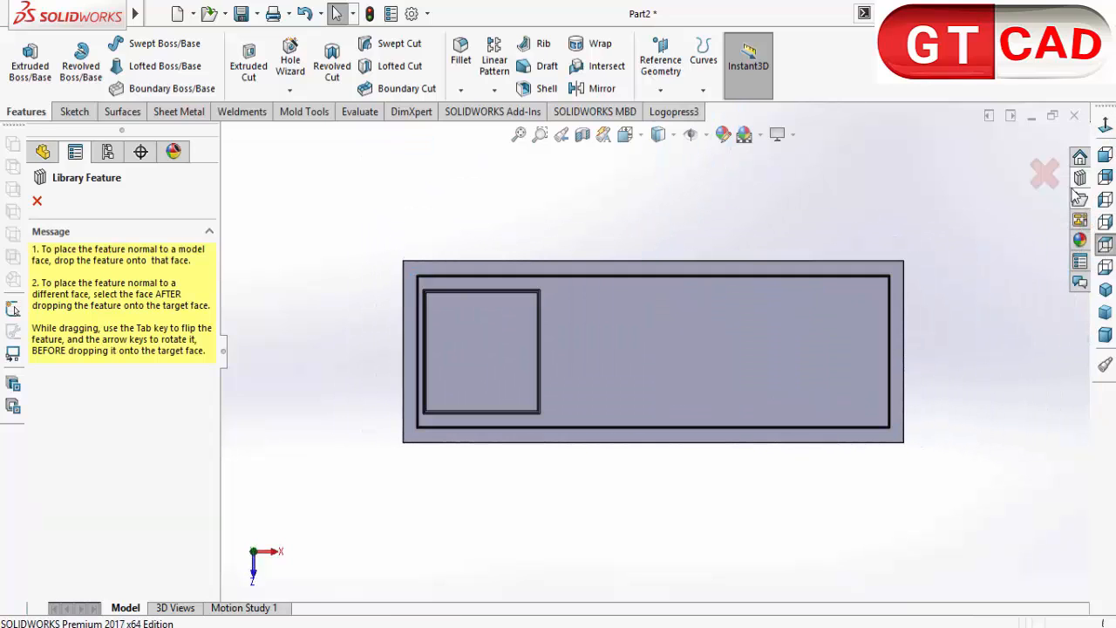
left_click(1077, 182)
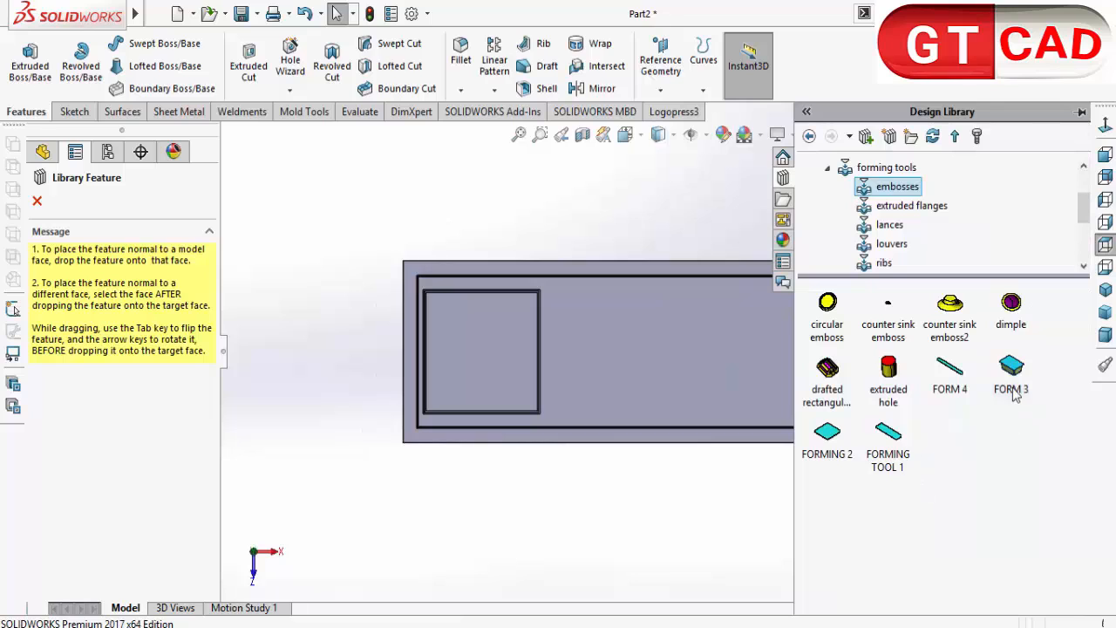
left_click_drag(1014, 395, 641, 354)
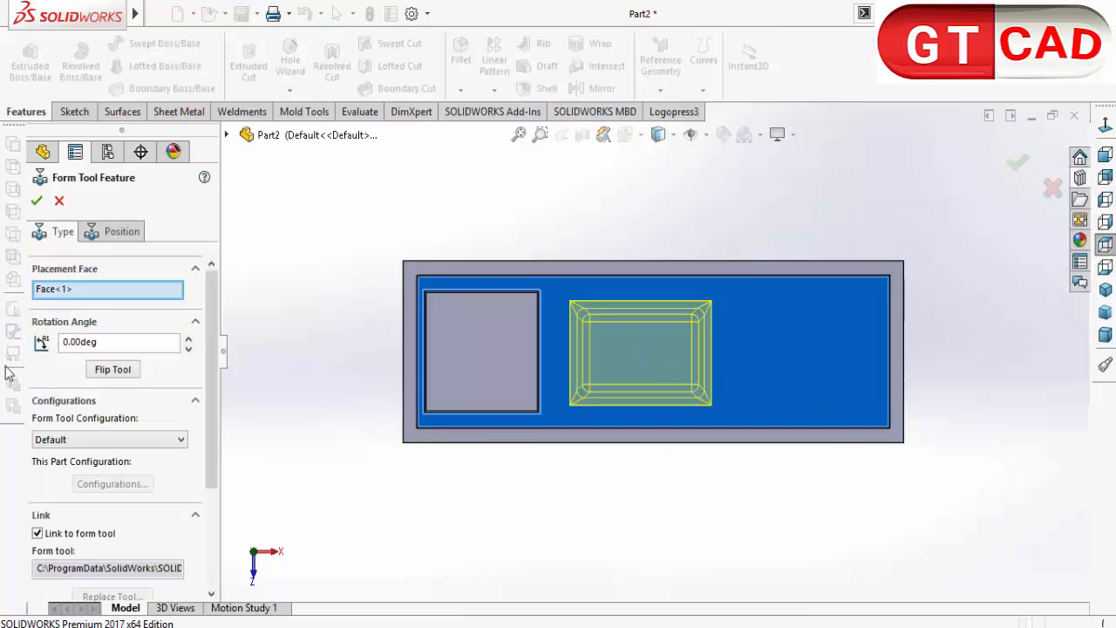
left_click(108, 234)
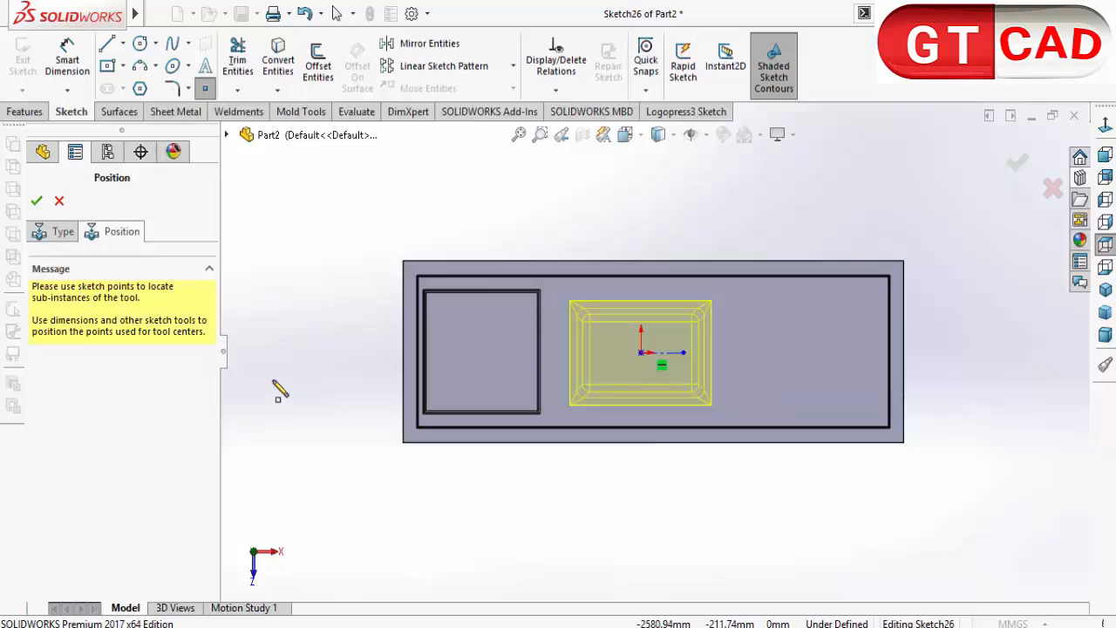
Dimension the FORM 3 centre point 2000 mm from the plate's right short edge
left_click(67, 58)
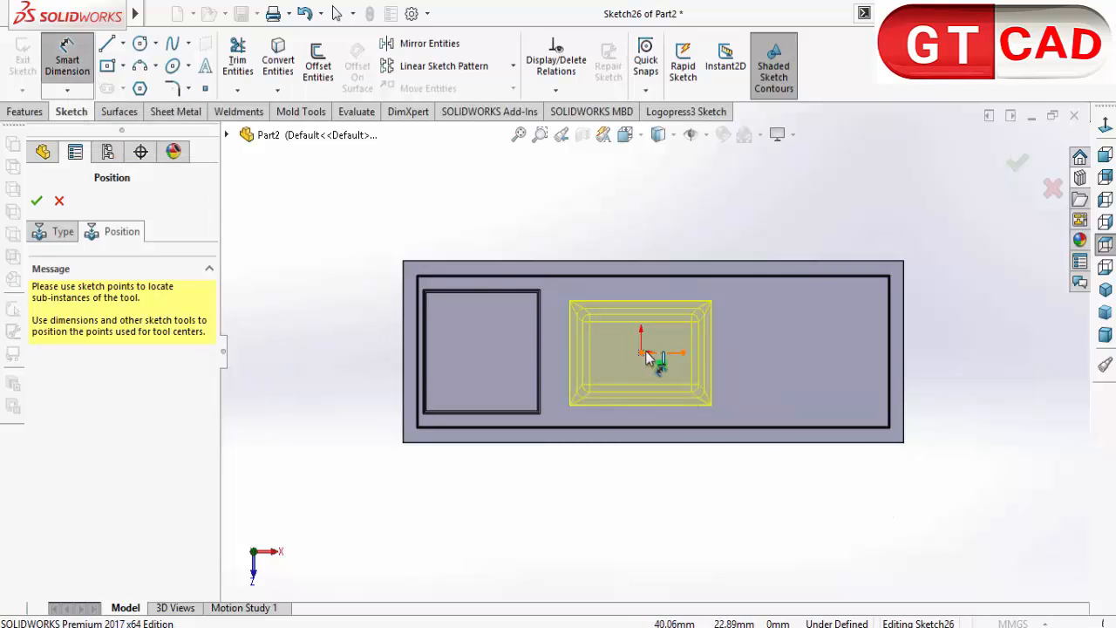
left_click(642, 353)
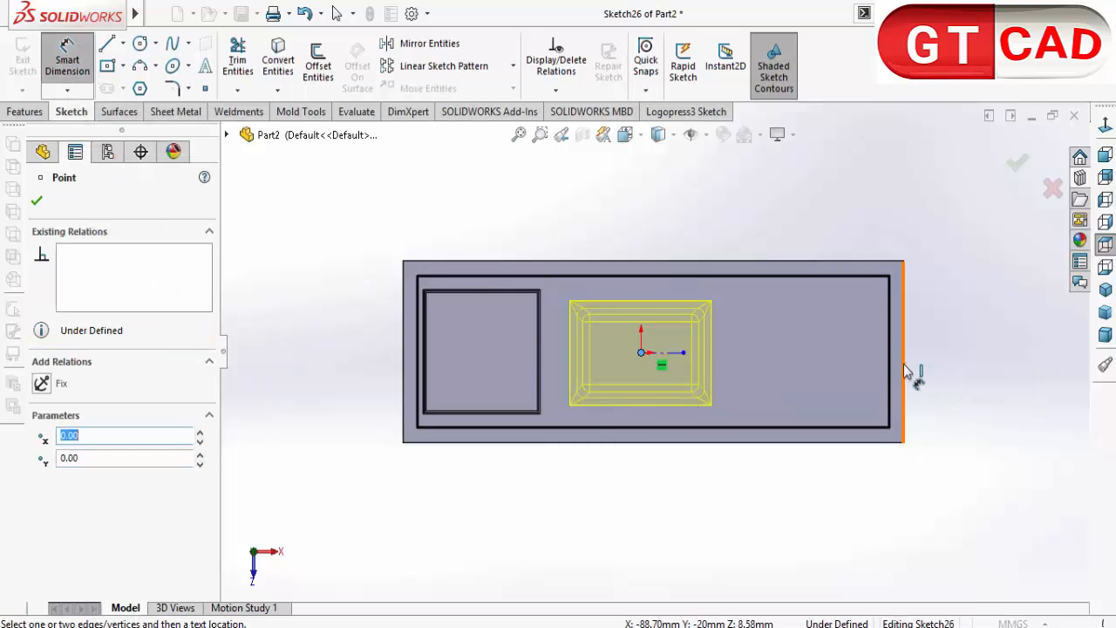
left_click(904, 373)
left_click(804, 251)
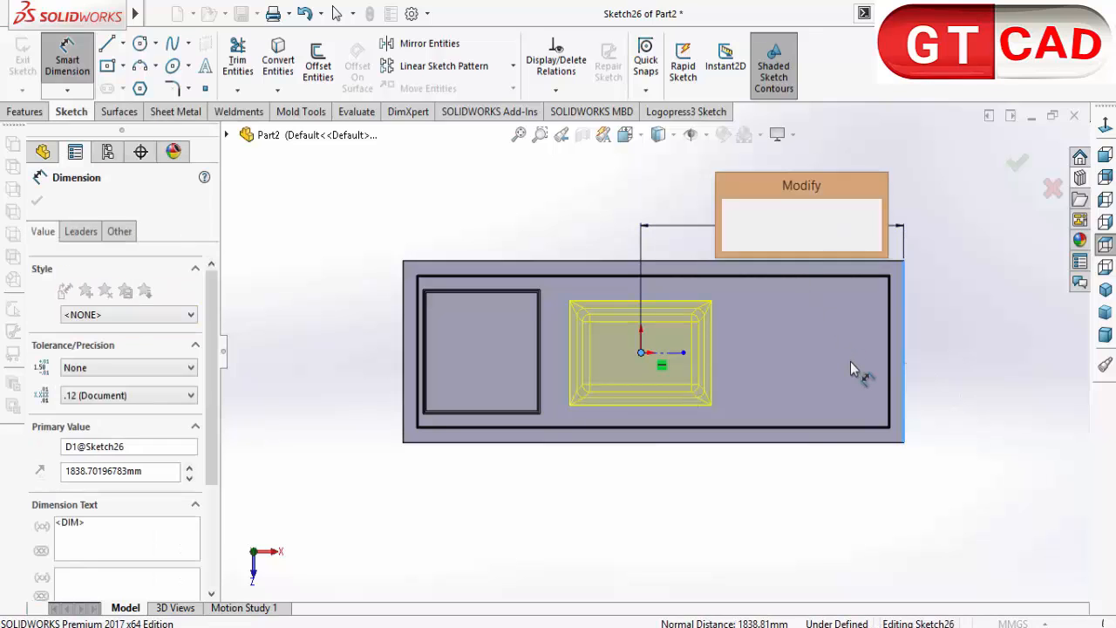
type("200")
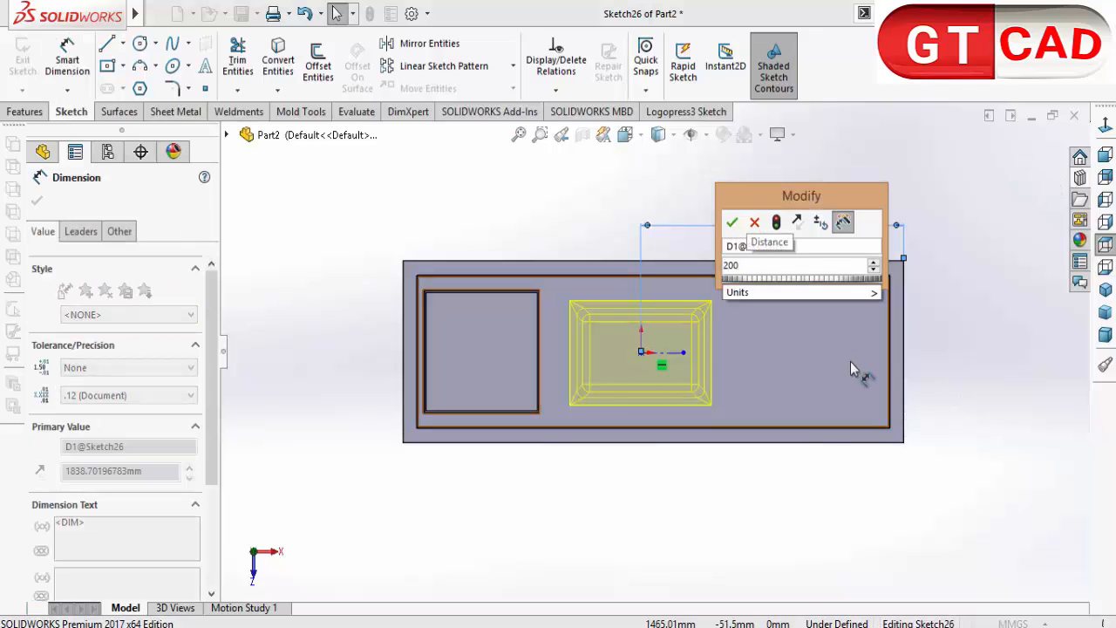
type("0")
key("Return")
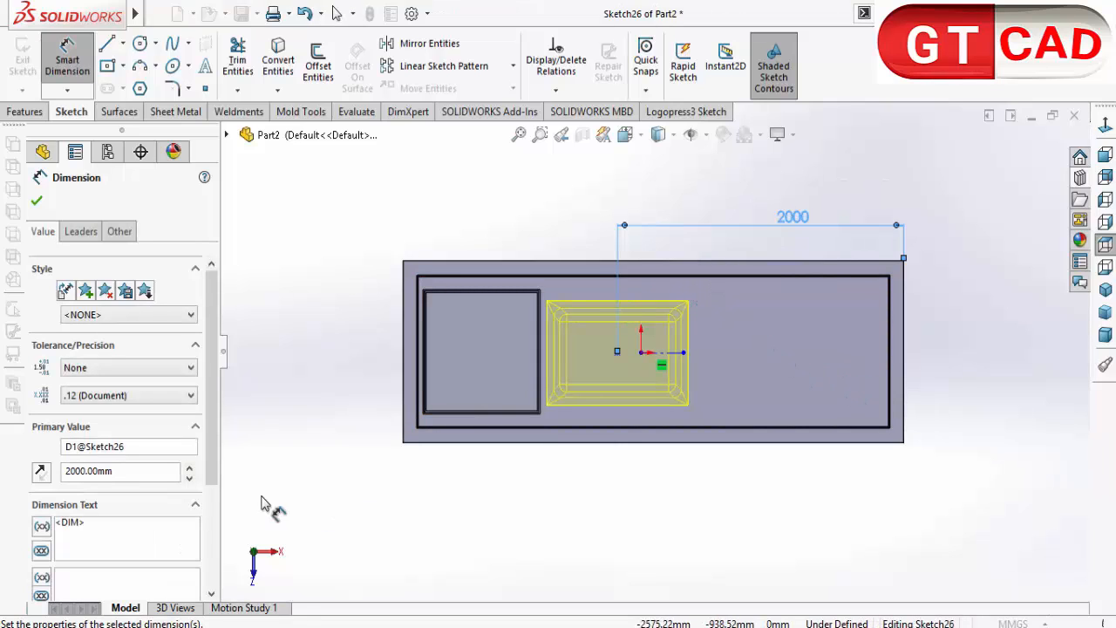
left_click(36, 201)
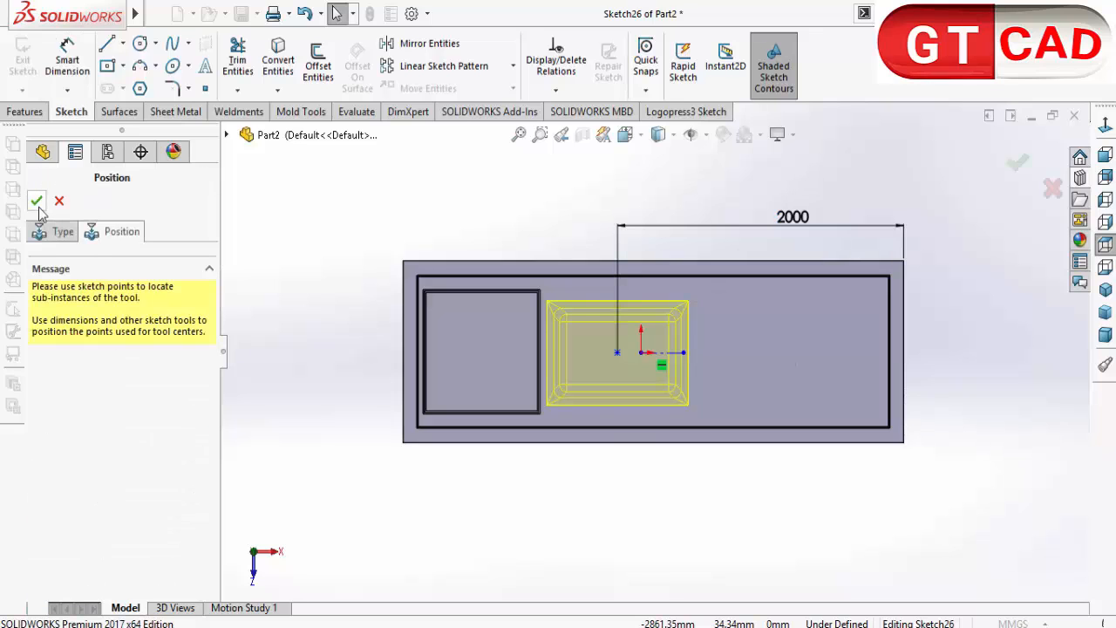
left_click(617, 352)
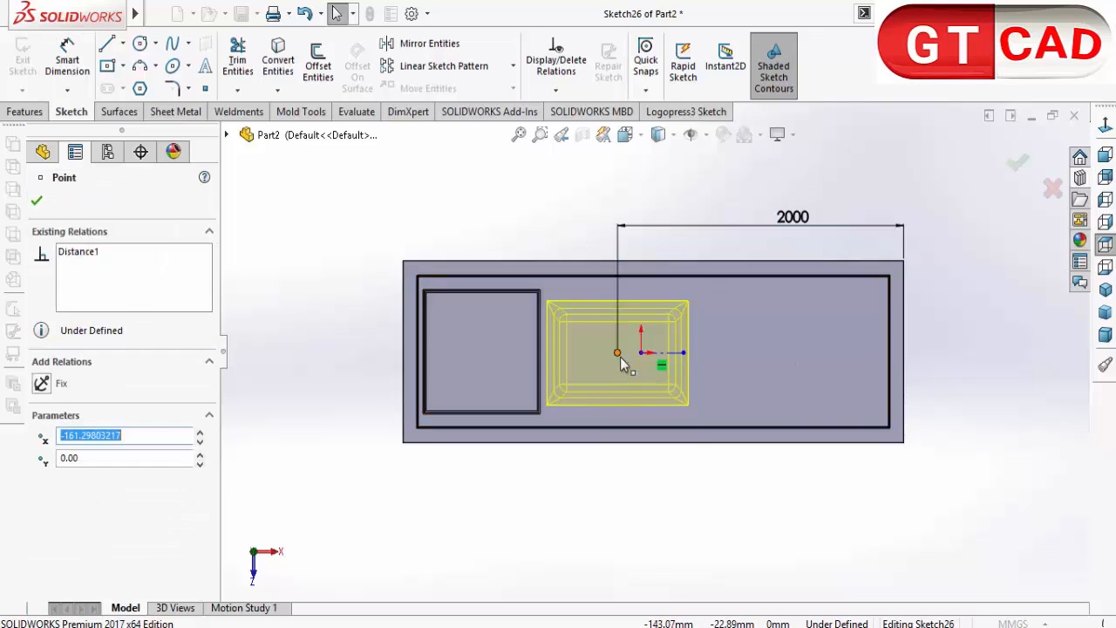
left_click(904, 355, "ctrl")
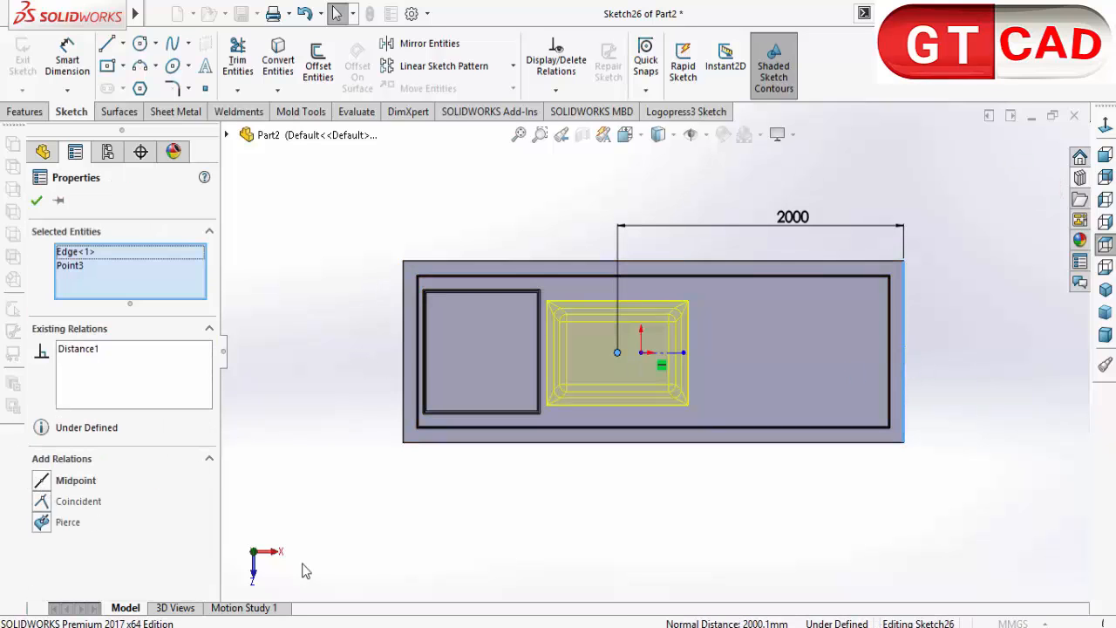
left_click(491, 488)
Add a Horizontal relation between the FORM 3 centre point and the midpoint of the plate's right short edge
left_click(619, 355)
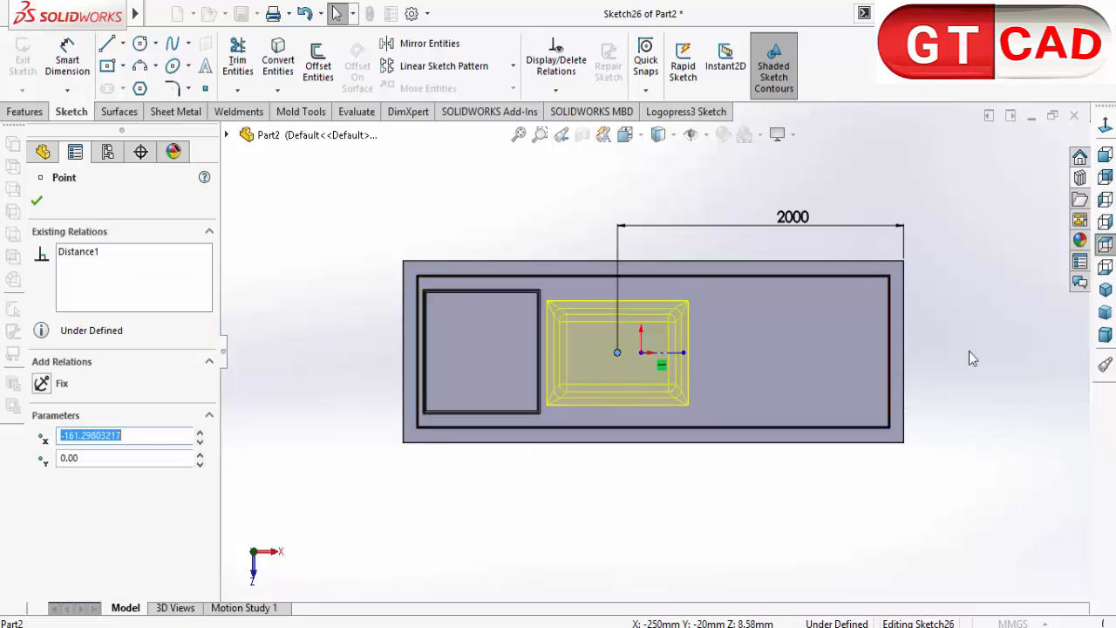
left_click(903, 354, "ctrl")
left_click(41, 480)
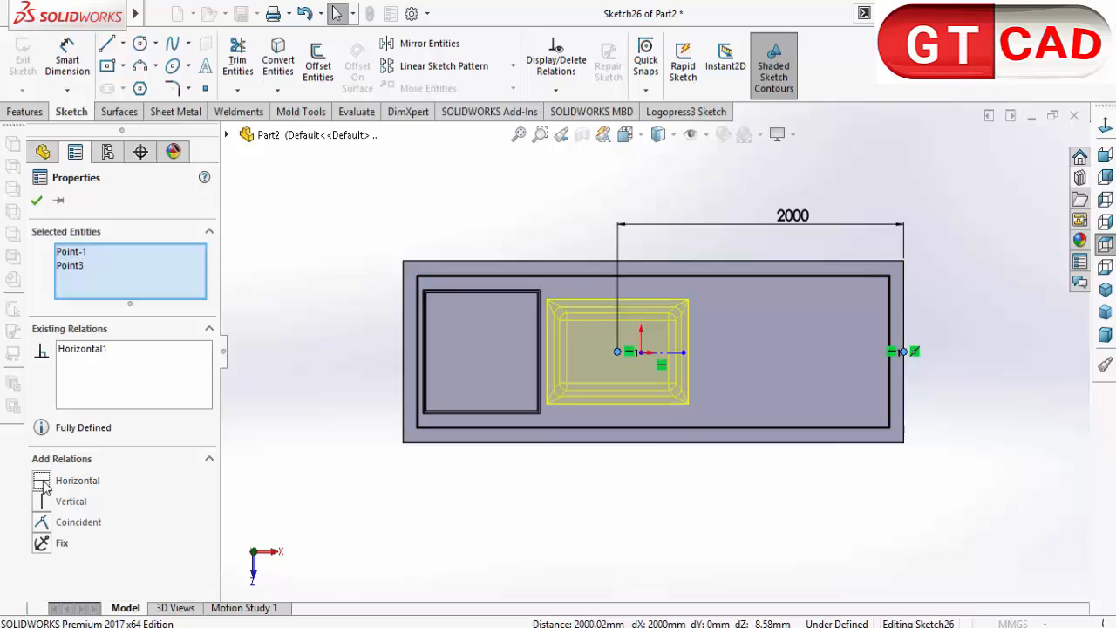
left_click(560, 503)
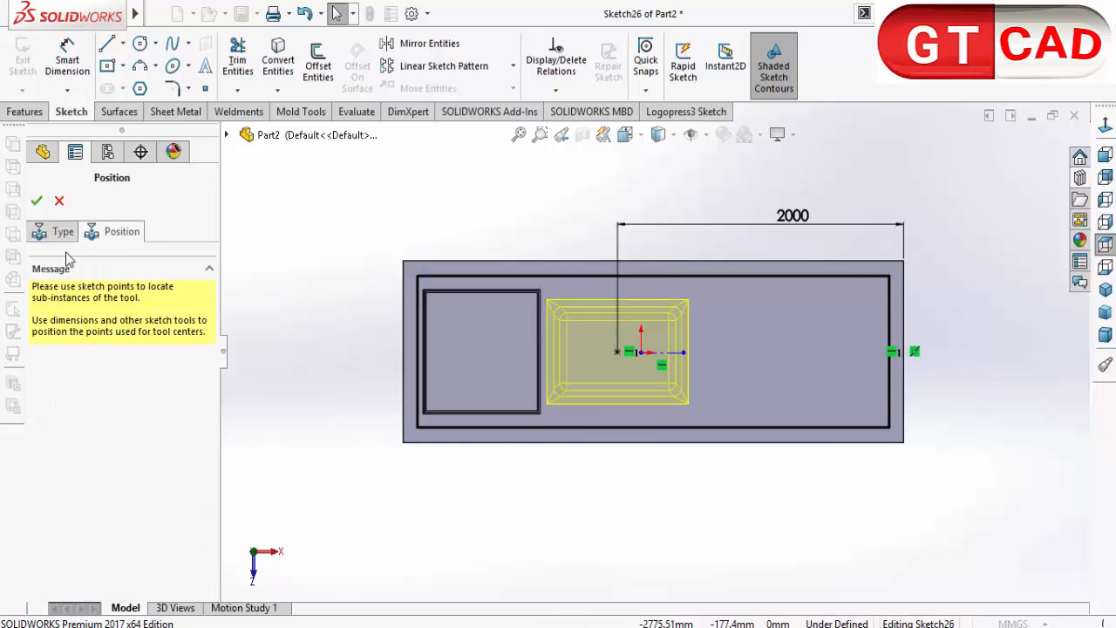
Set the FORM 3 rotation angle to 90 degrees and accept the emboss
left_click(67, 238)
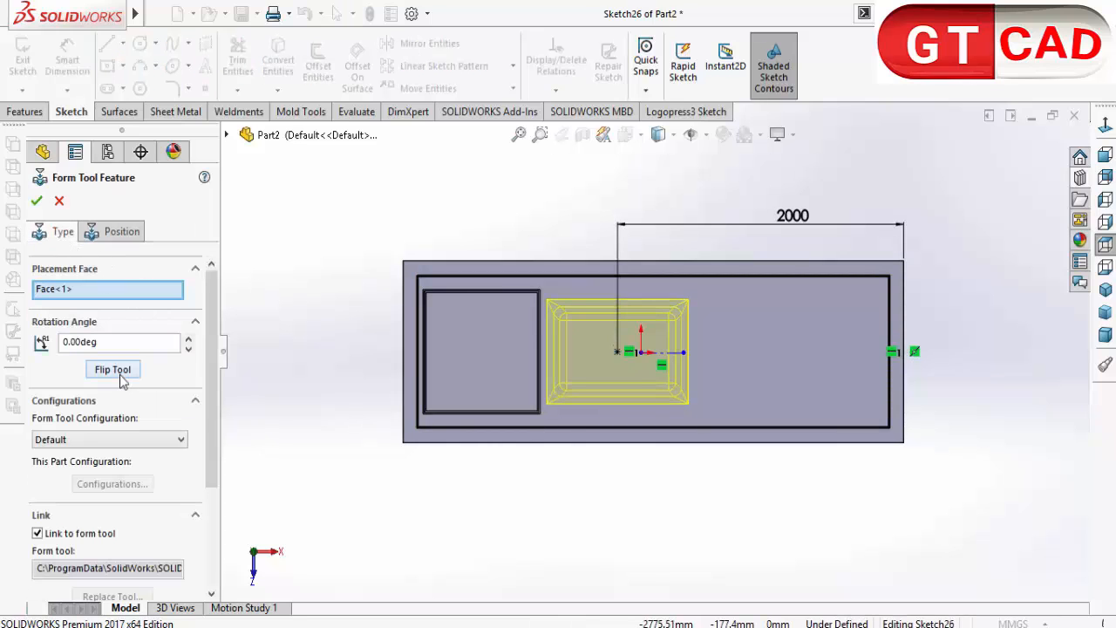
left_click(121, 376)
middle_click_drag(647, 518, 633, 262)
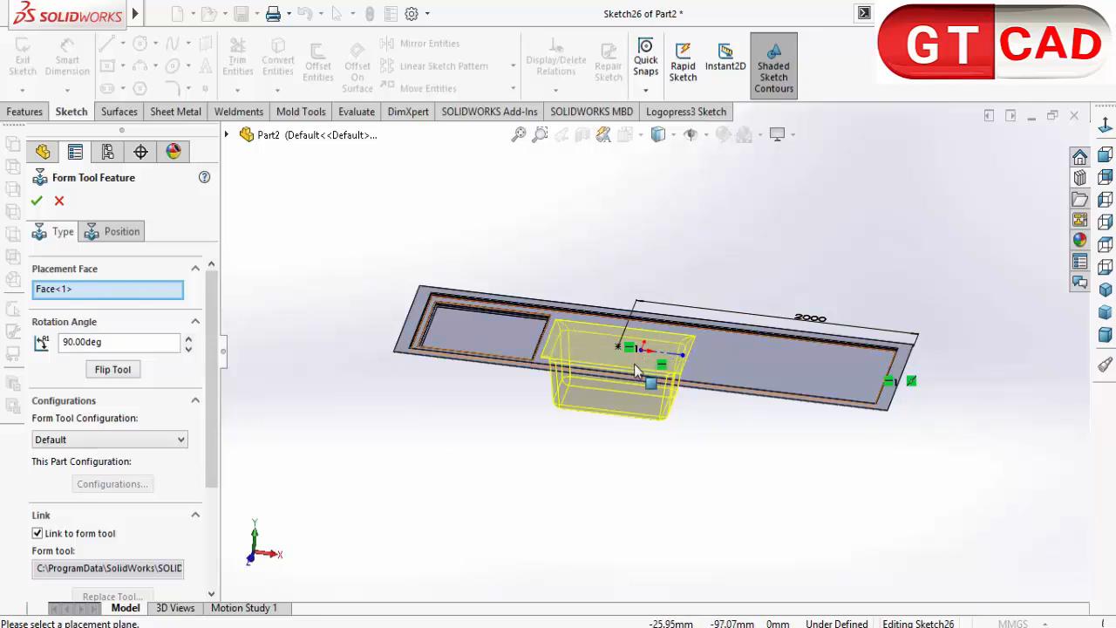
middle_click_drag(645, 375, 638, 545)
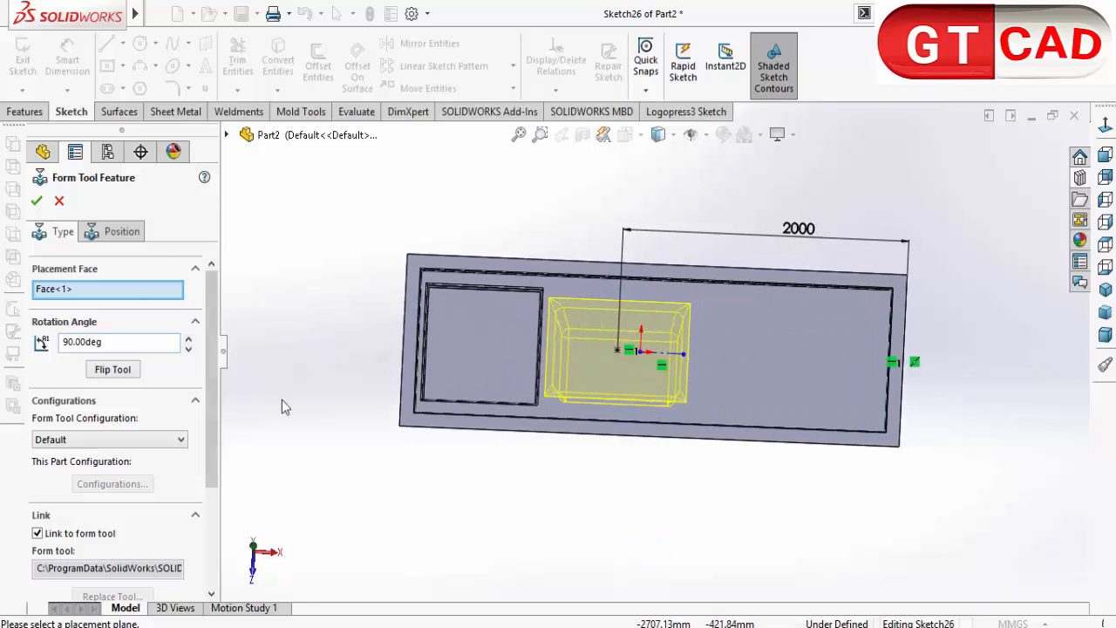
middle_click_drag(342, 412, 340, 436)
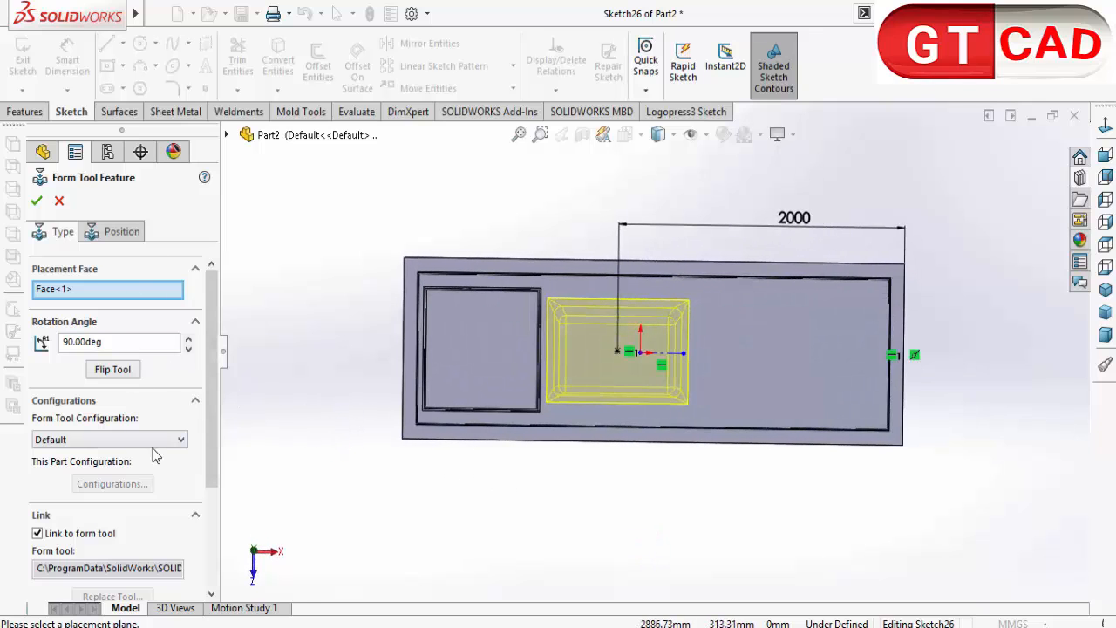
left_click(37, 202)
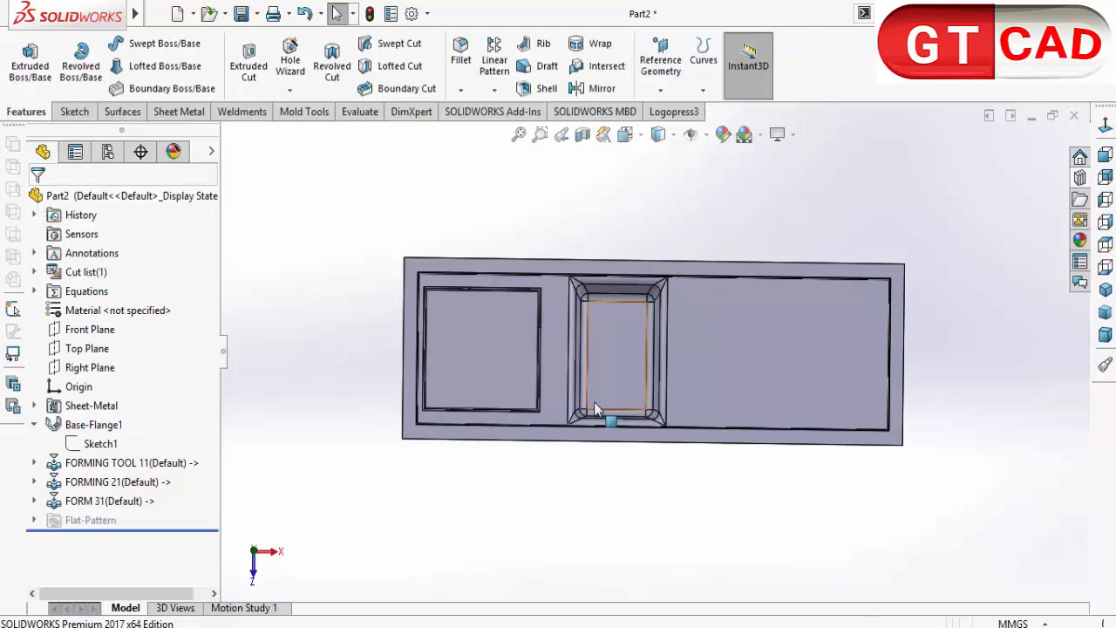
Check the sink reference image in Windows Photo Viewer, return to SOLIDWORKS, and set the FORM 3 emboss's rotation angle to 0 degrees
middle_click_drag(598, 448, 593, 270)
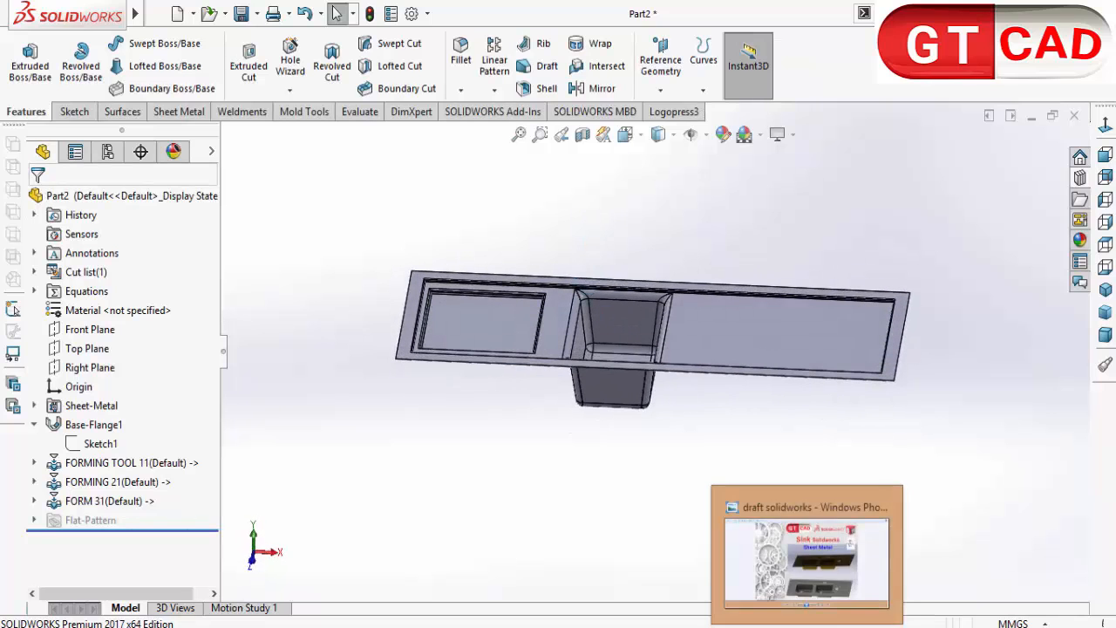
left_click(808, 627)
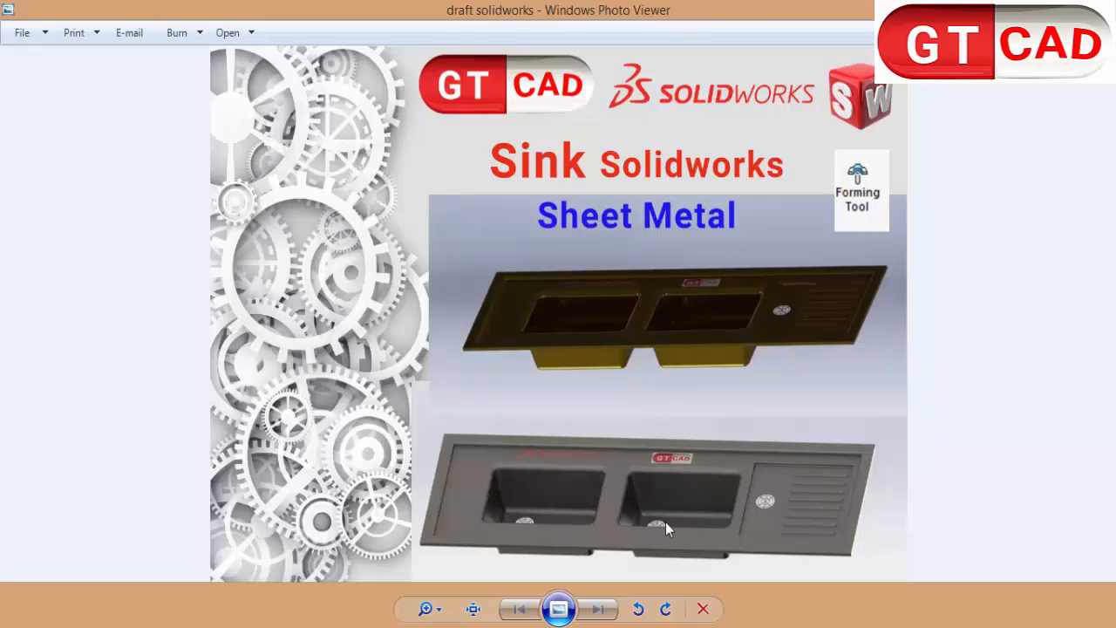
left_click(839, 626)
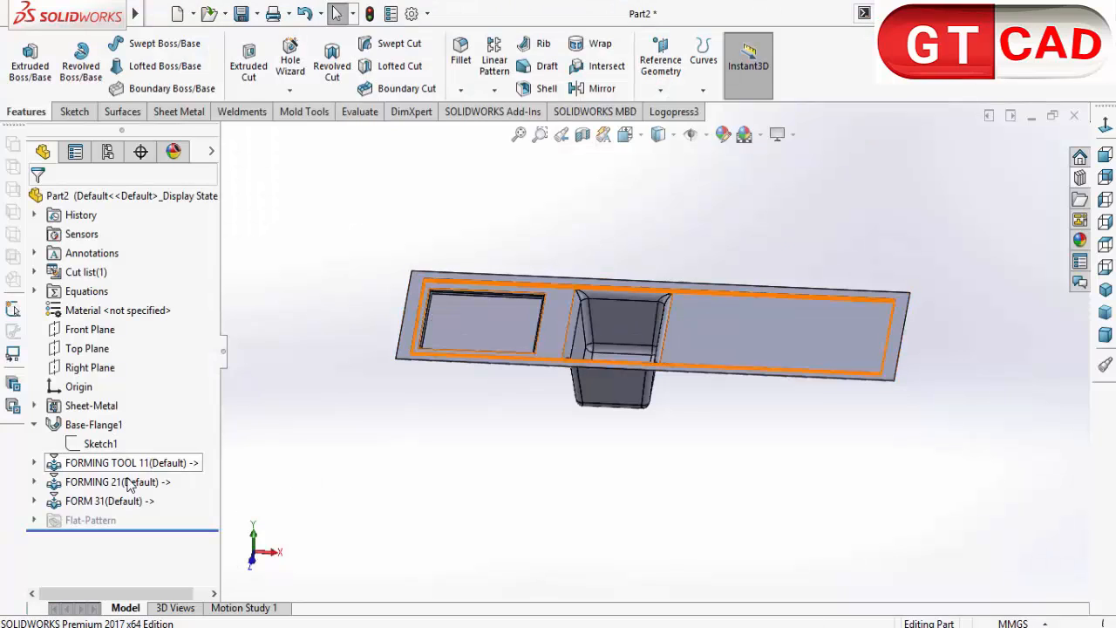
right_click(106, 502)
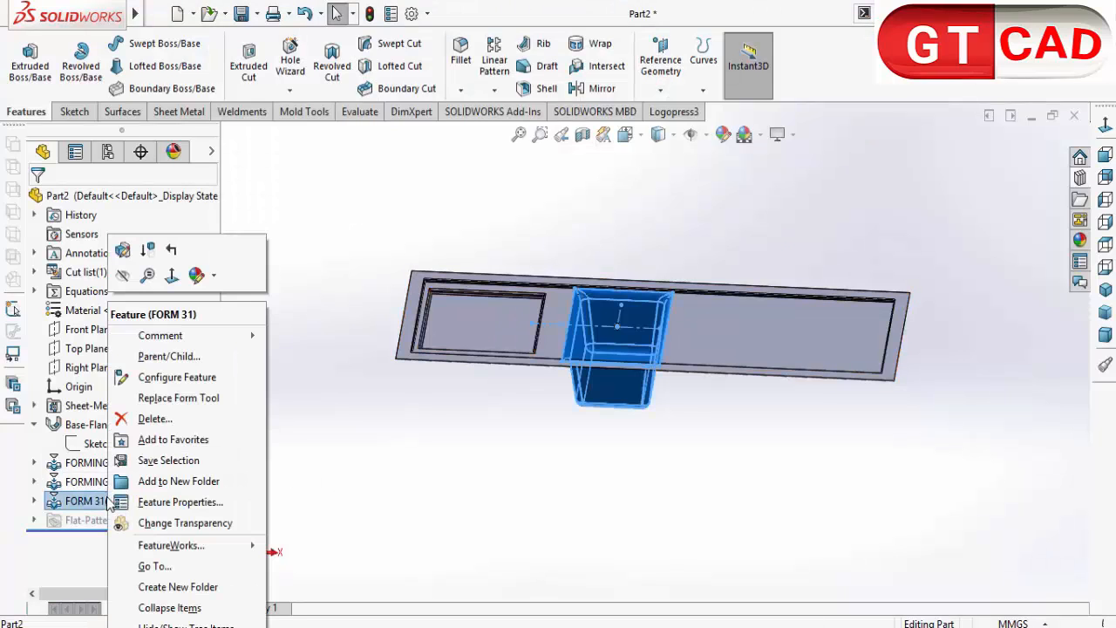
left_click(122, 250)
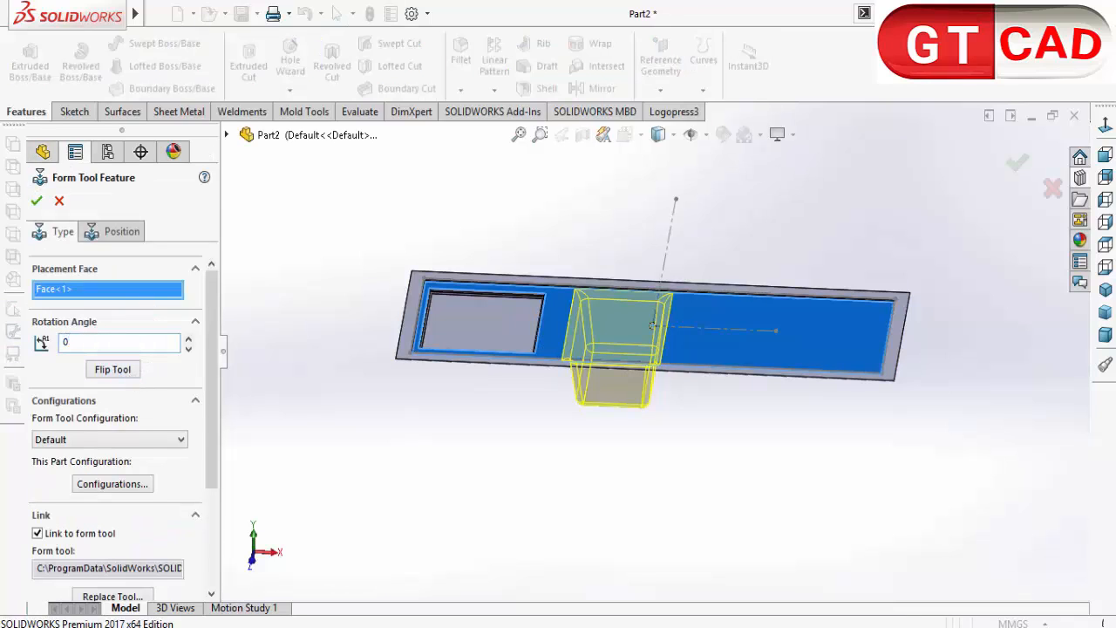
left_click(37, 201)
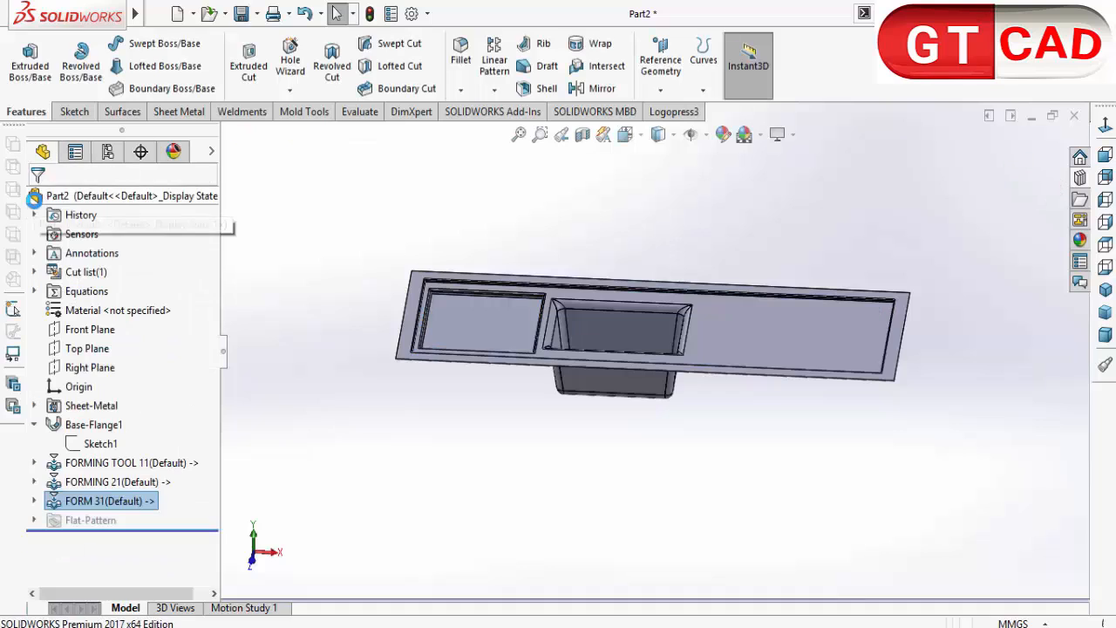
Place a second FORM 3 forming tool from the library on the plate's recessed face, to the right of the first bowl
middle_click_drag(656, 445, 616, 503)
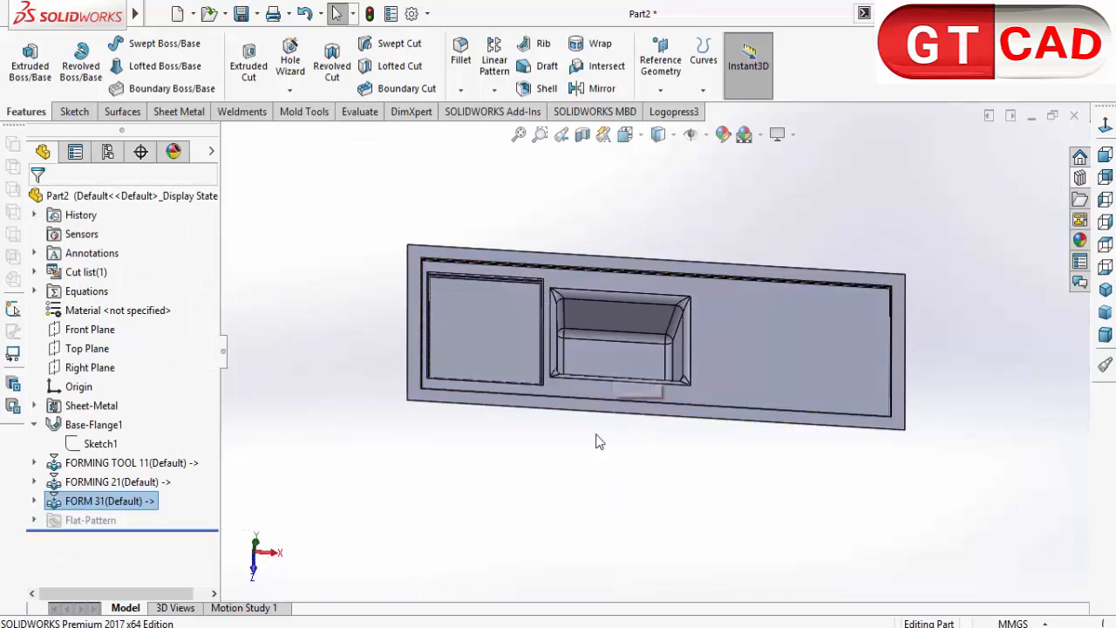
middle_click_drag(598, 442, 575, 398)
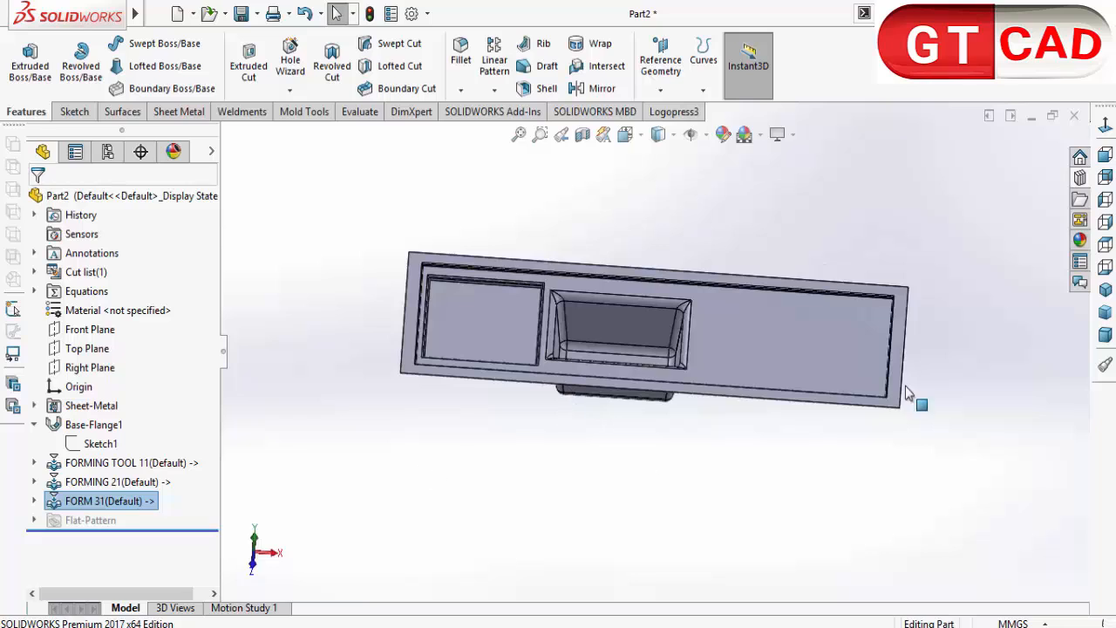
left_click(1080, 178)
left_click_drag(1024, 394, 767, 339)
left_click_drag(773, 340, 772, 342)
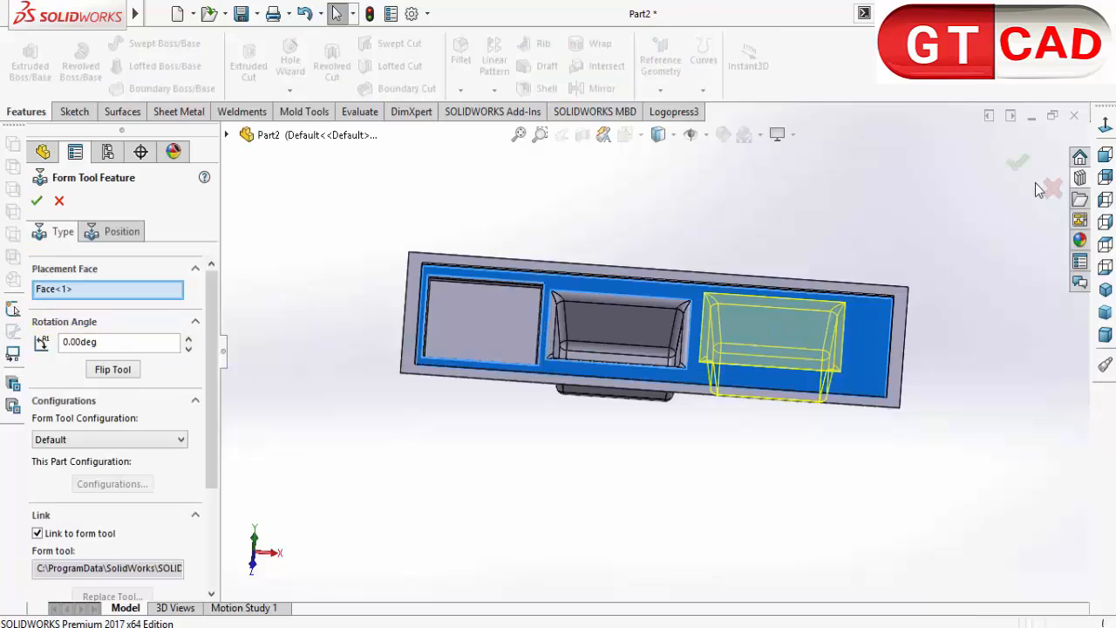
left_click(1105, 129)
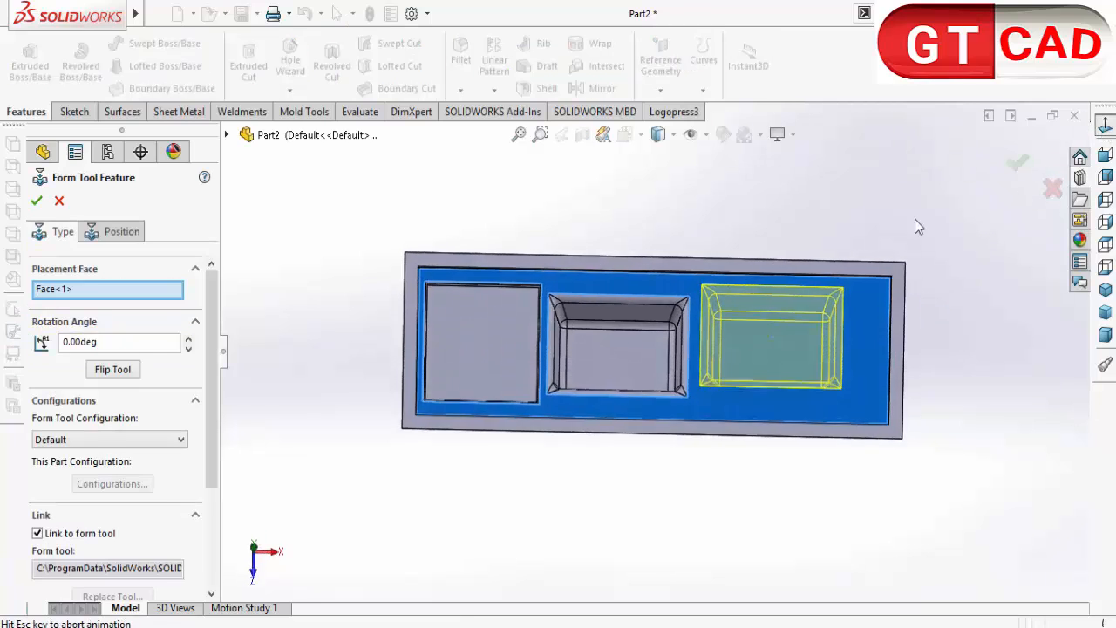
Dimension the second FORM 3 centre point 1000 mm from the plate's right short edge
left_click(137, 231)
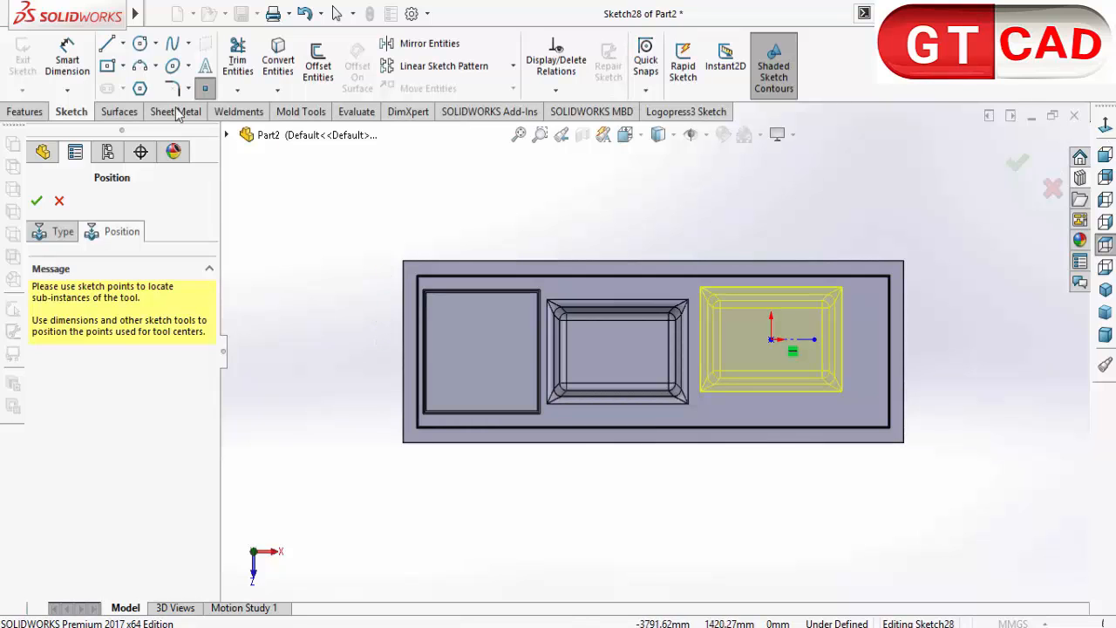
left_click(75, 68)
left_click(770, 339)
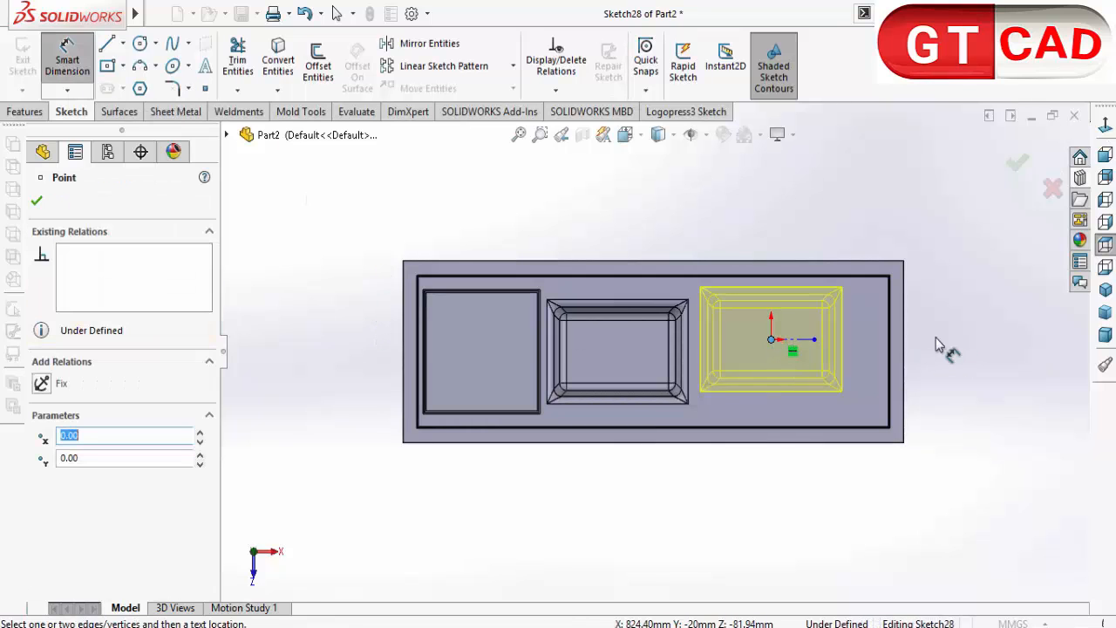
left_click(904, 350)
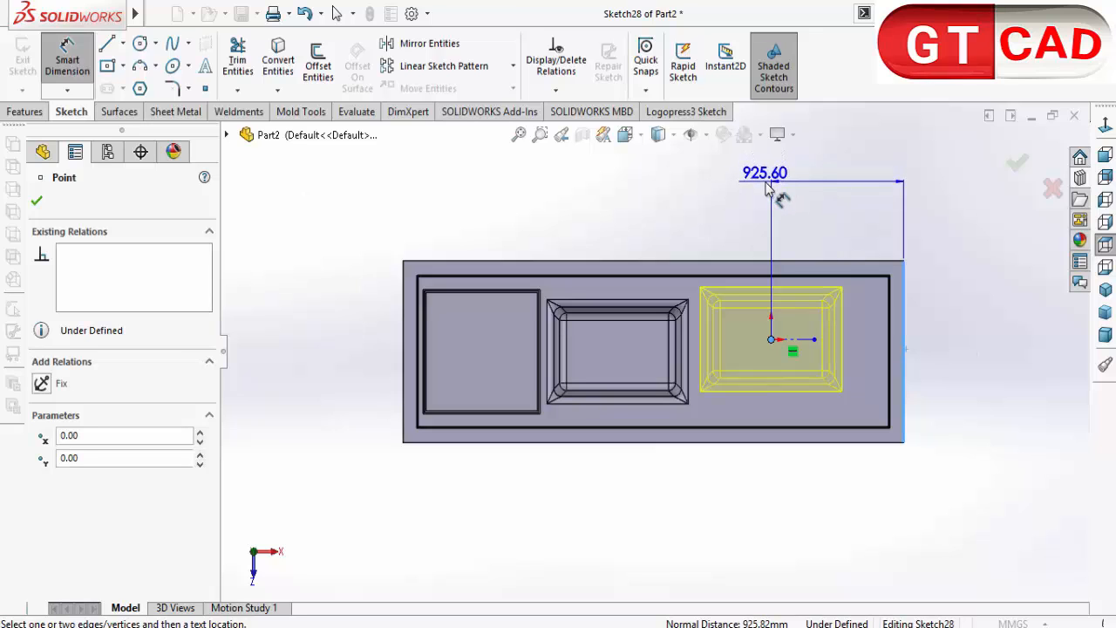
left_click(767, 190)
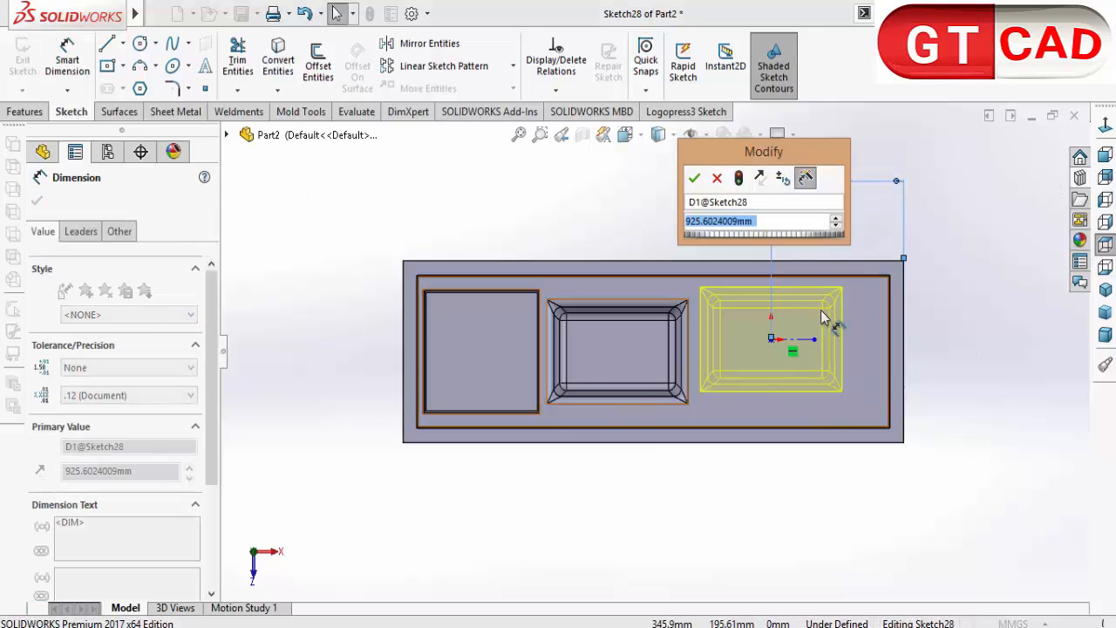
type("1000")
key("Return")
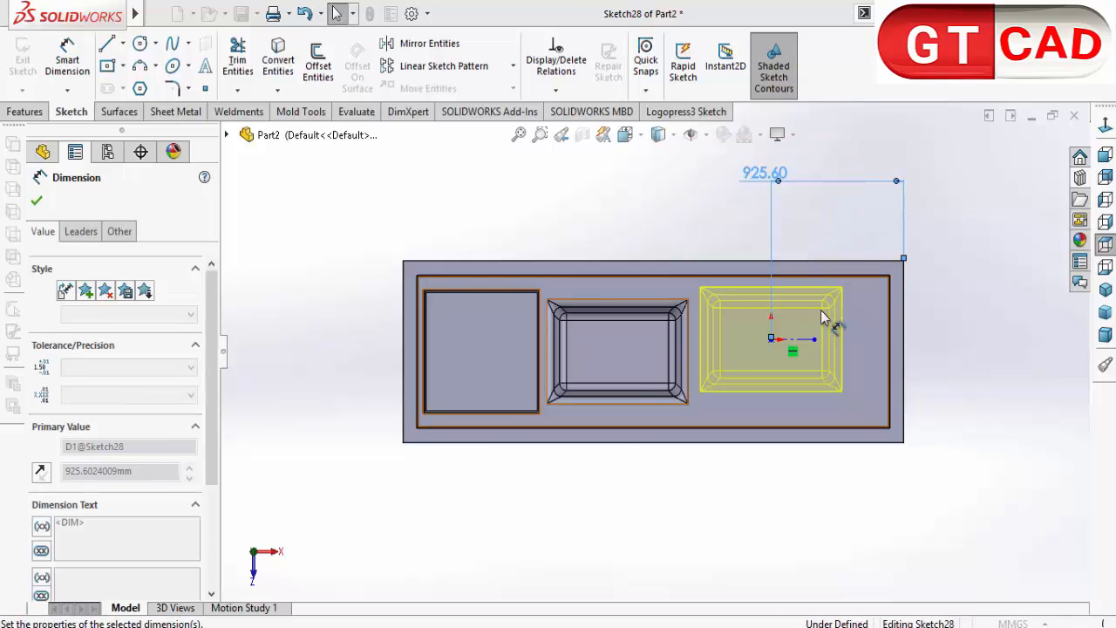
scroll(694, 323, "down", 5)
scroll(705, 318, "down", 2)
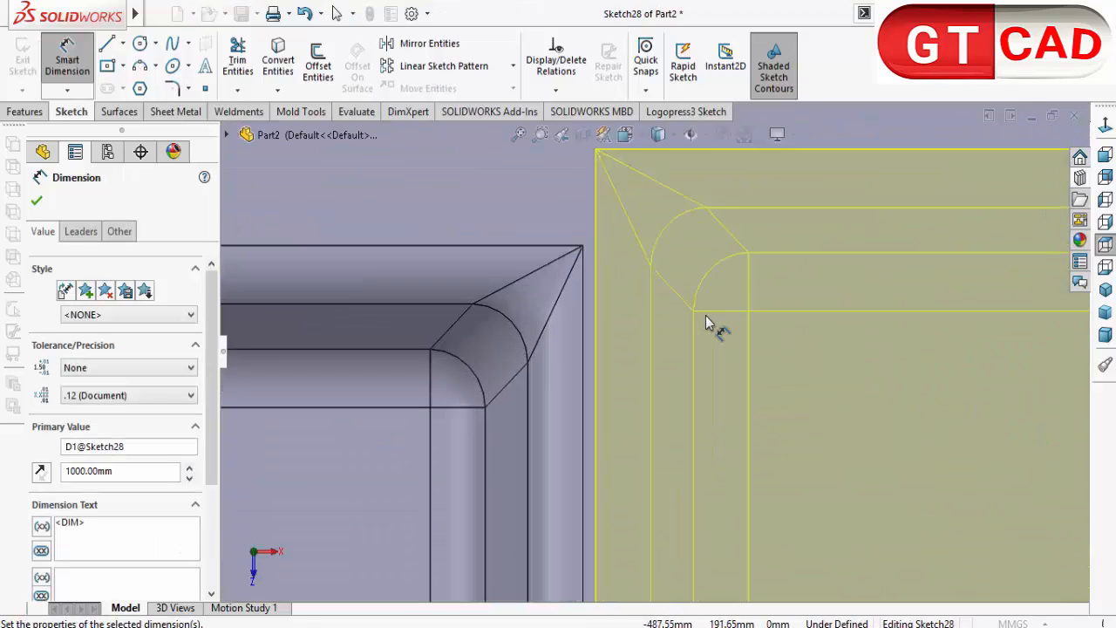
scroll(705, 318, "up", 8)
right_click(654, 178)
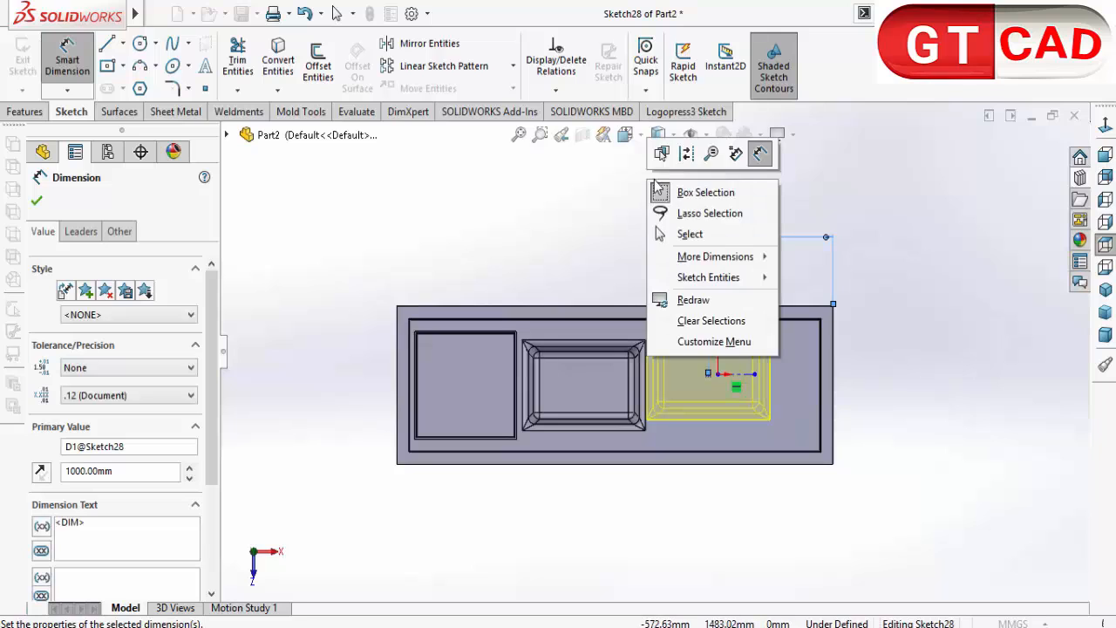
left_click(685, 232)
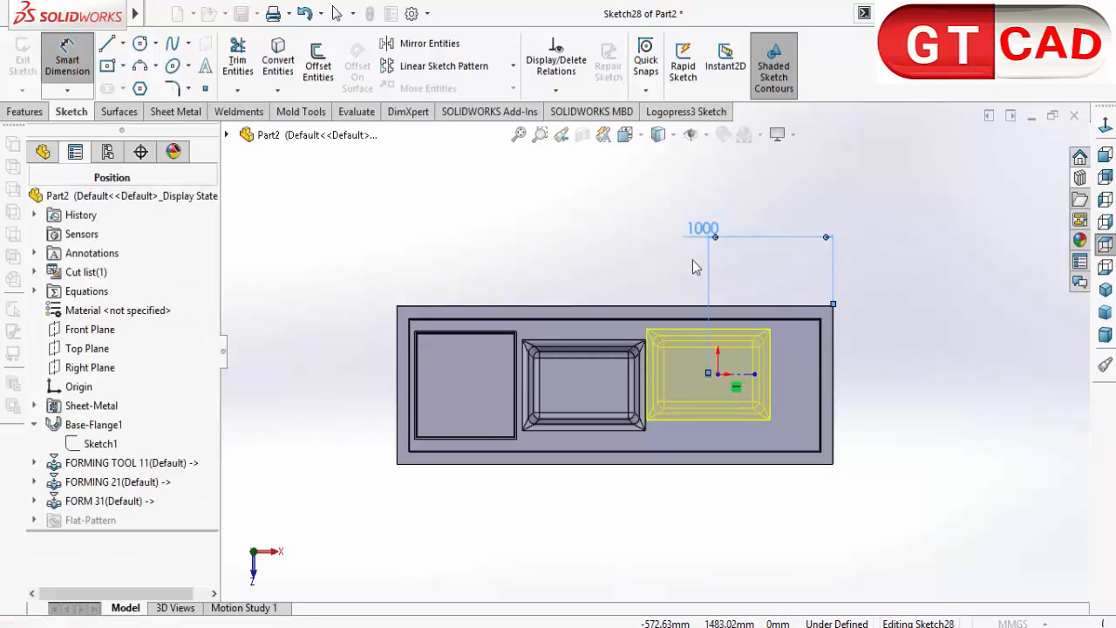
Add a Horizontal relation between the second FORM 3 centre point and the midpoint of the plate's right short edge, and accept the emboss
left_click(710, 379)
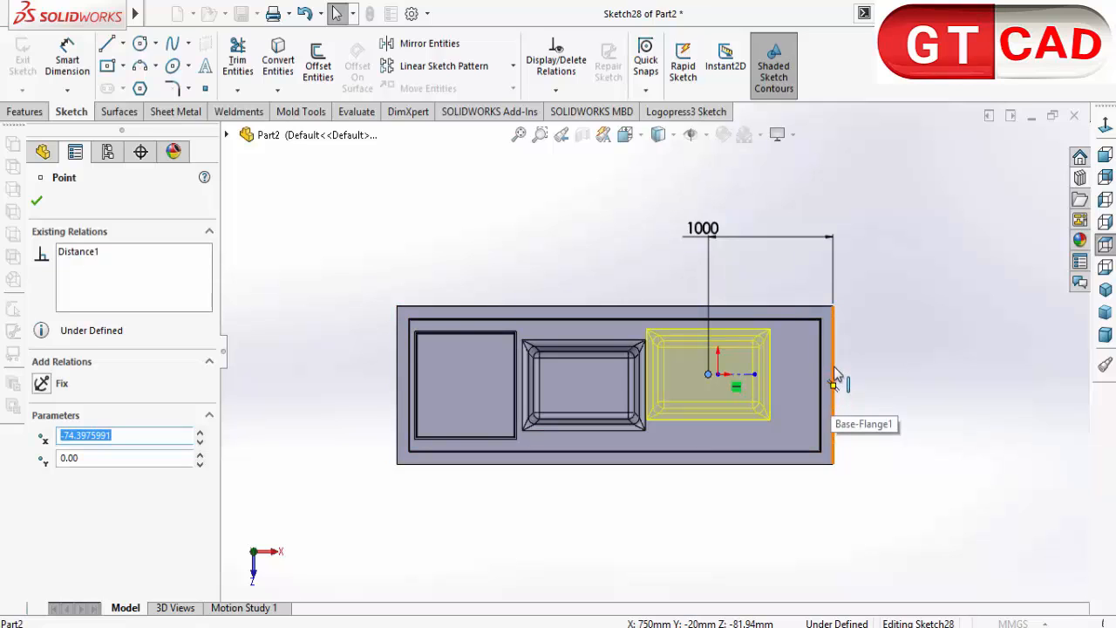
left_click(833, 386, "ctrl")
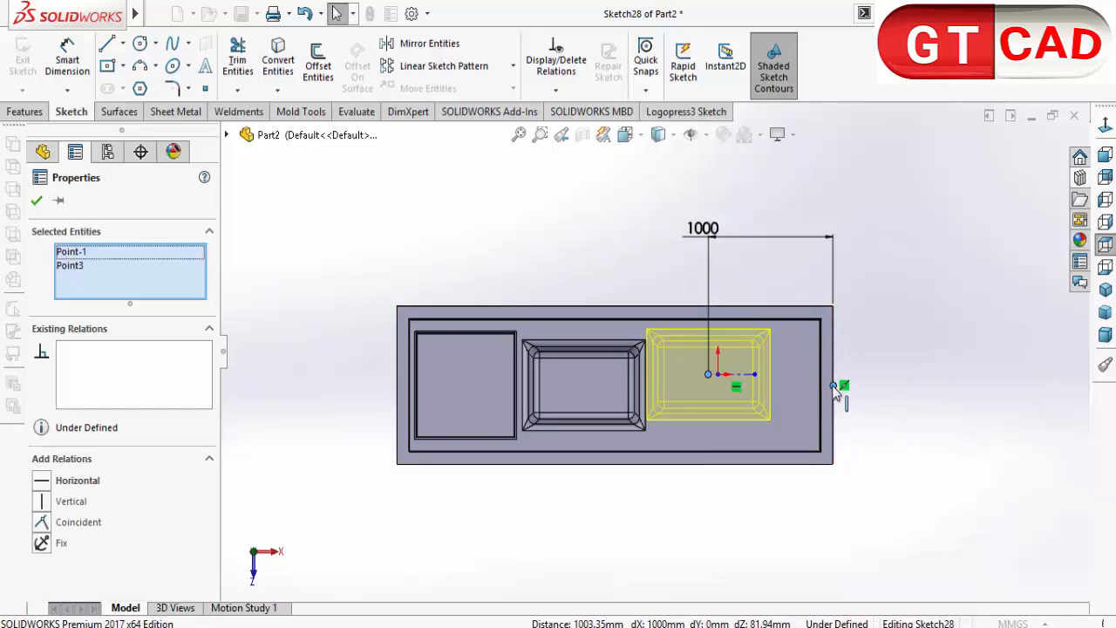
left_click(50, 486)
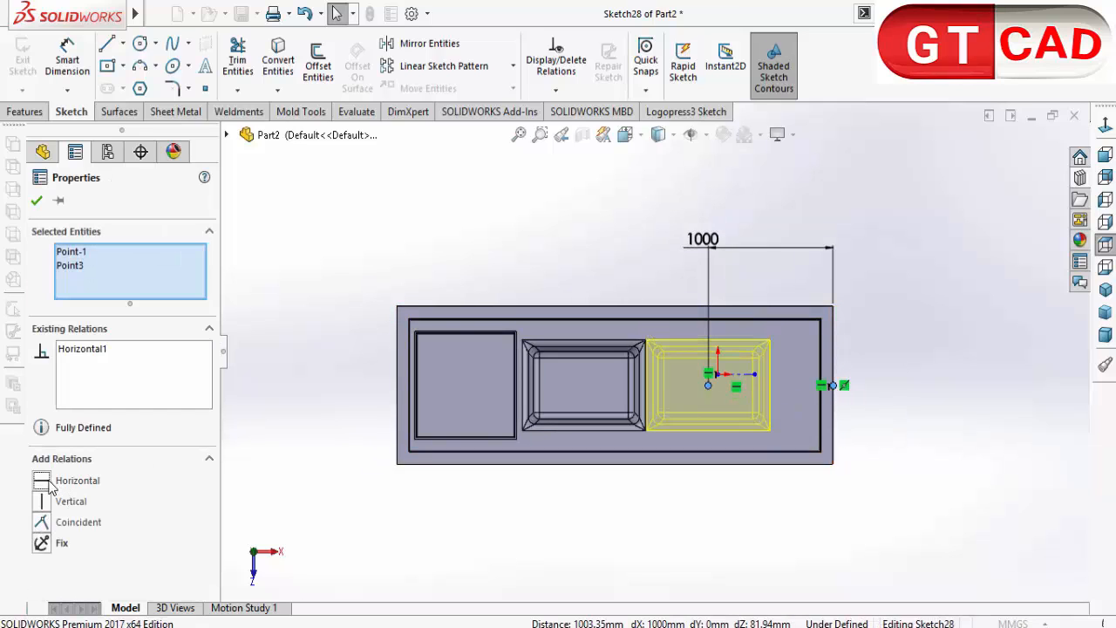
left_click(37, 202)
left_click(37, 201)
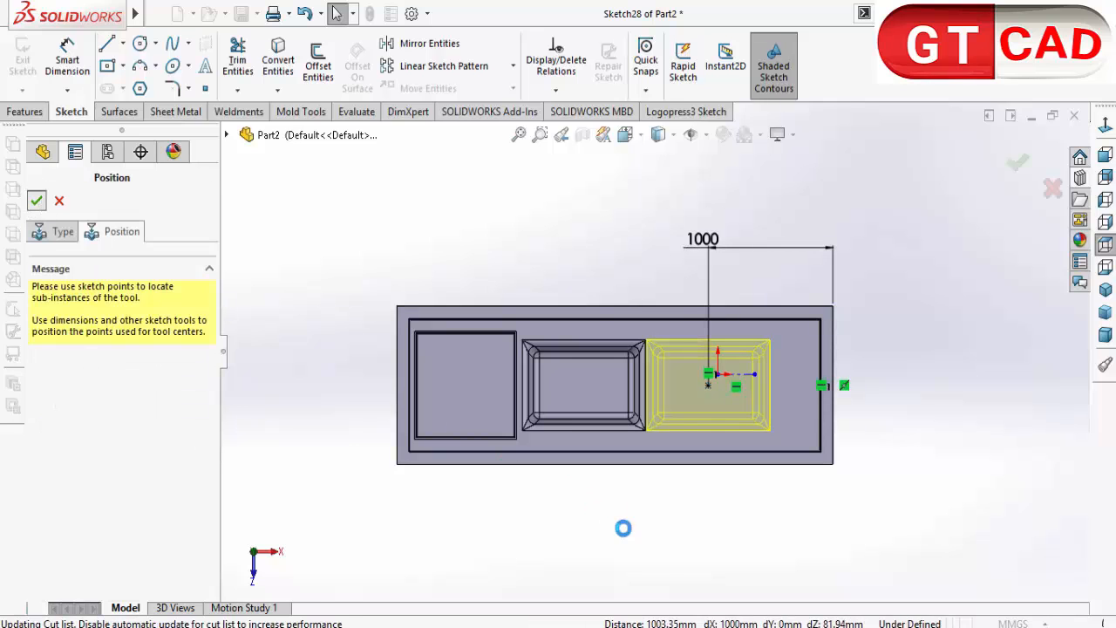
middle_click_drag(689, 526, 680, 444)
scroll(650, 357, "down", 6)
scroll(638, 348, "up", 10)
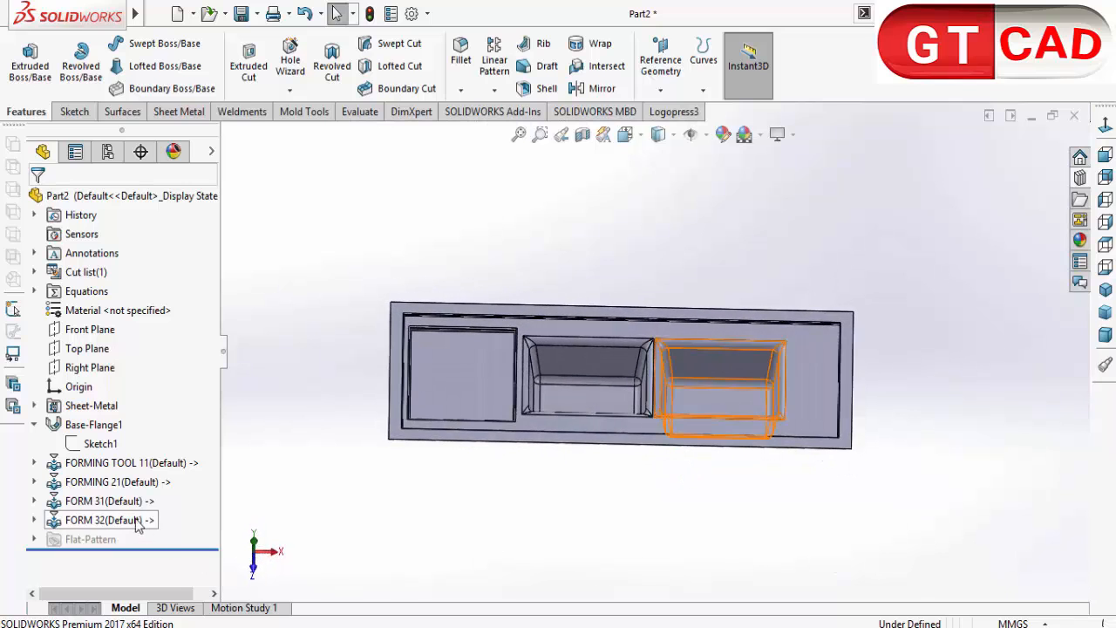
Edit the second FORM 3 emboss's position, setting its distance from the plate's right short edge to 900 mm, and accept it
right_click(109, 520)
left_click(149, 253)
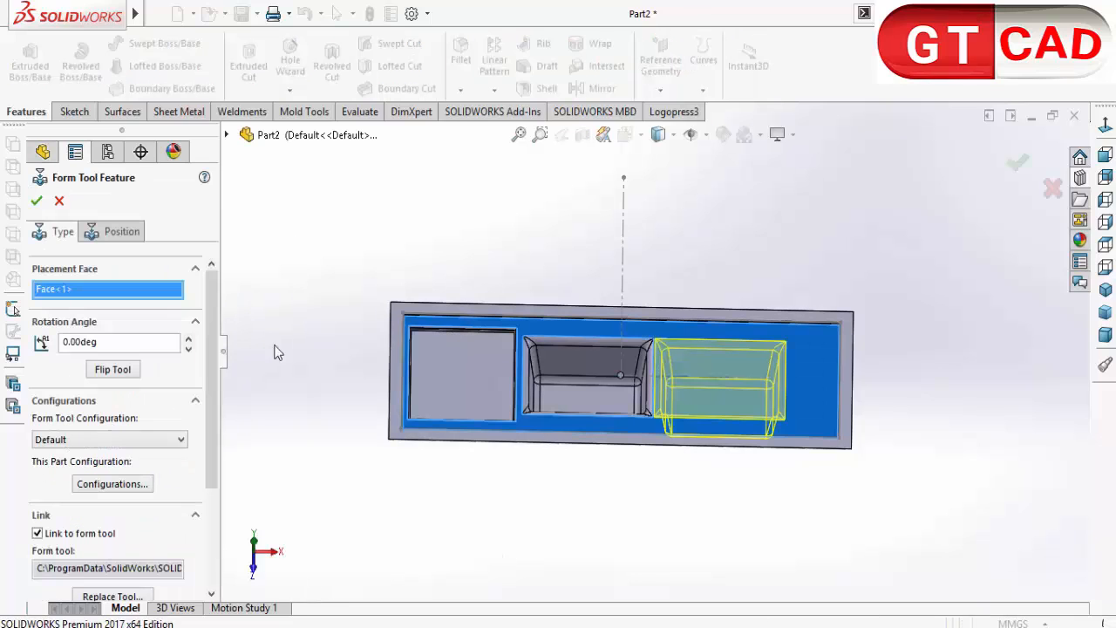
left_click(119, 231)
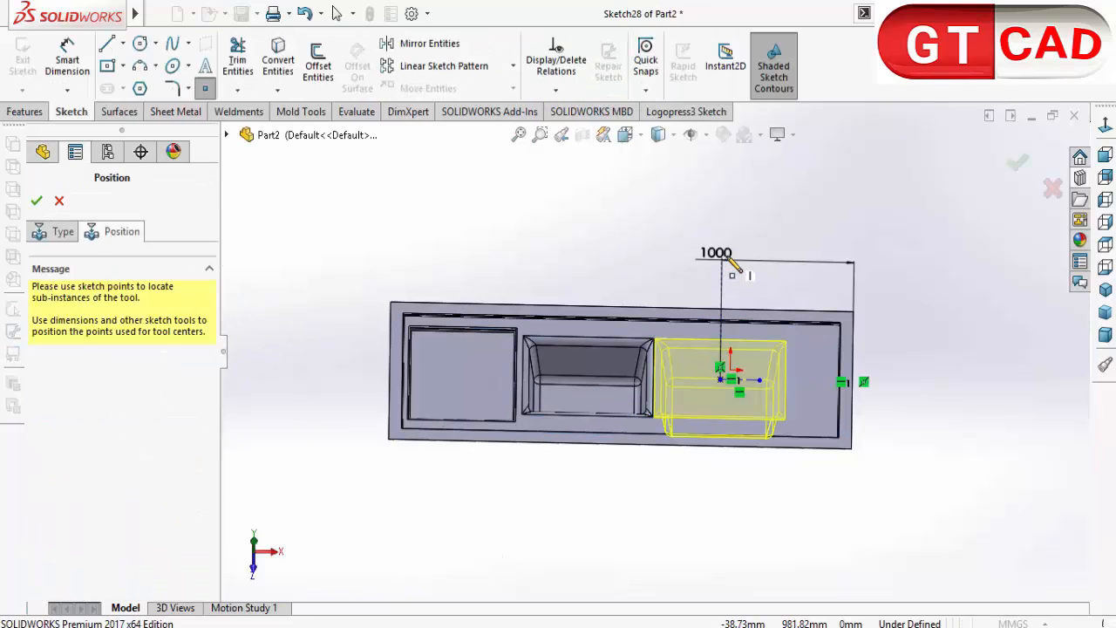
right_click(679, 233)
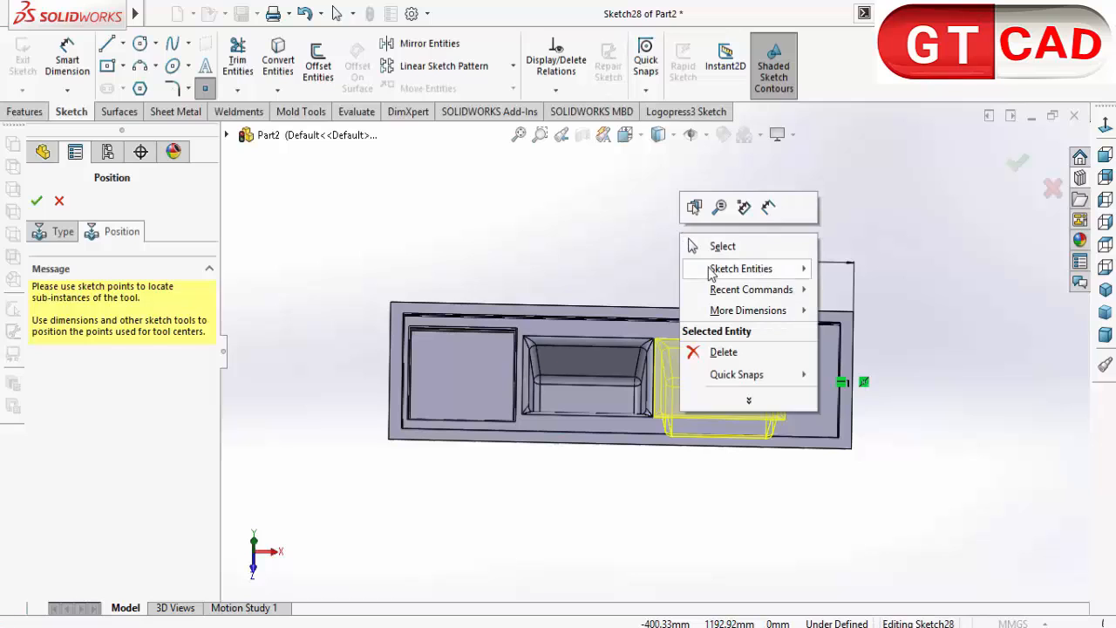
left_click(722, 246)
left_click(1106, 129)
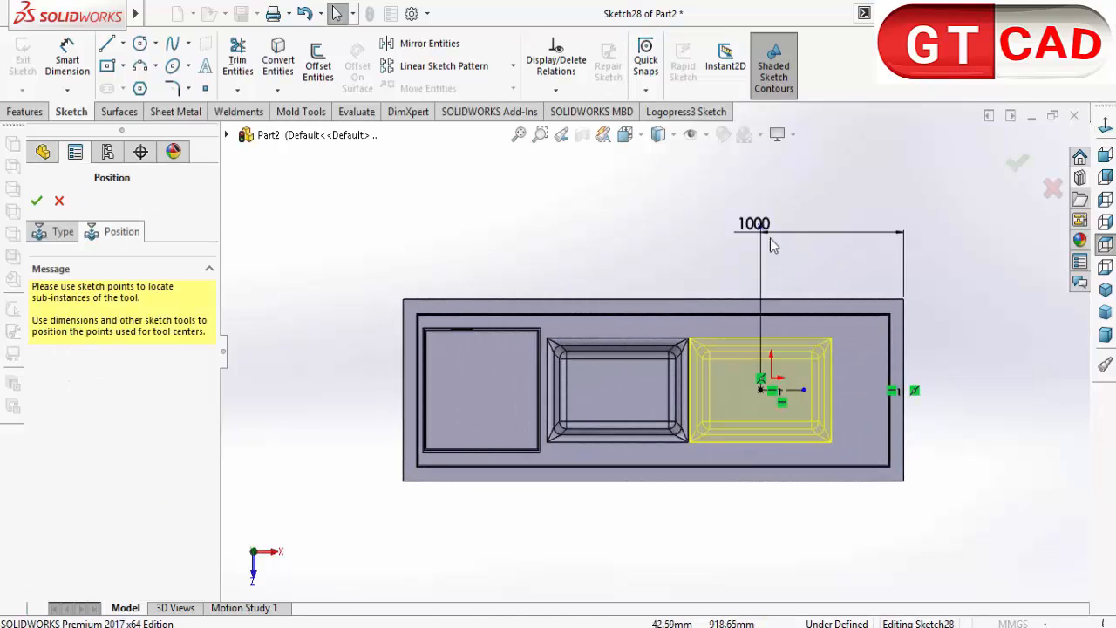
double_click(750, 222)
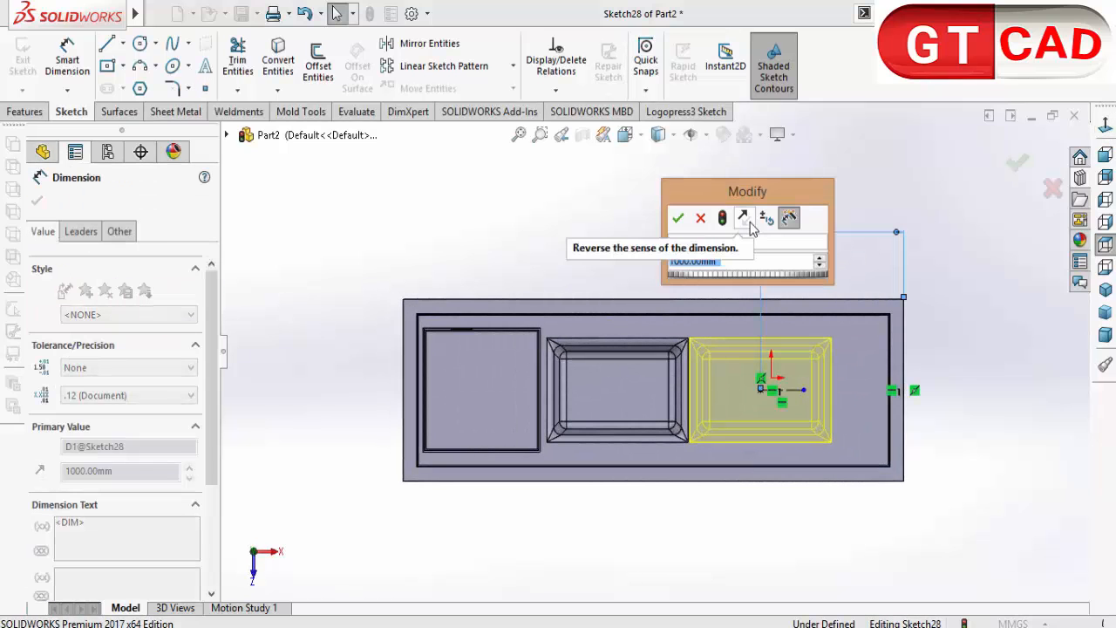
type("900")
key("Return")
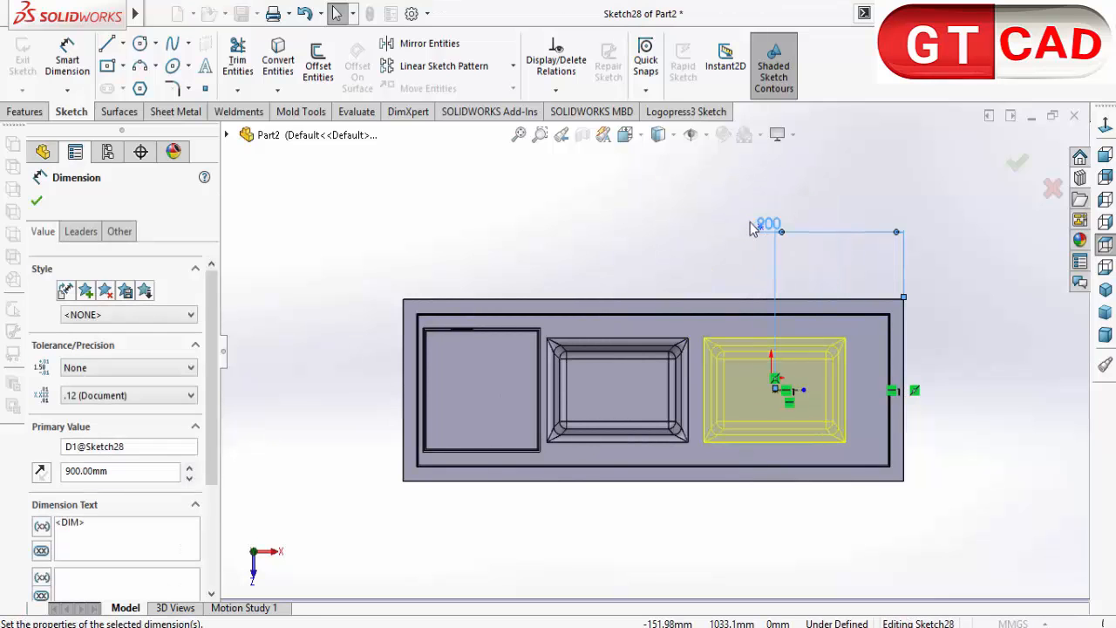
left_click(1011, 160)
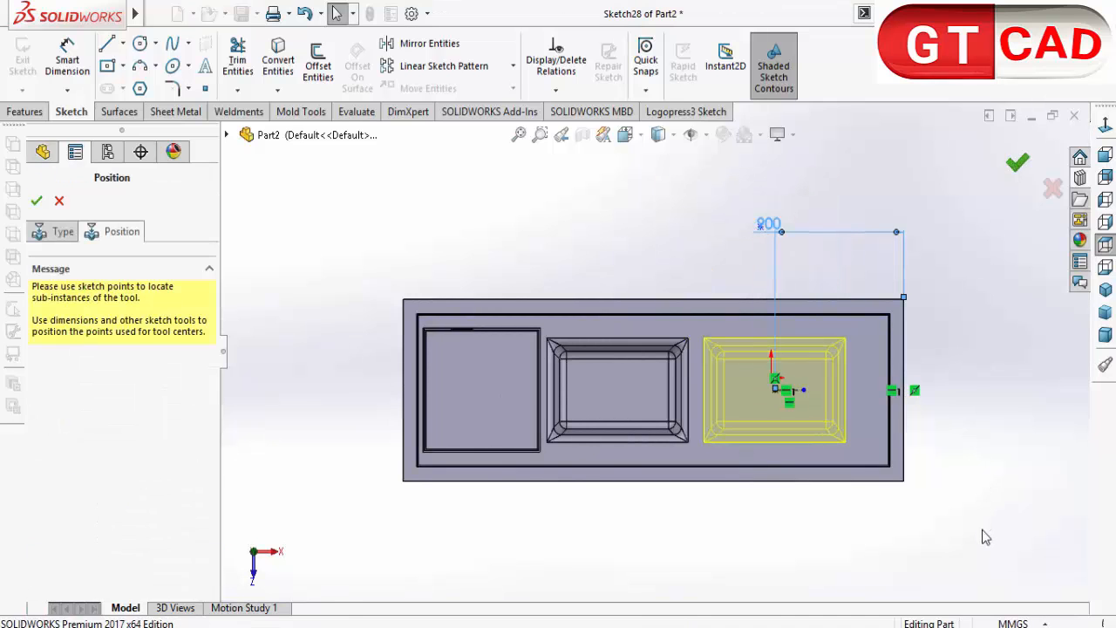
Examine the drainer grooves beside the bowls in the sink reference image in Windows Photo Viewer, and return to SOLIDWORKS
middle_click_drag(914, 524, 919, 468)
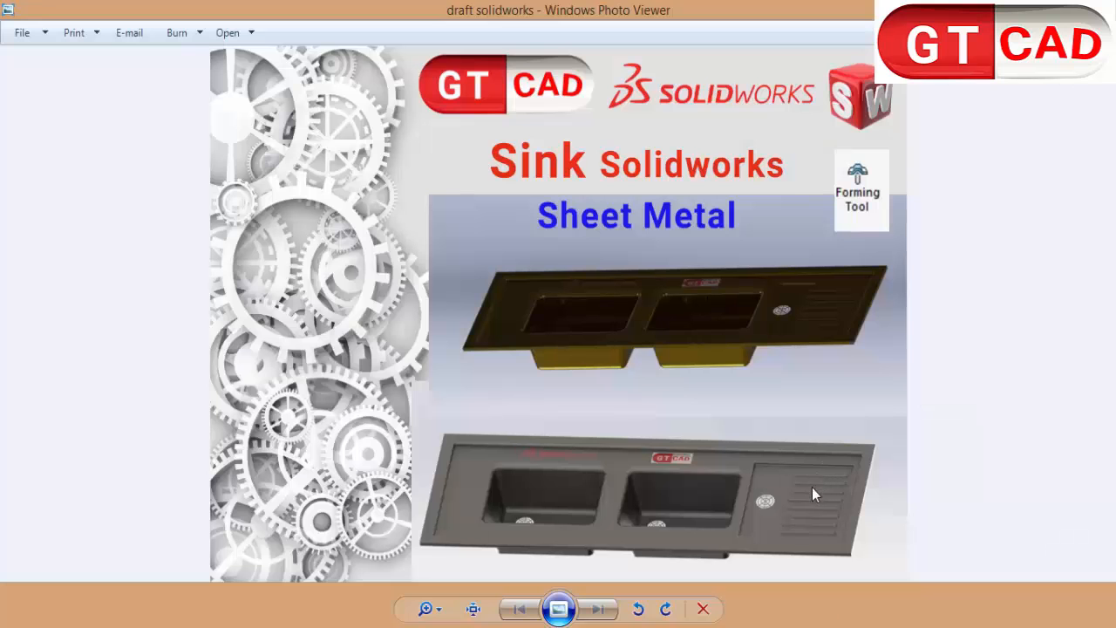
scroll(812, 488, "up", 3)
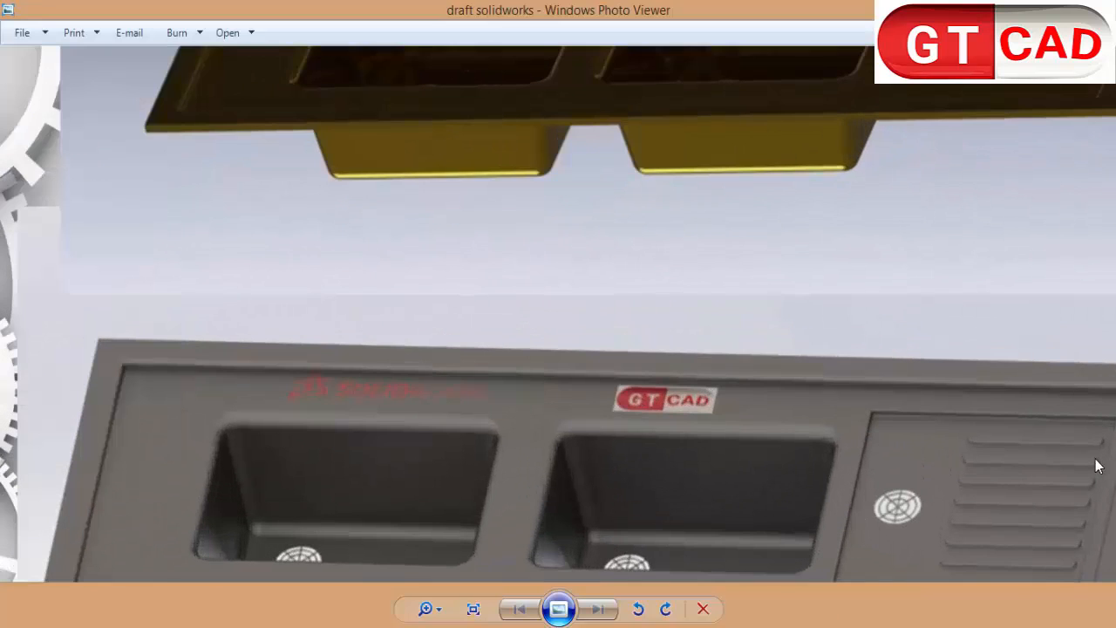
scroll(1095, 459, "down", 1)
left_click_drag(949, 443, 844, 411)
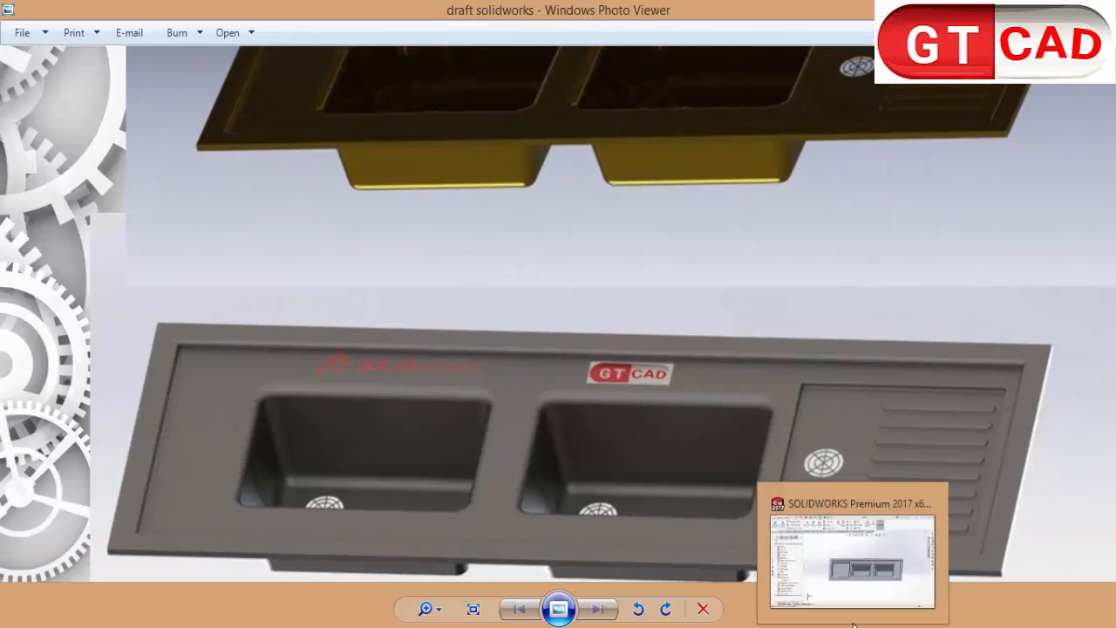
left_click(841, 558)
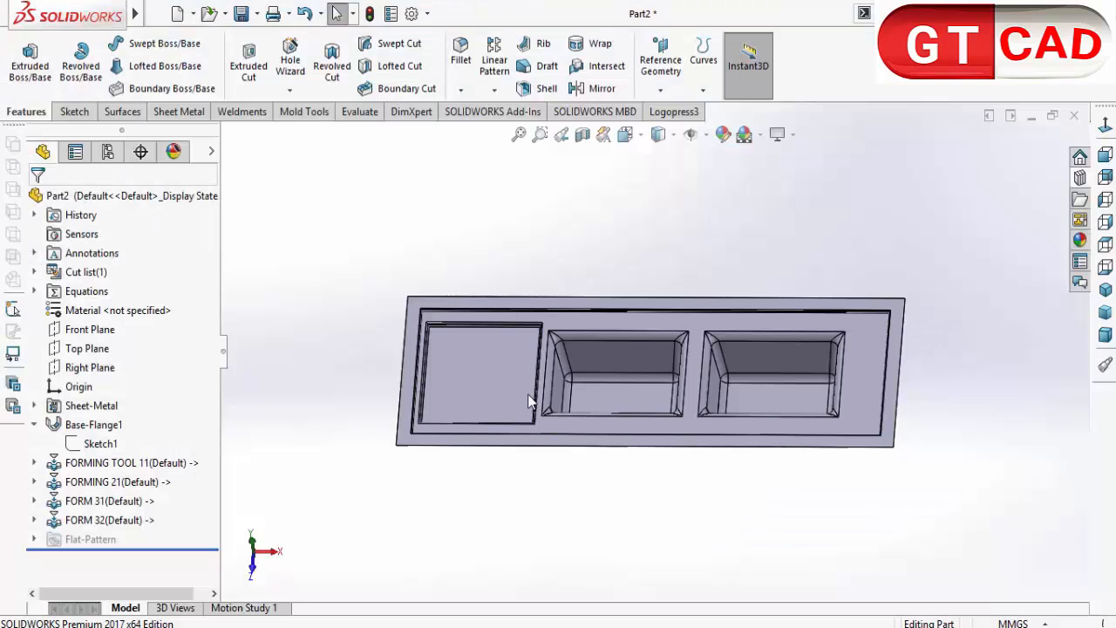
Try to insert the FORM 4 forming tool from the embosses folder of the Design Library
left_click(460, 374)
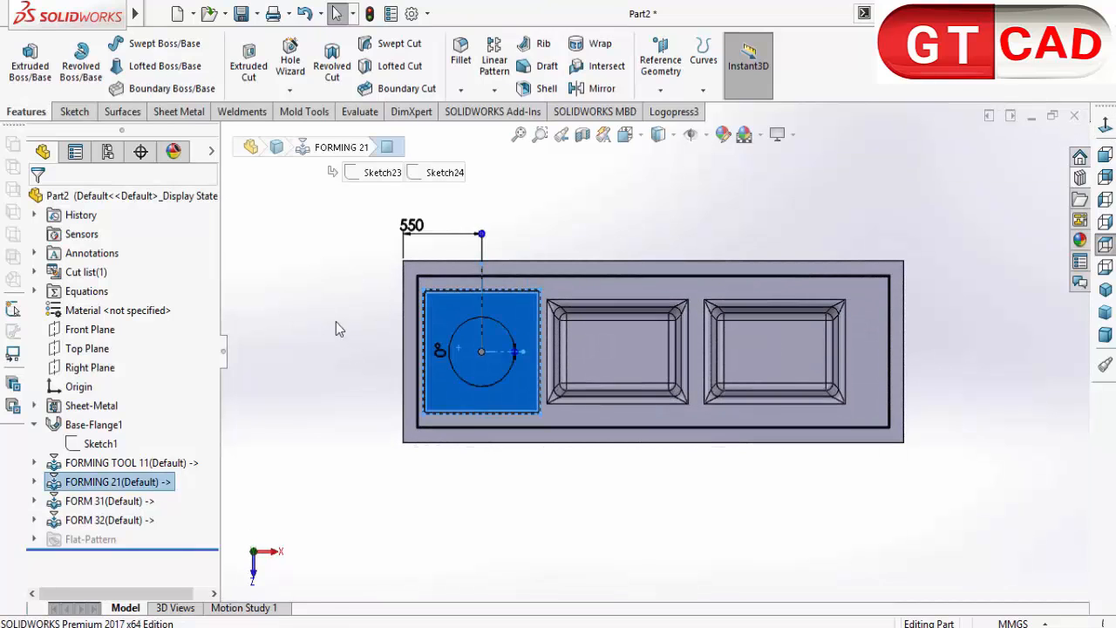
left_click(336, 322)
left_click(1105, 244)
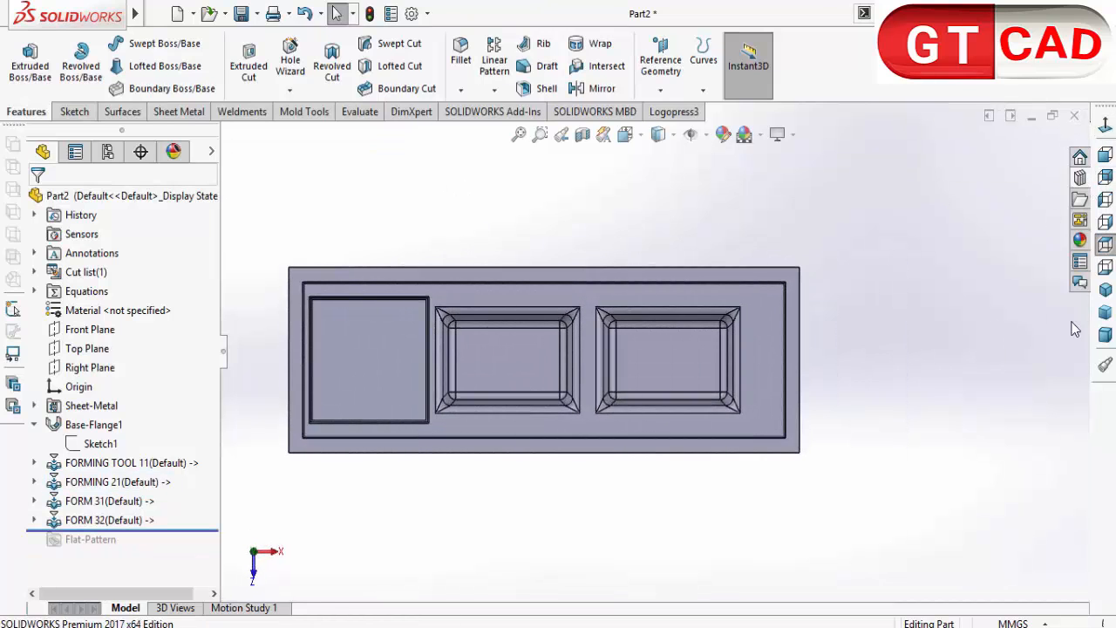
left_click(1079, 177)
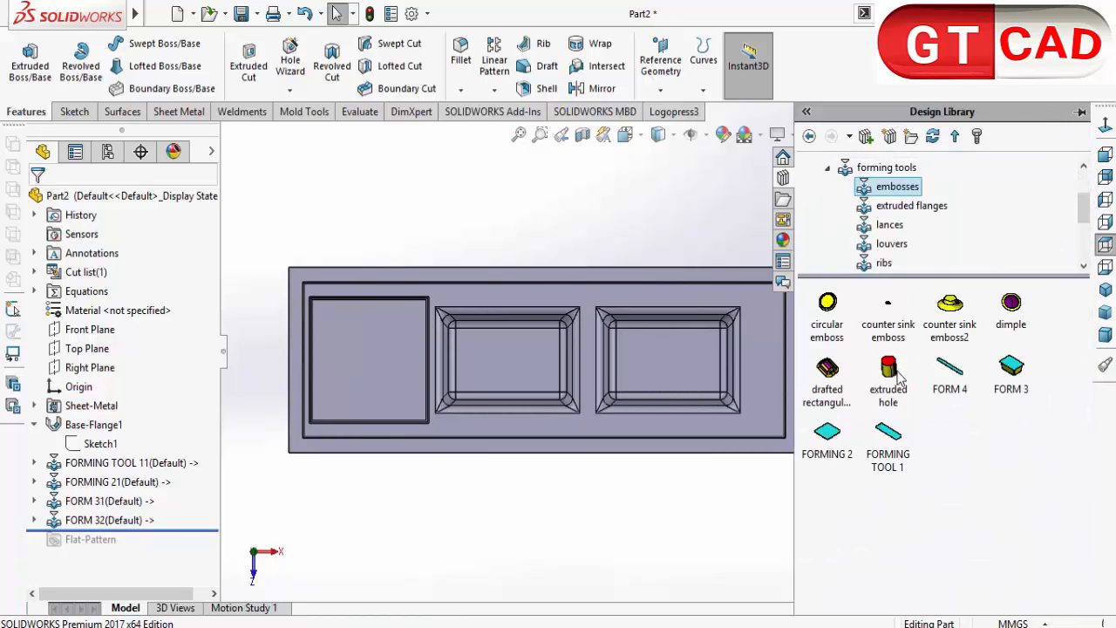
left_click_drag(952, 367, 772, 537)
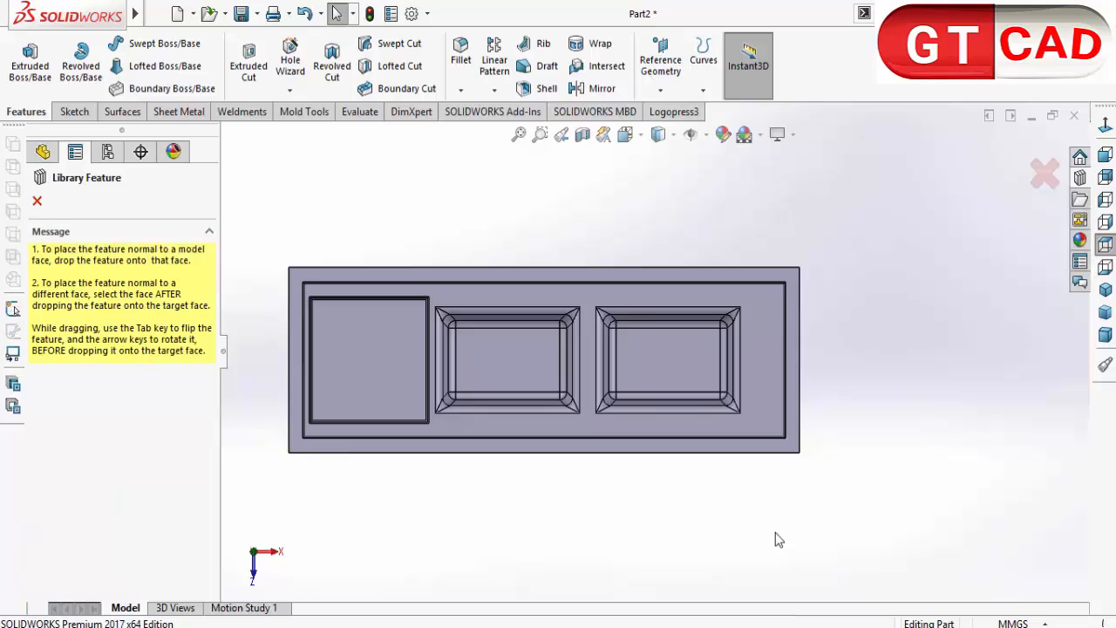
Place the FORM 4 forming tool from the embosses folder on the underside of the square drainer recess and start positioning it
middle_click_drag(508, 506, 528, 111)
middle_click_drag(453, 361, 450, 329)
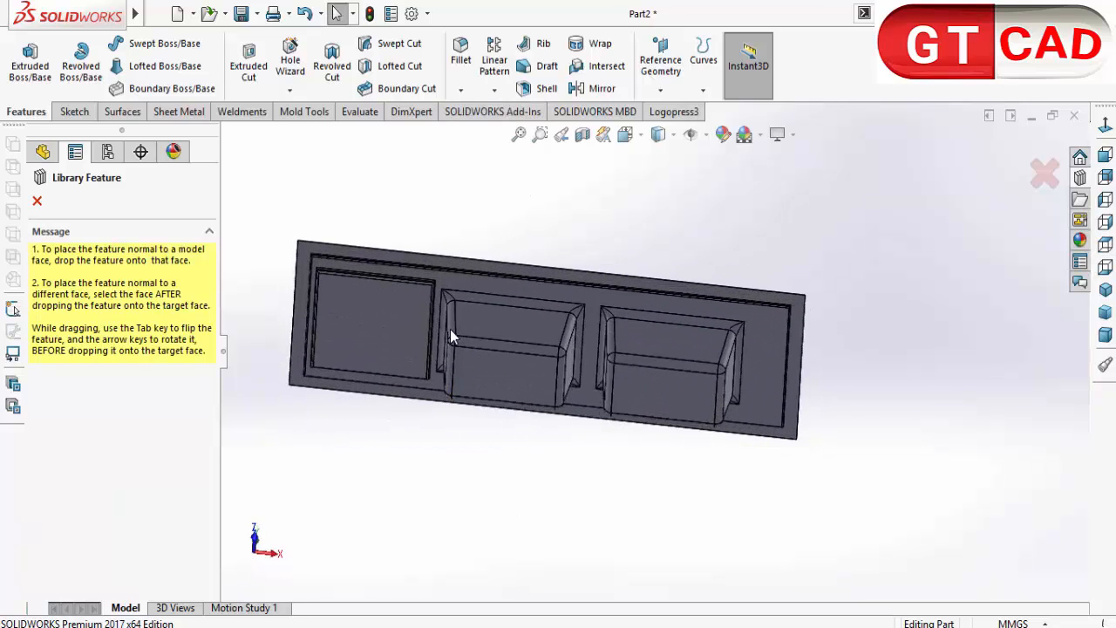
left_click(372, 313)
left_click(1105, 128)
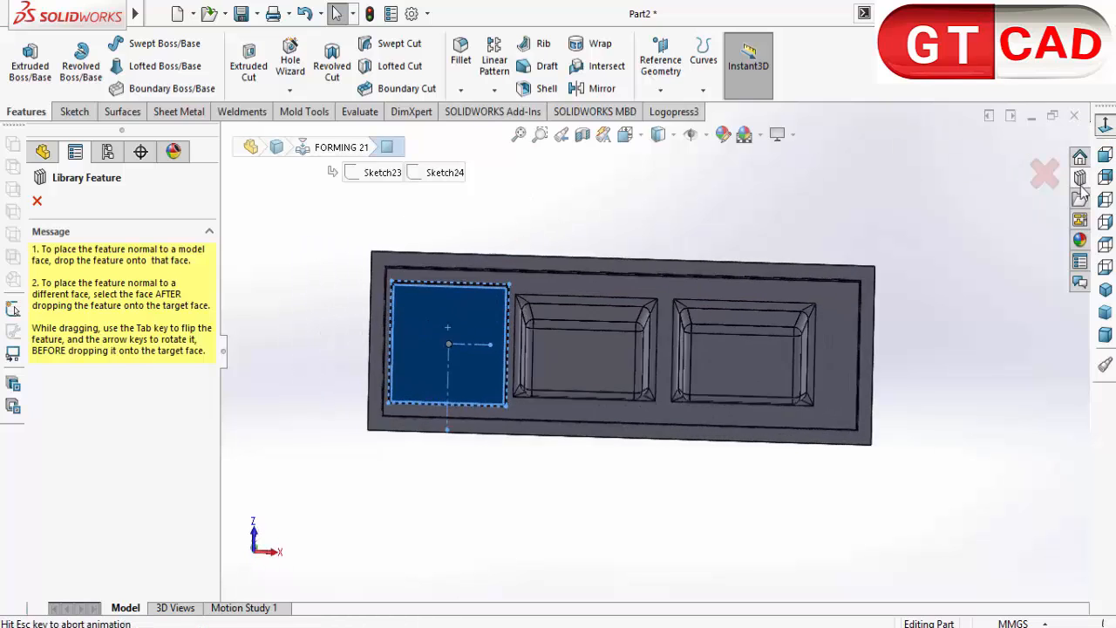
left_click(1079, 179)
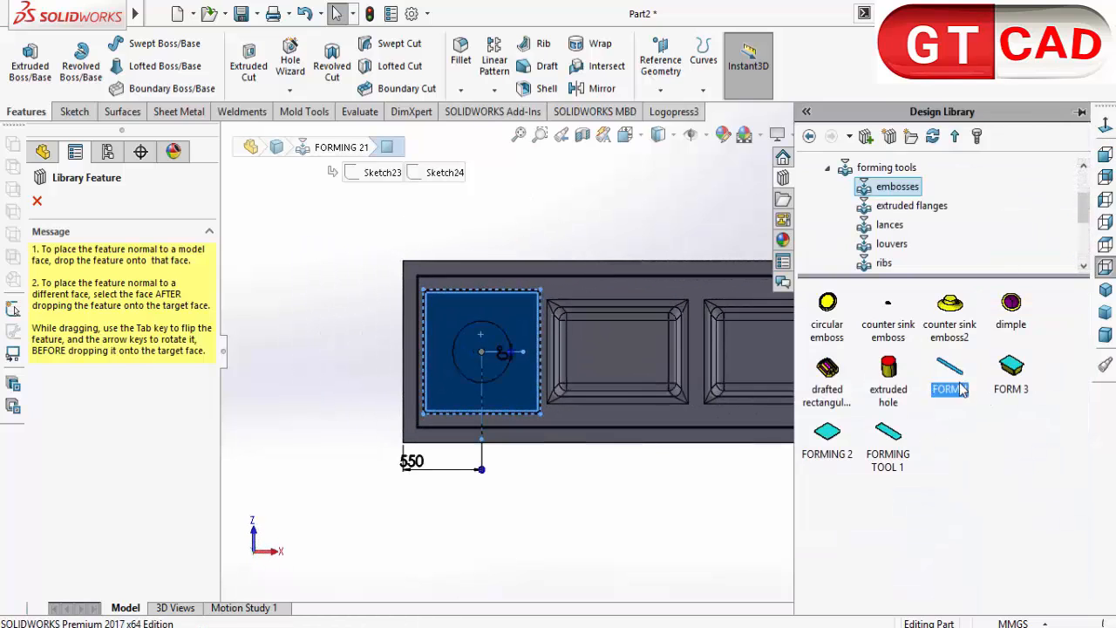
left_click_drag(963, 390, 539, 371)
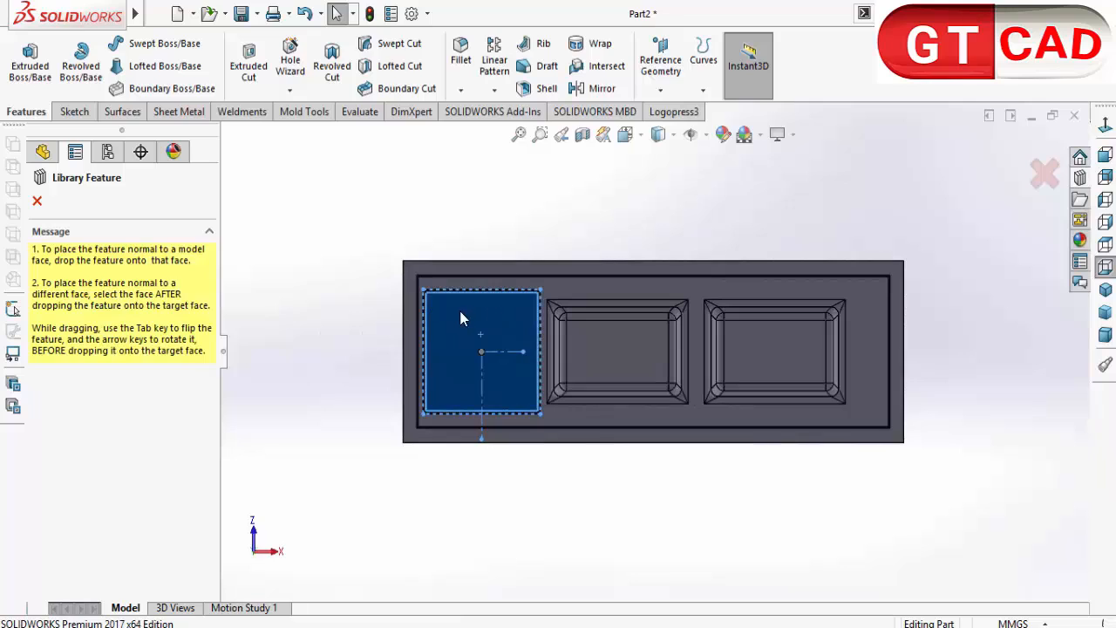
left_click_drag(461, 319, 444, 352)
left_click(118, 231)
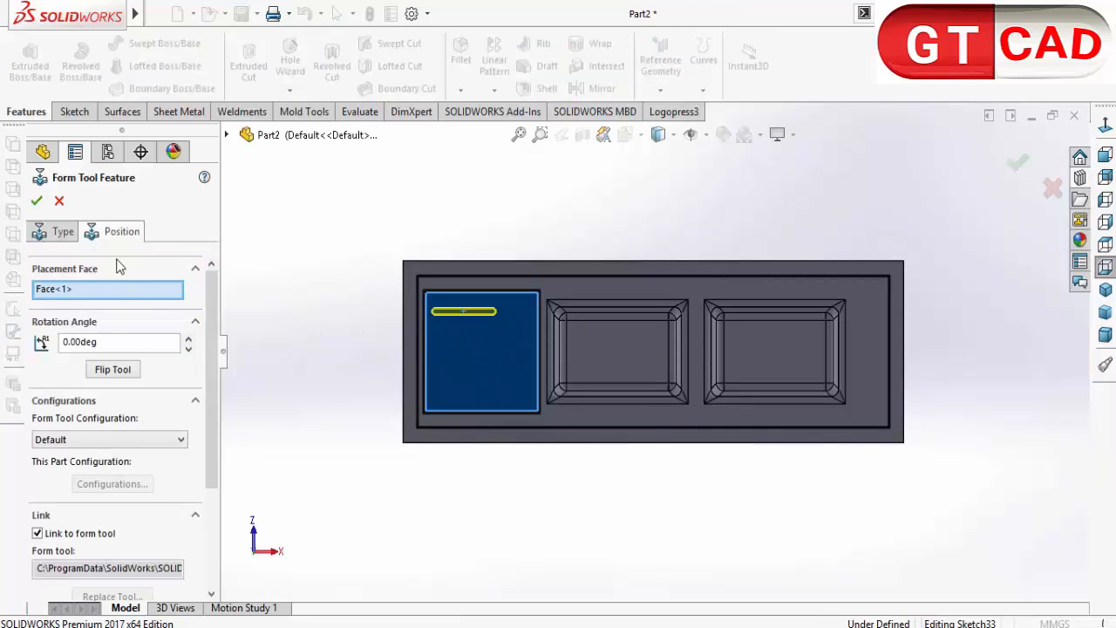
Dimension the FORM 4 centre point 450 mm from the plate's short edge beside the drainer recess
right_click(264, 252)
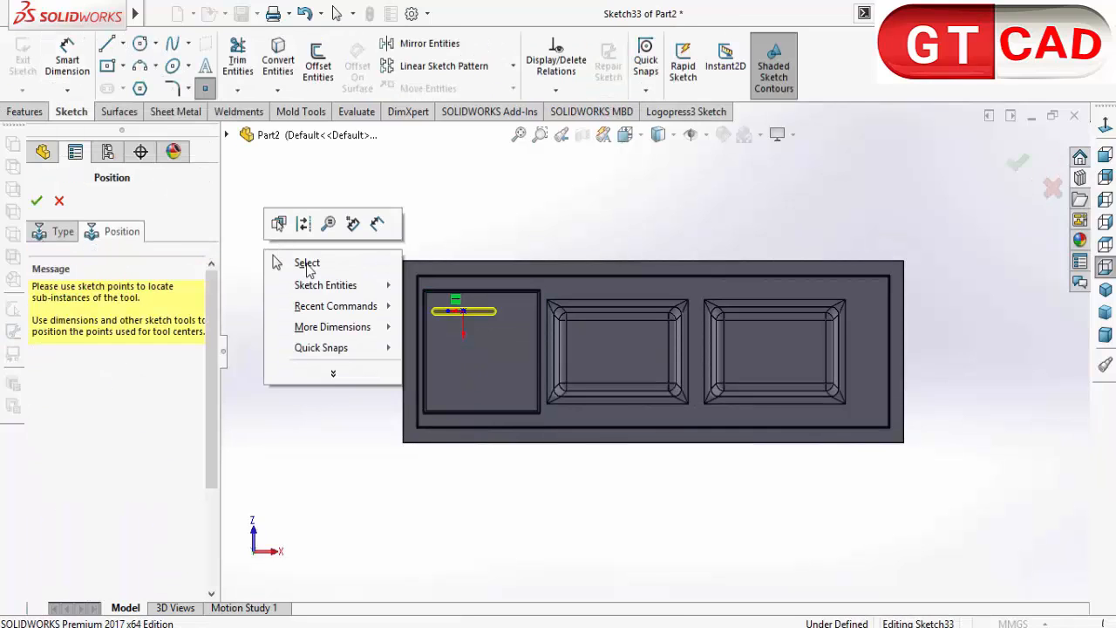
left_click(301, 263)
left_click(67, 59)
scroll(517, 309, "down", 5)
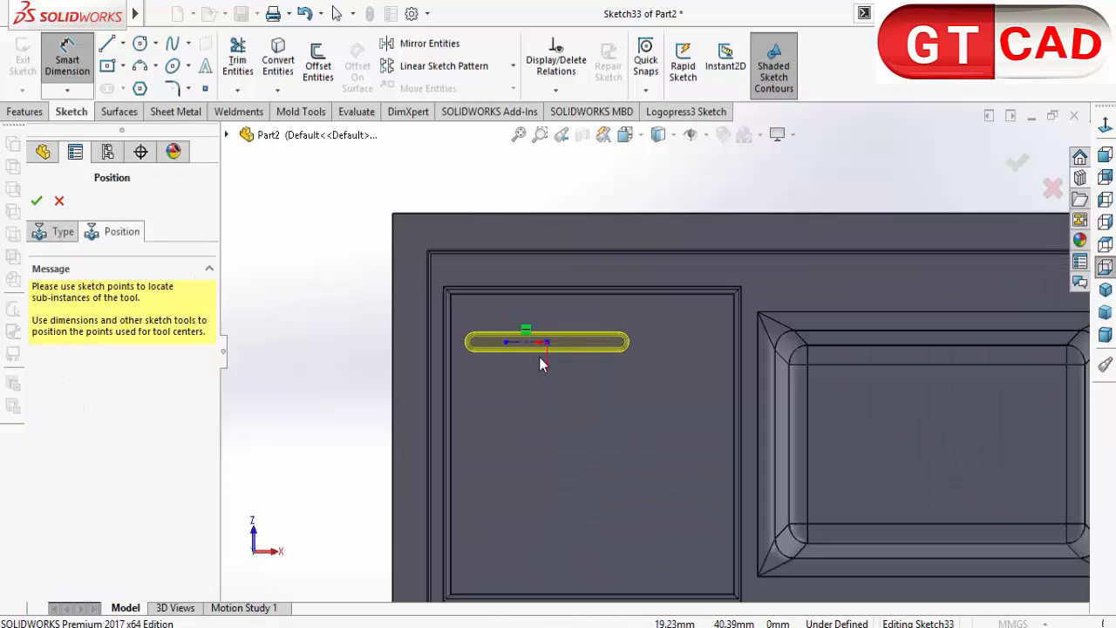
scroll(517, 343, "down", 3)
left_click(578, 343)
scroll(558, 361, "up", 3)
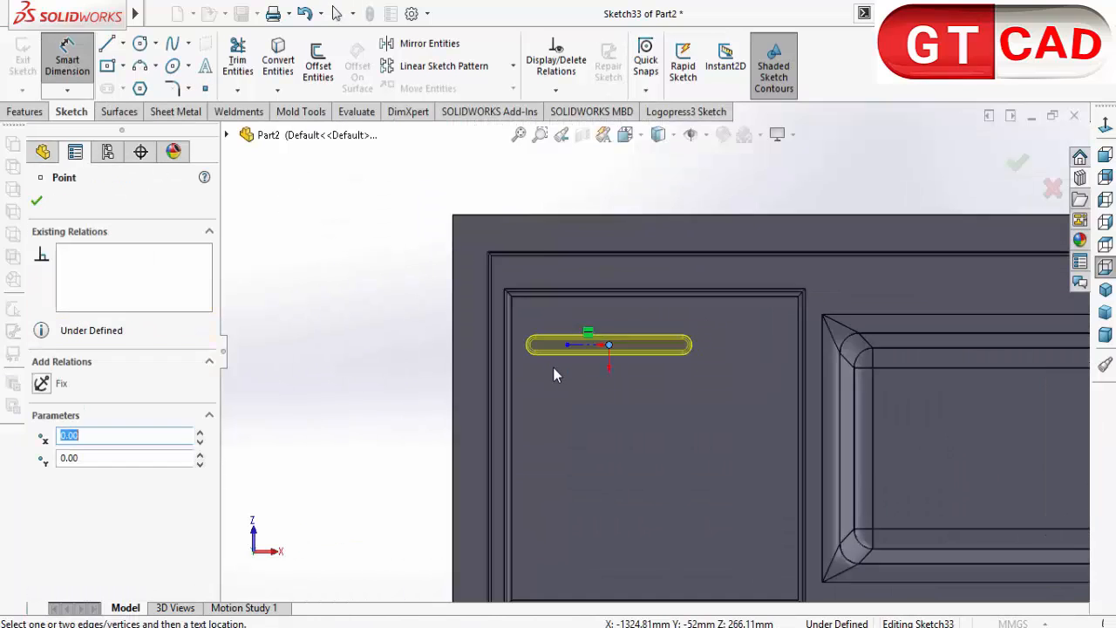
left_click(485, 382)
left_click(531, 197)
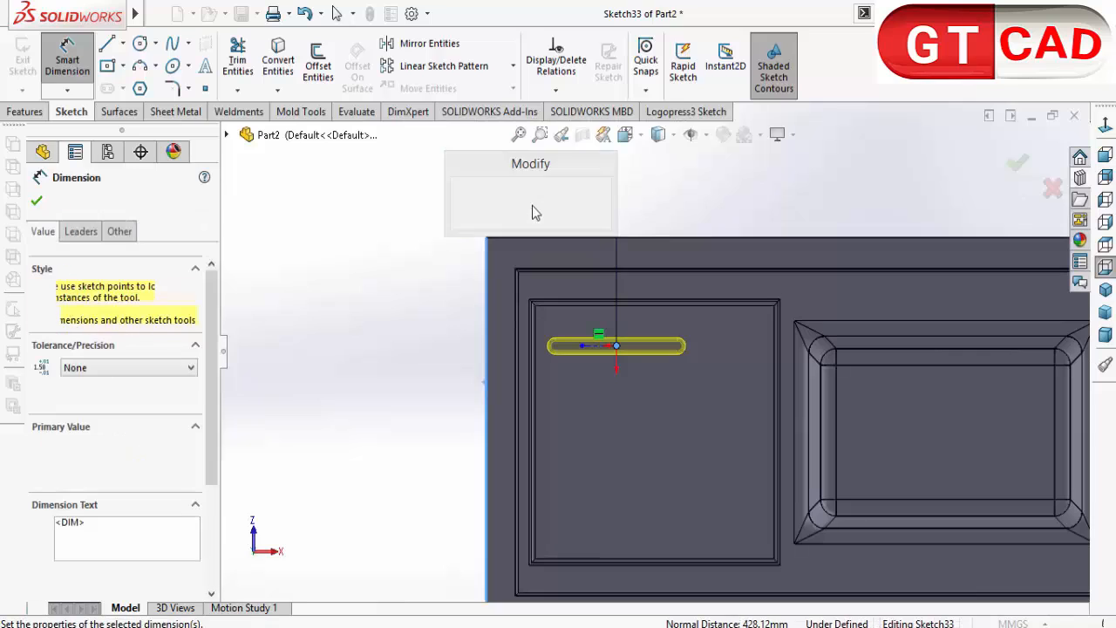
type("450")
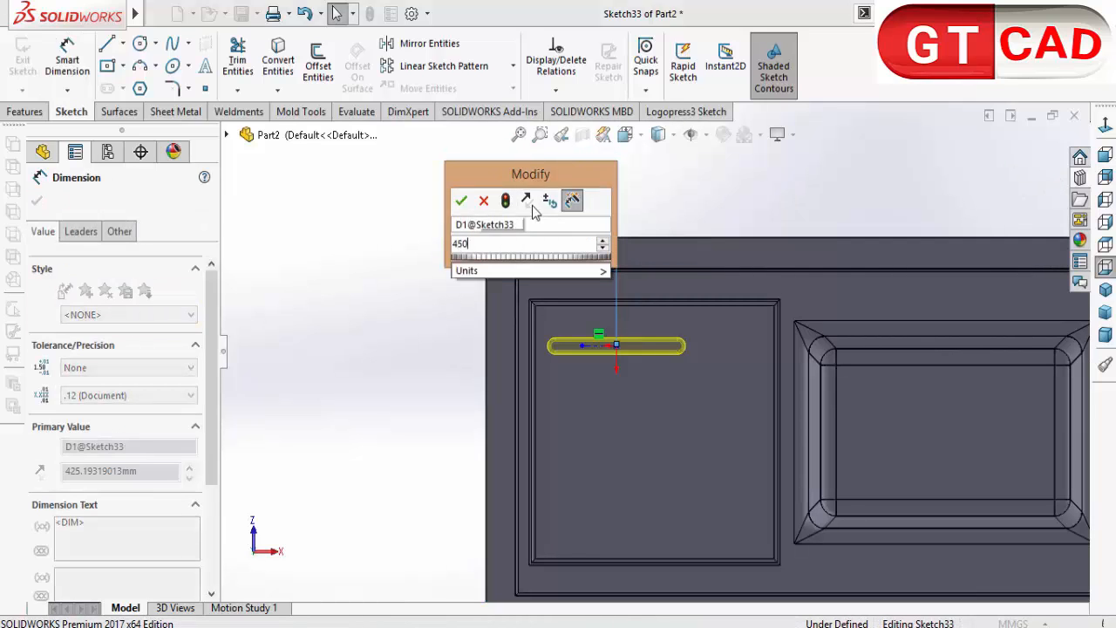
key("Return")
right_click(431, 272)
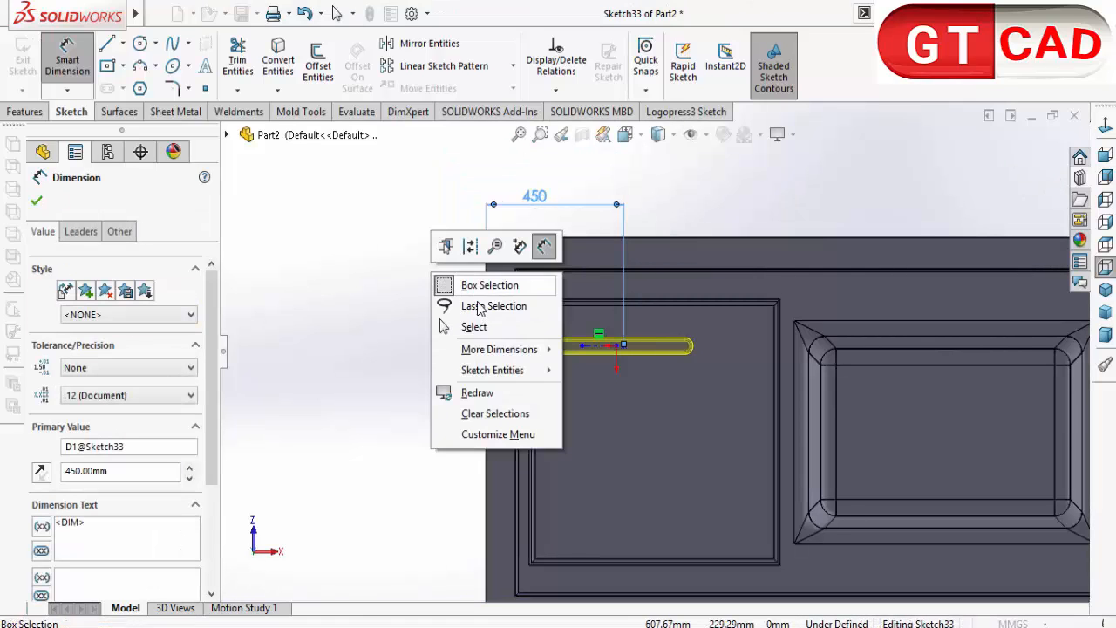
left_click(462, 325)
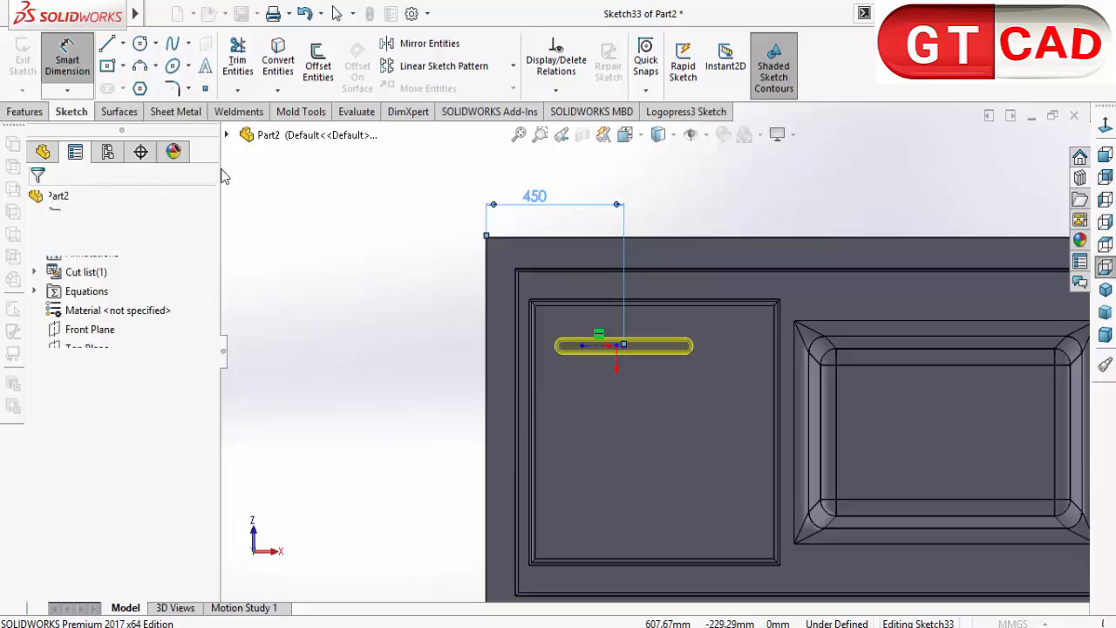
Dimension the FORM 4 centre point 350 mm from the plate's nearest long edge and accept the emboss
left_click(618, 345)
left_click(548, 236)
left_click(438, 301)
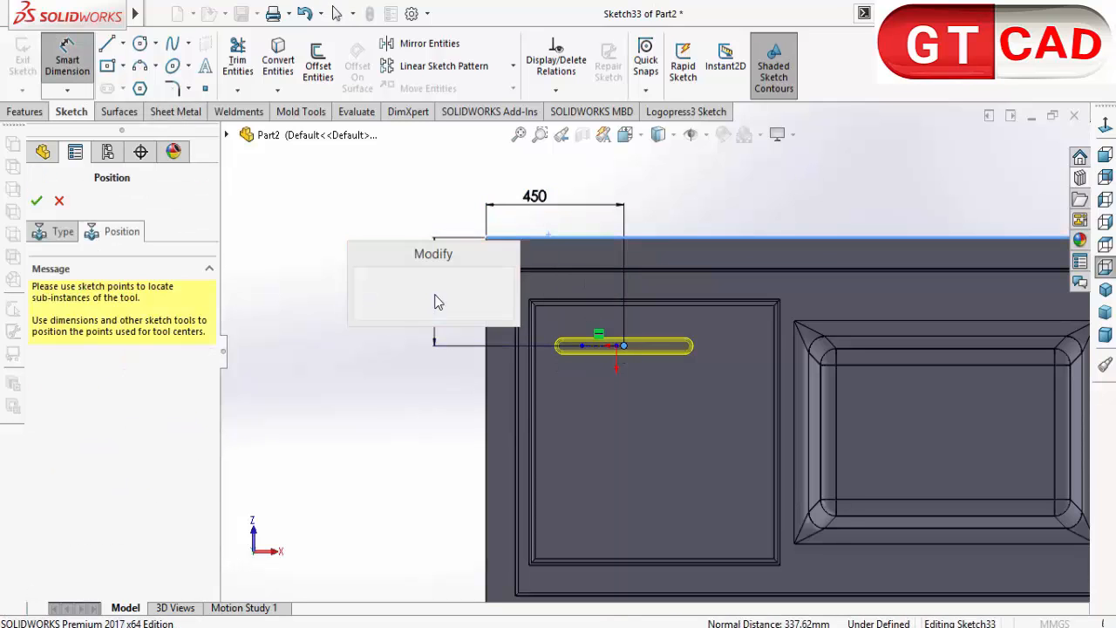
type("35")
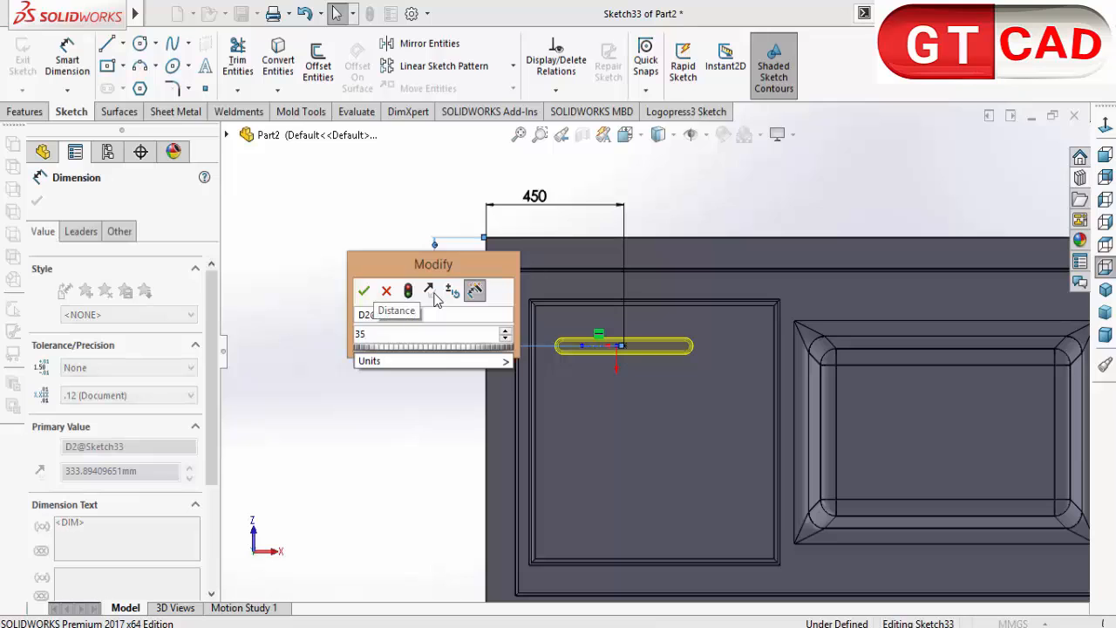
type("0")
key("Return")
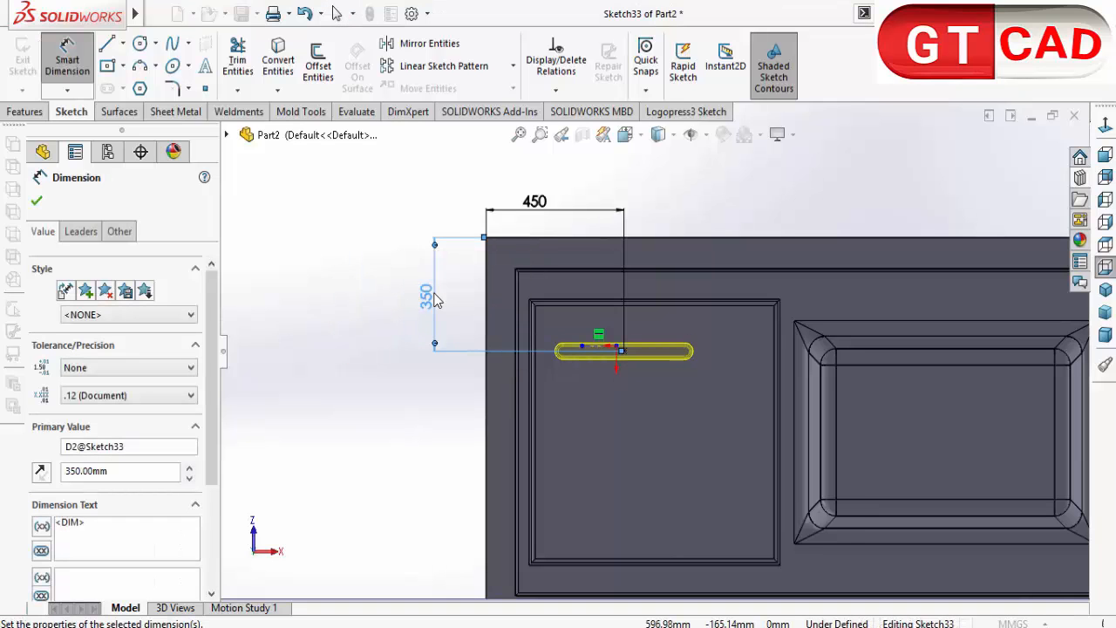
right_click(349, 277)
left_click(377, 323)
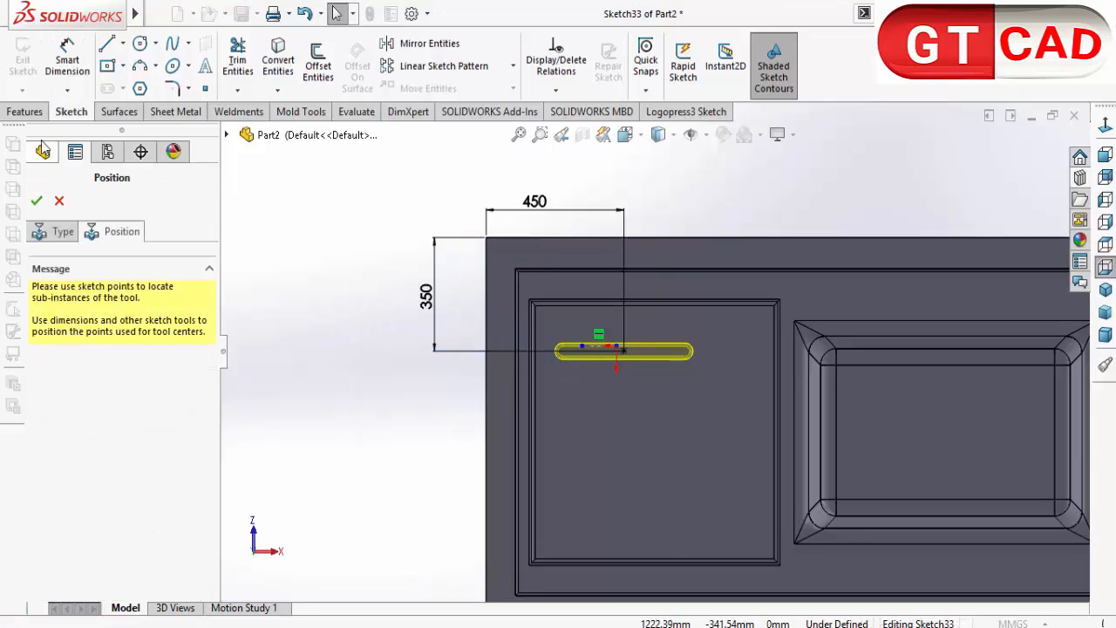
left_click(36, 201)
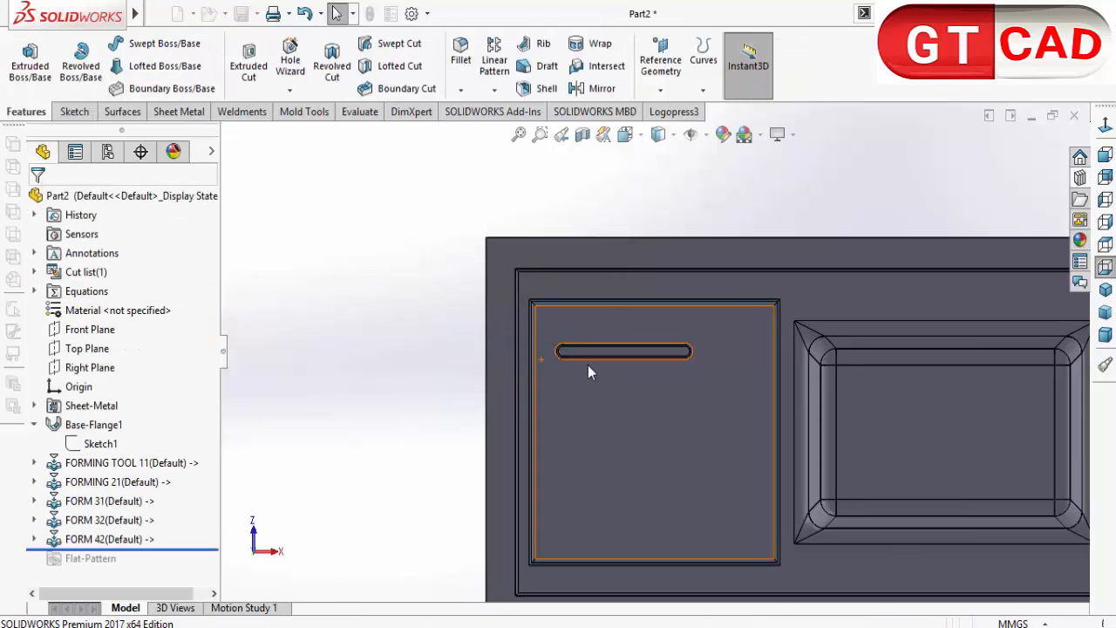
Start a linear pattern with the FORM 4 groove as the feature to pattern
middle_click_drag(659, 332, 608, 234)
scroll(608, 234, "down", 5)
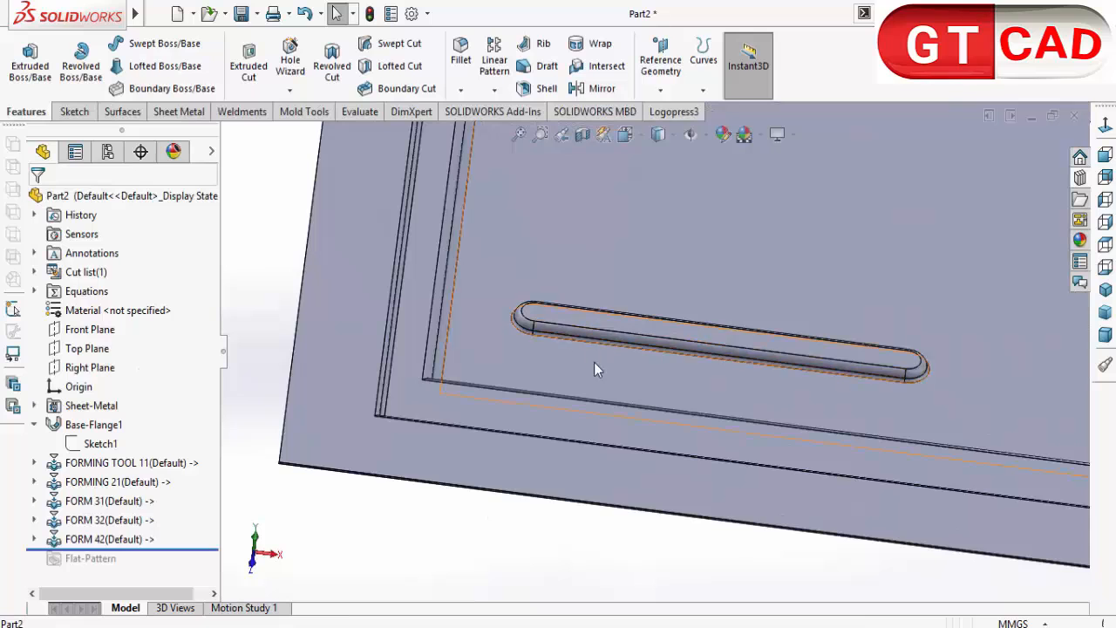
middle_click_drag(708, 361, 723, 305)
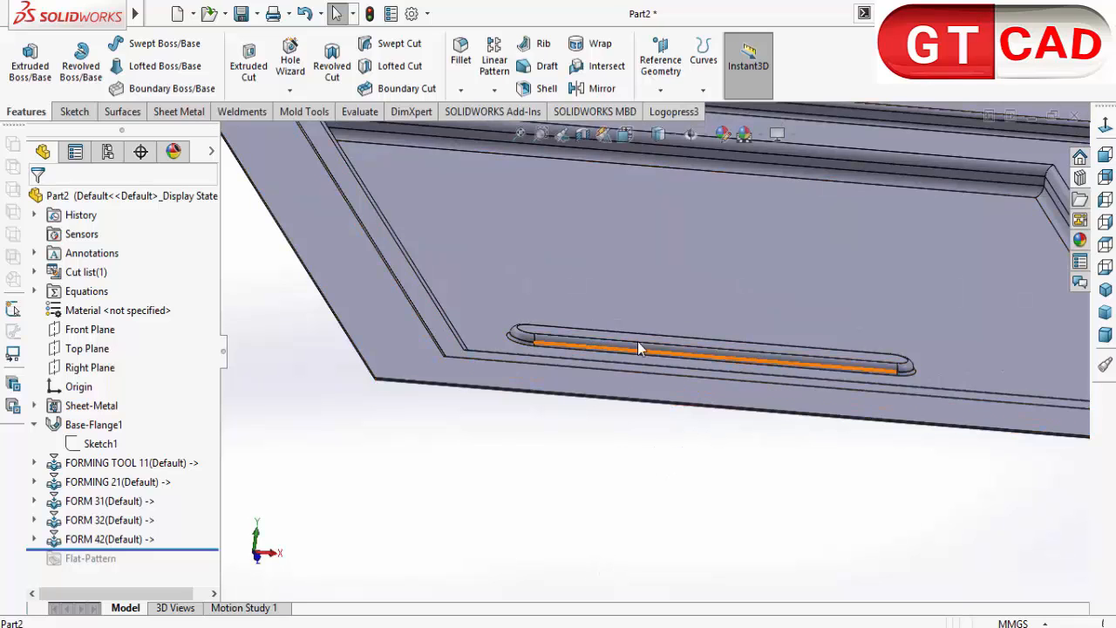
middle_click_drag(638, 348, 685, 438)
middle_click_drag(728, 340, 841, 353)
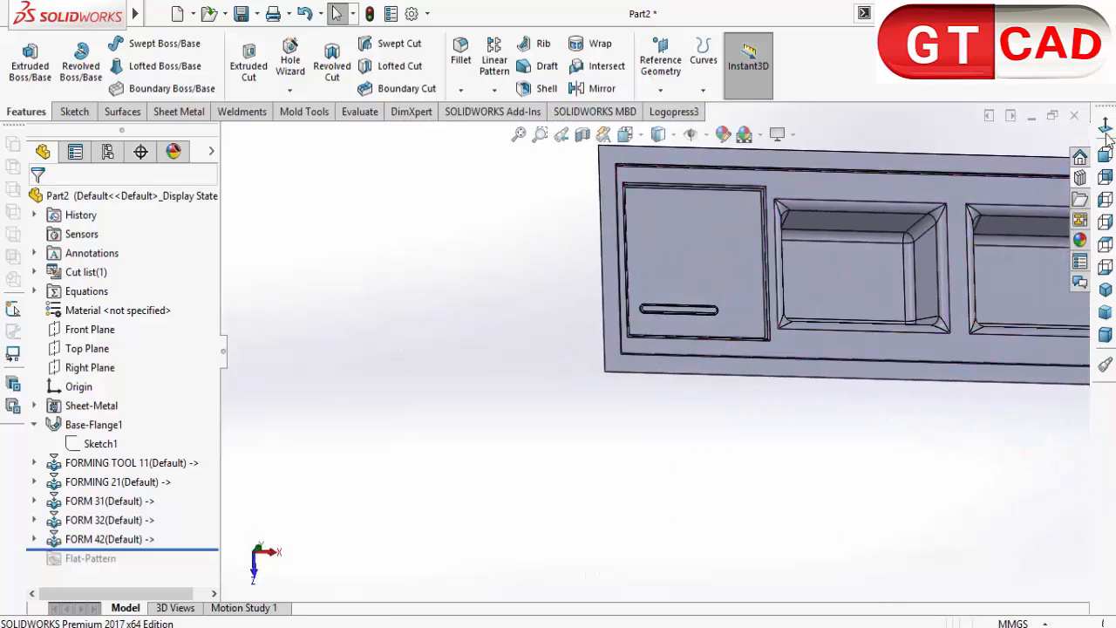
left_click(504, 77)
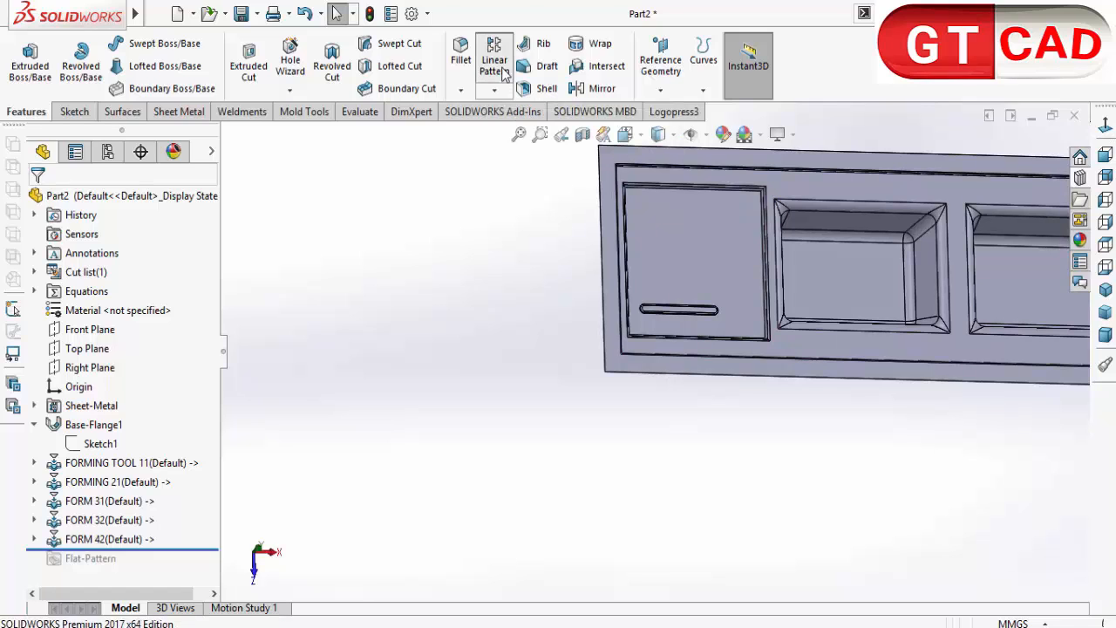
left_click_drag(213, 357, 212, 448)
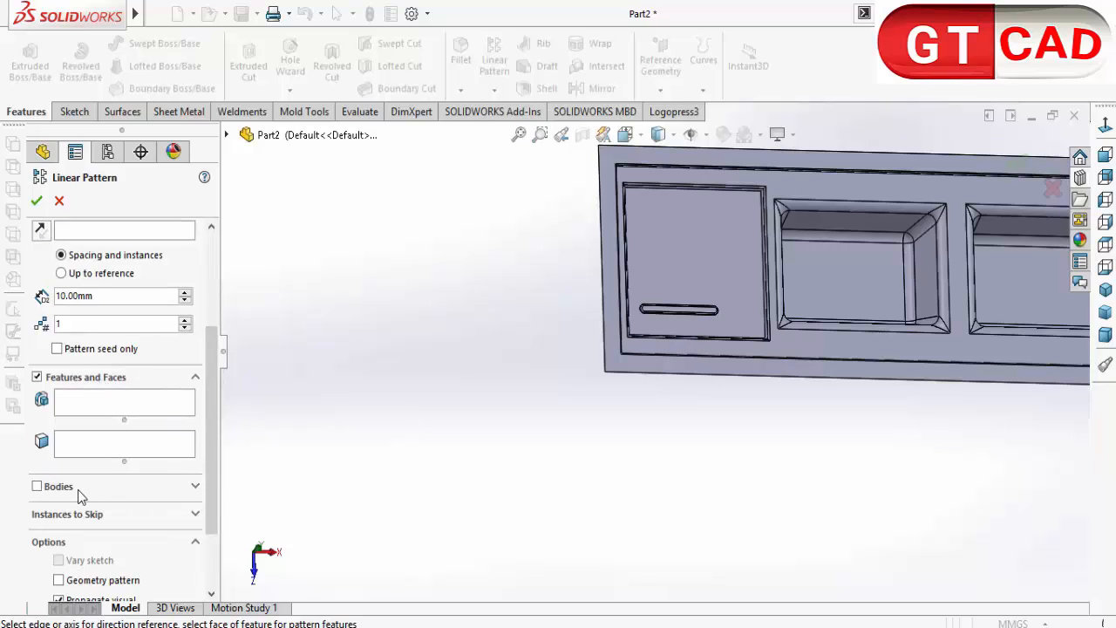
left_click(193, 486)
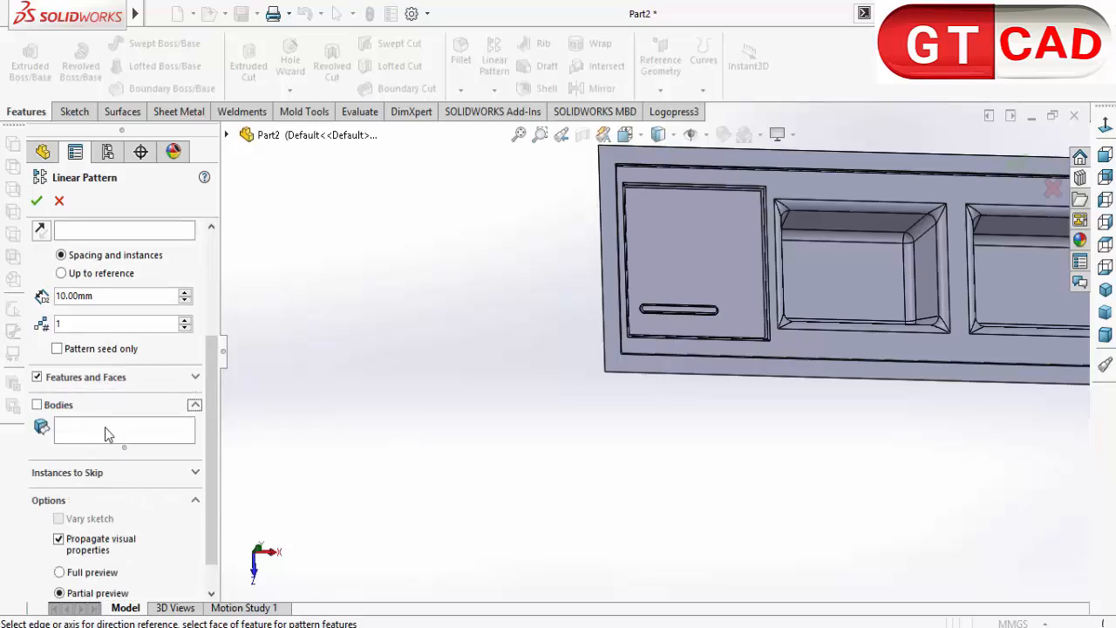
left_click(191, 380)
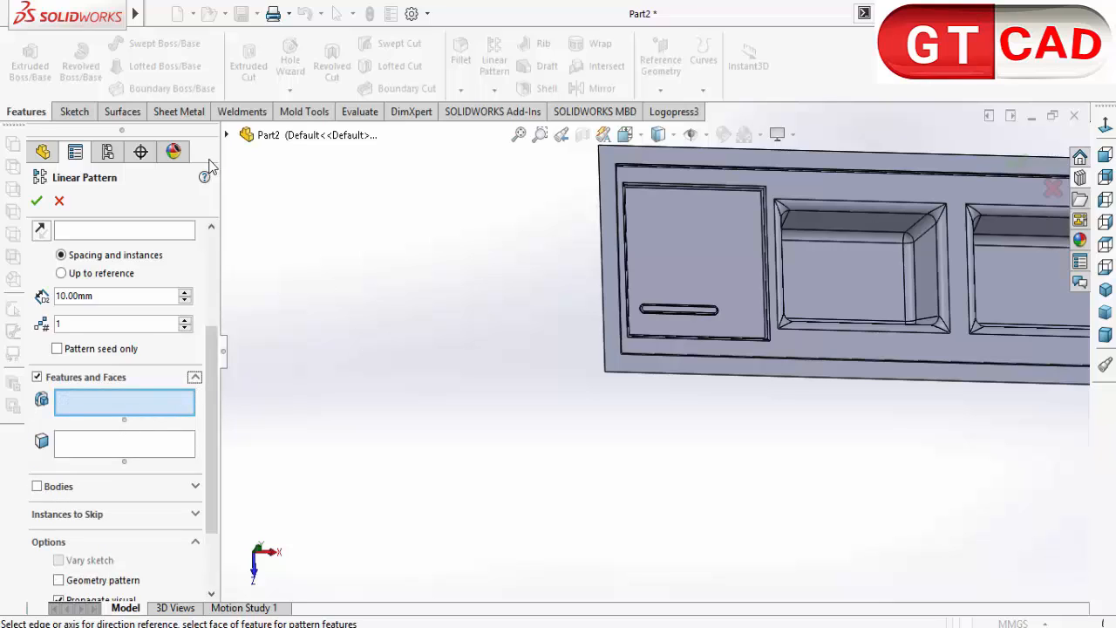
left_click(227, 137)
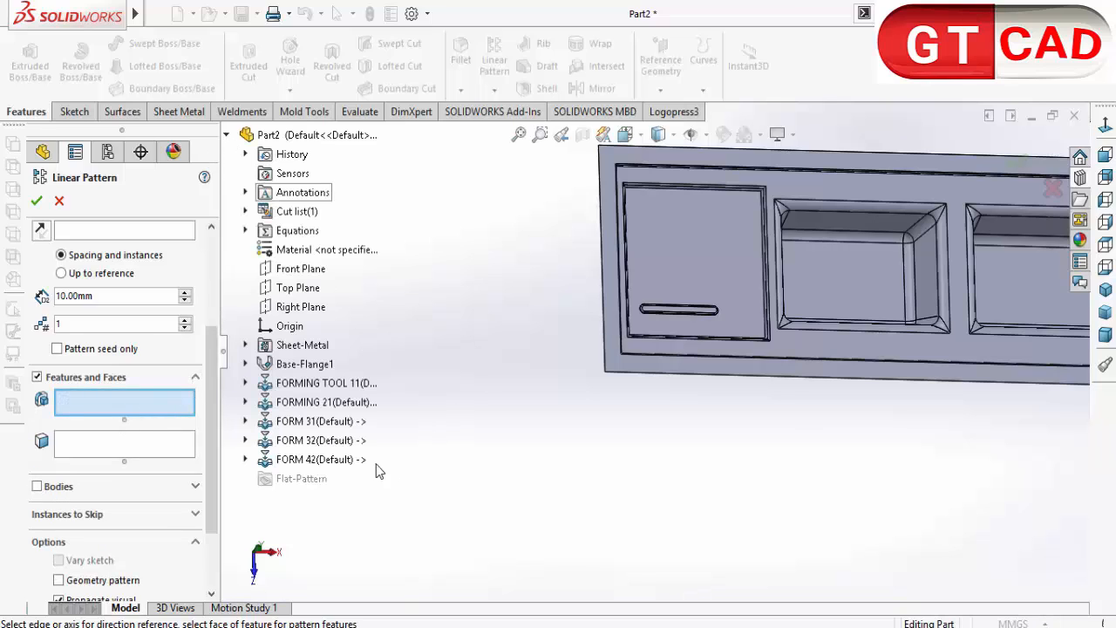
left_click(337, 465)
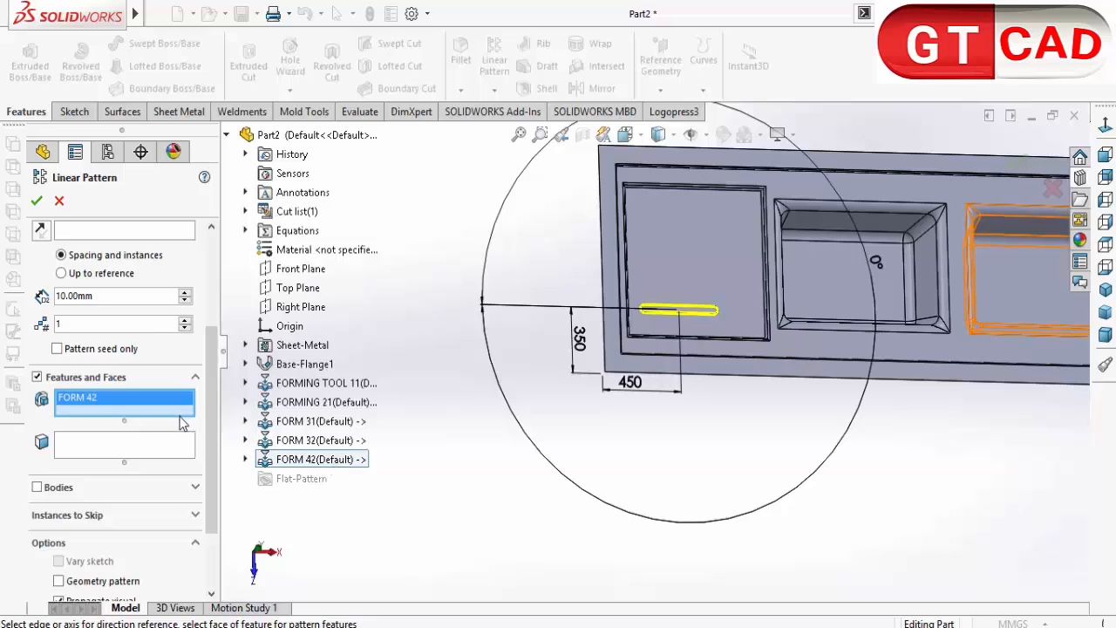
Pattern the groove along the plate's short edge beside the drainer with 90 mm spacing and 7 instances, and accept it
left_click(152, 232)
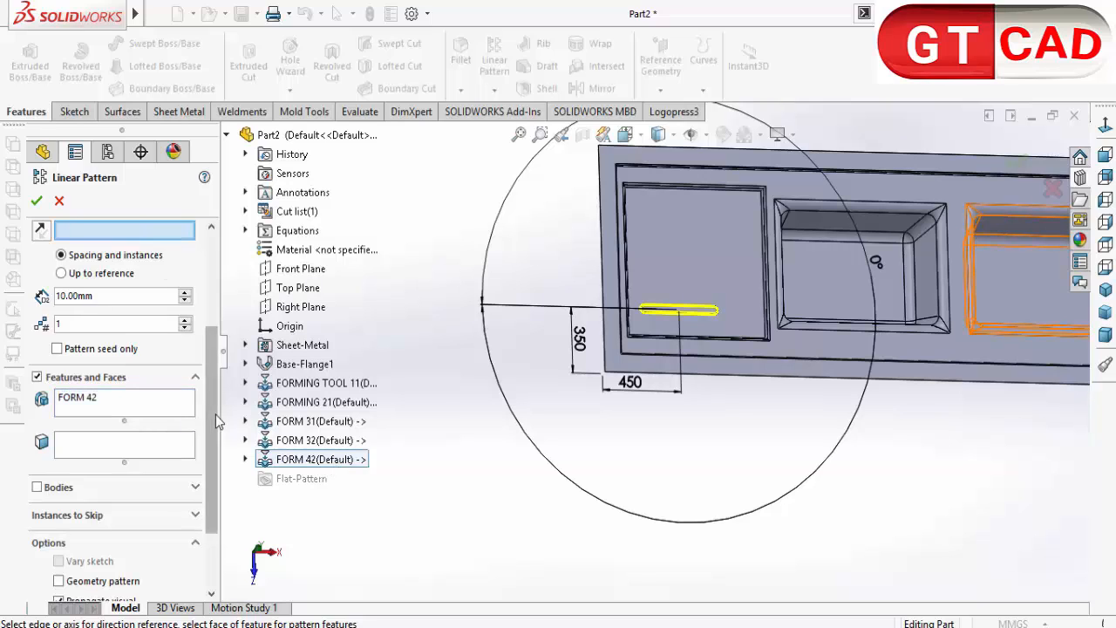
left_click_drag(213, 397, 227, 261)
left_click(158, 255)
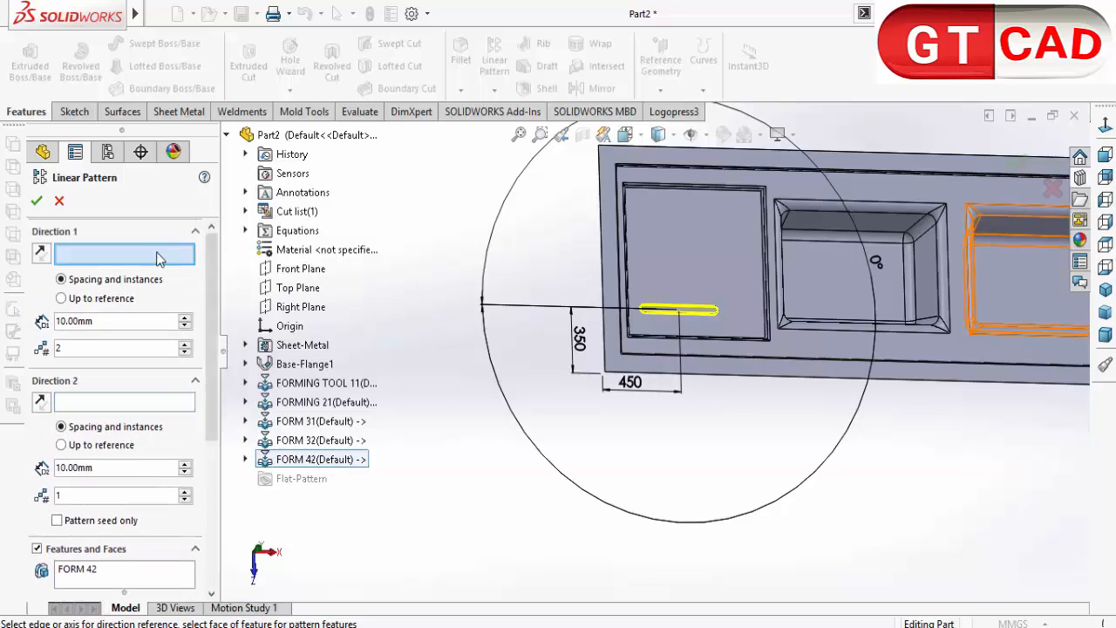
left_click(608, 277)
left_click(61, 323)
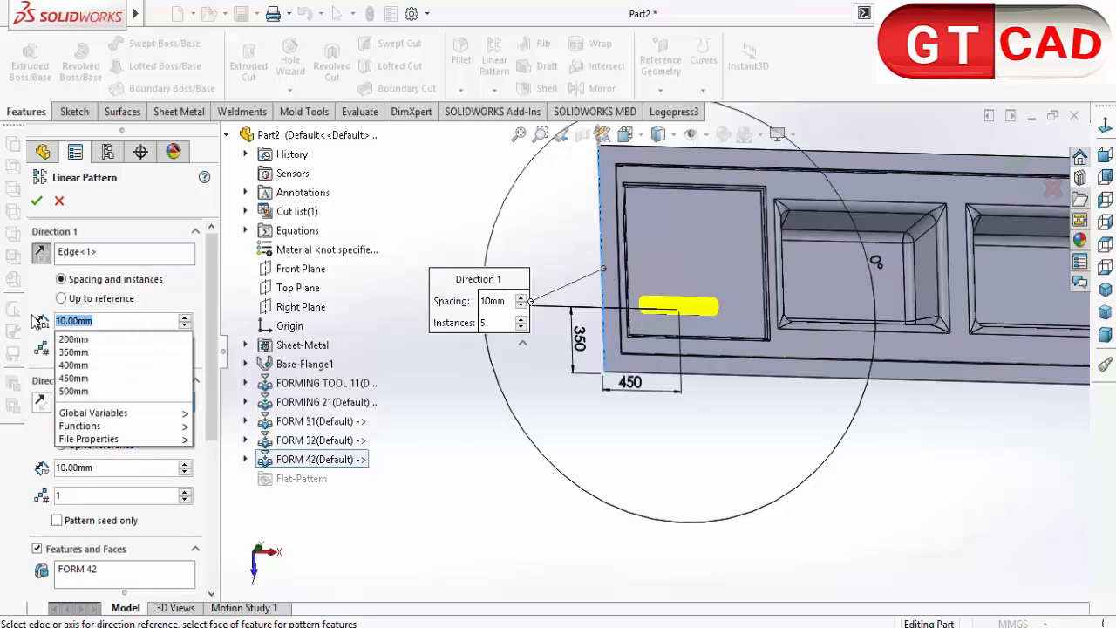
type("90")
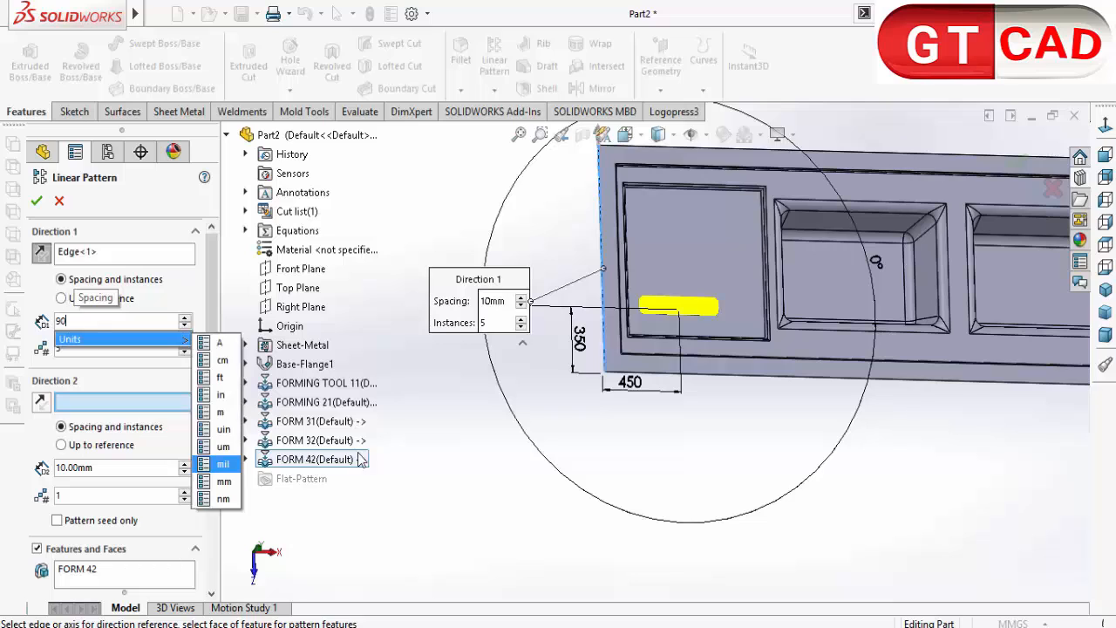
key("Return")
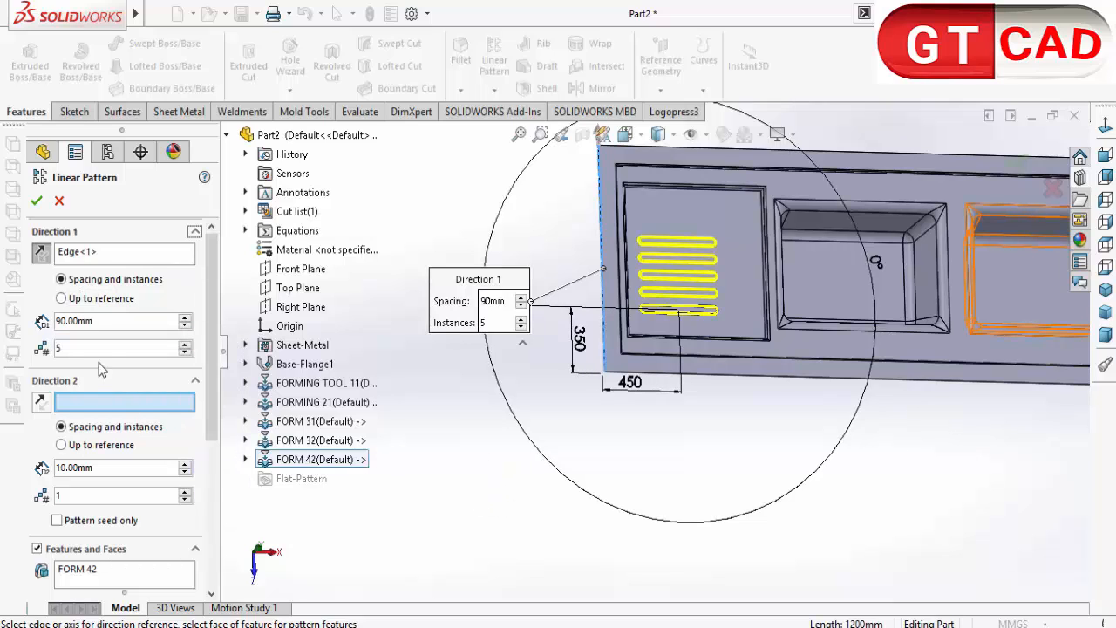
left_click(184, 345)
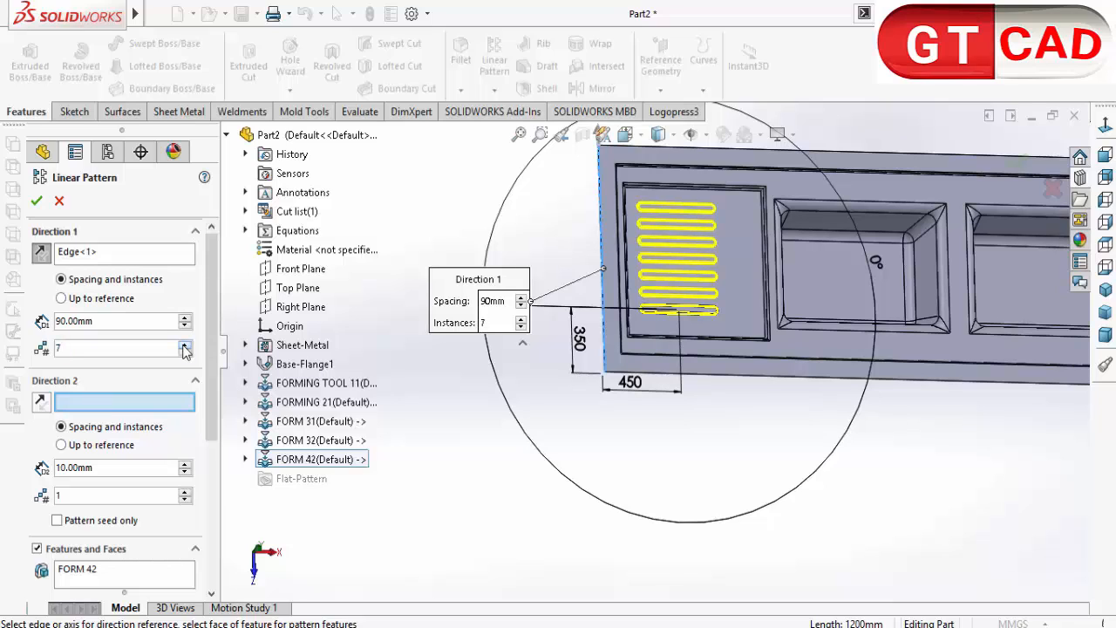
left_click(184, 352)
left_click(35, 200)
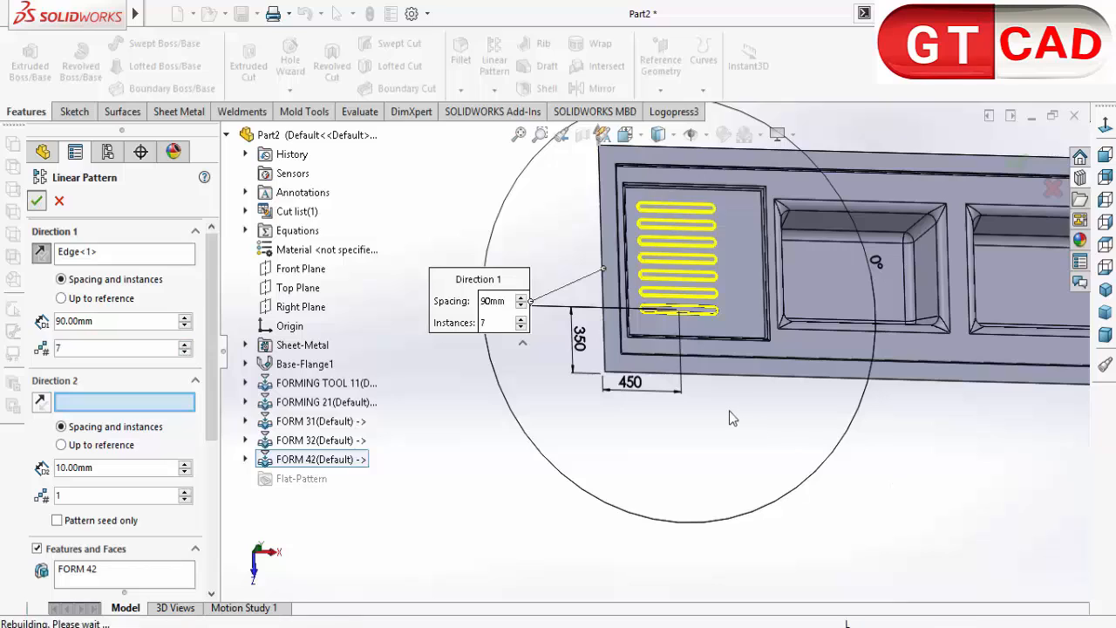
Compare the patterned drainer grooves with the sink reference image in Windows Photo Viewer, and return to SOLIDWORKS
middle_click_drag(733, 429, 747, 378)
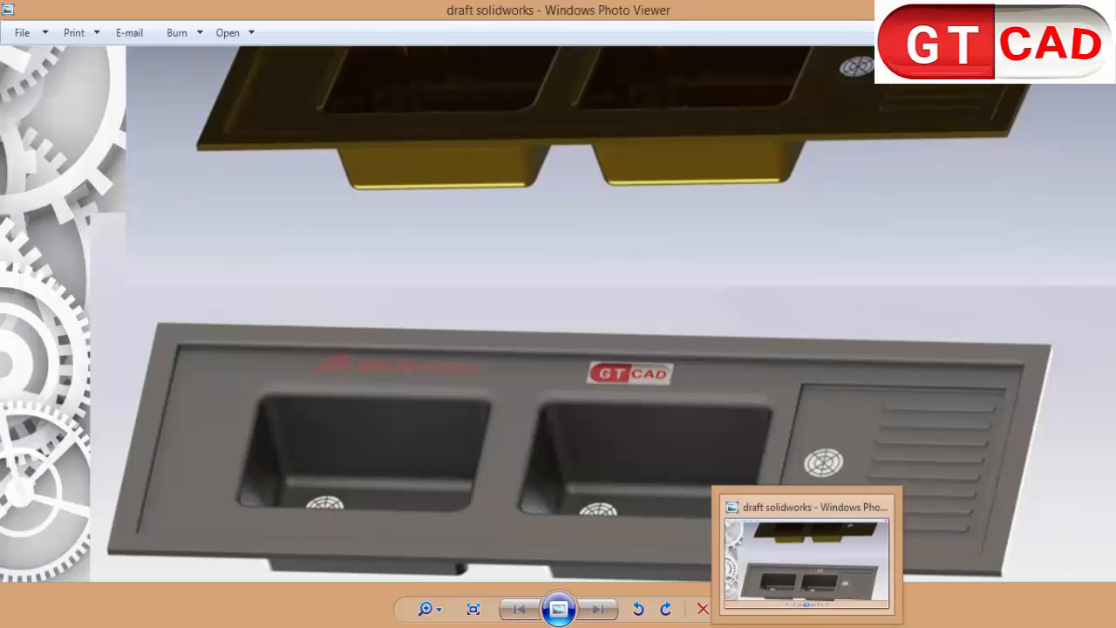
left_click(854, 625)
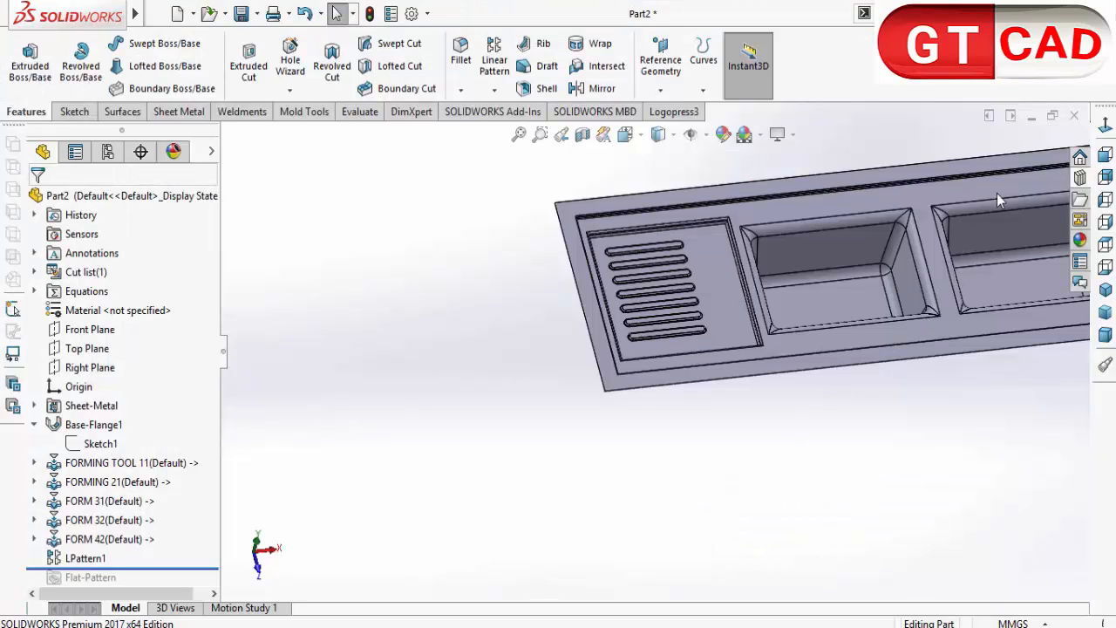
Examine the Vent feature's boundary, geometry, flow area, rib and spar settings from the top view, and leave it without creating a vent
left_click(725, 284)
left_click(1104, 129)
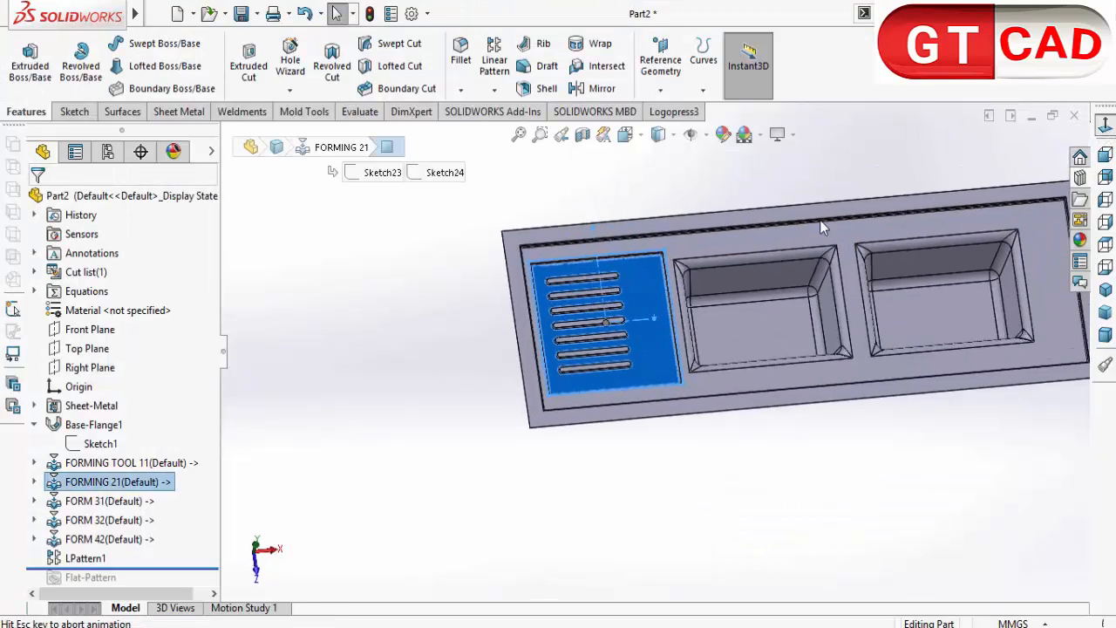
key("Escape")
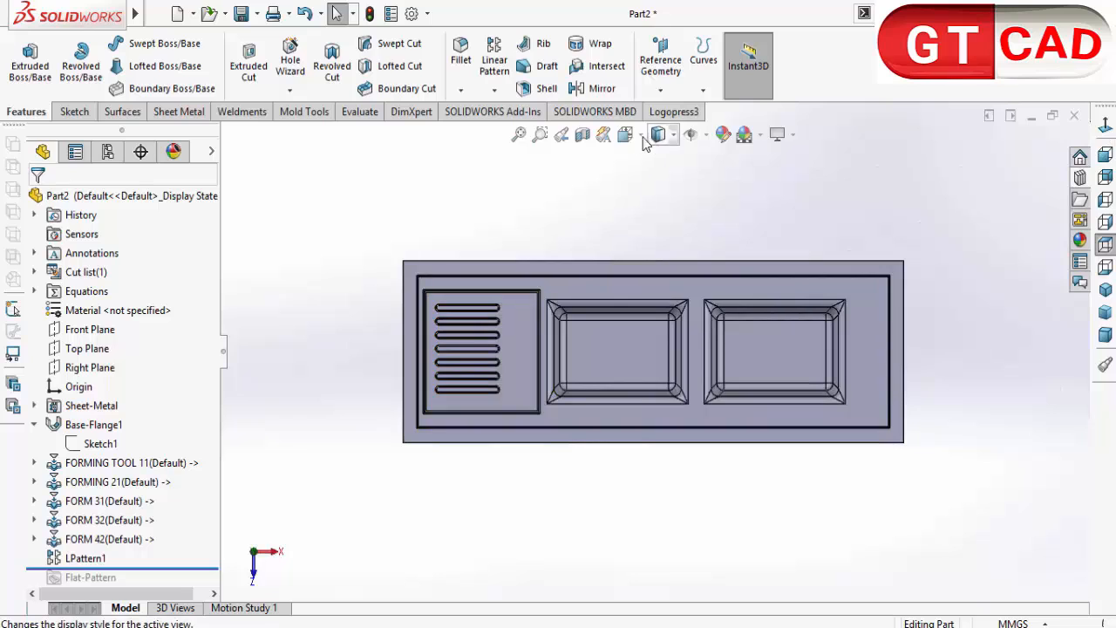
left_click(178, 111)
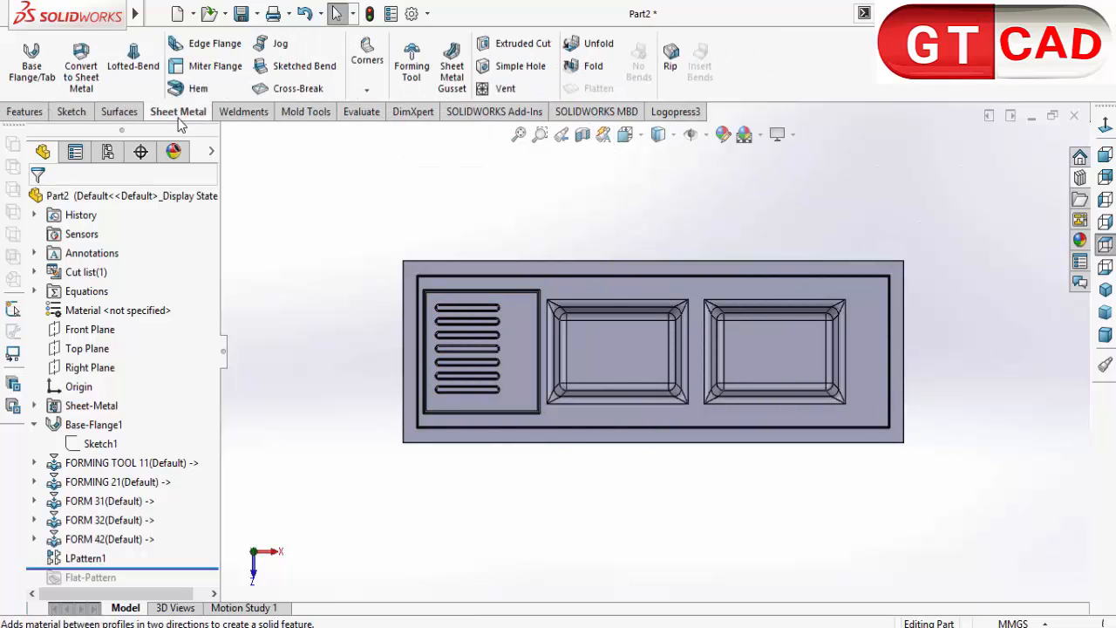
left_click(516, 96)
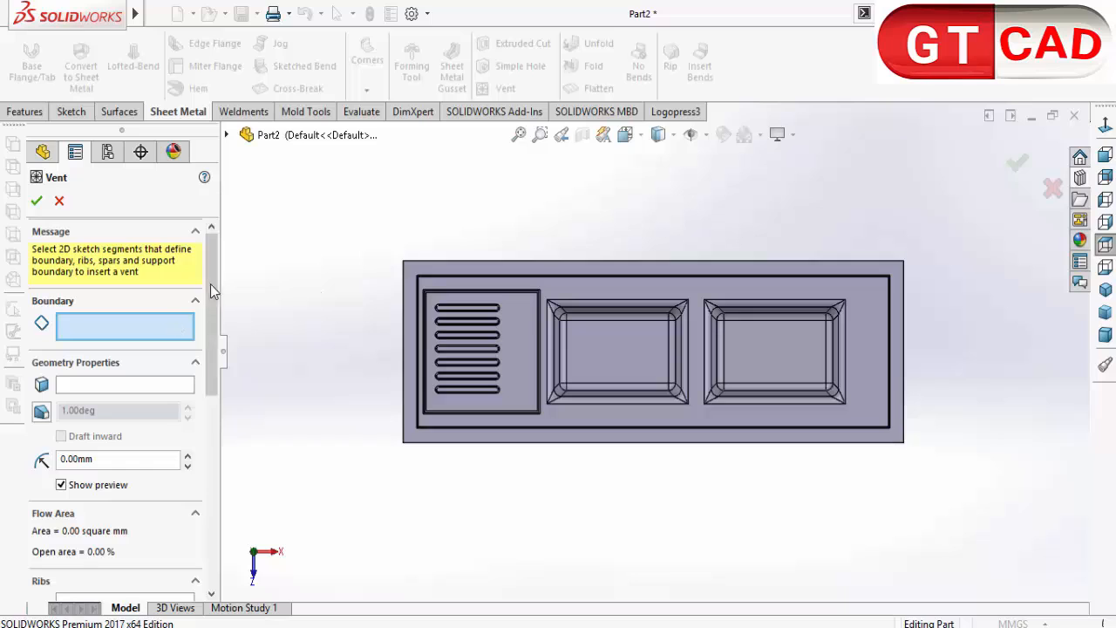
left_click_drag(212, 283, 210, 325)
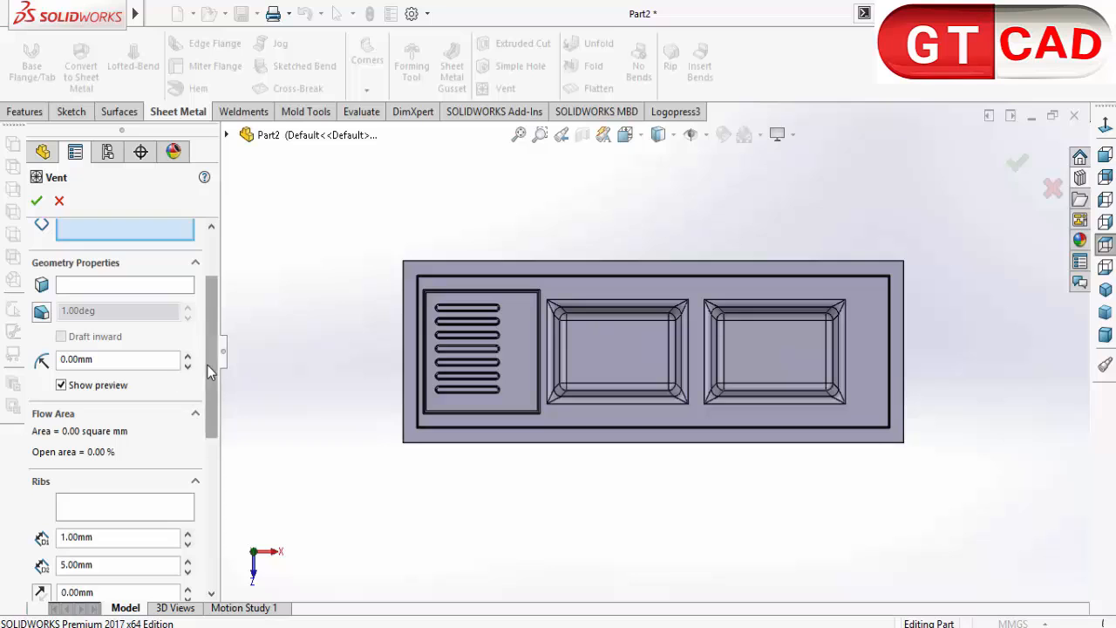
left_click_drag(207, 364, 200, 432)
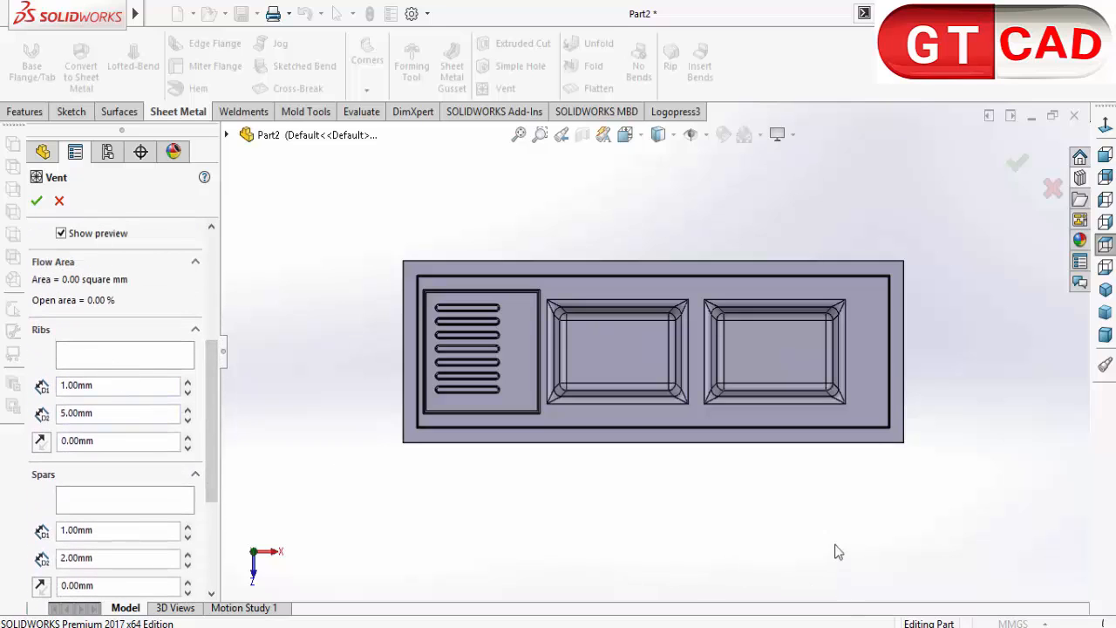
left_click(59, 200)
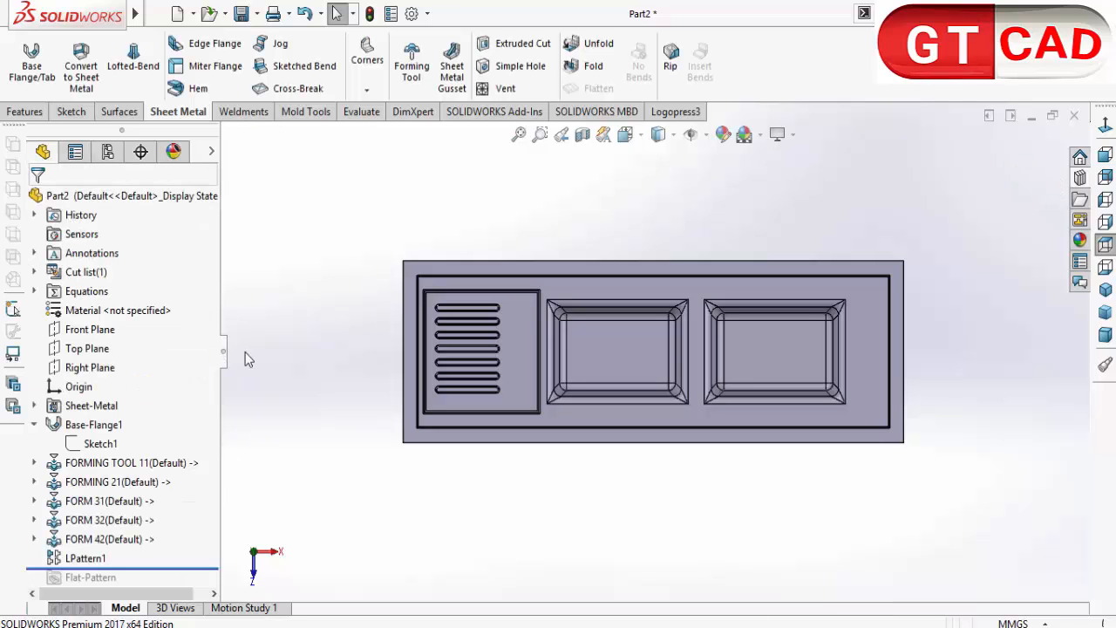
Start a sketch on the recessed drainer face and draw a circle about 190 mm in diameter between the grooves and the first bowl
left_click(72, 112)
left_click(23, 54)
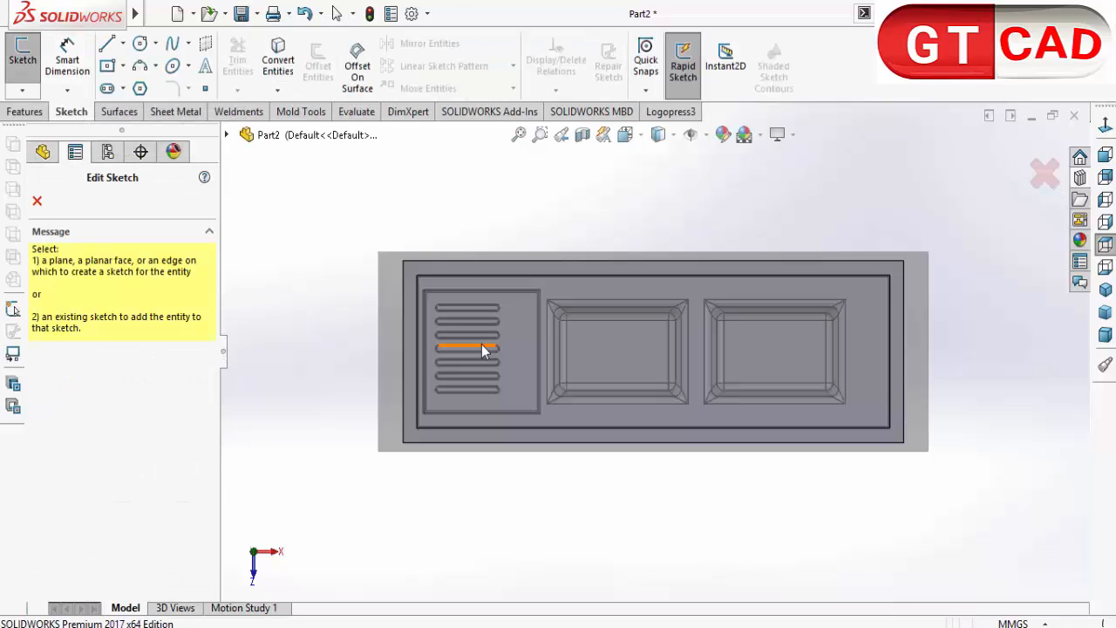
left_click(513, 347)
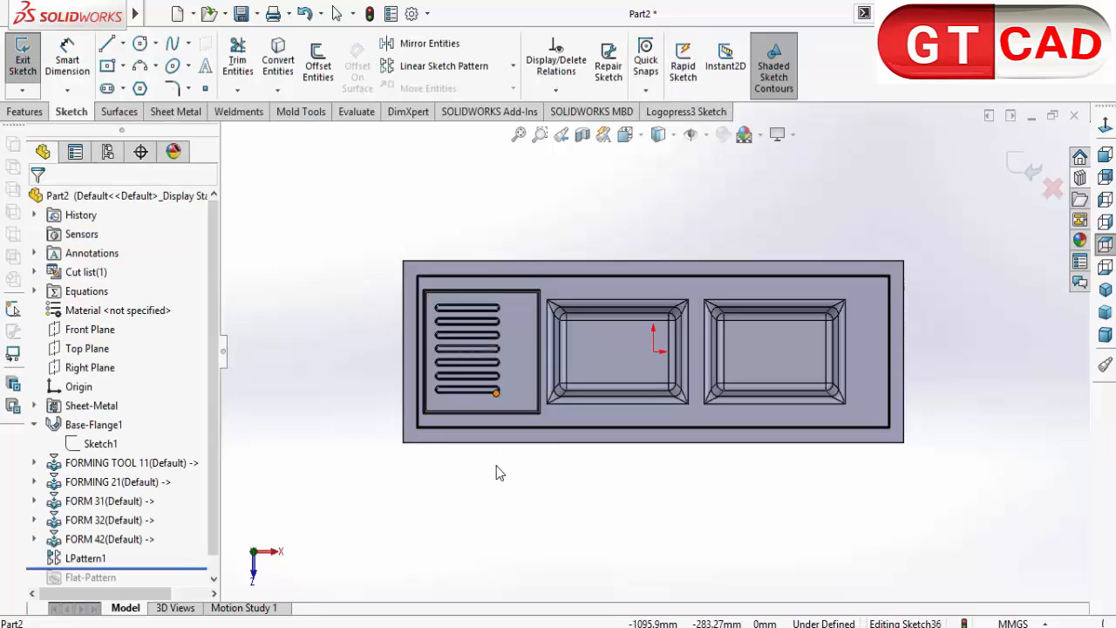
left_click(139, 43)
scroll(501, 342, "down", 3)
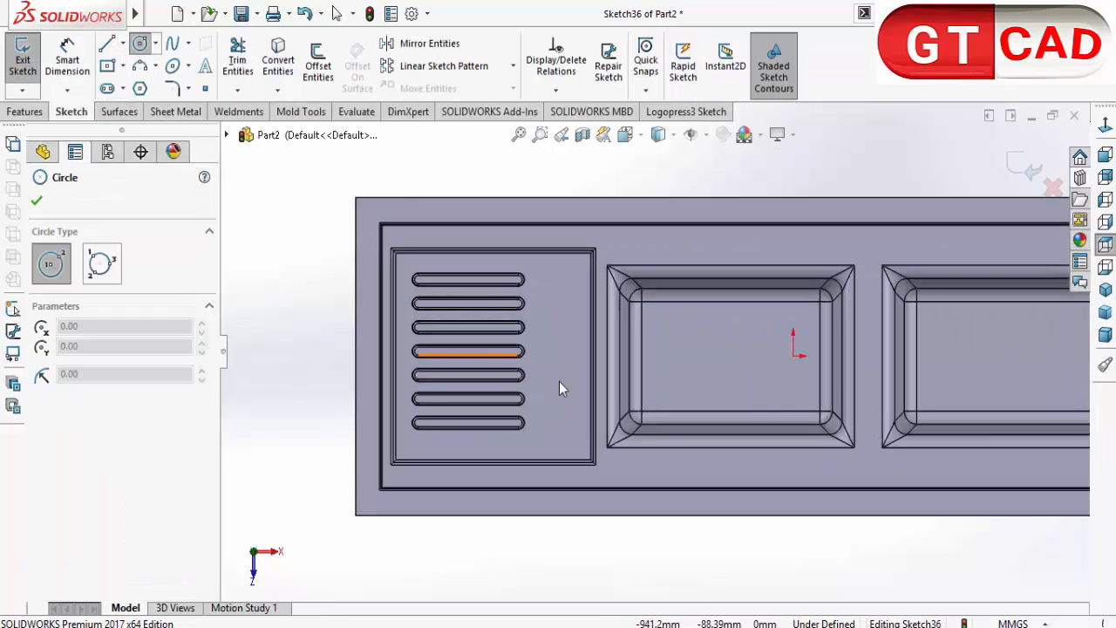
left_click(558, 385)
left_click(560, 410)
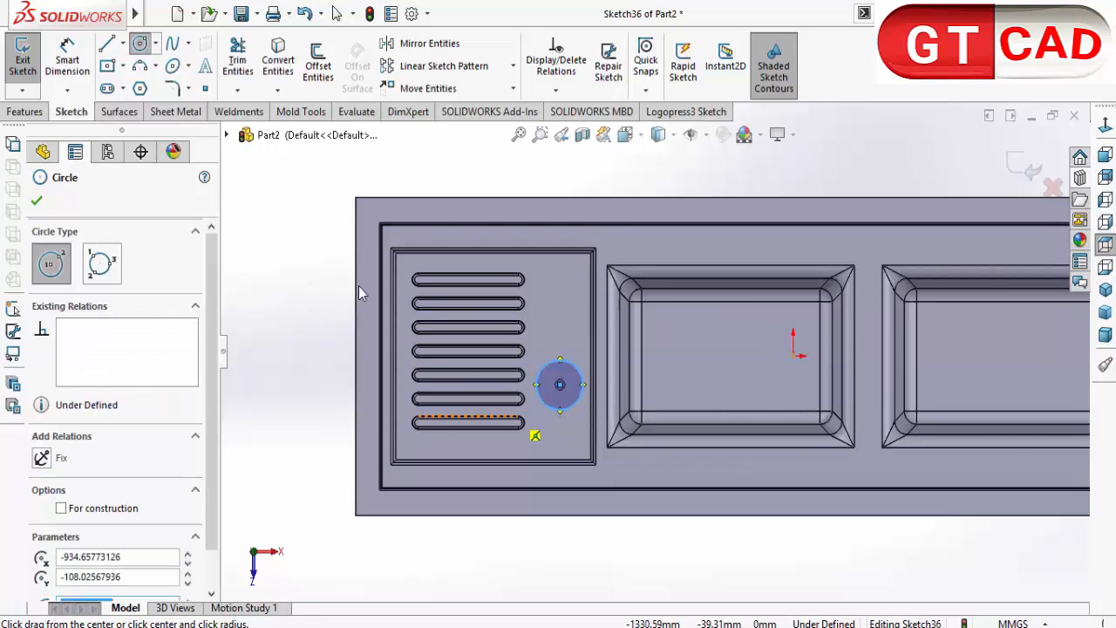
key("Escape")
Dimension the circle's diameter as 170 mm
left_click(553, 372)
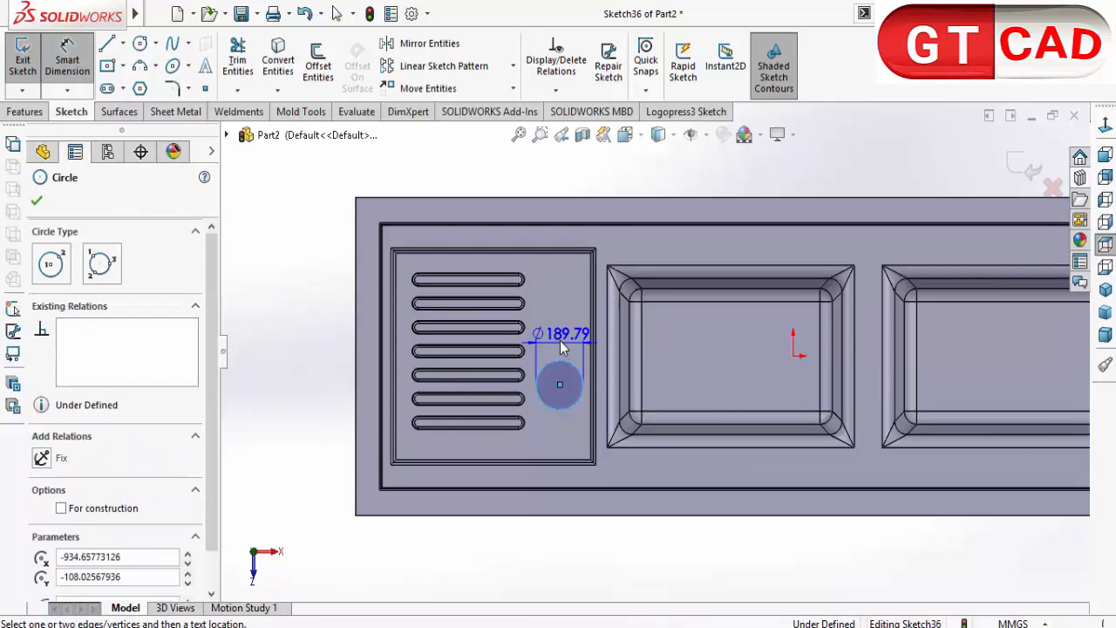
left_click(529, 369)
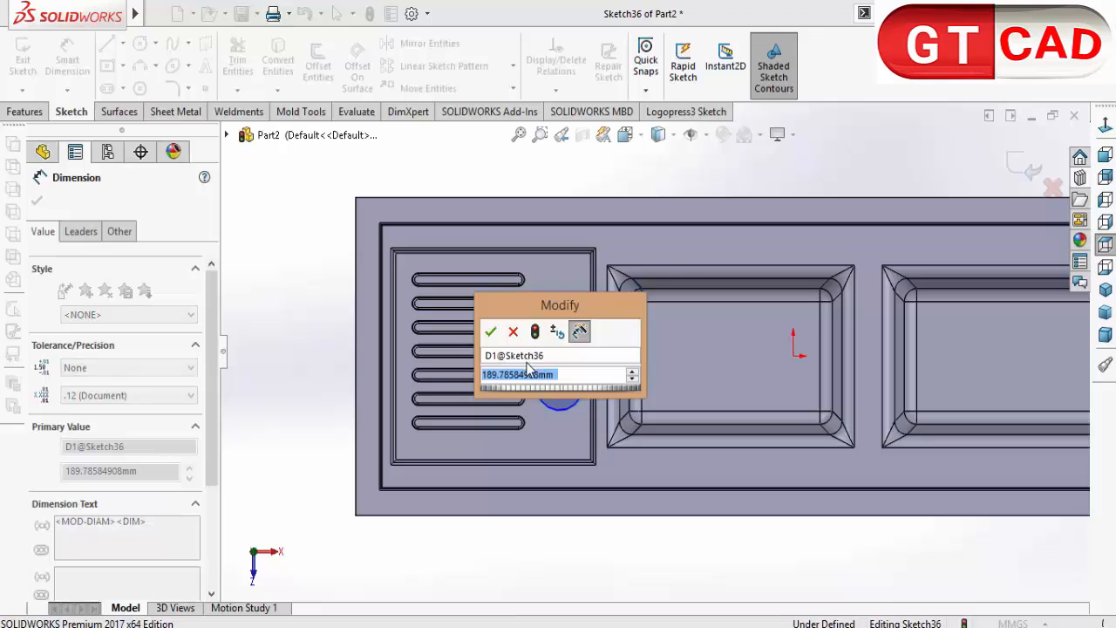
type("170")
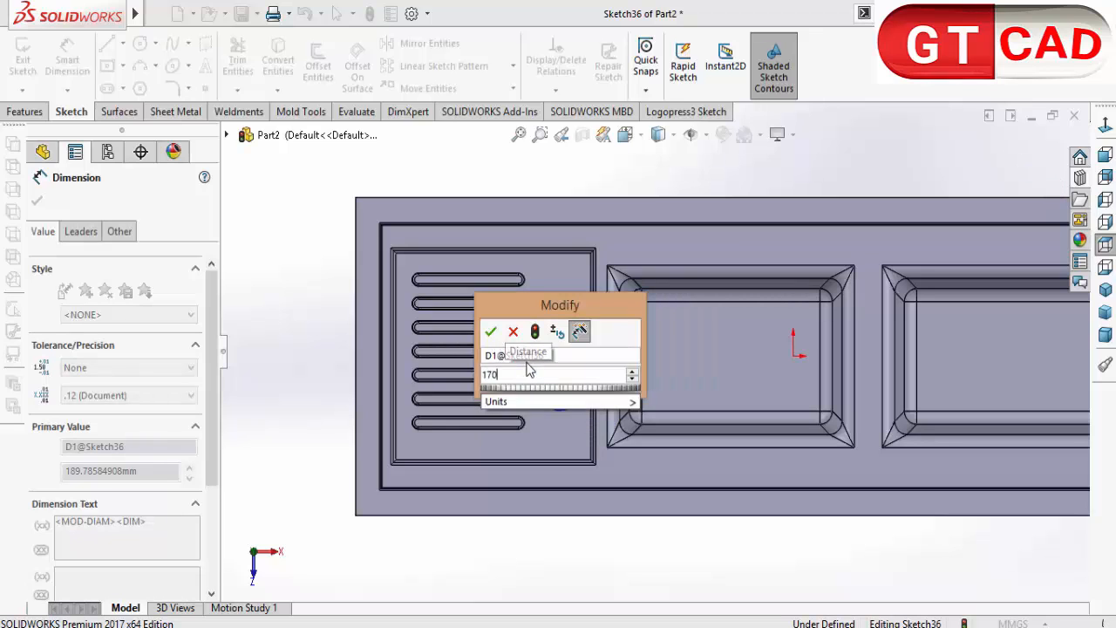
key("Return")
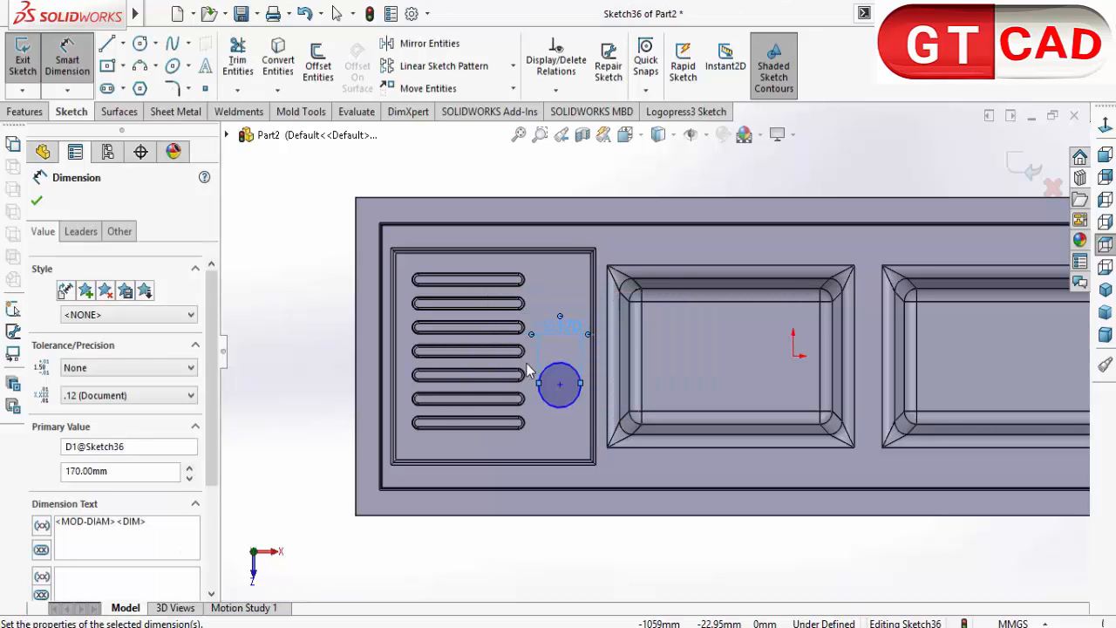
Draw vertical and horizontal diameter lines across the circle, and delete the stray diagonal chord connecting them
left_click(107, 46)
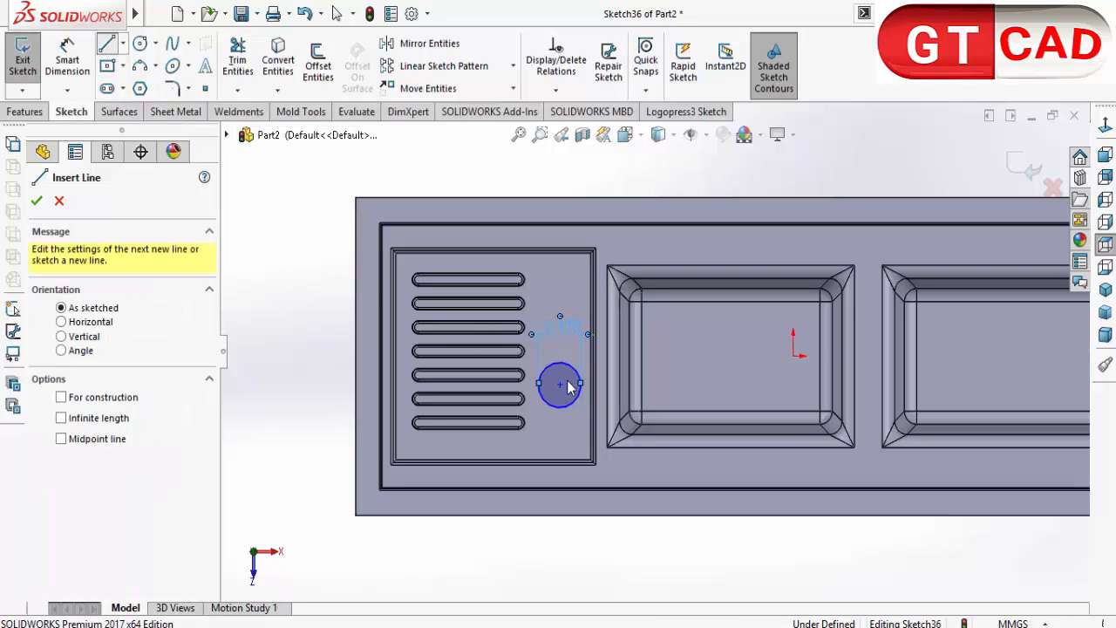
scroll(579, 335, "down", 5)
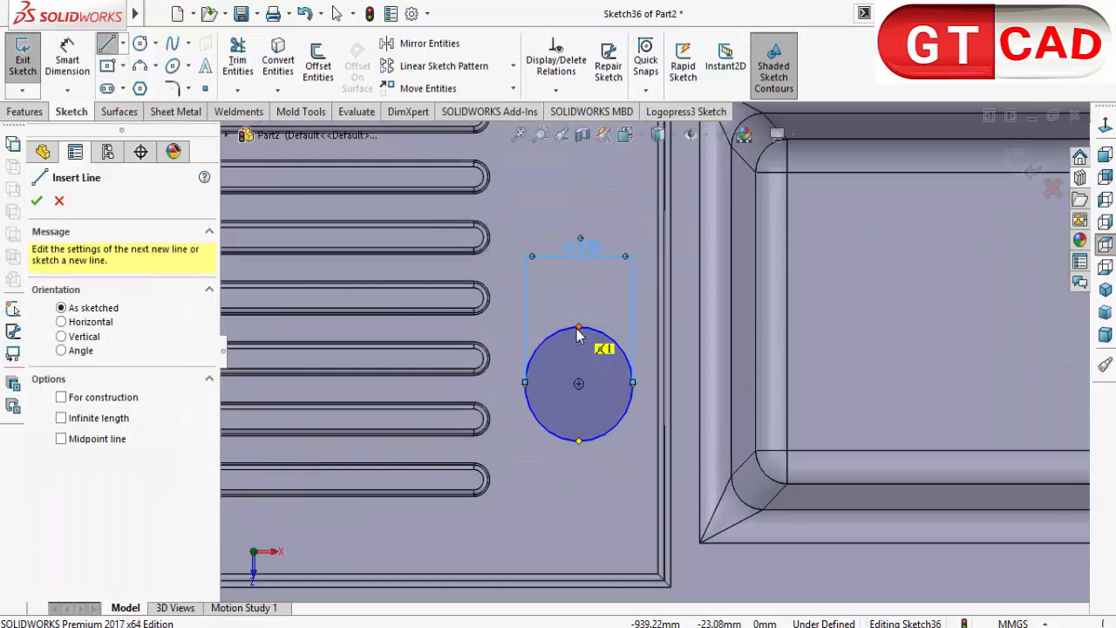
left_click(579, 328)
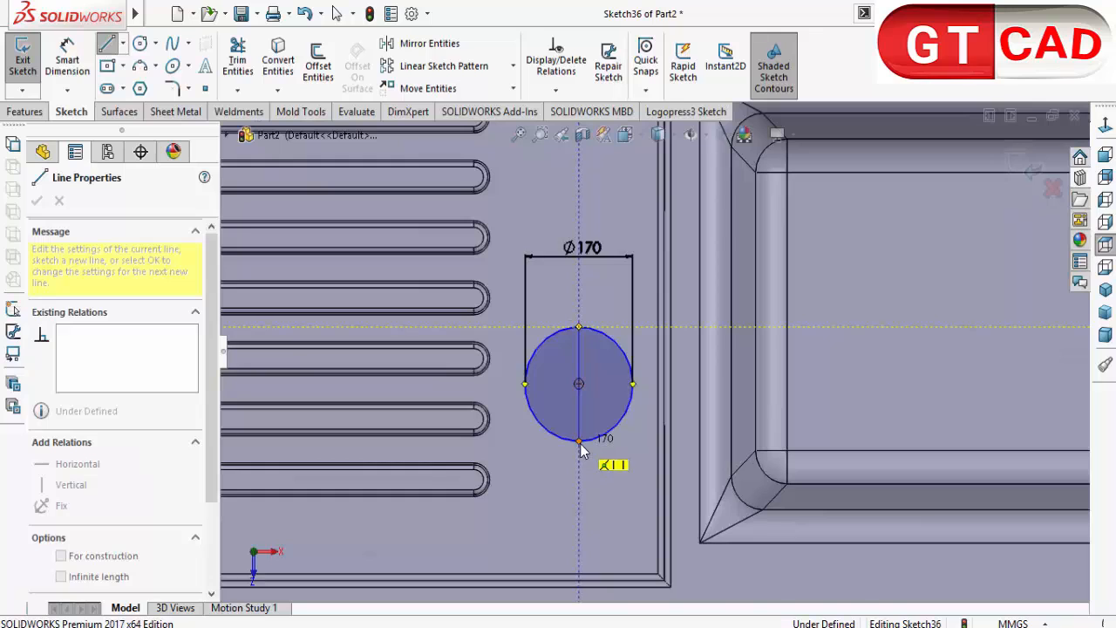
double_click(579, 440)
left_click(525, 383)
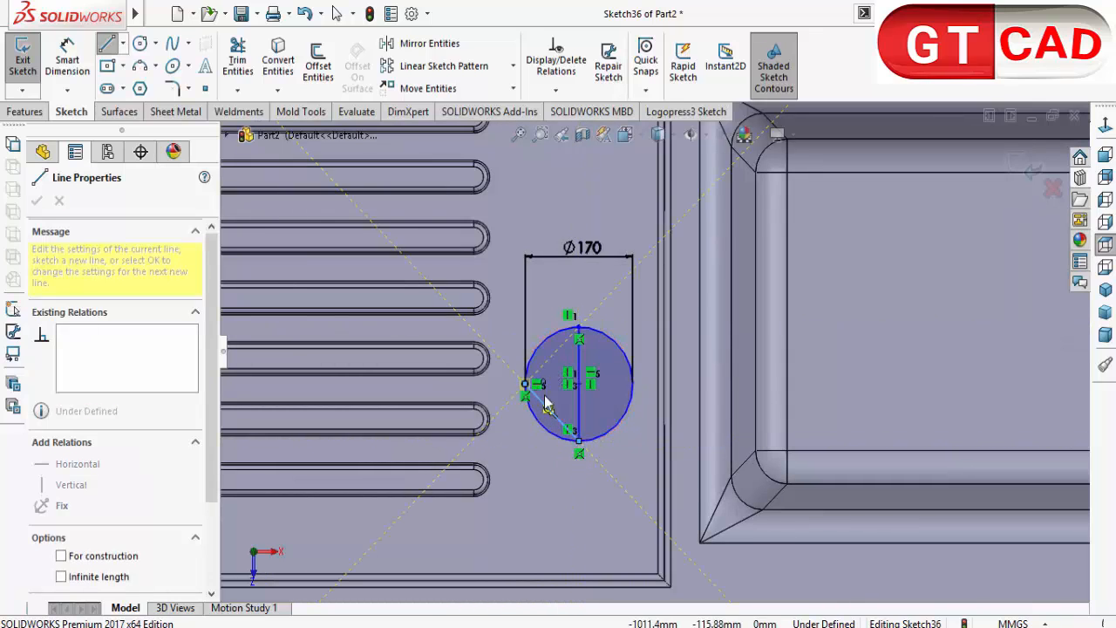
left_click(634, 387)
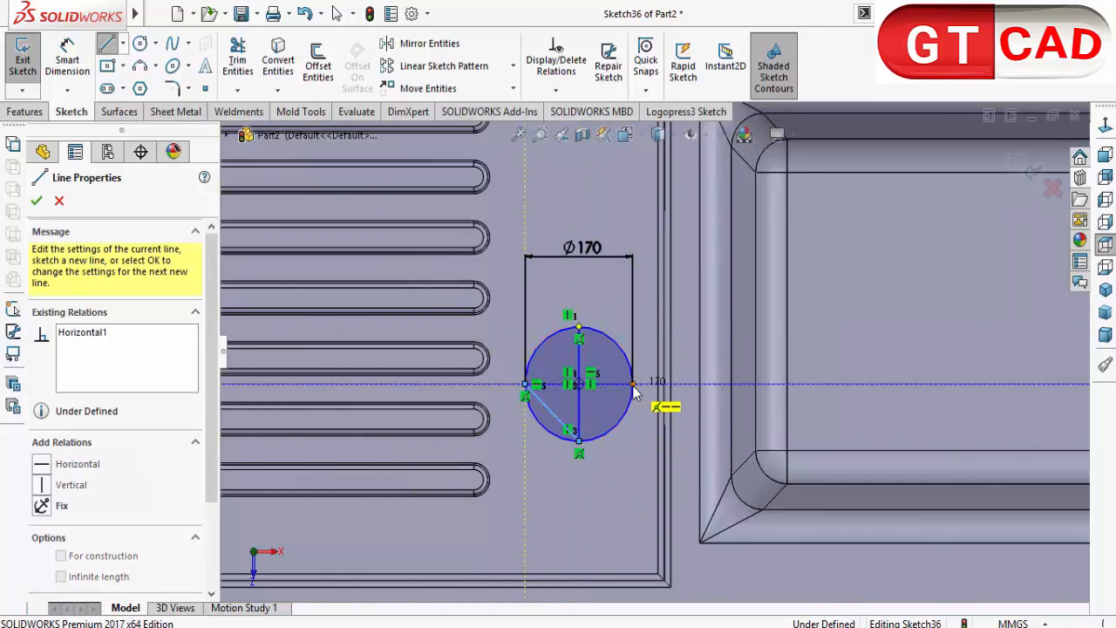
right_click(512, 305)
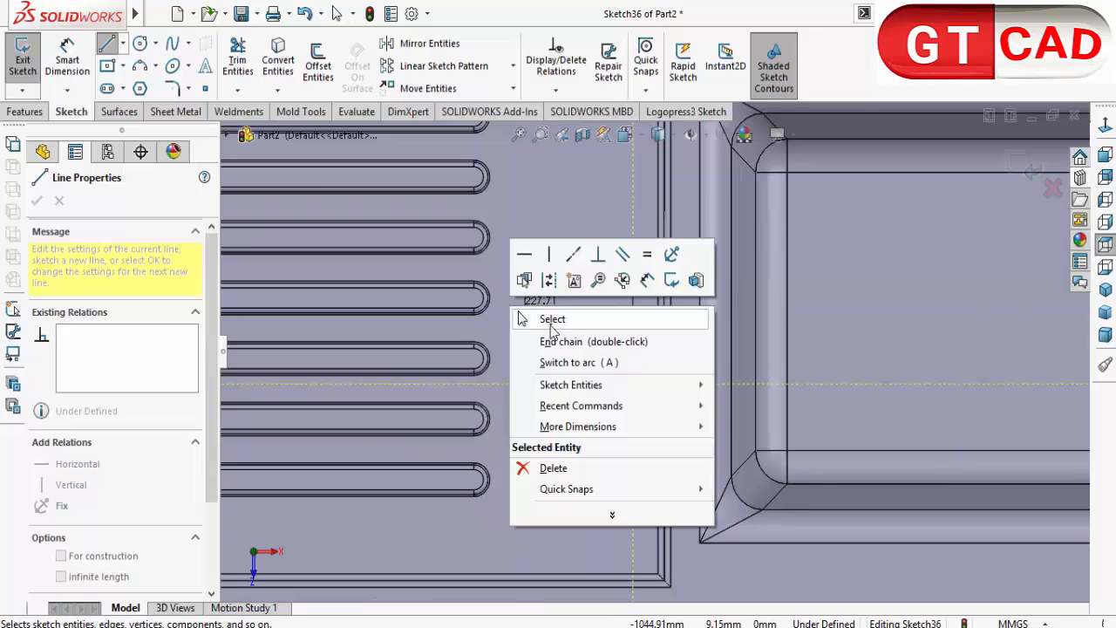
left_click(551, 320)
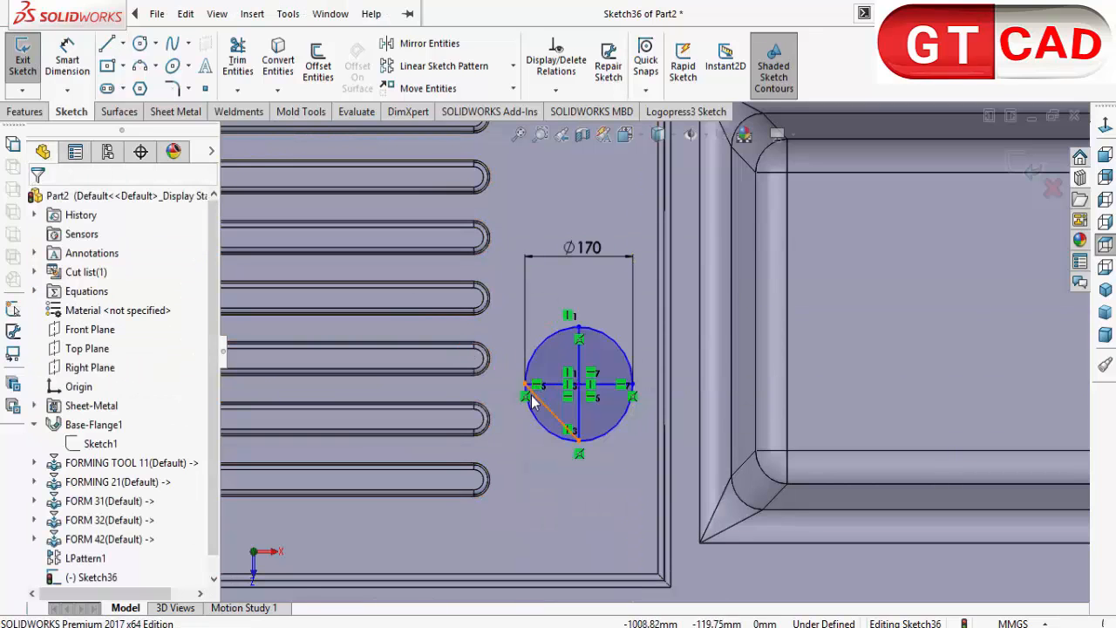
left_click(539, 403)
key("Delete")
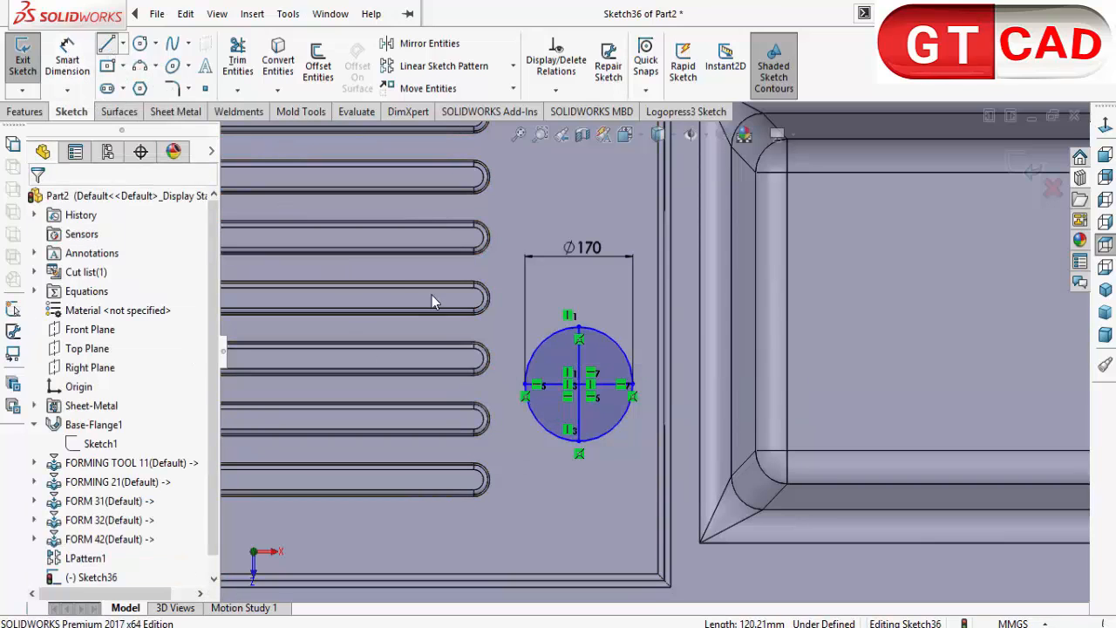
Draw two opposing diagonal diameter lines through the circle's centre, each ending on the circle
left_click(106, 44)
left_click(578, 384)
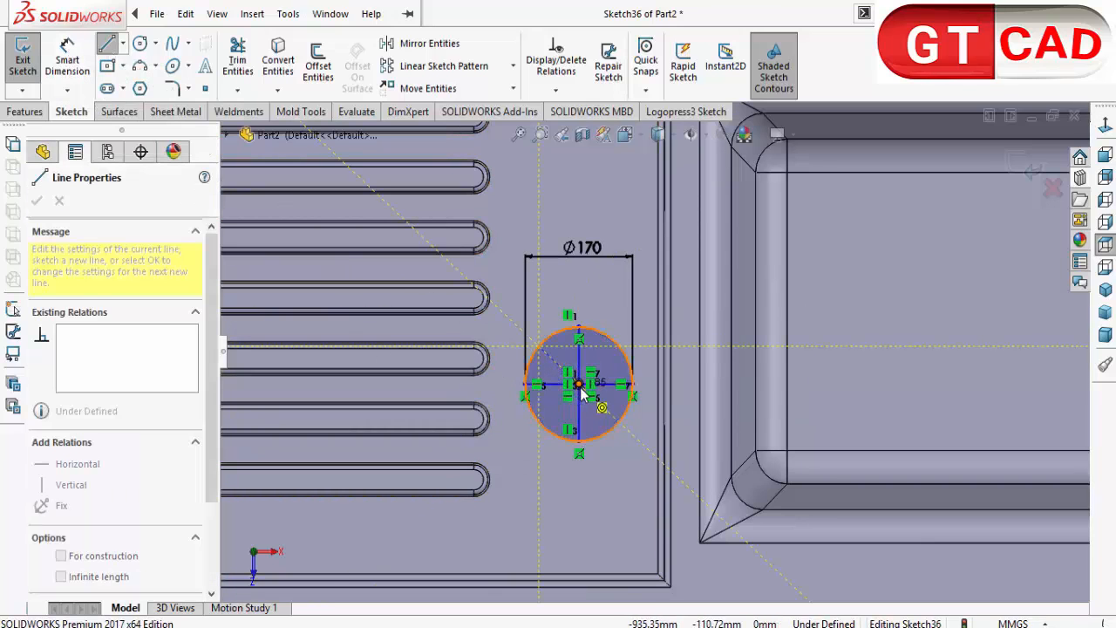
left_click(618, 412)
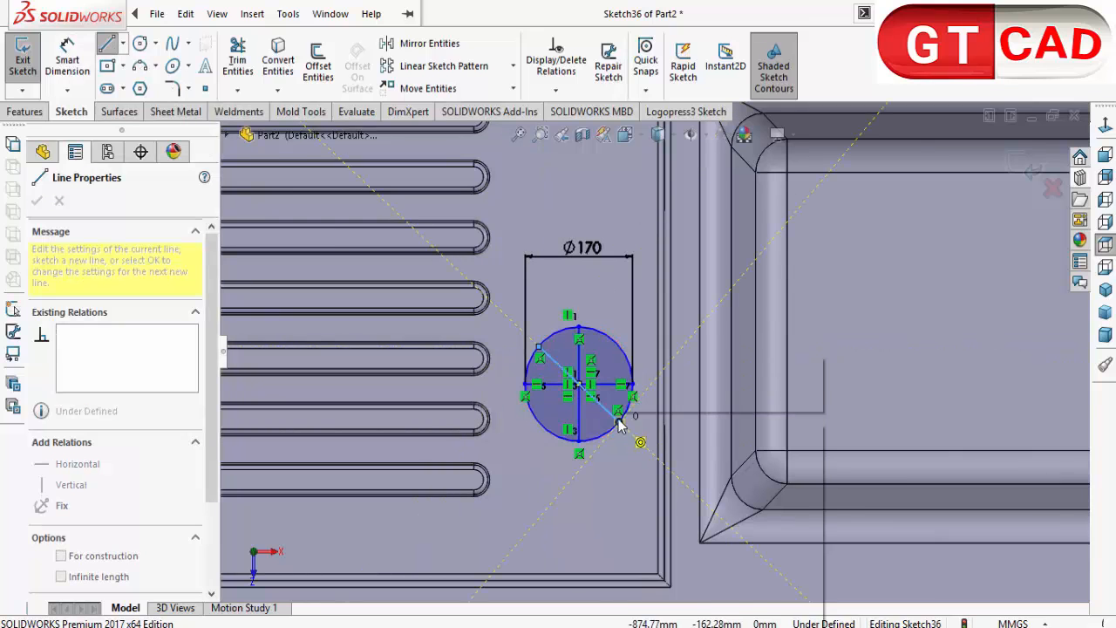
right_click(629, 433)
left_click(659, 434)
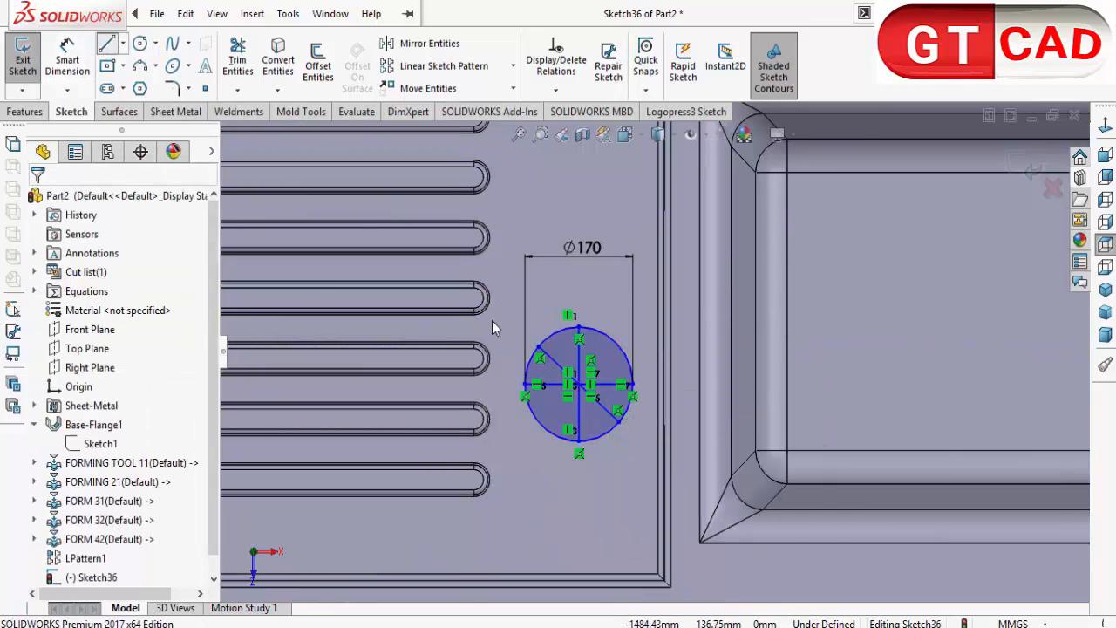
left_click(106, 43)
left_click(602, 339)
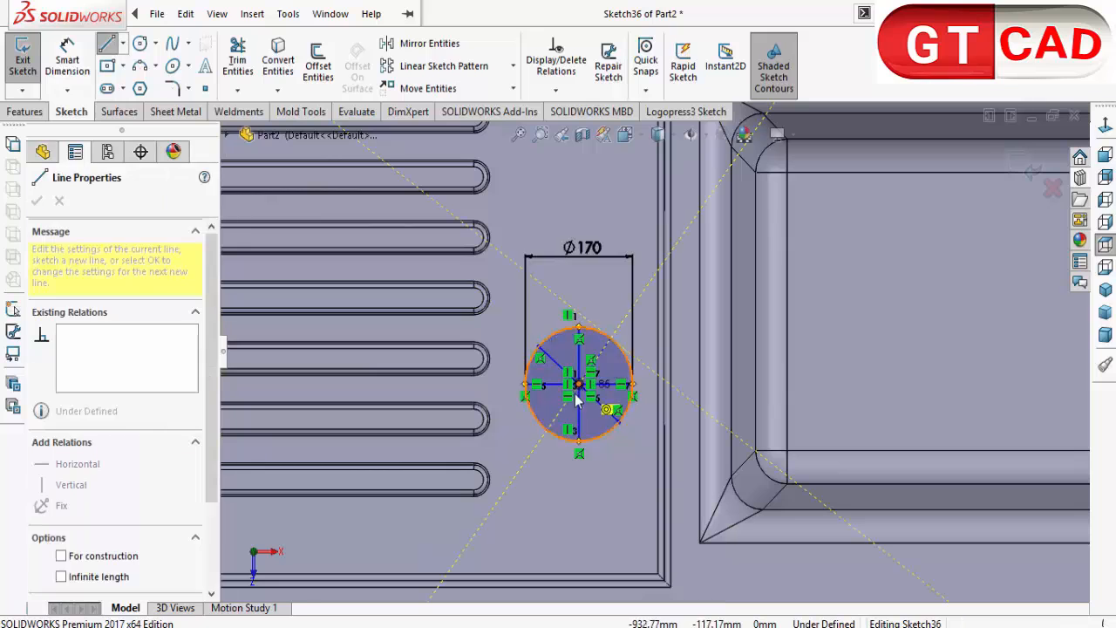
left_click(547, 429)
right_click(547, 430)
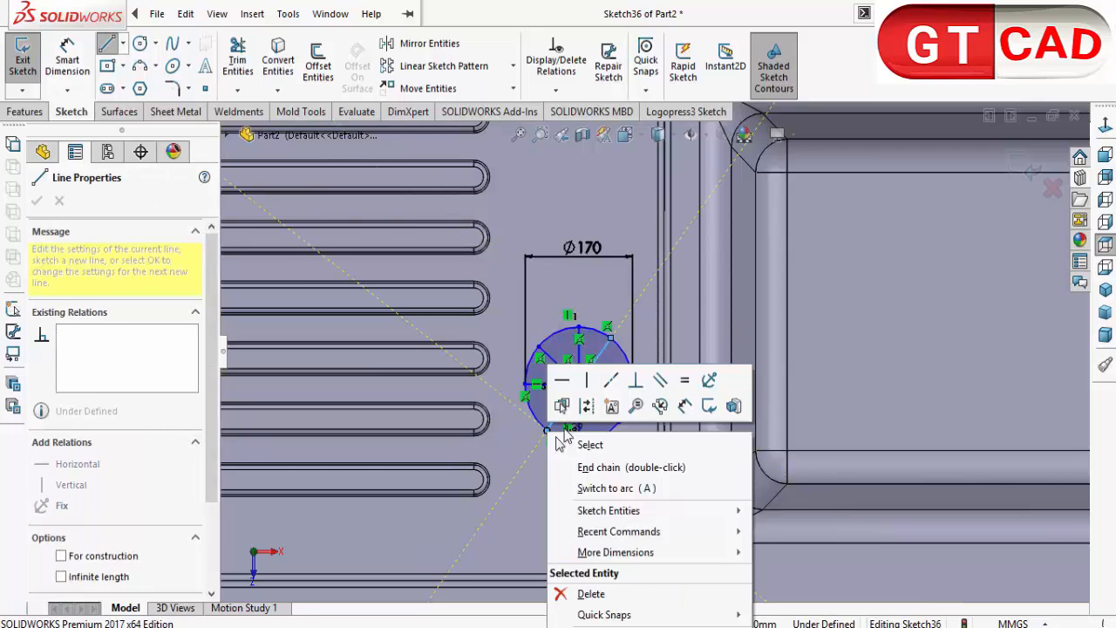
left_click(598, 444)
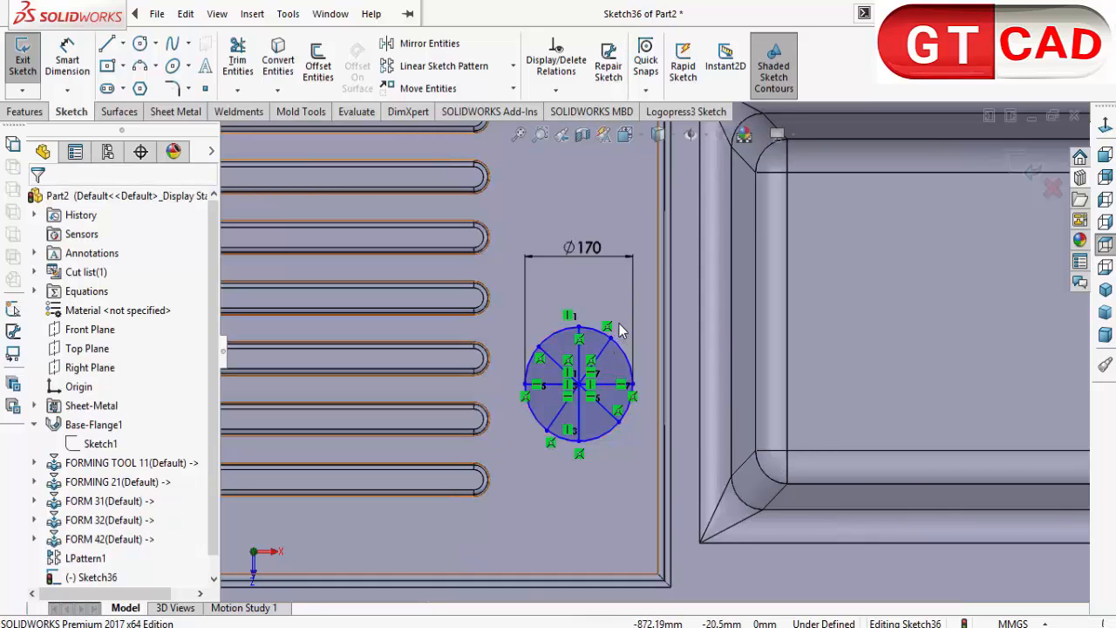
left_click(554, 93)
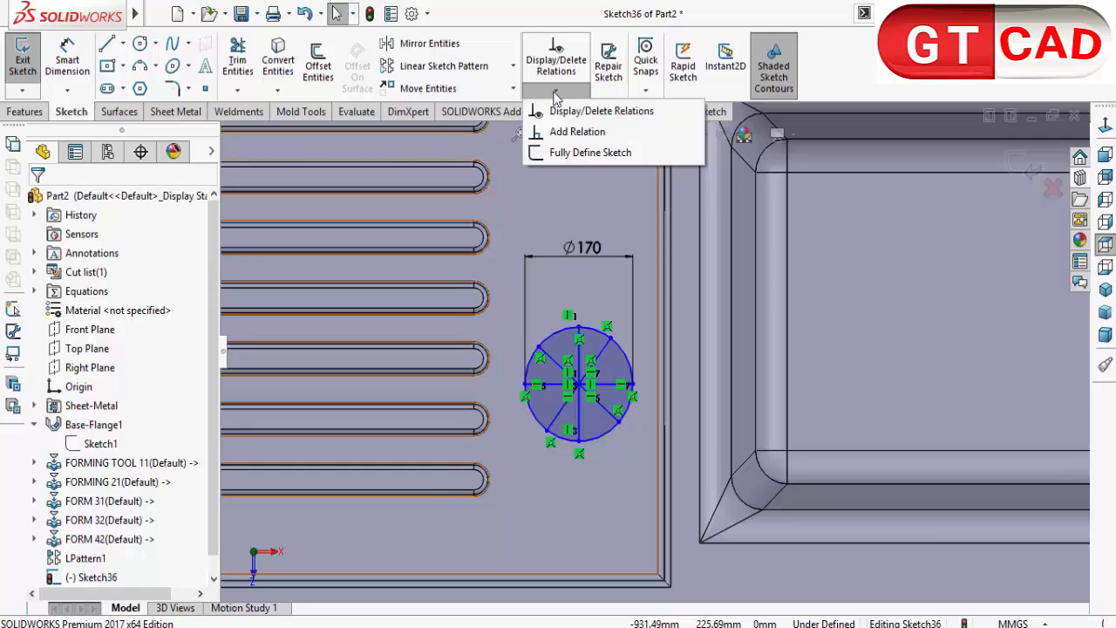
left_click(554, 94)
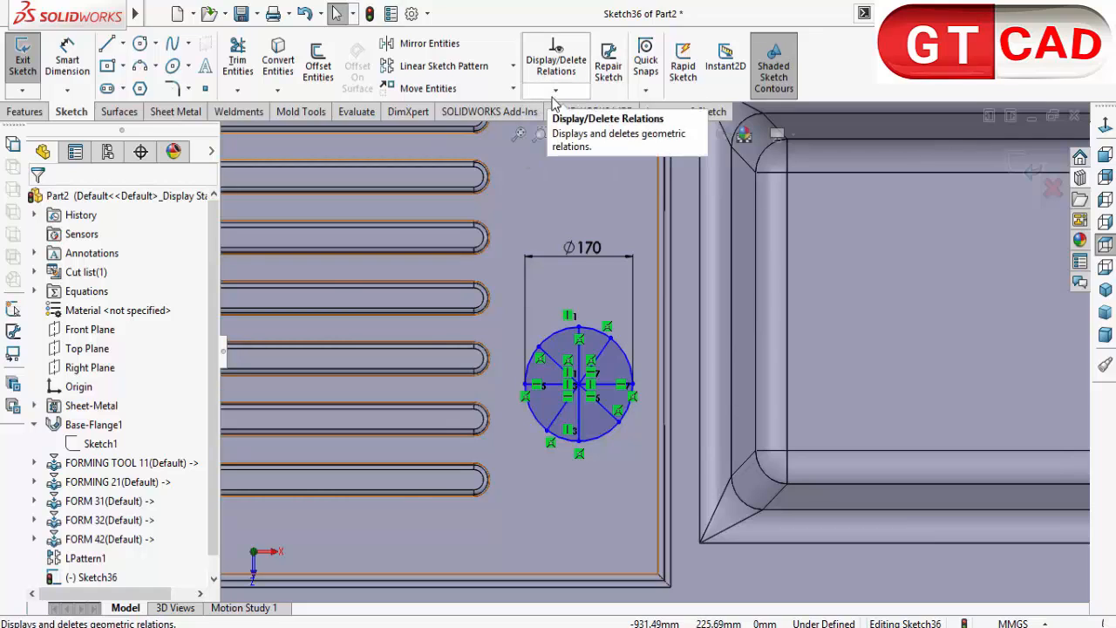
left_click(559, 70)
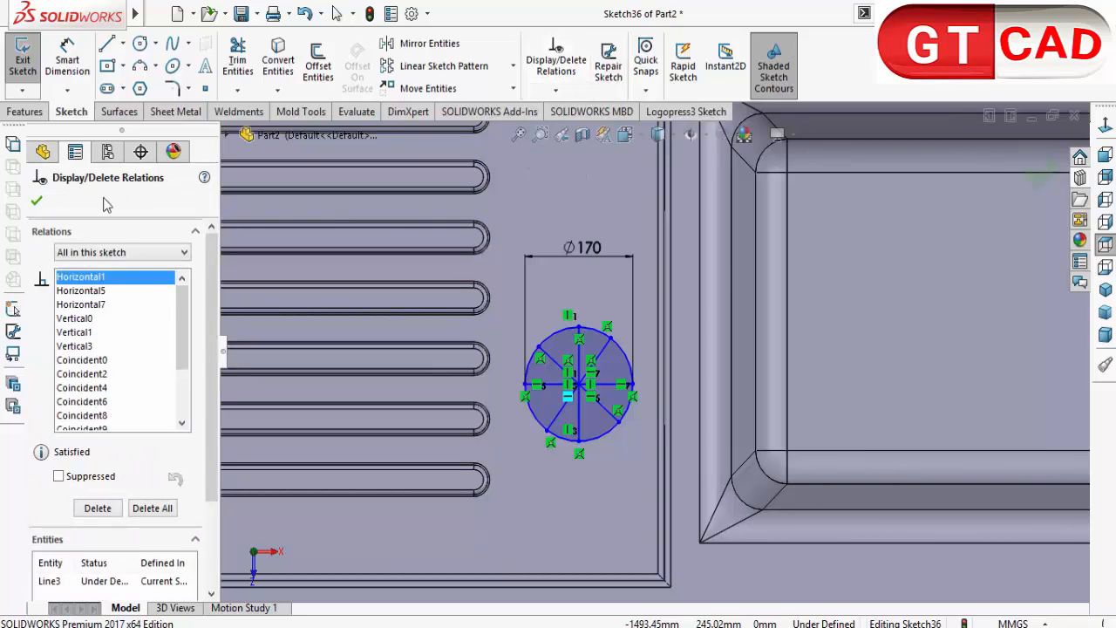
left_click(37, 201)
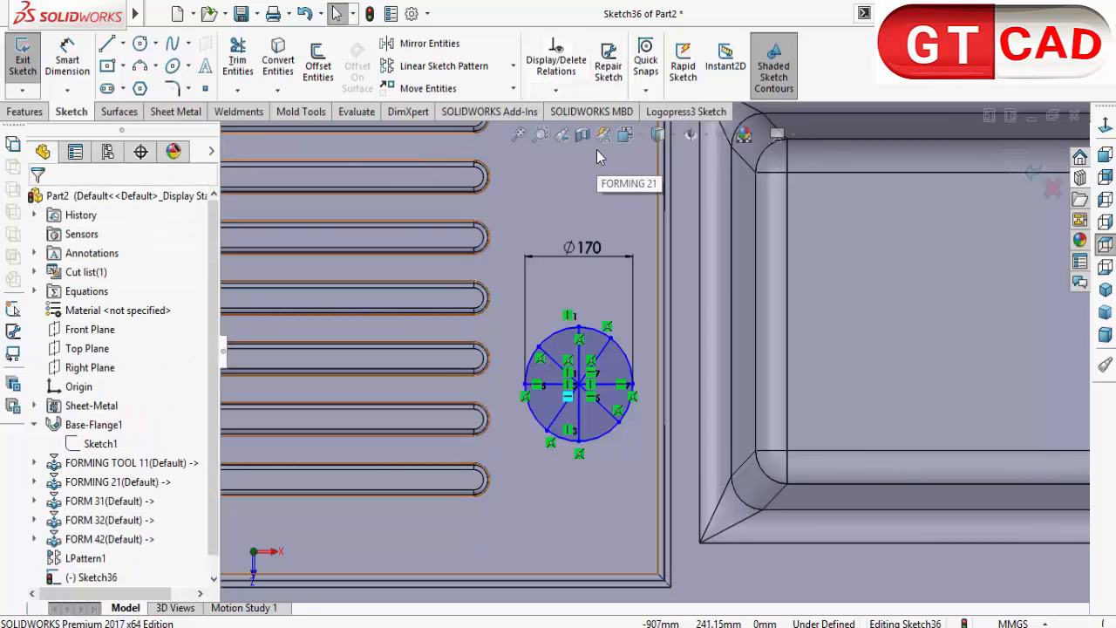
Dimension the angle between the upper-left diagonal and the circle's horizontal diameter line as 45°
left_click(67, 59)
scroll(584, 394, "down", 5)
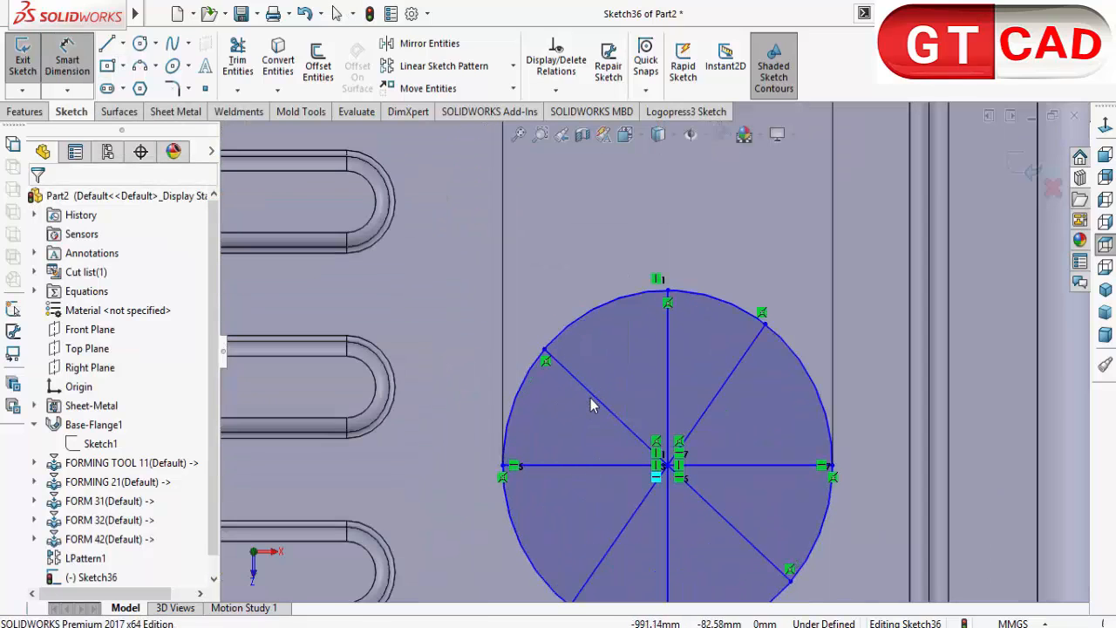
left_click(598, 404)
left_click(572, 459)
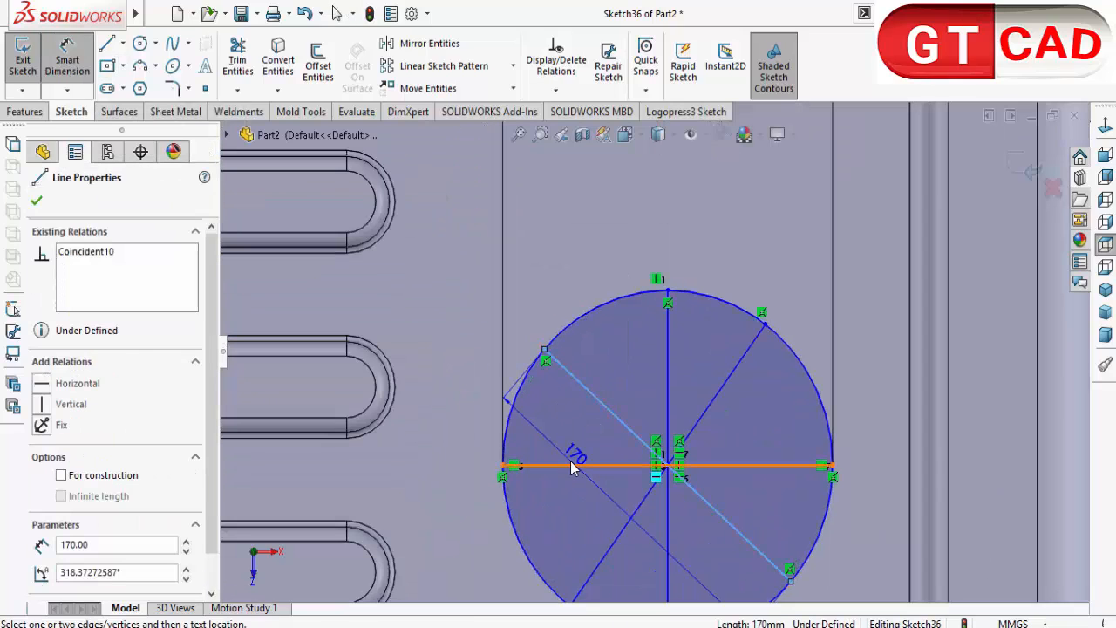
left_click(577, 439)
type("45")
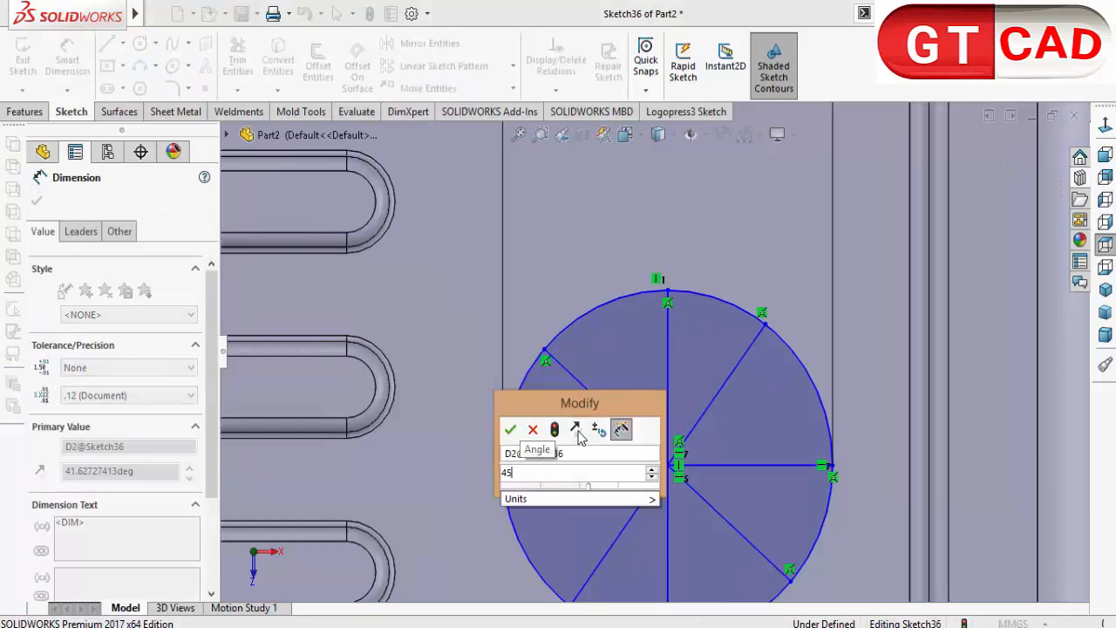
key("Return")
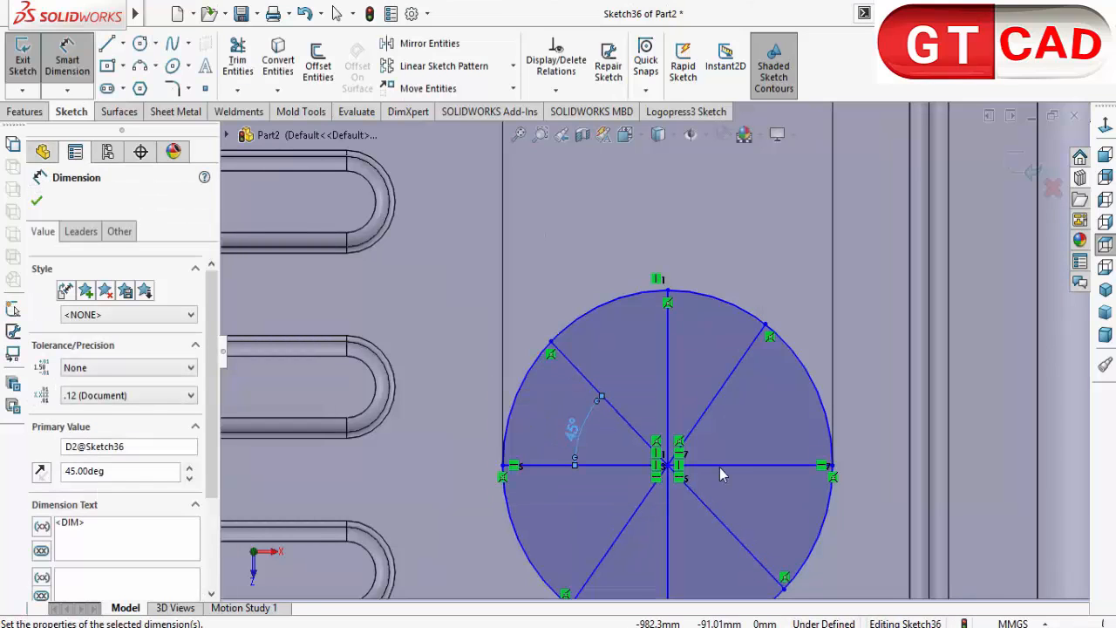
Dimension the angle between the upper-right diagonal and the horizontal diameter line as 45°
left_click(708, 404)
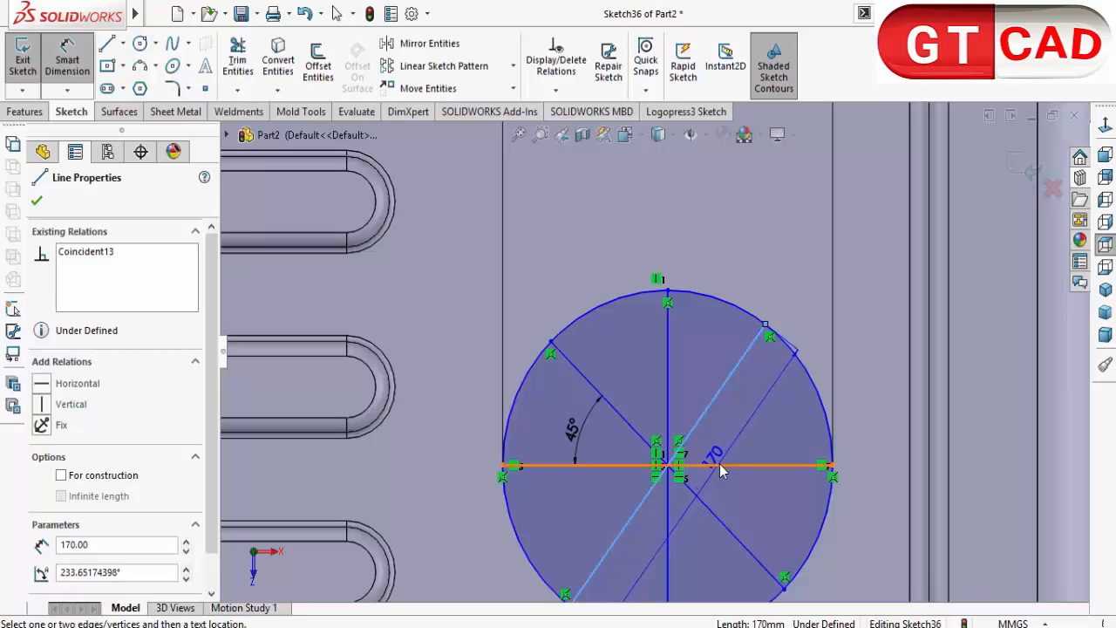
left_click(718, 465)
left_click(724, 454)
type("45")
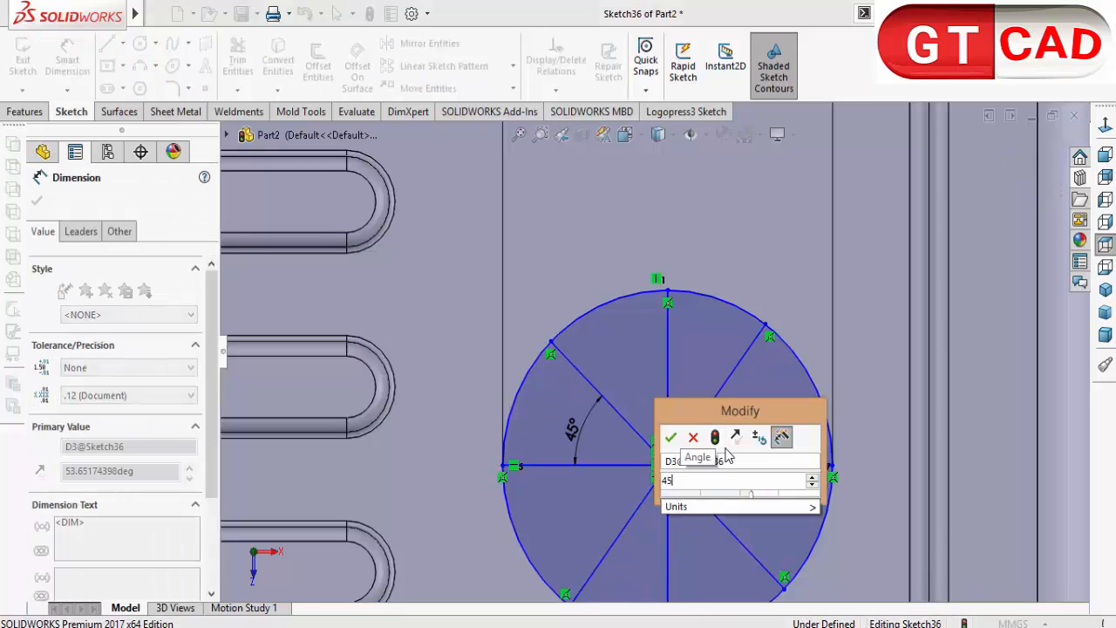
key("Return")
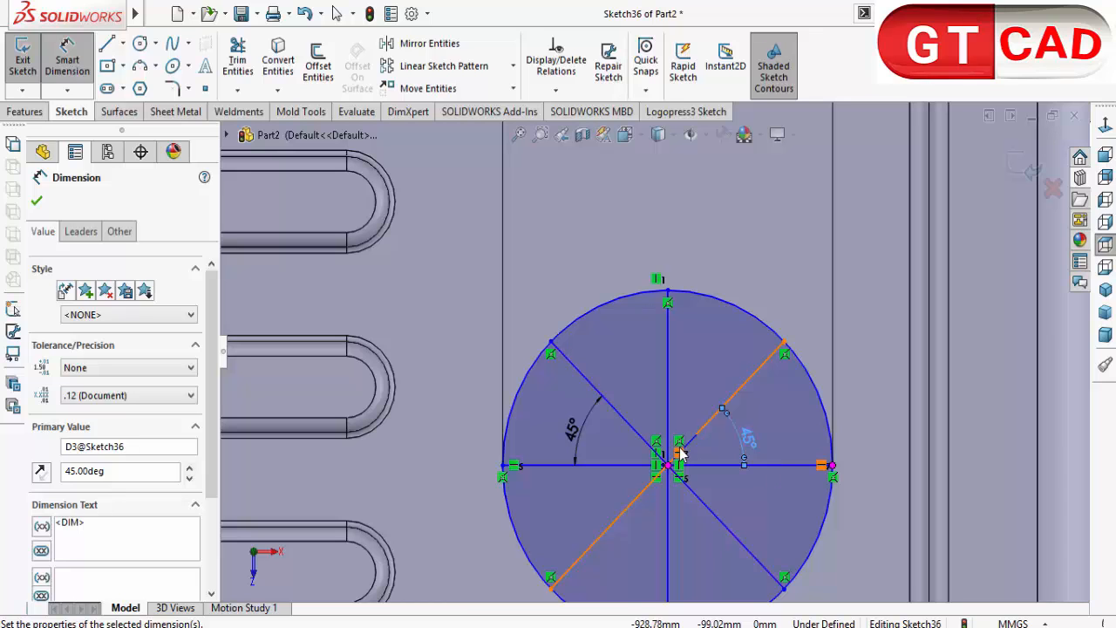
Dimension the circle centre's horizontal distance from the sink's outer left edge as 800 mm, and exit the sketch
scroll(682, 452, "down", 5)
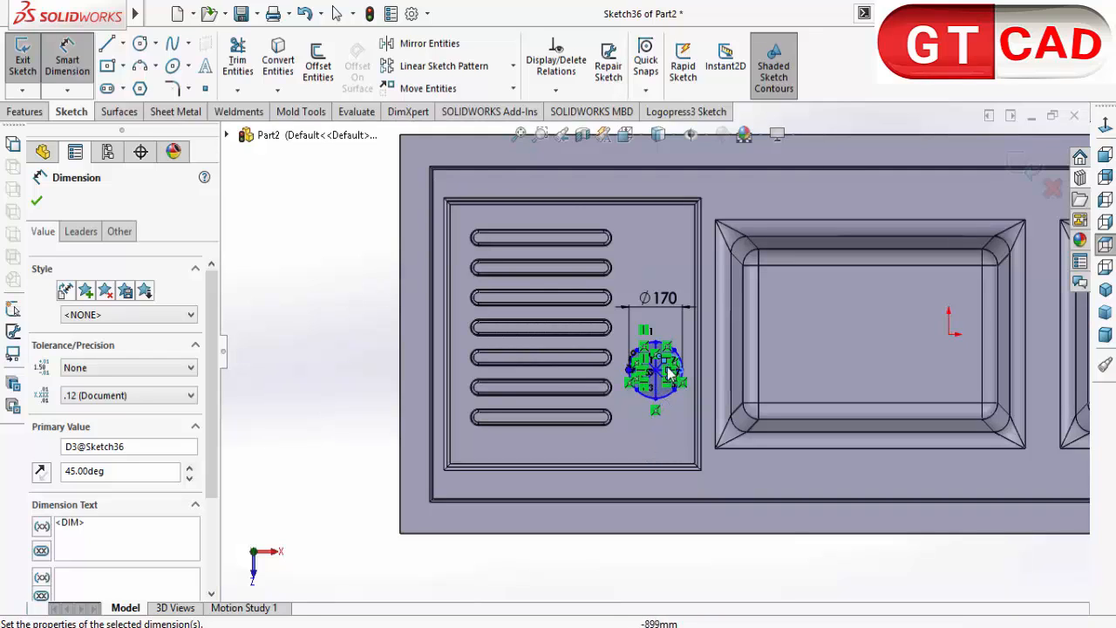
left_click(655, 370)
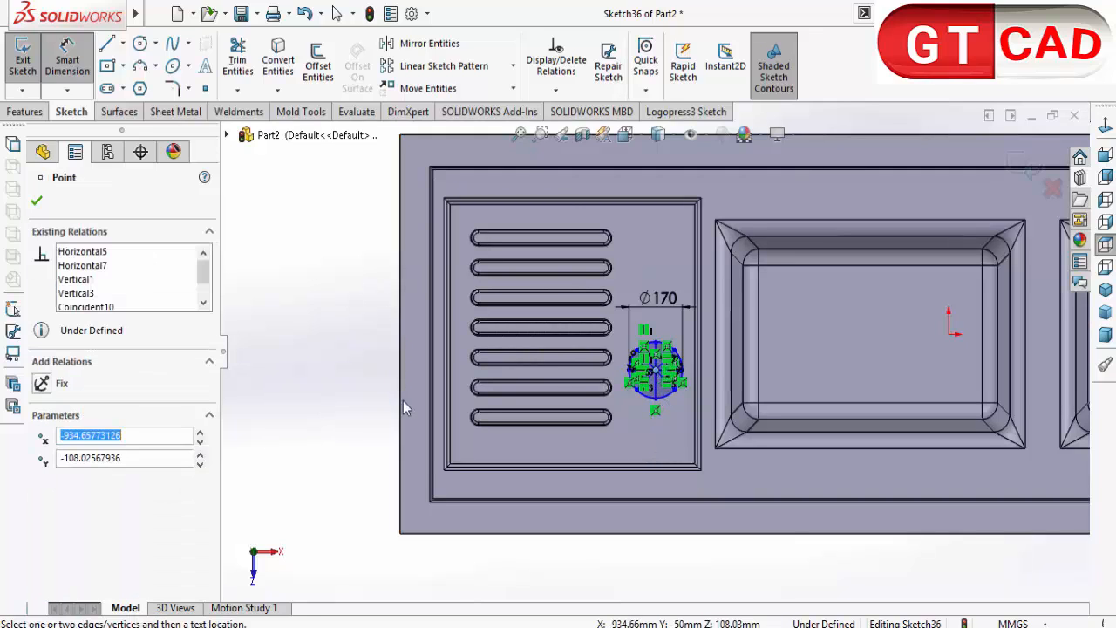
scroll(501, 562, "up", 5)
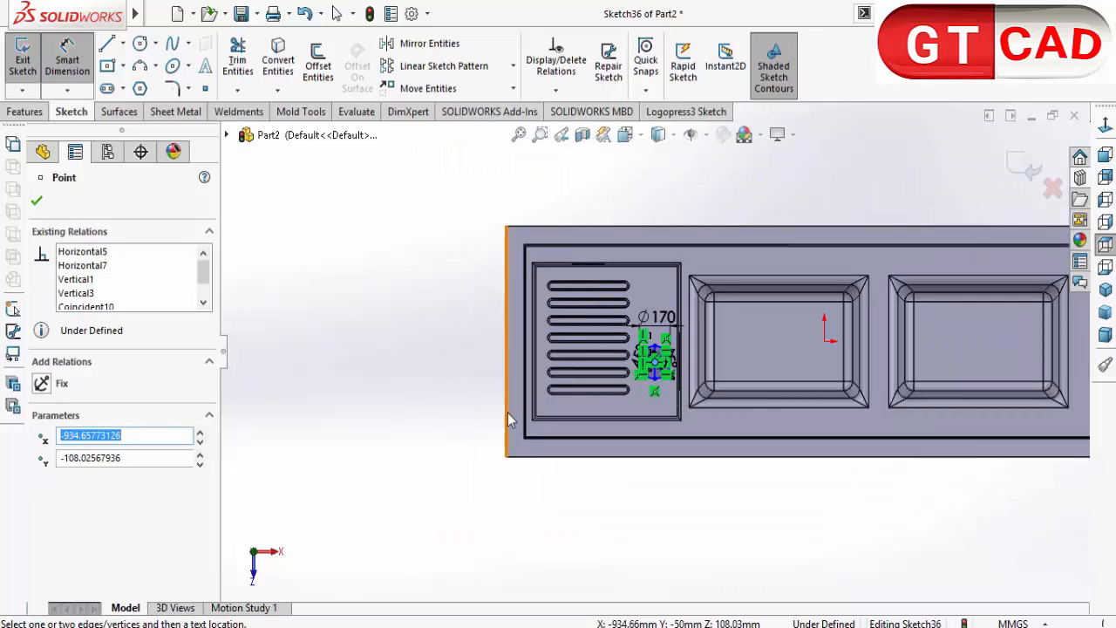
left_click(506, 425)
left_click(584, 514)
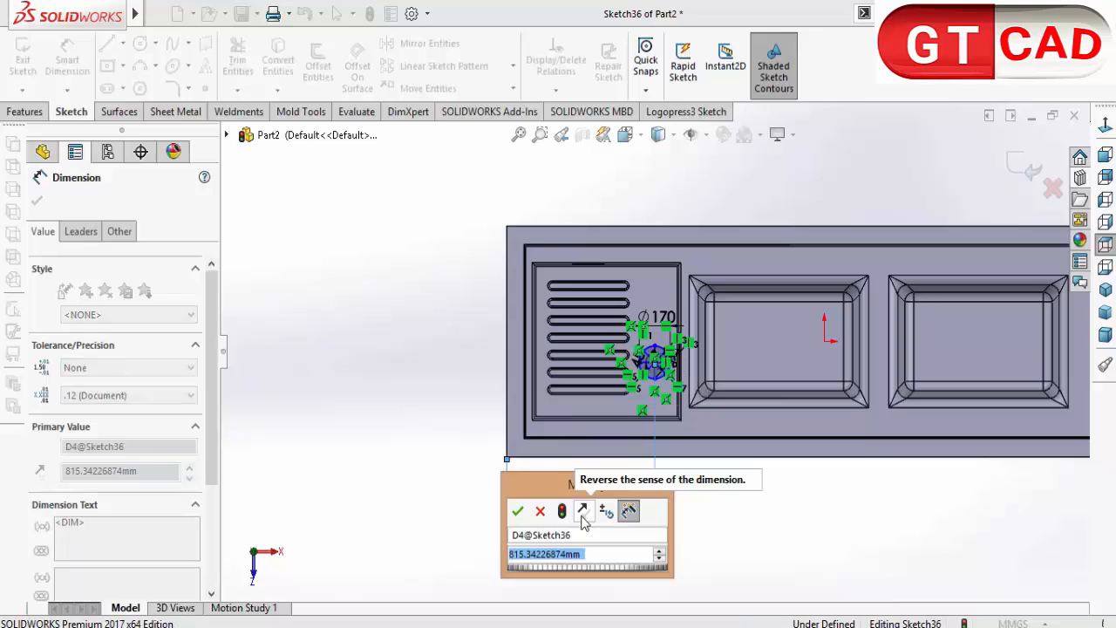
key("Return")
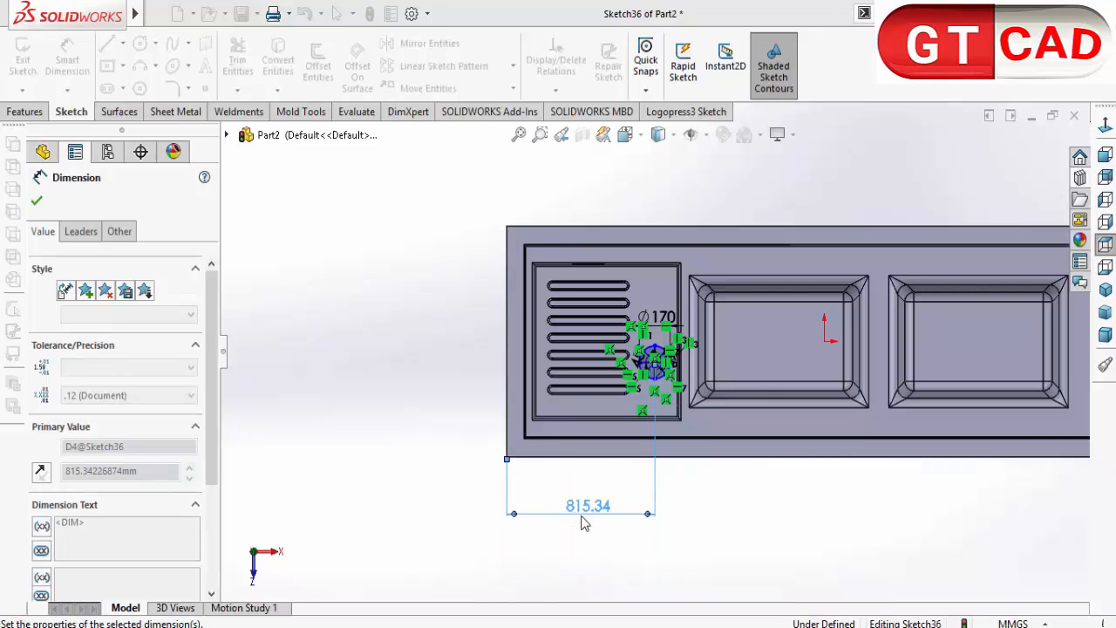
scroll(652, 383, "down", 5)
scroll(695, 342, "up", 4)
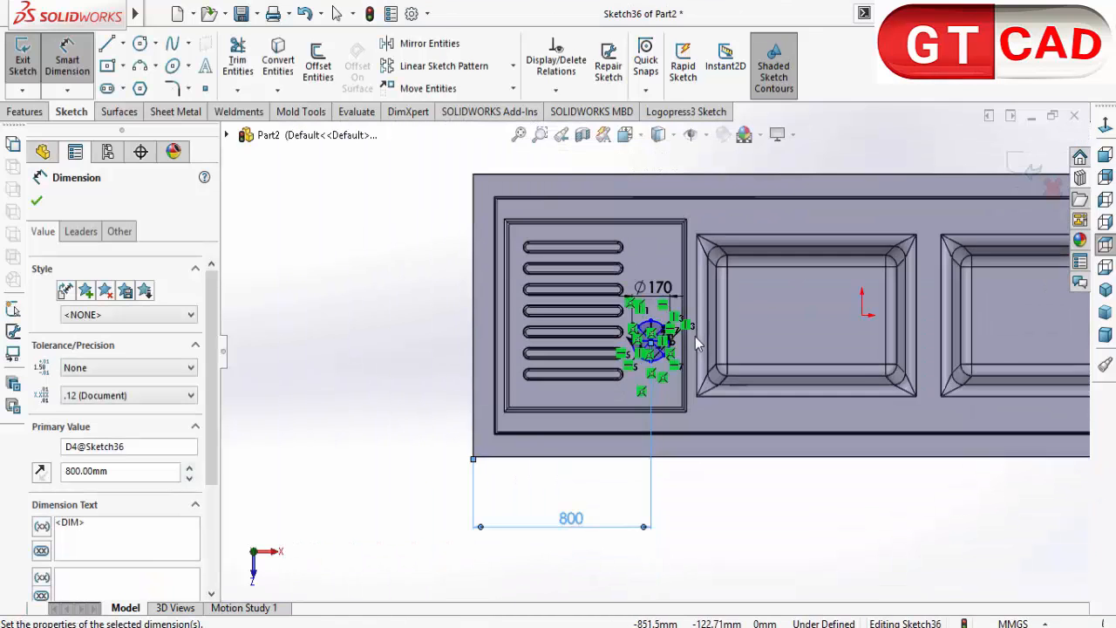
left_click(1029, 172)
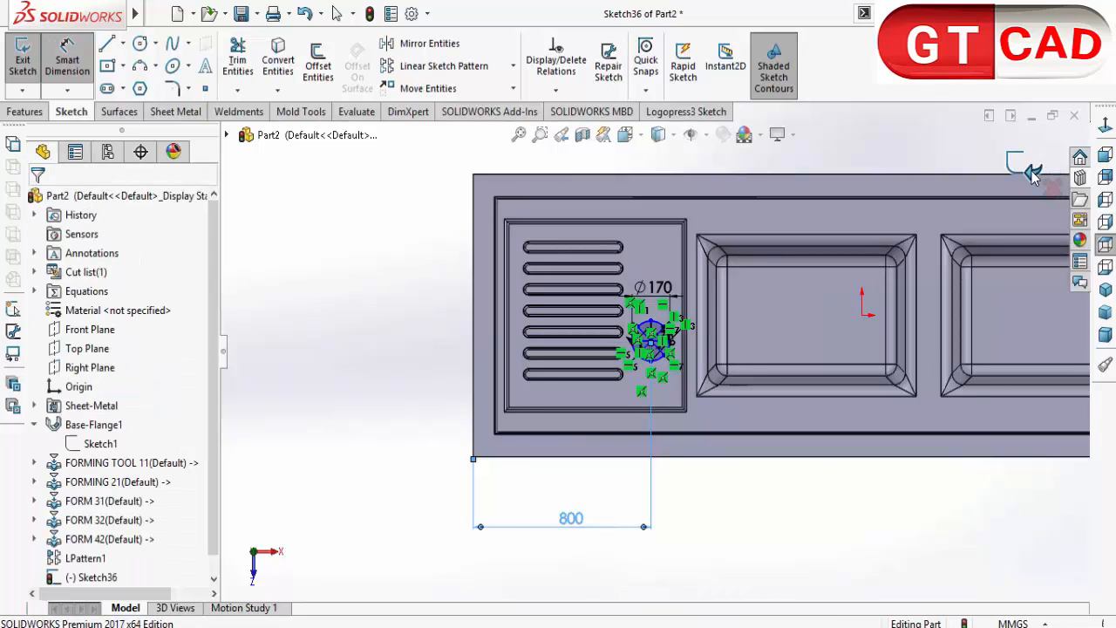
left_click(1029, 171)
scroll(663, 334, "down", 5)
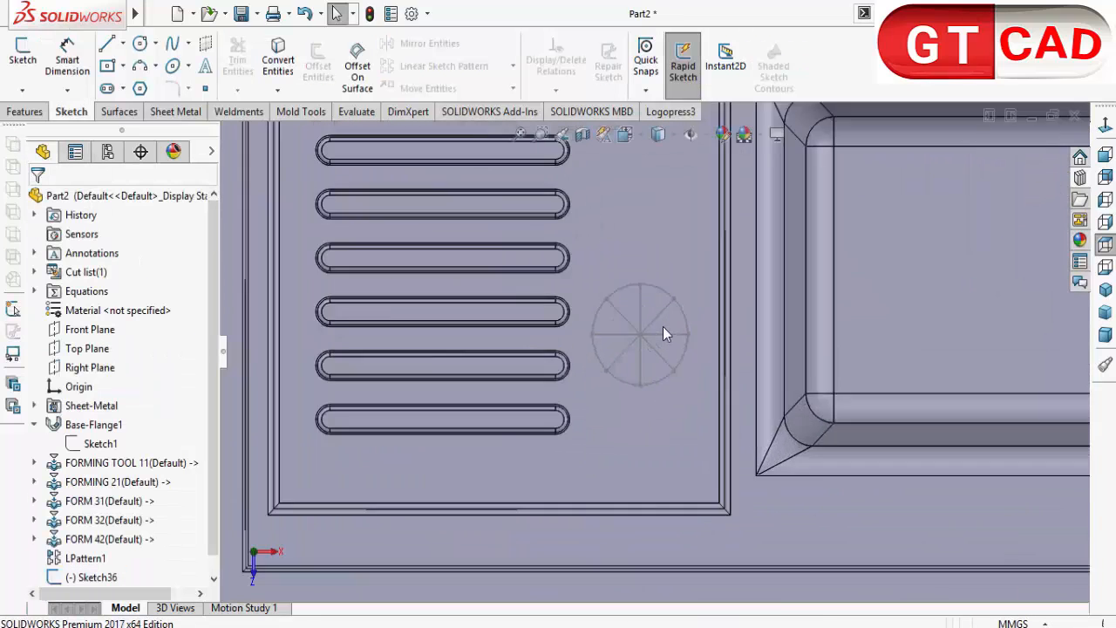
scroll(662, 334, "down", 3)
left_click(669, 272)
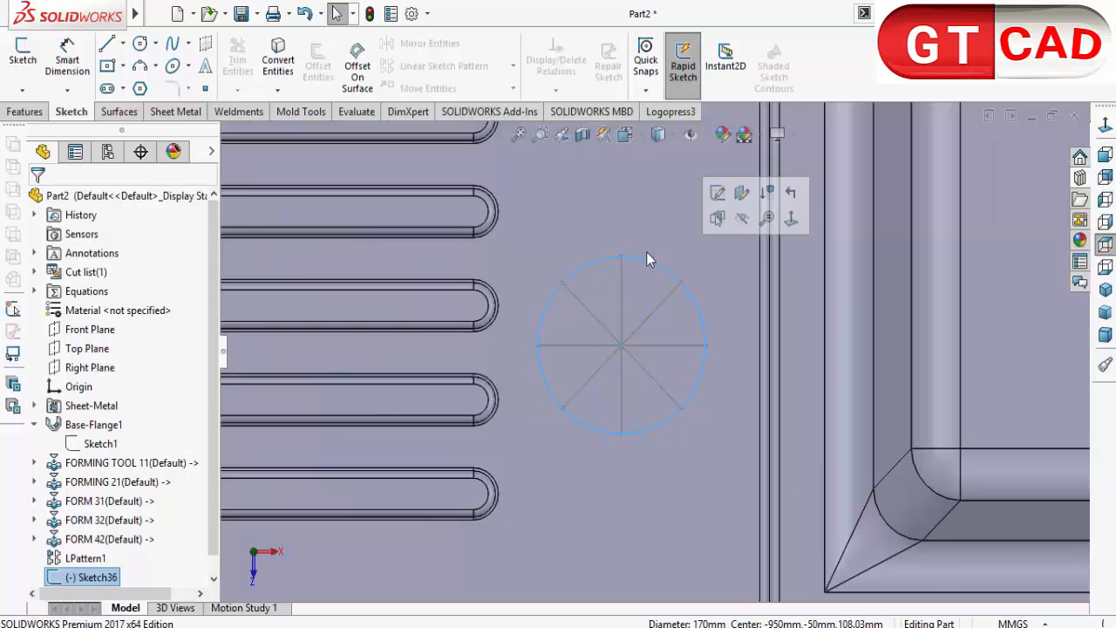
left_click(176, 111)
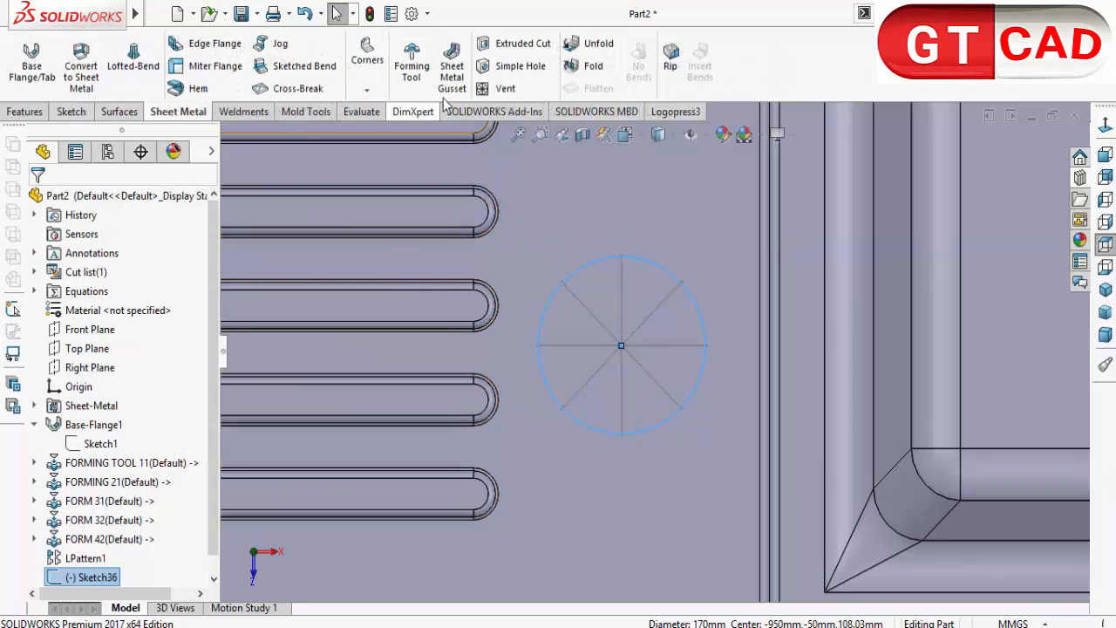
left_click(493, 88)
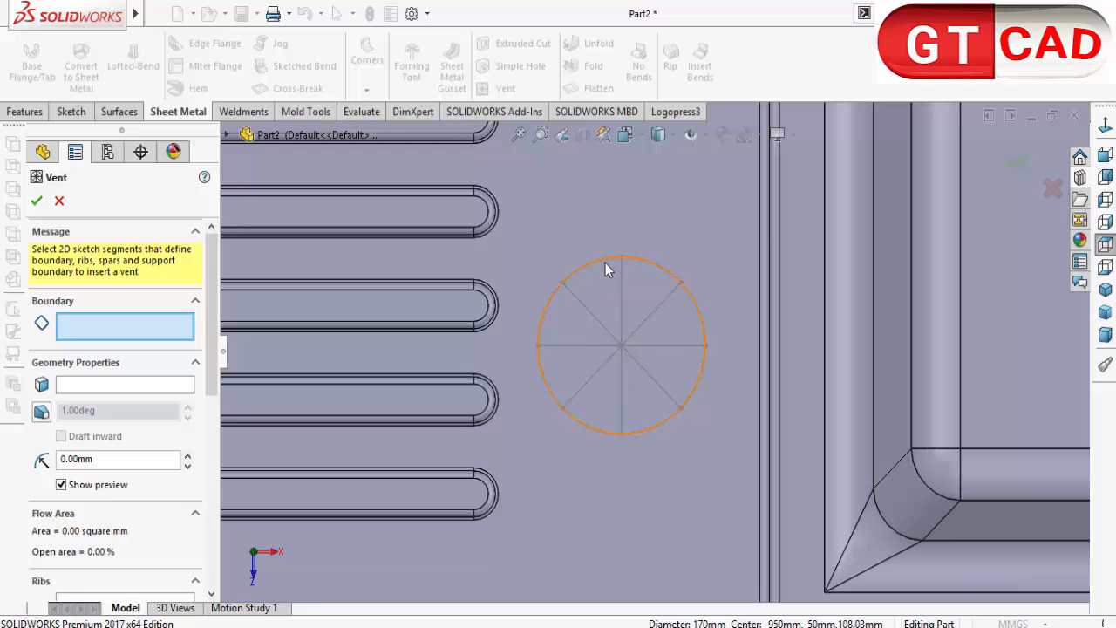
left_click(59, 201)
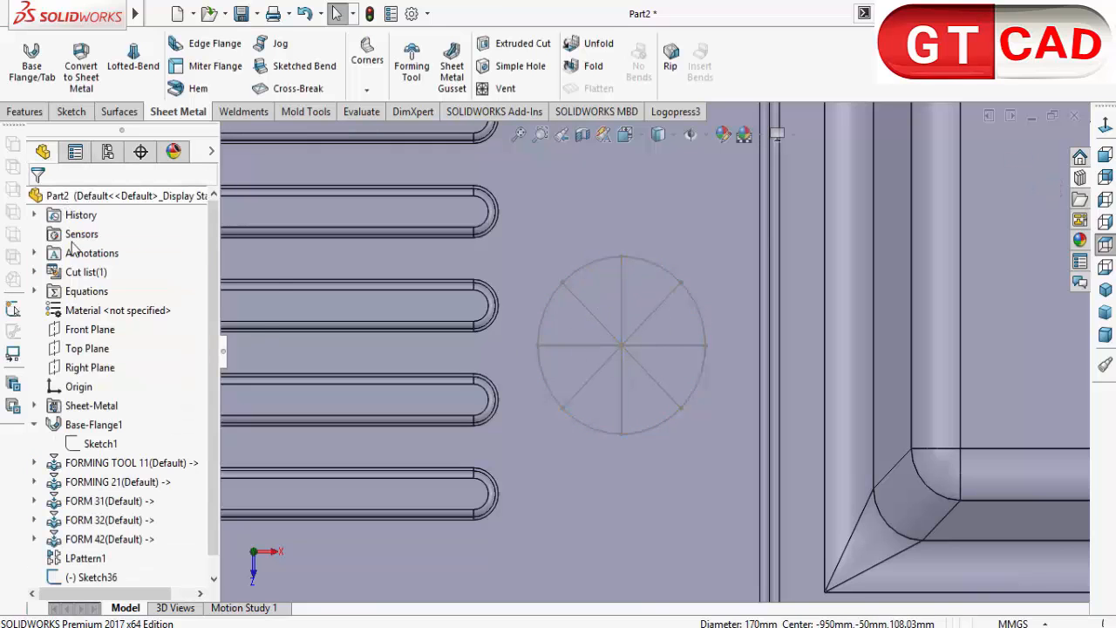
Reopen the vent sketch, draw a concentric circle inside the 170 mm one, and dimension its diameter as 120 mm
left_click(96, 576)
left_click(101, 532)
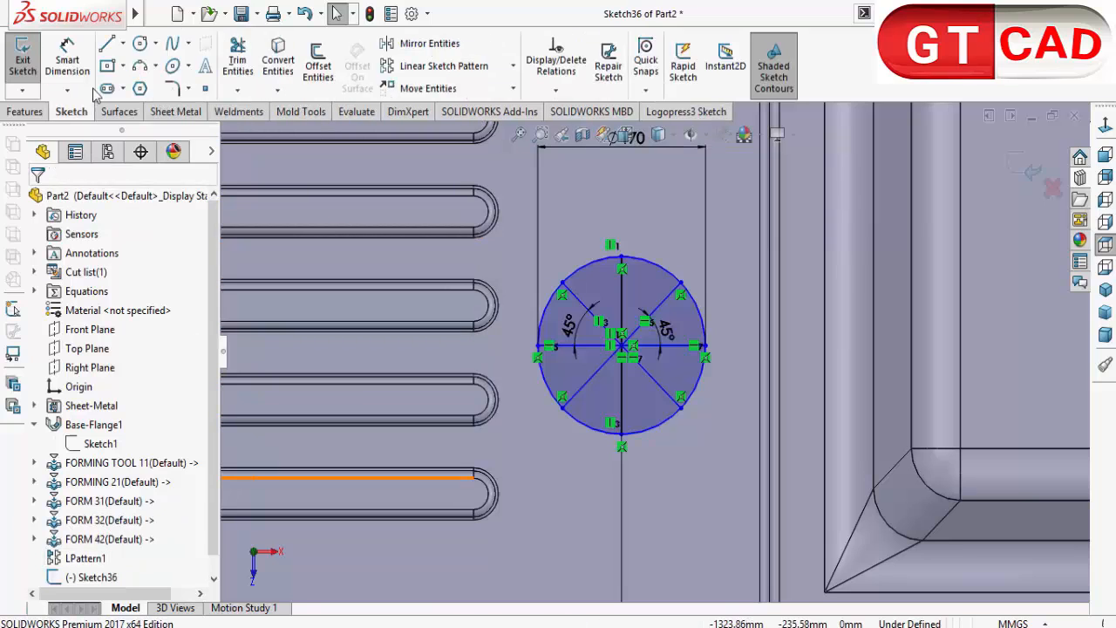
left_click(140, 43)
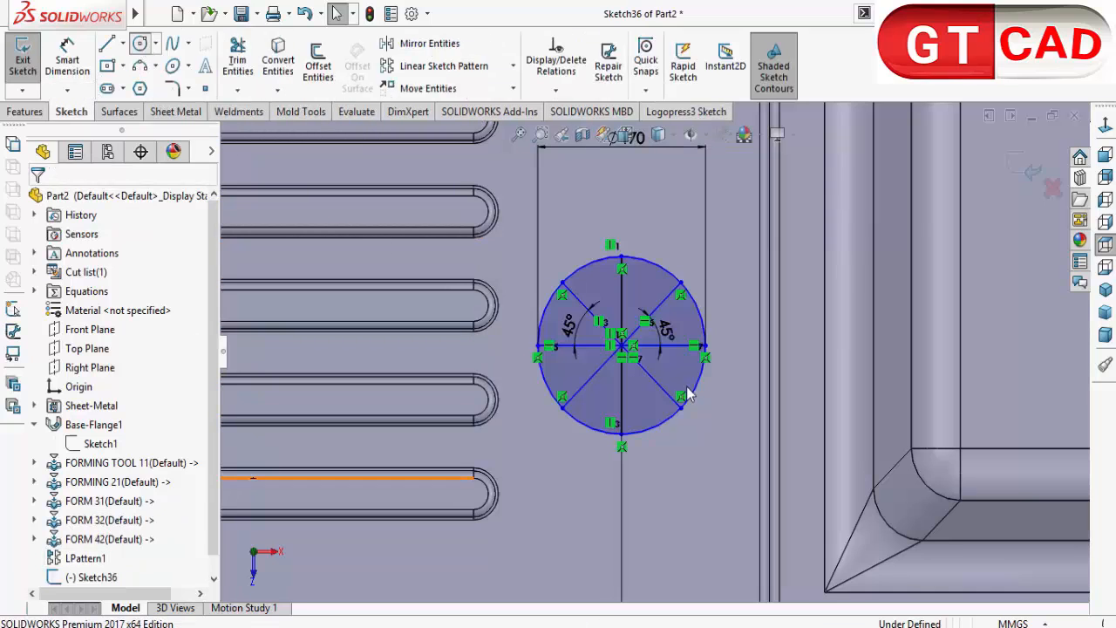
left_click(621, 347)
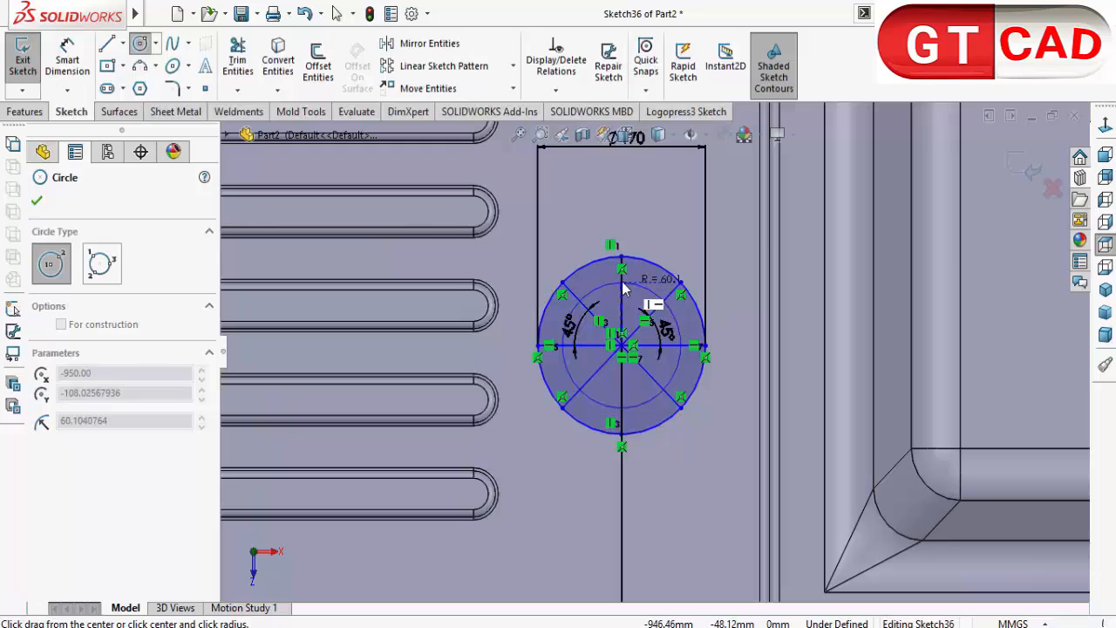
left_click(623, 288)
left_click(67, 59)
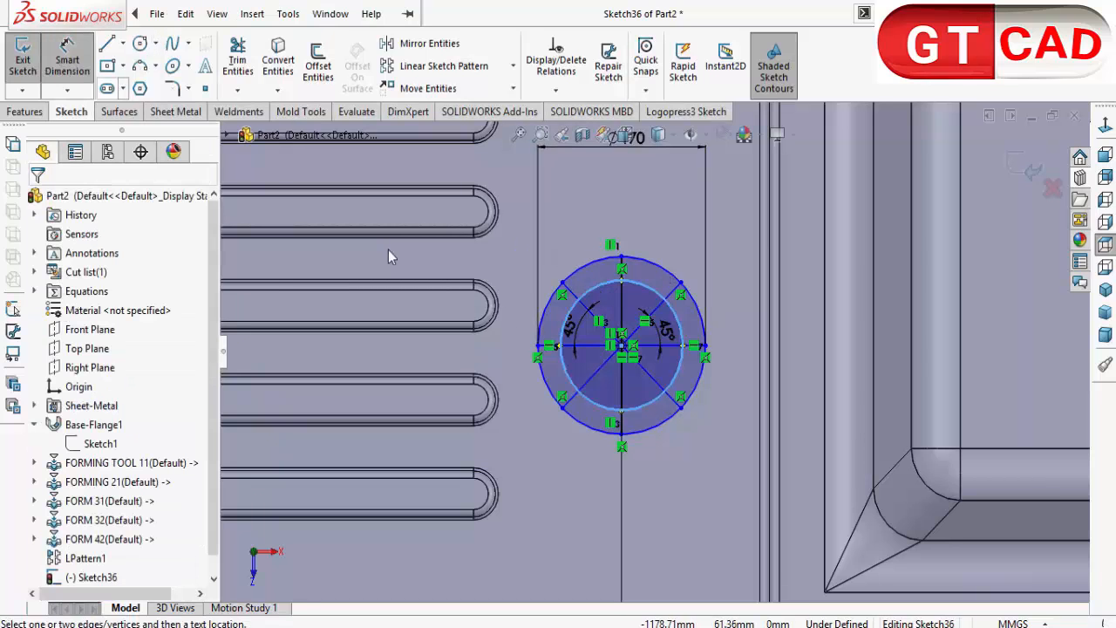
left_click(577, 303)
left_click(574, 253)
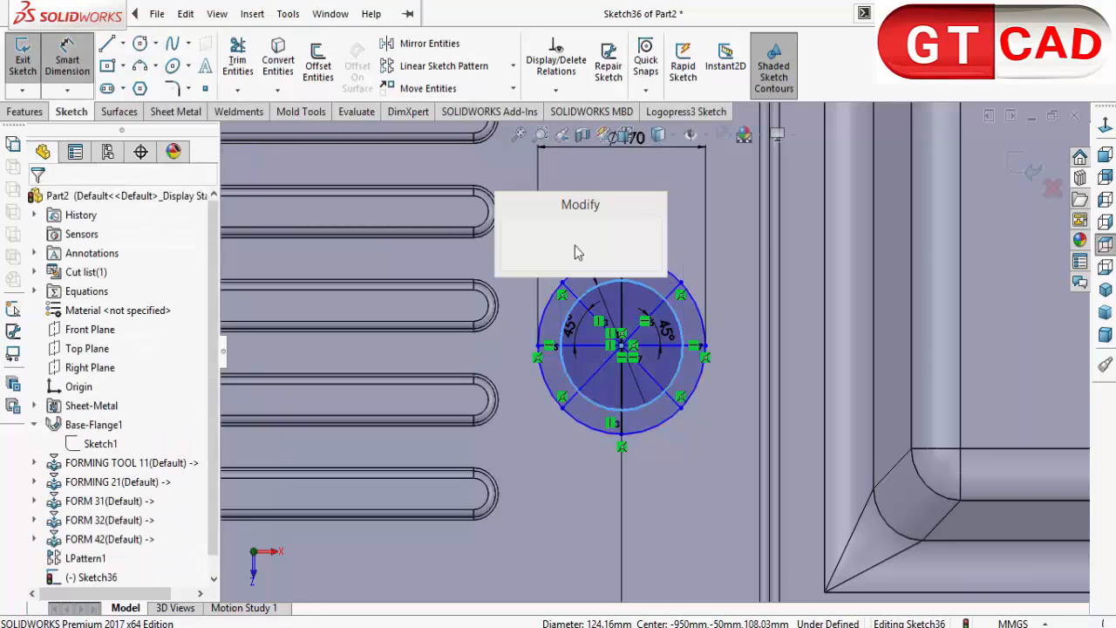
type("120")
key("Return")
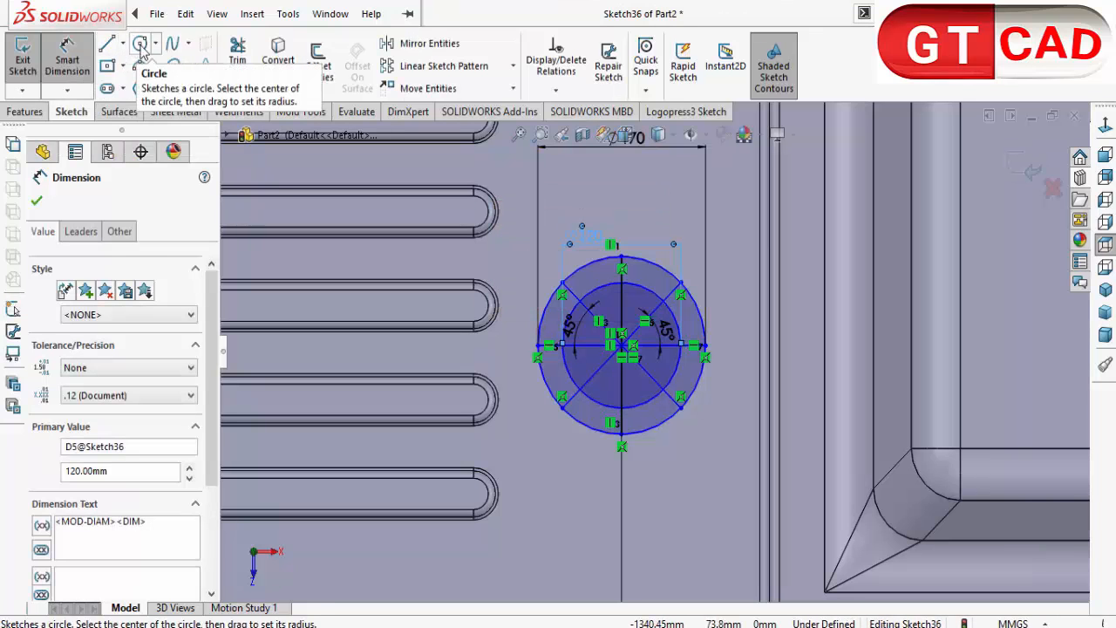
Draw a smaller concentric circle at the same centre, dimension its diameter as 60 mm, and exit the sketch
left_click(140, 45)
left_click(622, 349)
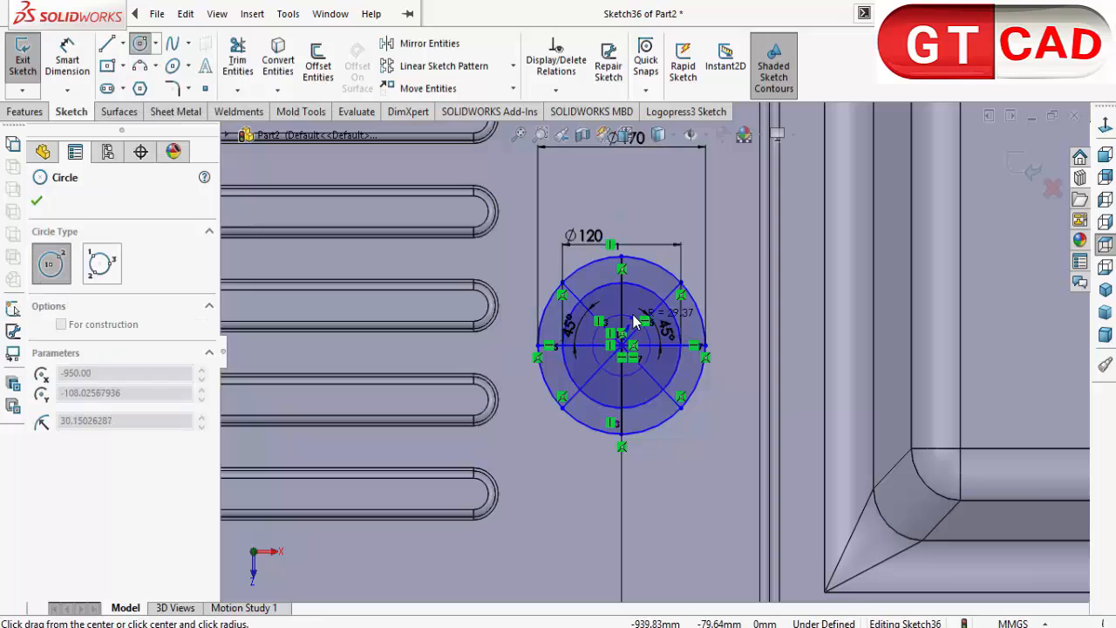
left_click(642, 315)
left_click(70, 63)
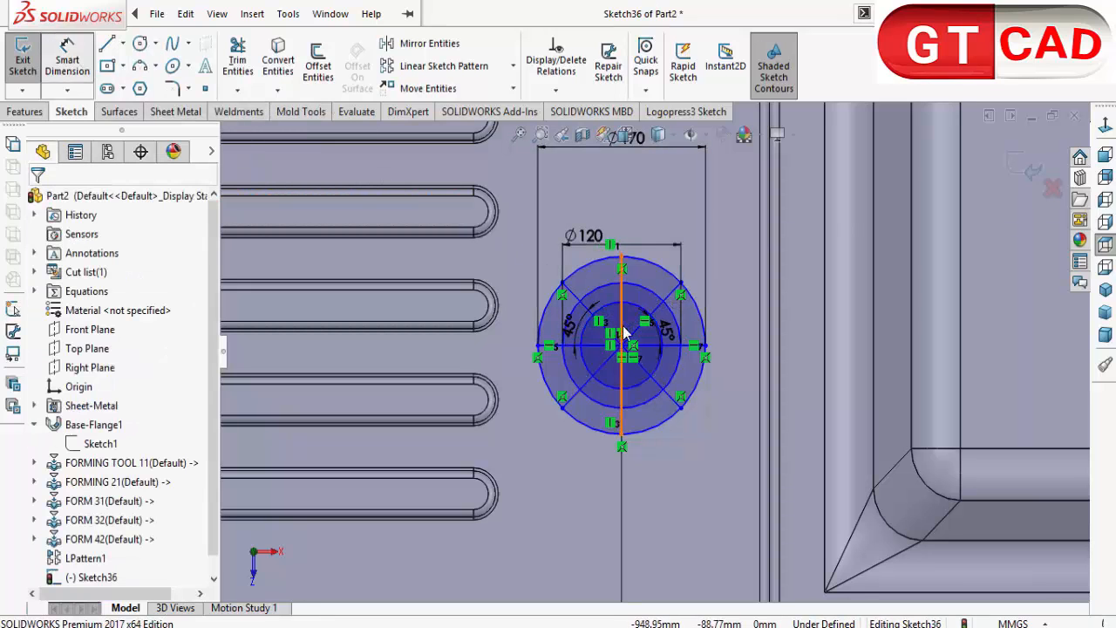
left_click(650, 317)
left_click(671, 256)
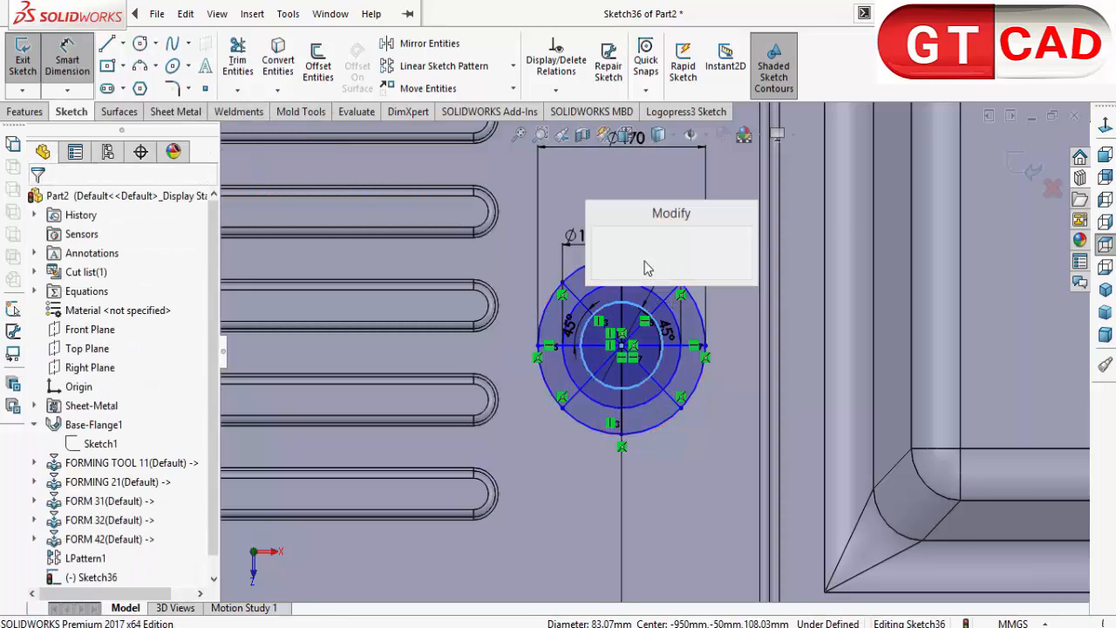
type("80")
key("Return")
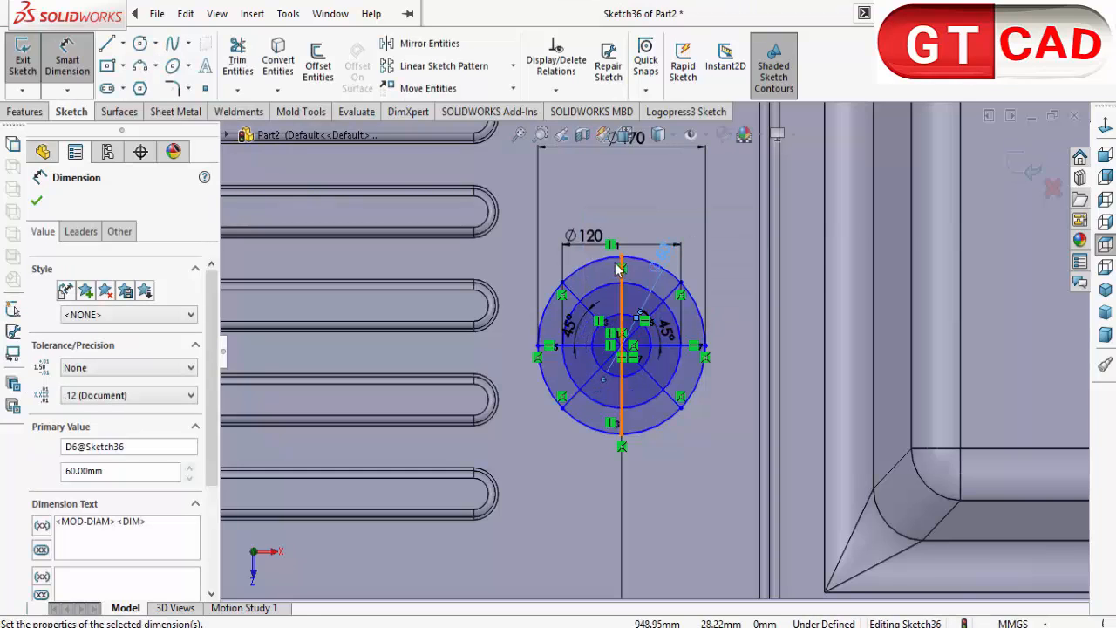
key("Escape")
left_click(22, 58)
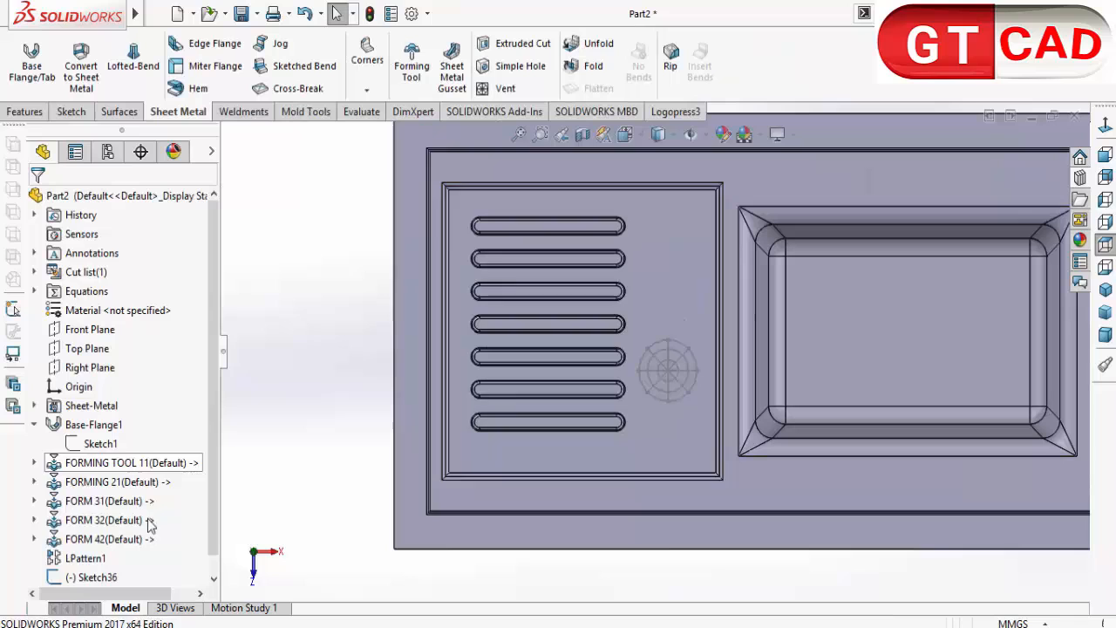
Reopen the vent sketch and move the circles' common centre vertically on the drainer face to about Y -98 mm
left_click(87, 577)
left_click(94, 530)
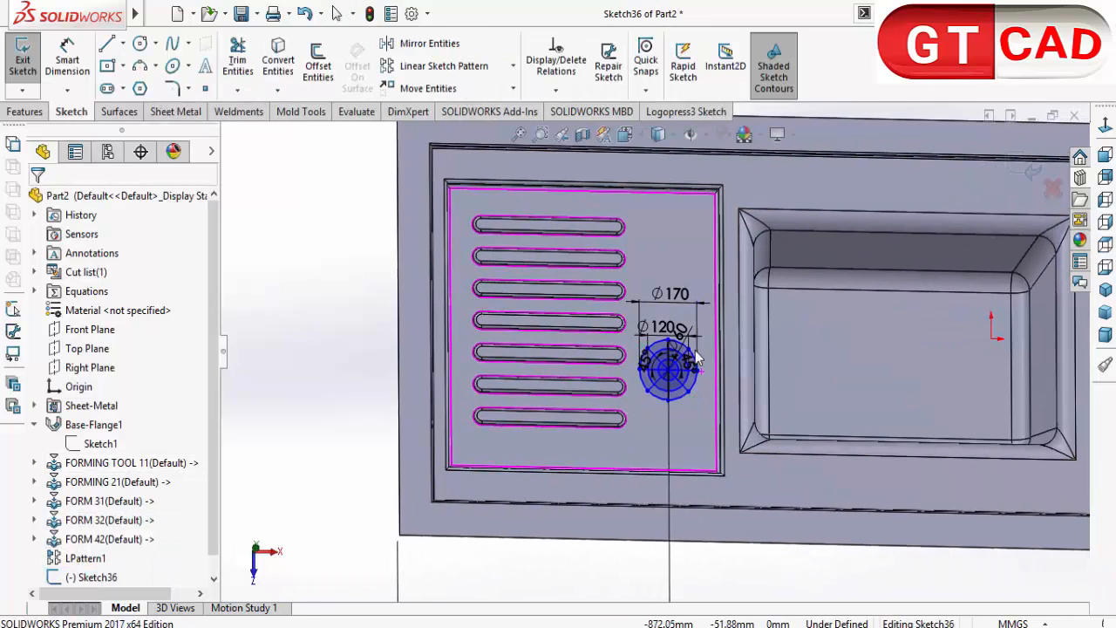
scroll(672, 375, "down", 8)
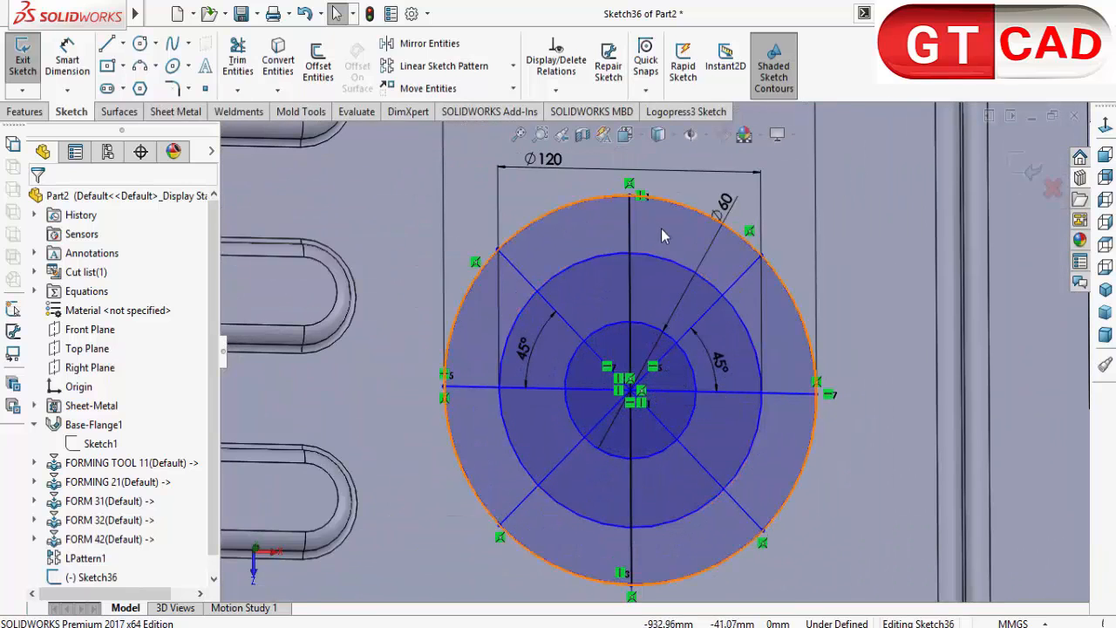
left_click(627, 213)
left_click(593, 197)
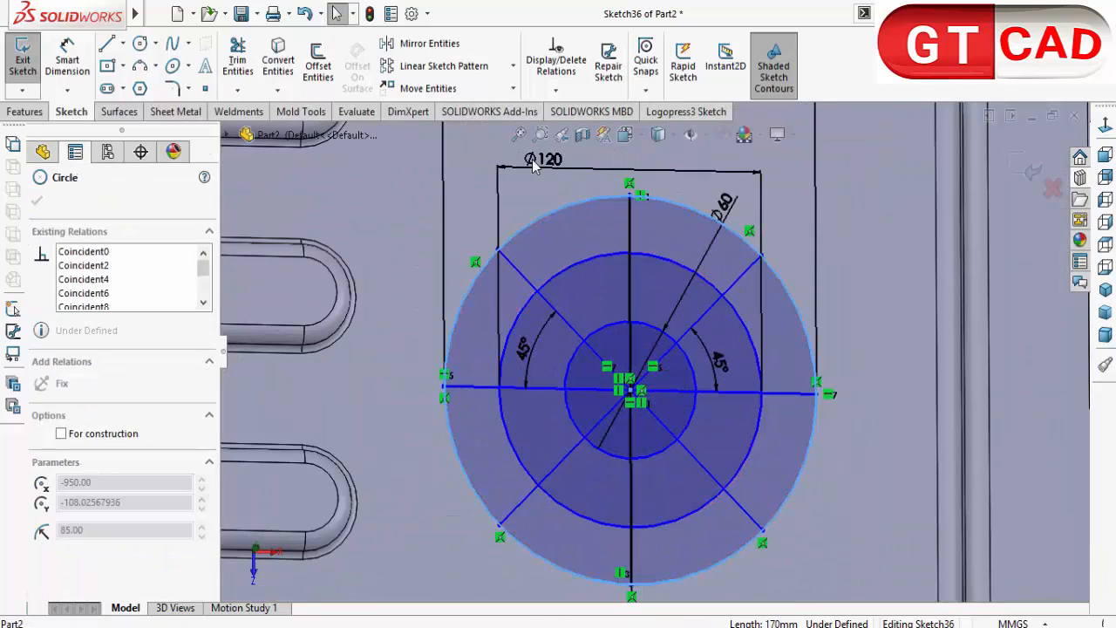
left_click(631, 392)
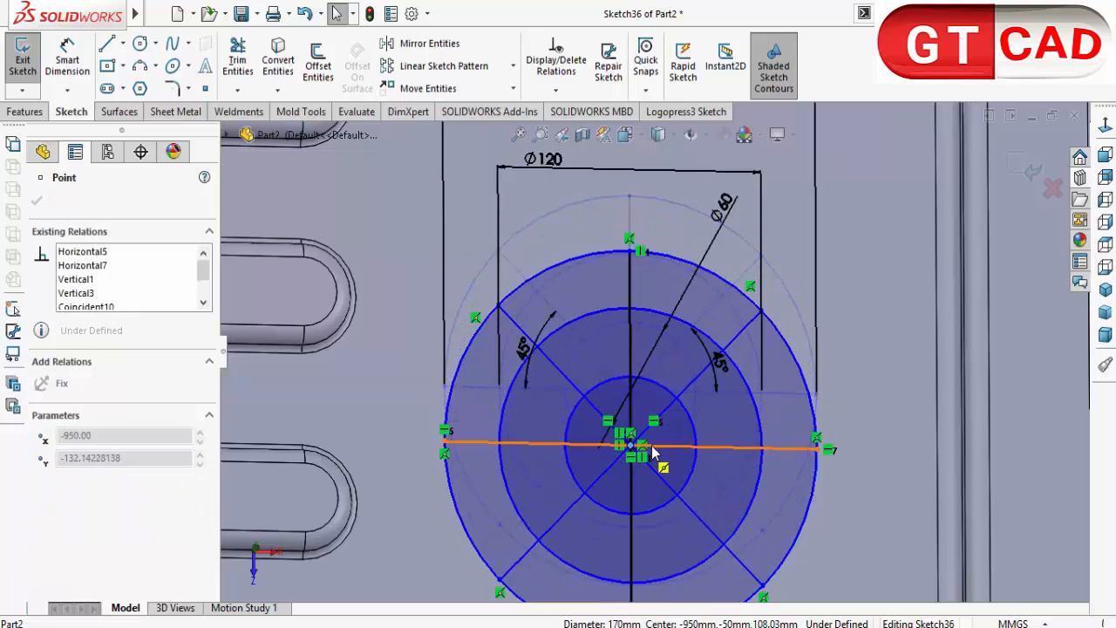
scroll(650, 367, "up", 6)
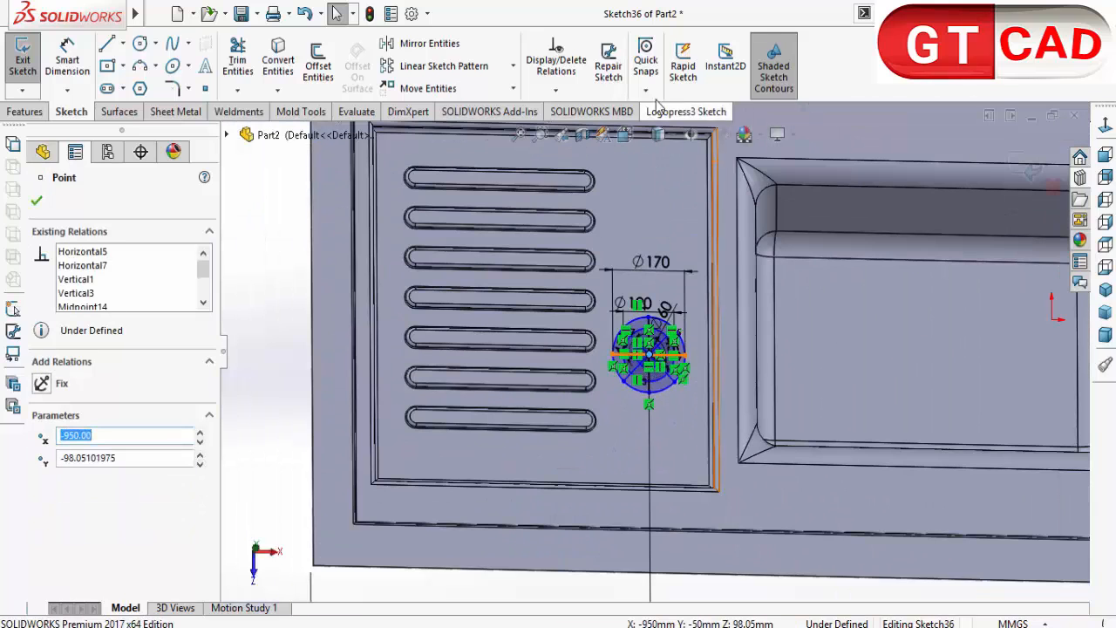
Clear the selection of the circles' centre point and exit the vent sketch on the drainer face
scroll(649, 340, "up", 2)
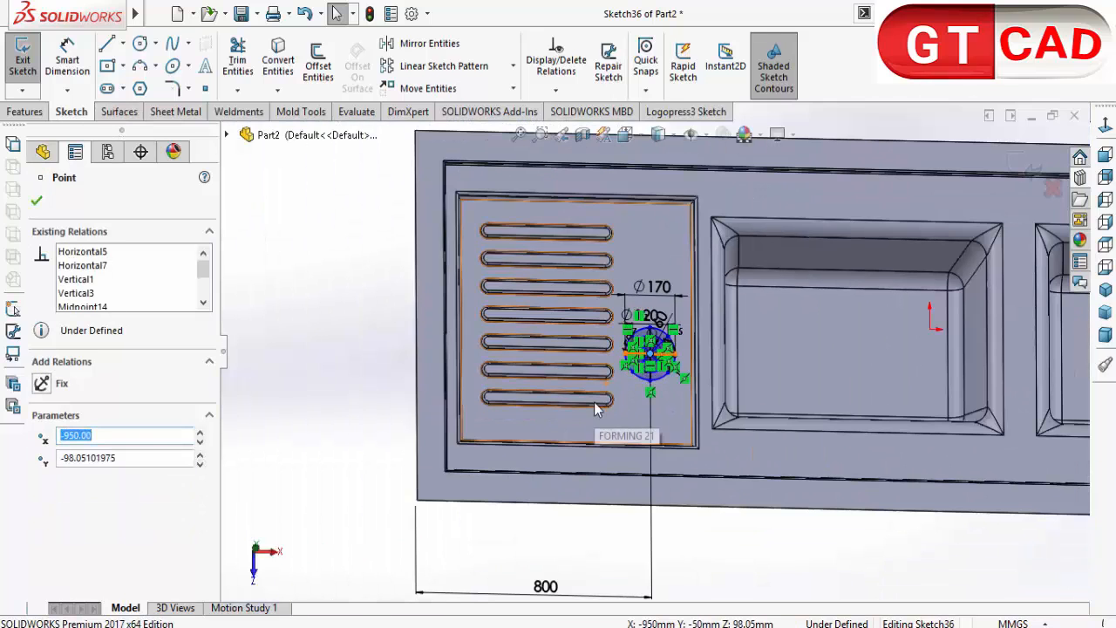
left_click(744, 557)
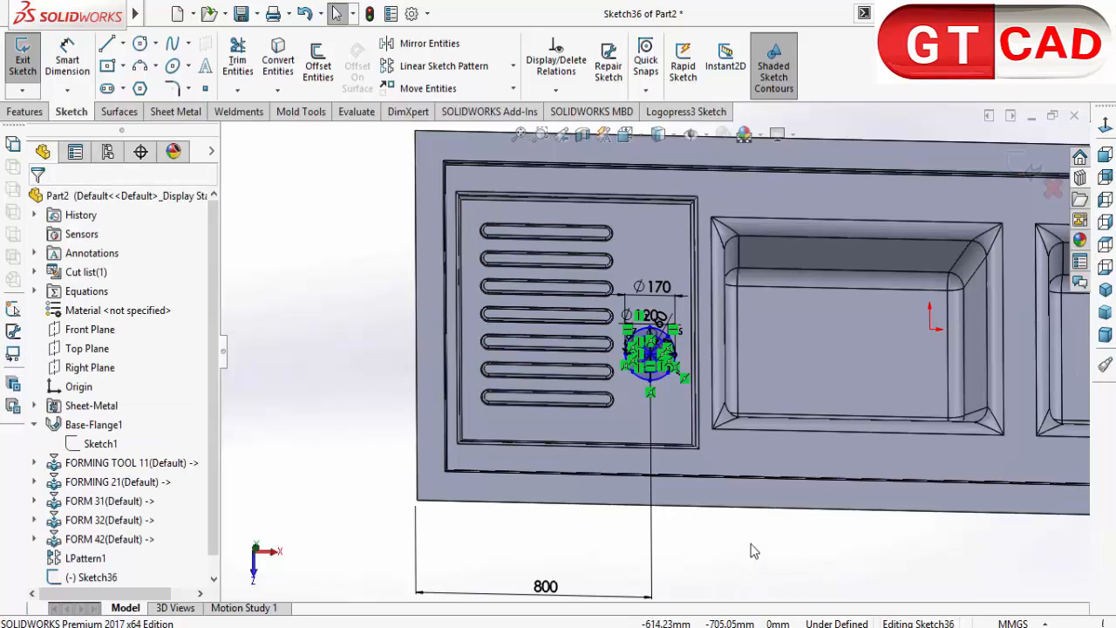
left_click(1104, 127)
scroll(525, 346, "down", 6)
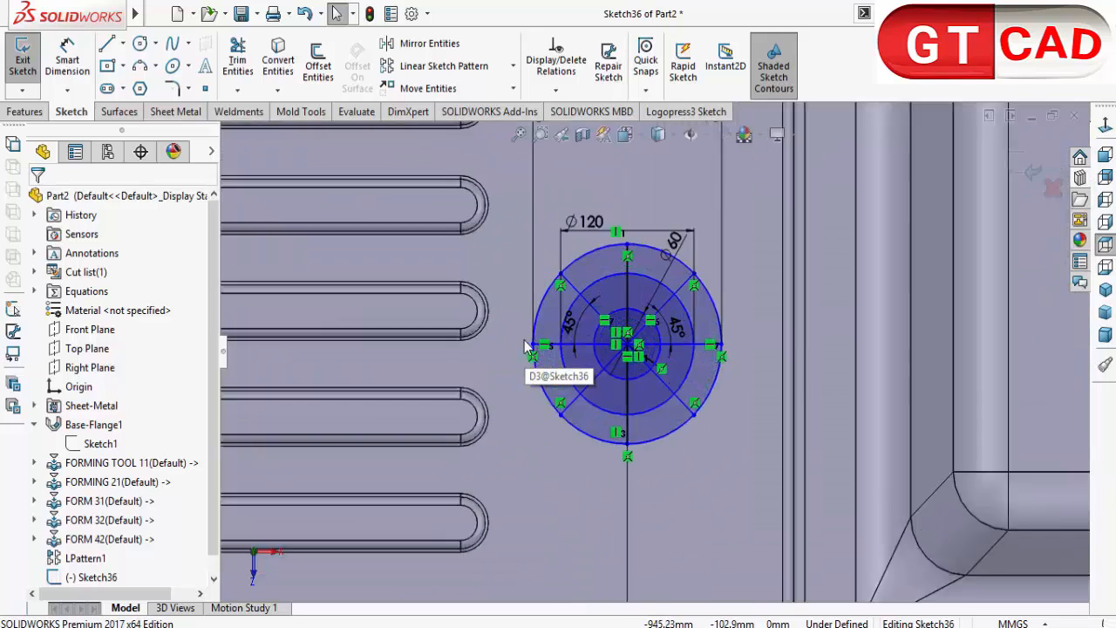
scroll(645, 393, "up", 3)
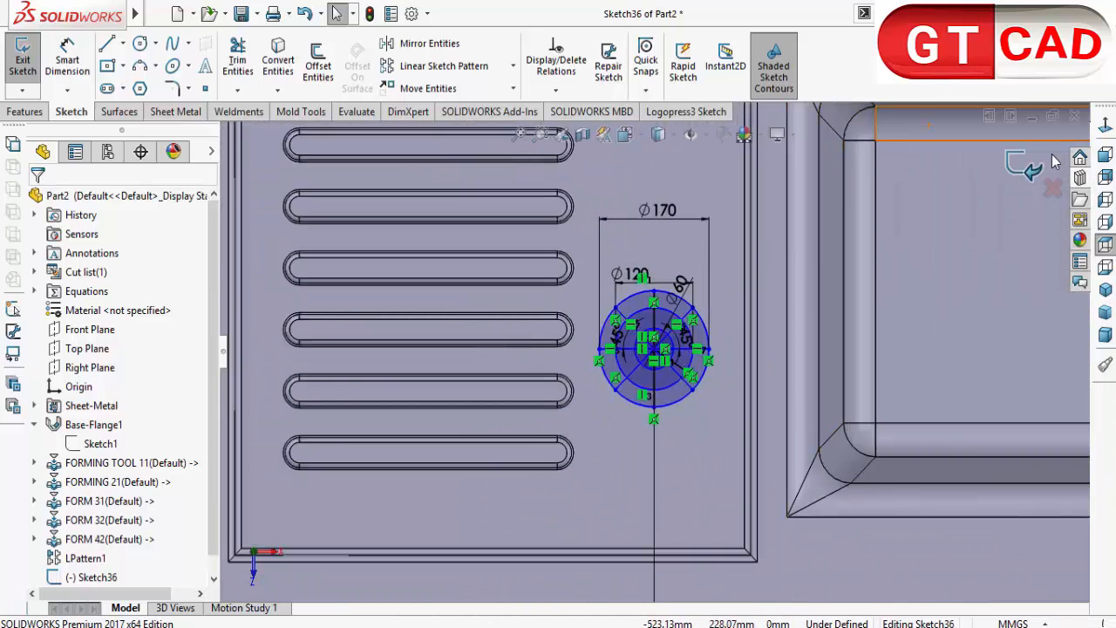
left_click(1021, 166)
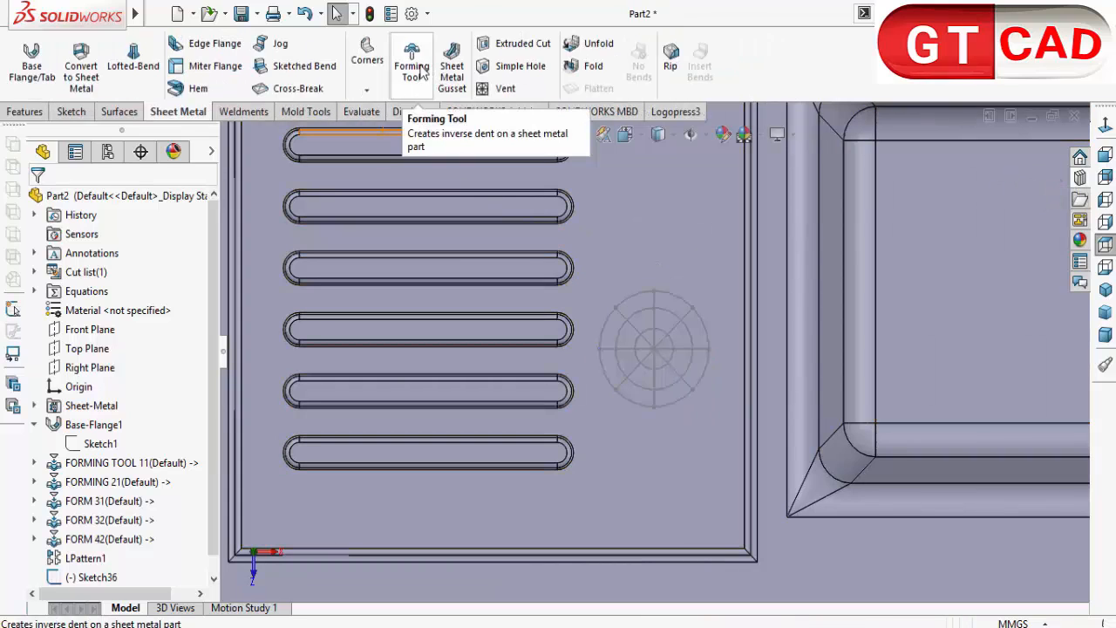
left_click(502, 88)
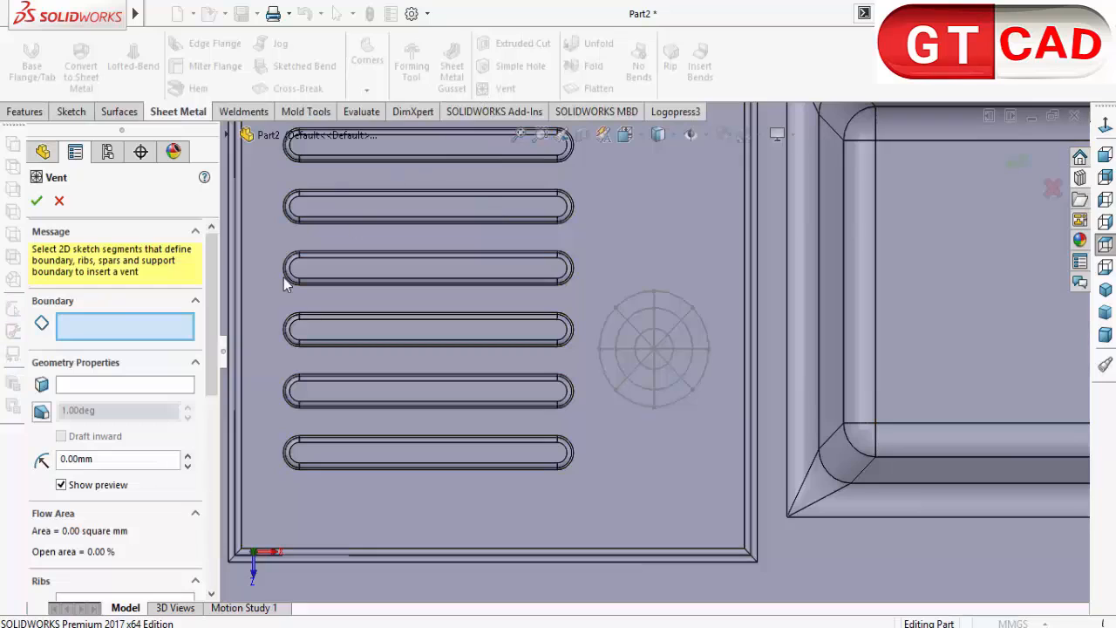
left_click(167, 386)
left_click(635, 218)
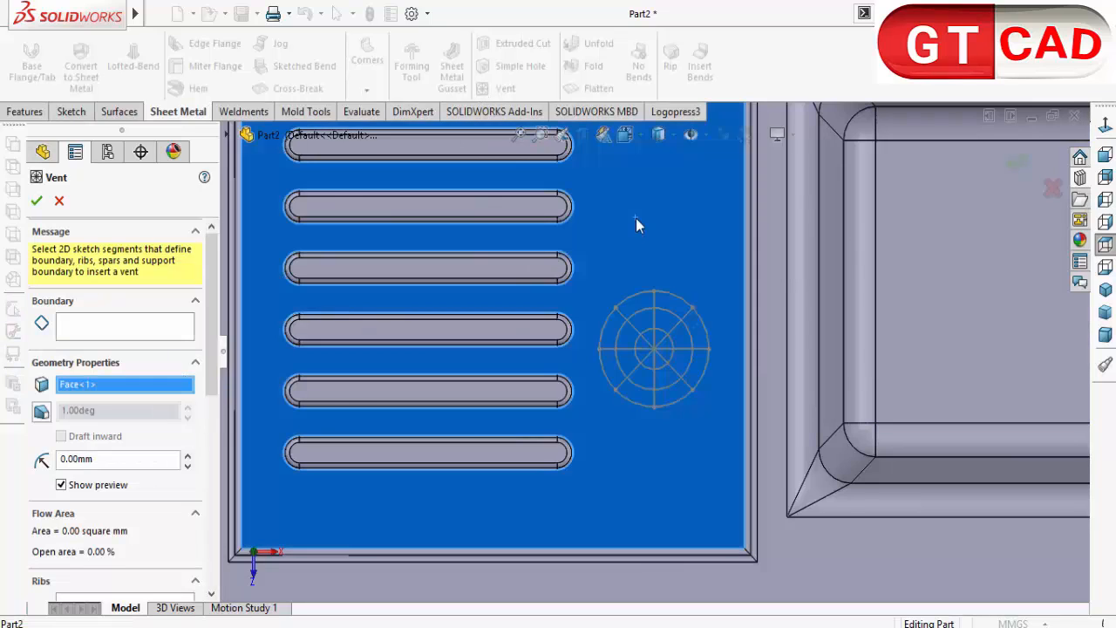
left_click(137, 325)
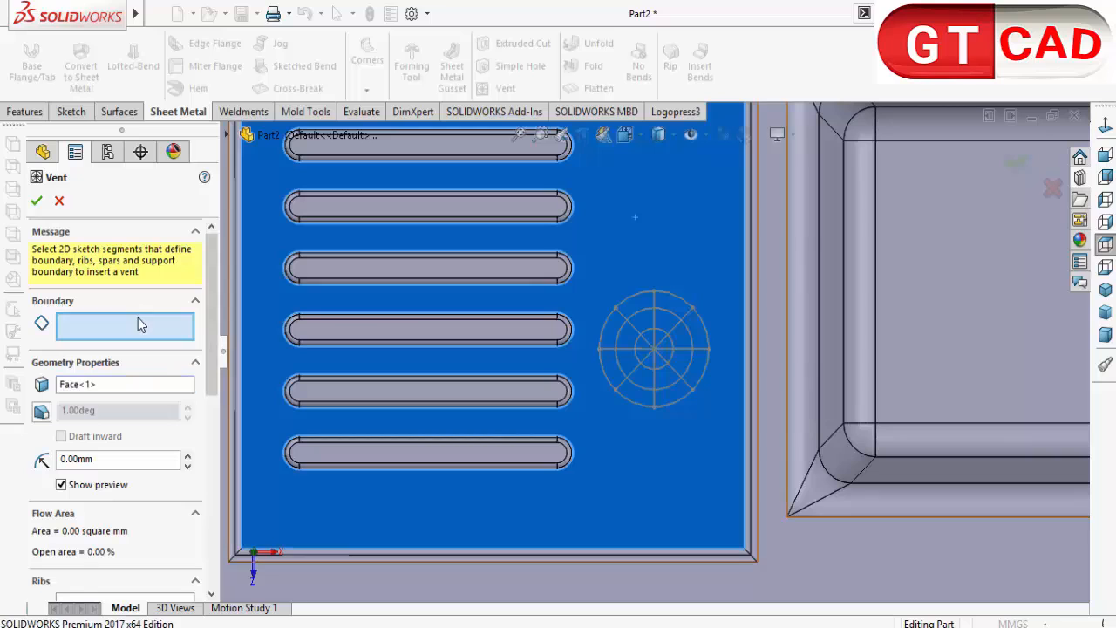
left_click(674, 301)
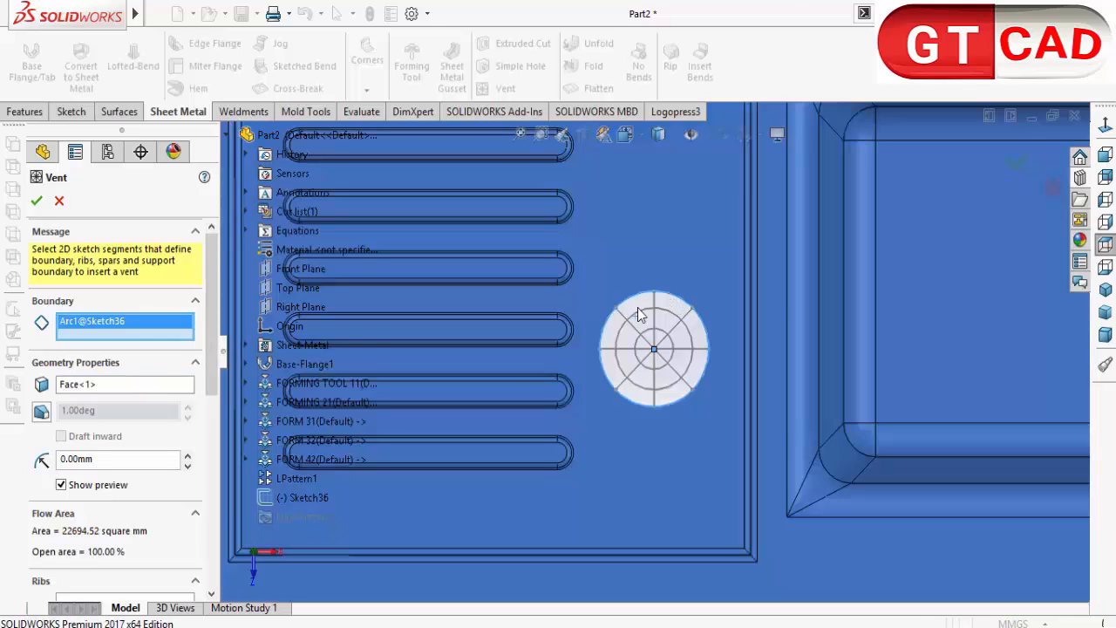
left_click_drag(210, 353, 205, 449)
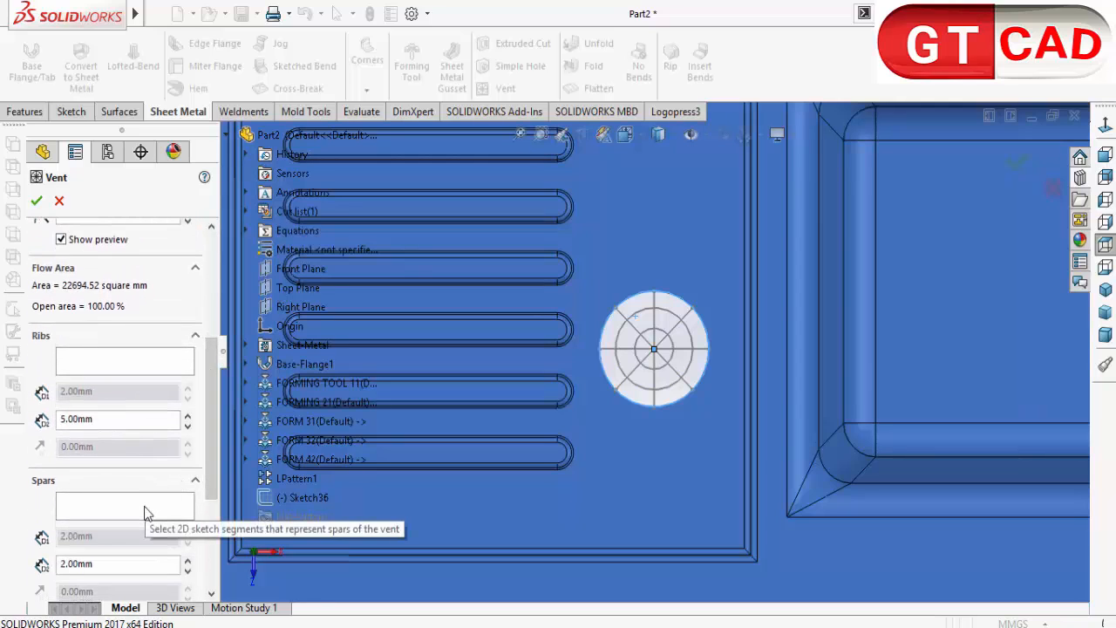
left_click(137, 367)
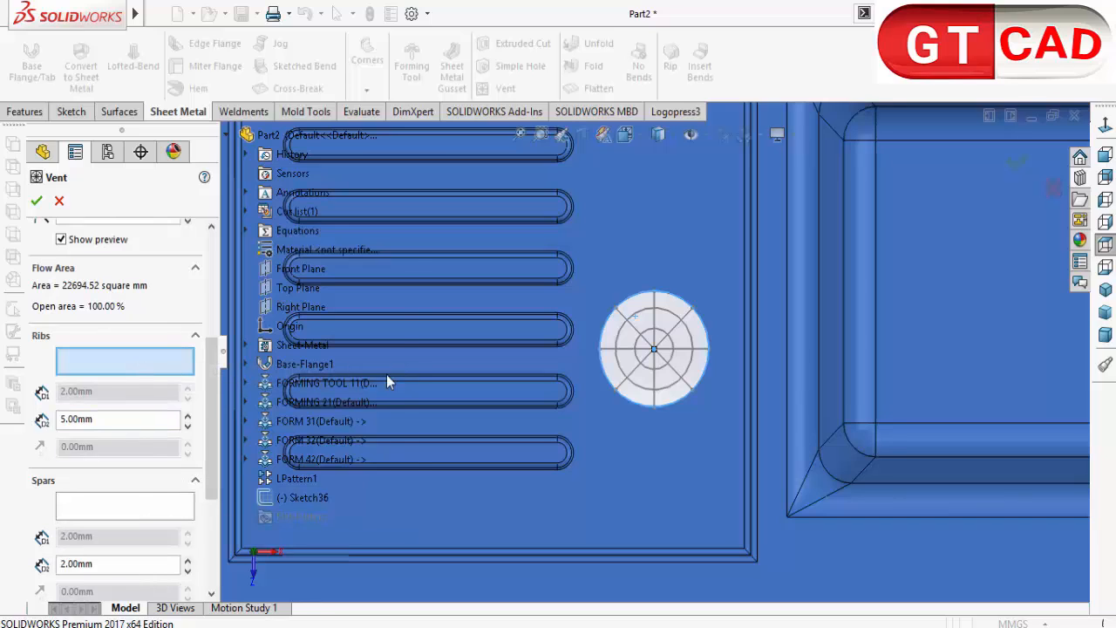
left_click(654, 325)
left_click(621, 318)
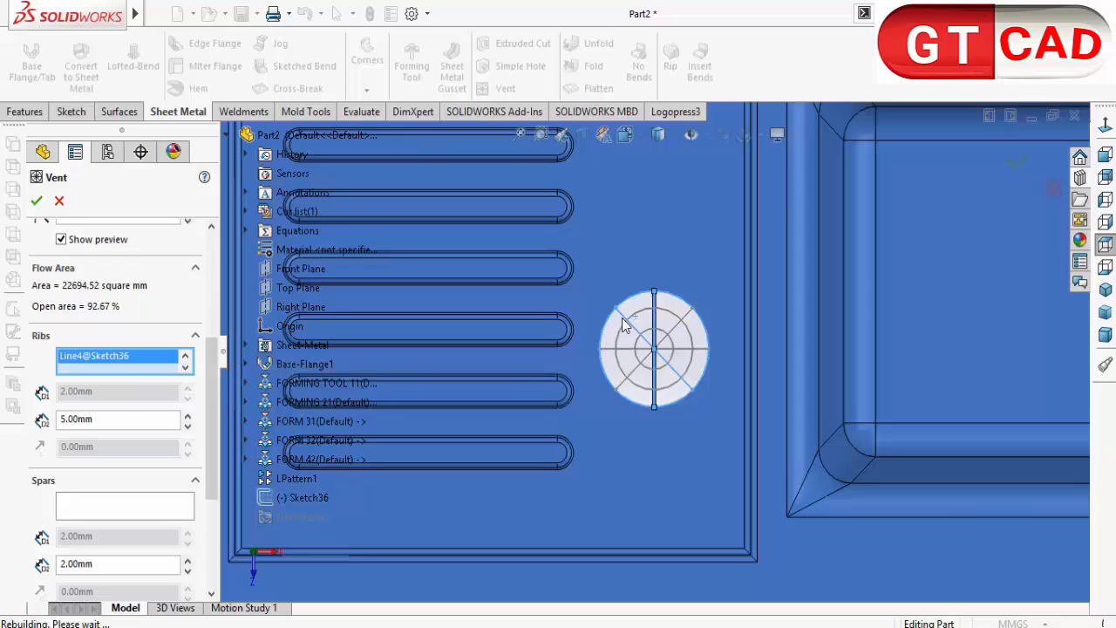
left_click(637, 321)
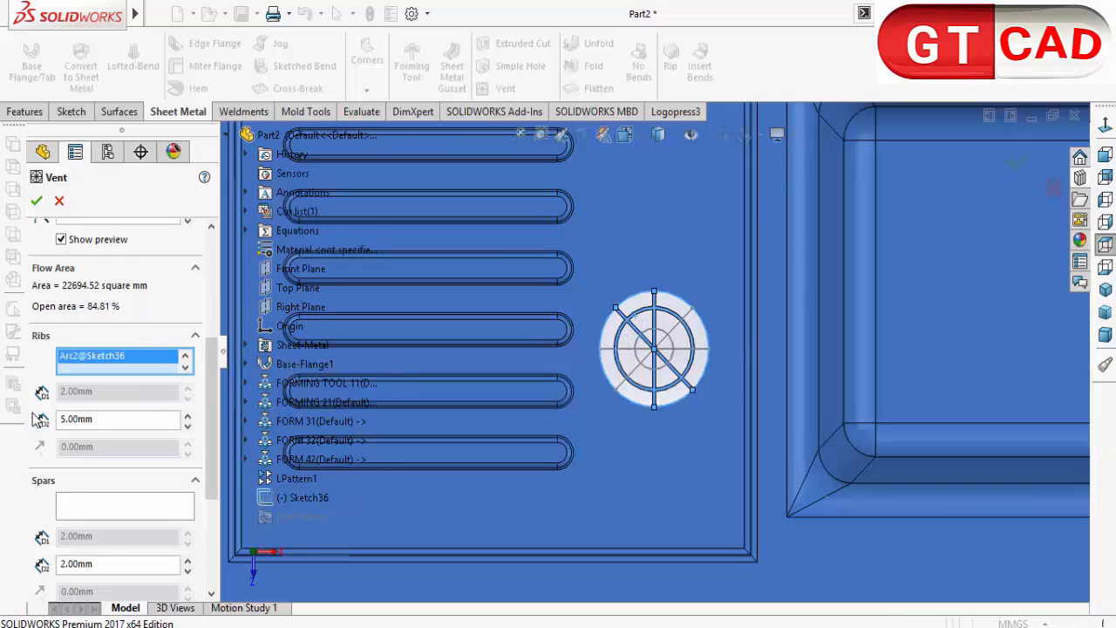
left_click(60, 202)
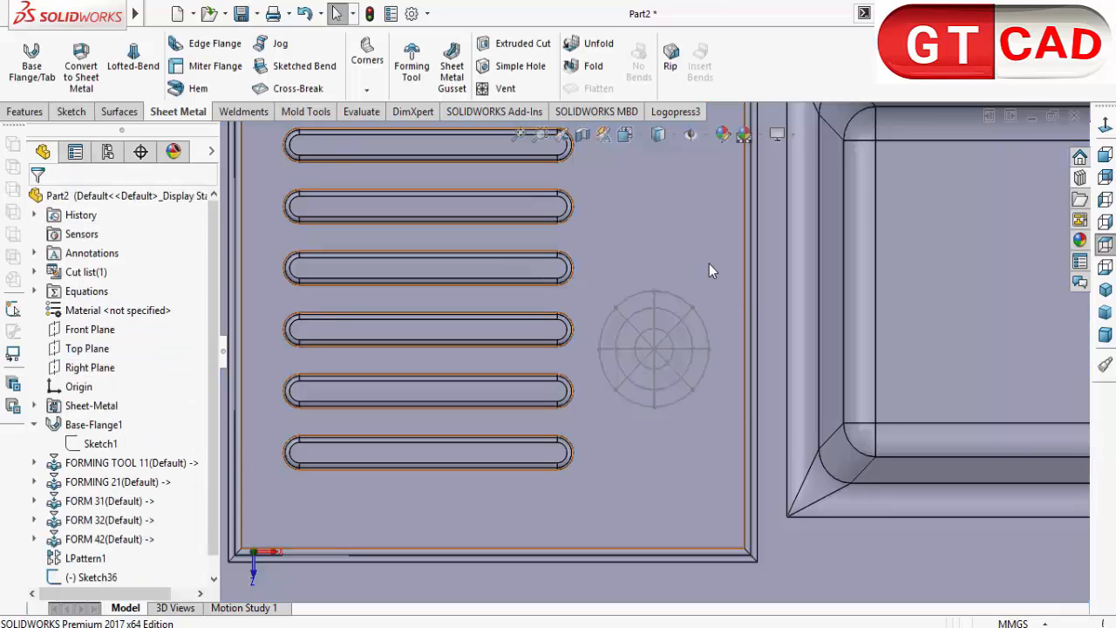
left_click(505, 88)
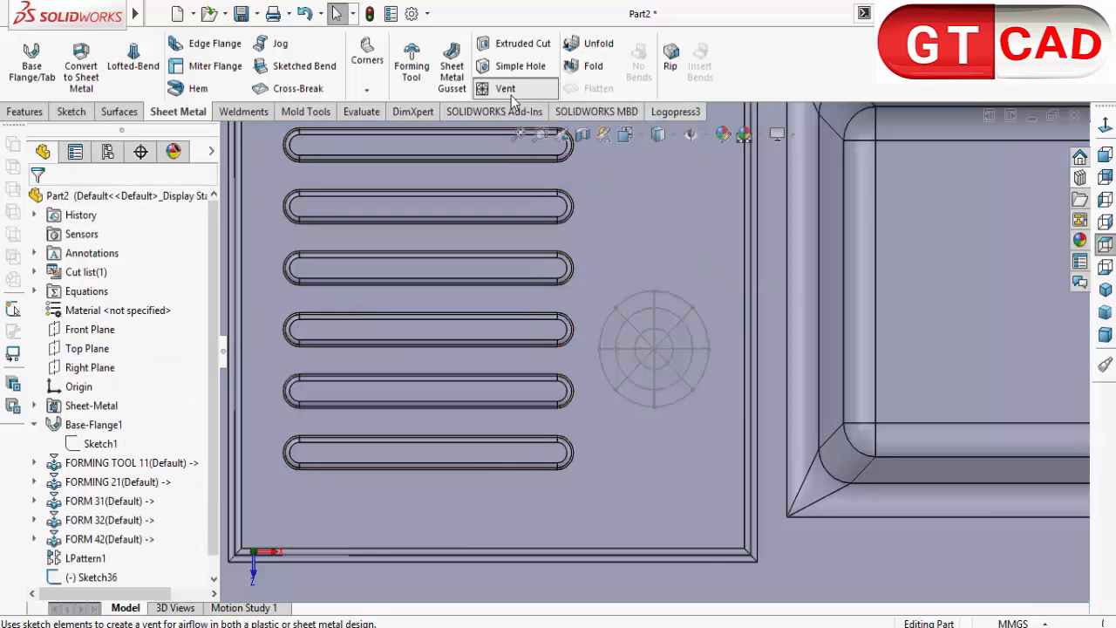
left_click(56, 201)
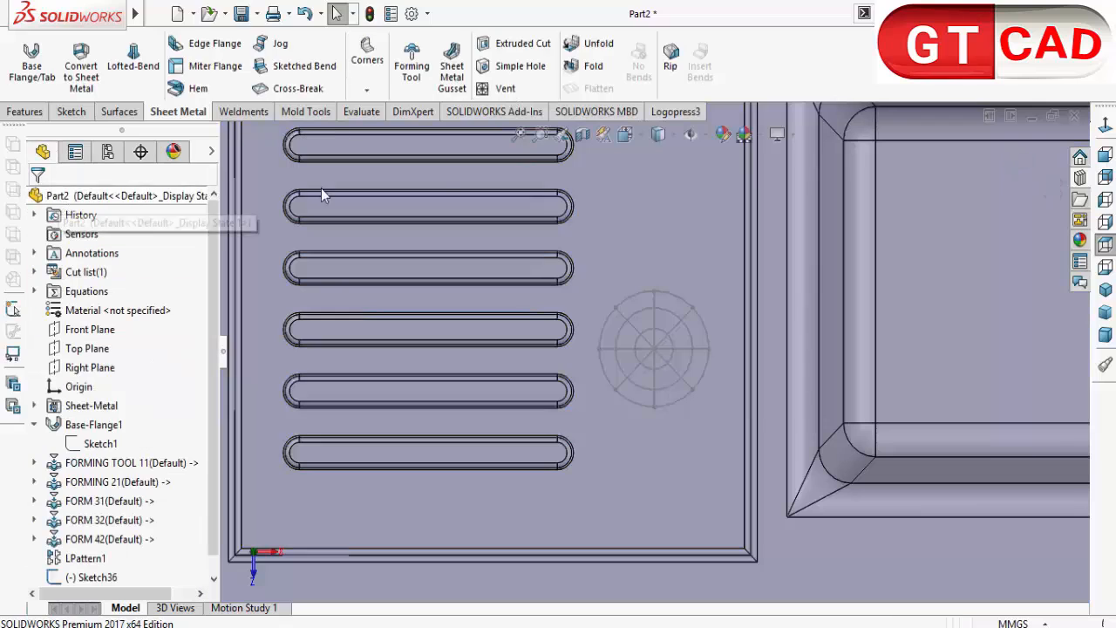
Start a Vent on the drainer face with the 170 mm circle as boundary and the four lines through its centre as ribs
left_click(514, 93)
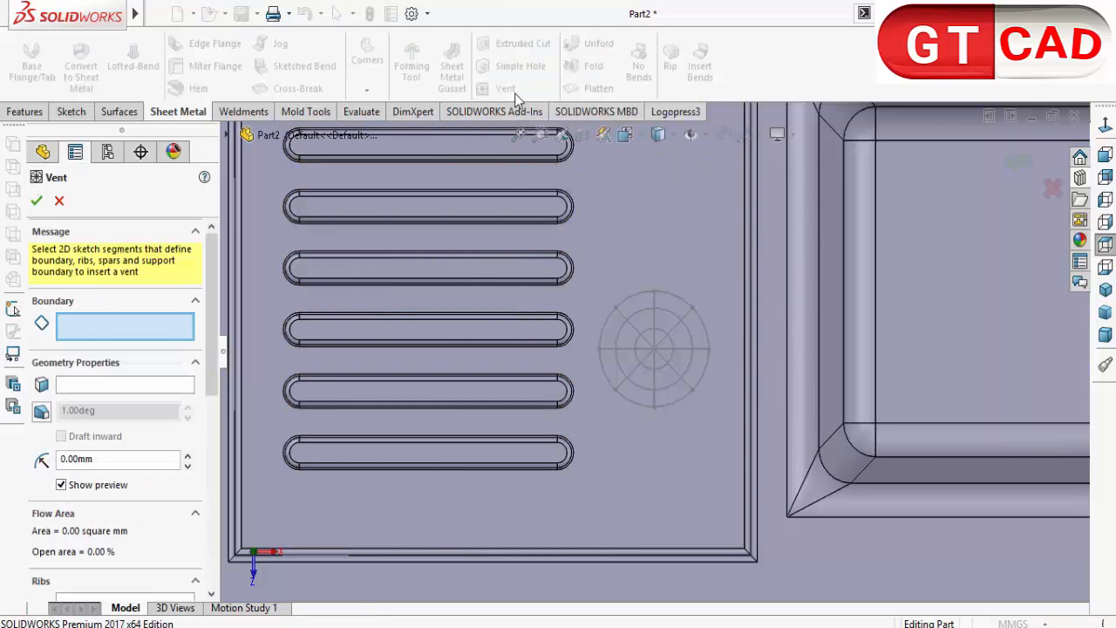
left_click(640, 298)
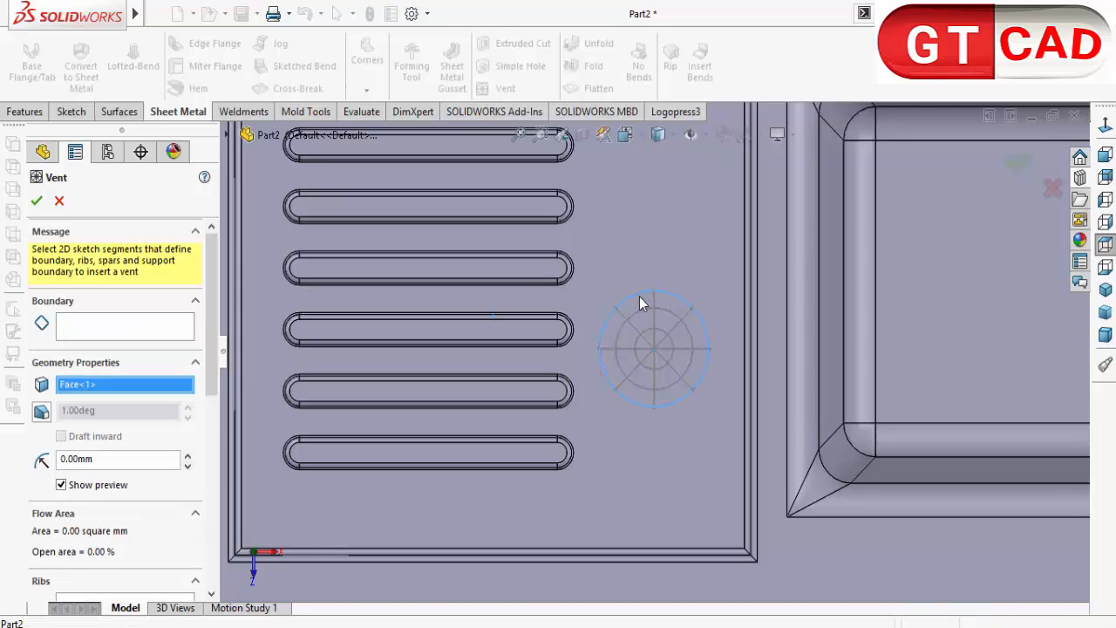
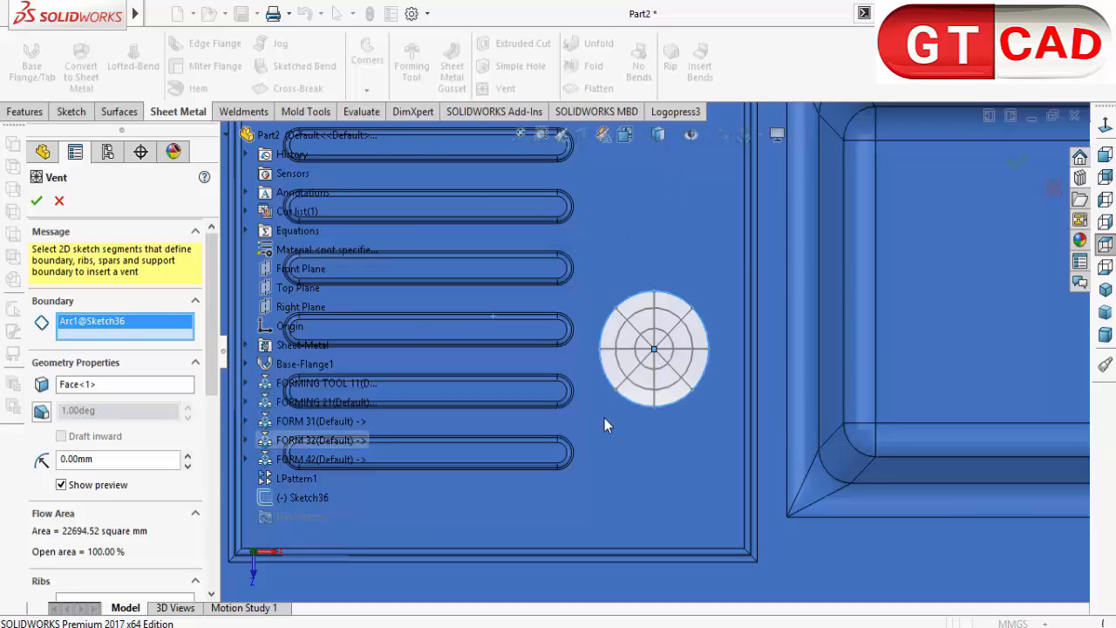
scroll(209, 397, "down", 1)
scroll(209, 397, "down", 10)
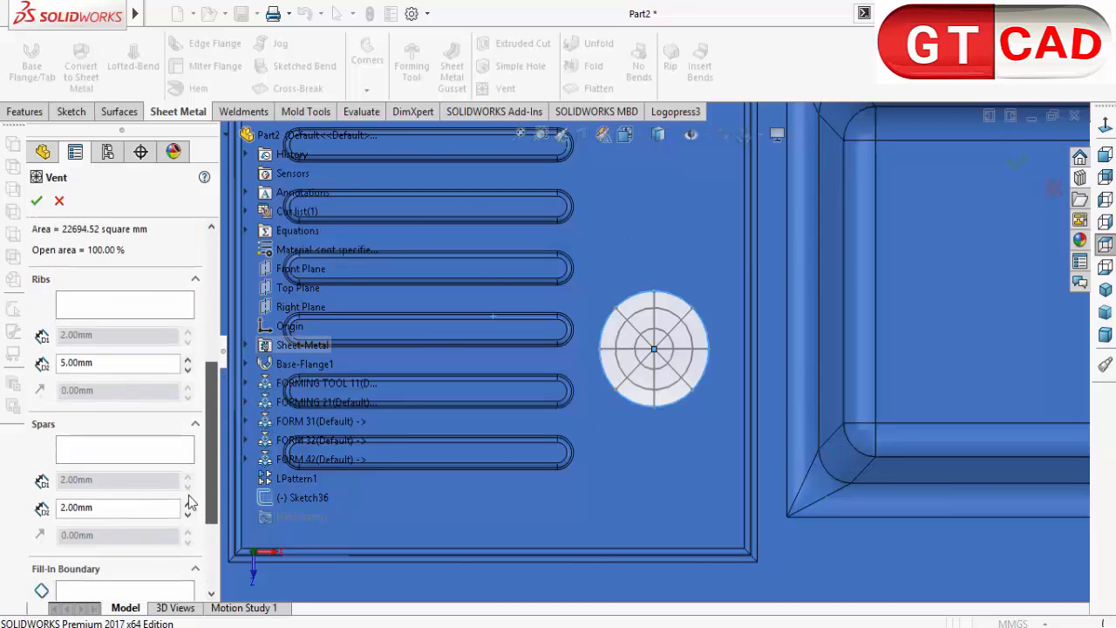
left_click(113, 309)
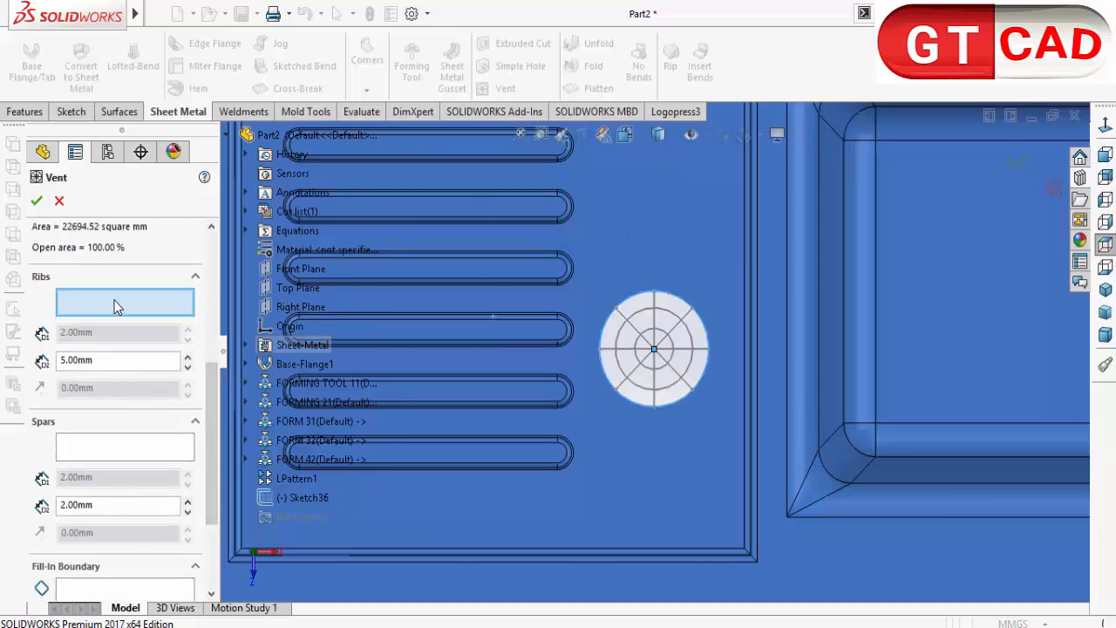
left_click(635, 335)
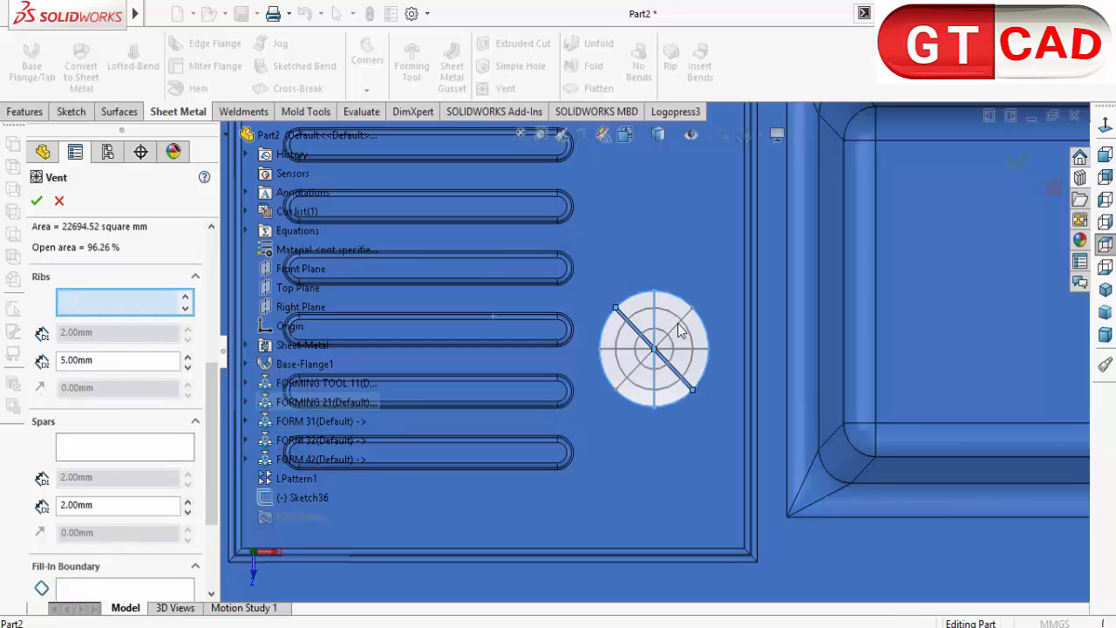
left_click(656, 333)
left_click(676, 334)
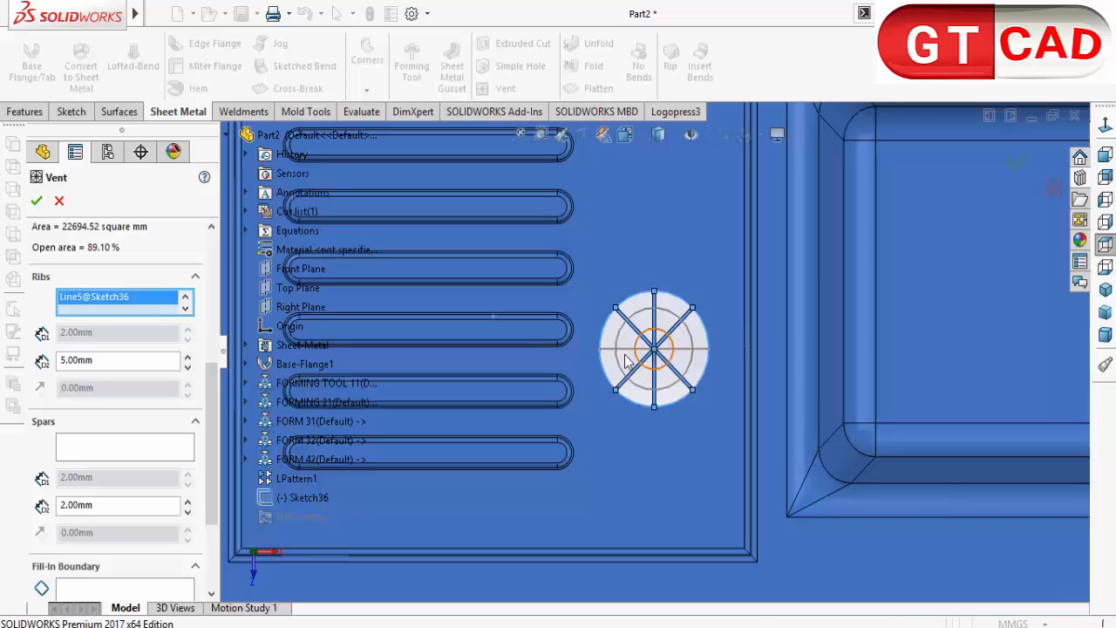
left_click(625, 361)
left_click(638, 348)
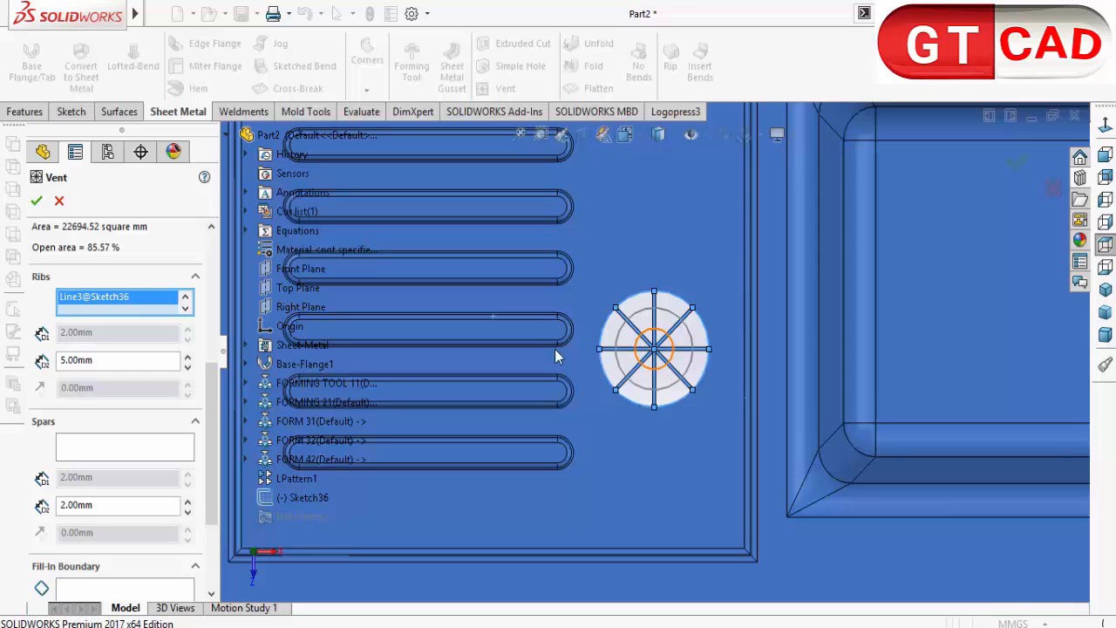
Assign the 120 mm and 60 mm circles as the vent's spars and create the vent
left_click(112, 444)
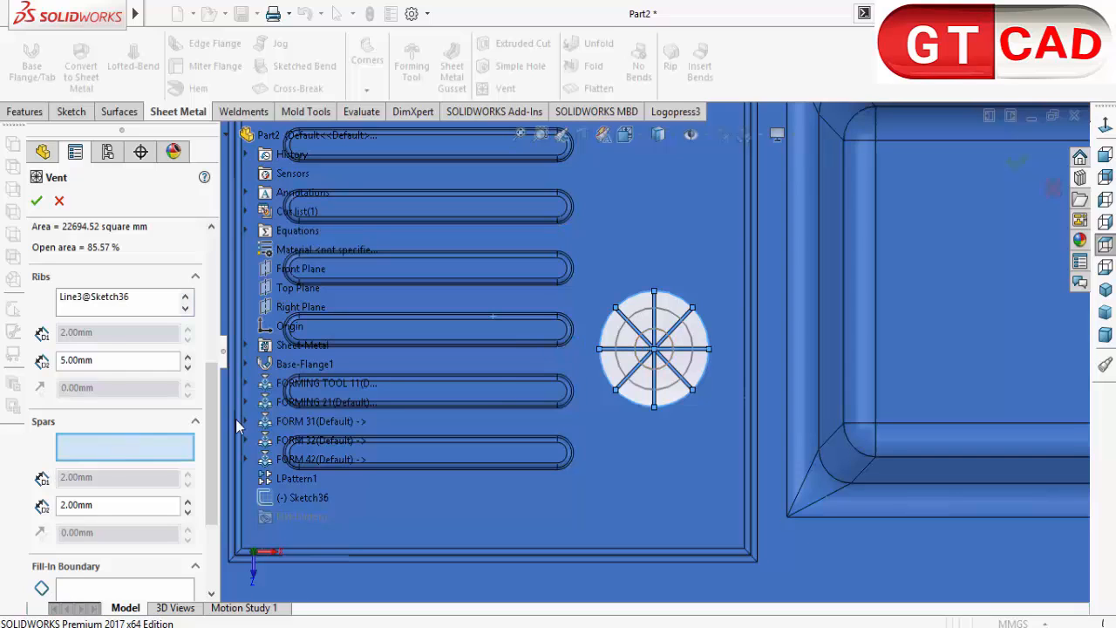
left_click(612, 363)
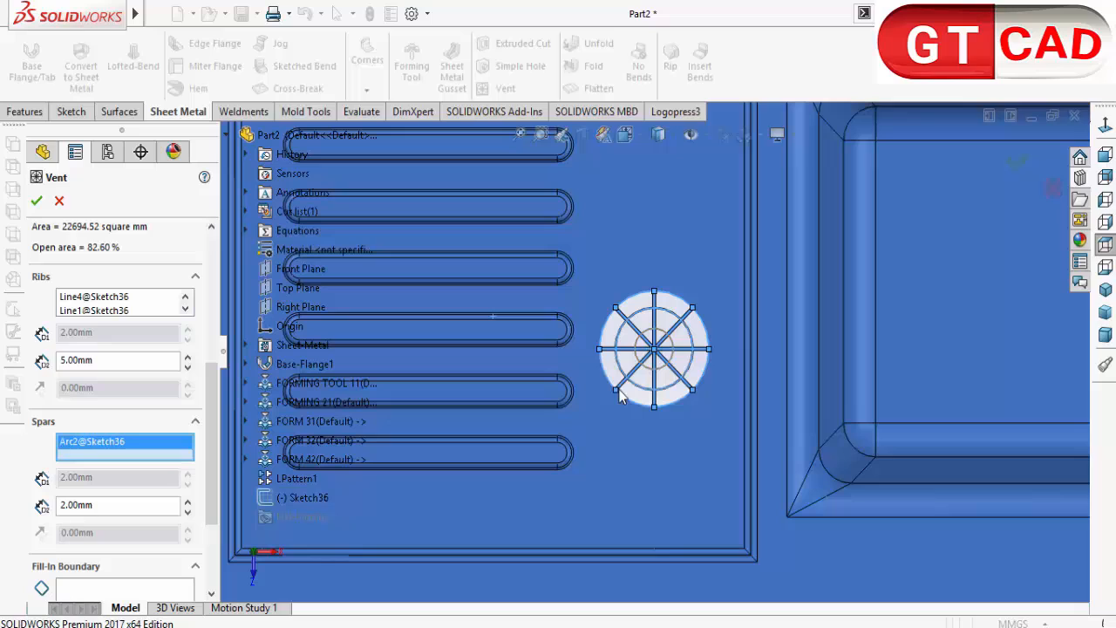
left_click(637, 348)
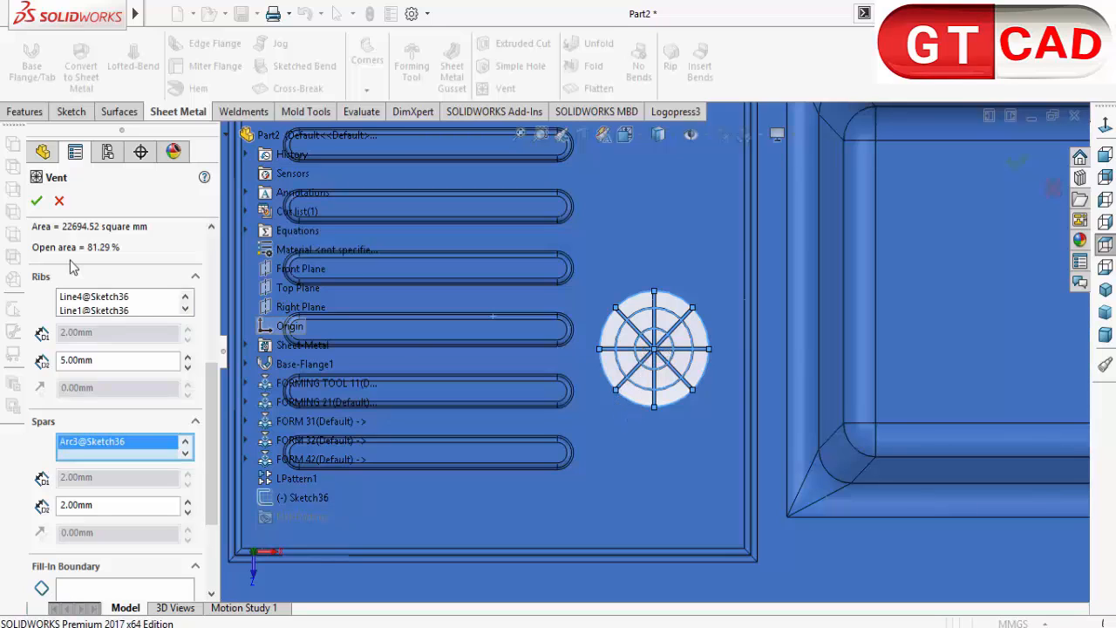
left_click(37, 202)
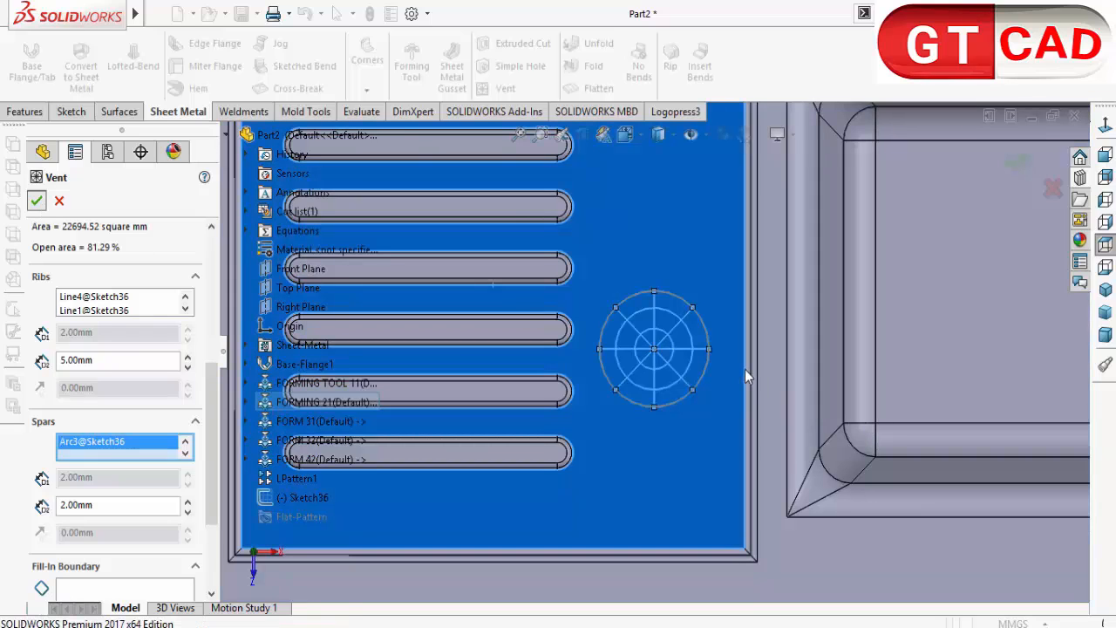
Examine the vent's ribs and spars up close and its placement beside the drainer grooves
scroll(707, 371, "up", 2)
middle_click_drag(707, 370, 662, 261)
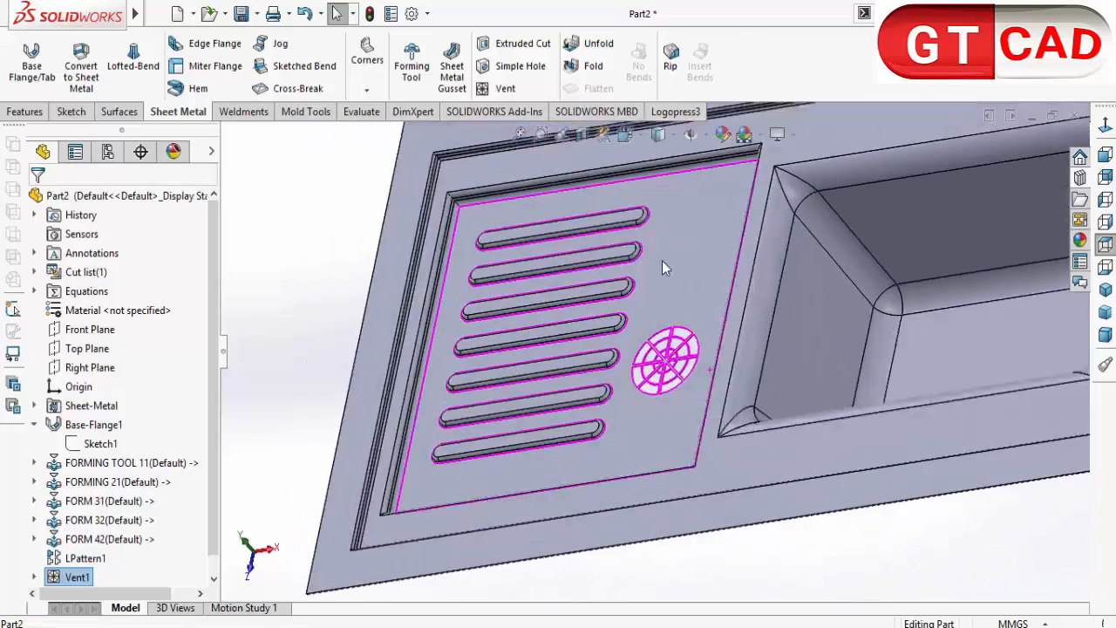
scroll(677, 380, "up", 3)
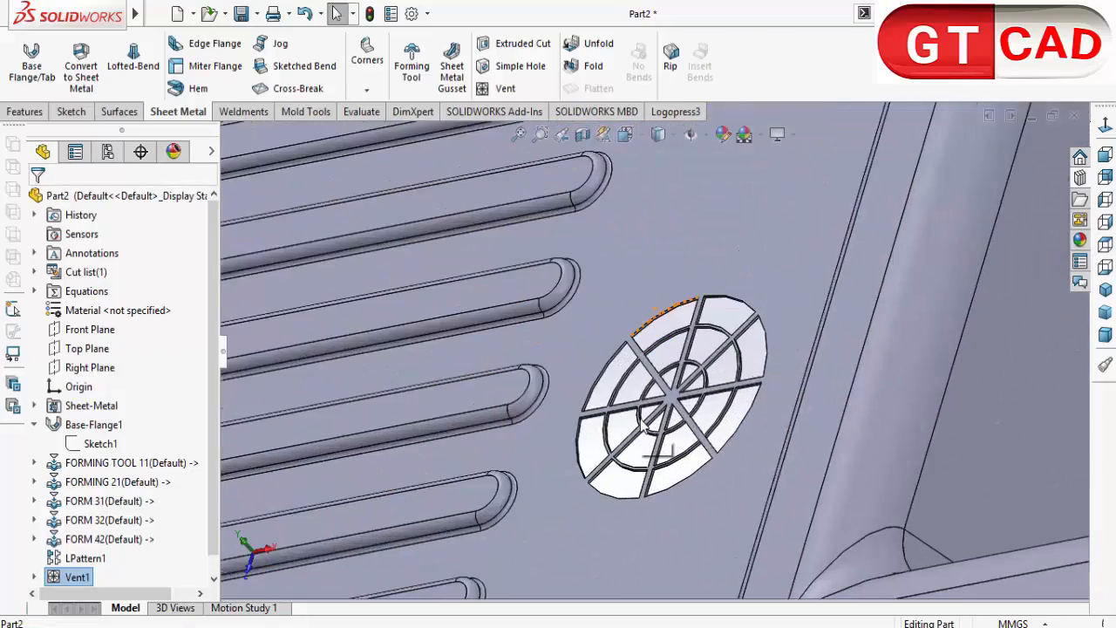
scroll(642, 418, "down", 3)
scroll(640, 421, "up", 4)
scroll(639, 421, "up", 5)
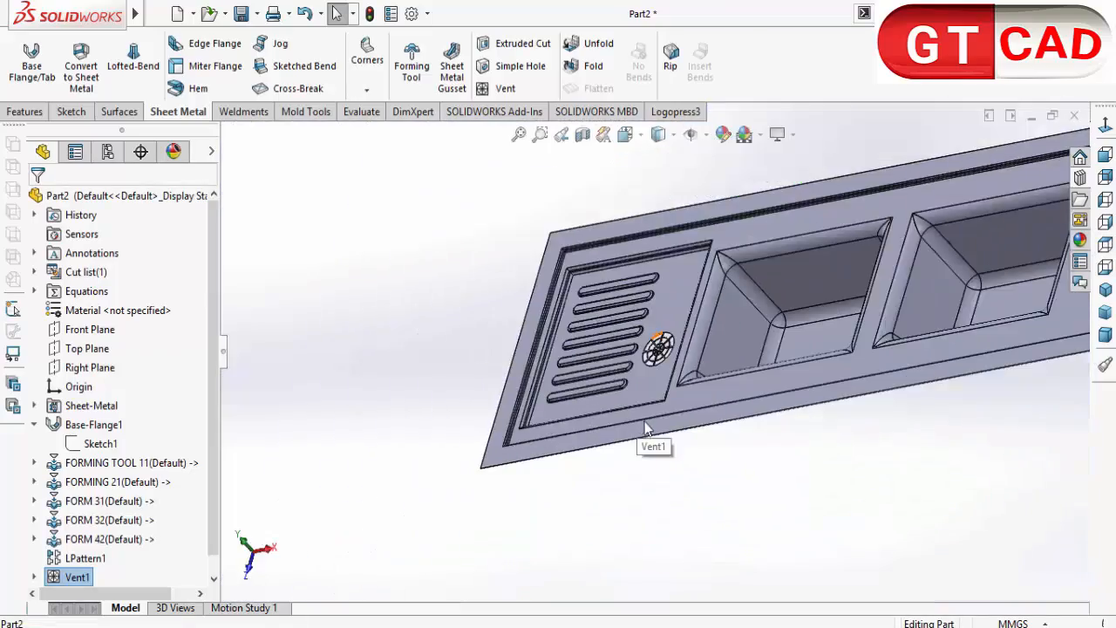
middle_click_drag(644, 421, 712, 415)
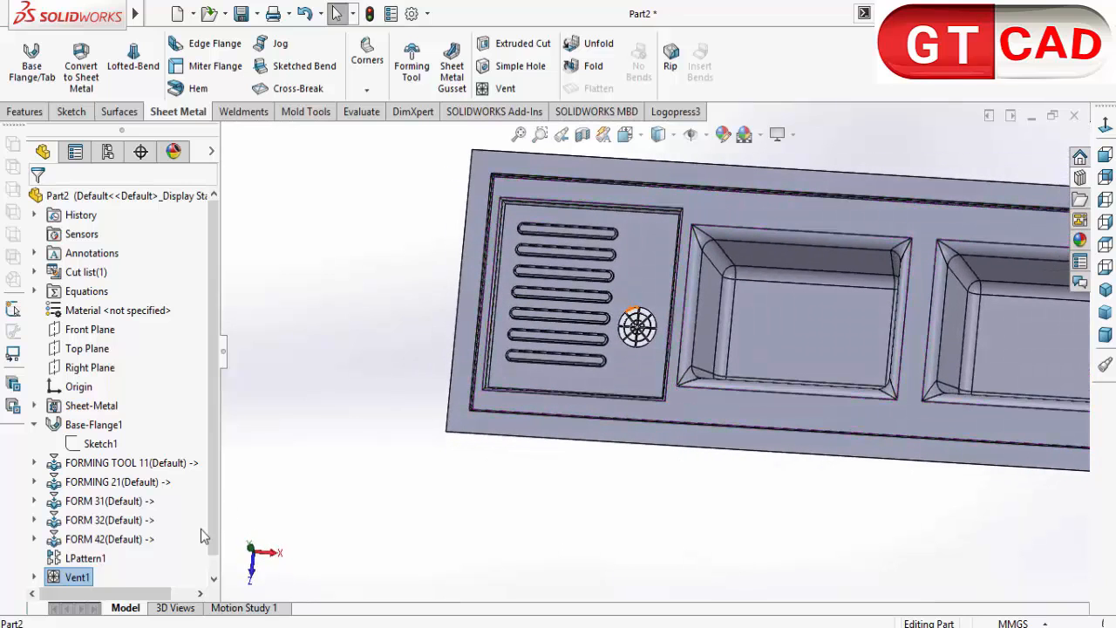
Reopen the vent's sketch for editing and view it normal to the drainer face
left_click(34, 577)
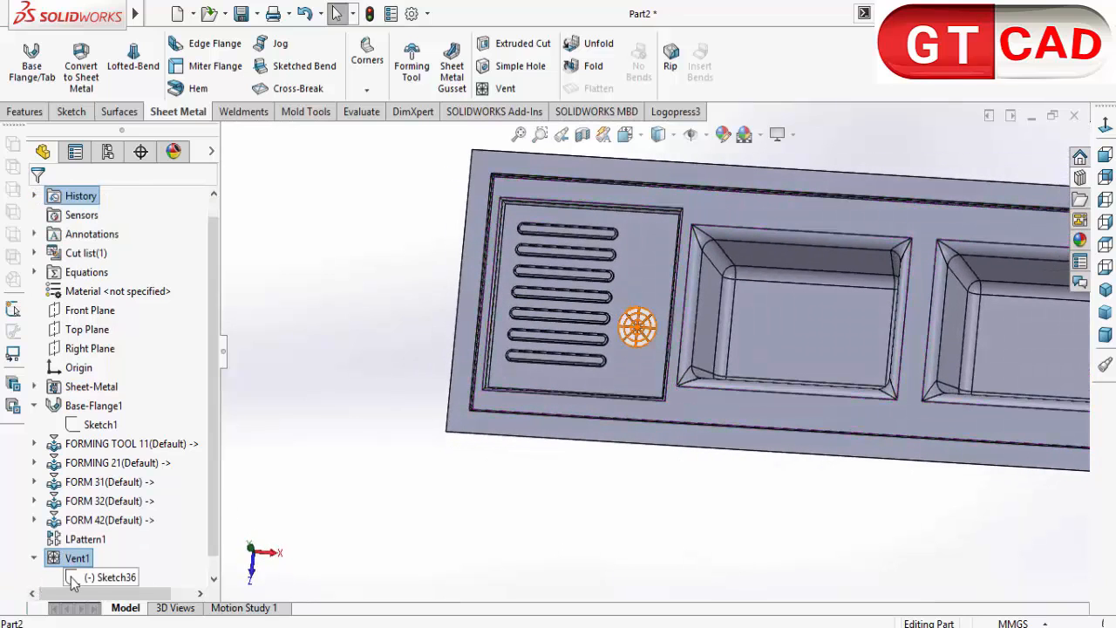
left_click(110, 577)
left_click(84, 528)
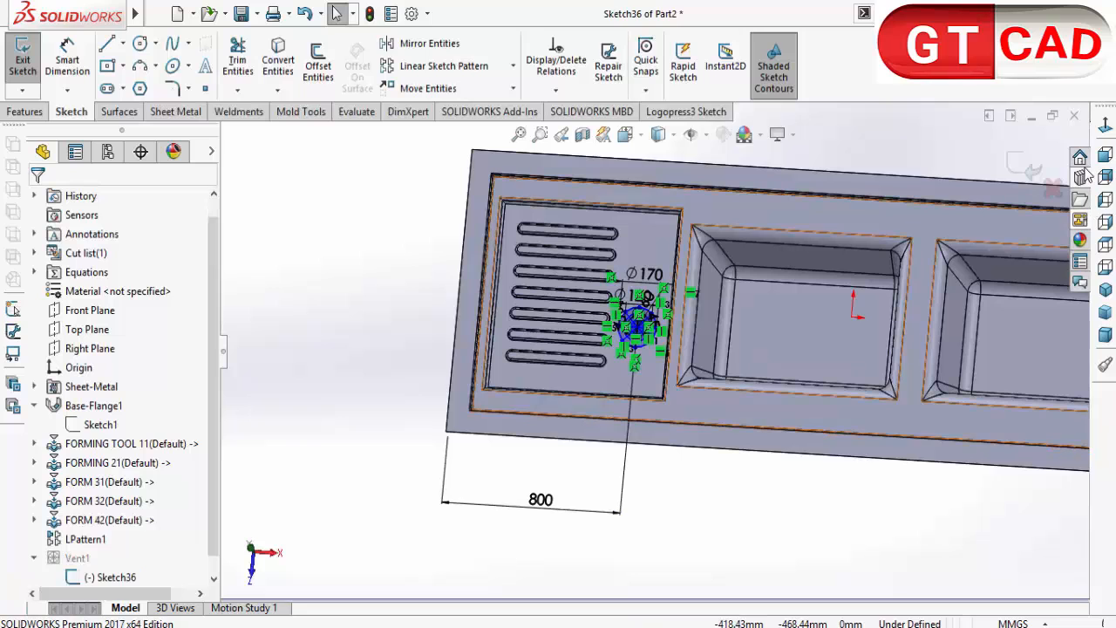
left_click(1104, 127)
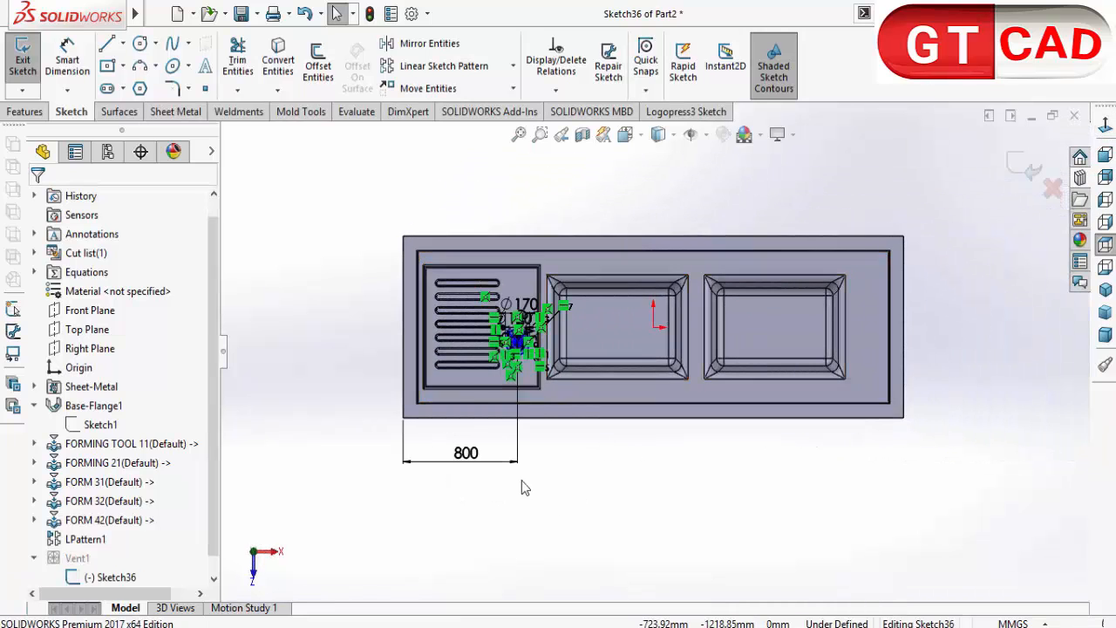
scroll(656, 334, "down", 5)
scroll(626, 341, "up", 5)
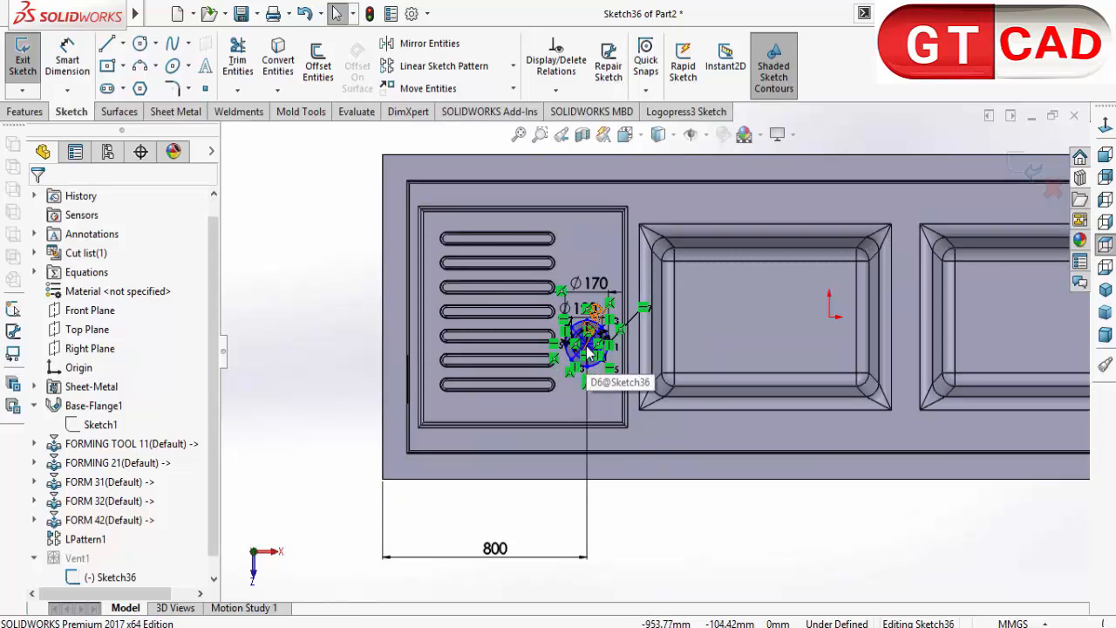
left_click(384, 317)
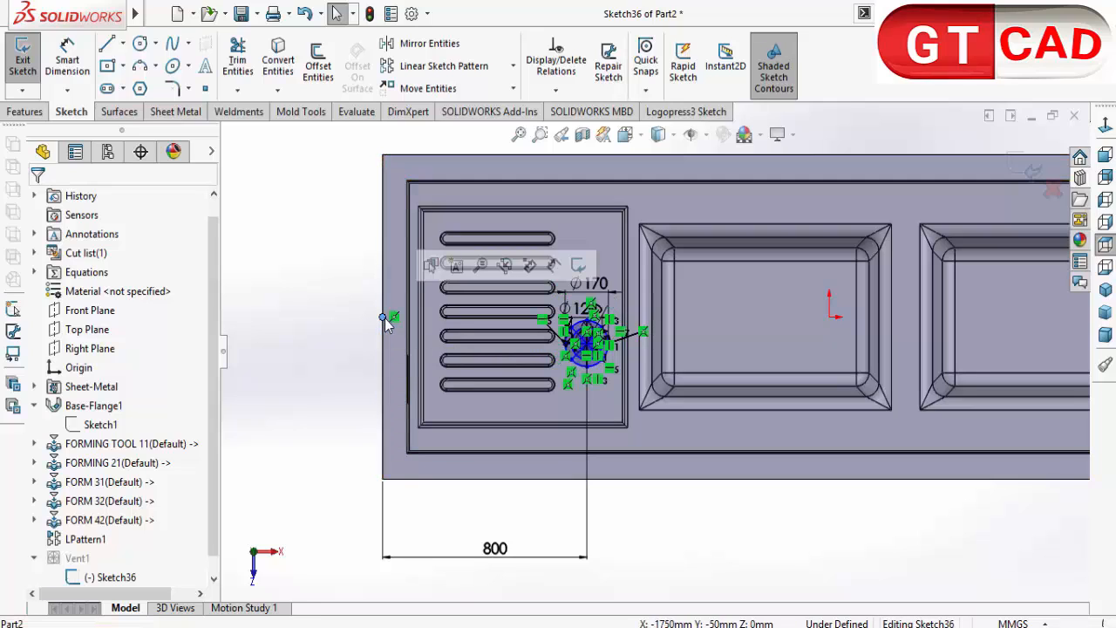
left_click(586, 349)
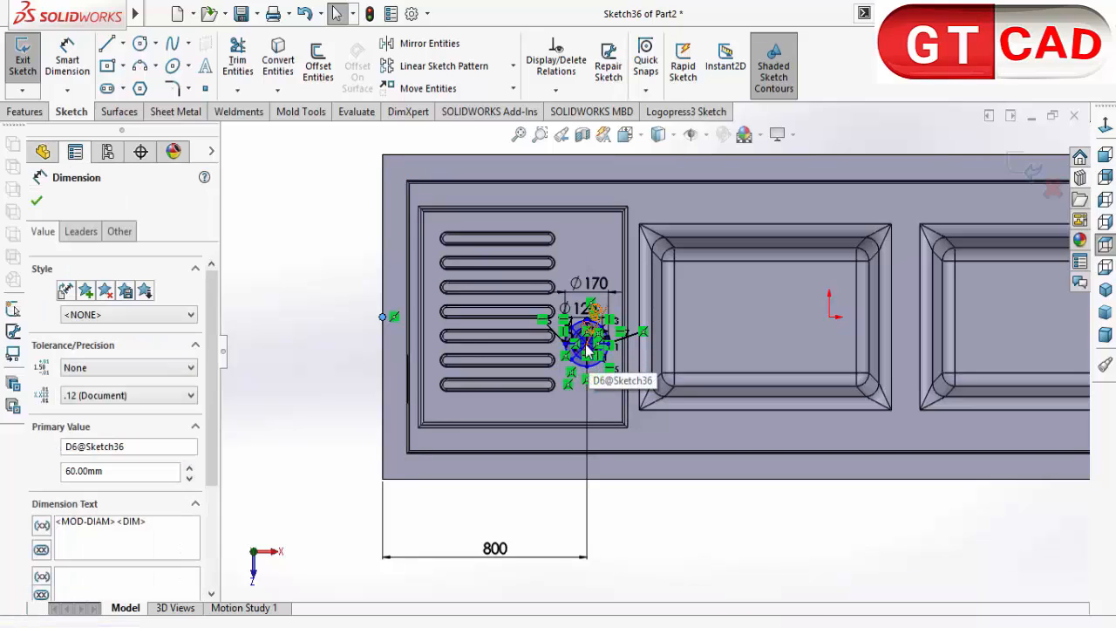
left_click(373, 408)
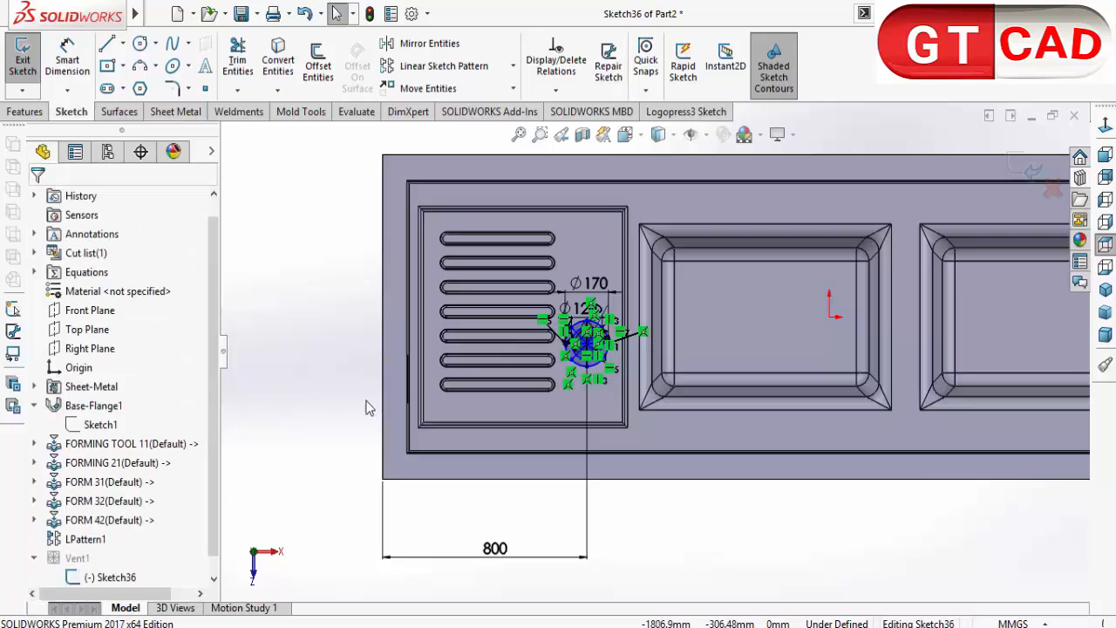
right_click(330, 384)
left_click(306, 326)
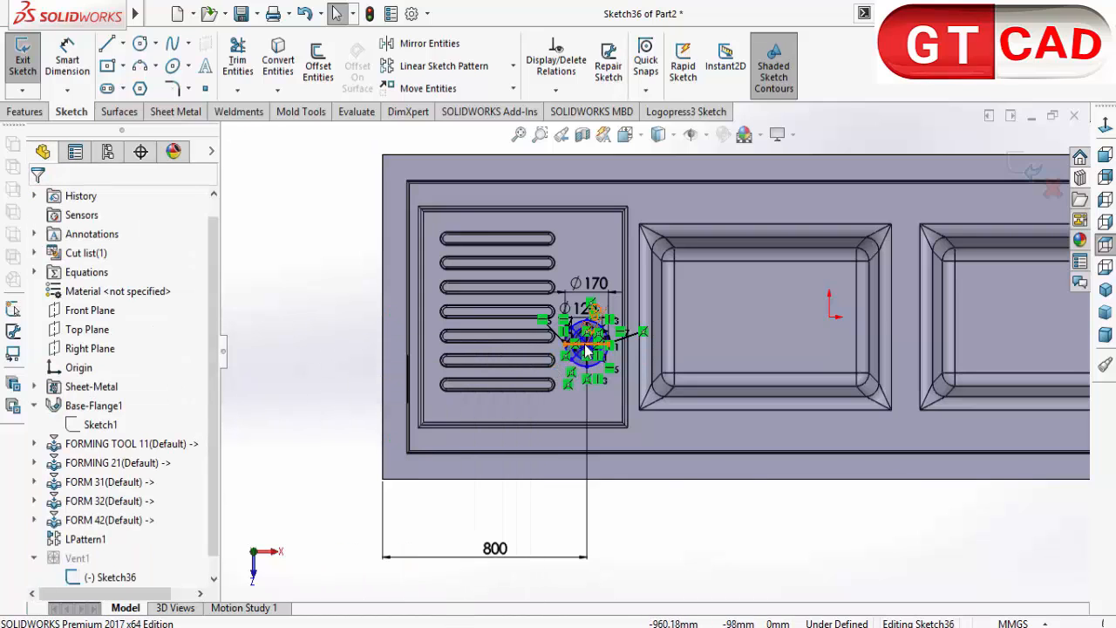
Align the vent circles' centre horizontally with the midpoint of the sink's short outer edge beside the drainer, and exit the sketch
scroll(591, 370, "down", 3)
scroll(591, 370, "down", 4)
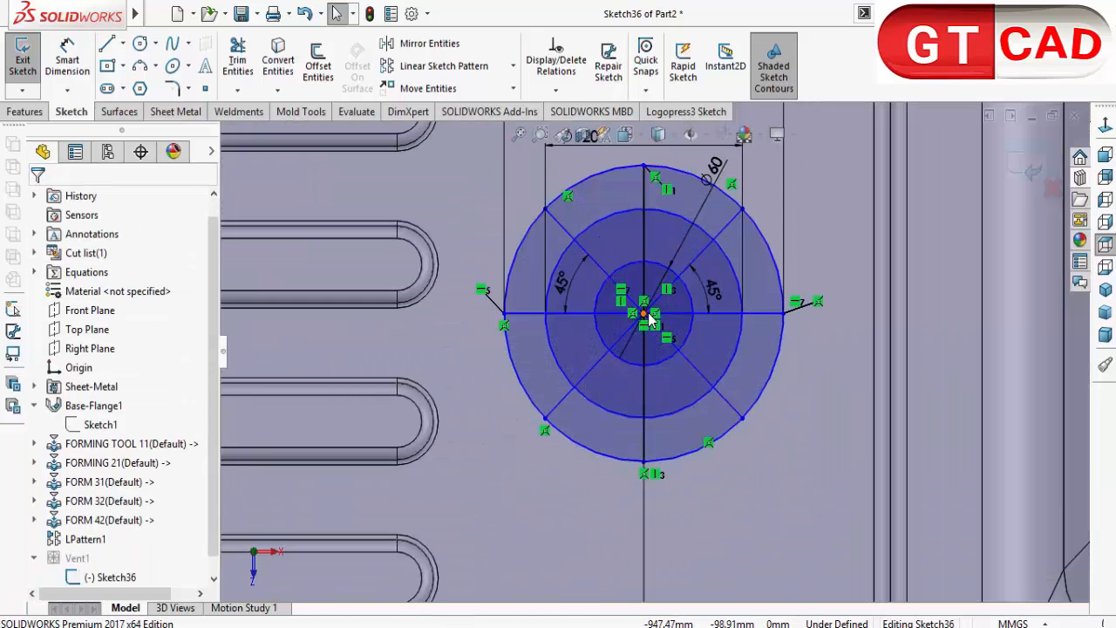
left_click(646, 319)
scroll(658, 397, "up", 6)
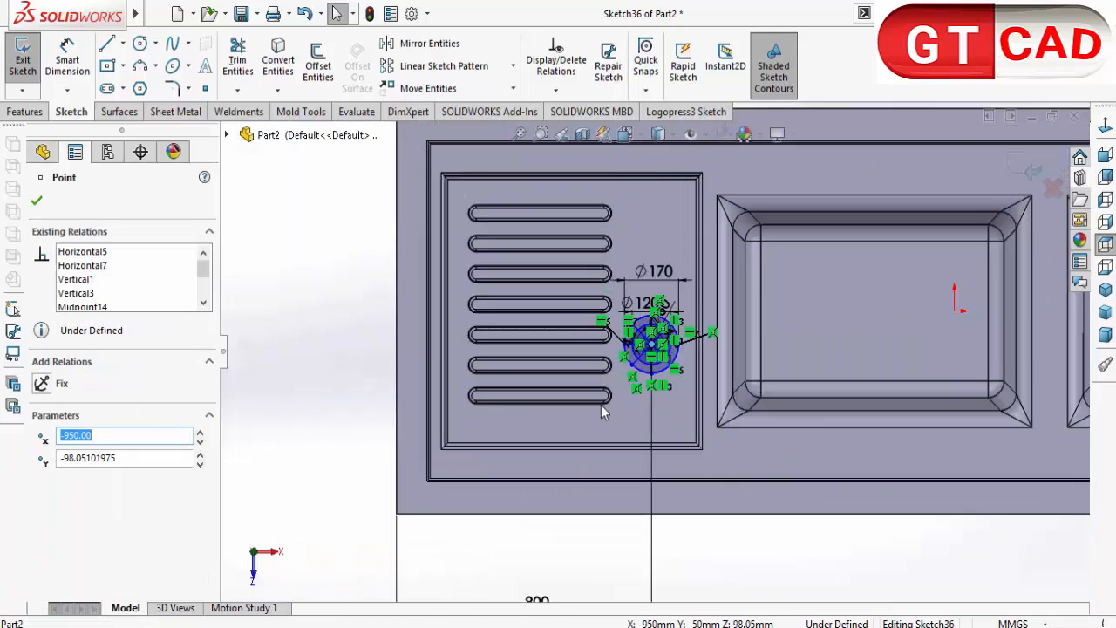
left_click(396, 312, "ctrl")
left_click(45, 483)
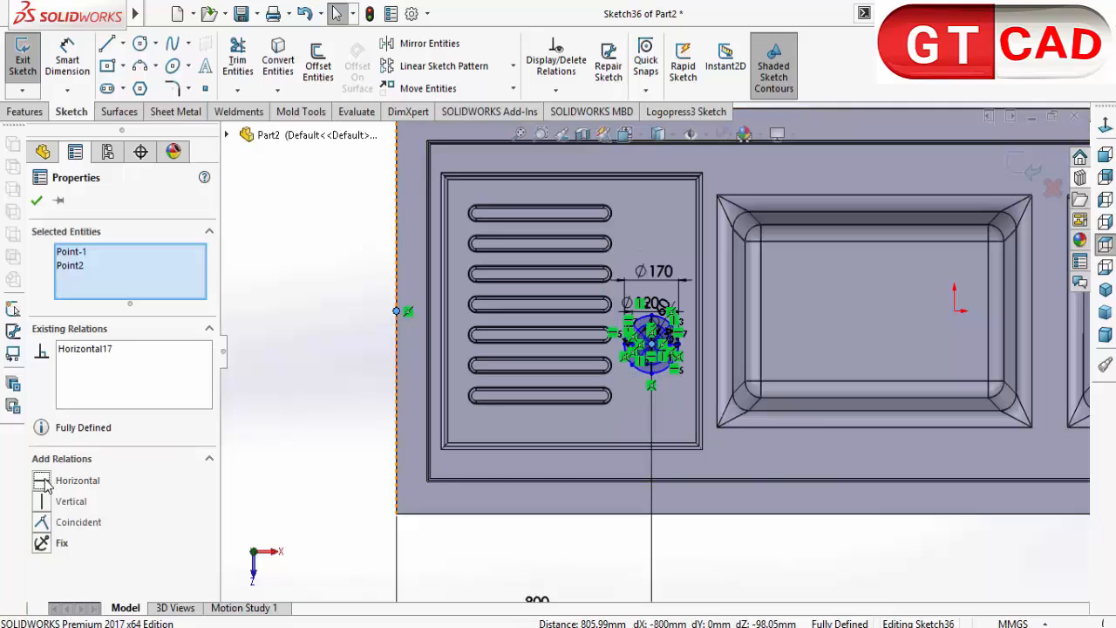
left_click(263, 303)
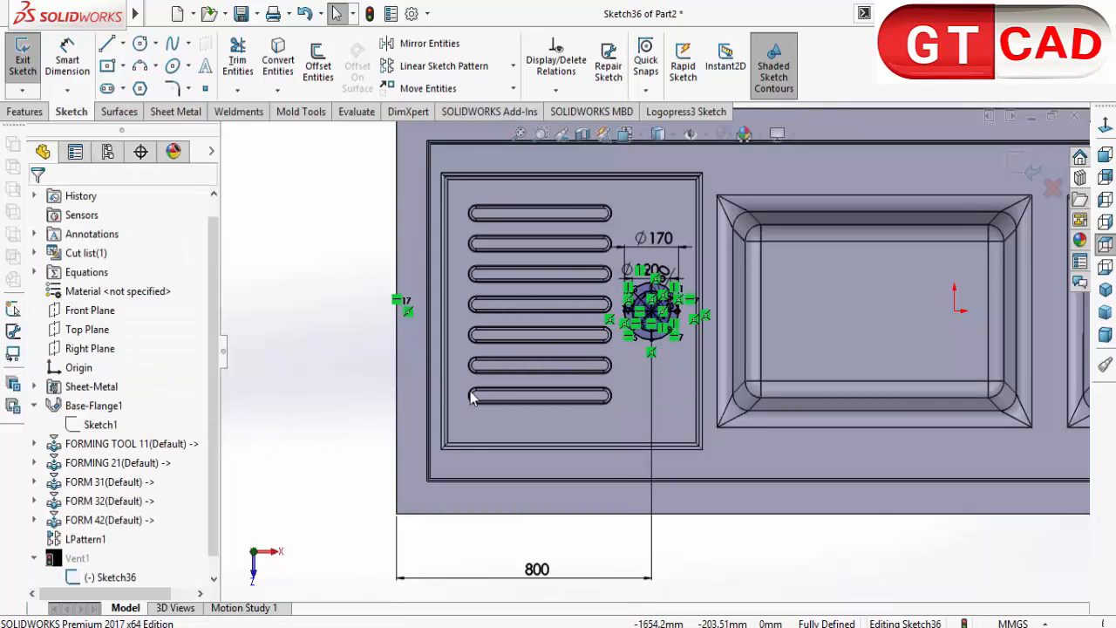
scroll(471, 393, "up", 3)
mouse_move(853, 626)
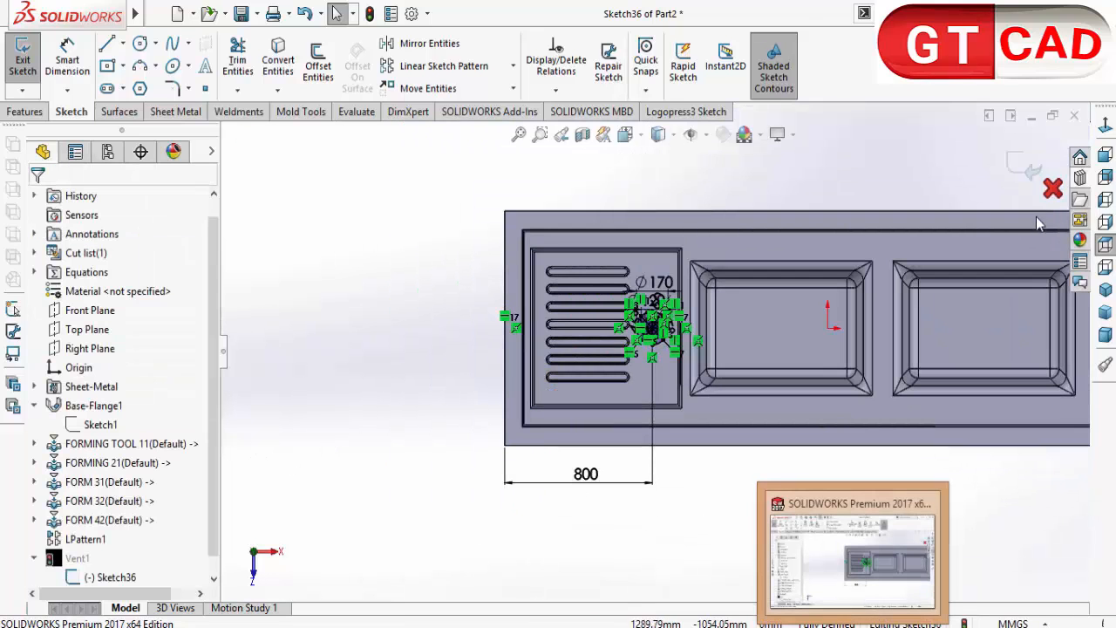
left_click(1025, 168)
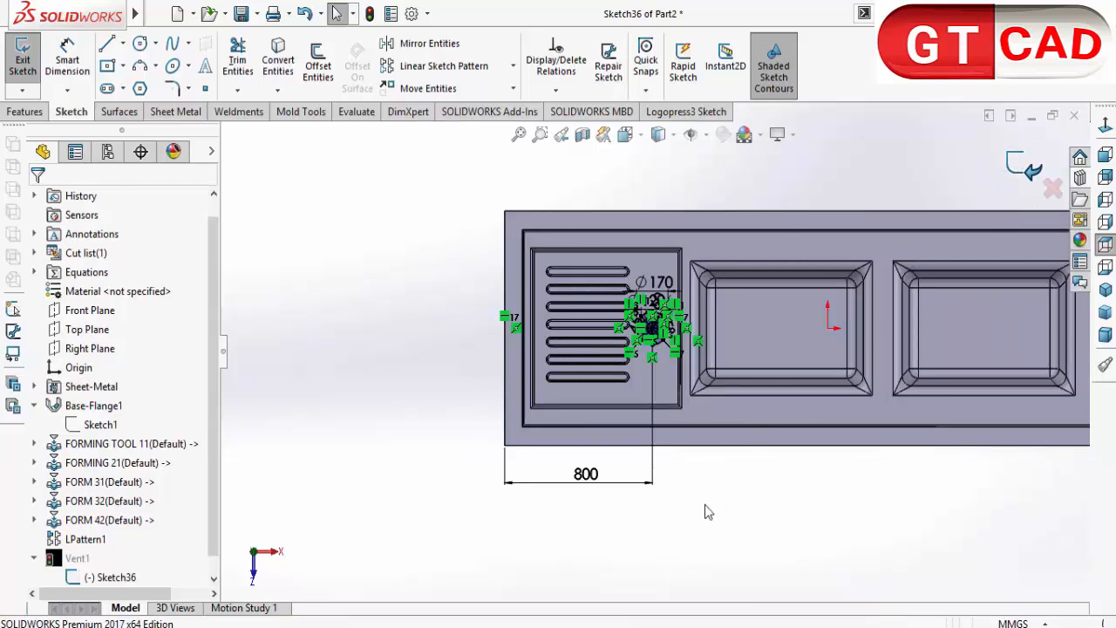
Start a sketch on the floor of the bowl next to the drainer and draw three concentric circles about 180, 120 and 87 mm in diameter
left_click(71, 111)
left_click(21, 60)
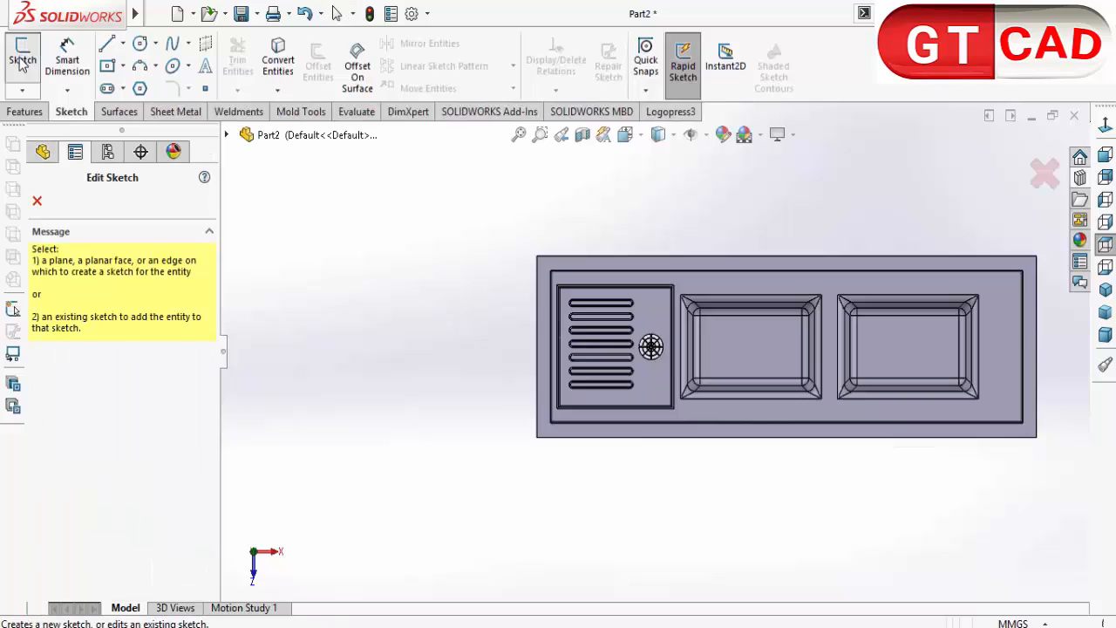
left_click(35, 203)
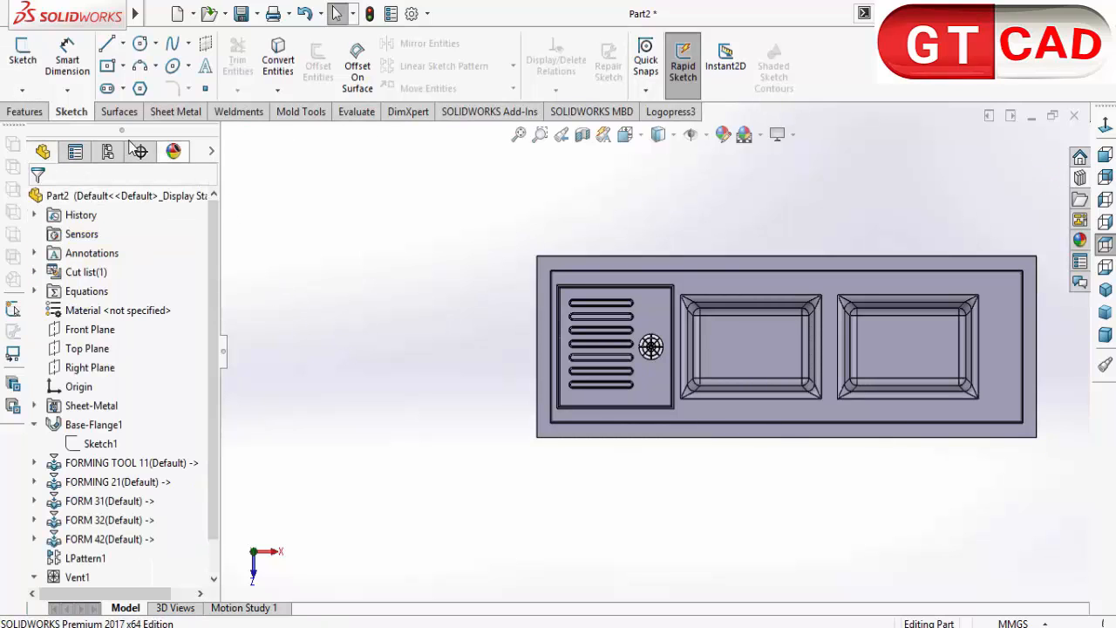
left_click(37, 72)
left_click(776, 353)
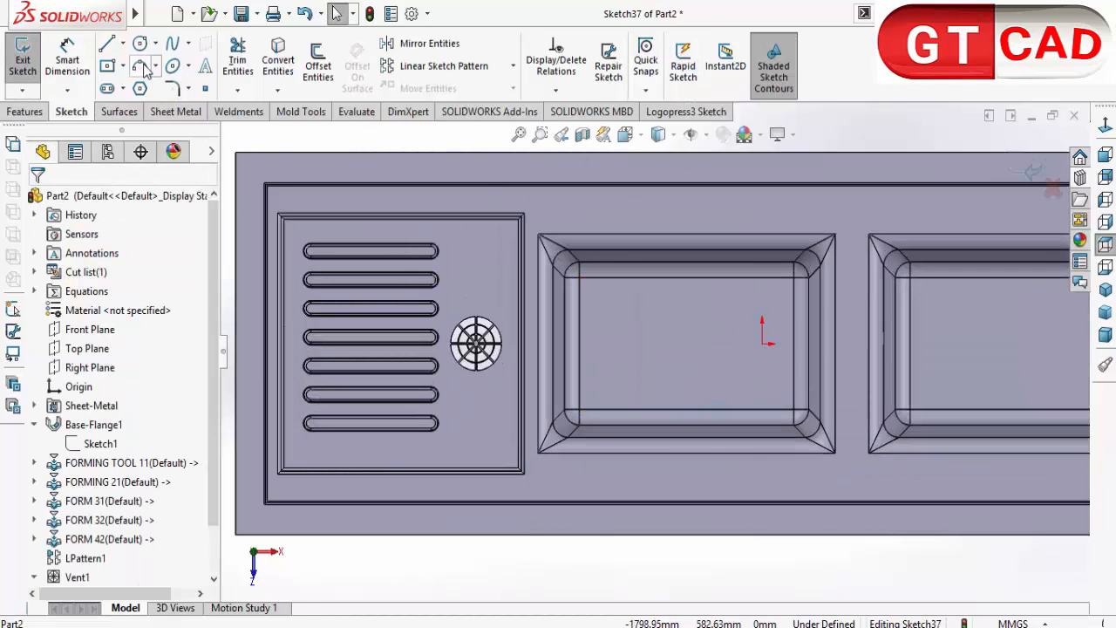
left_click(140, 43)
left_click(728, 333)
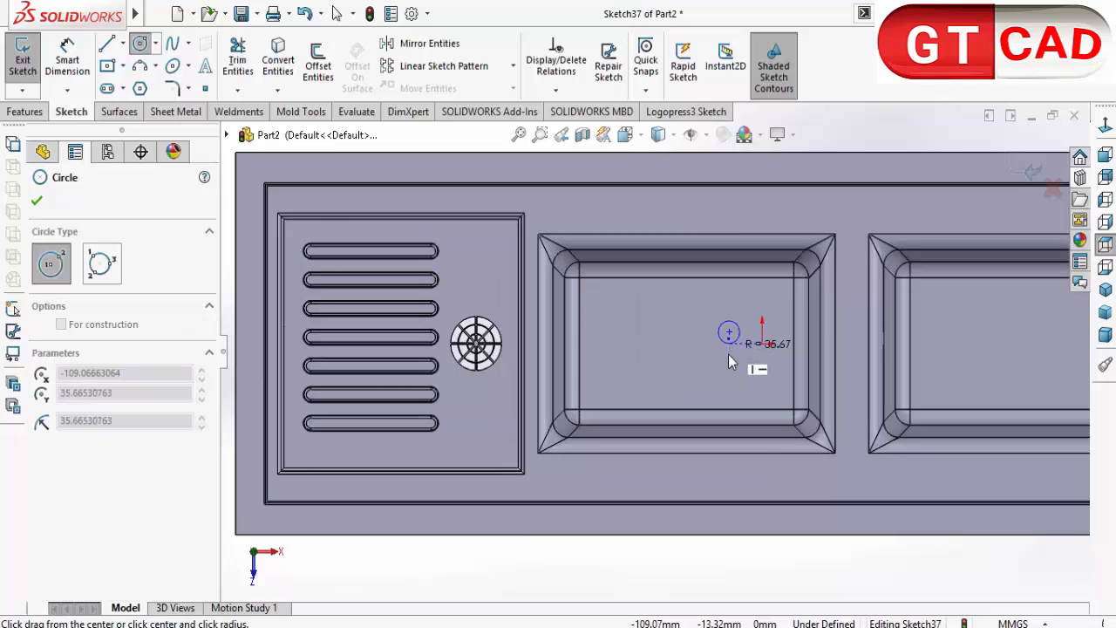
left_click(733, 355)
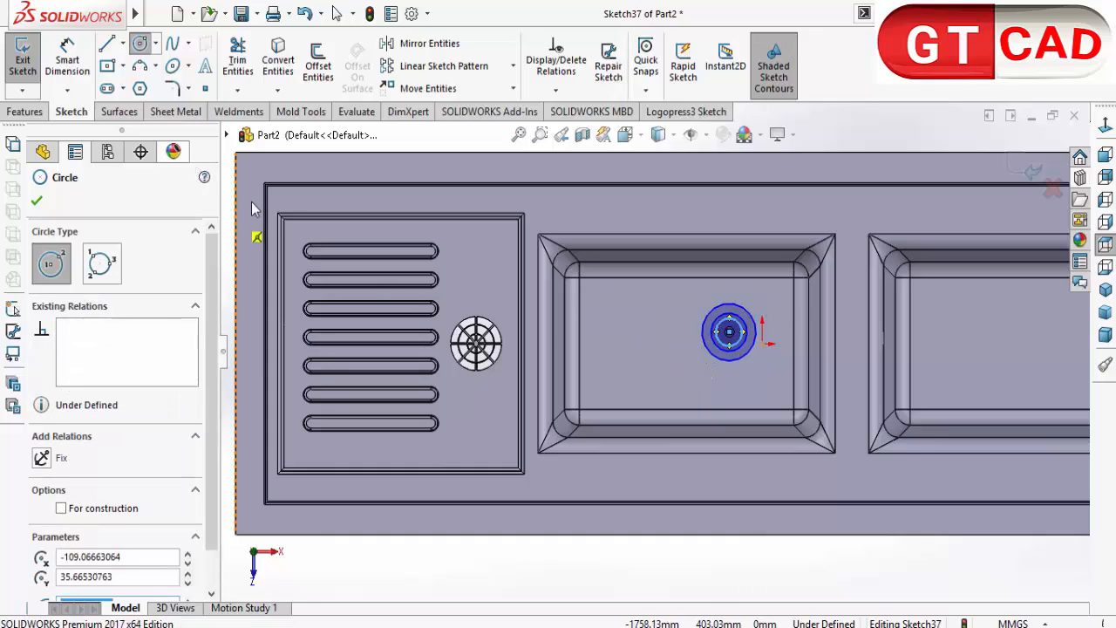
Dimension the outer circle's diameter on the bowl floor to 170 mm
left_click(68, 59)
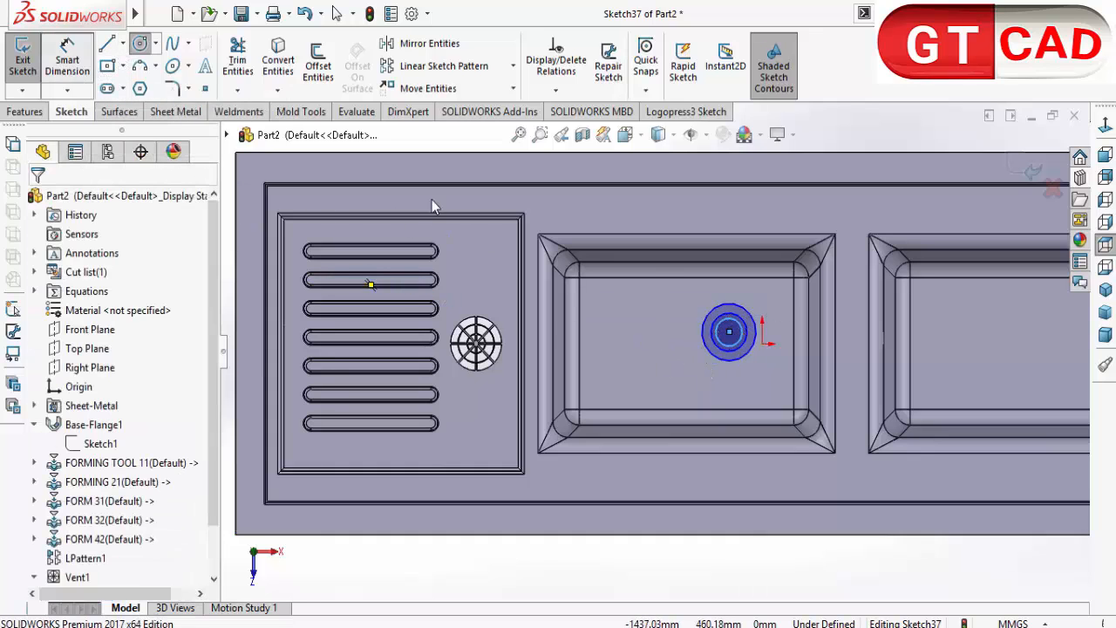
left_click(709, 313)
left_click(663, 331)
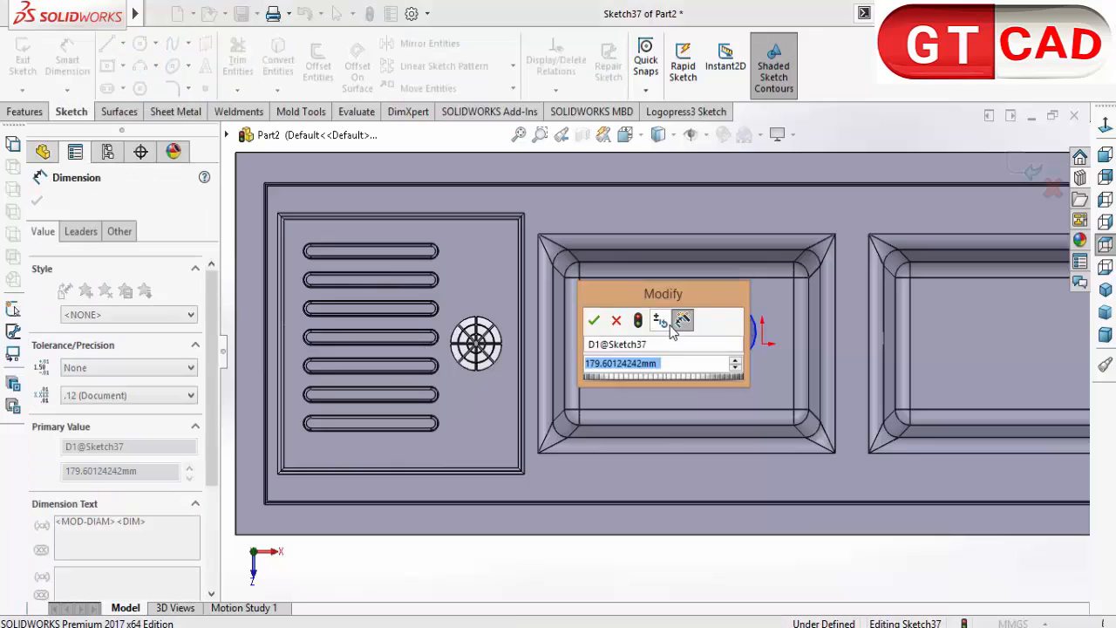
type("170")
key("Return")
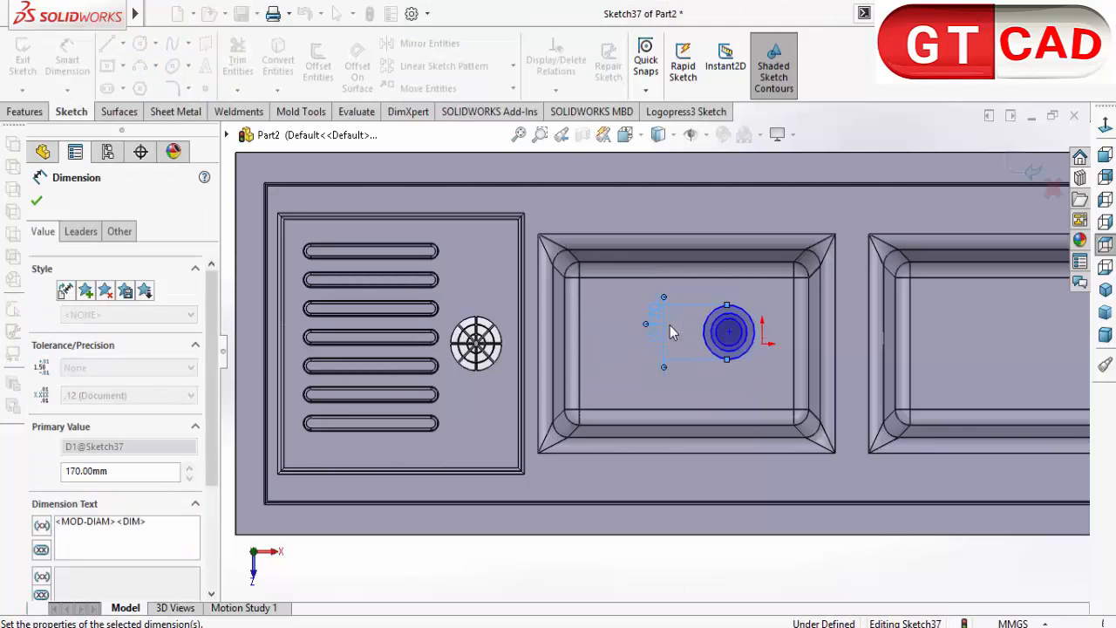
Dimension the middle circle's diameter as 150 mm and correct it to 120 mm
scroll(717, 325, "down", 3)
left_click(700, 308)
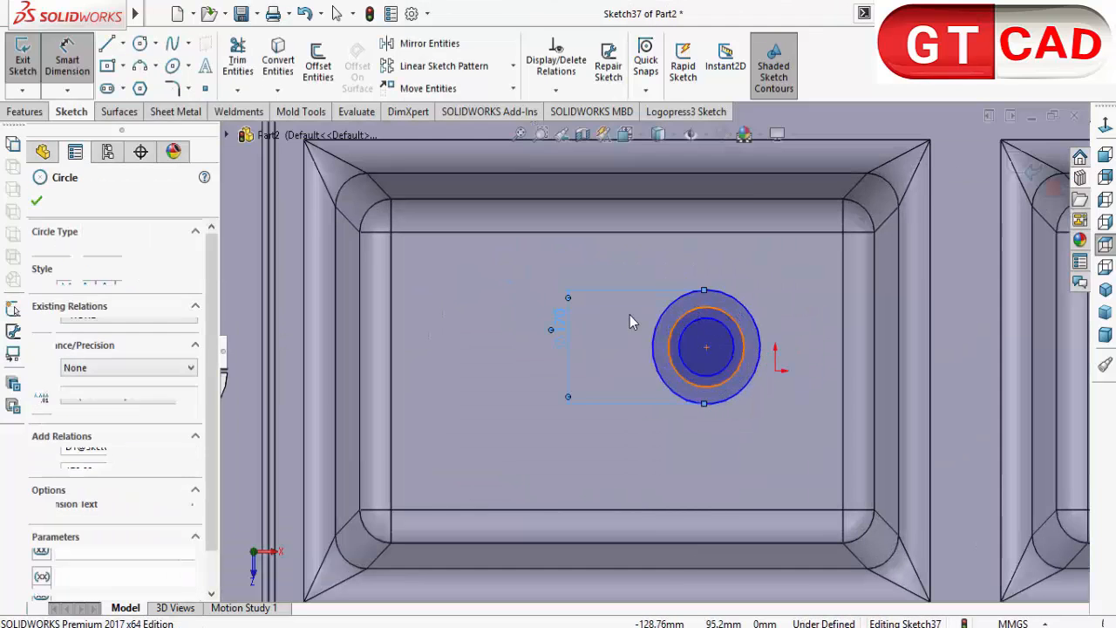
left_click(615, 340)
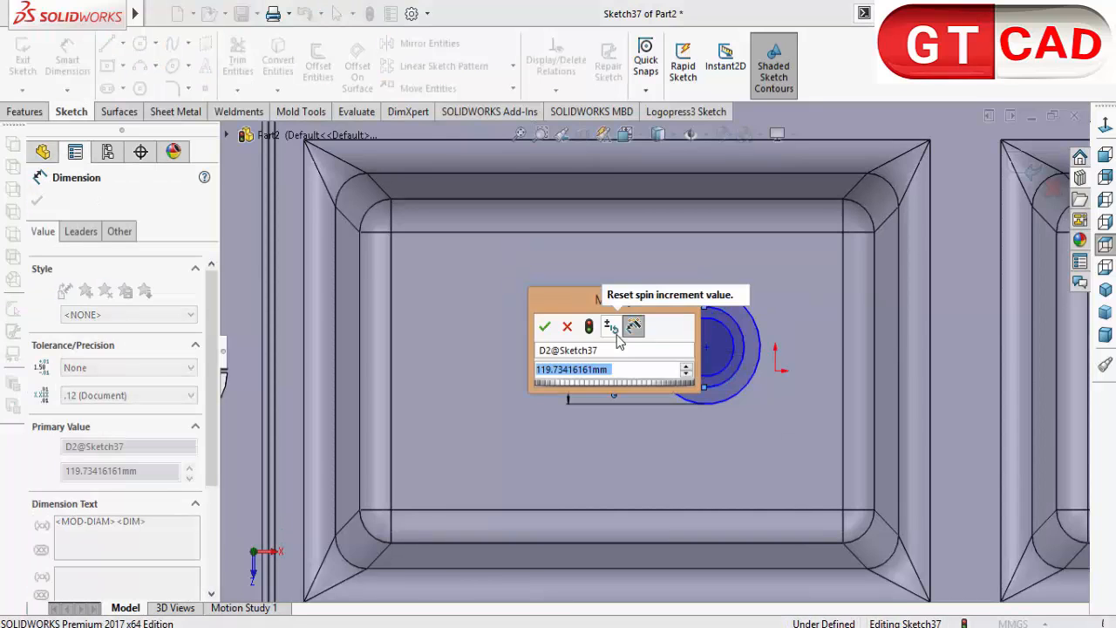
type("150")
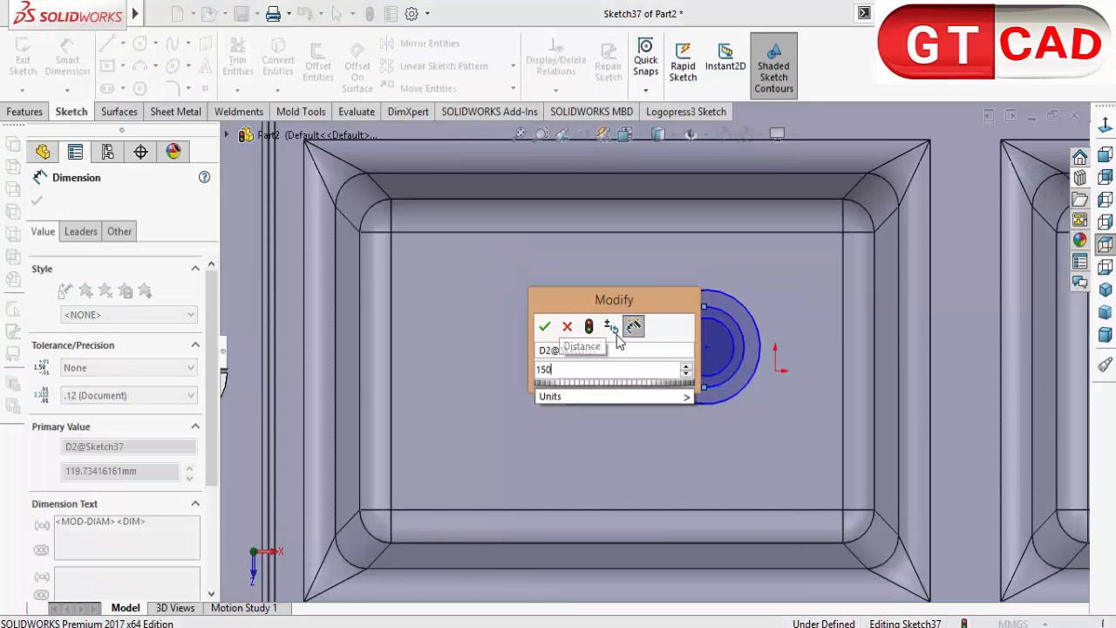
key("Return")
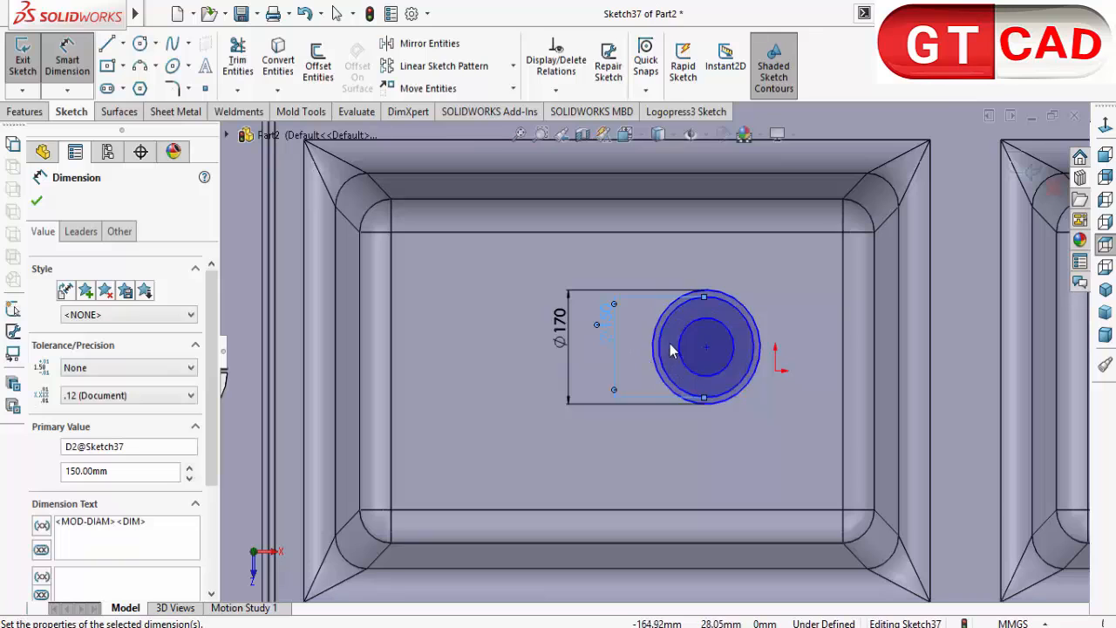
left_click(596, 321)
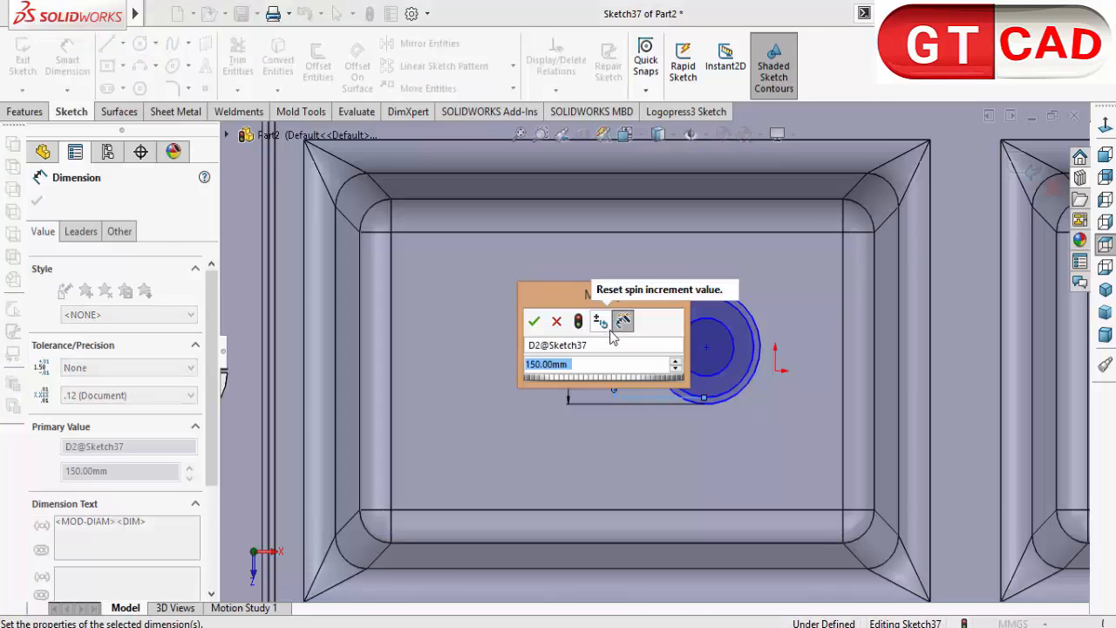
type("120")
key("Return")
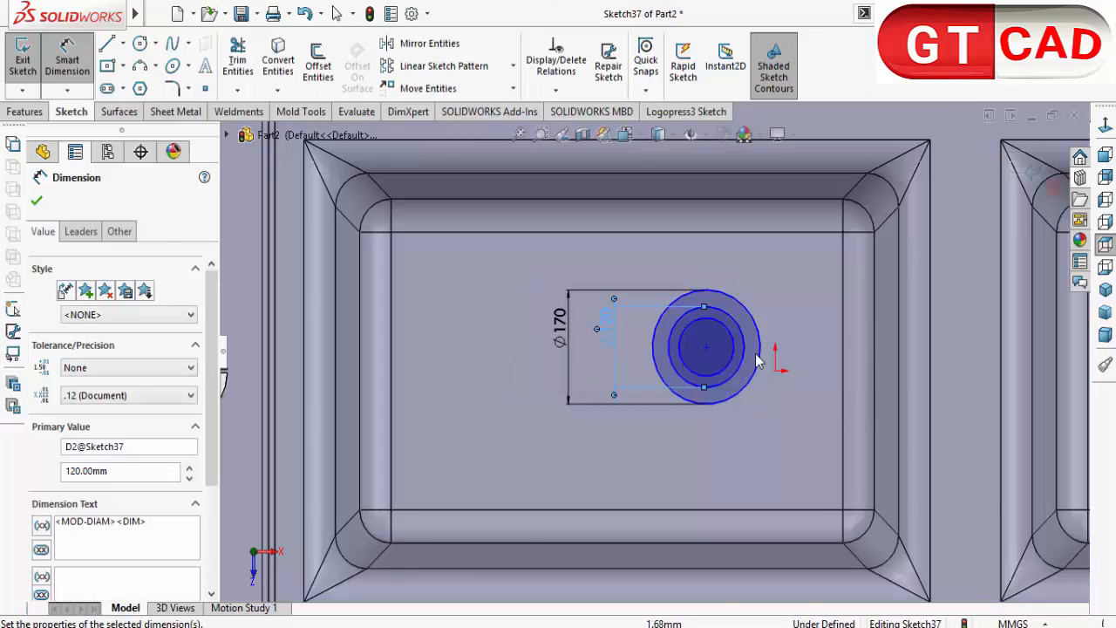
Dimension the inner circle's diameter to 60 mm
left_click(684, 347)
left_click(642, 349)
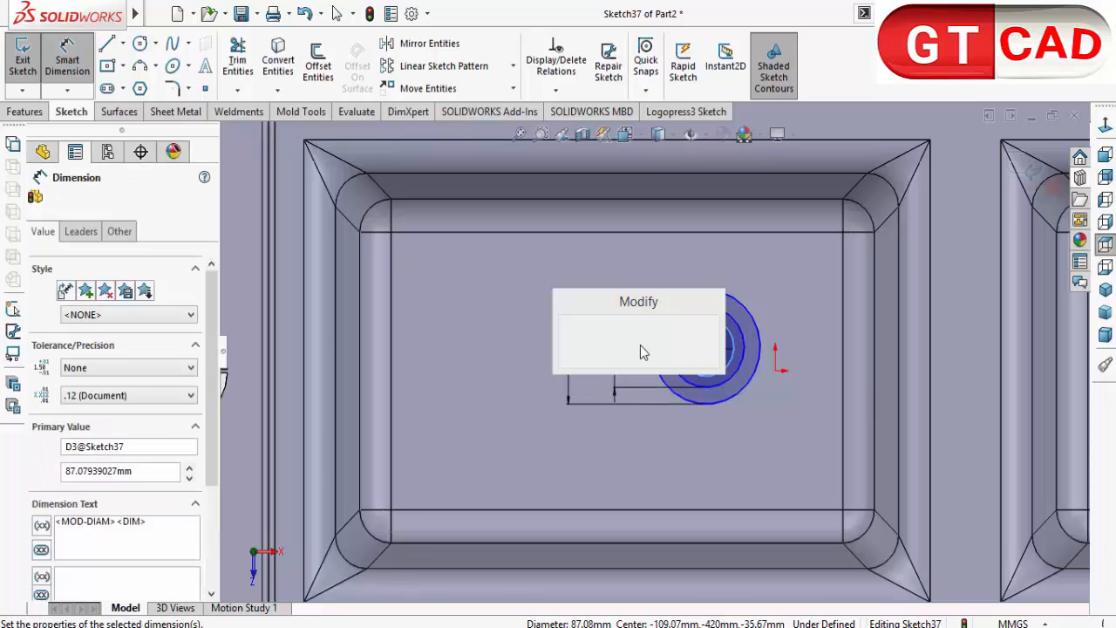
type("60")
key("Return")
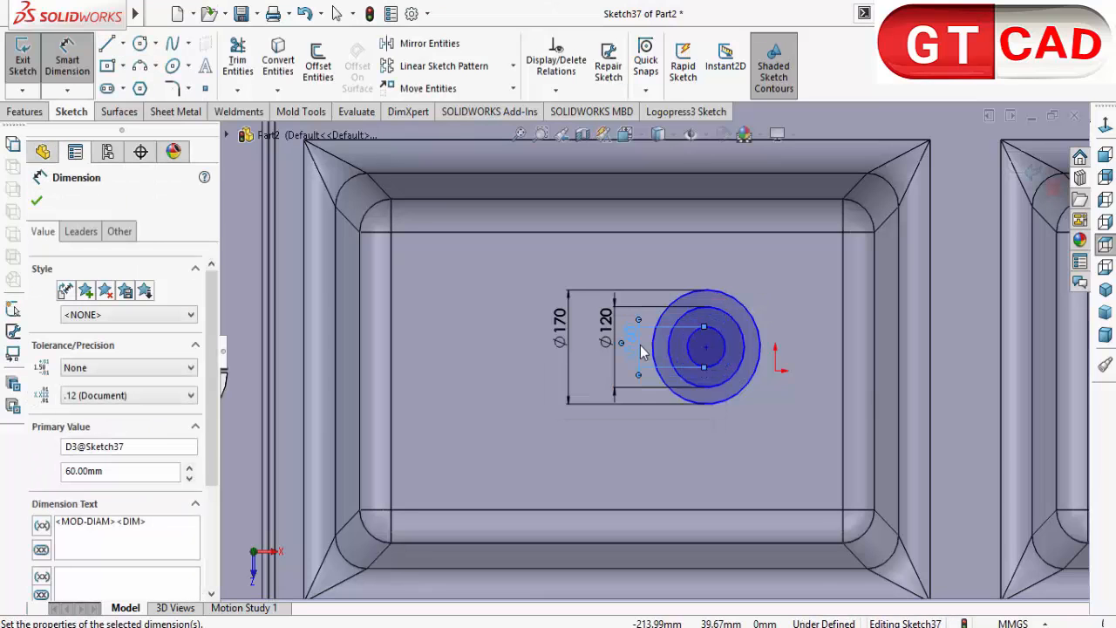
Draw a vertical line through the circles' centre, spanning the 170 mm circle from its uppermost to its lowermost point
left_click(107, 46)
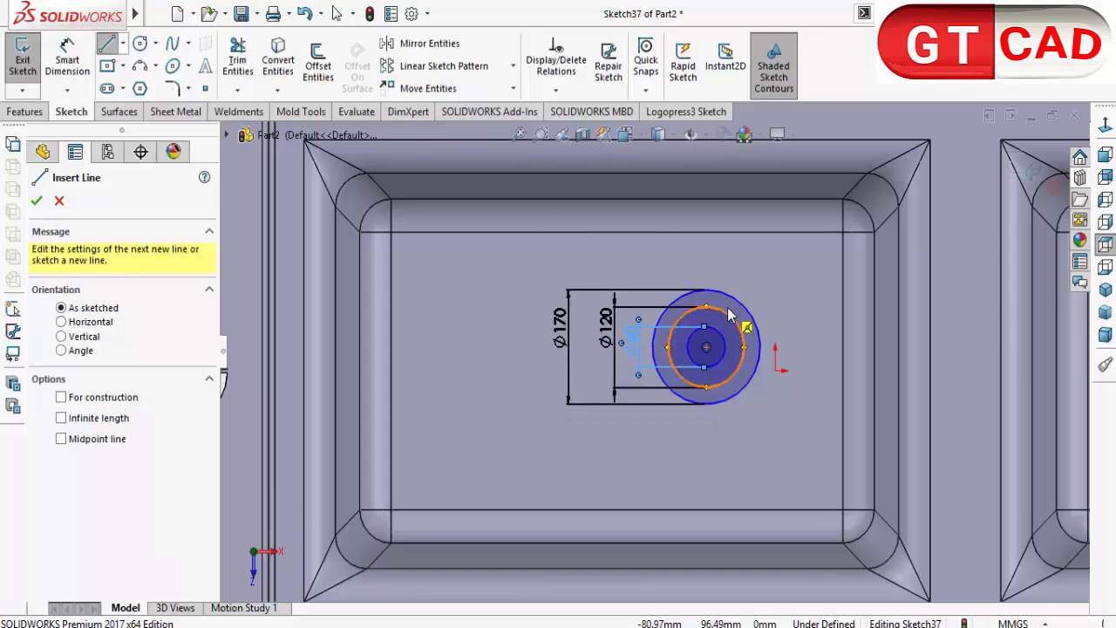
left_click(706, 291)
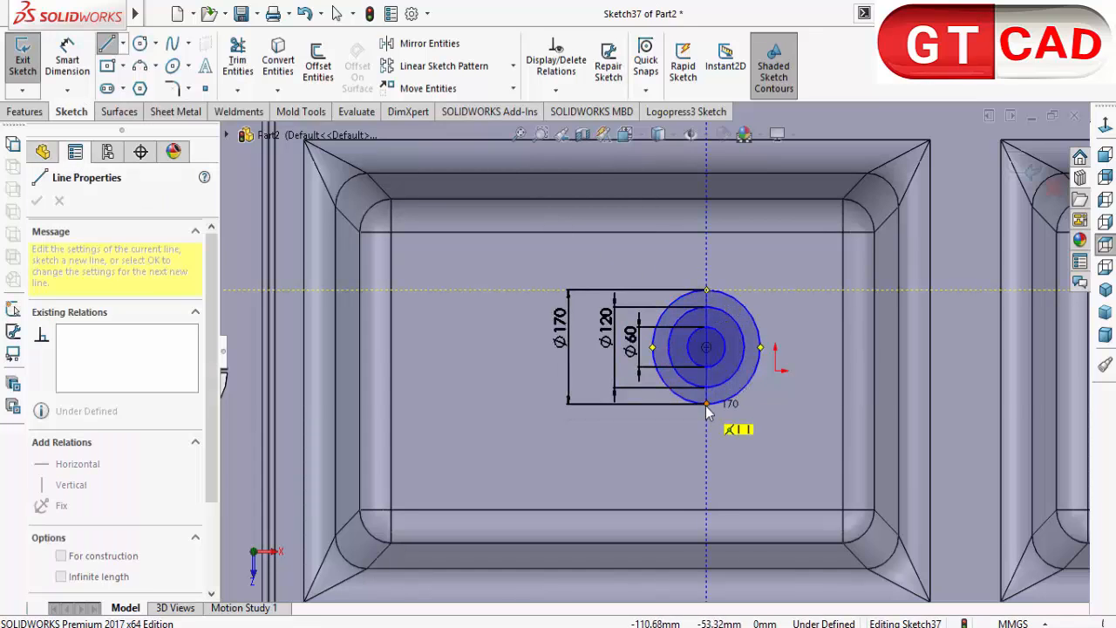
left_click(706, 403)
right_click(735, 439)
left_click(767, 443)
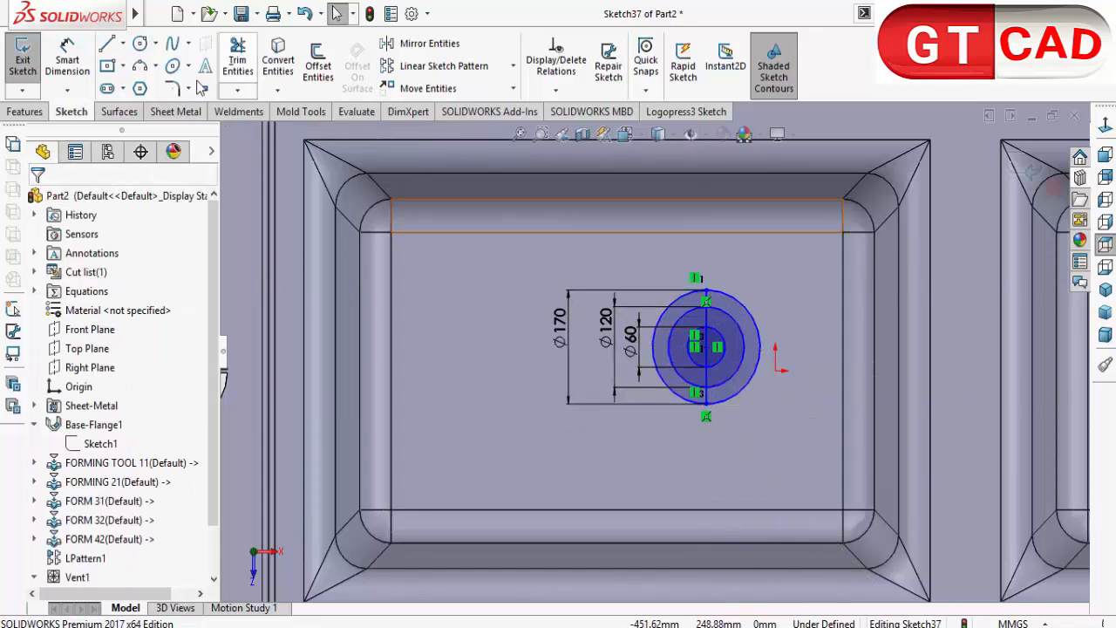
Draw a horizontal line through the circles' centre, spanning the full width of the 170 mm circle
left_click(107, 46)
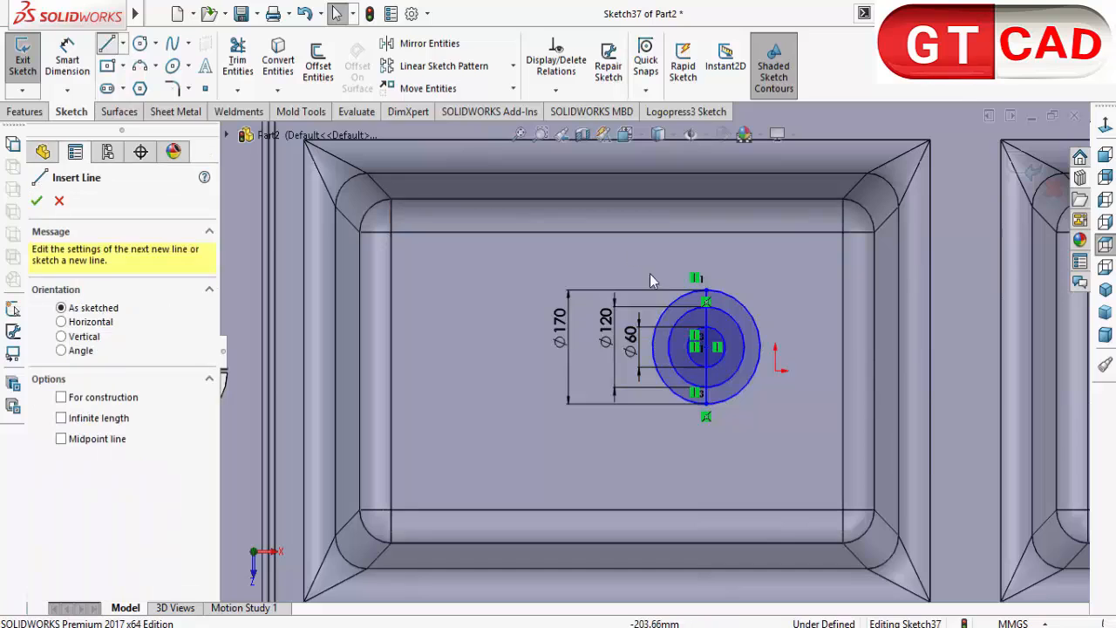
left_click(760, 347)
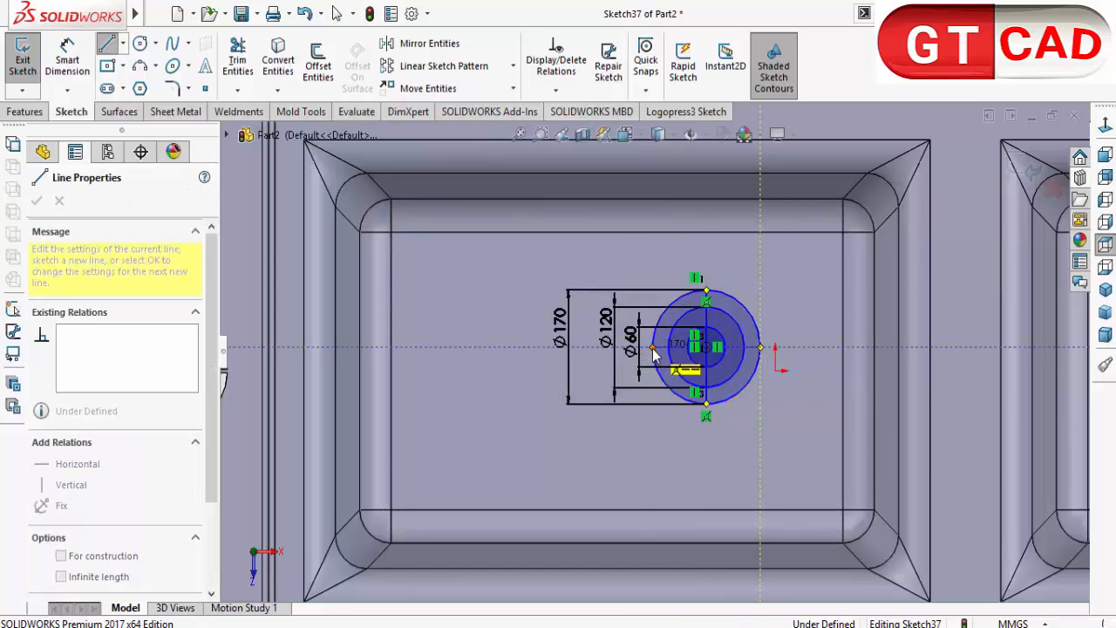
left_click(652, 348)
right_click(618, 260)
left_click(660, 269)
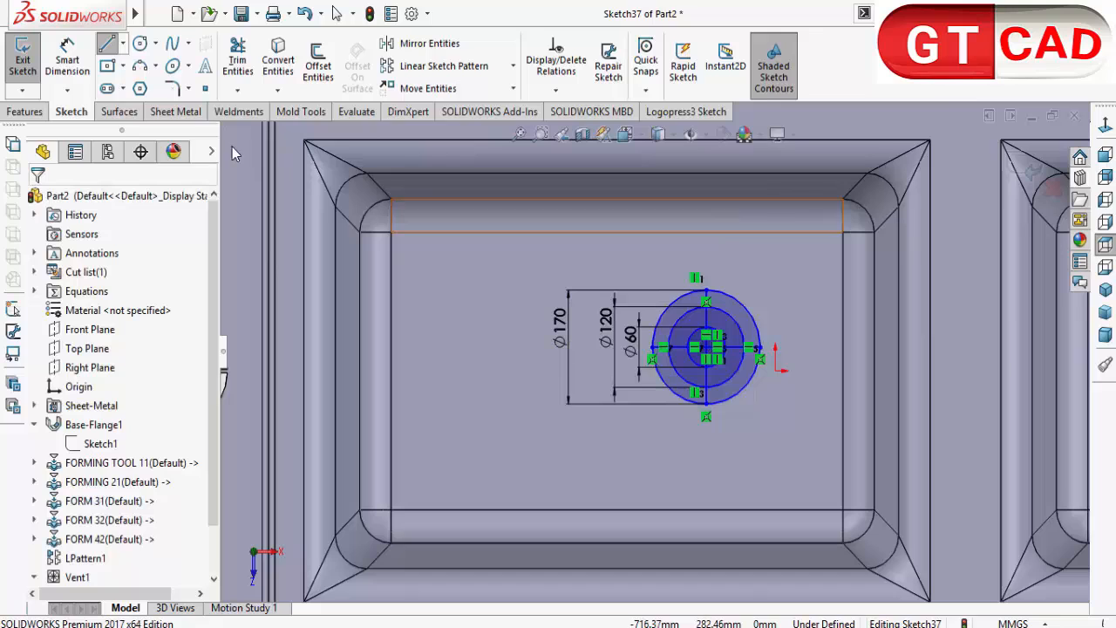
Draw a diagonal line through the circles' centre from the upper left to the lower right of the 170 mm circle
left_click(106, 45)
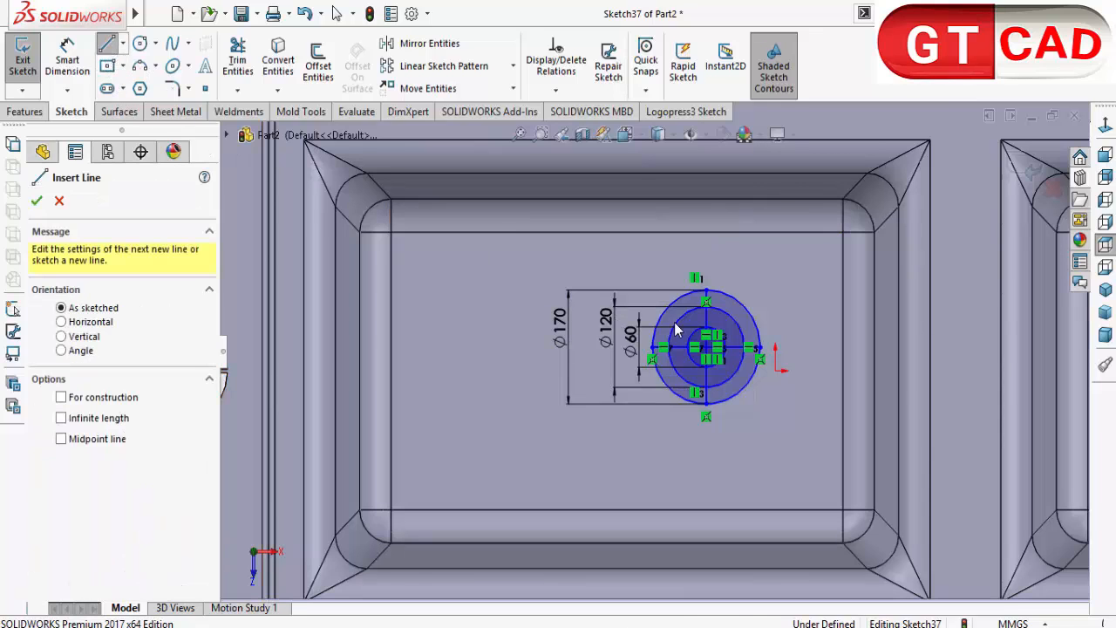
left_click(706, 347)
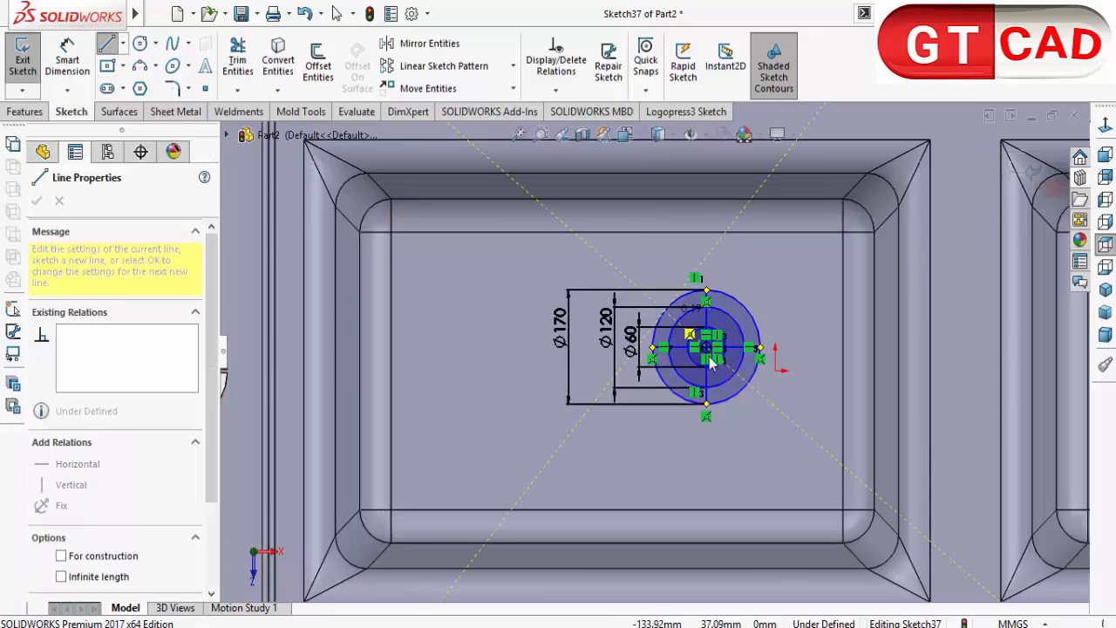
left_click(747, 393)
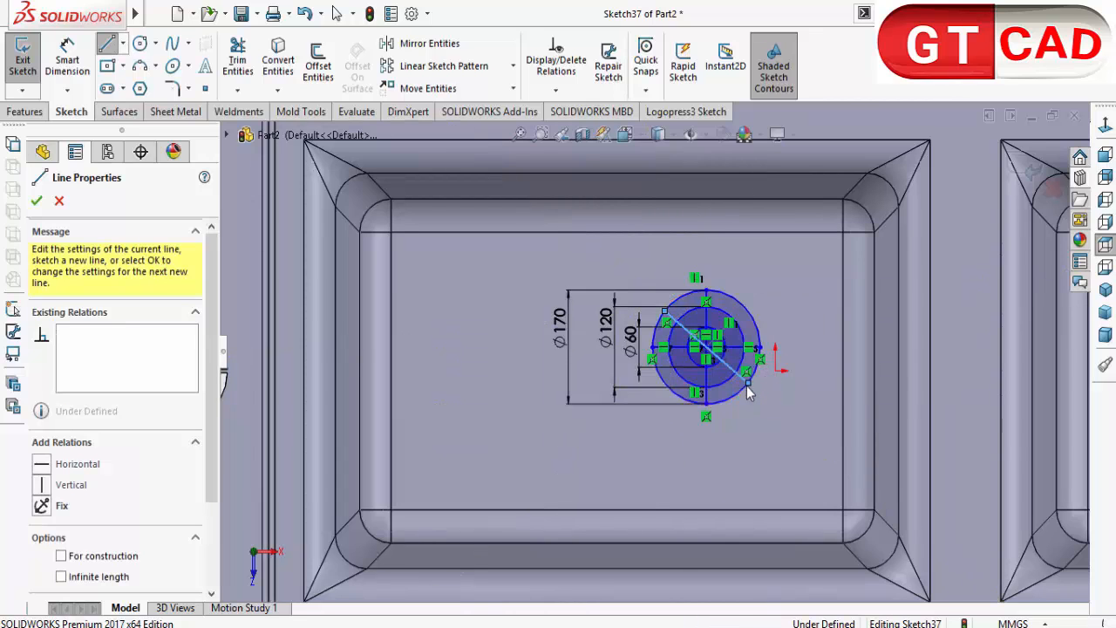
right_click(750, 390)
left_click(779, 397)
Draw the opposite diagonal line through the centre, from the upper right to the lower left of the 170 mm circle
left_click(106, 45)
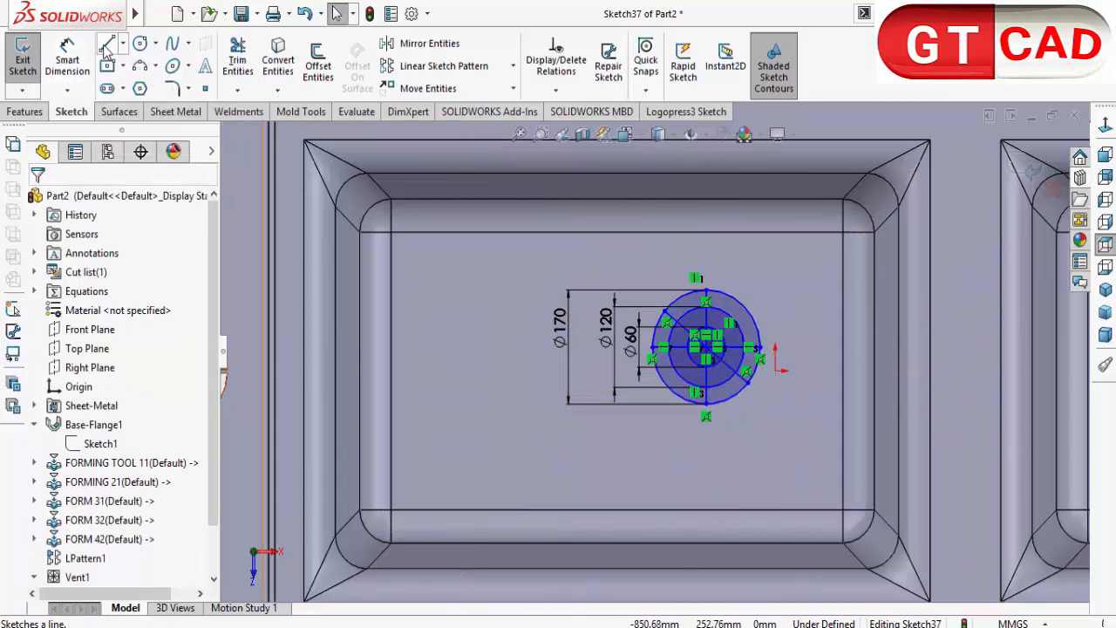
left_click(717, 351)
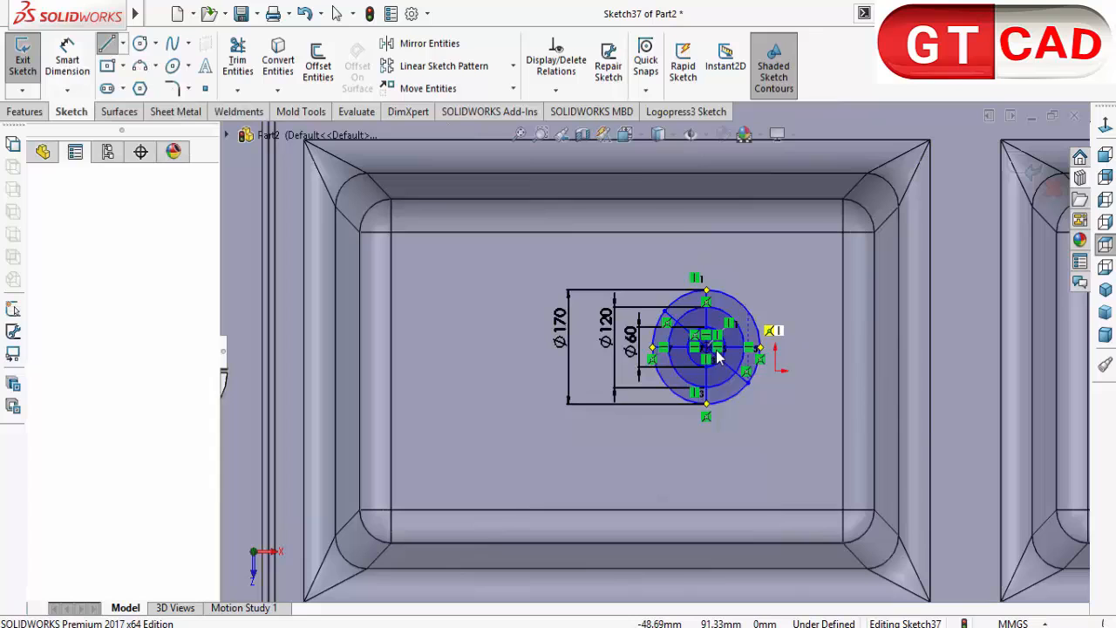
left_click(665, 389)
right_click(666, 390)
left_click(701, 398)
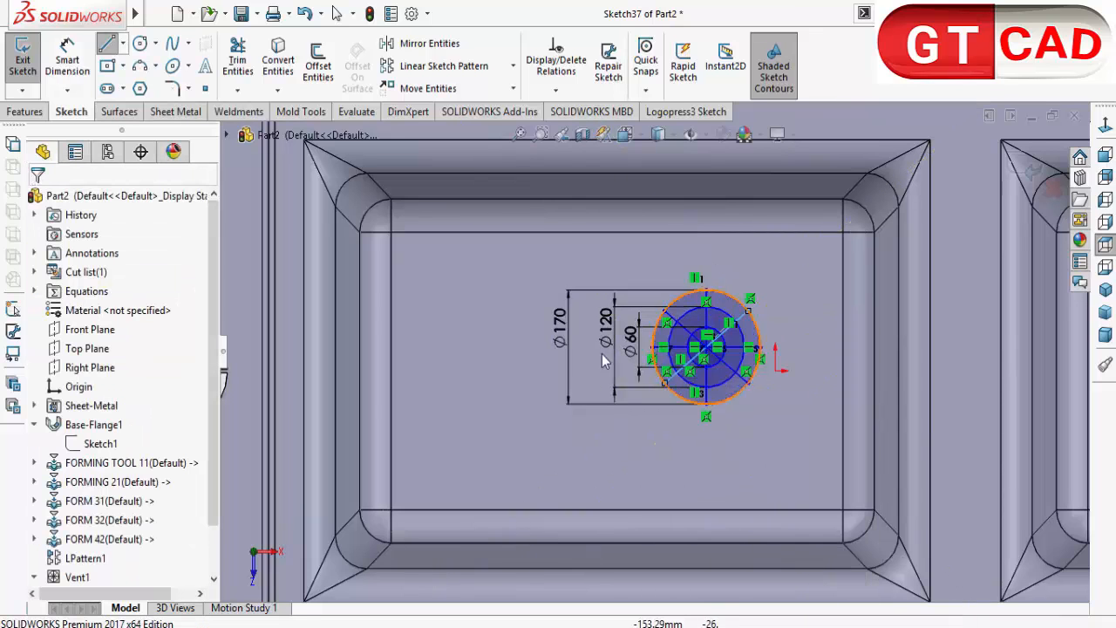
Dimension the angle between the vertical line and the upper-right diagonal to 45°
left_click(67, 57)
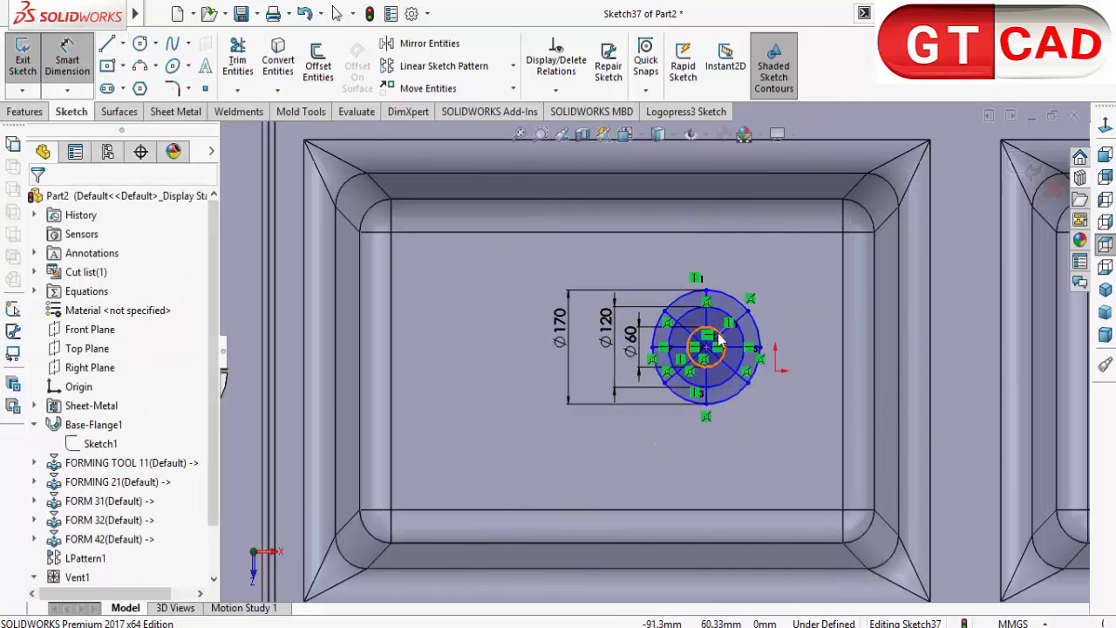
scroll(718, 340, "down", 5)
left_click(657, 315)
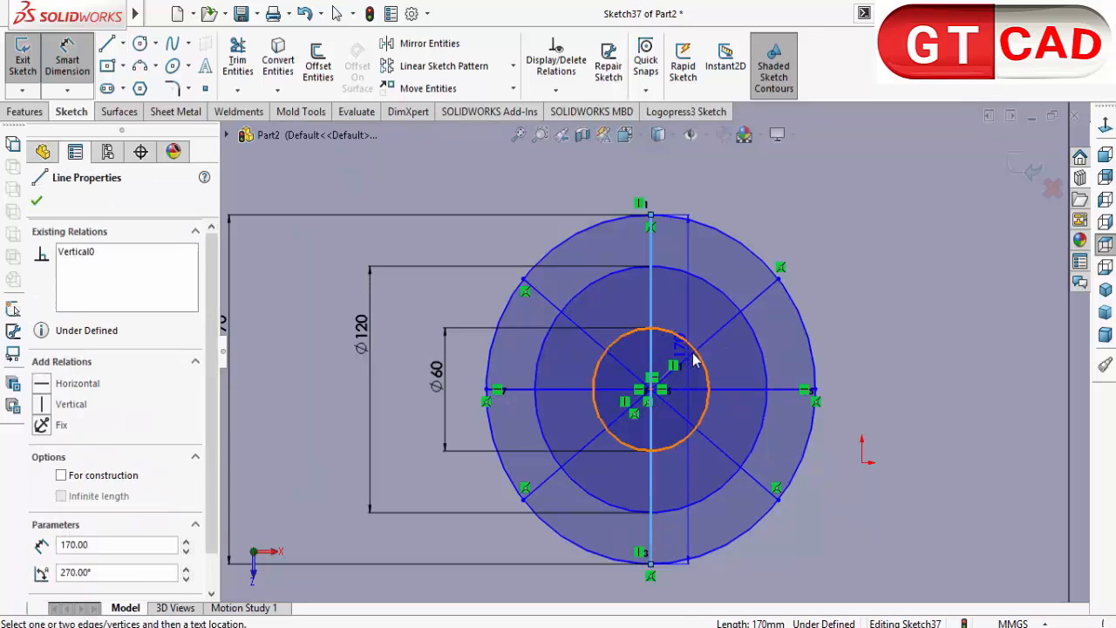
left_click(702, 330)
left_click(720, 338)
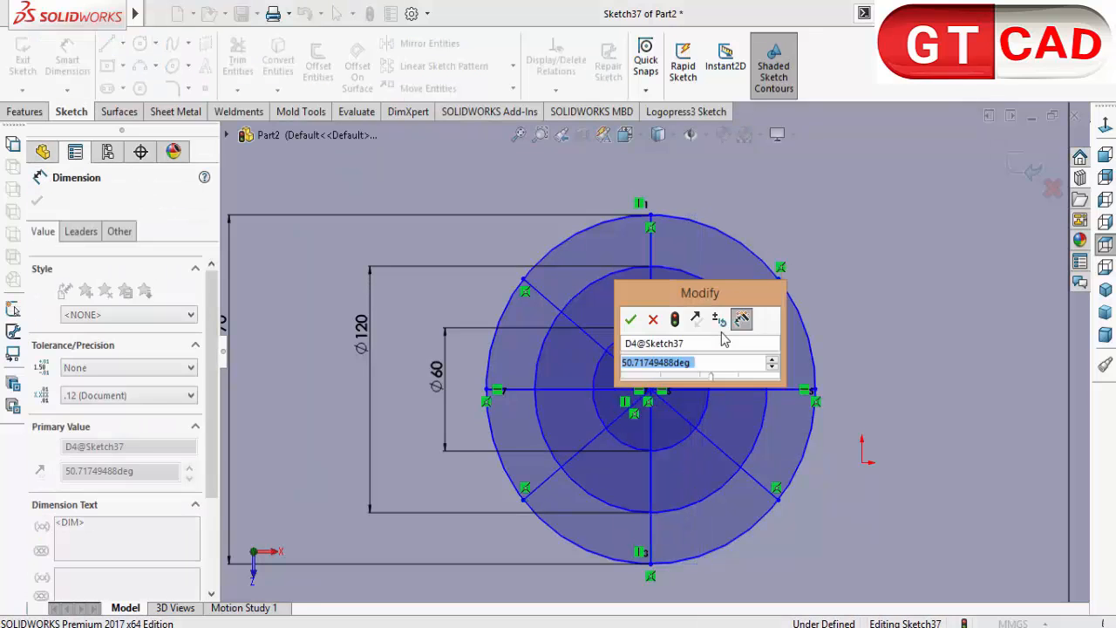
type("60")
key("Return")
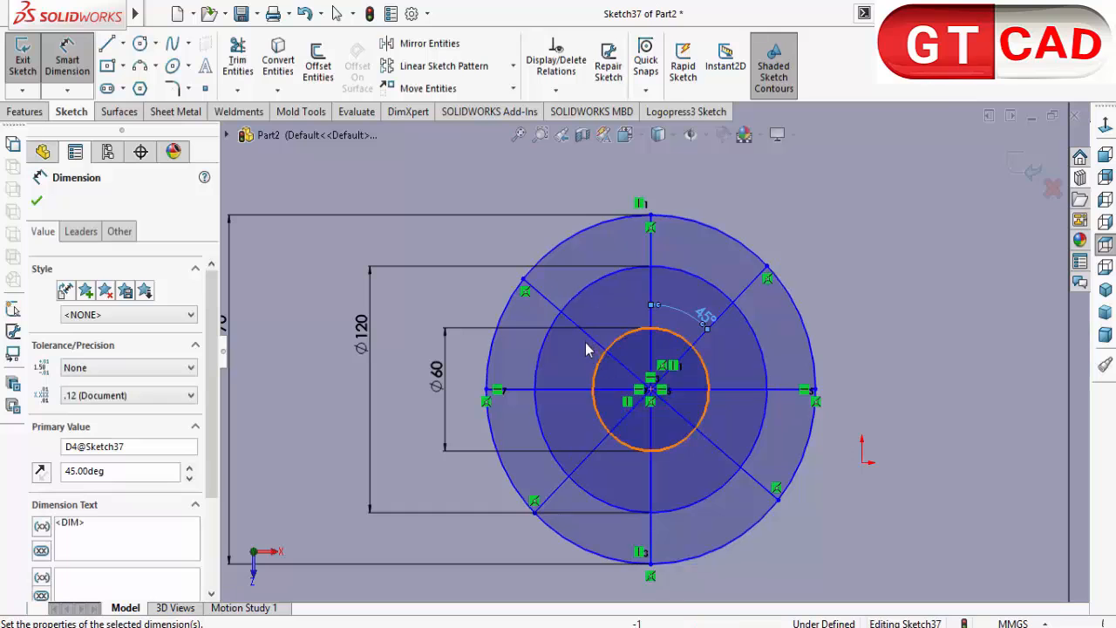
Dimension the angle between the upper-left diagonal and the vertical line to 45°
left_click(589, 337)
left_click(650, 294)
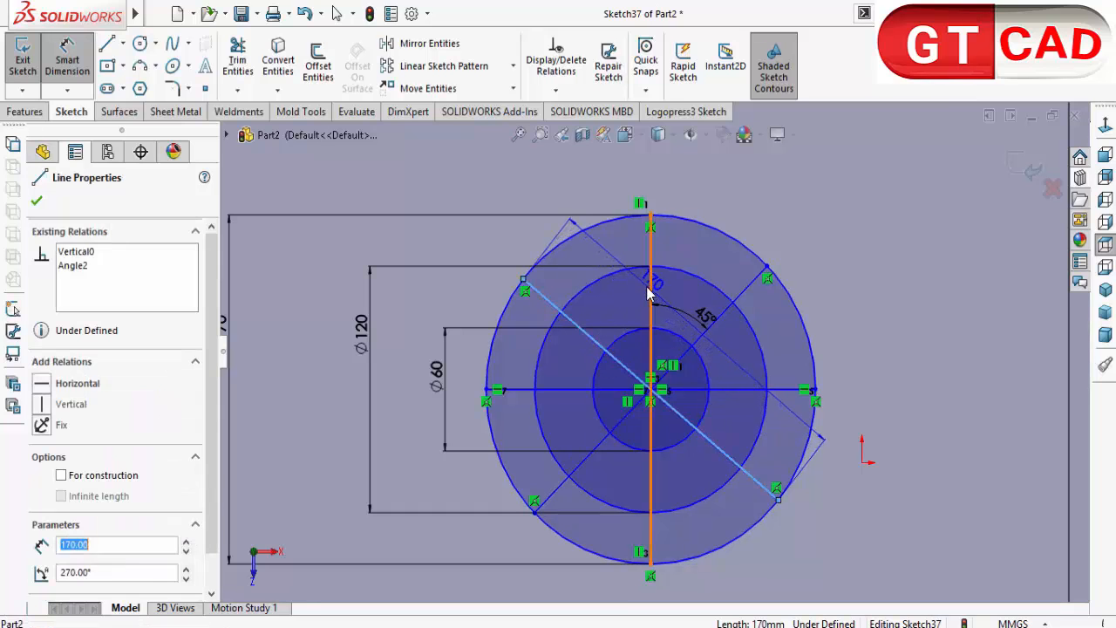
left_click(632, 309)
type("45")
key("Return")
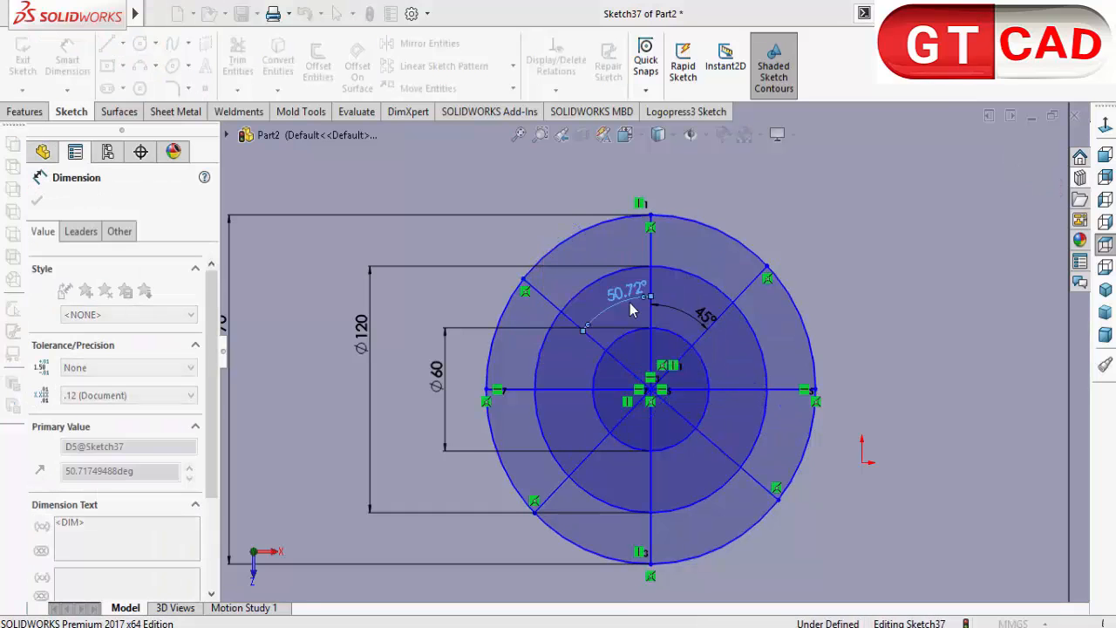
Dimension the circles' centre to 1700 mm from the sink's left outer edge and end dimensioning
scroll(631, 307, "up", 10)
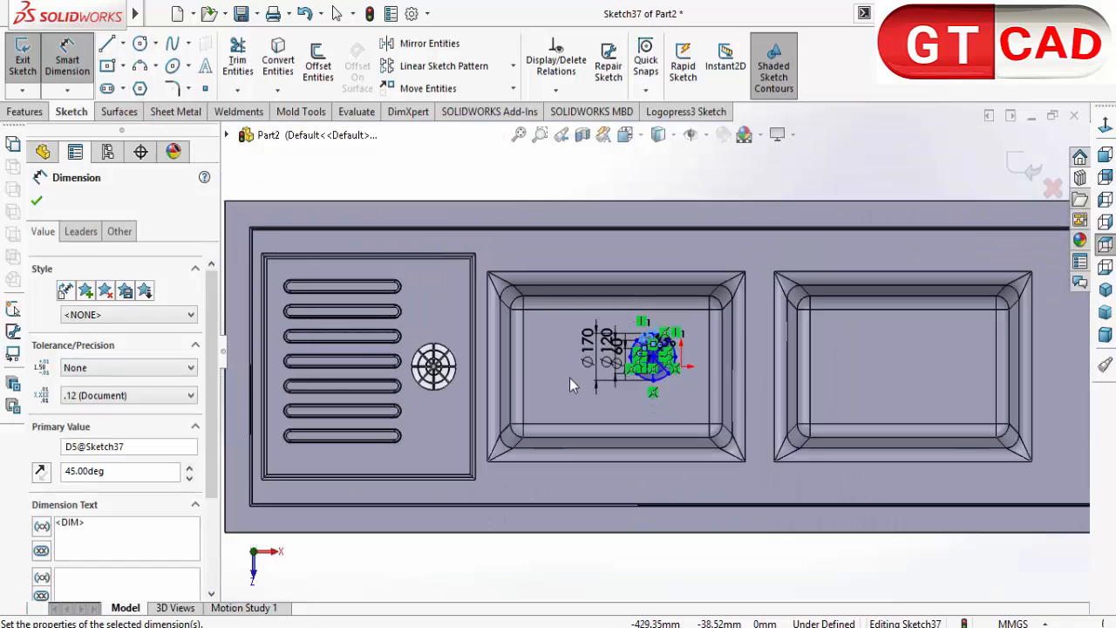
left_click(656, 360)
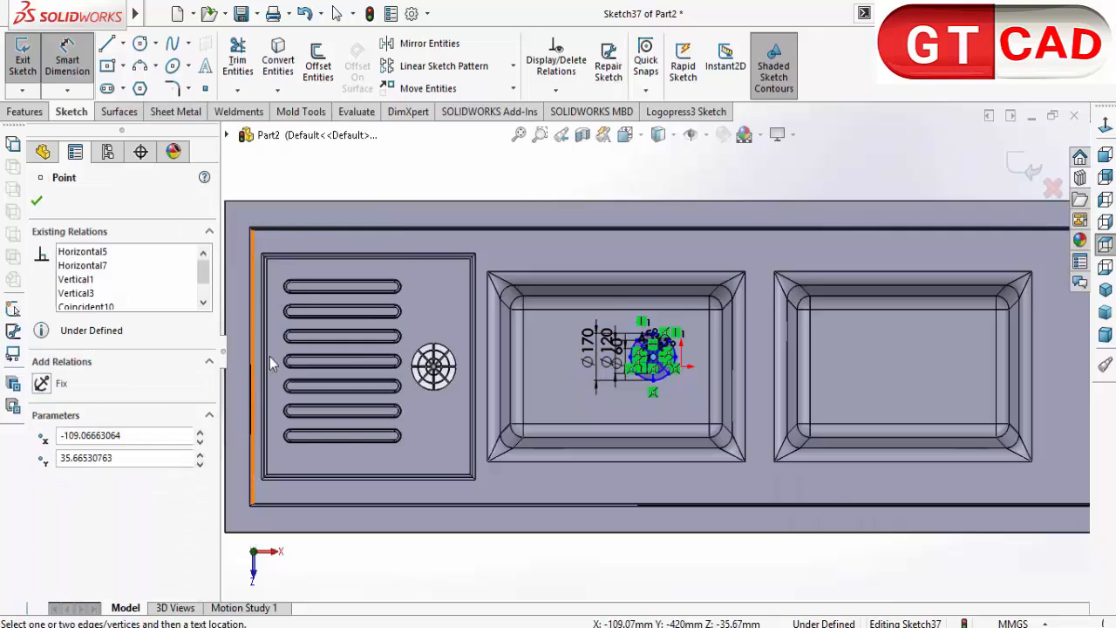
scroll(363, 370, "up", 2)
left_click(355, 373)
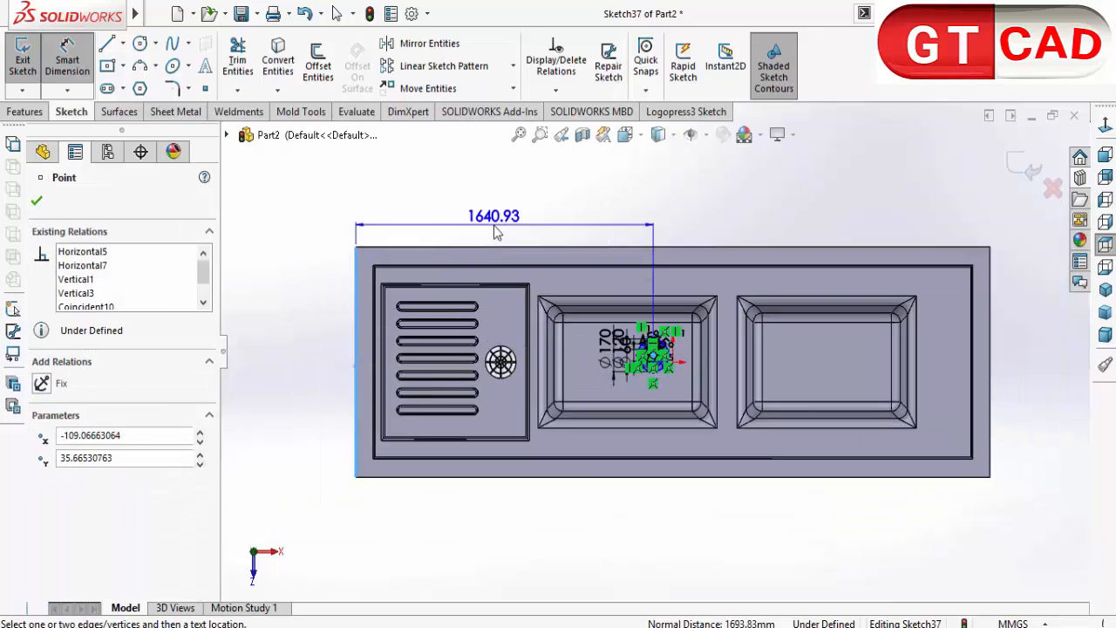
left_click(494, 227)
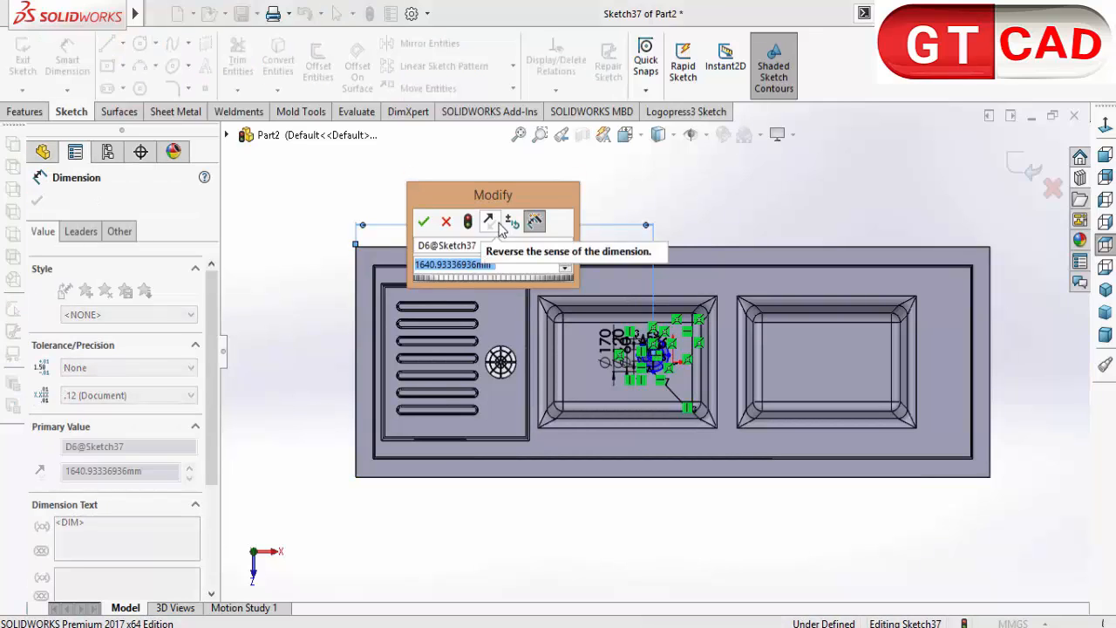
type("1700")
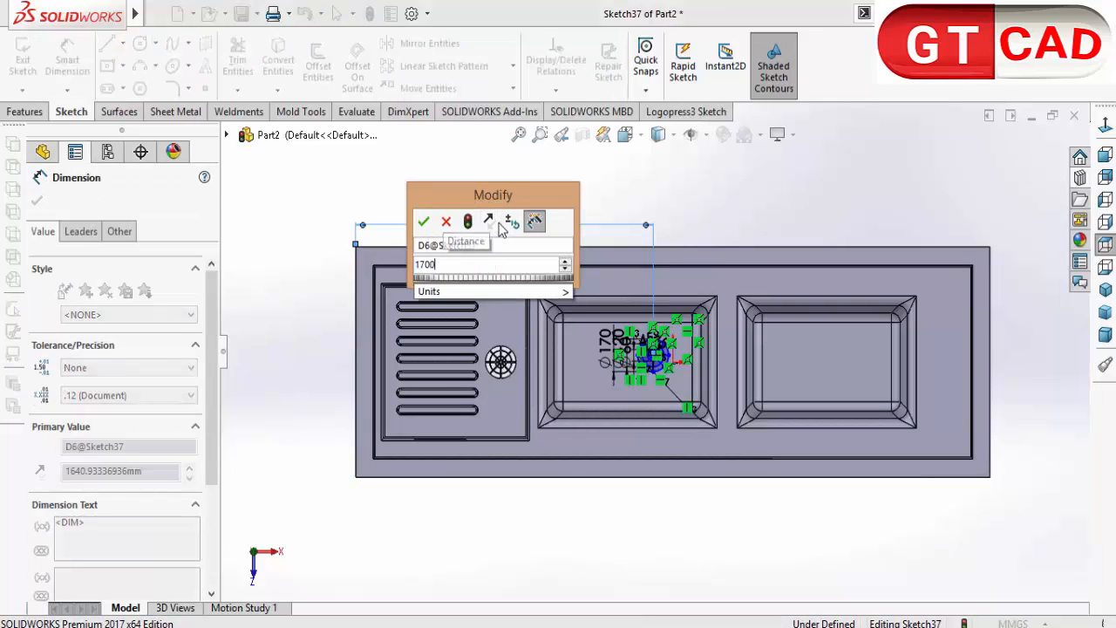
key("Return")
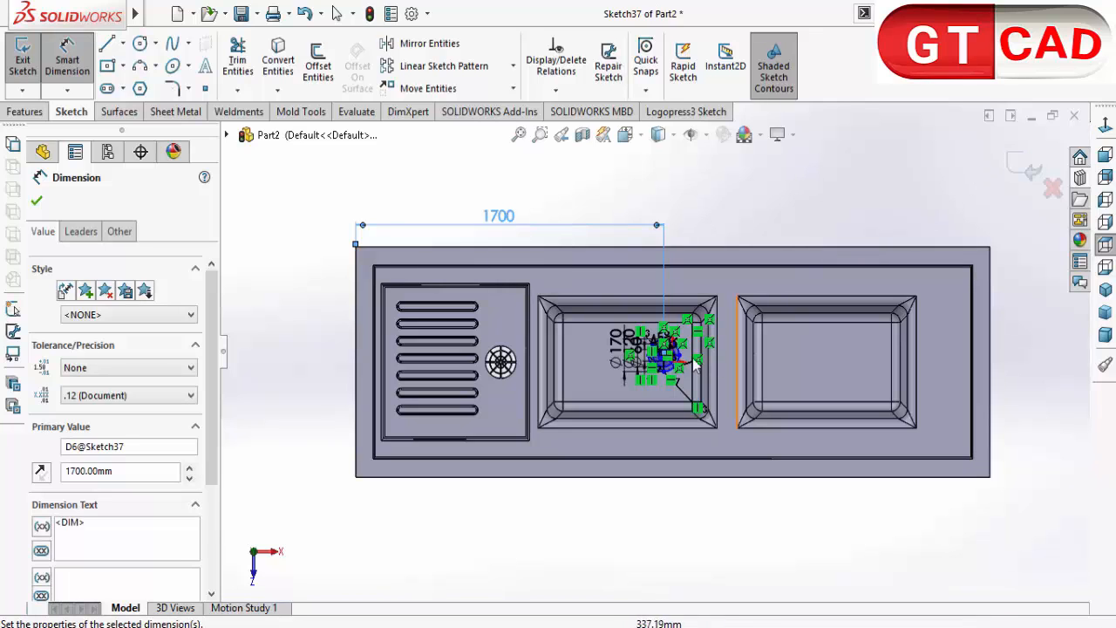
right_click(278, 195)
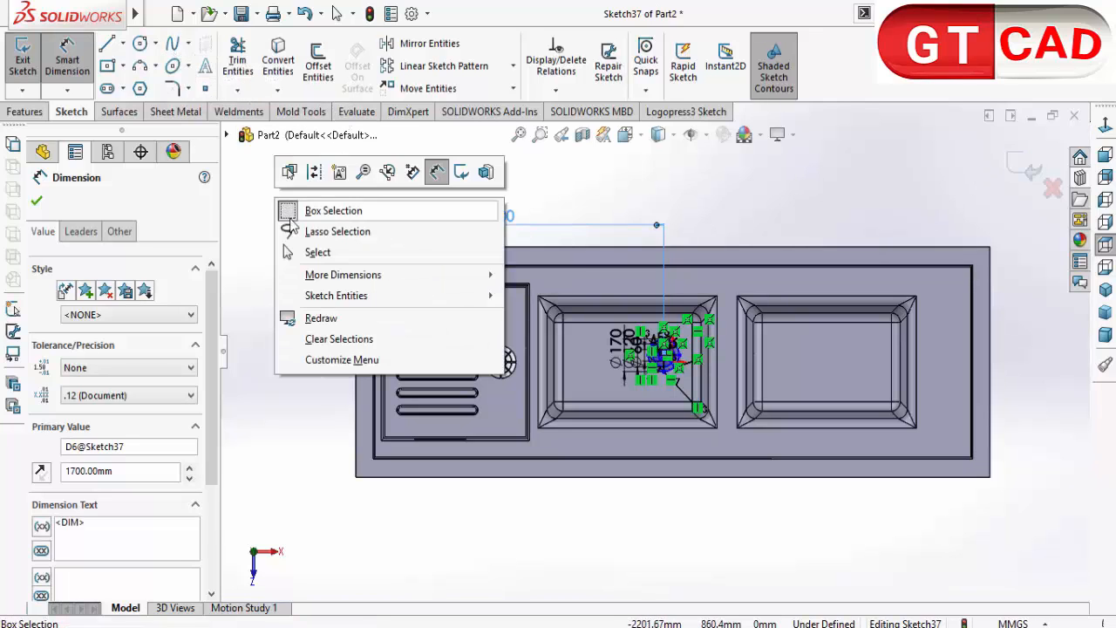
left_click(295, 253)
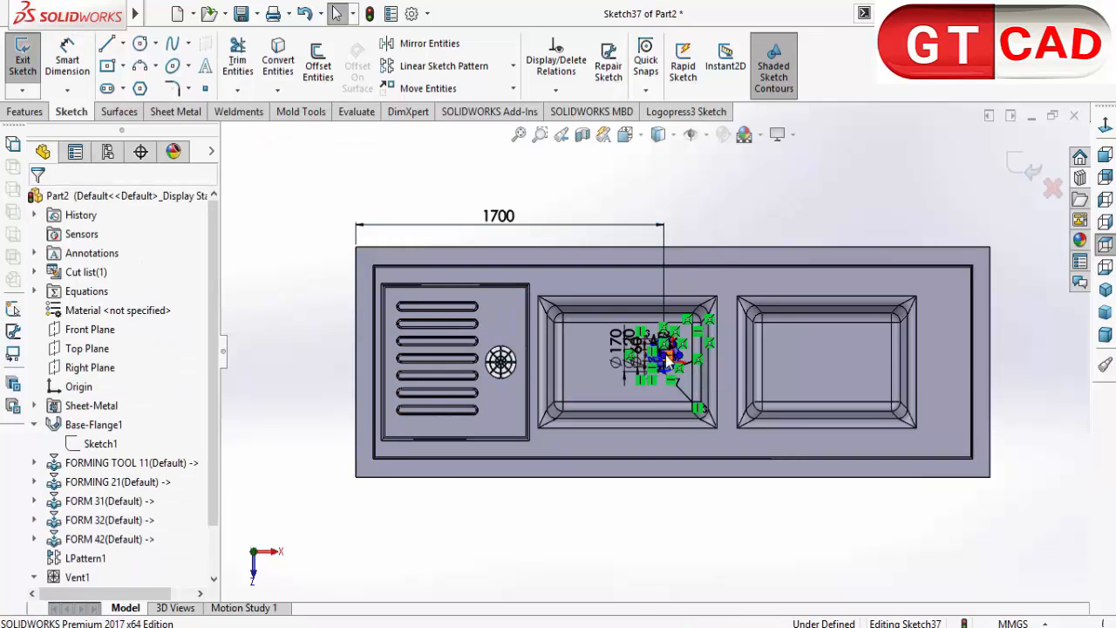
Align the circles' centre horizontally with the midpoint of the sink's left outer edge and finish the sketch
scroll(673, 353, "down", 5)
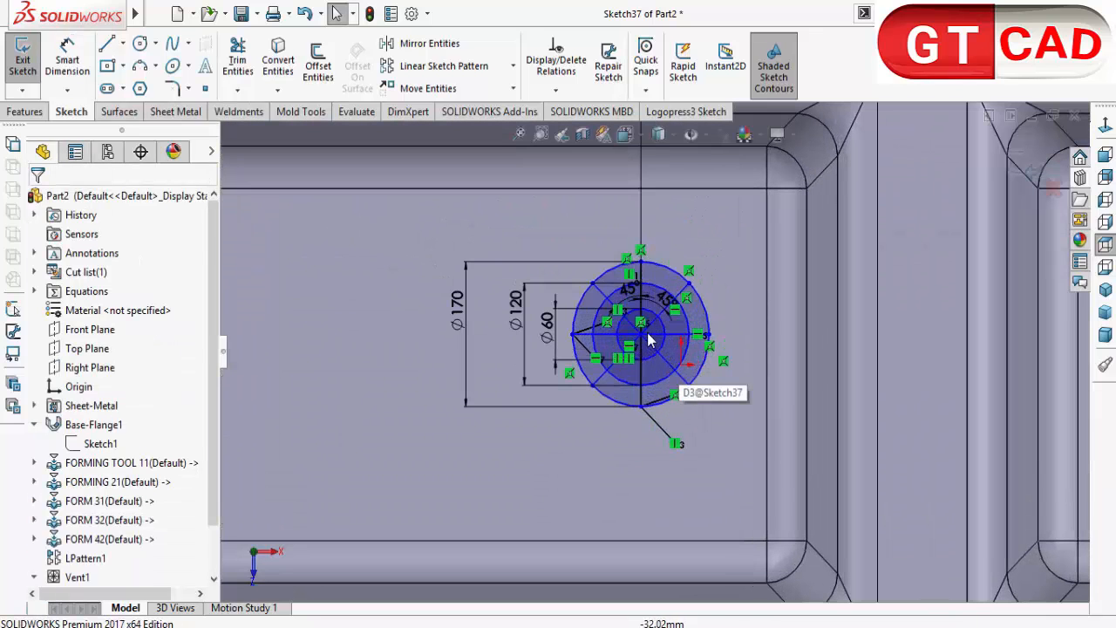
left_click(641, 340)
scroll(723, 353, "up", 5)
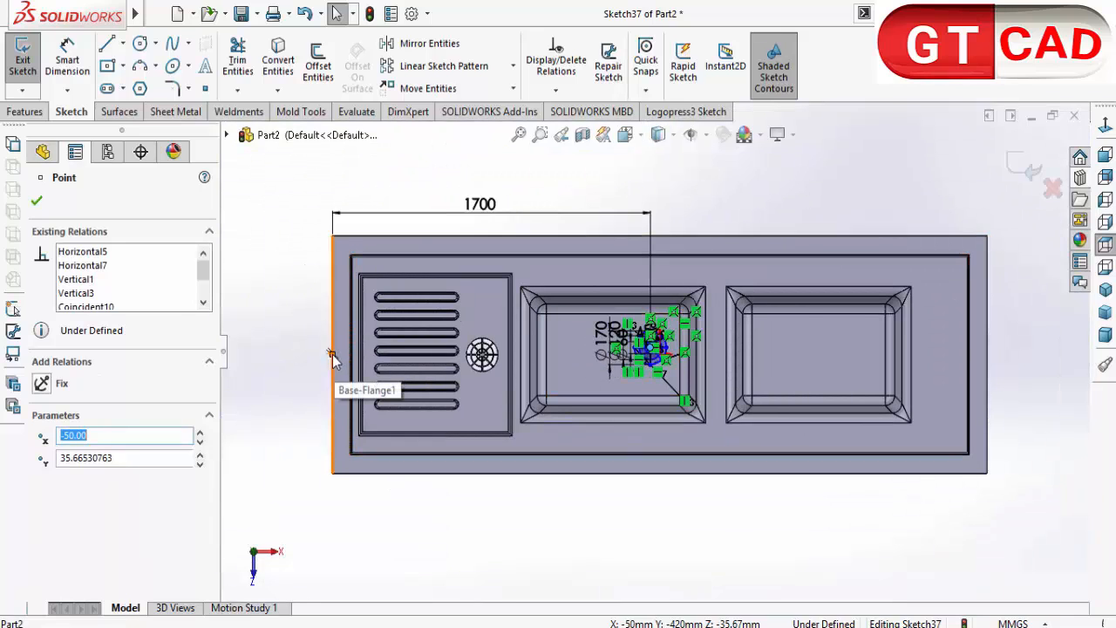
left_click(334, 355, "ctrl")
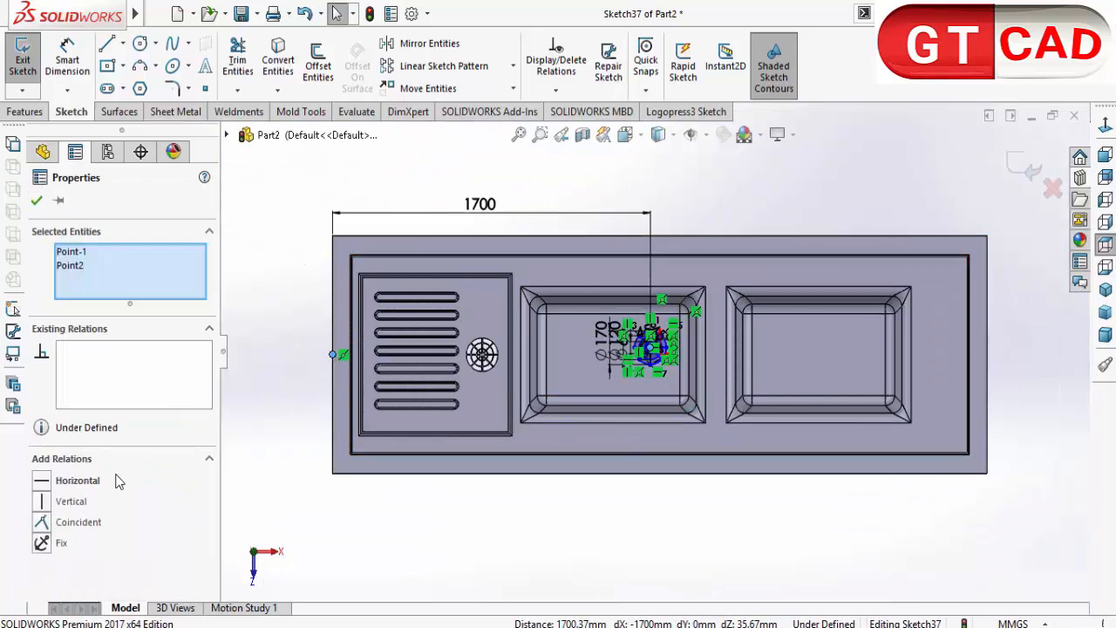
left_click(44, 482)
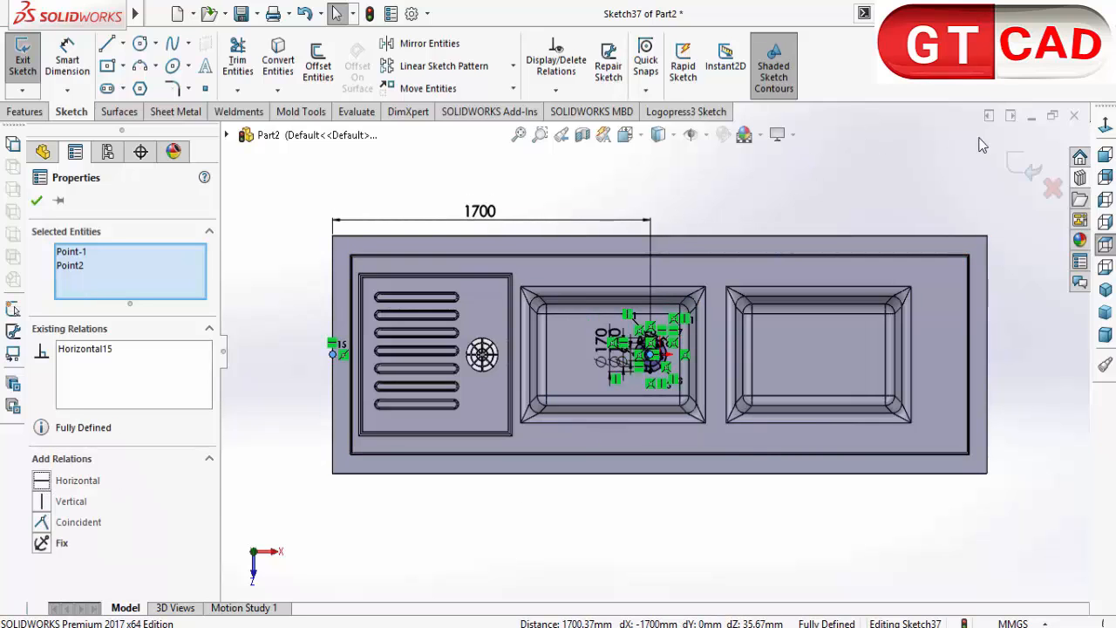
left_click(1026, 175)
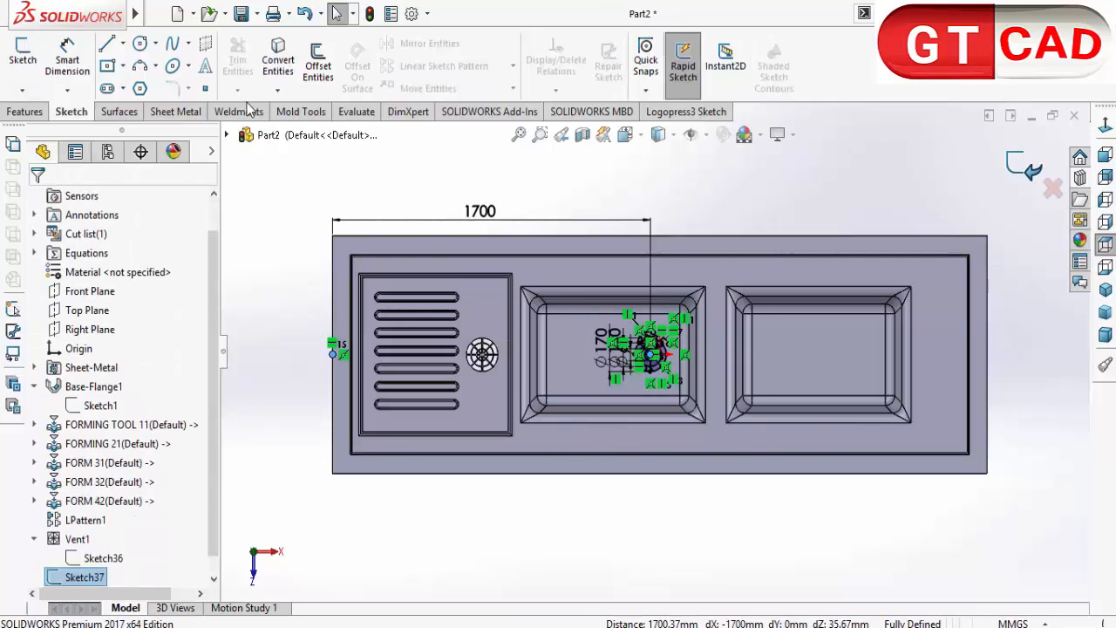
Start a sheet-metal Vent on the bowl floor with the 170 mm outer circle as its boundary
left_click(195, 117)
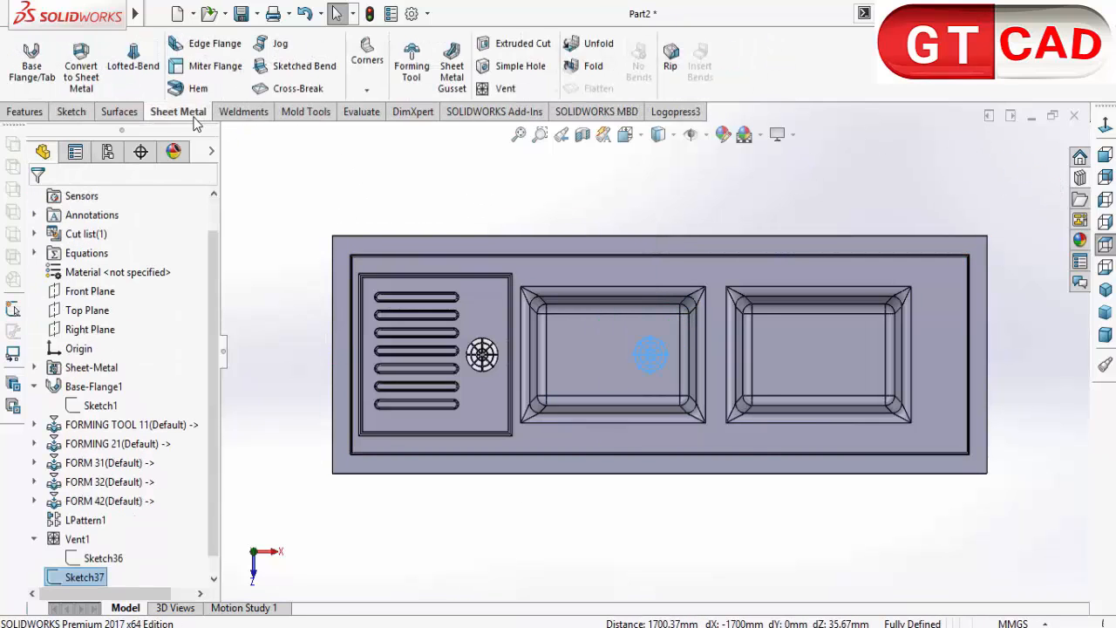
left_click(505, 90)
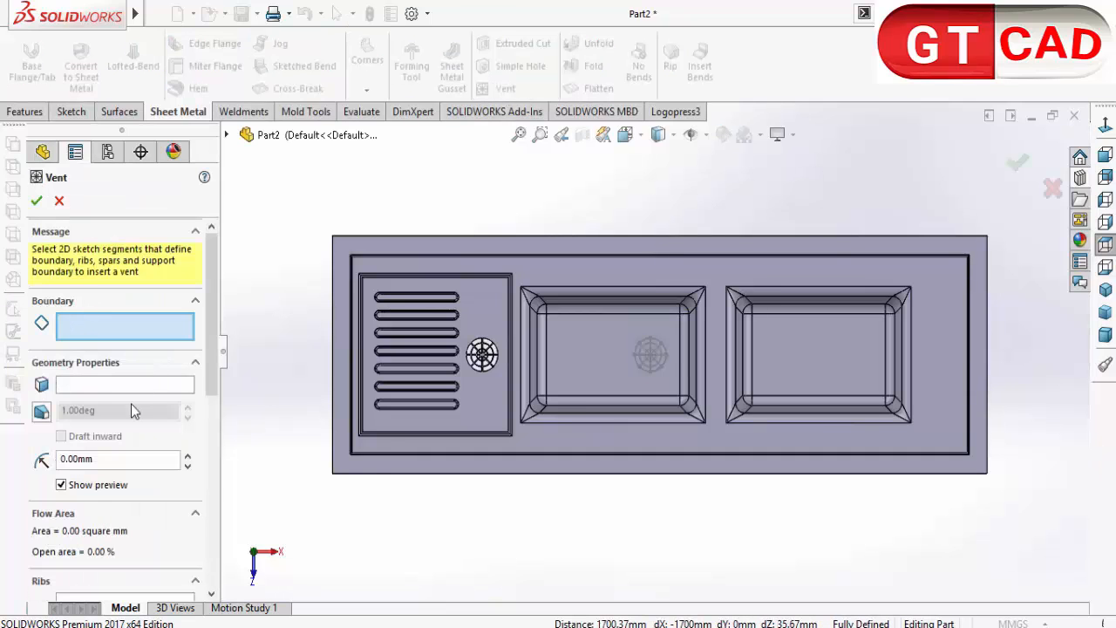
scroll(645, 349, "up", 5)
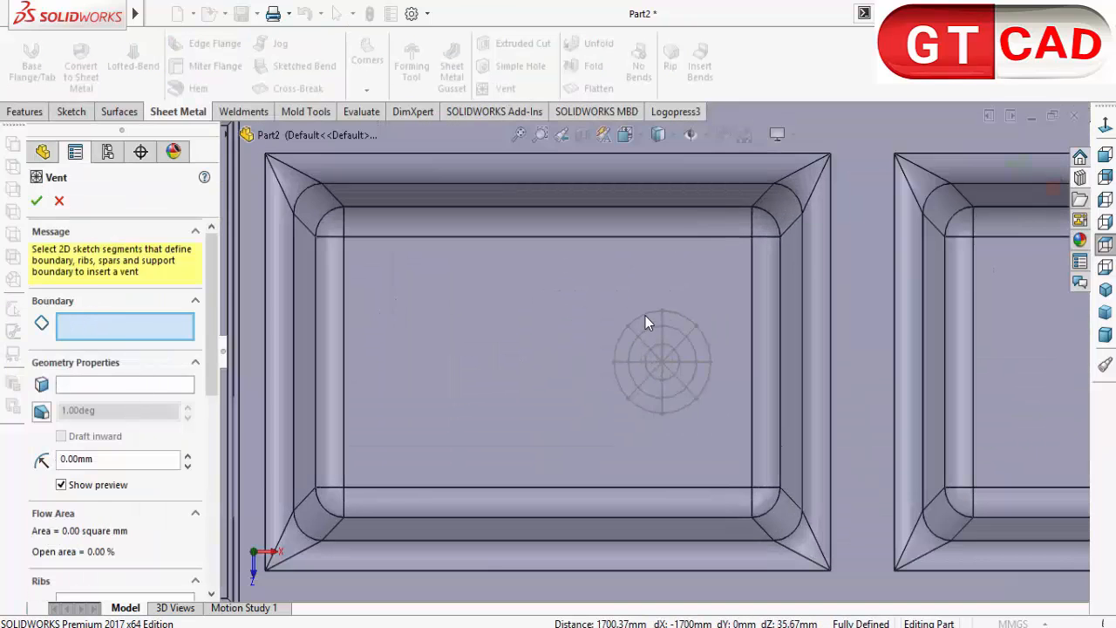
left_click(642, 324)
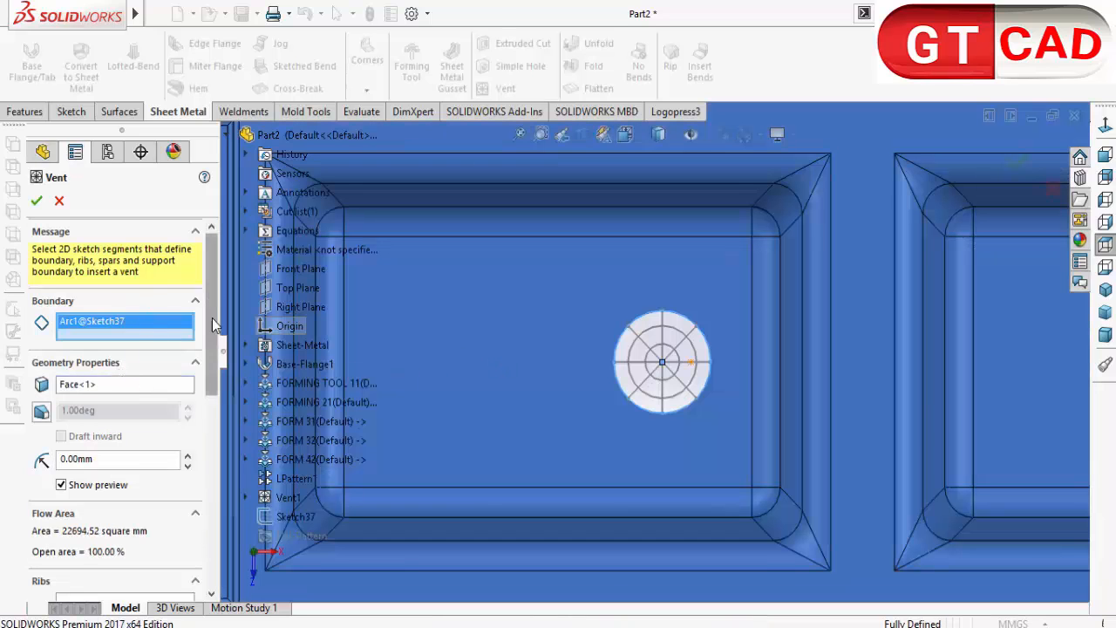
Select the two inner circles and the four lines through their centre as the vent's ribs and finish the vent
left_click_drag(211, 292, 224, 333)
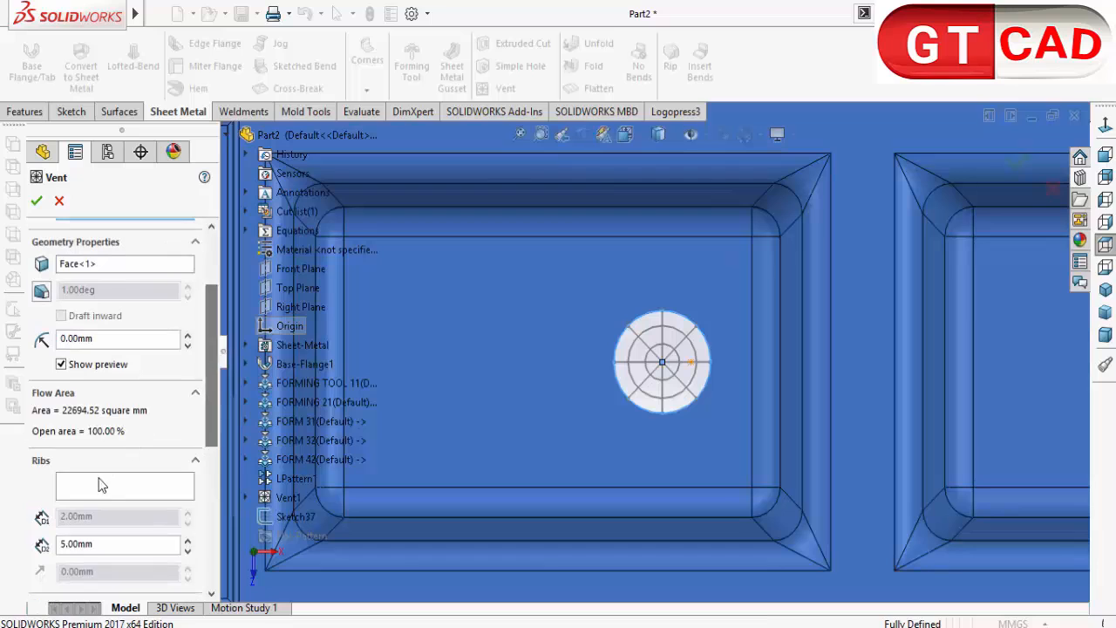
left_click(98, 485)
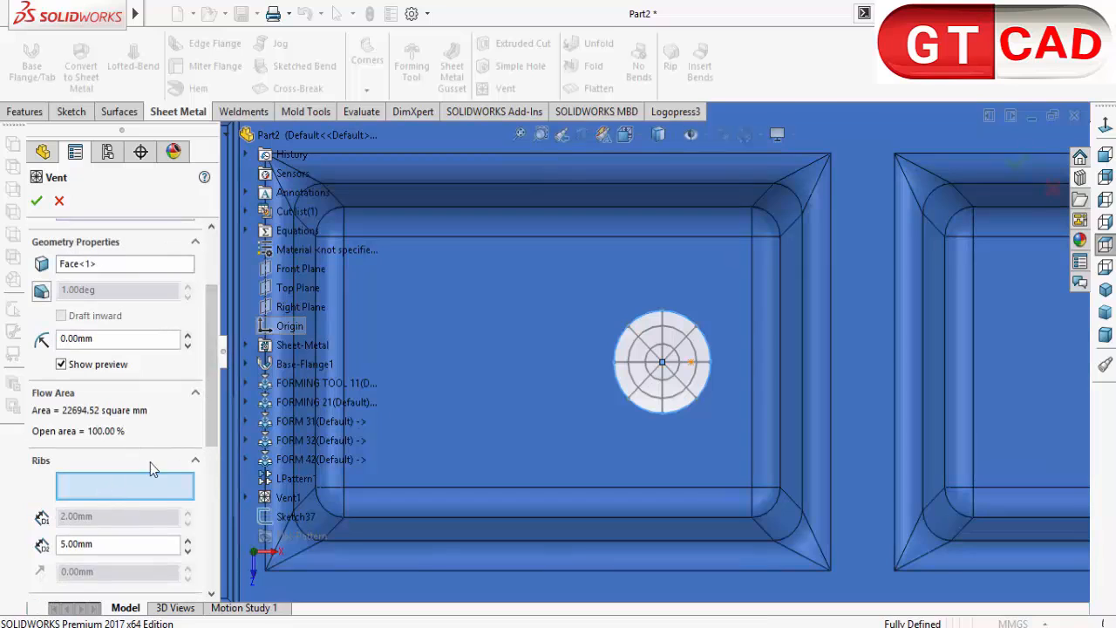
left_click(631, 352)
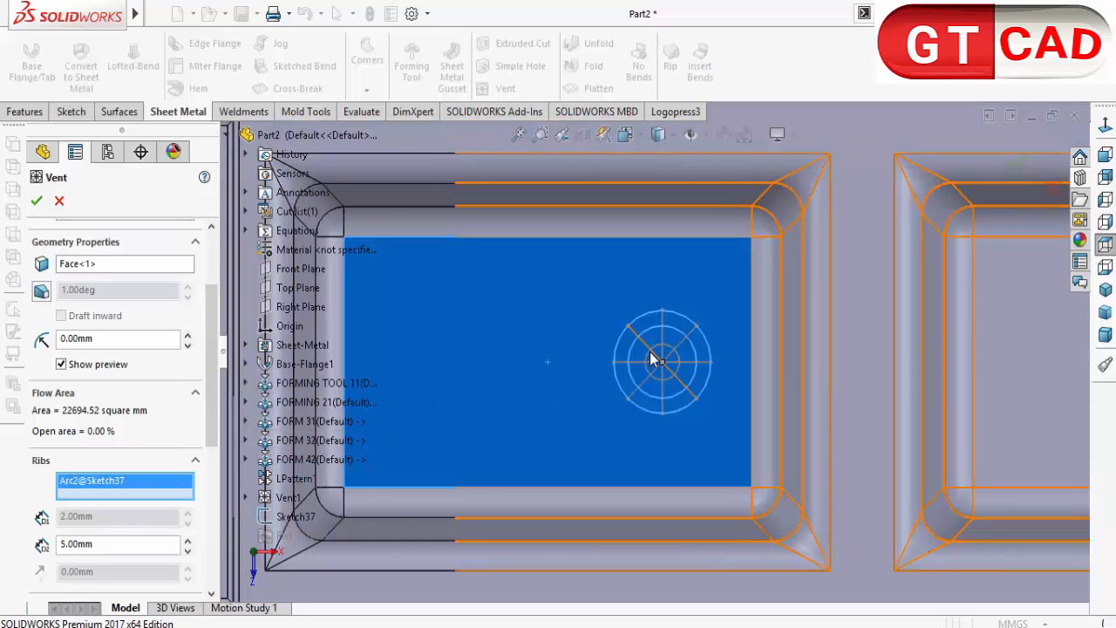
left_click(650, 362)
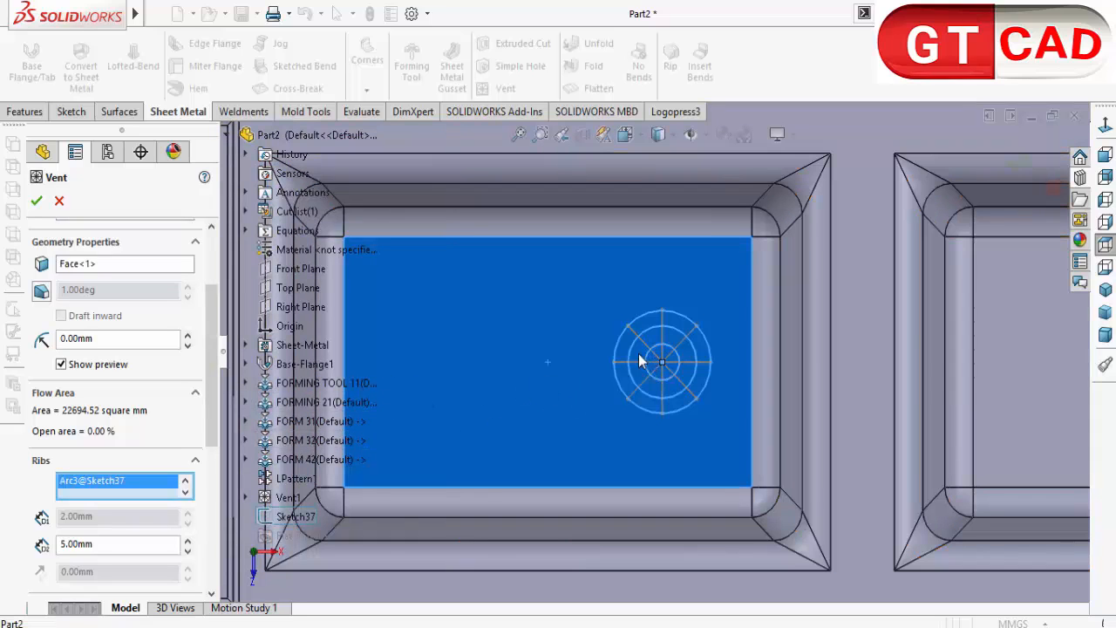
left_click(648, 346)
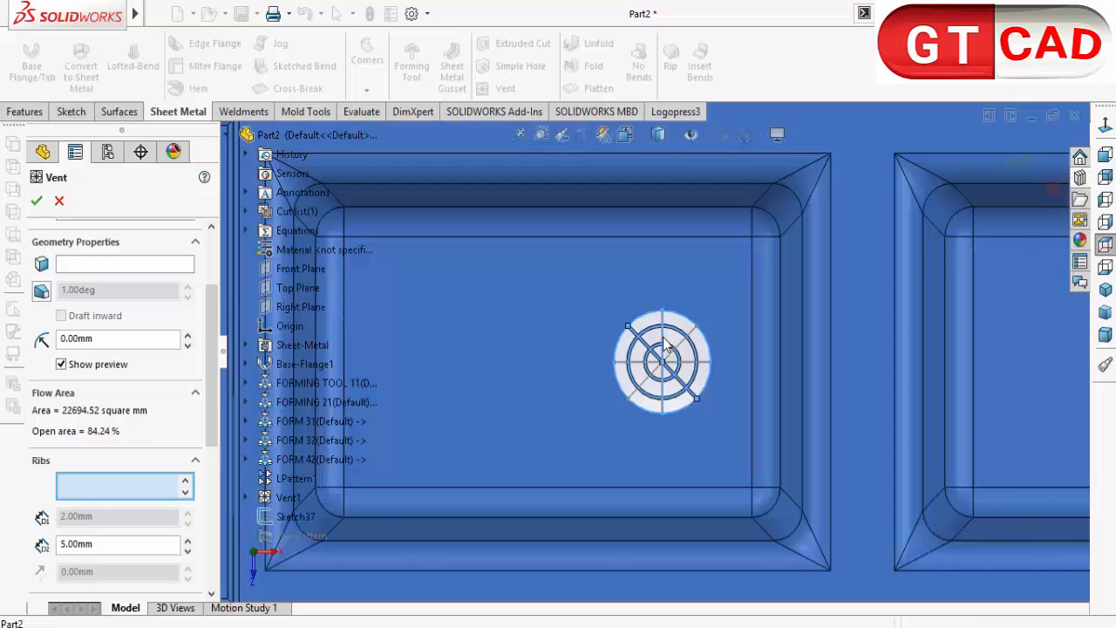
left_click(669, 352)
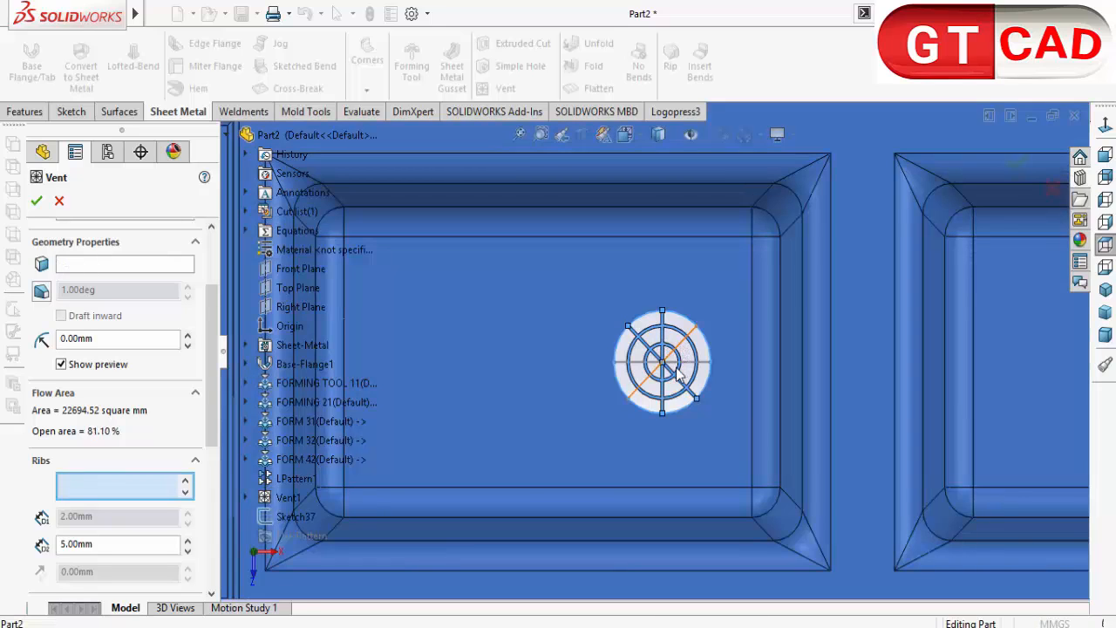
left_click(686, 366)
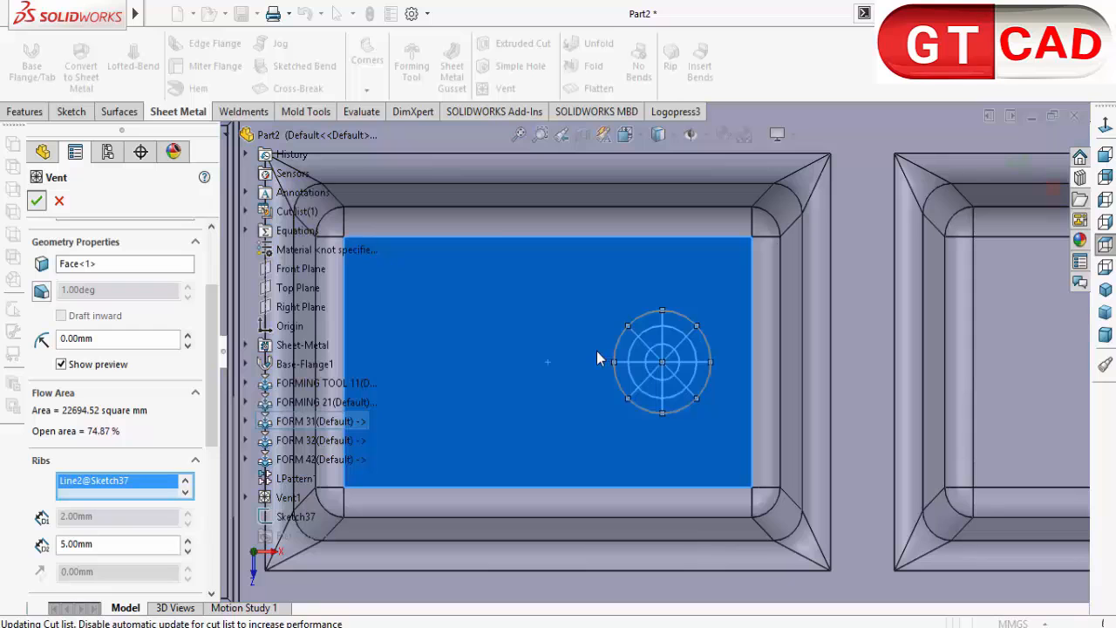
key("Return")
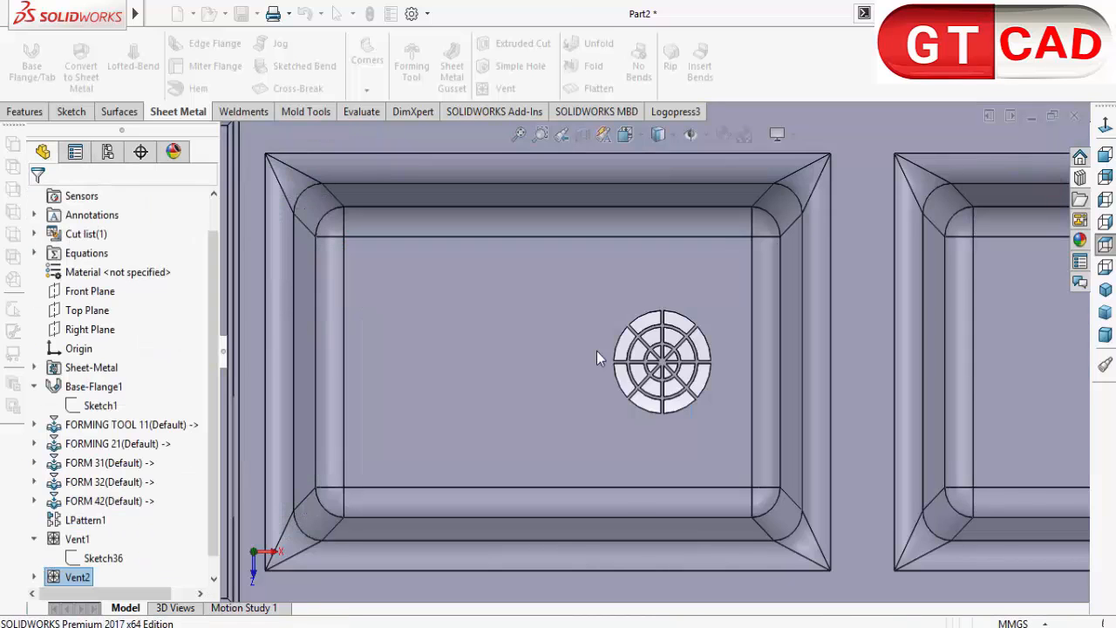
Start a linear pattern with the bowl-floor vent as the feature to repeat, viewing the sink's top face squarely
key("f")
middle_click_drag(594, 353, 654, 330)
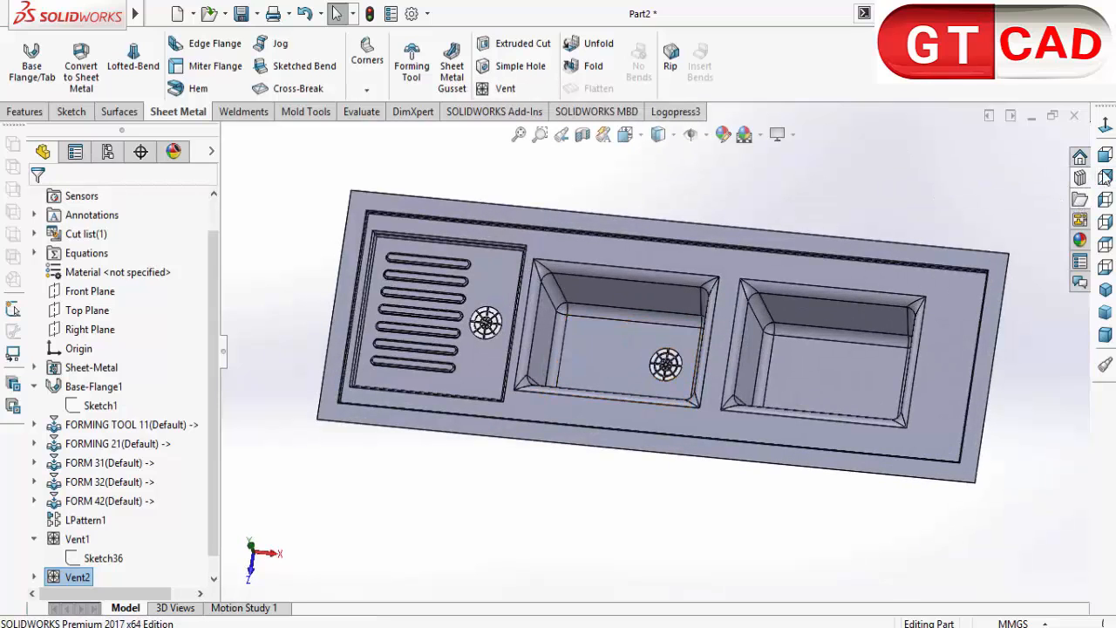
left_click(1105, 126)
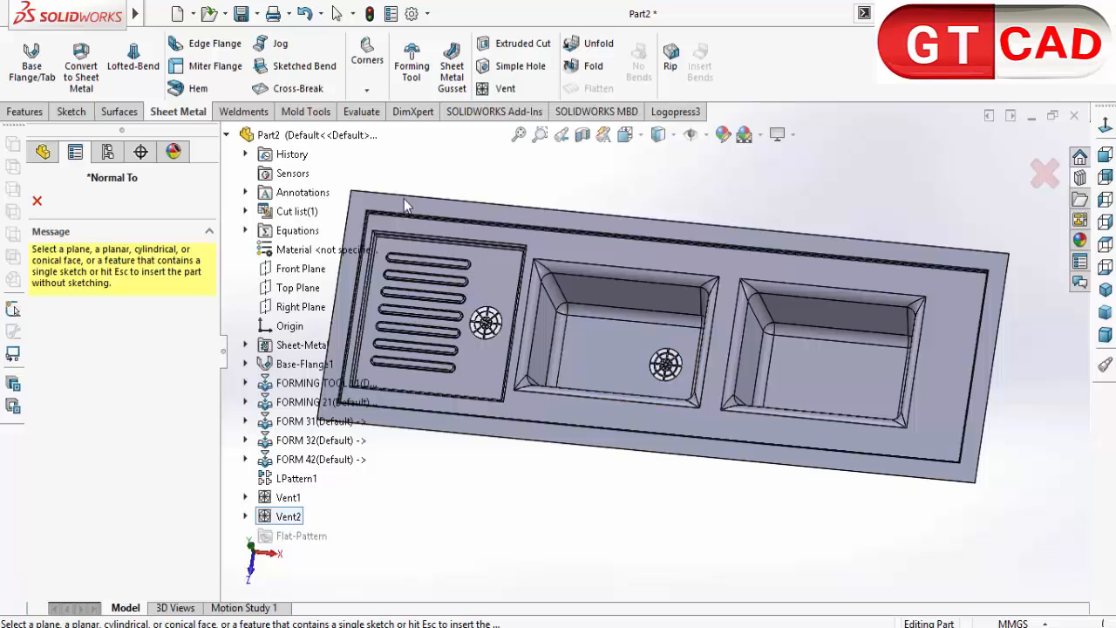
left_click(37, 200)
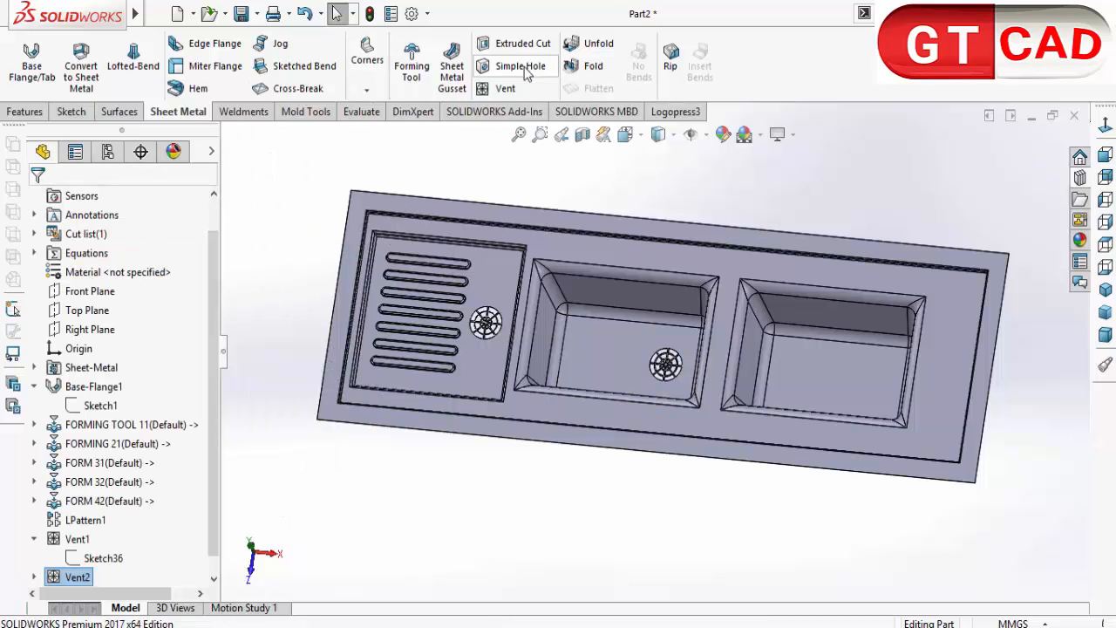
left_click(1105, 126)
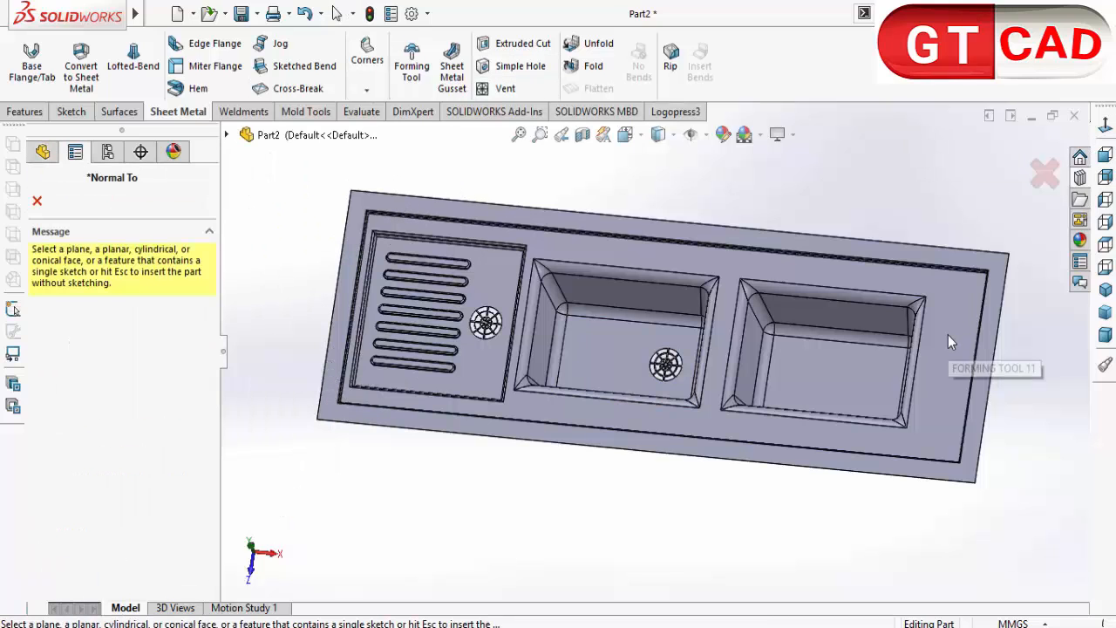
left_click(948, 335)
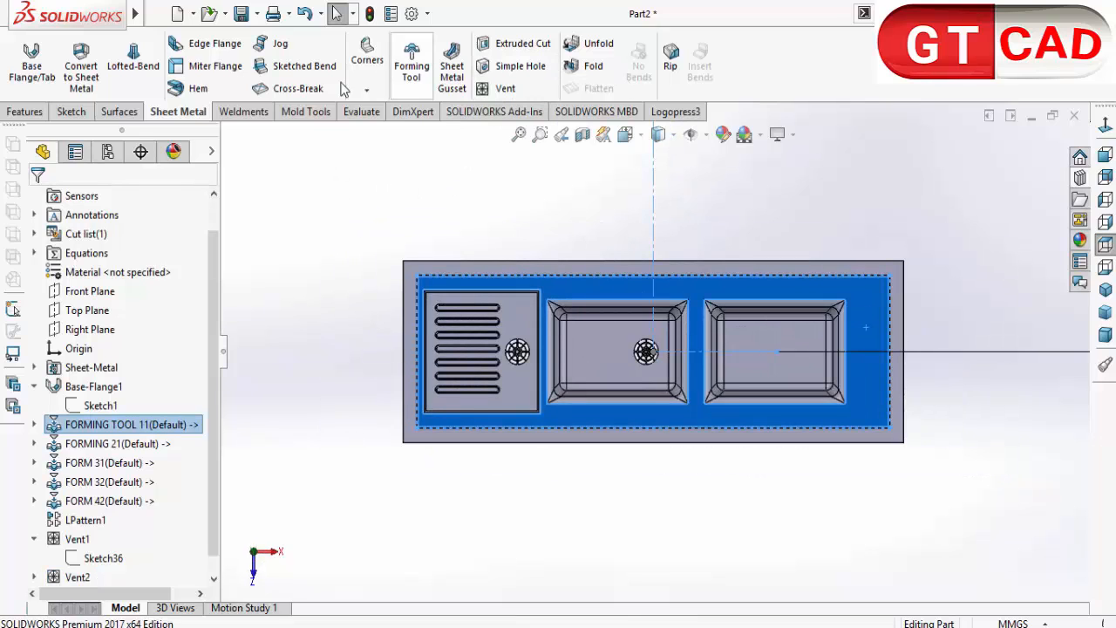
left_click(25, 112)
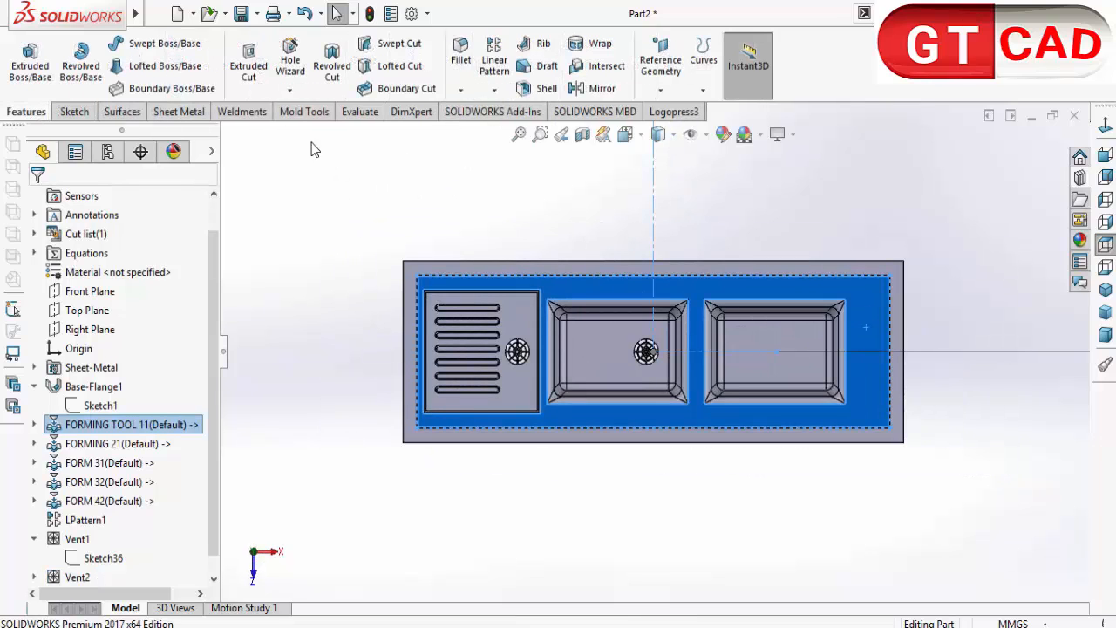
left_click(494, 61)
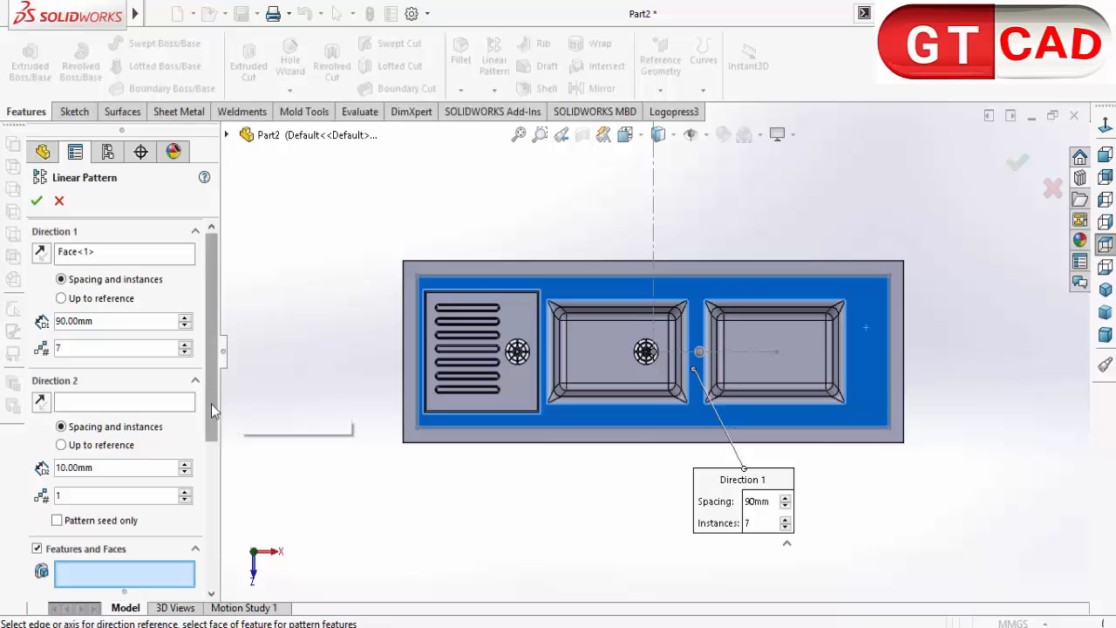
scroll(211, 403, "down", 2)
left_click(226, 135)
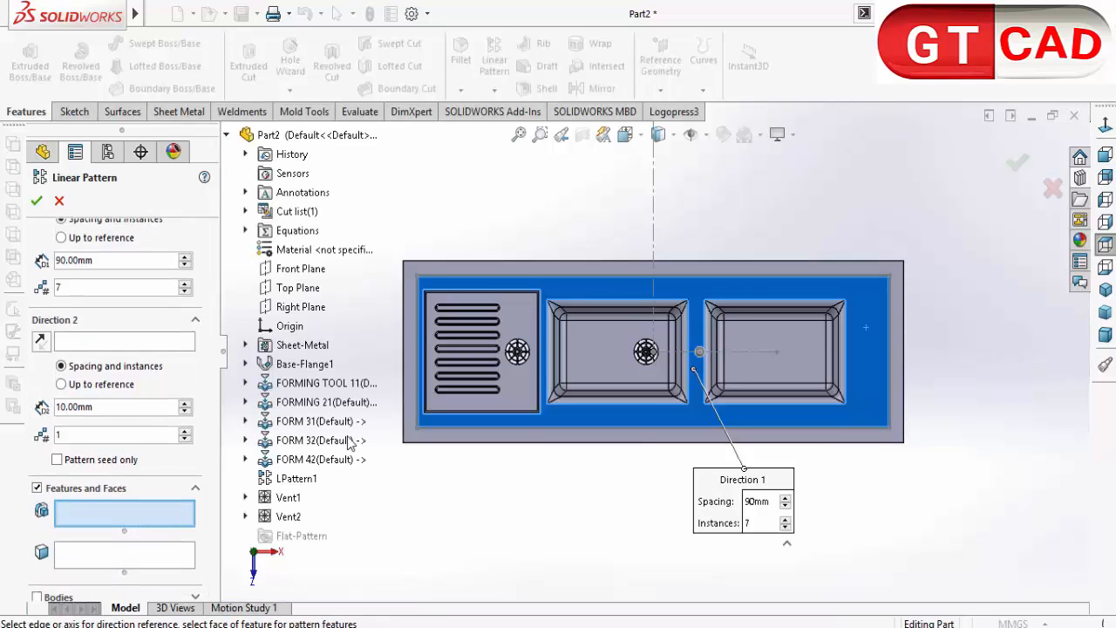
left_click(288, 516)
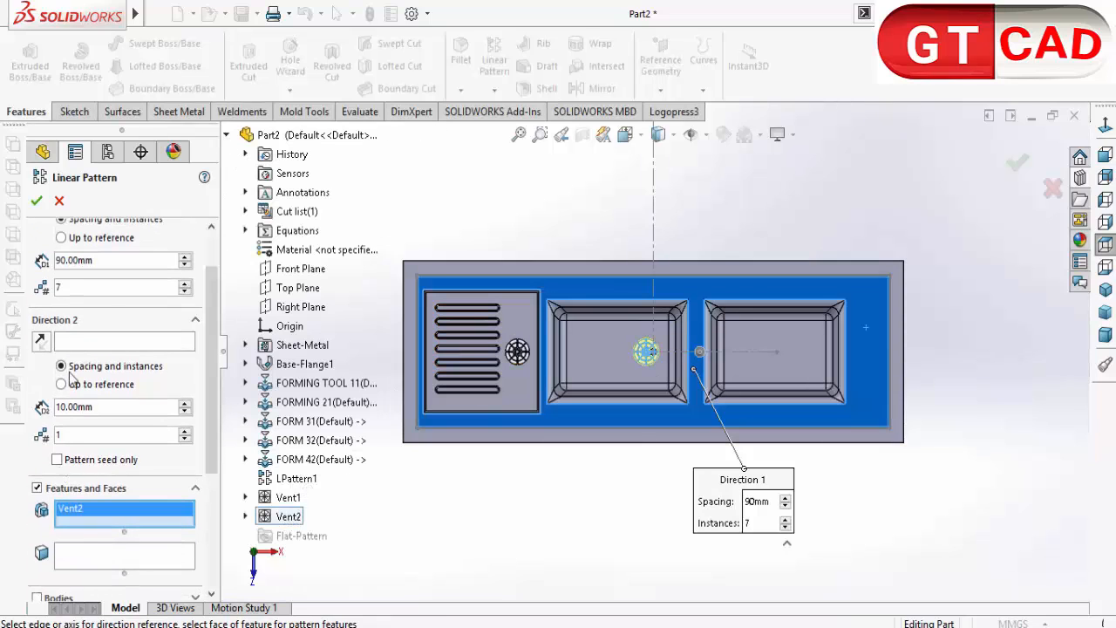
Replace the pattern's first direction reference, the embossed top face, with the sink's long rear outer edge
scroll(211, 350, "up", 2)
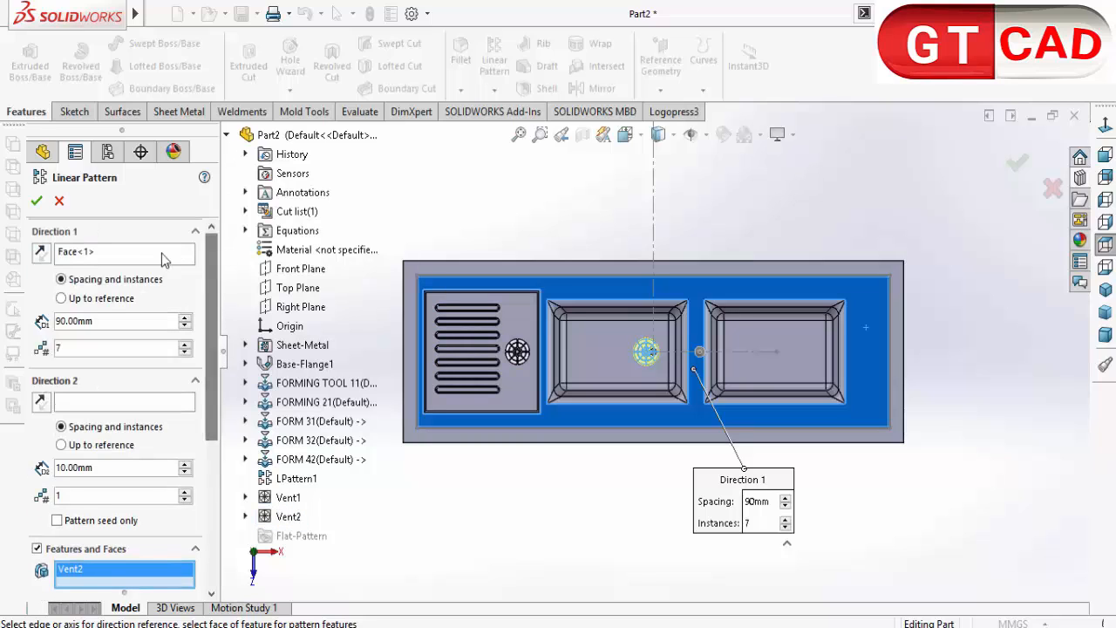
left_click(118, 252)
right_click(126, 255)
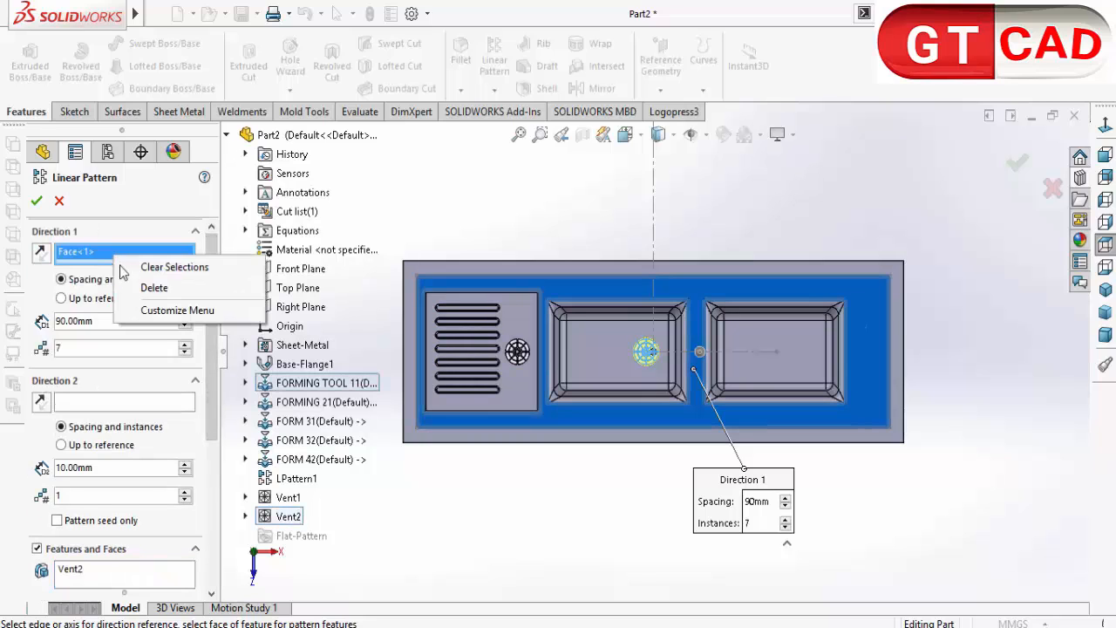
left_click(148, 286)
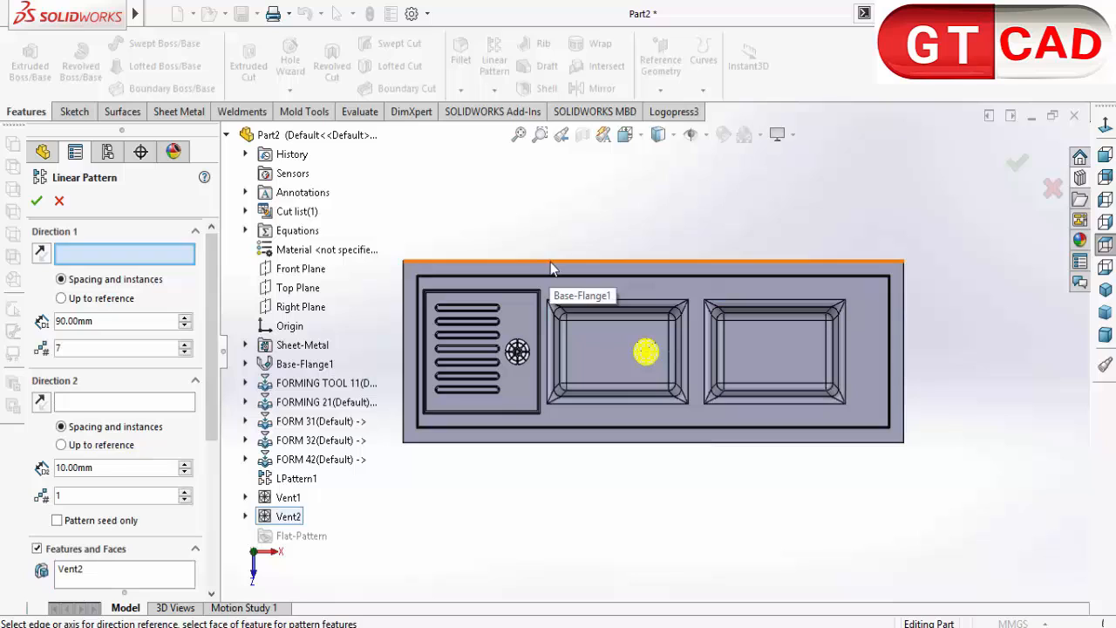
left_click(550, 261)
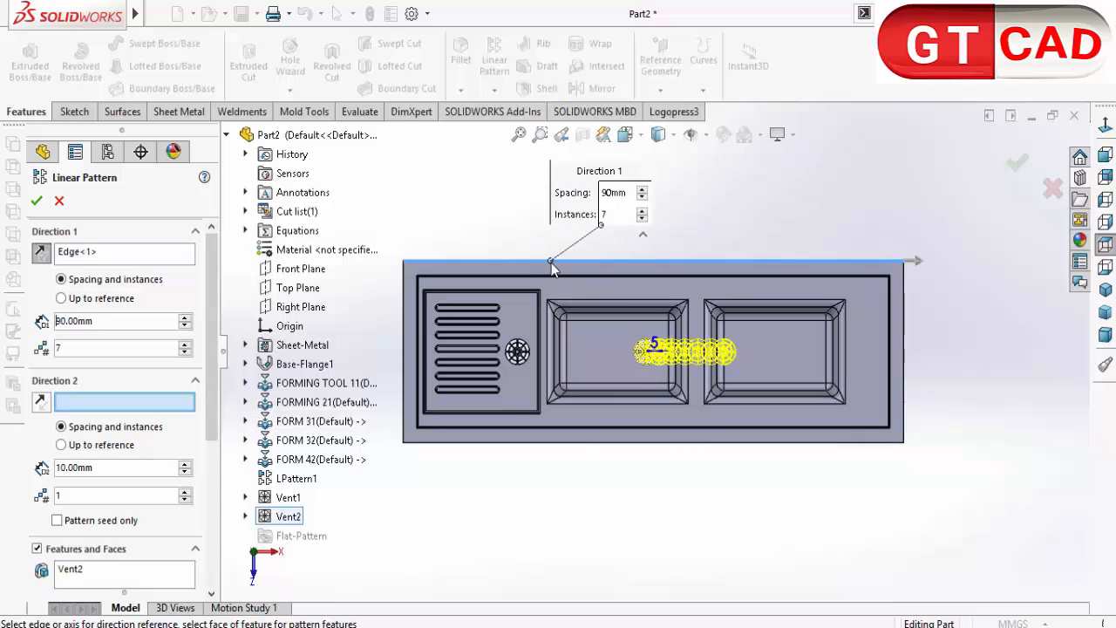
Set the vent pattern to 2 instances with 700 mm spacing and finish it
double_click(102, 350)
type("2")
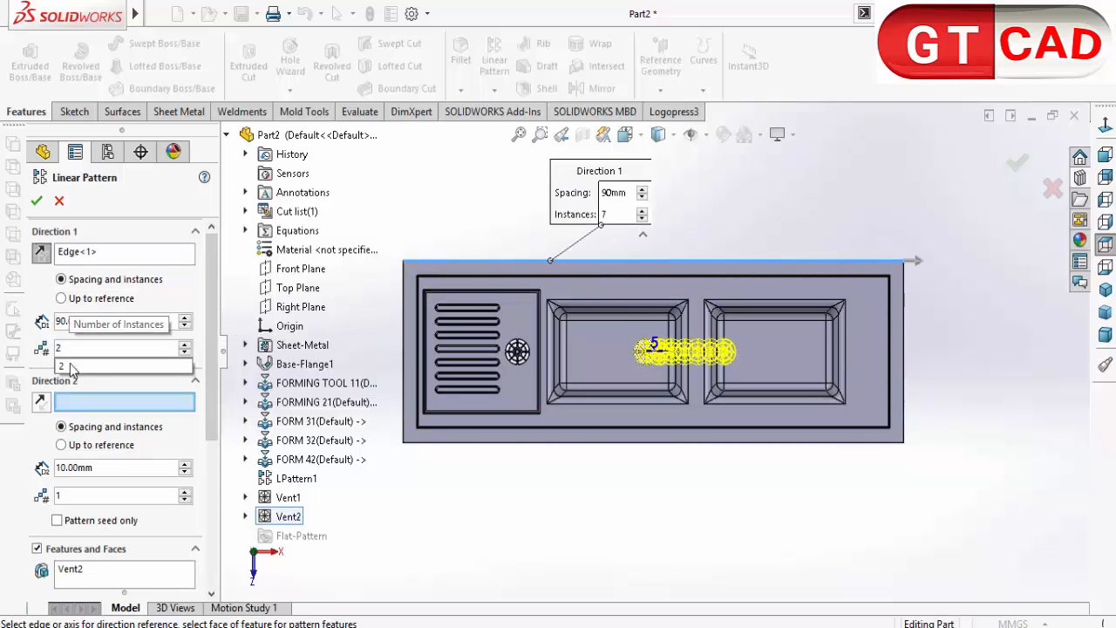
left_click(414, 497)
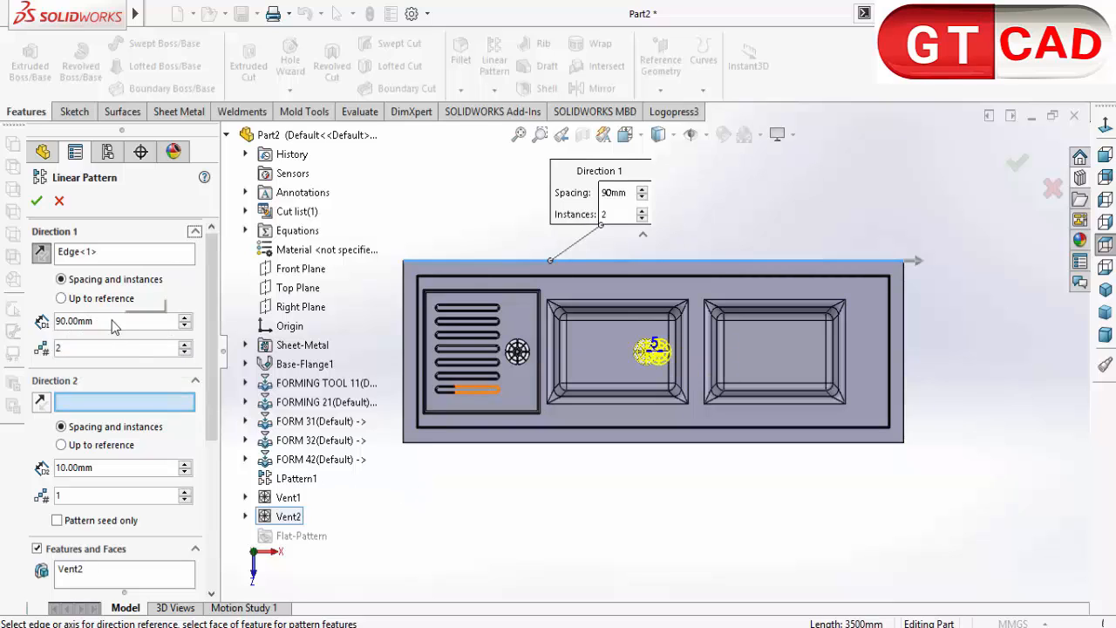
left_click_drag(114, 323, 38, 321)
type("700")
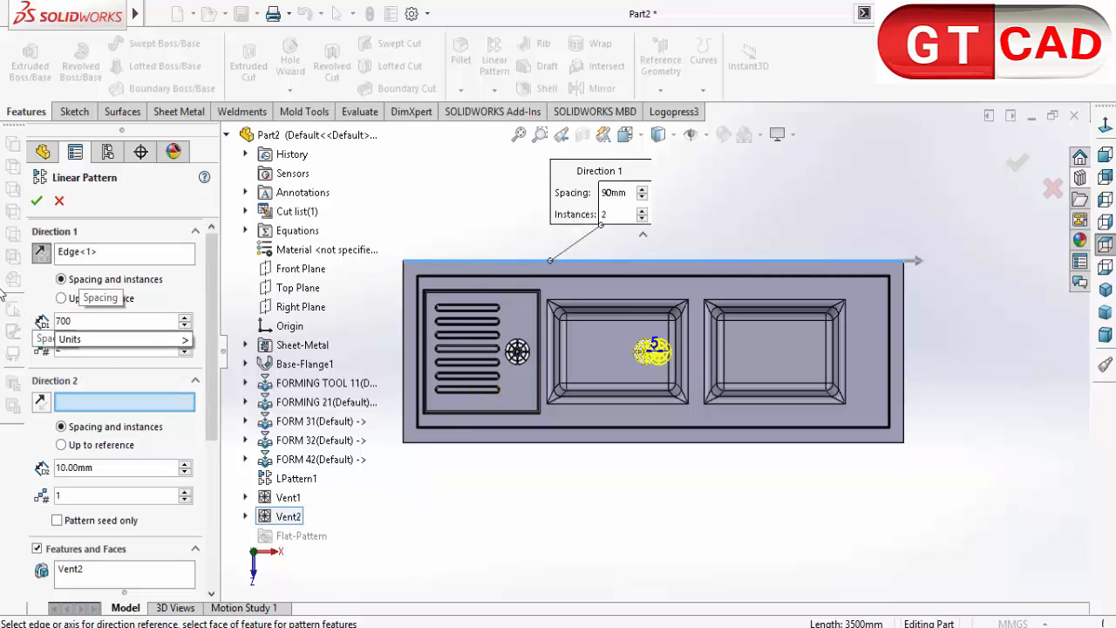
left_click(401, 499)
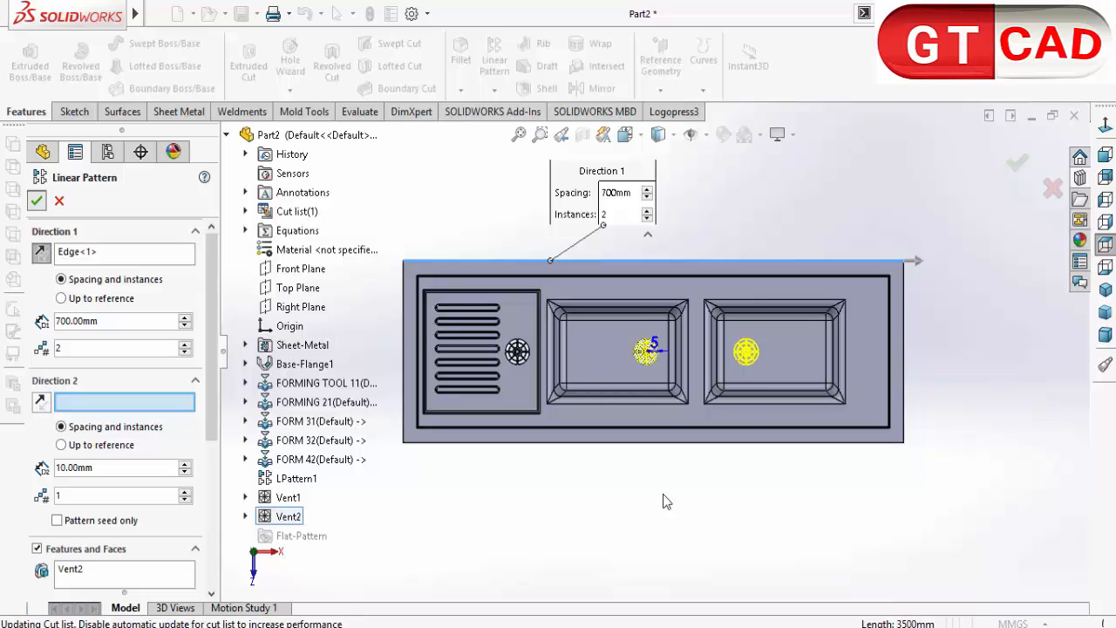
key("Return")
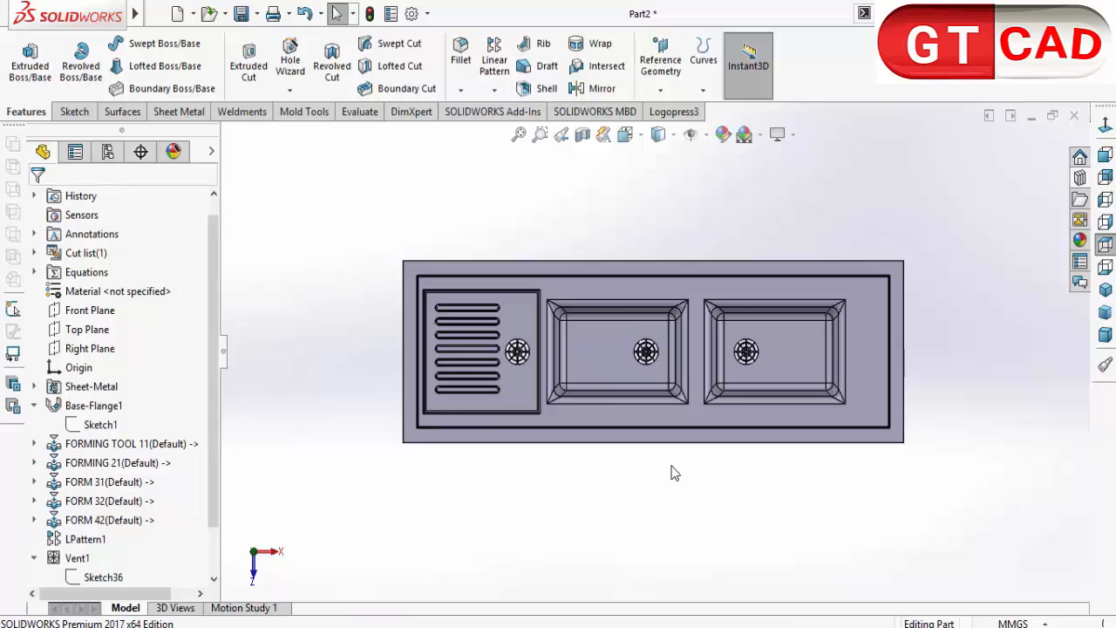
Start an edge flange on the sink's long rear outer edge, extending it downward about 71 mm at 90 degrees
middle_click_drag(673, 473, 459, 369)
scroll(398, 331, "down", 5)
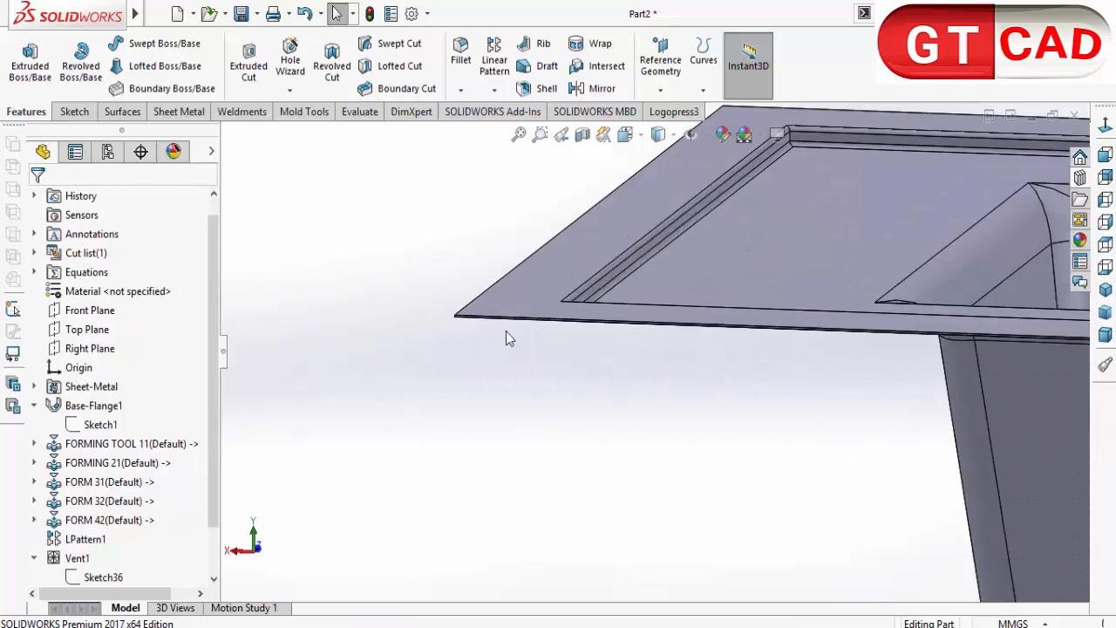
scroll(488, 327, "up", 5)
middle_click_drag(596, 342, 637, 333)
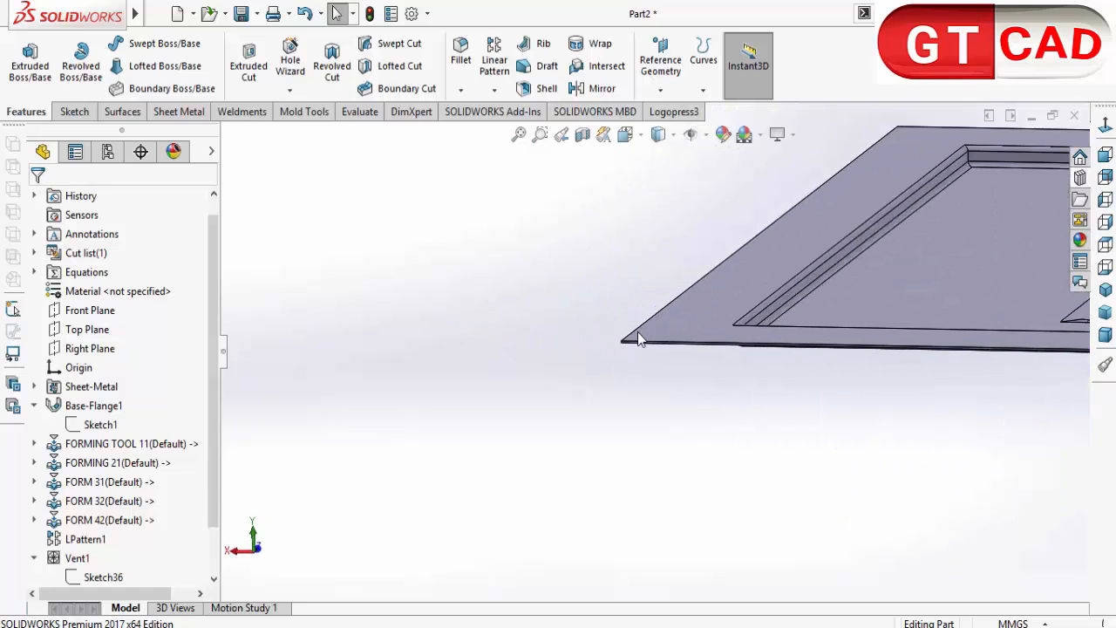
scroll(638, 343, "down", 4)
scroll(530, 395, "up", 3)
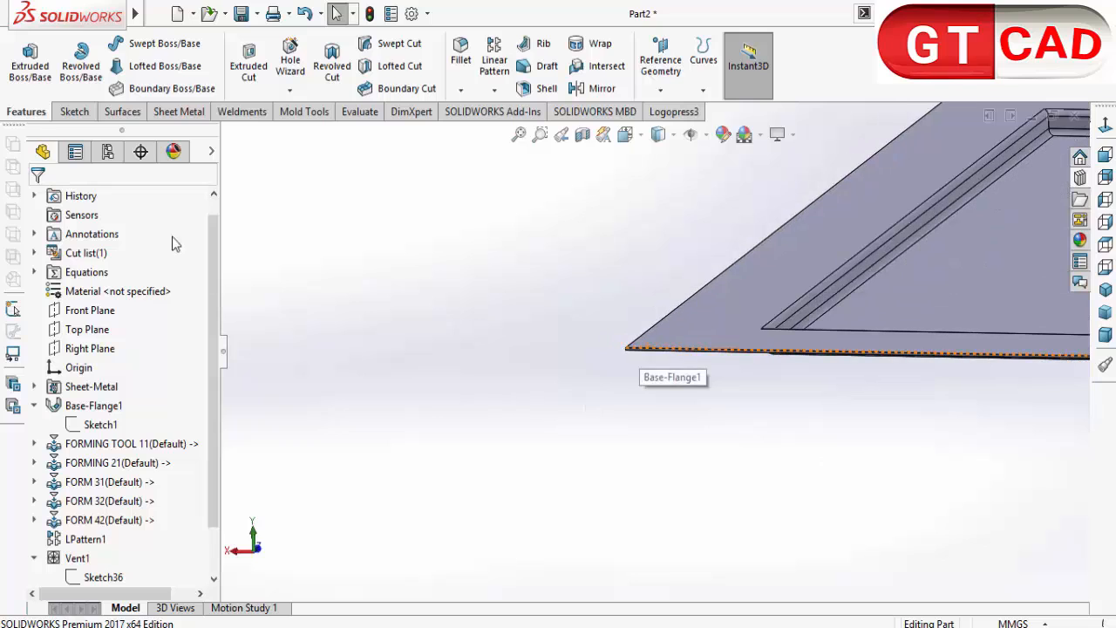
left_click(180, 112)
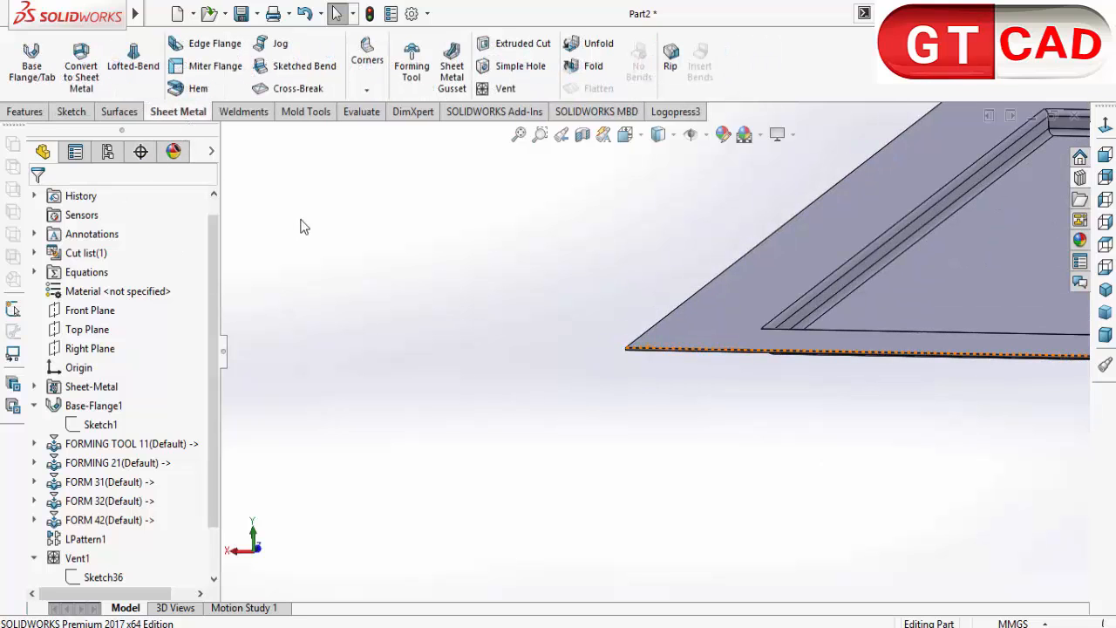
left_click(210, 44)
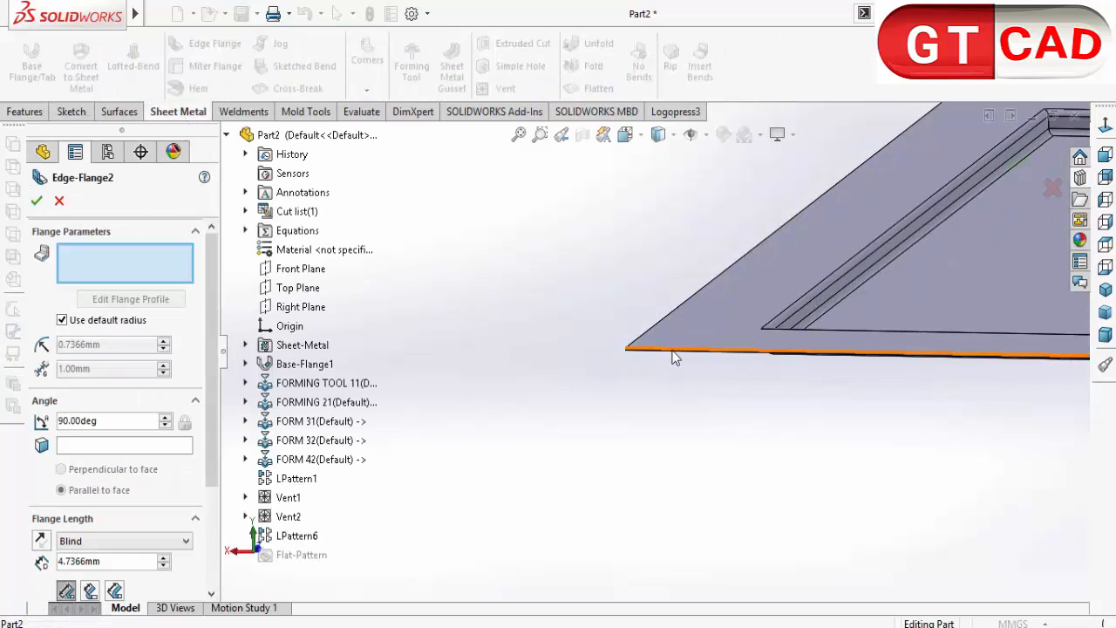
left_click(673, 353)
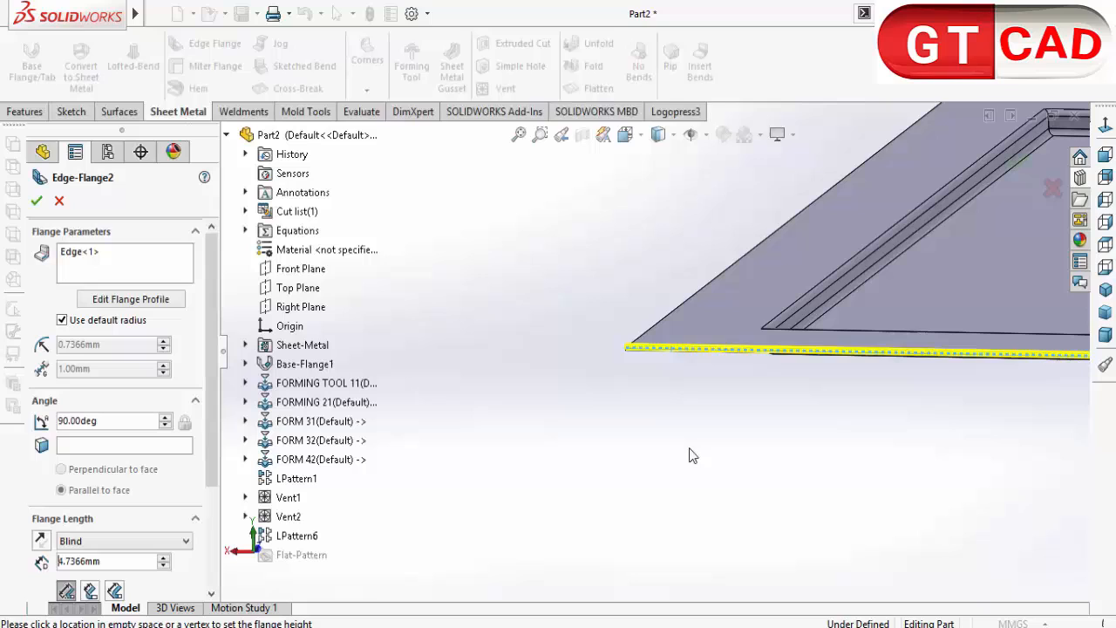
left_click(691, 526)
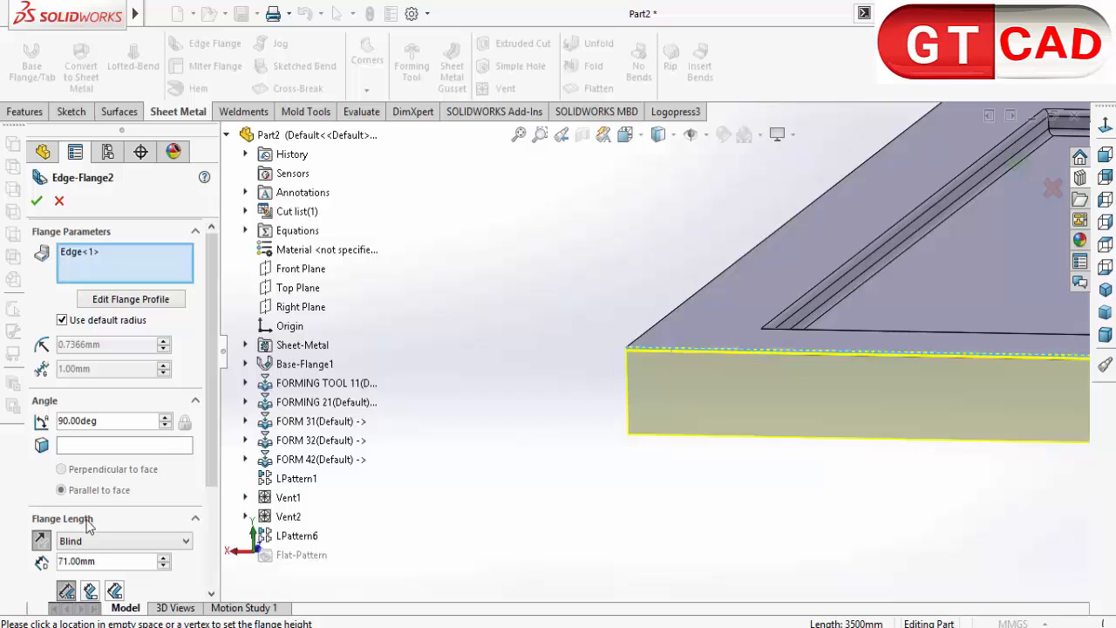
Set the edge flange's length to 30 mm
left_click(62, 564)
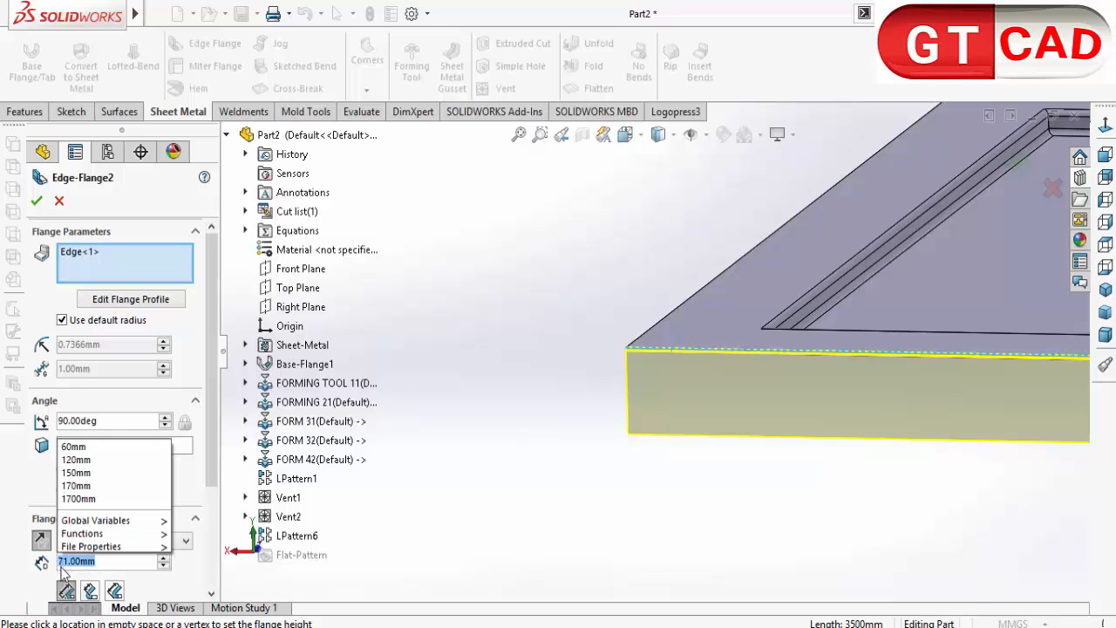
type("3")
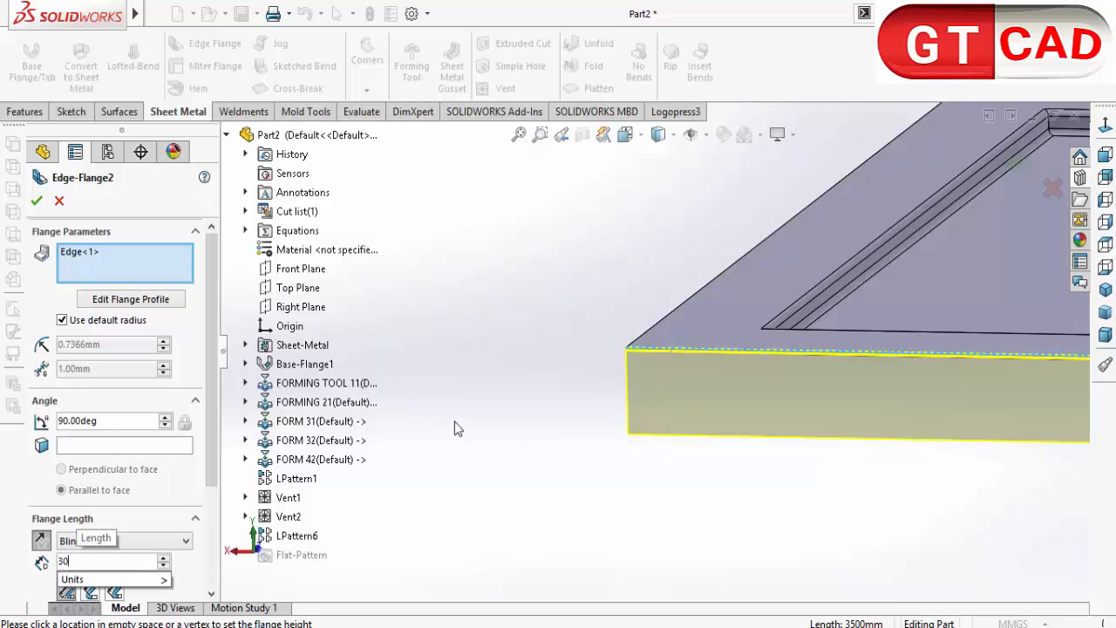
type("0")
key("Return")
Add the sink's two short outer edges and long front outer edge to the flange and finish it
middle_click_drag(683, 525, 768, 436)
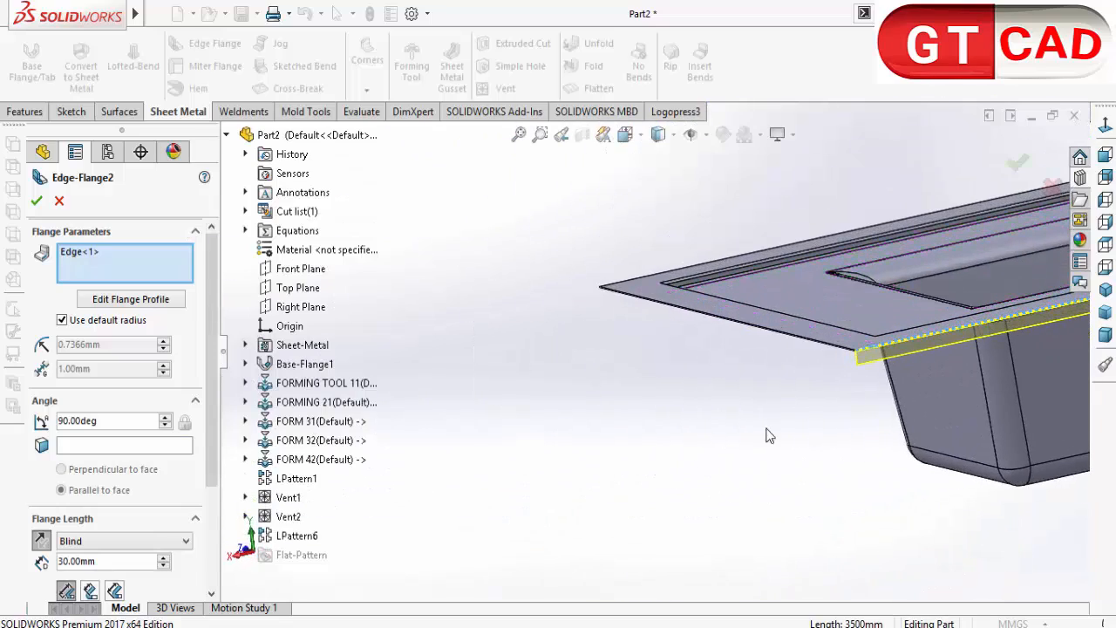
left_click(817, 344)
middle_click_drag(714, 386, 666, 353)
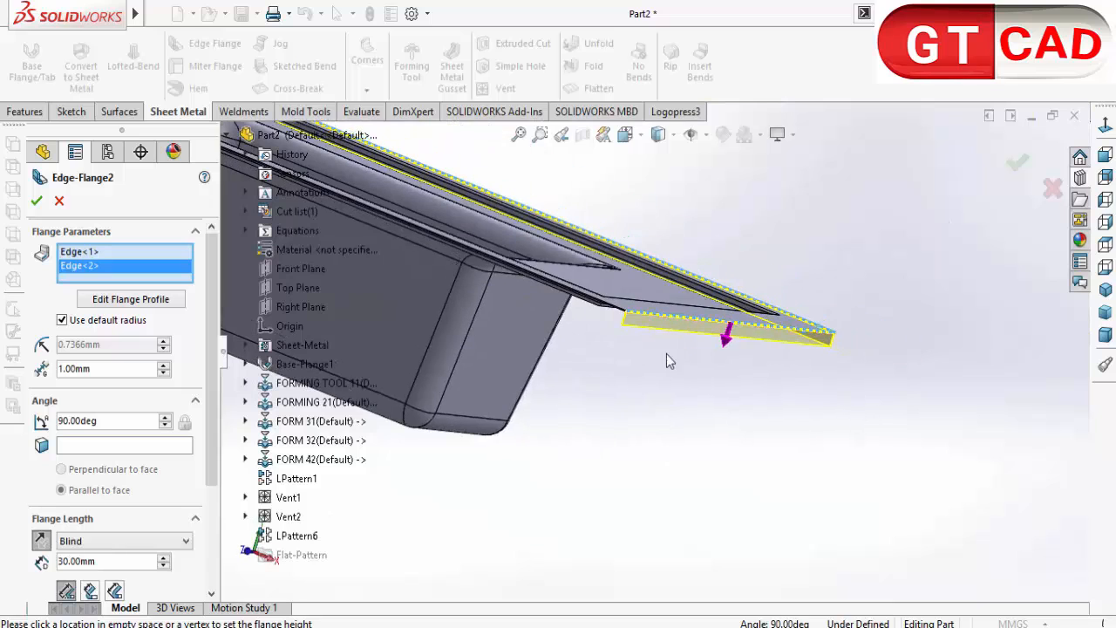
left_click(602, 305)
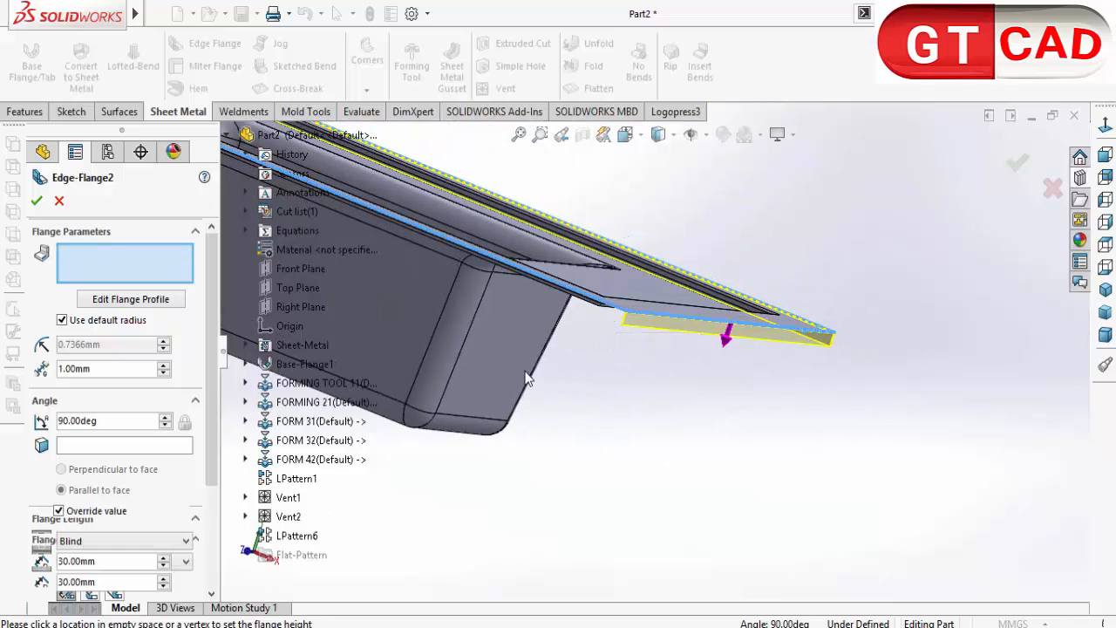
middle_click_drag(602, 306, 692, 386)
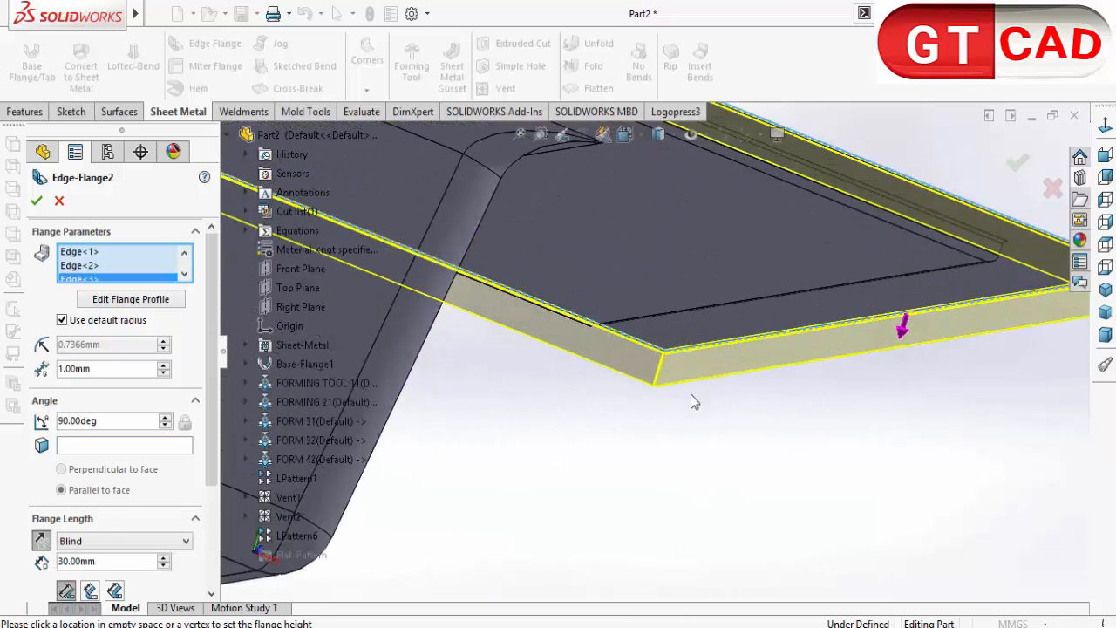
scroll(726, 437, "up", 10)
middle_click_drag(580, 393, 439, 331)
scroll(438, 332, "down", 10)
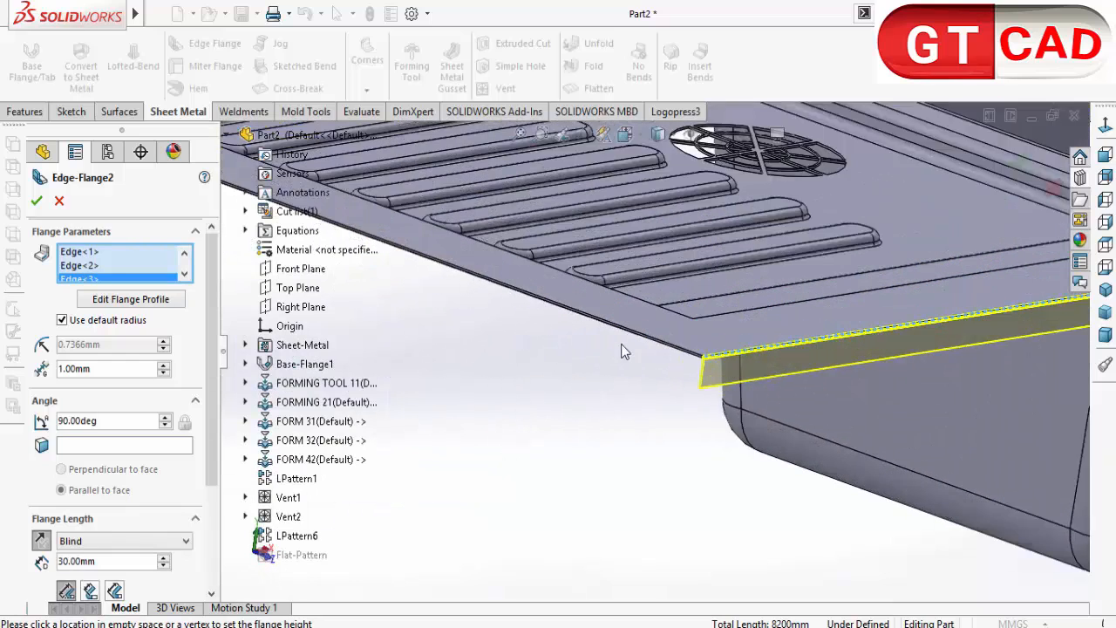
left_click(689, 356)
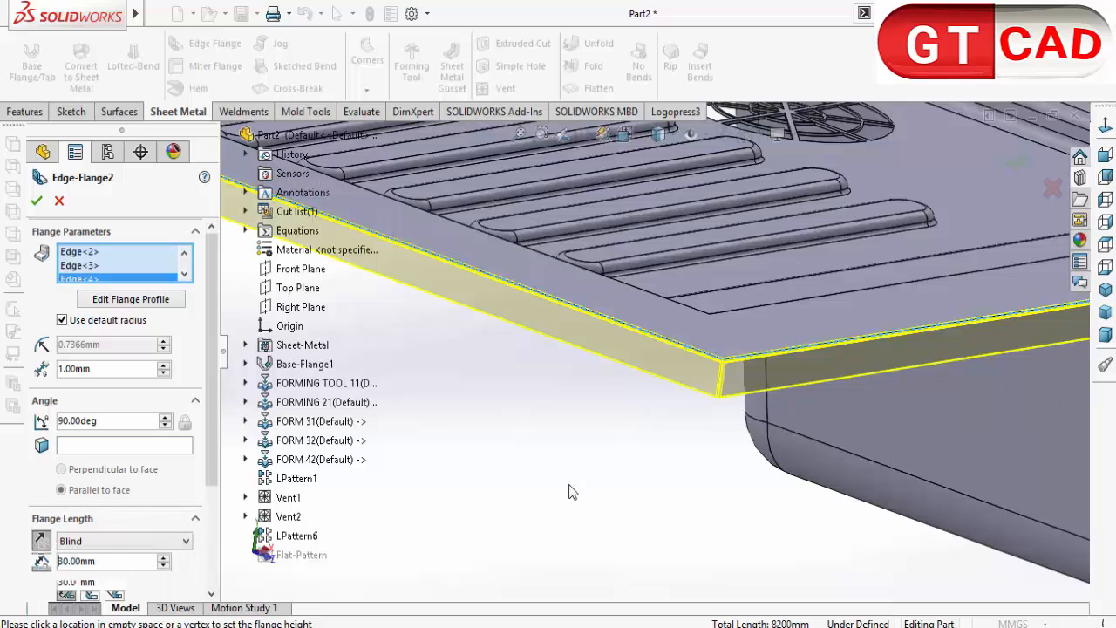
left_click(36, 201)
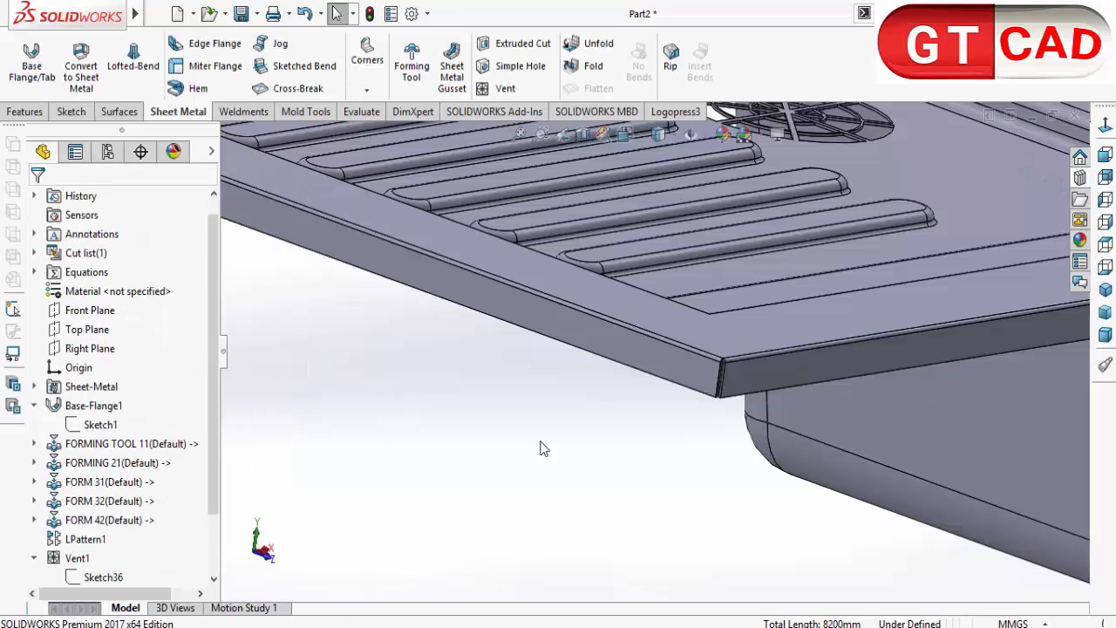
Apply the brushed steel appearance from the Metal > Steel library to the whole sink
scroll(540, 448, "up", 10)
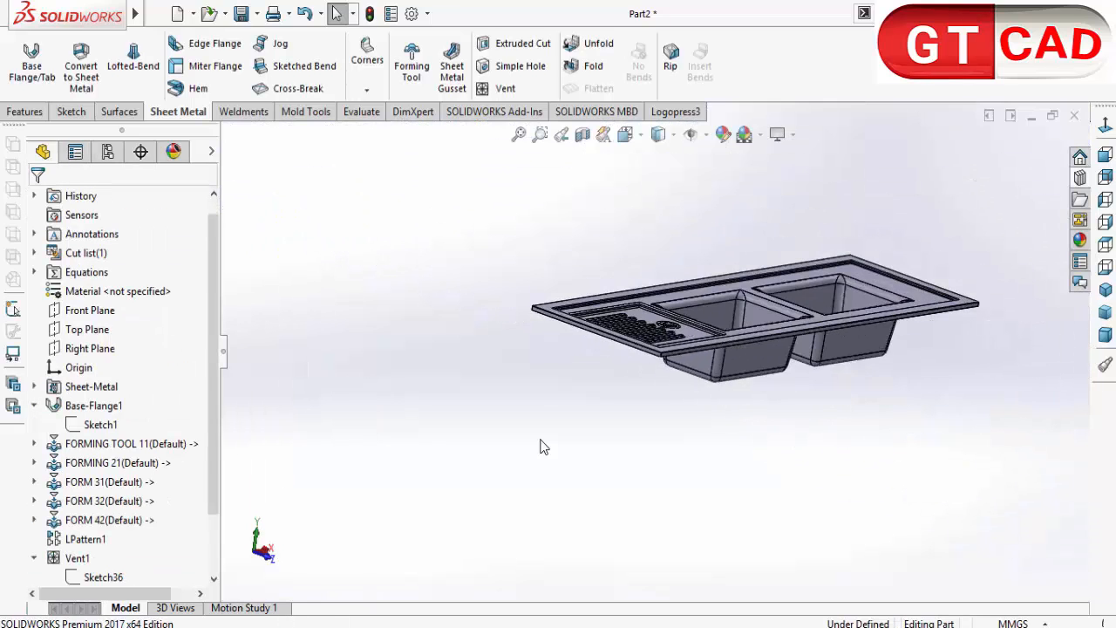
middle_click_drag(541, 443, 712, 511)
scroll(736, 401, "down", 5)
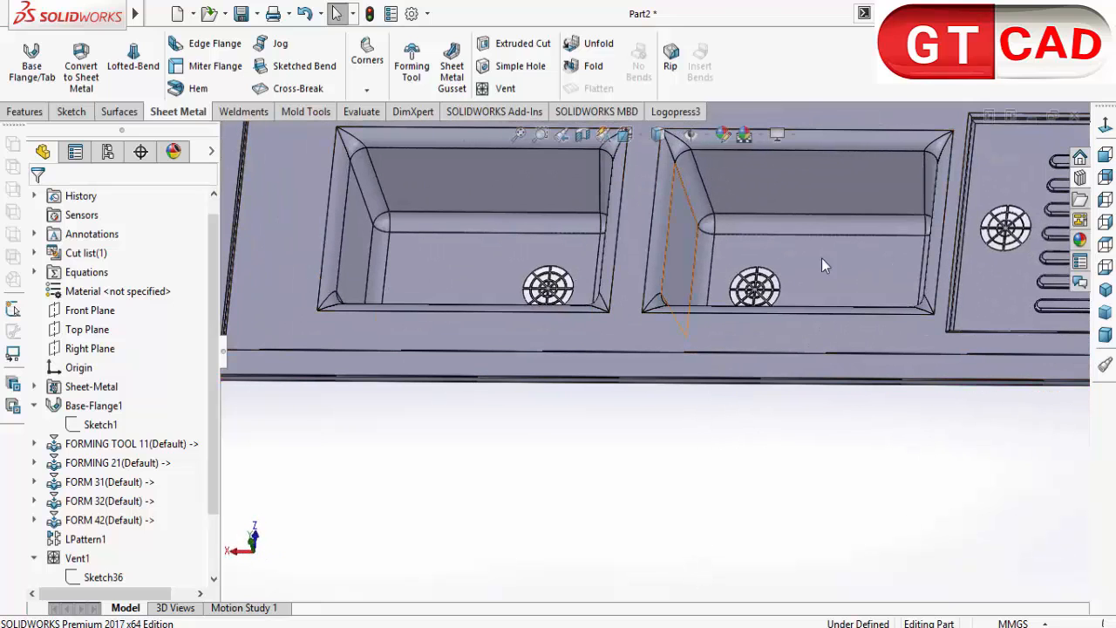
left_click(1079, 241)
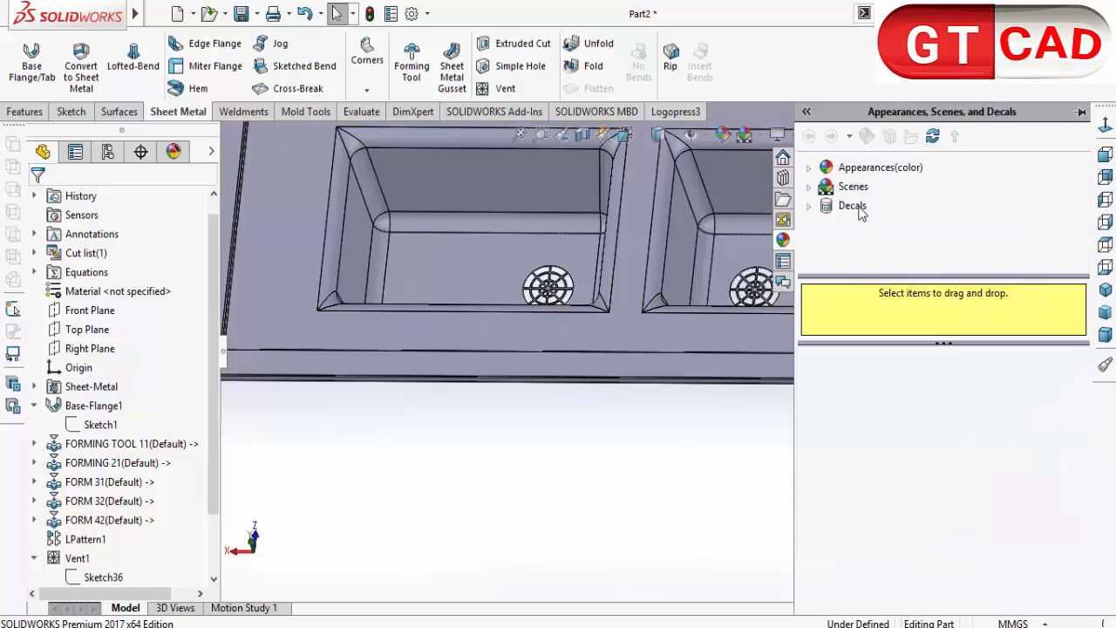
left_click(841, 173)
left_click(809, 167)
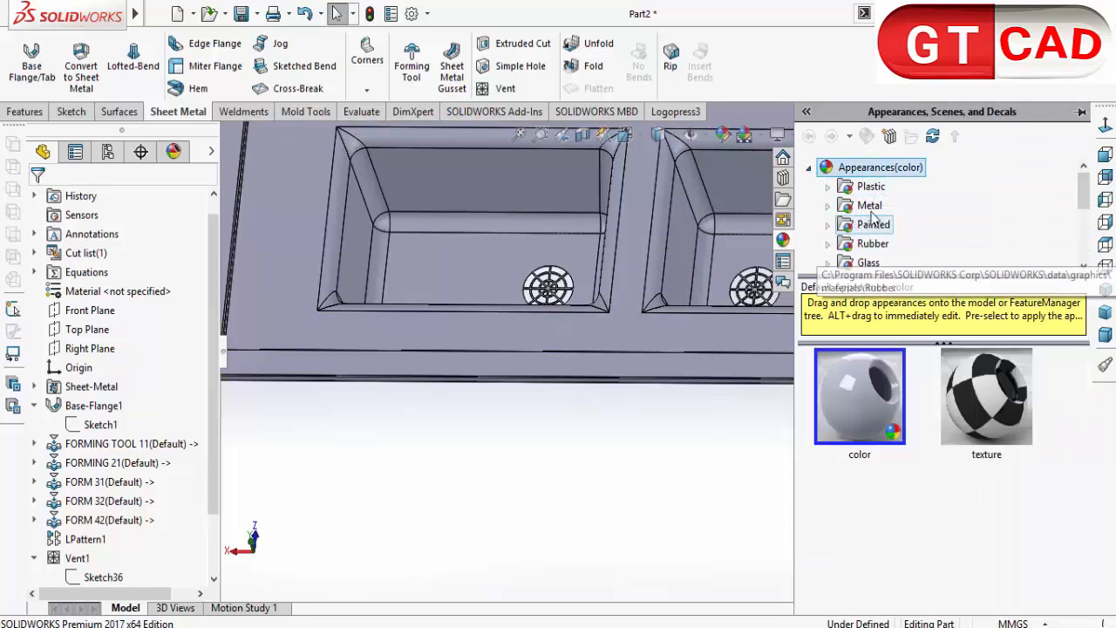
left_click(858, 211)
left_click(828, 205)
scroll(961, 237, "down", 2)
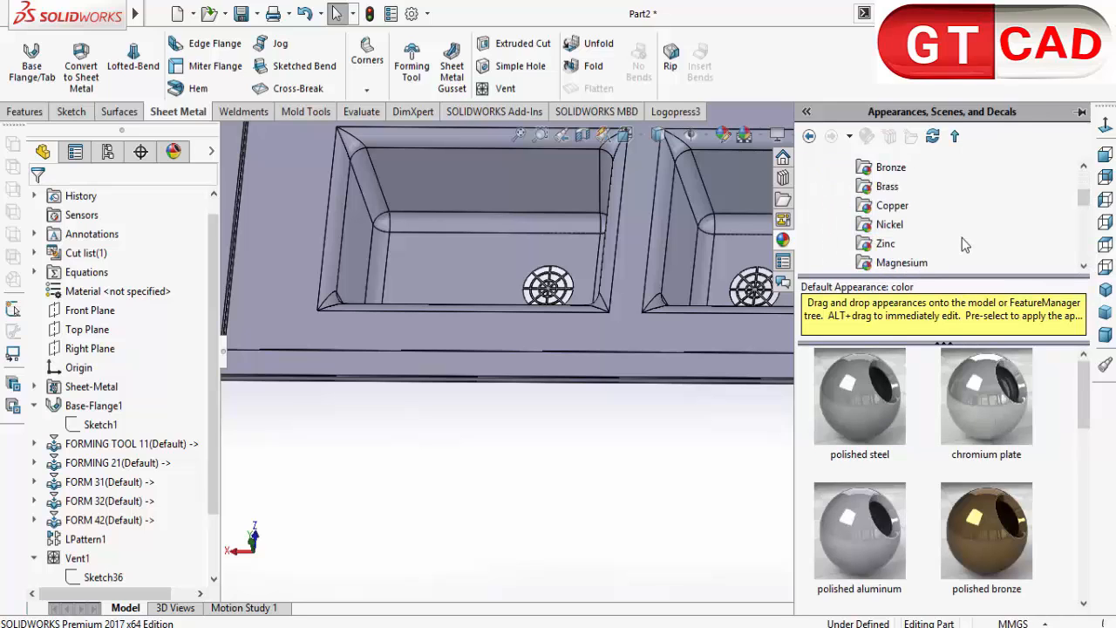
scroll(965, 246, "up", 2)
left_click(887, 186)
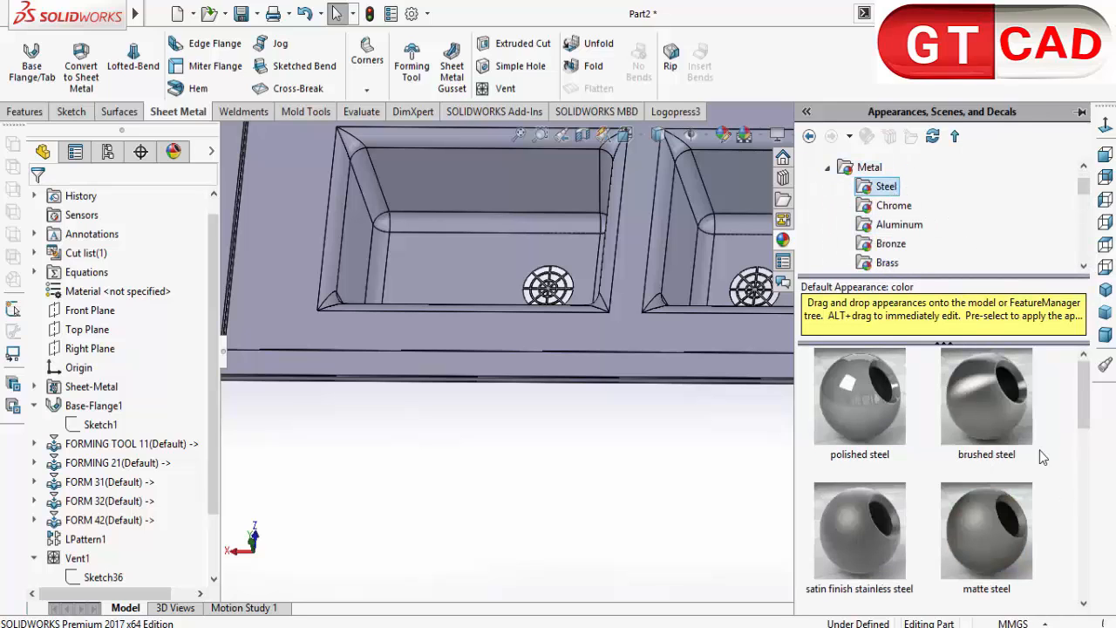
double_click(998, 418)
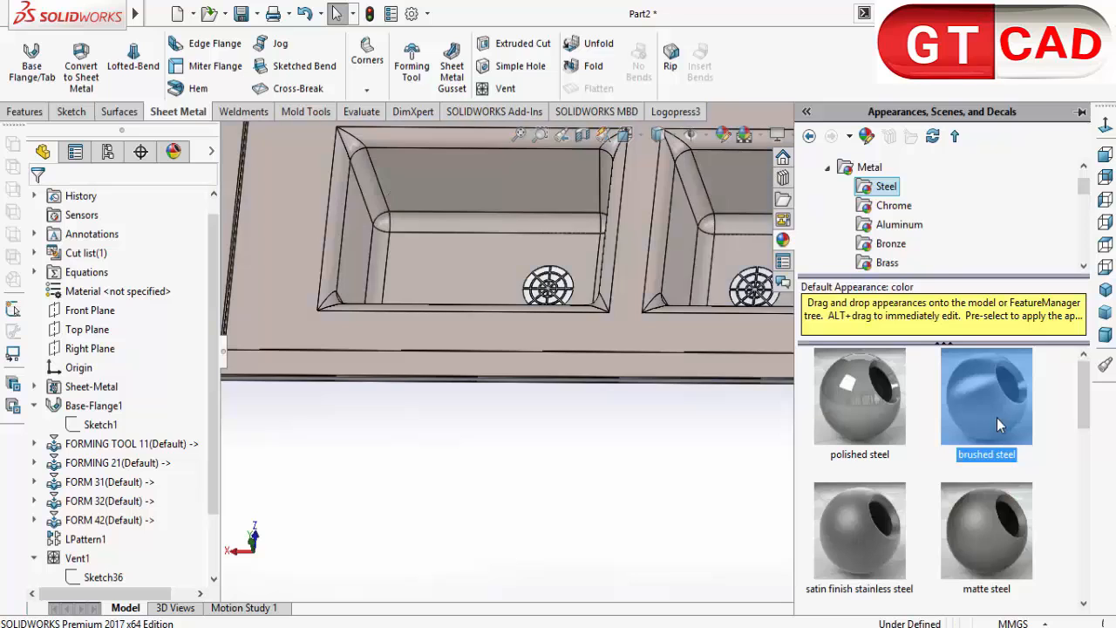
left_click(500, 488)
scroll(500, 488, "up", 3)
middle_click_drag(572, 459, 808, 509)
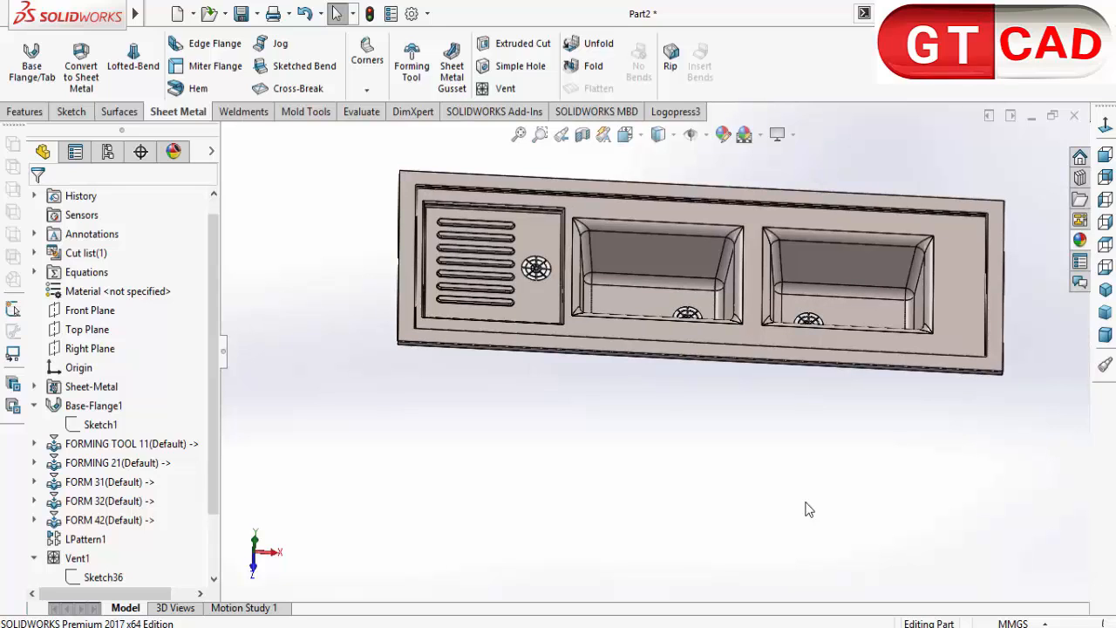